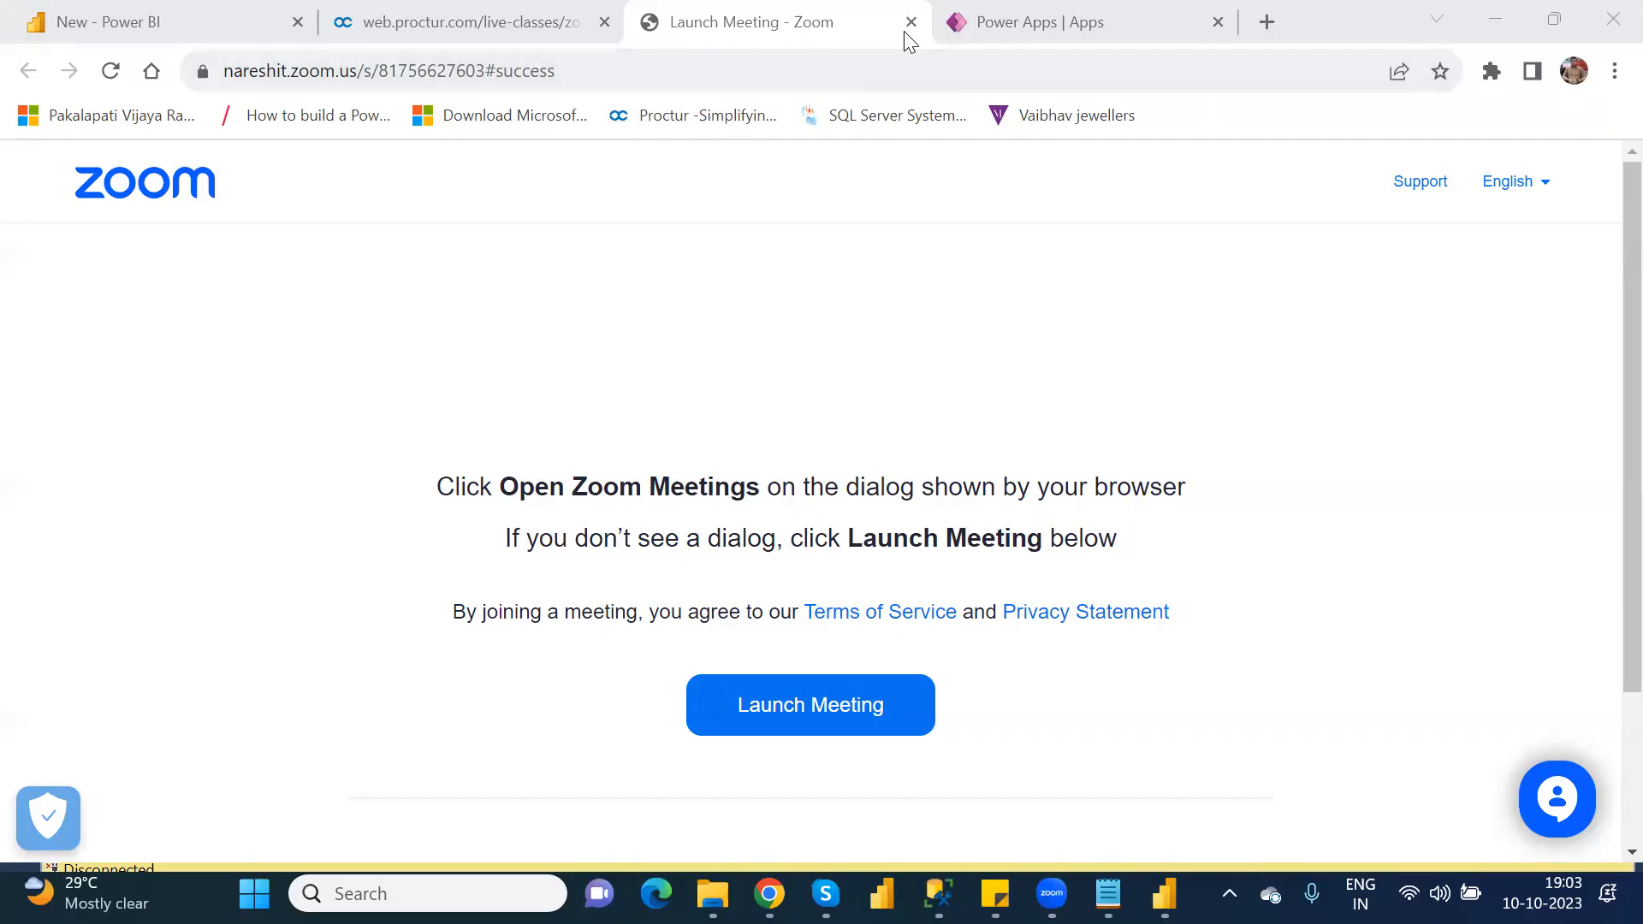
Step: Switch to Power Apps, open OtherElements_CanvasDefaultApp for editing and skip the welcome dialog
left_click(976, 31)
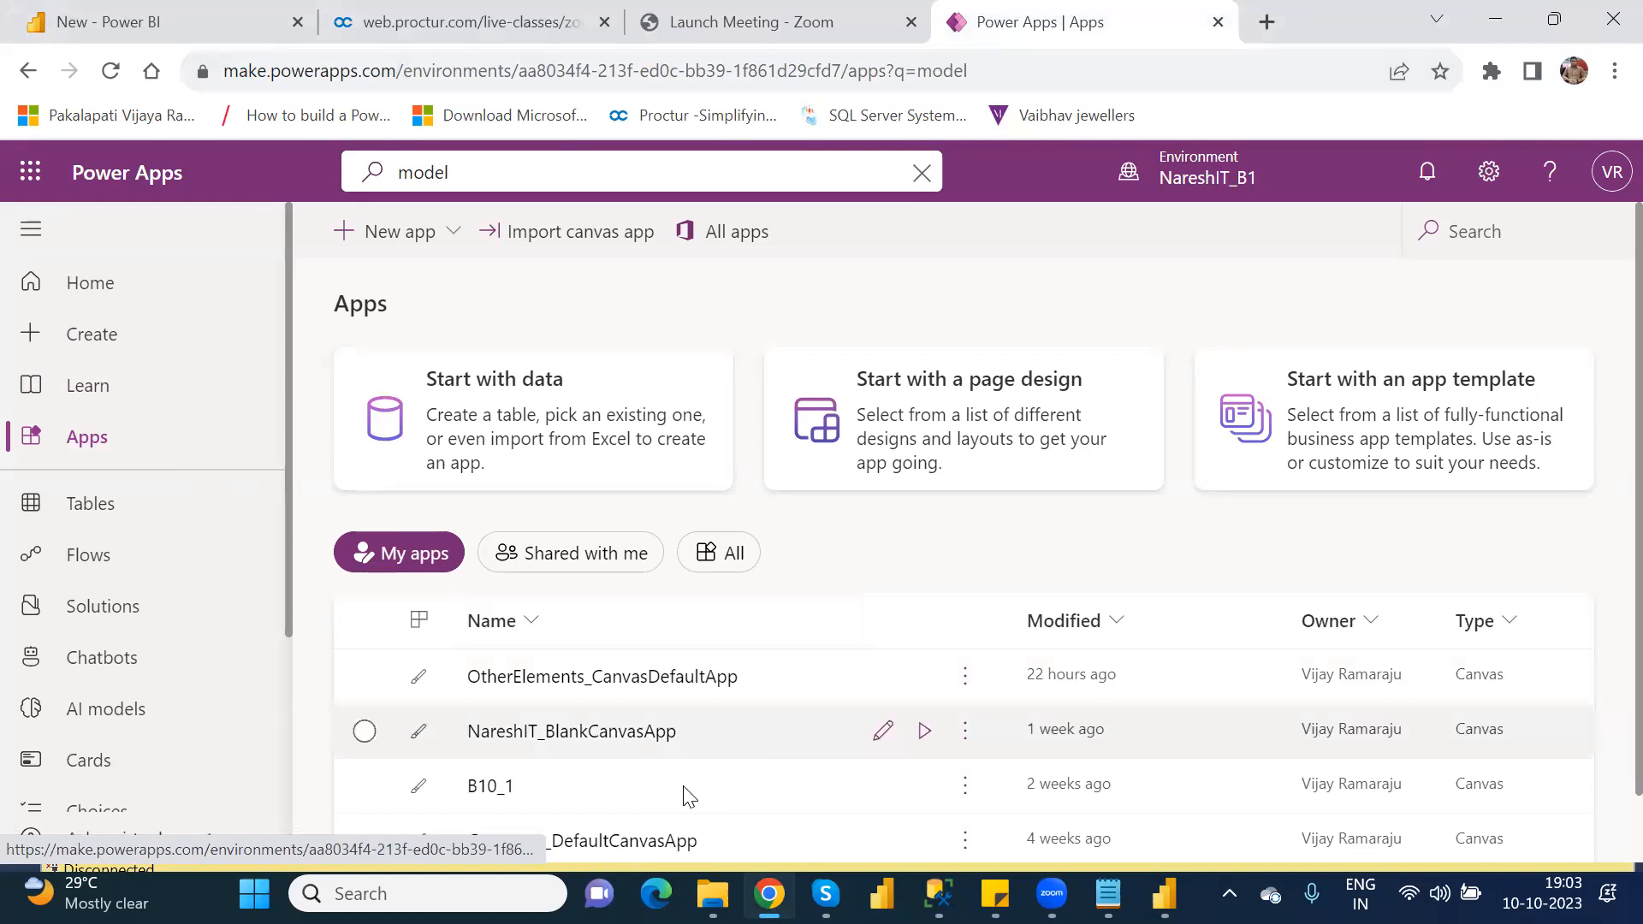
left_click(364, 676)
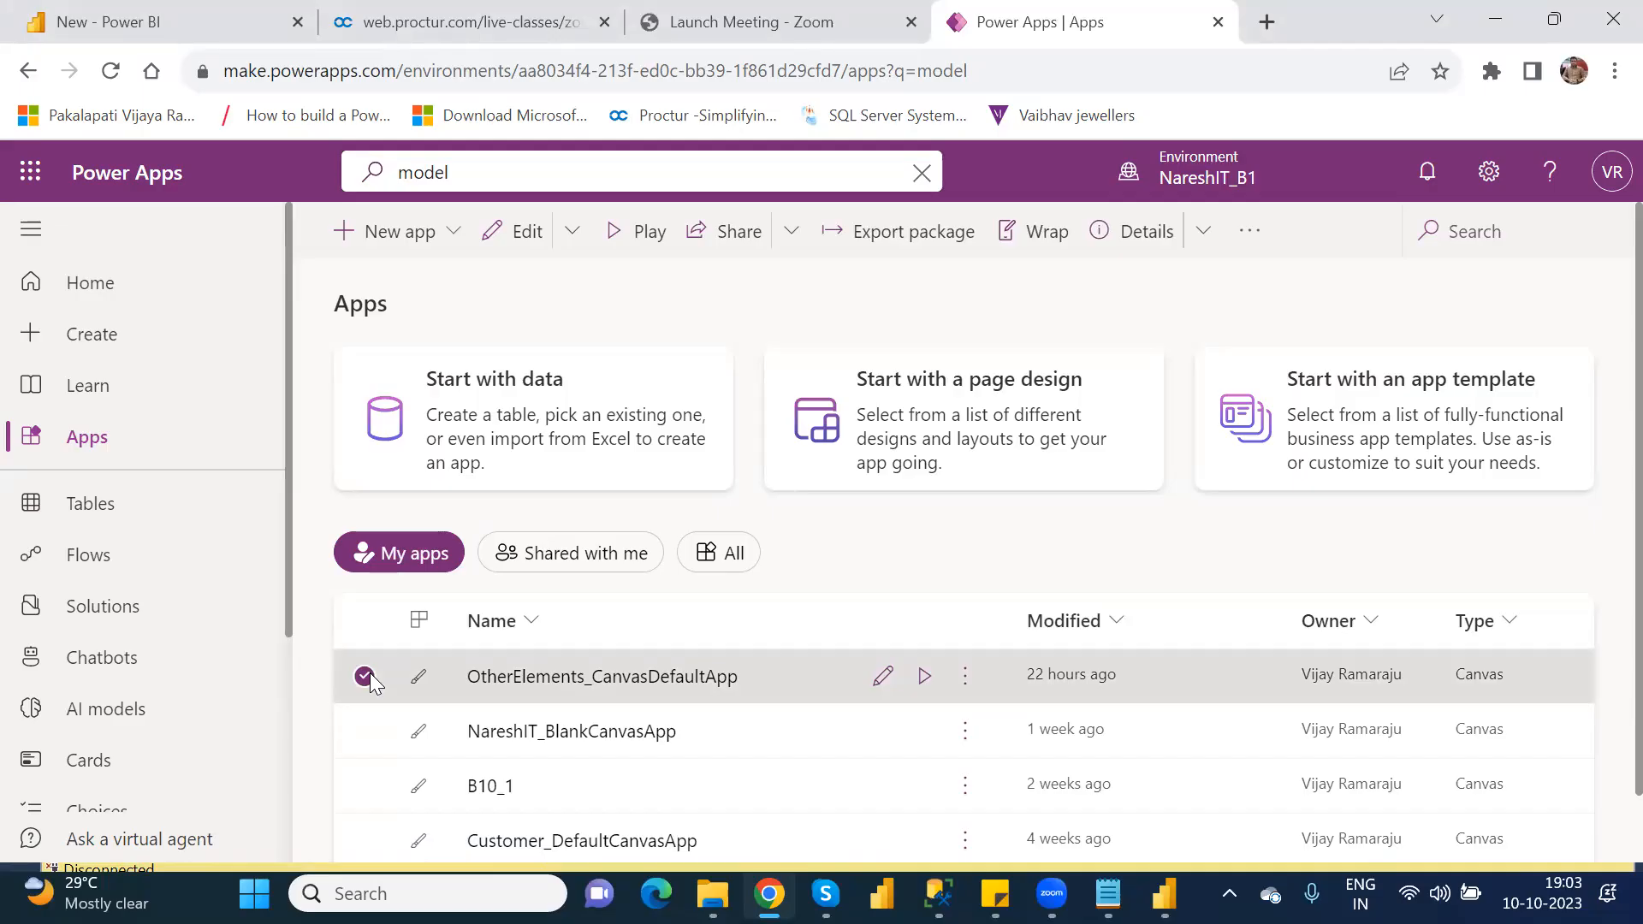
left_click(529, 233)
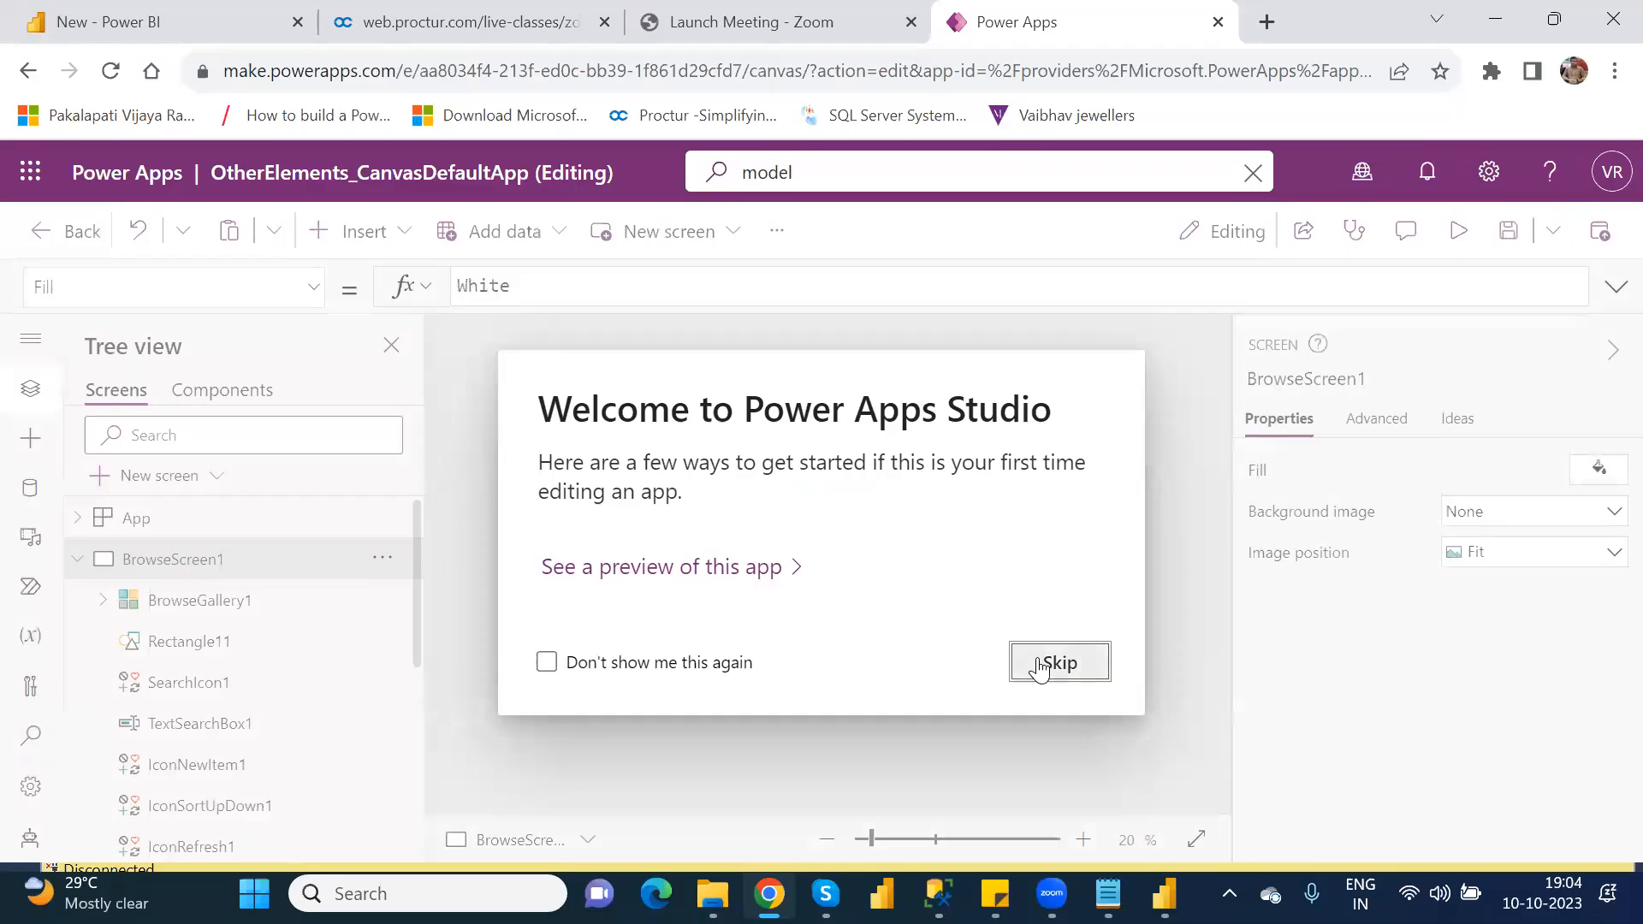
left_click(1041, 665)
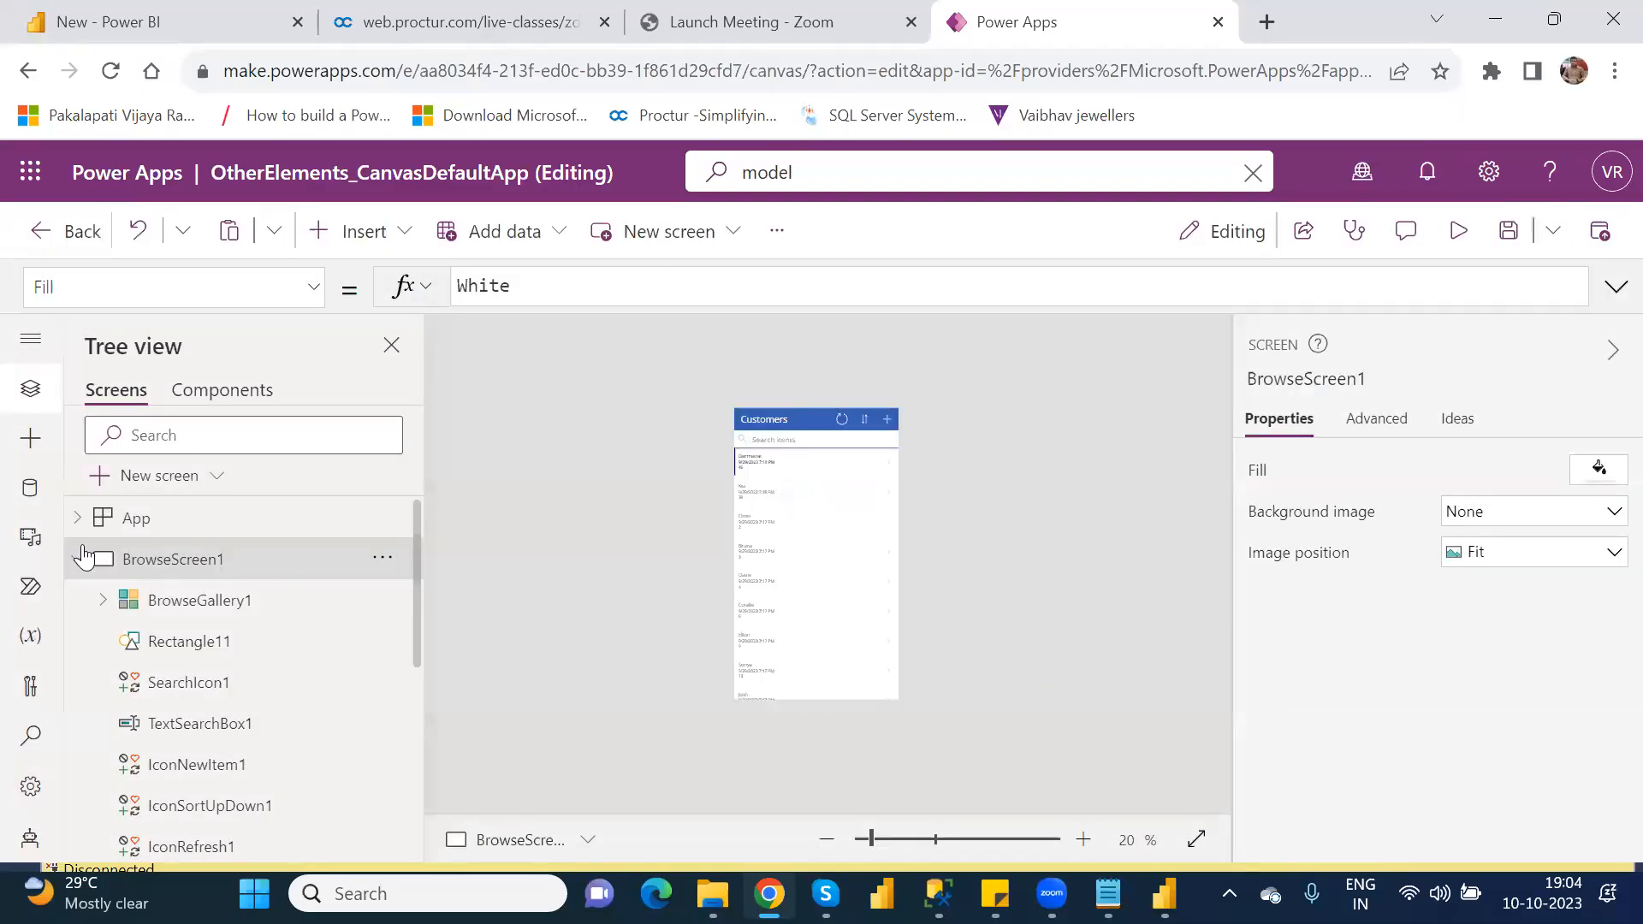
Step: Insert a Power BI tile on BlankScreen_2 and move it below the gallery items, to about X 2, Y 509
left_click(79, 559)
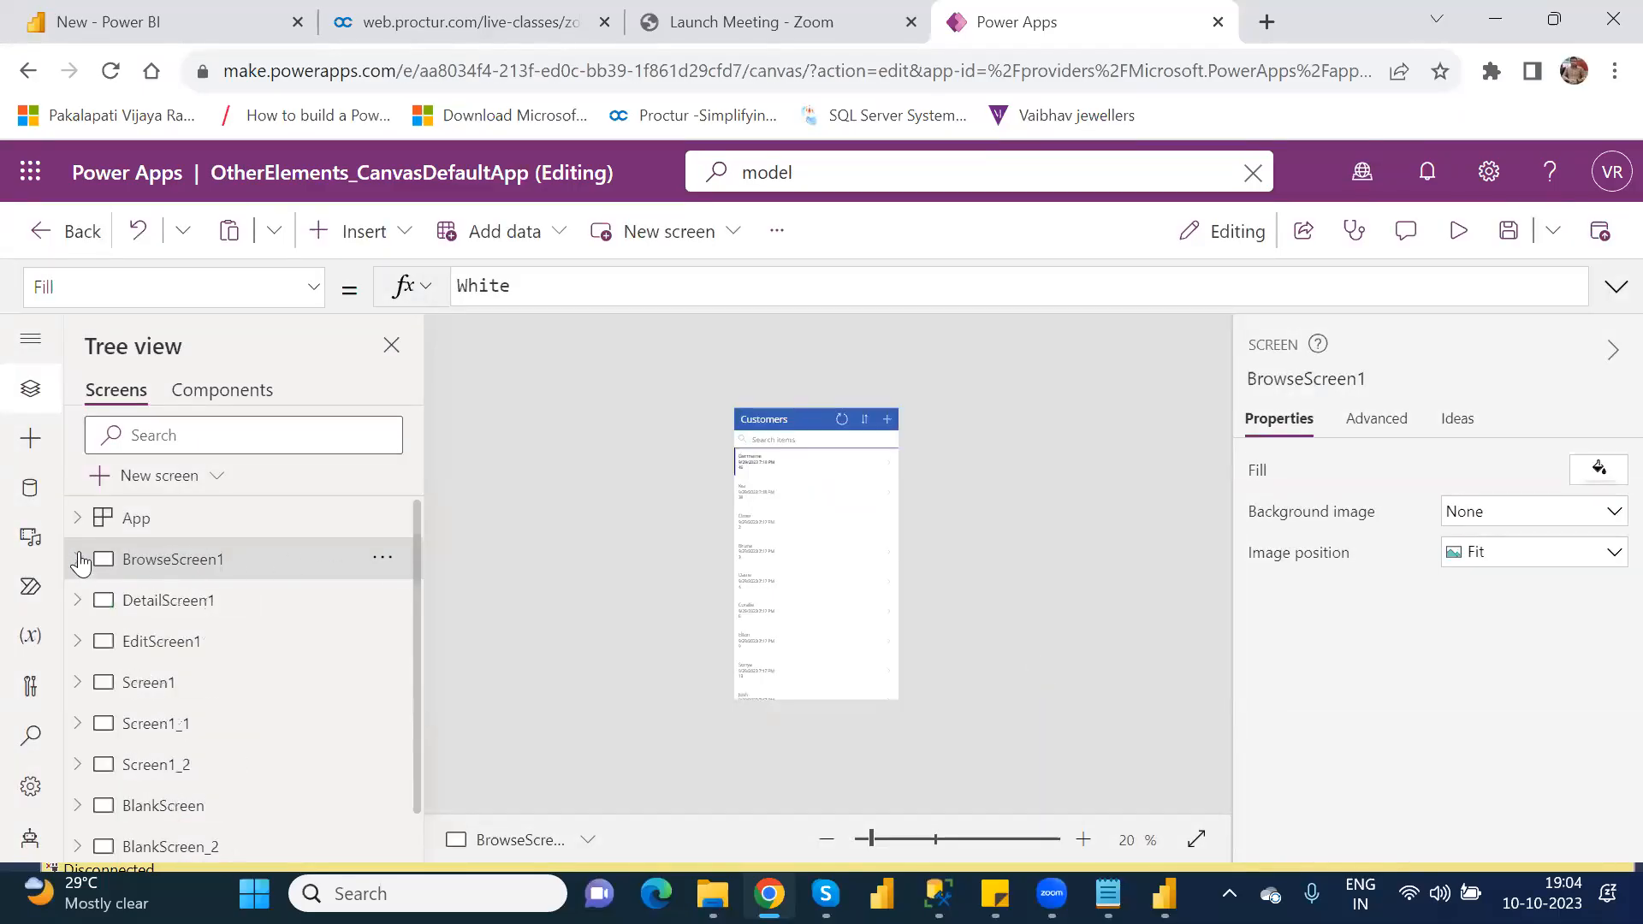
left_click(168, 850)
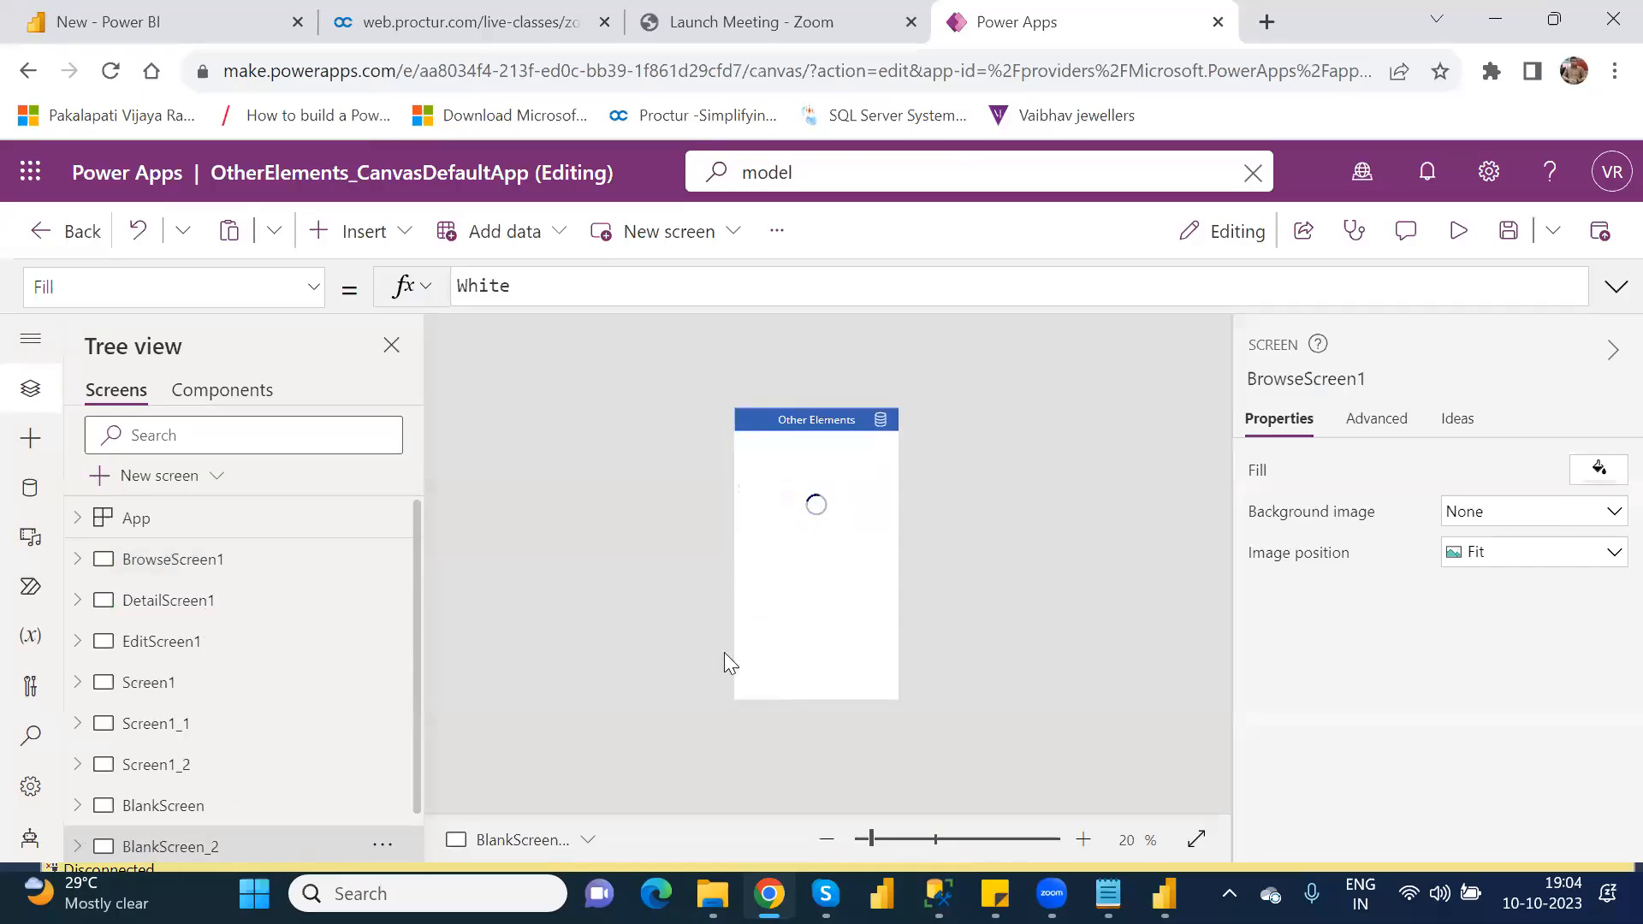
left_click(360, 243)
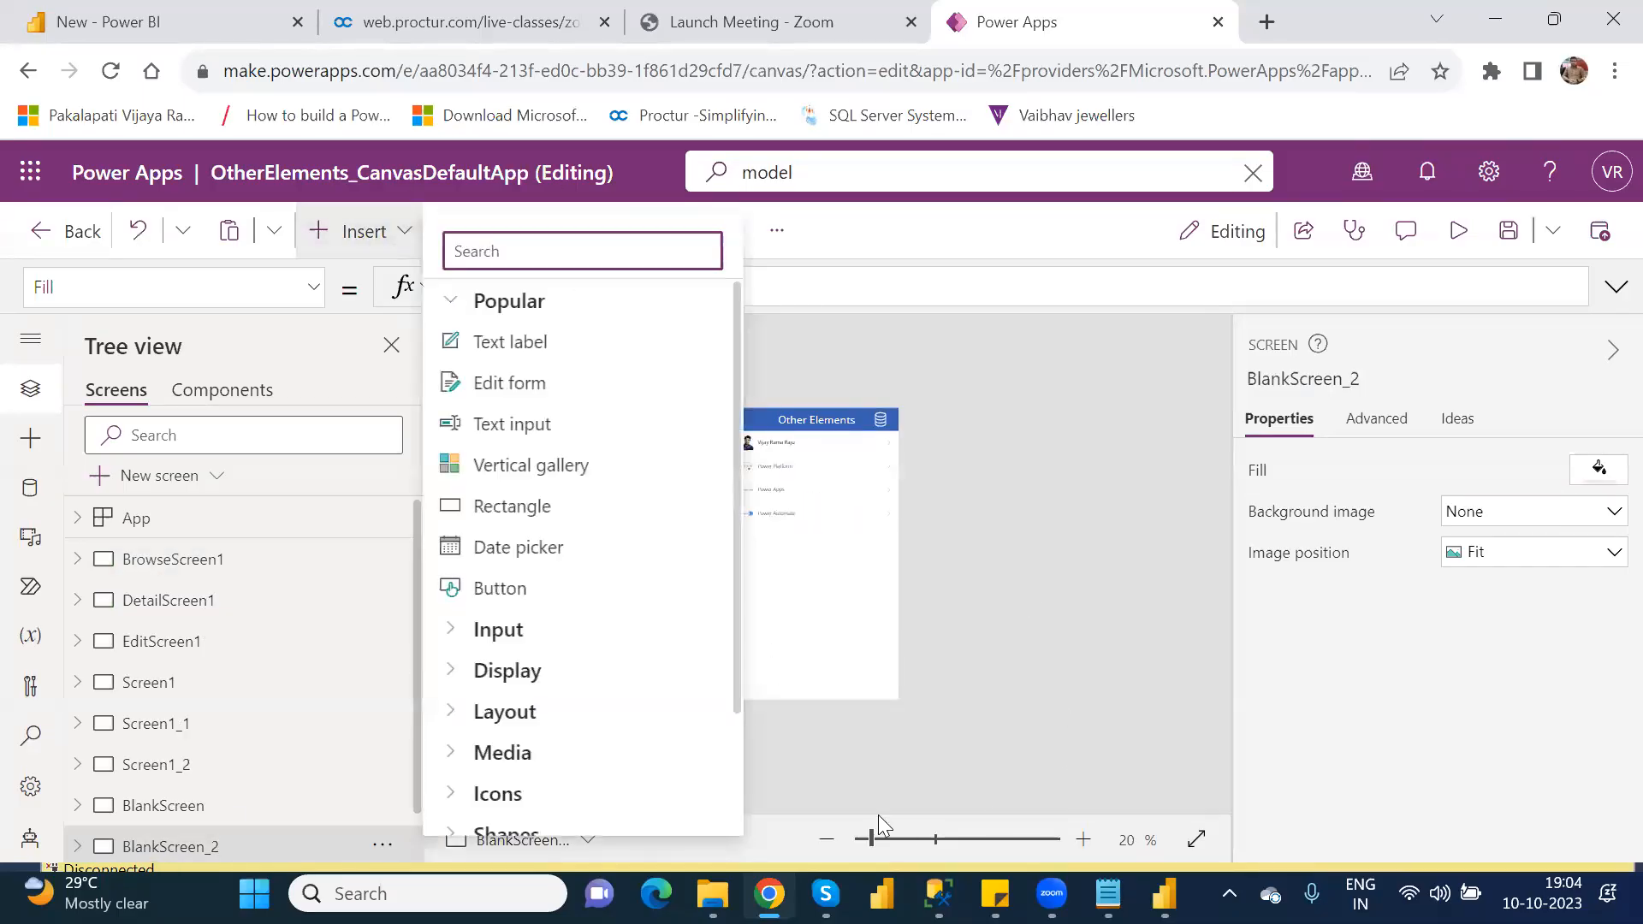
left_click(881, 840)
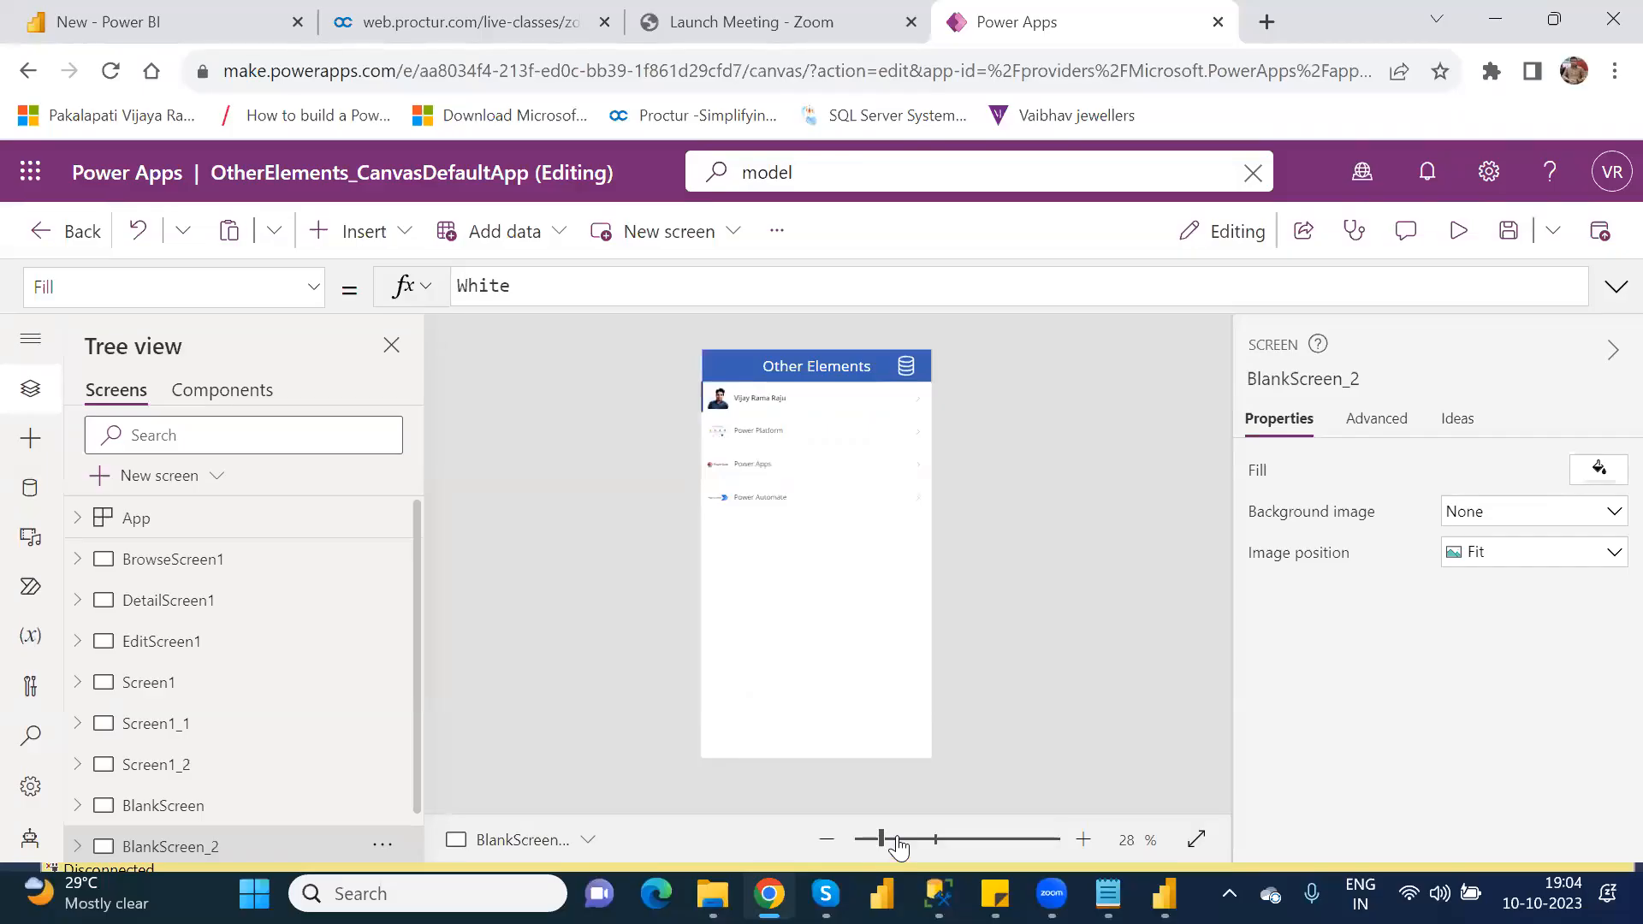
left_click(899, 840)
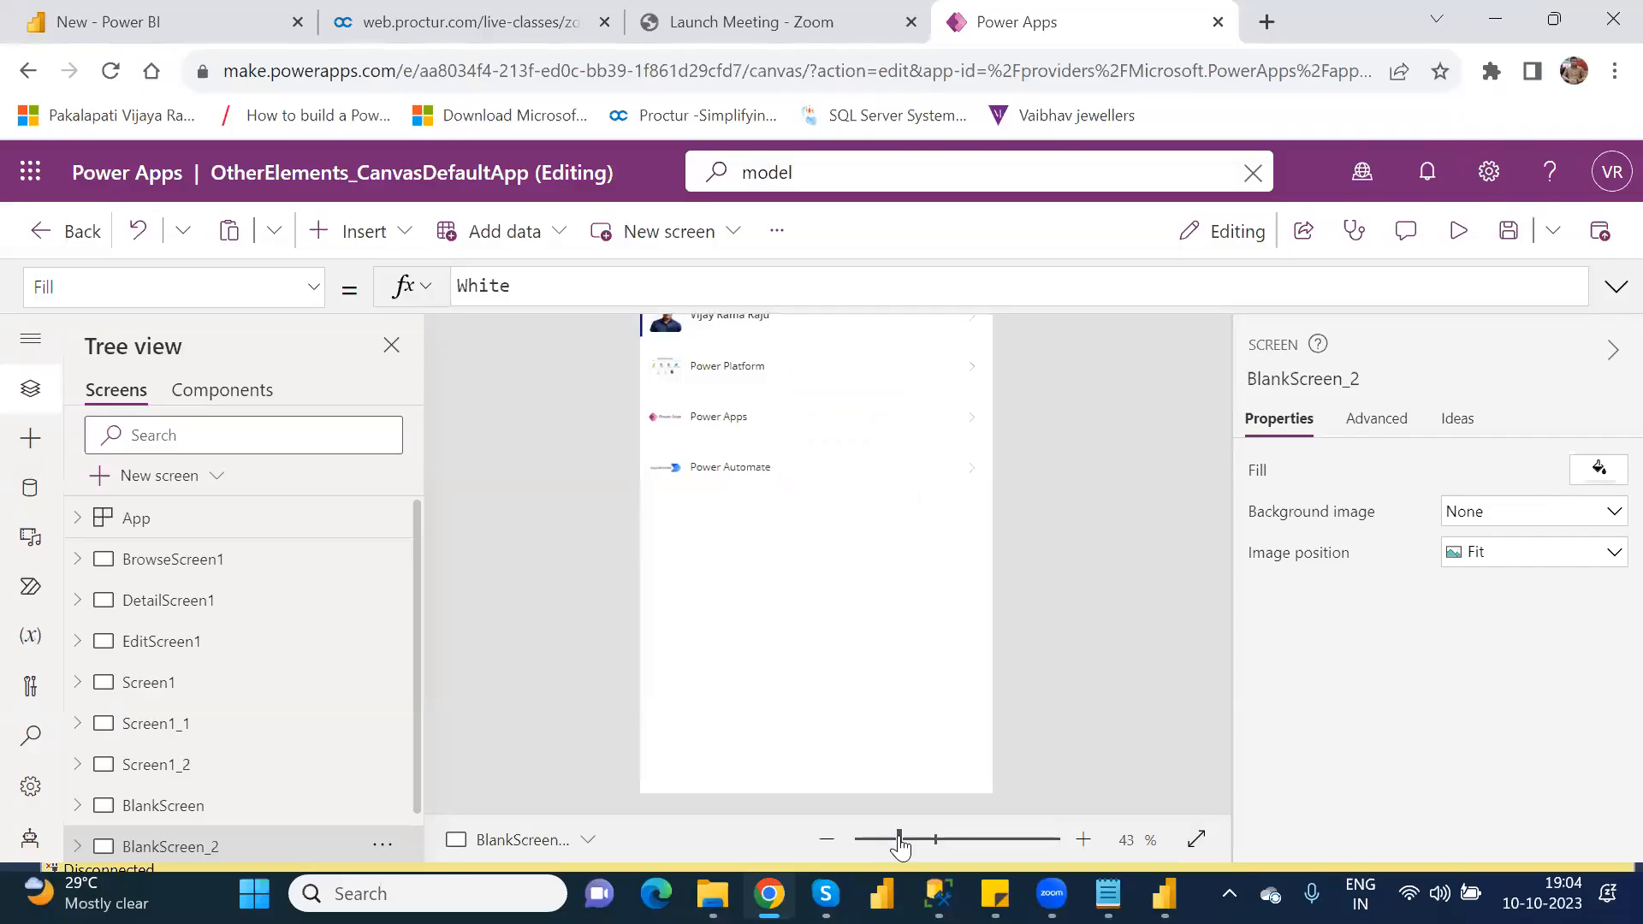
left_click(357, 243)
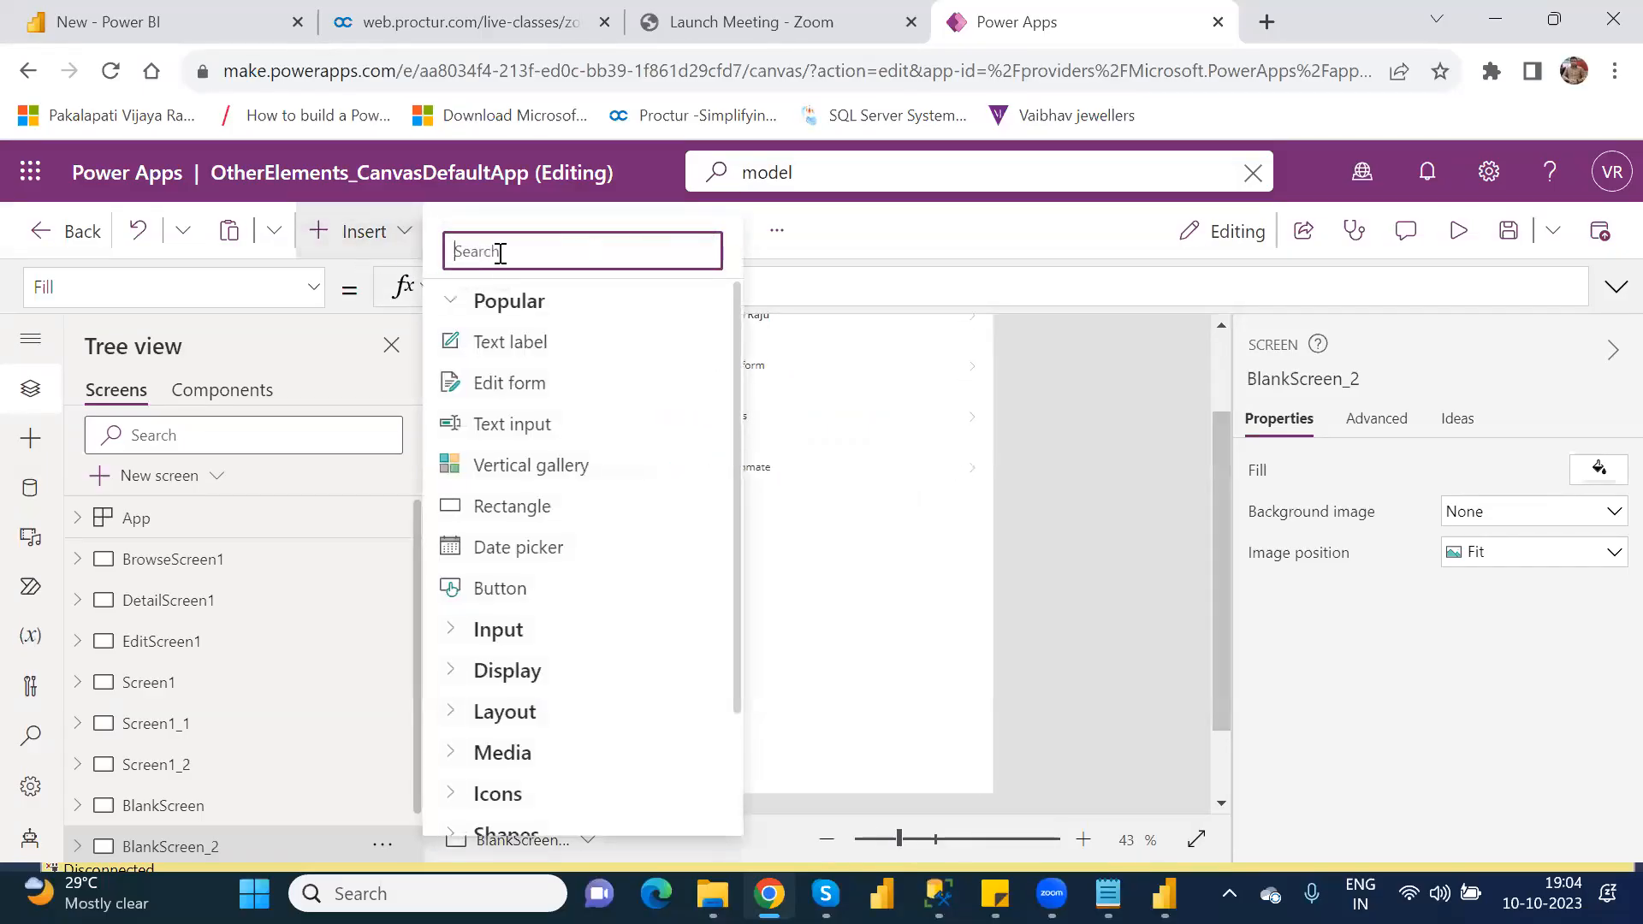
type("powe")
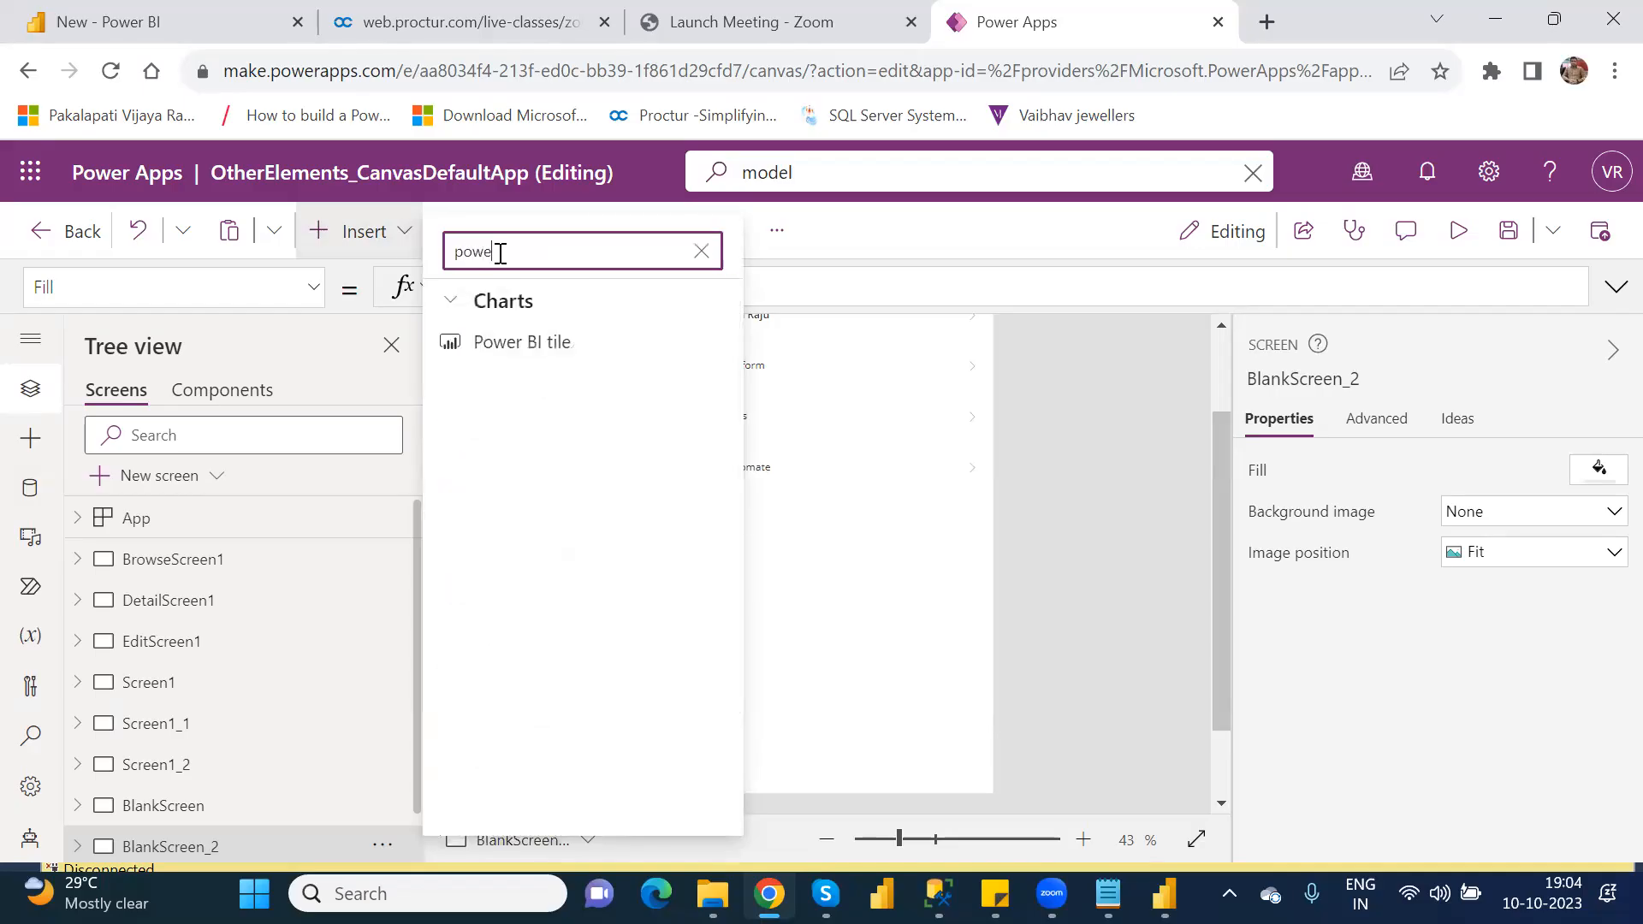
left_click(560, 342)
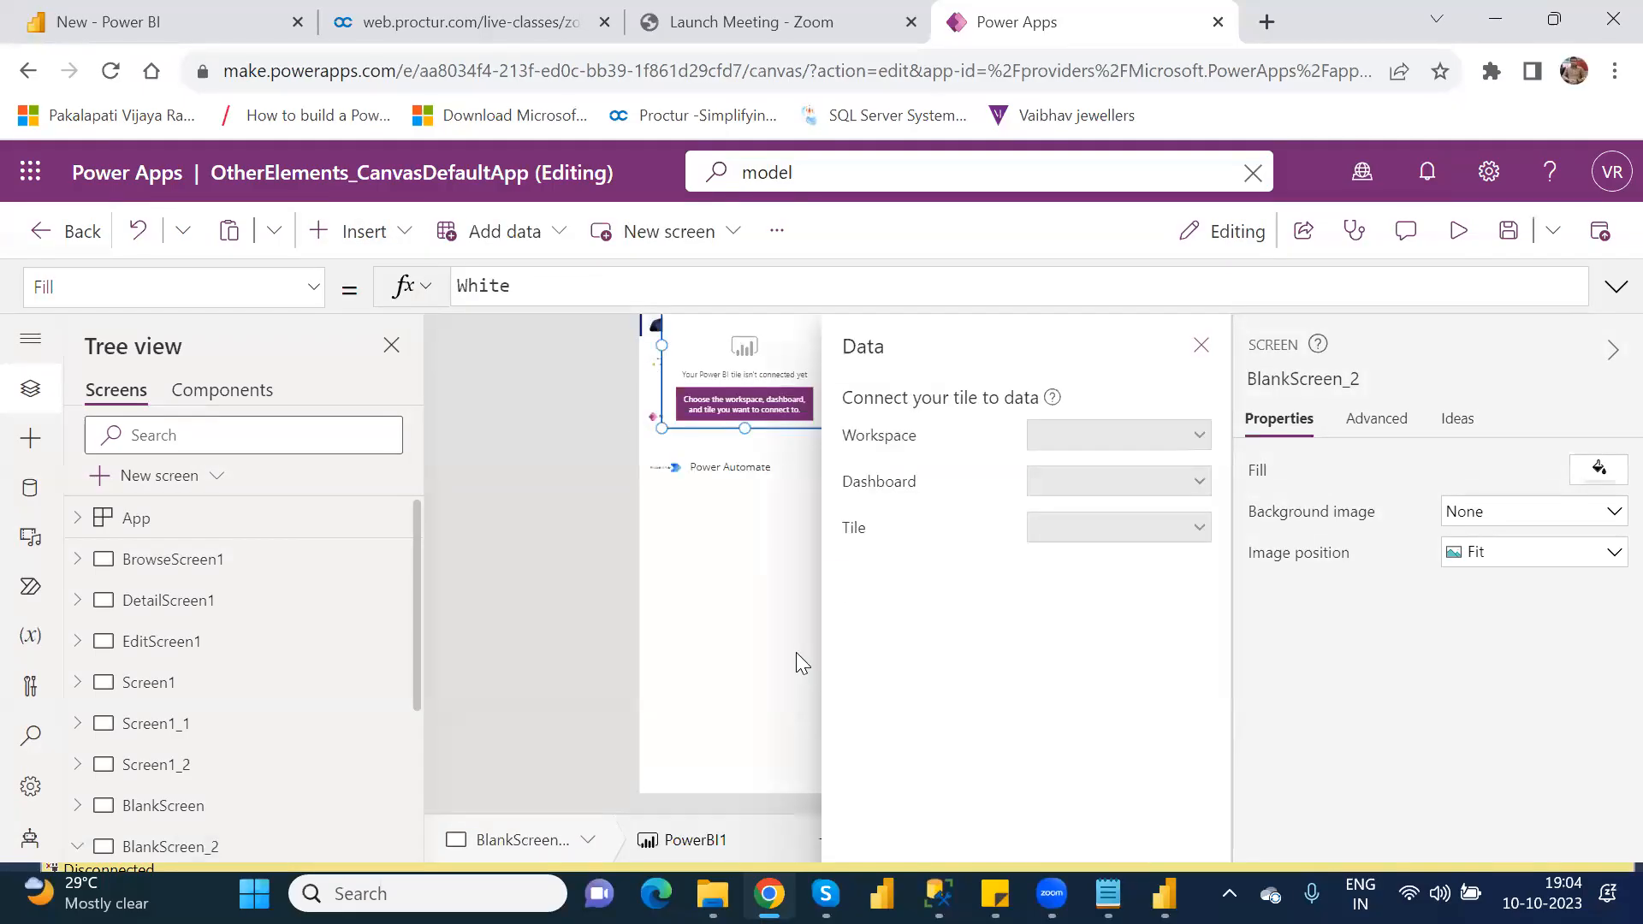
left_click_drag(741, 351, 723, 609)
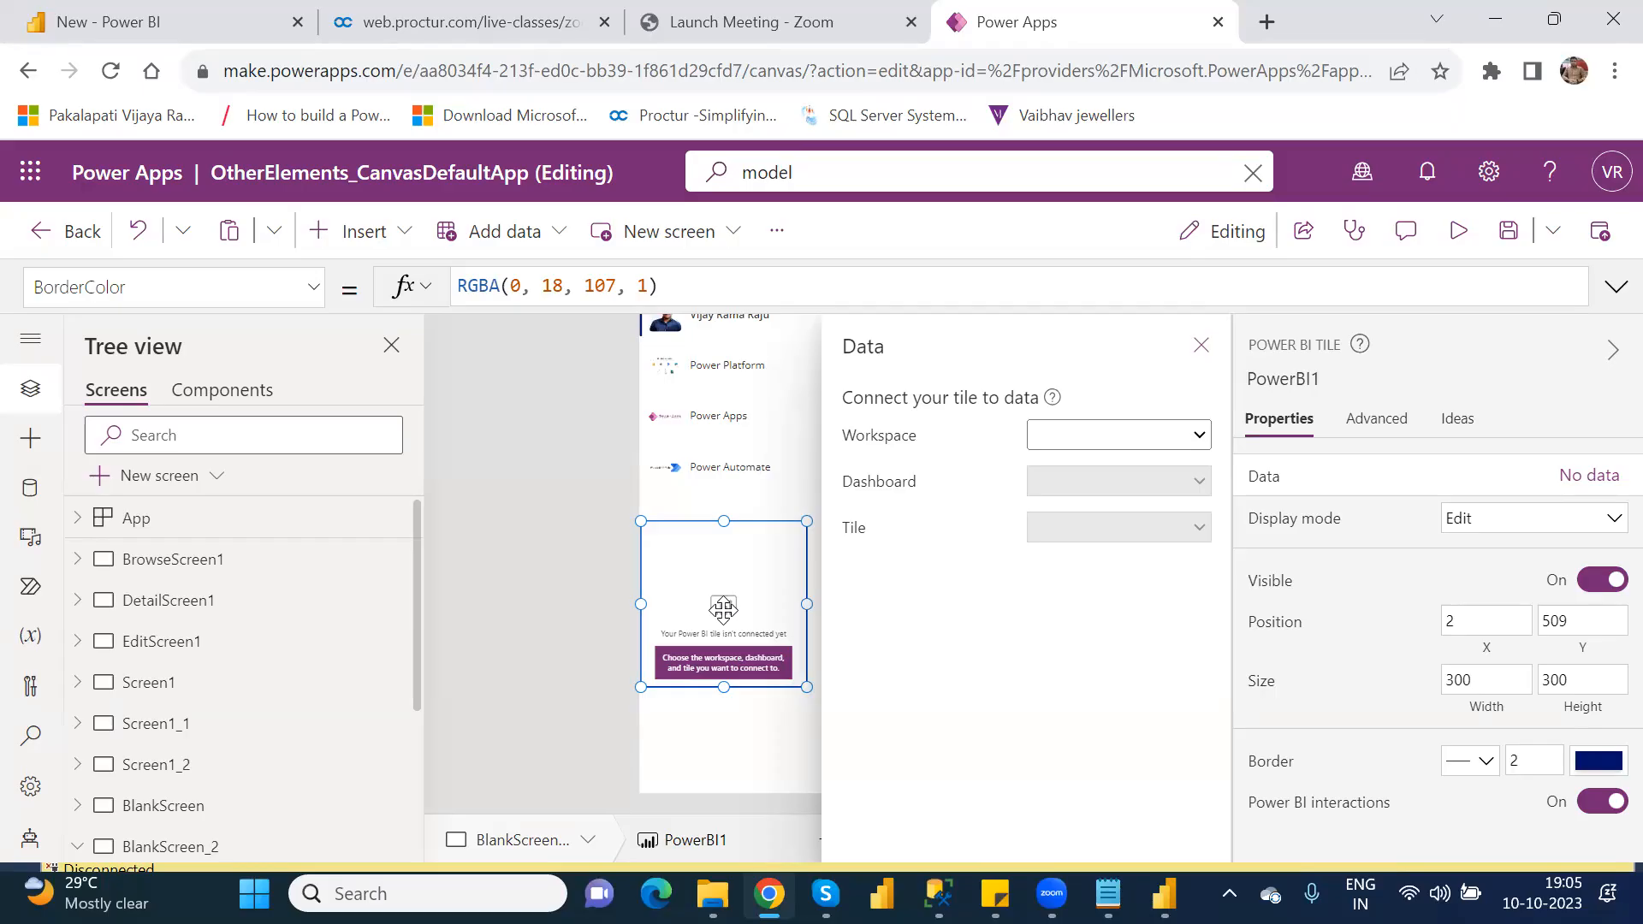
Step: Switch to Power BI Desktop, save the xyz report and publish it to Testing_Workspace, replacing the existing dataset
mouse_move(1052, 893)
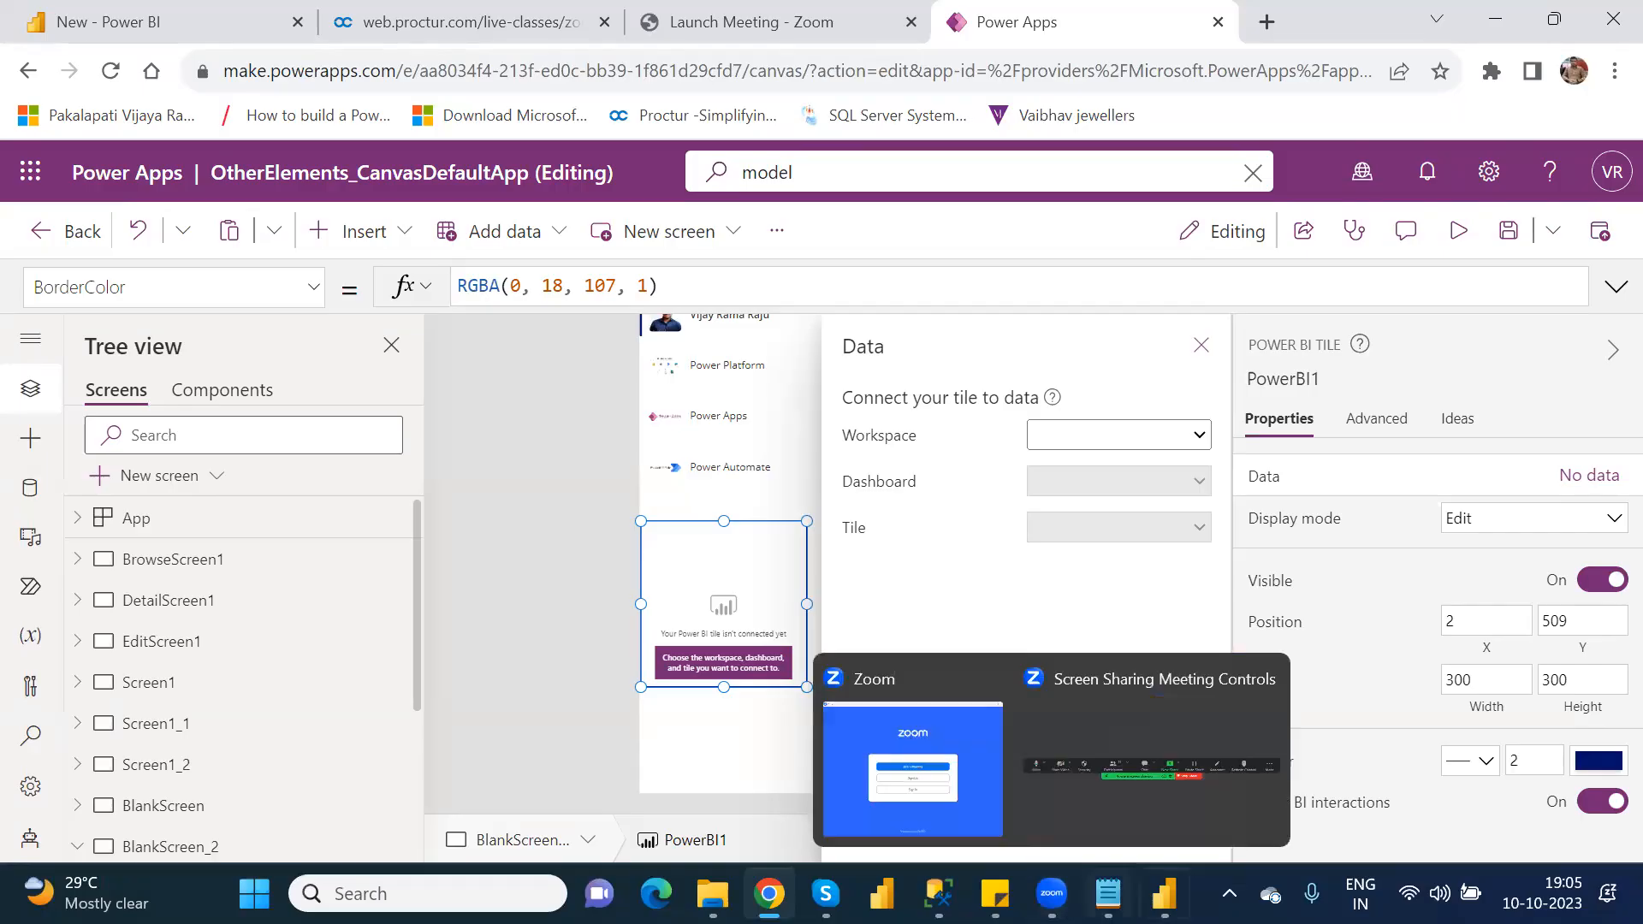
left_click(1164, 893)
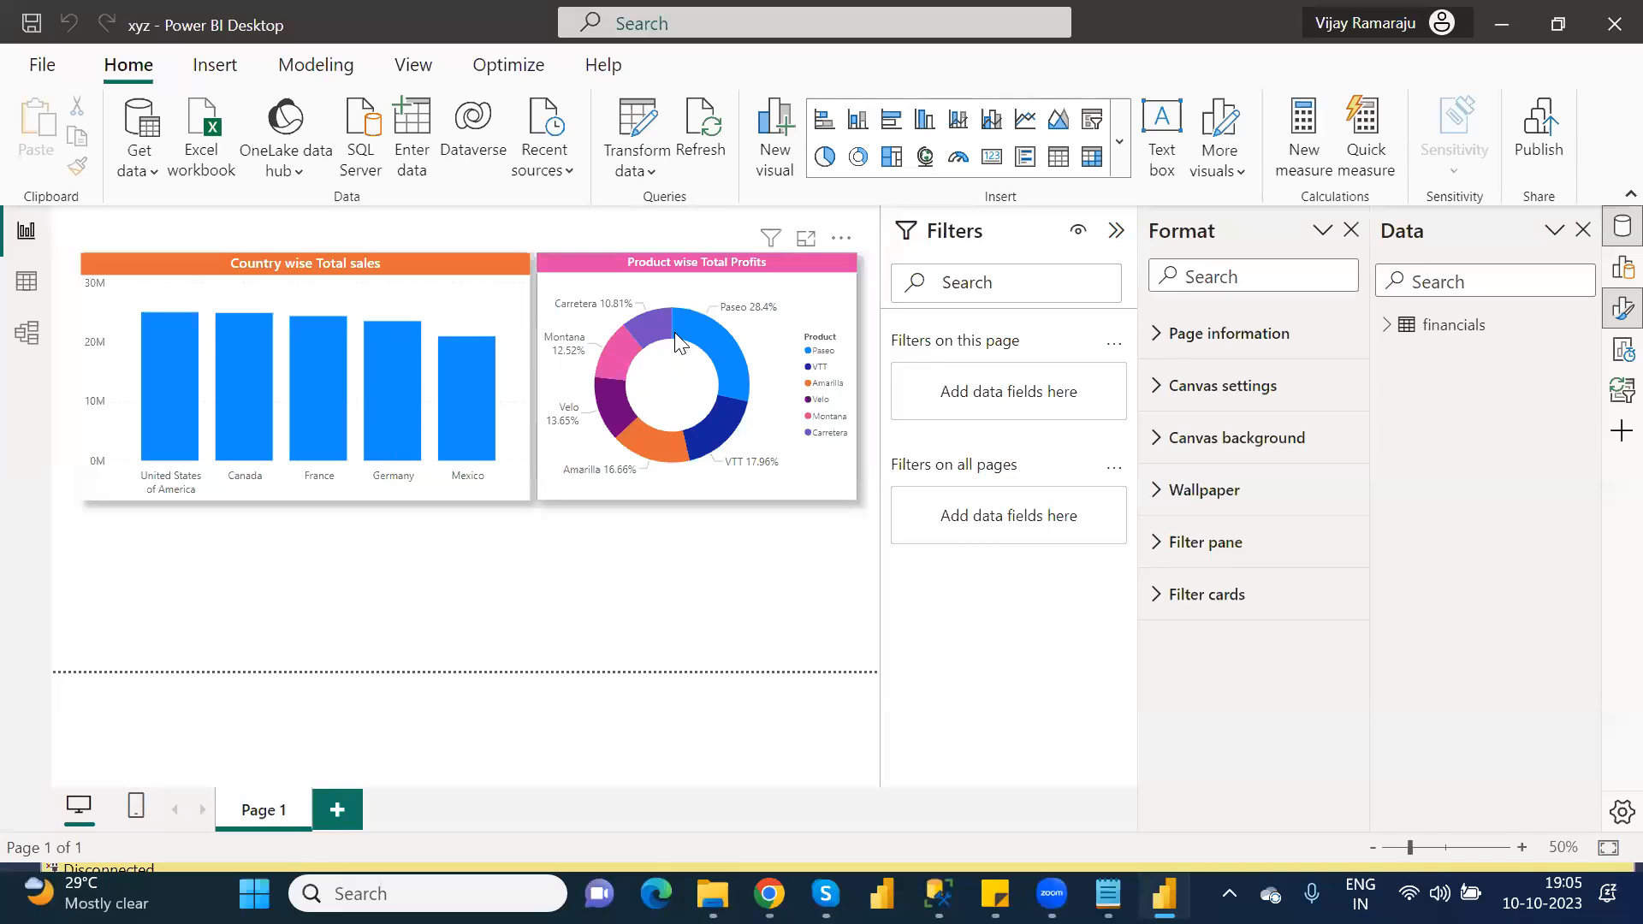
mouse_move(676, 334)
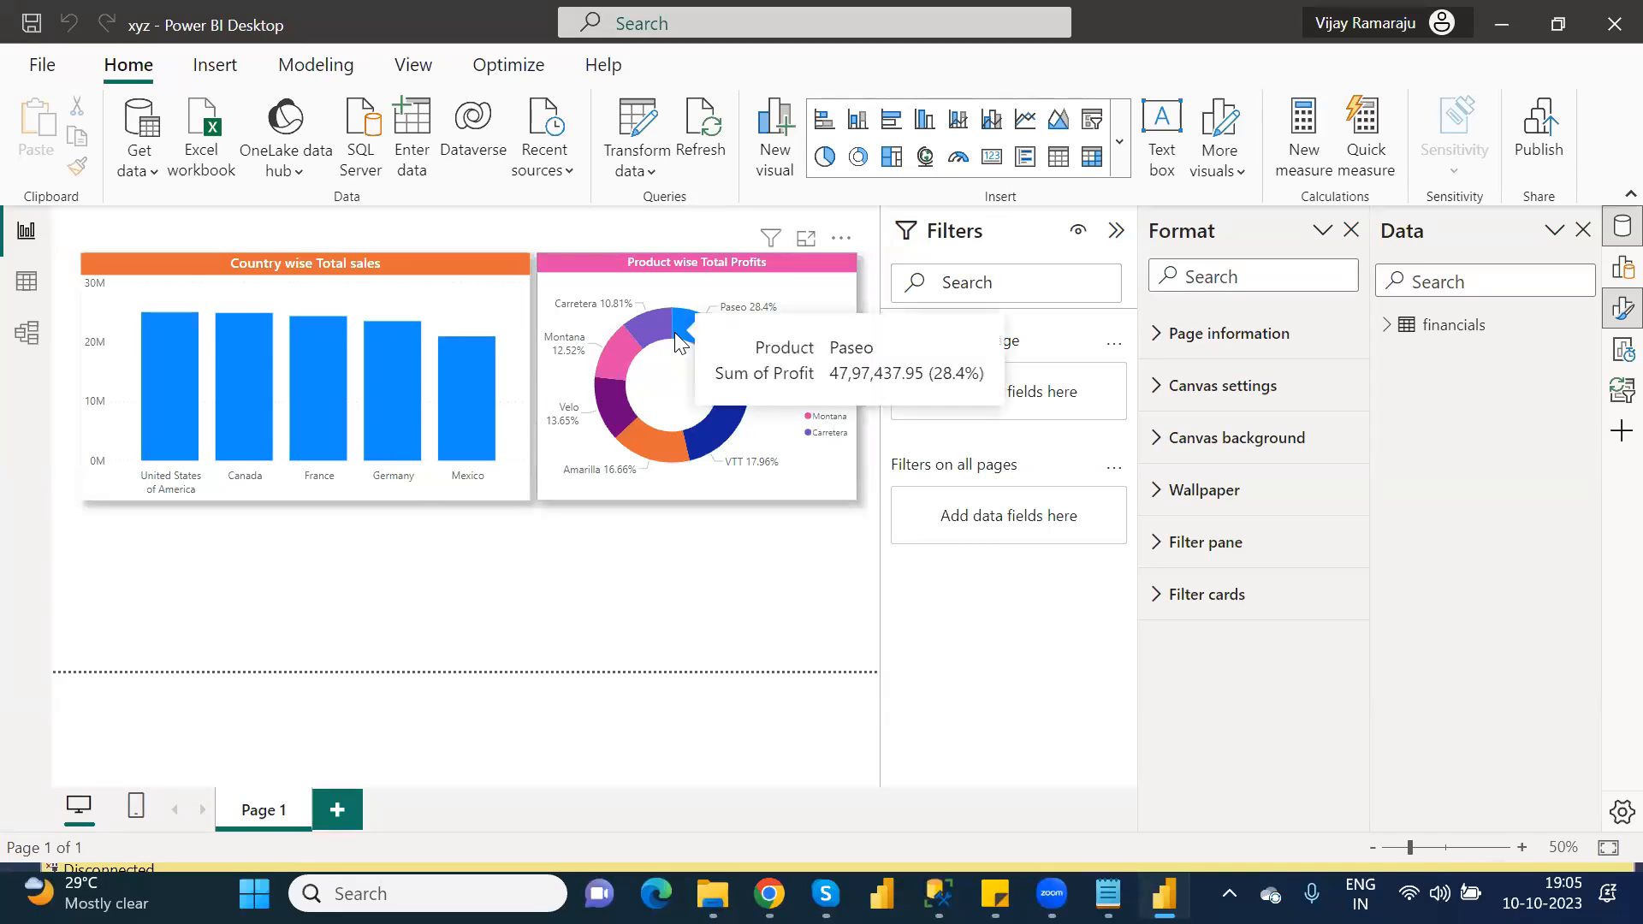
left_click(1538, 136)
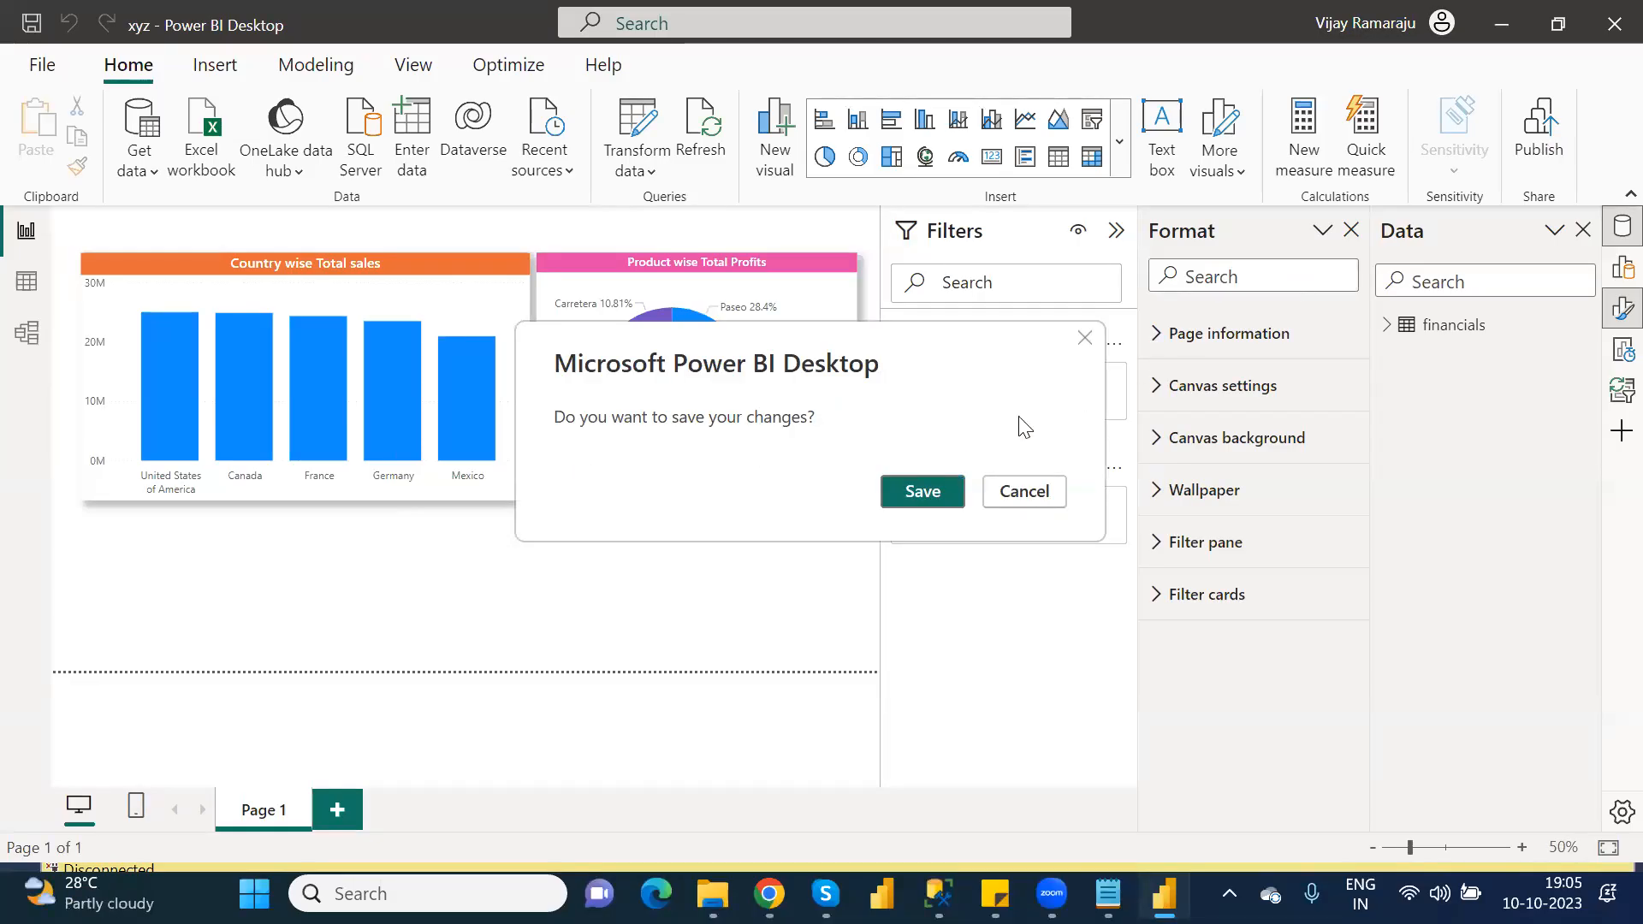
left_click(922, 491)
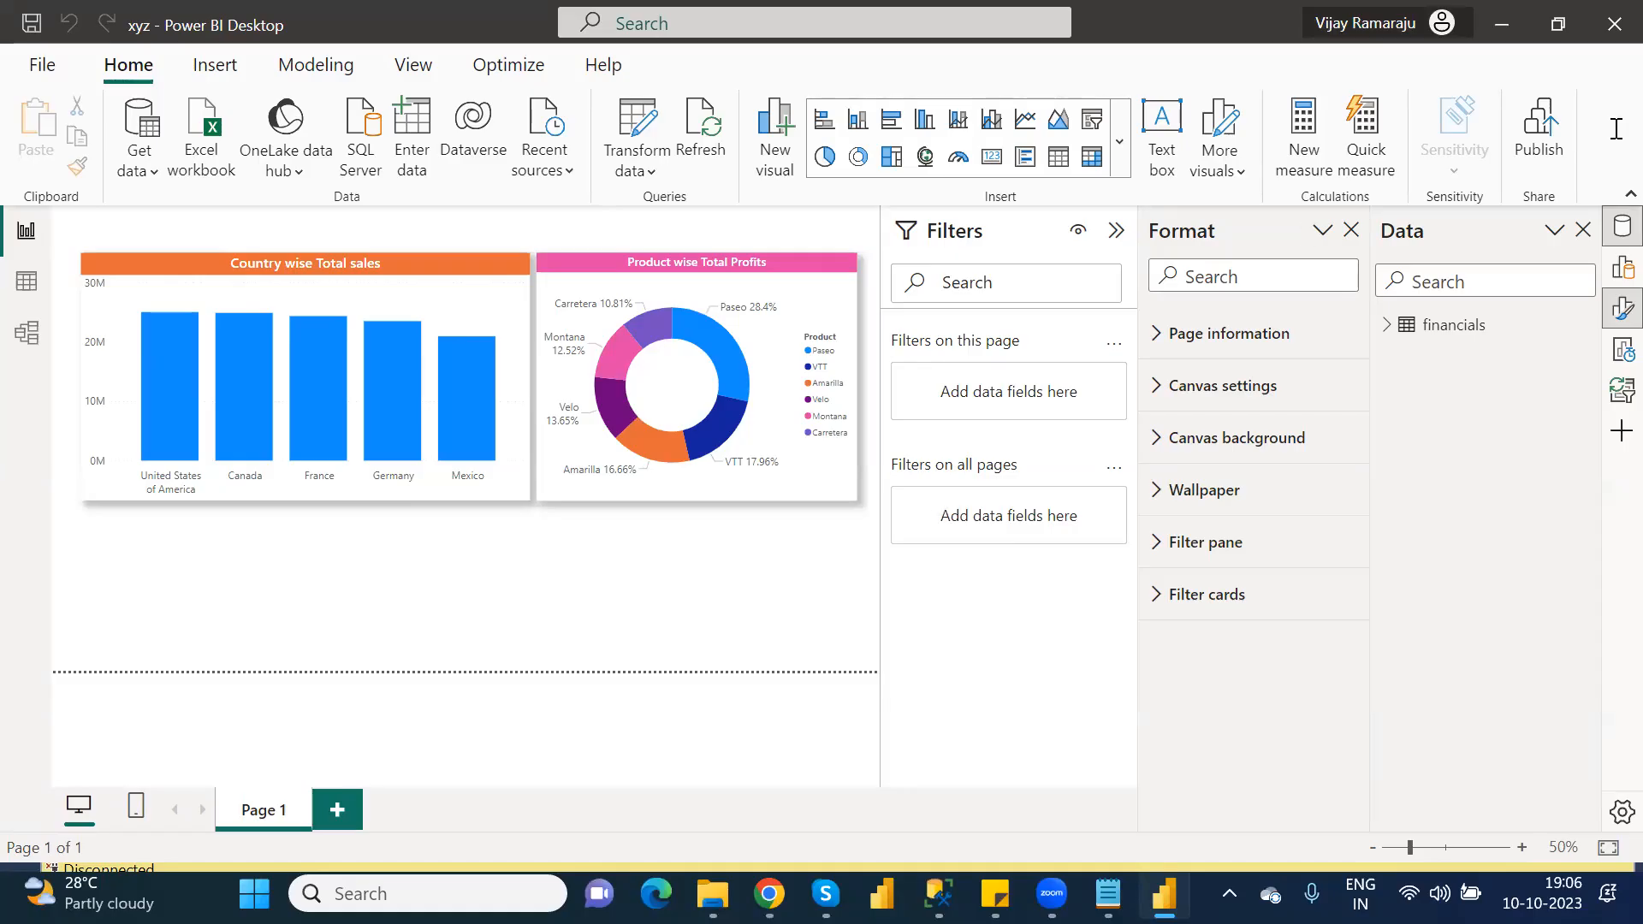
left_click(1532, 143)
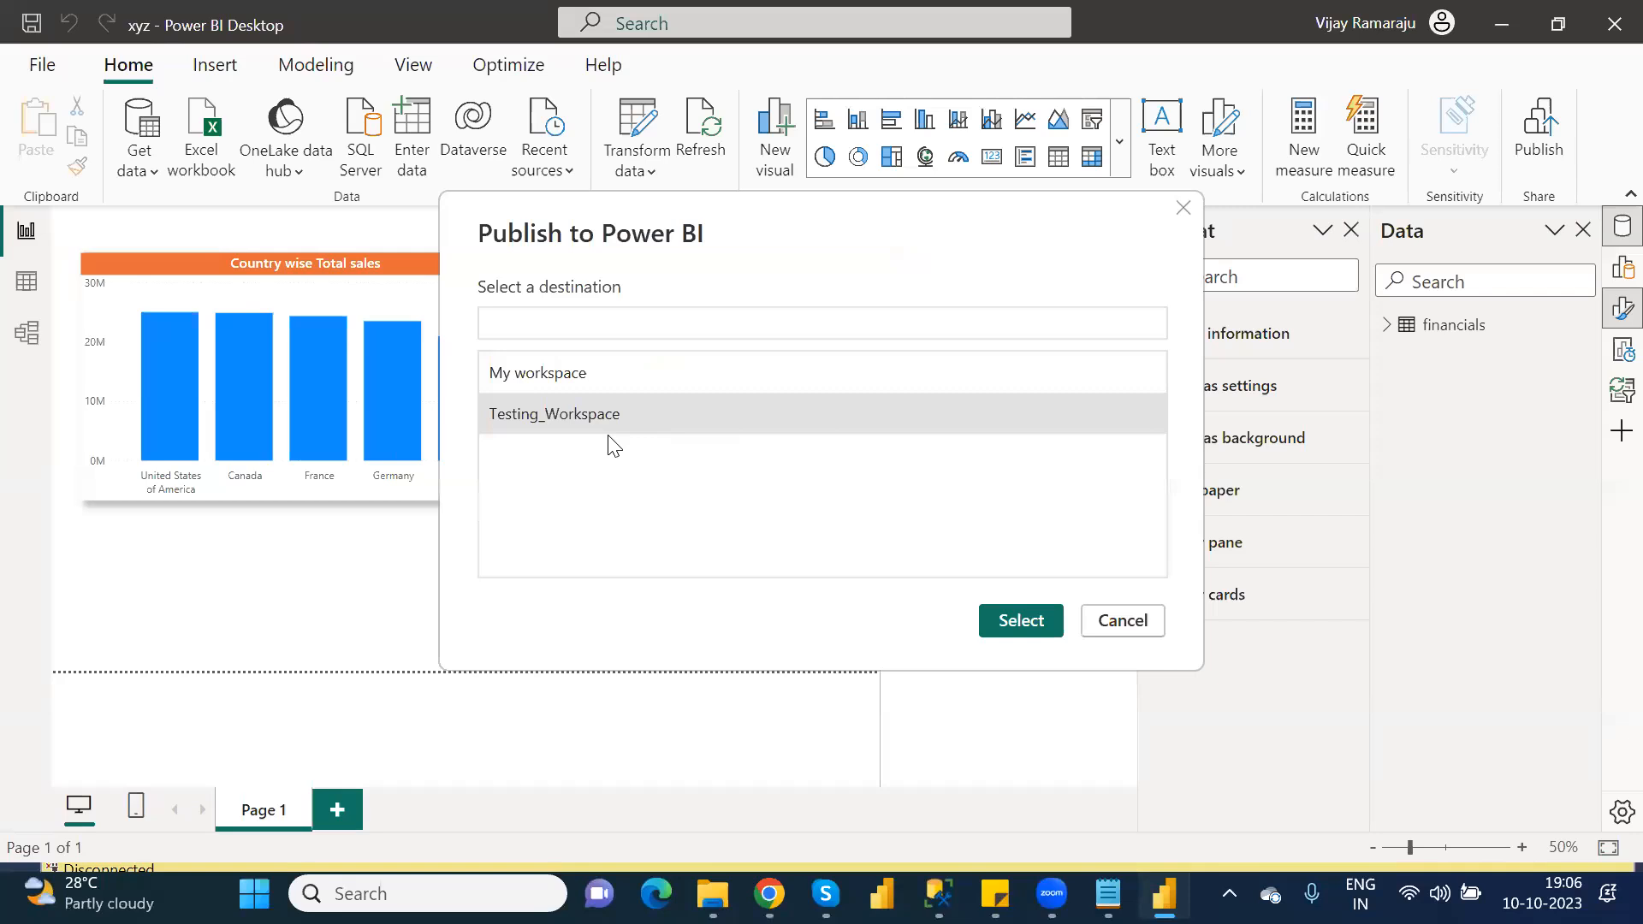
left_click(1021, 622)
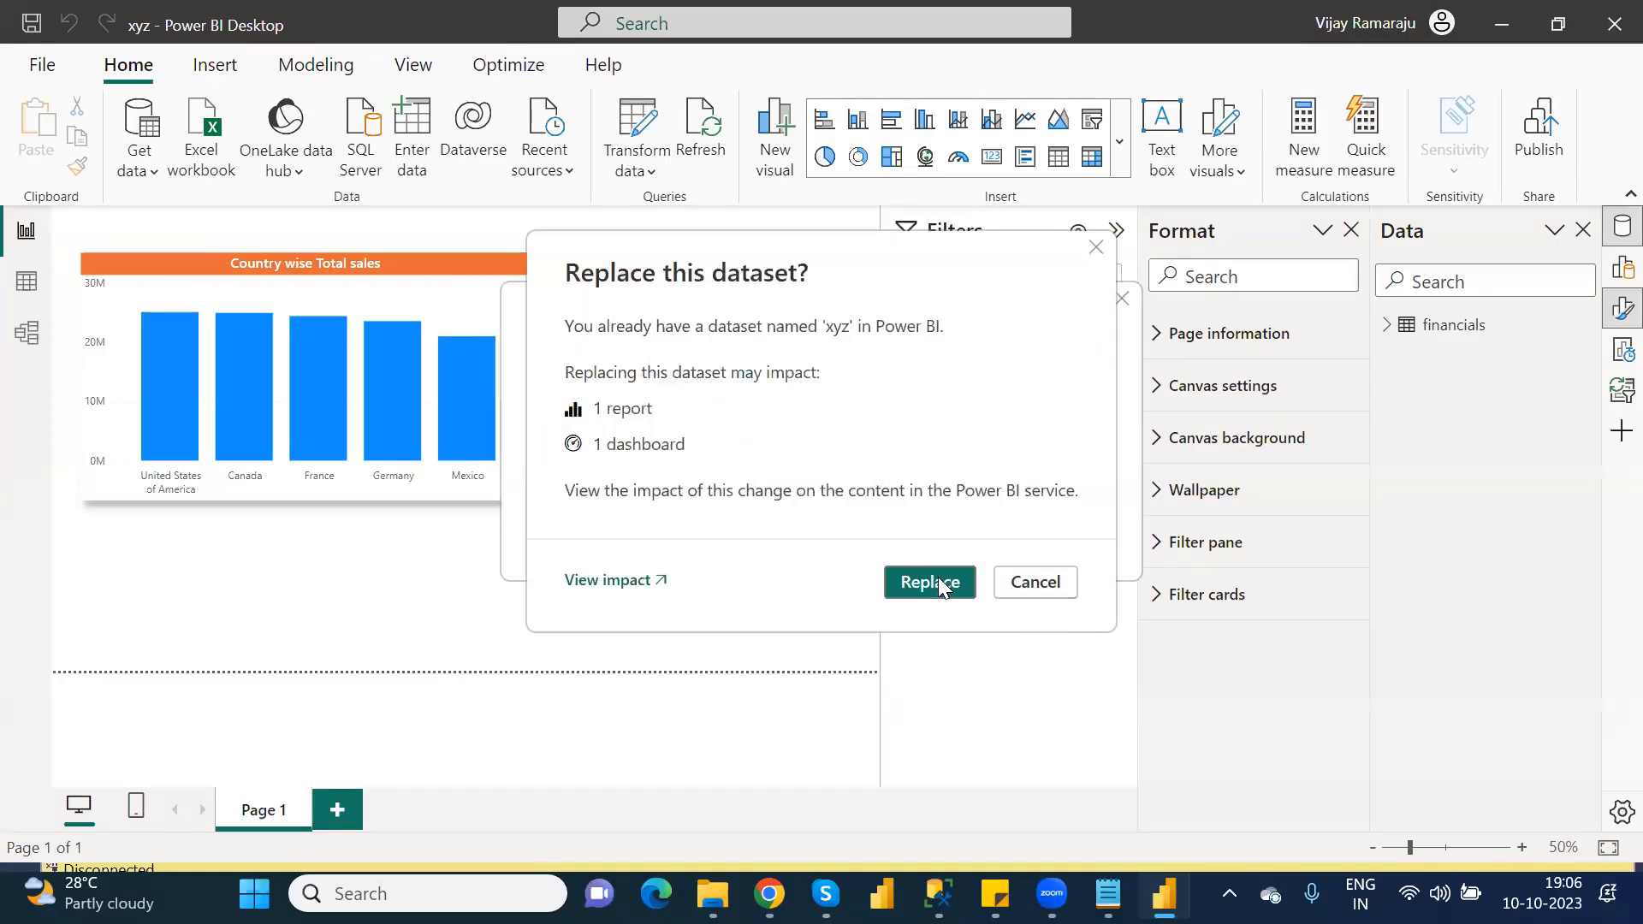
left_click(939, 585)
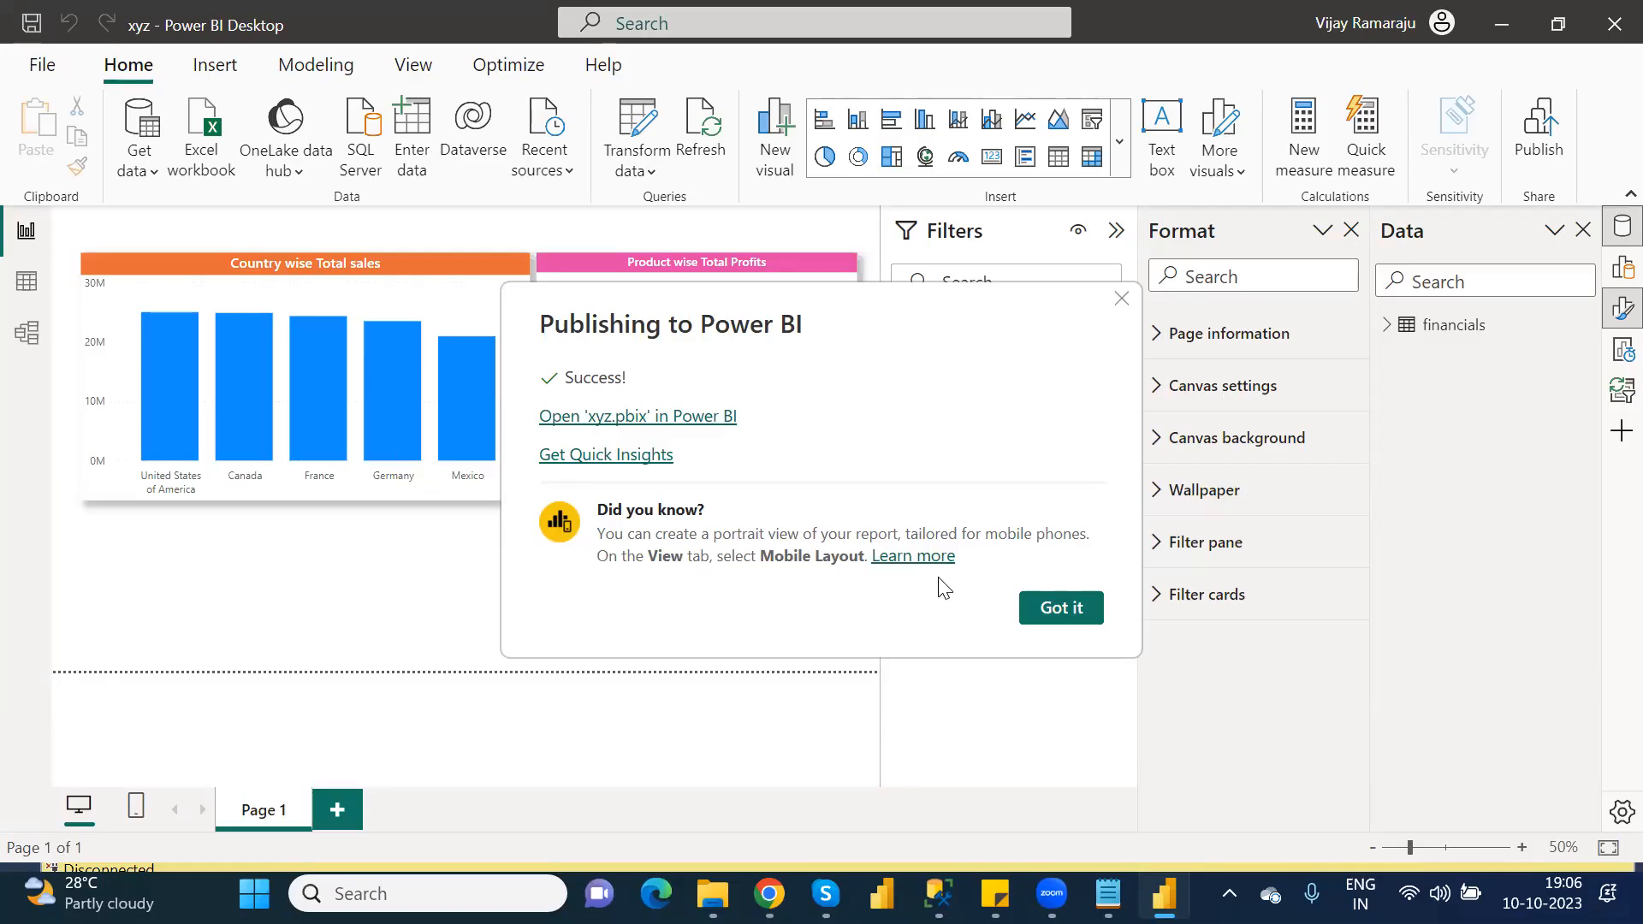
left_click(1063, 607)
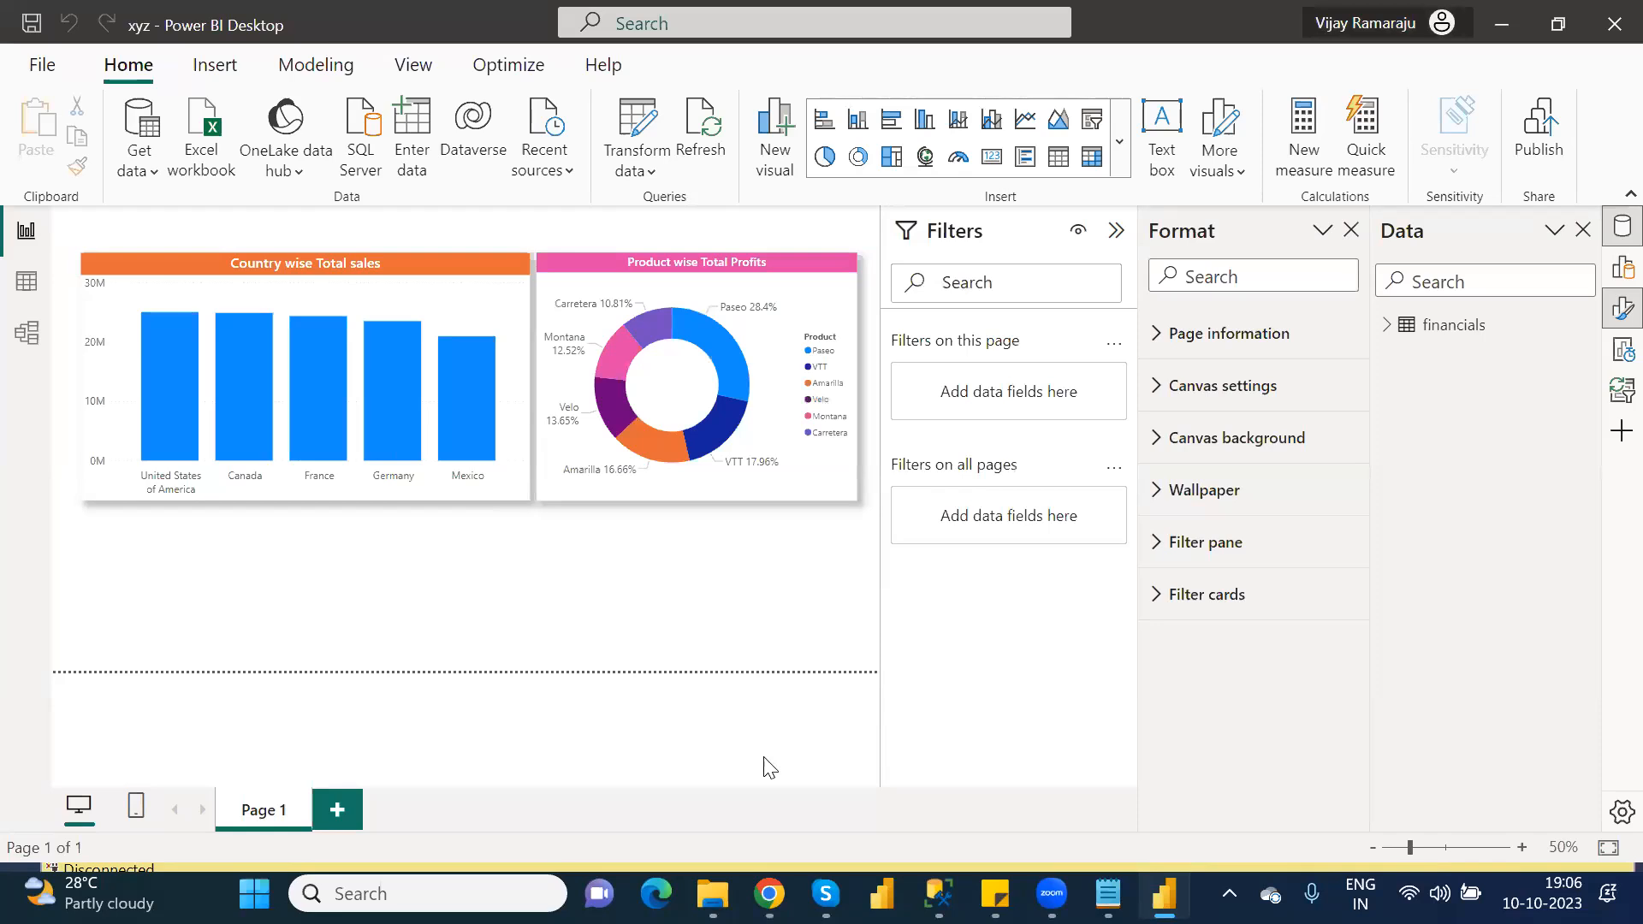
Step: Switch to the Power BI service in the browser and open the xyz report from Testing_Workspace
left_click(768, 893)
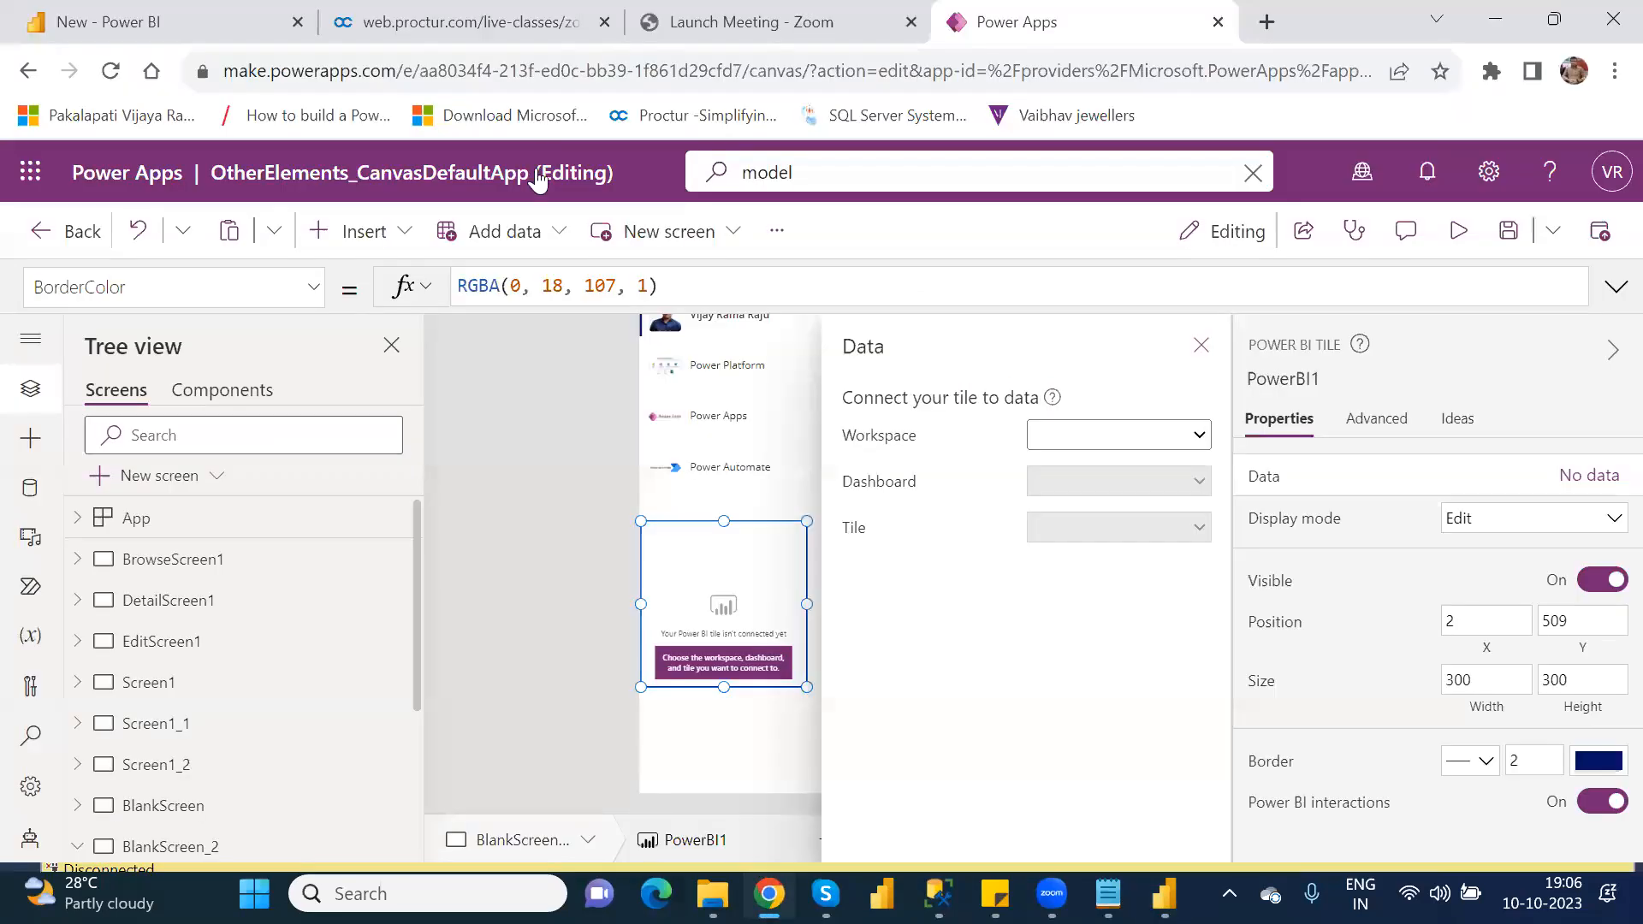
left_click(68, 25)
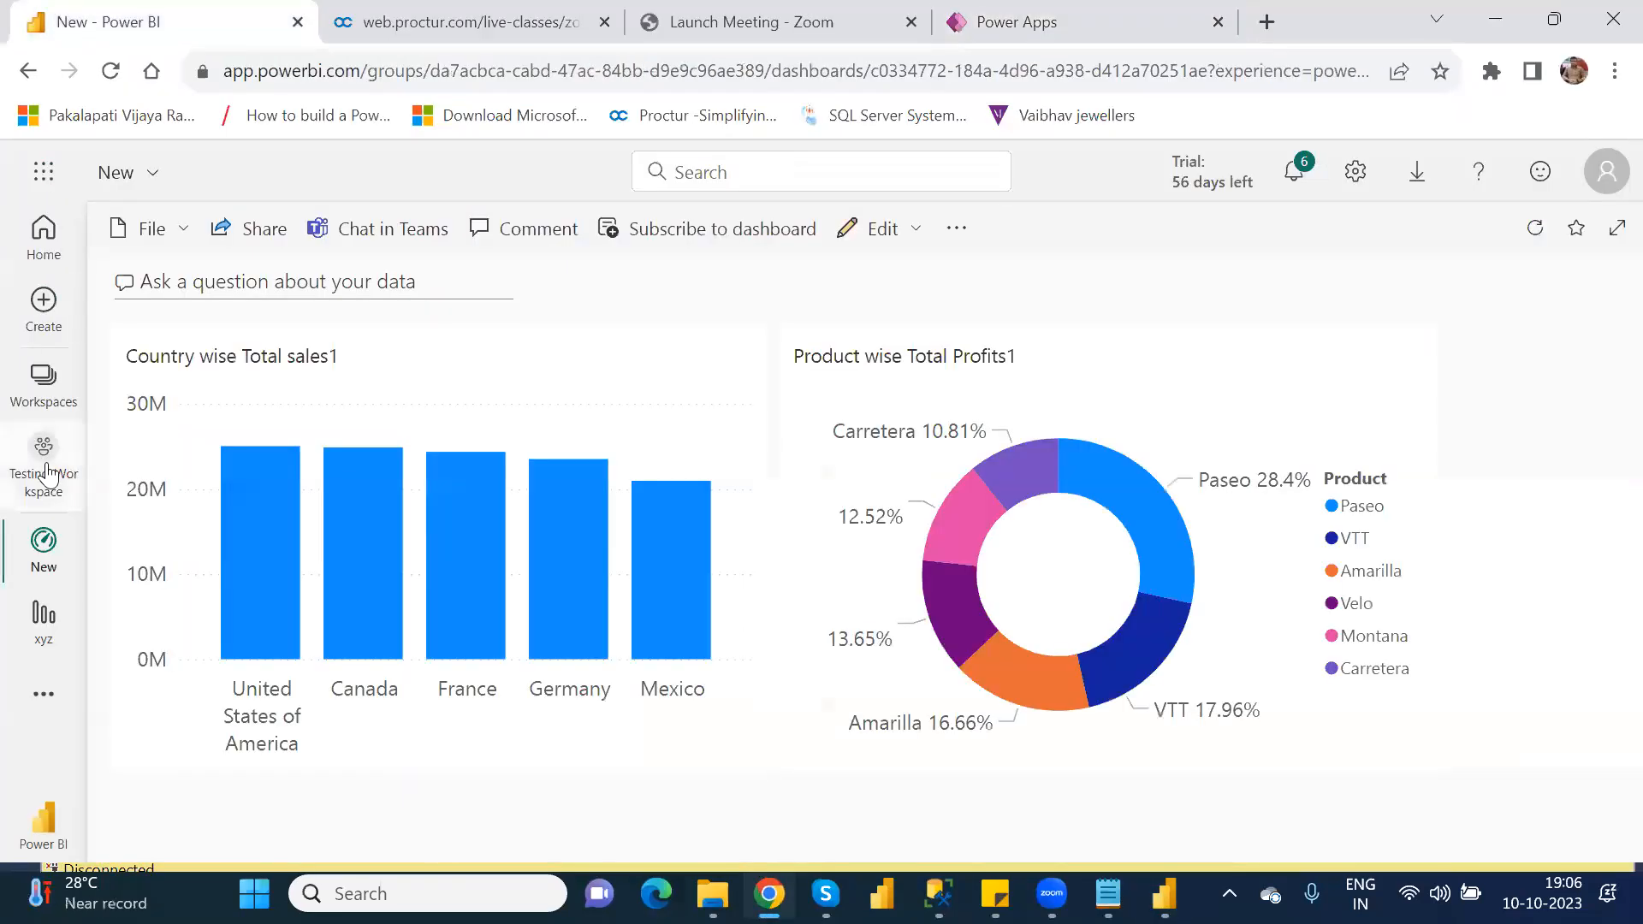
left_click(45, 473)
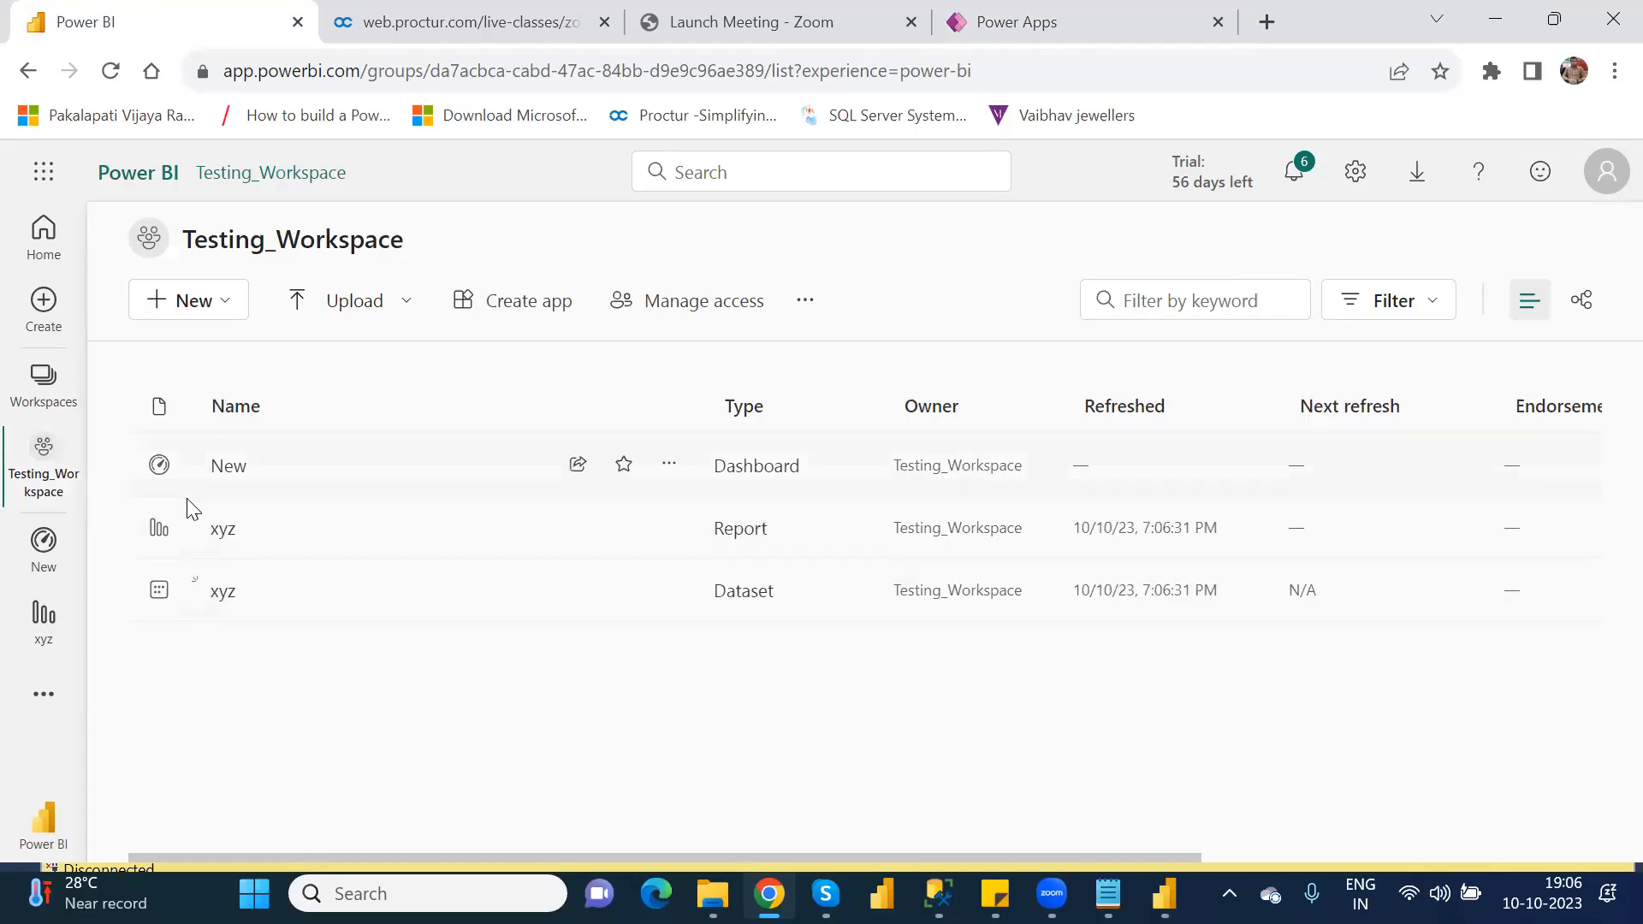
left_click(223, 530)
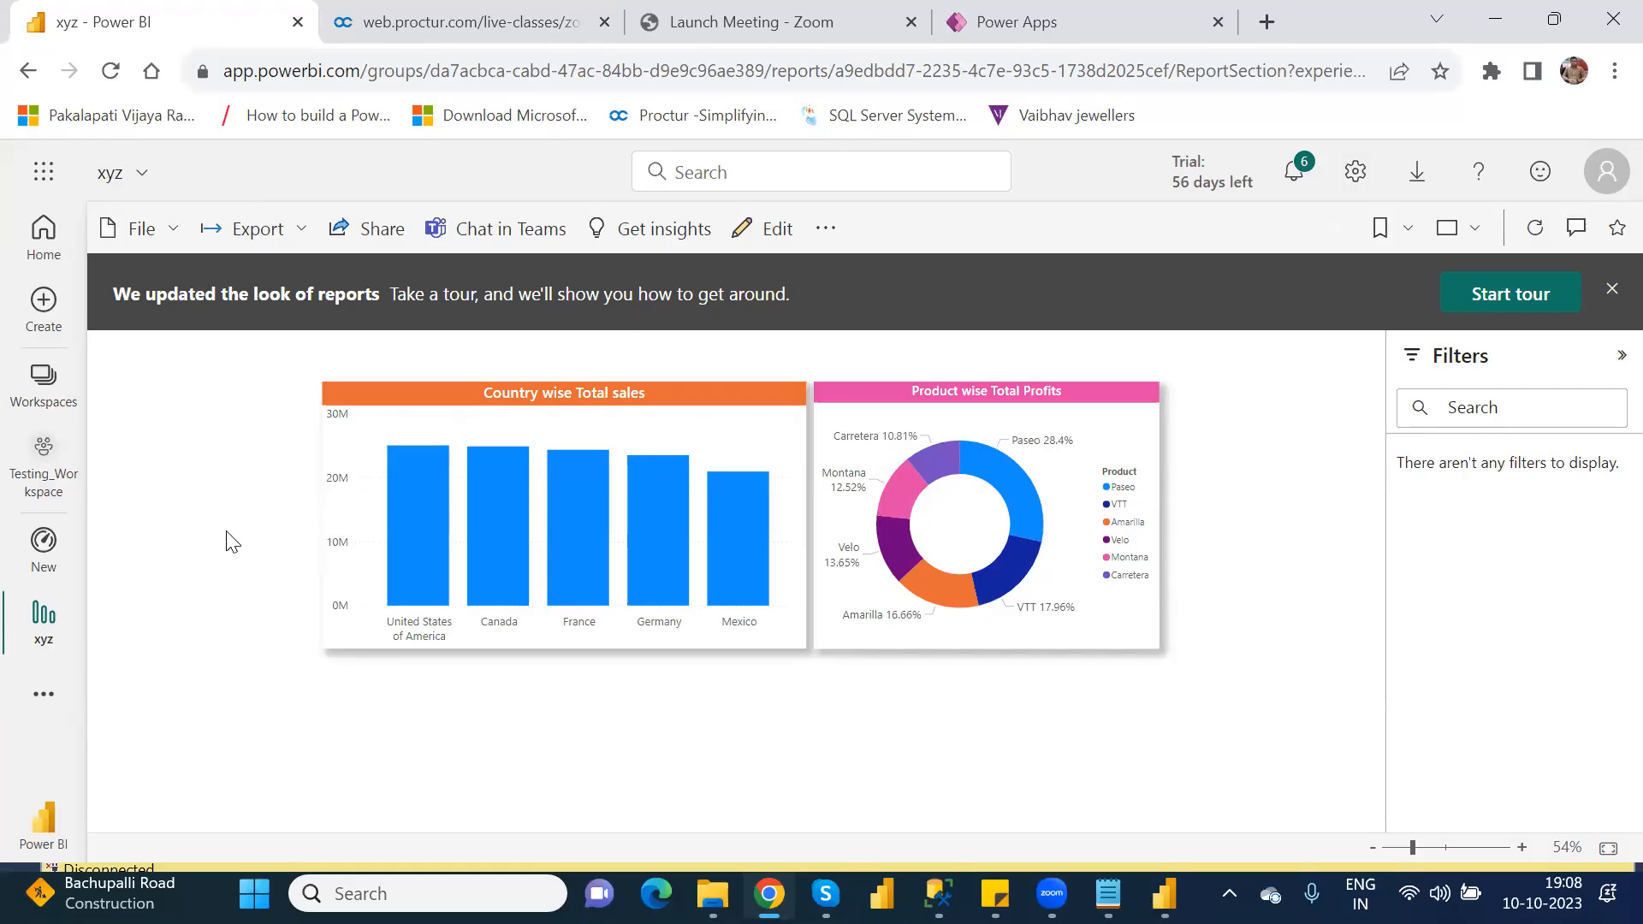
Step: View the New dashboard, and reopen the xyz report from Testing_Workspace
mouse_move(40, 611)
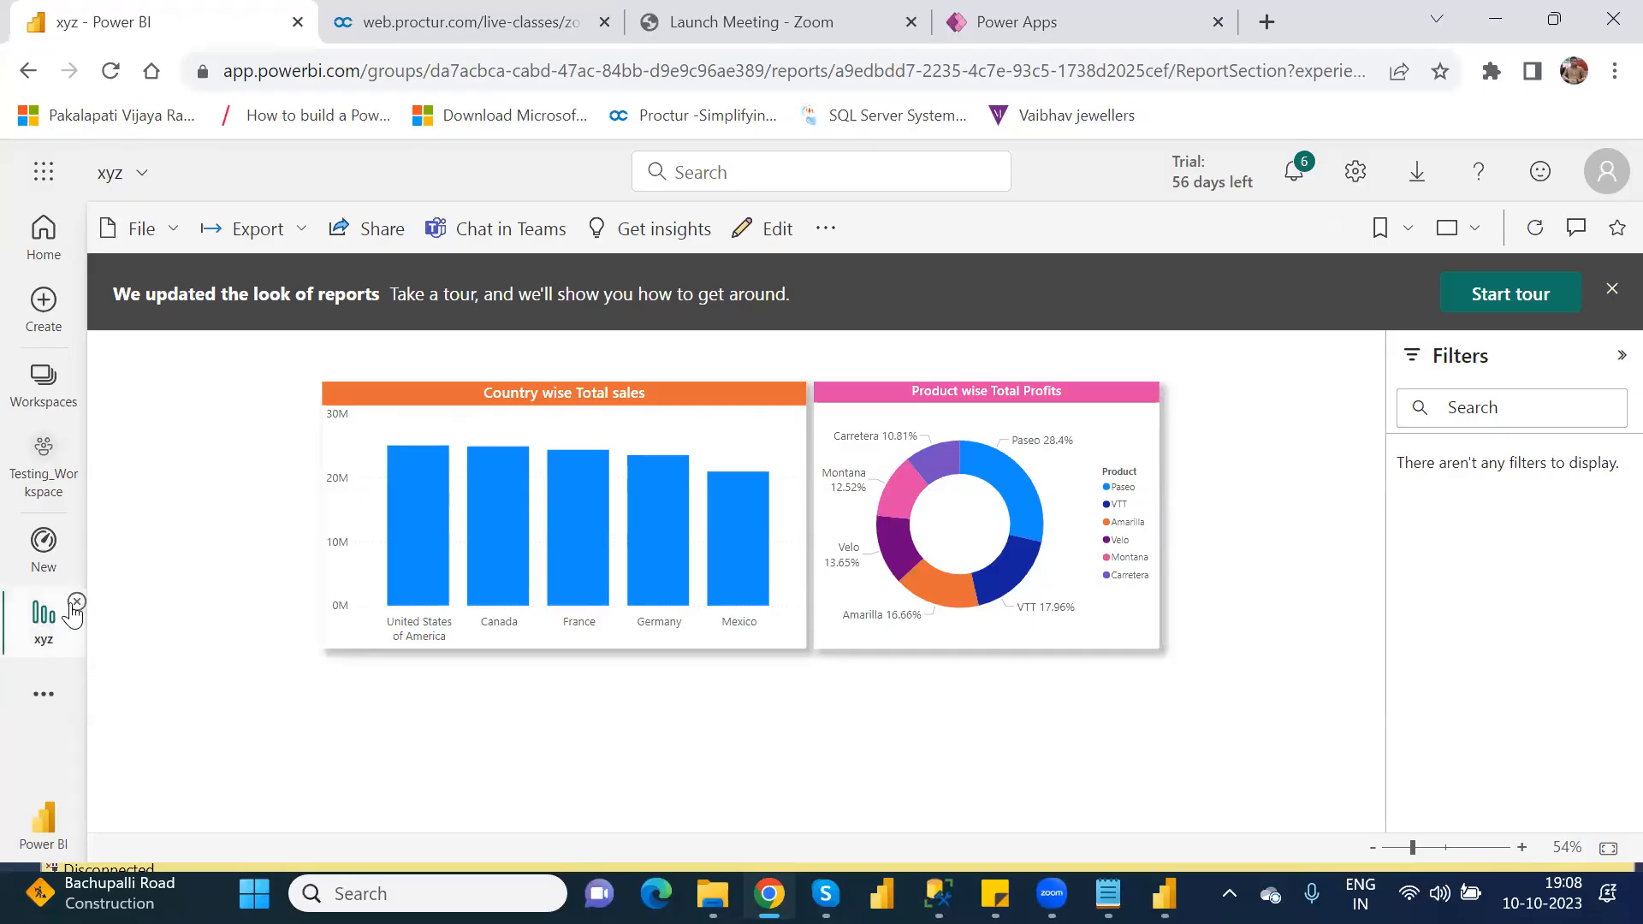
left_click(44, 541)
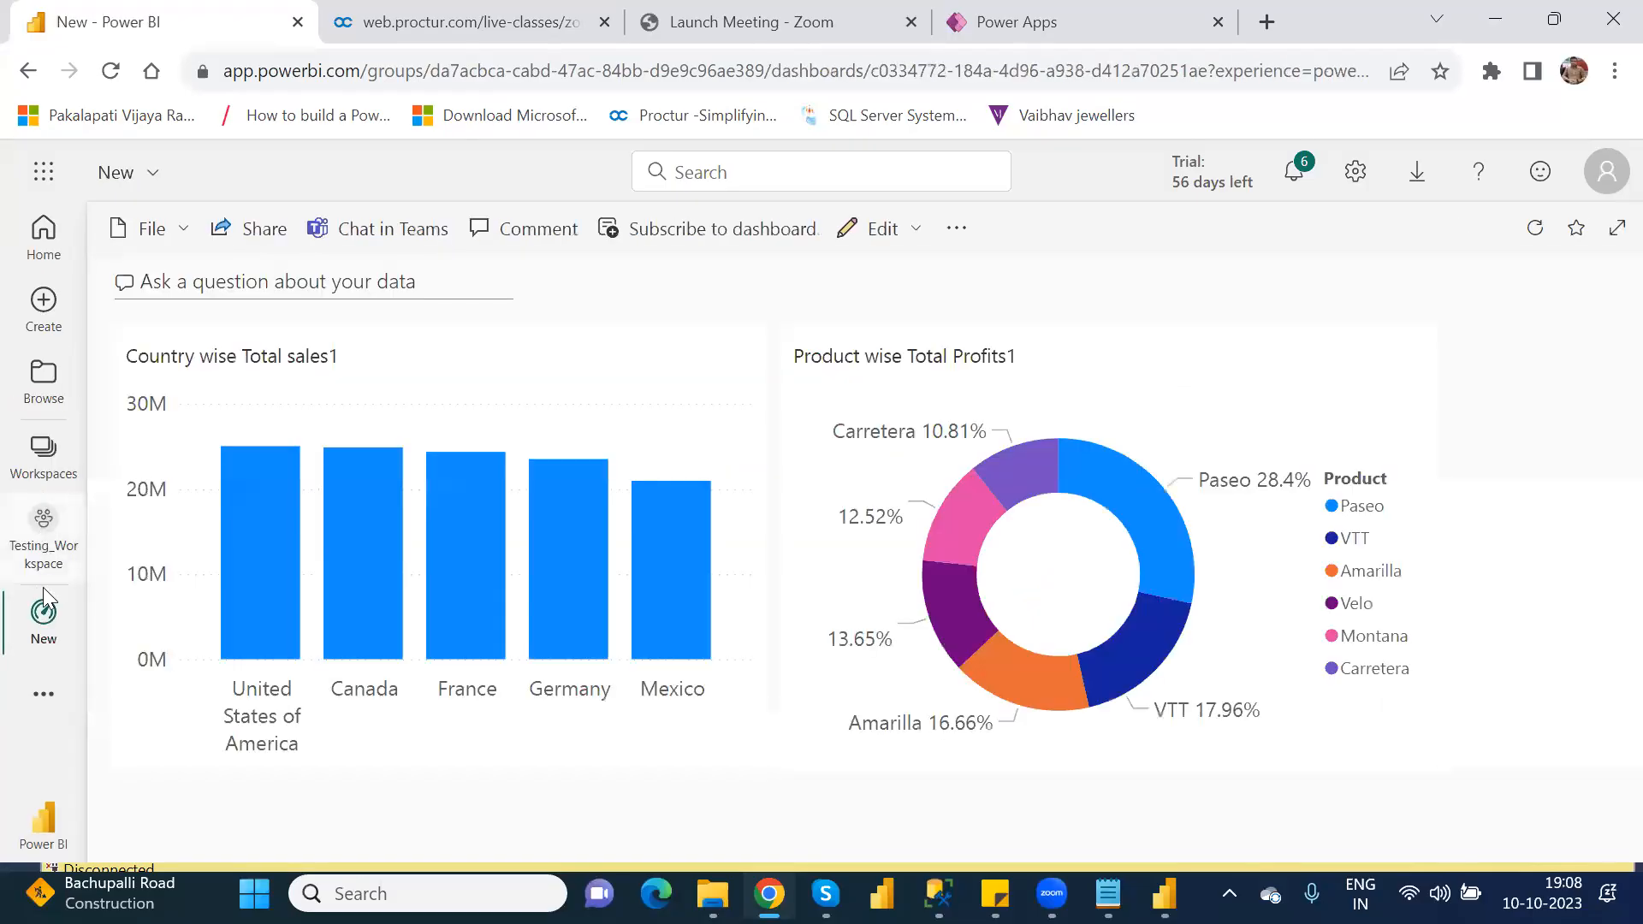
left_click(36, 533)
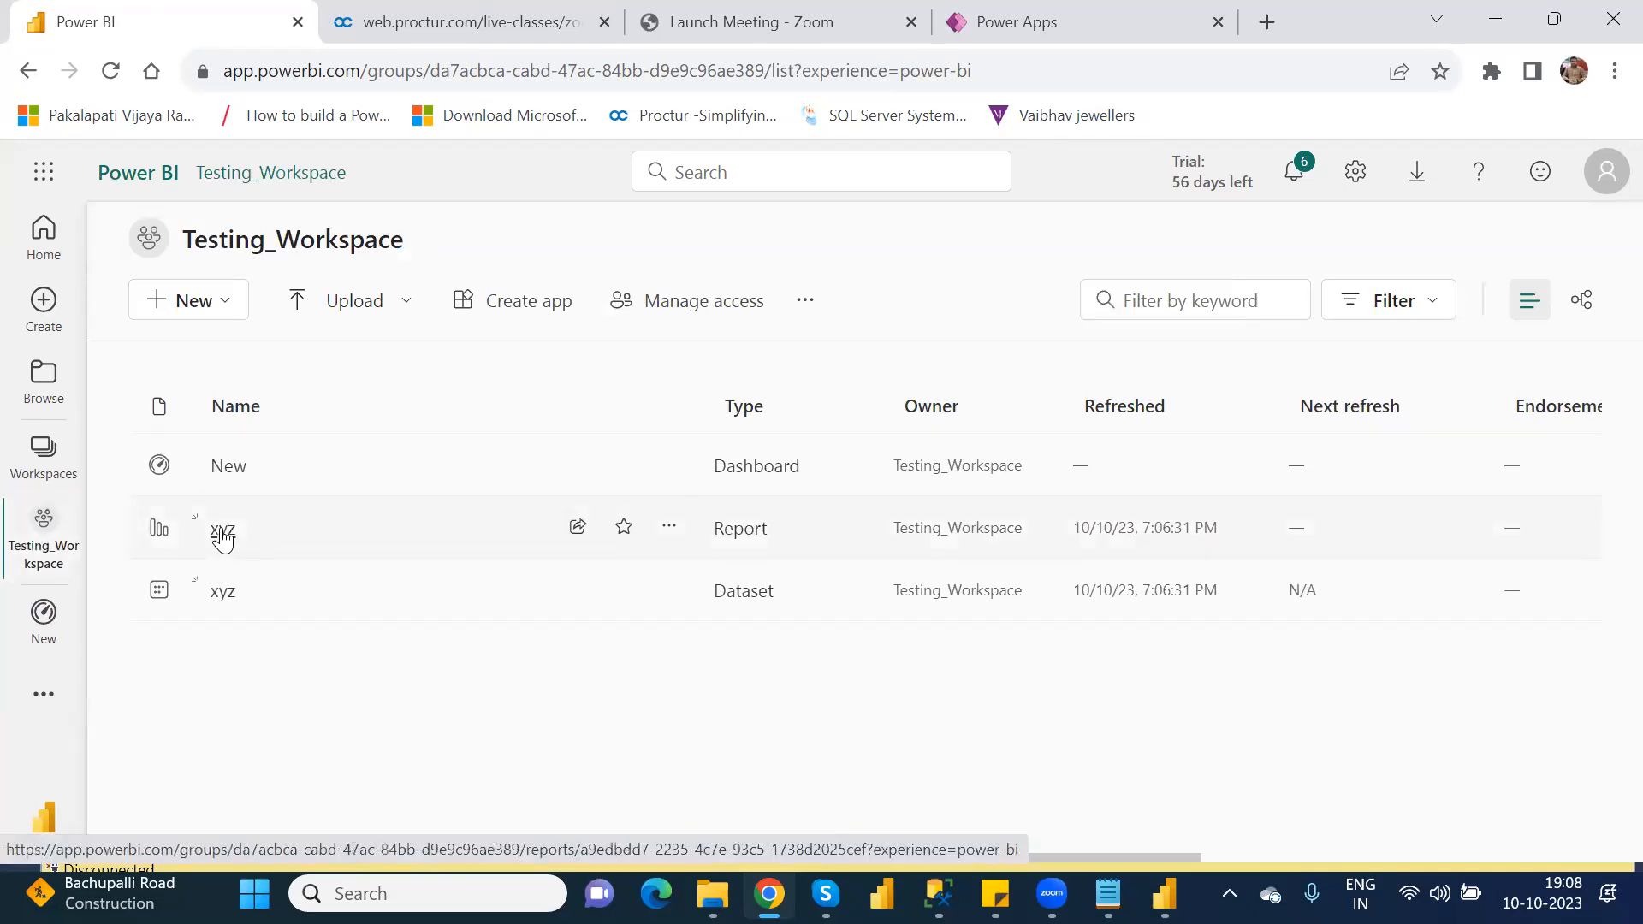
left_click(222, 534)
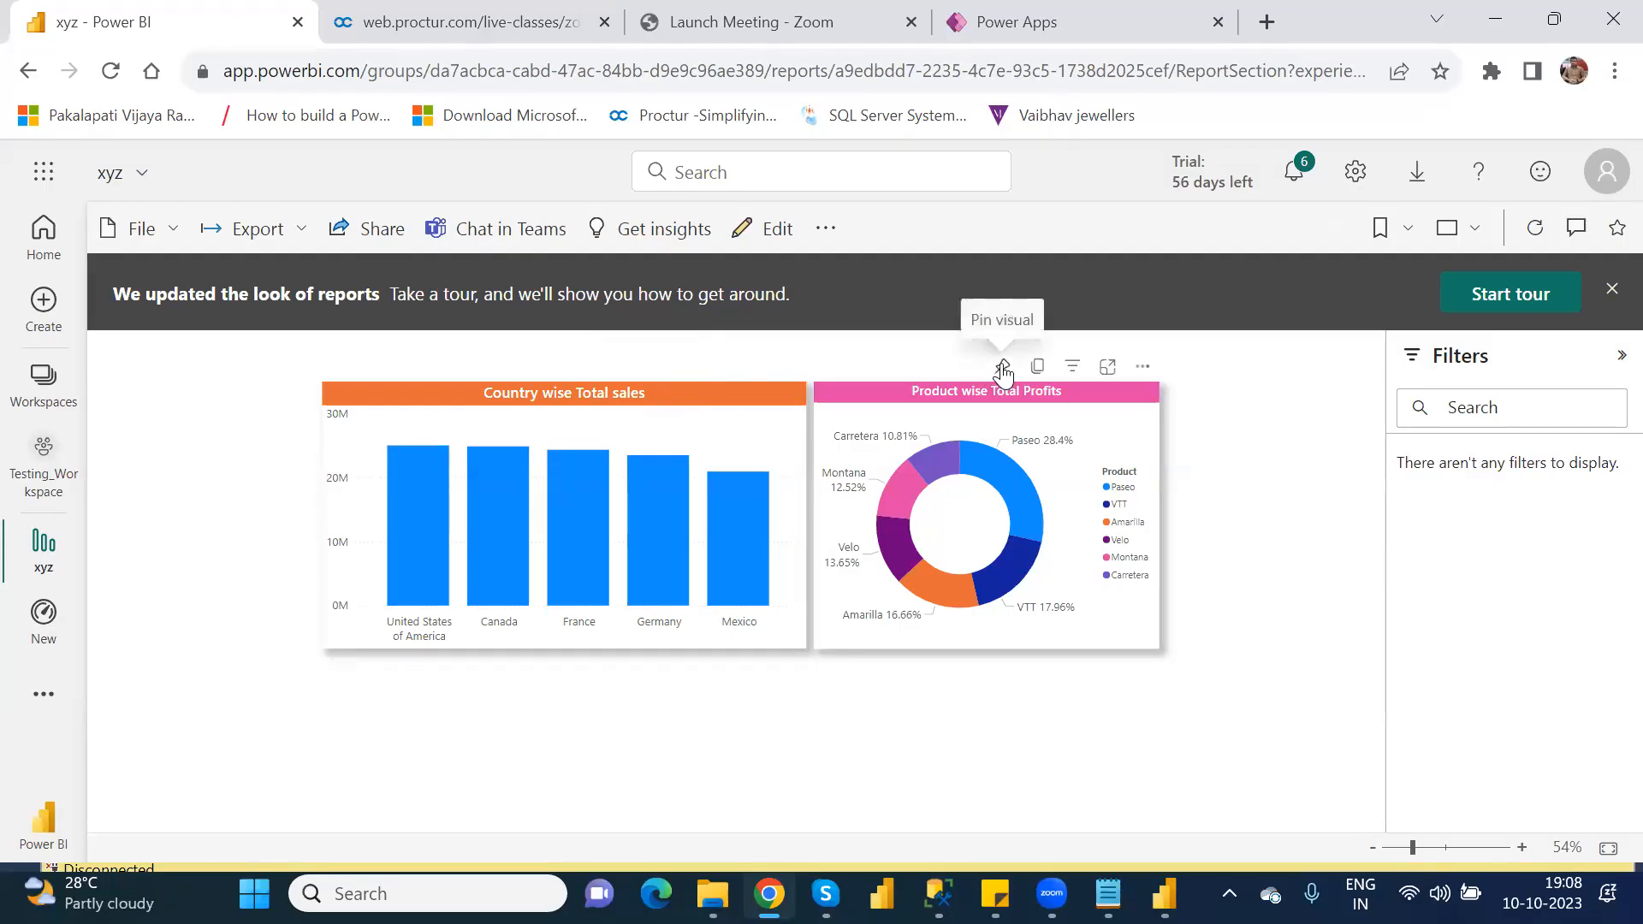
Step: Pin the Product wise Total Profits donut chart to the existing dashboard New and dismiss the notification
left_click(1002, 366)
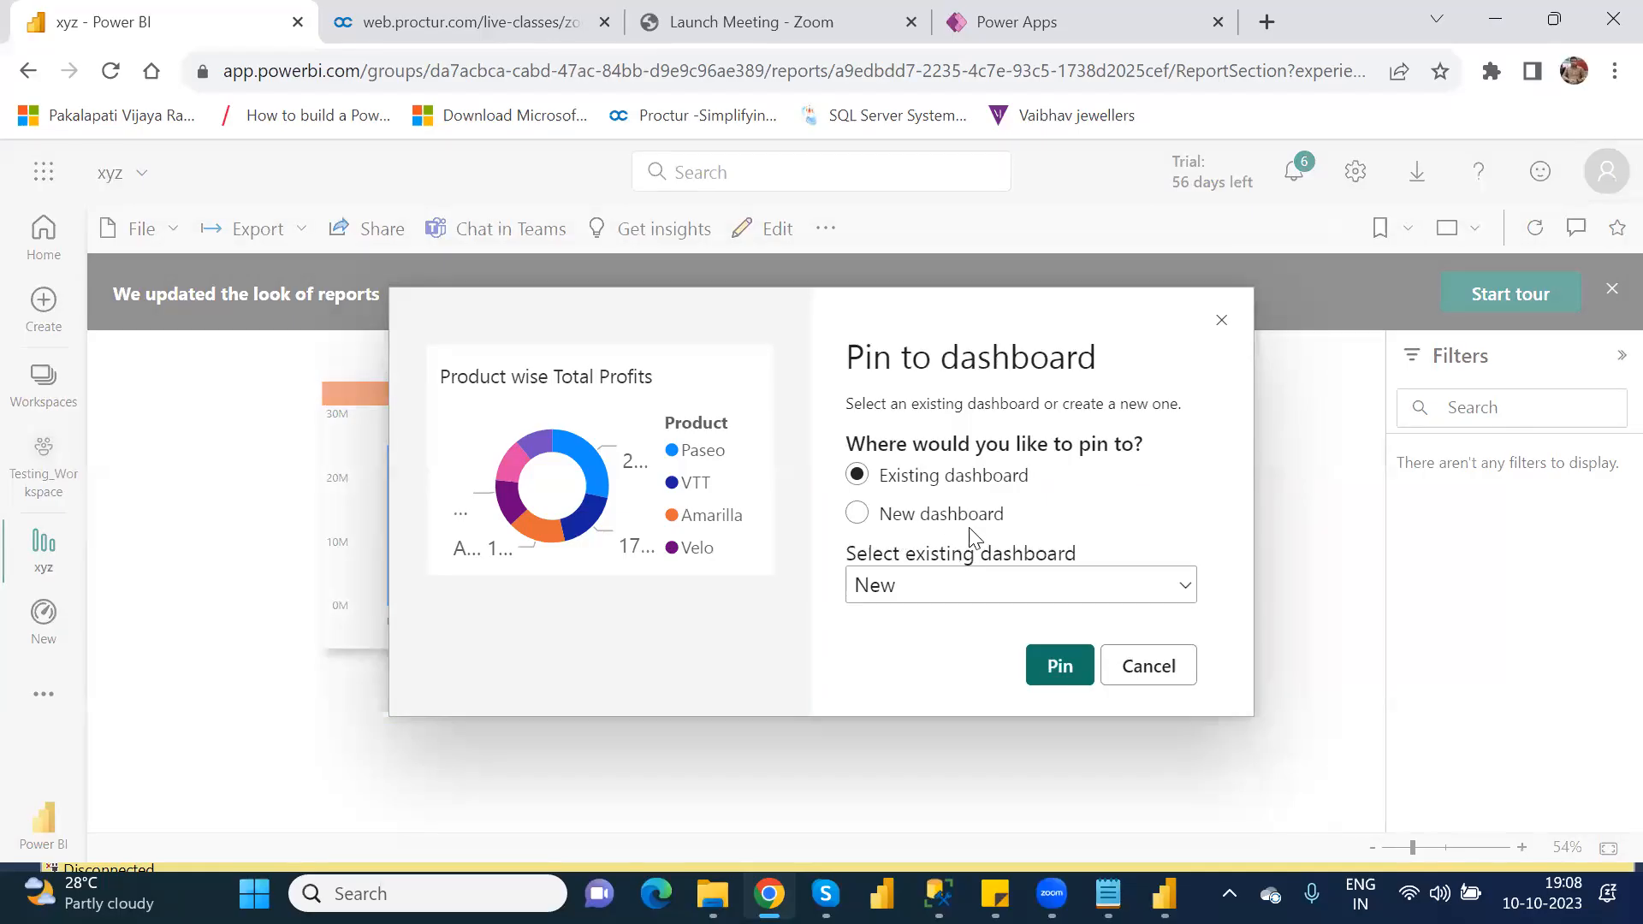
left_click(857, 515)
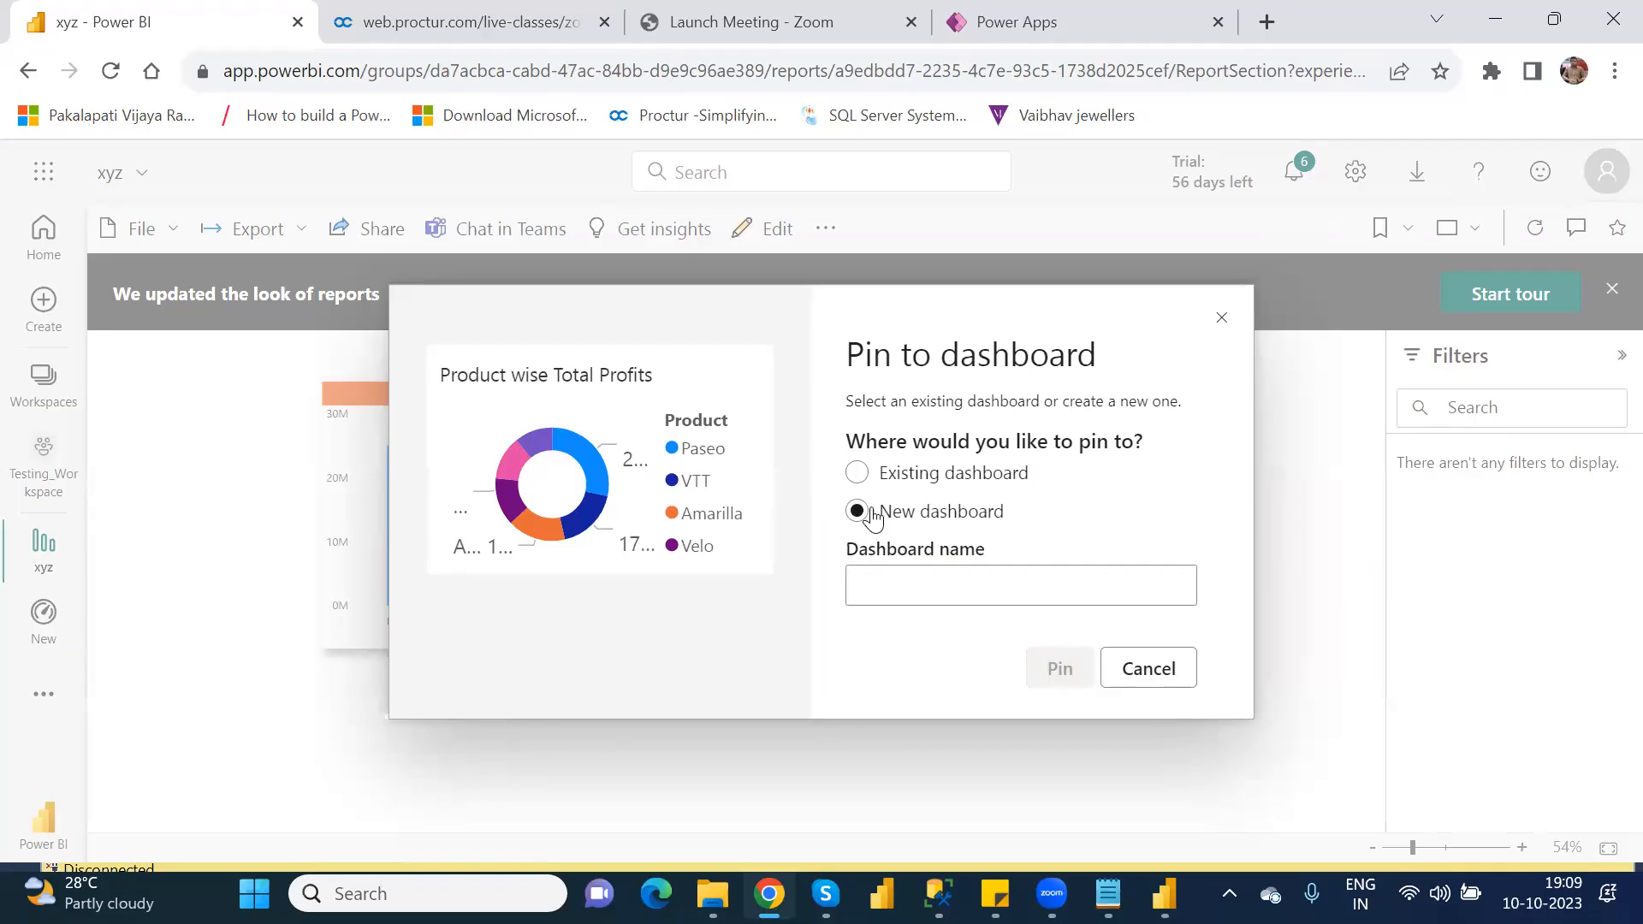
left_click(866, 478)
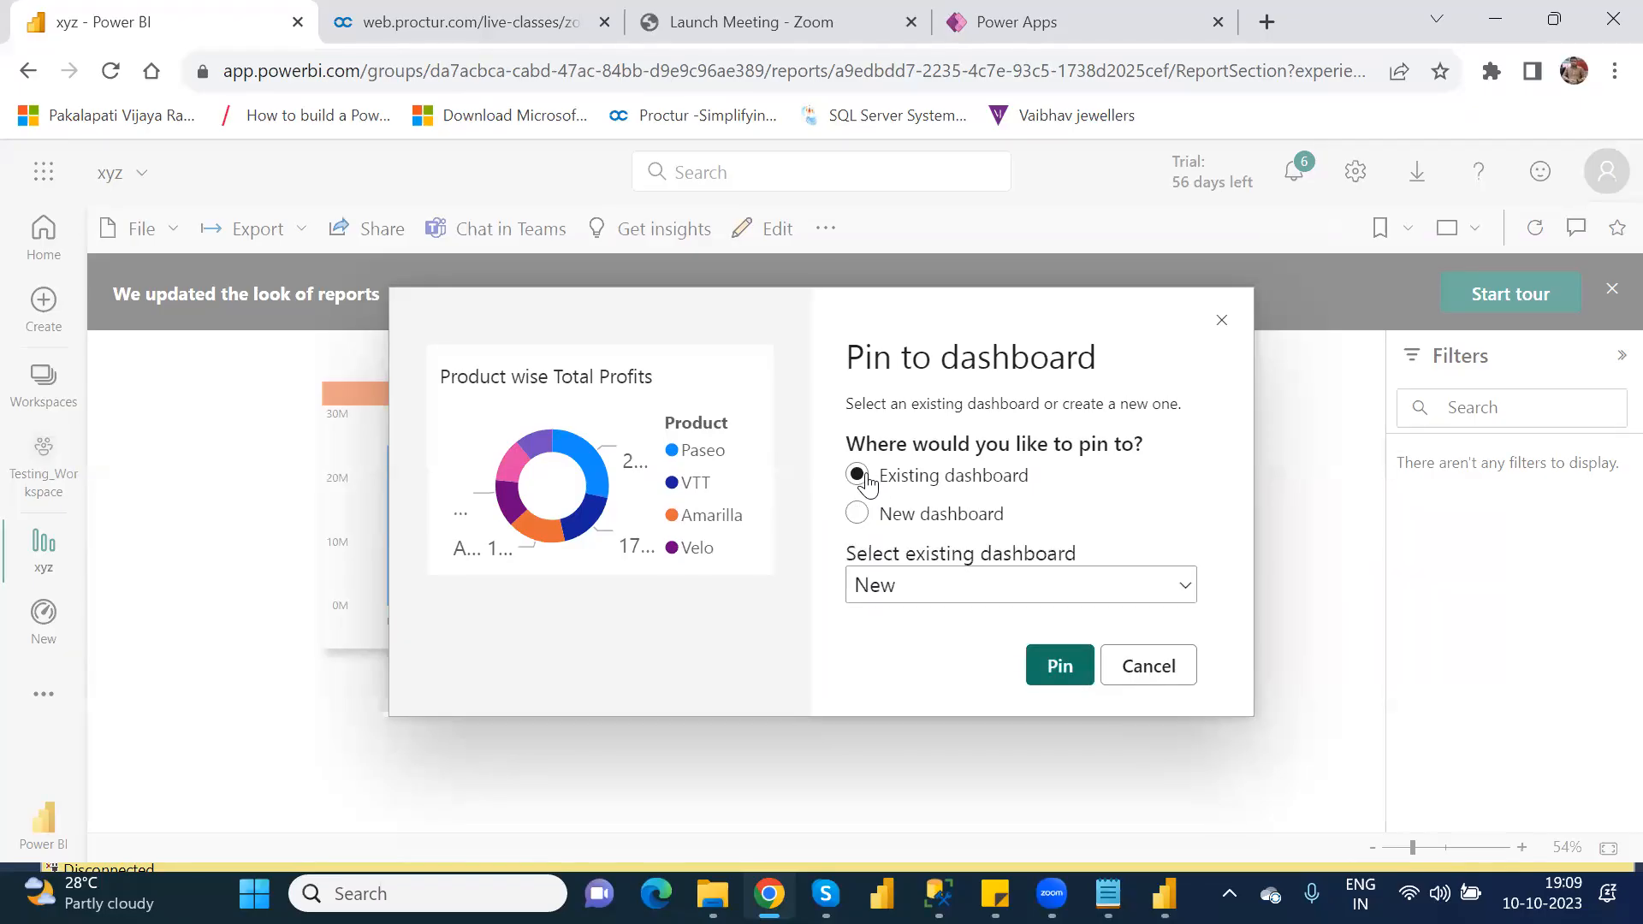
left_click(1057, 670)
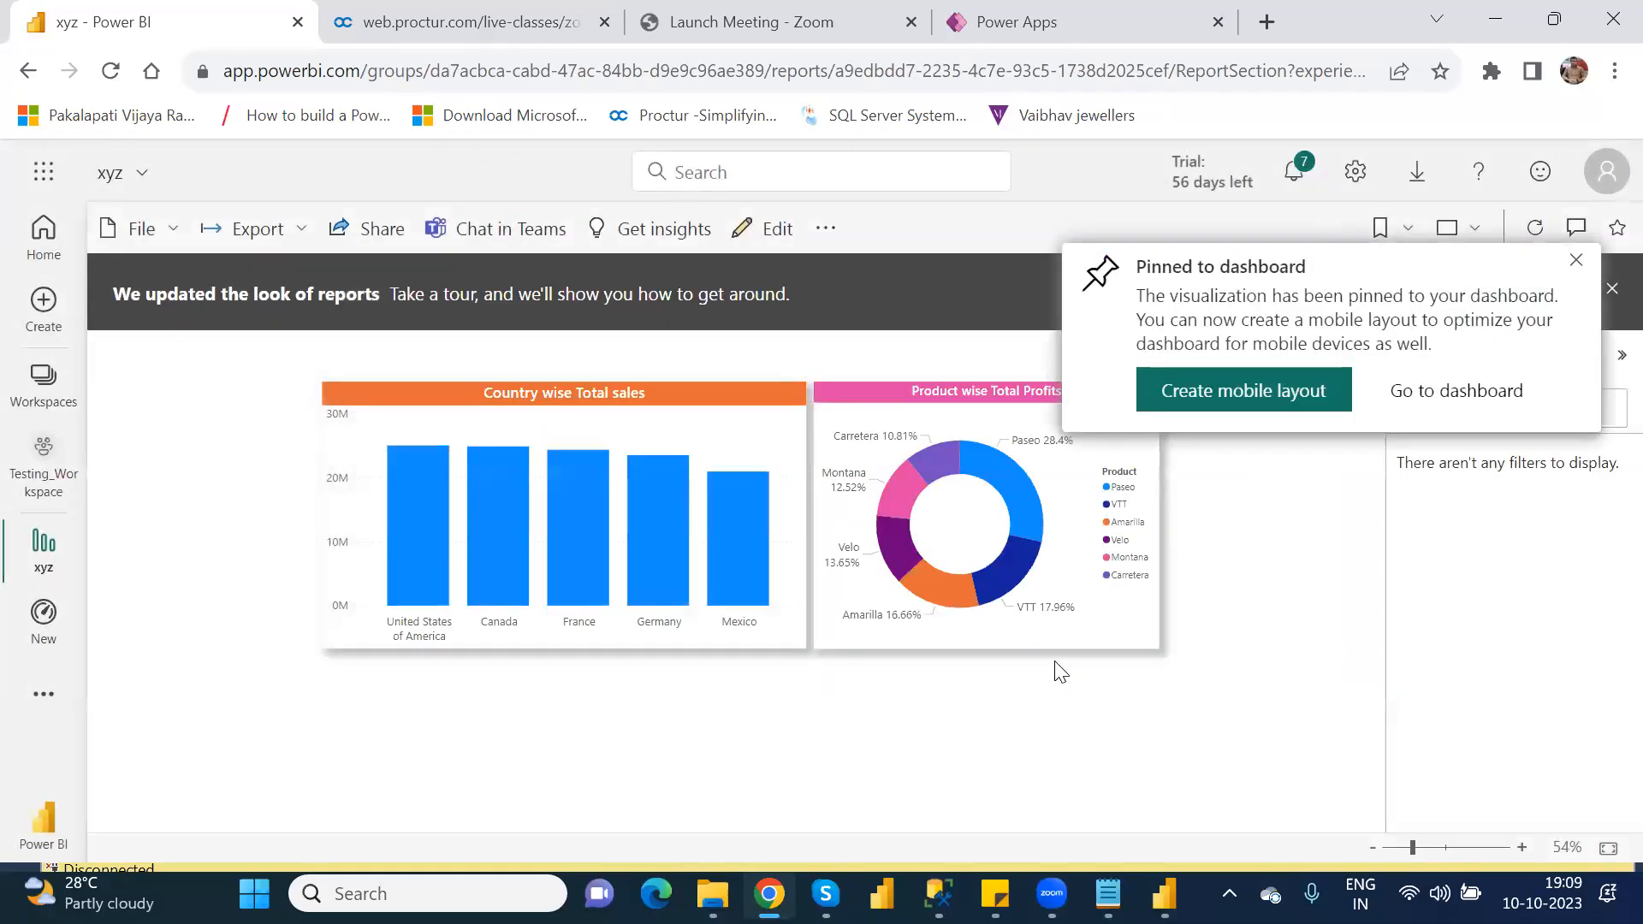
left_click(1580, 262)
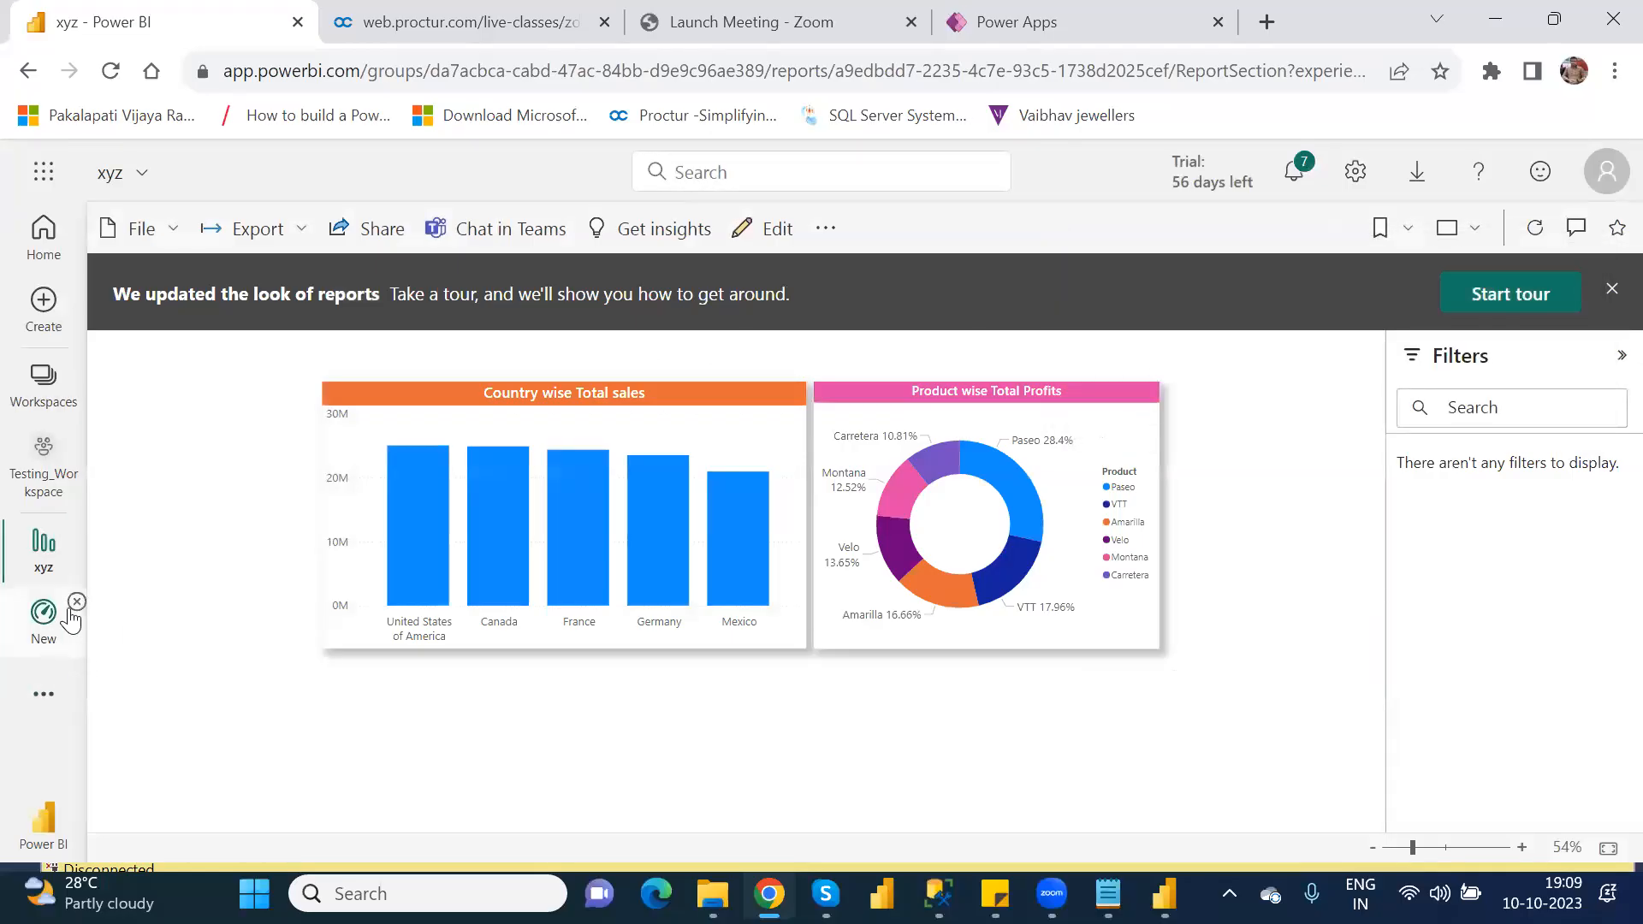
Step: Remove the New dashboard's navigation shortcut and reopen the dashboard from Testing_Workspace
left_click(77, 608)
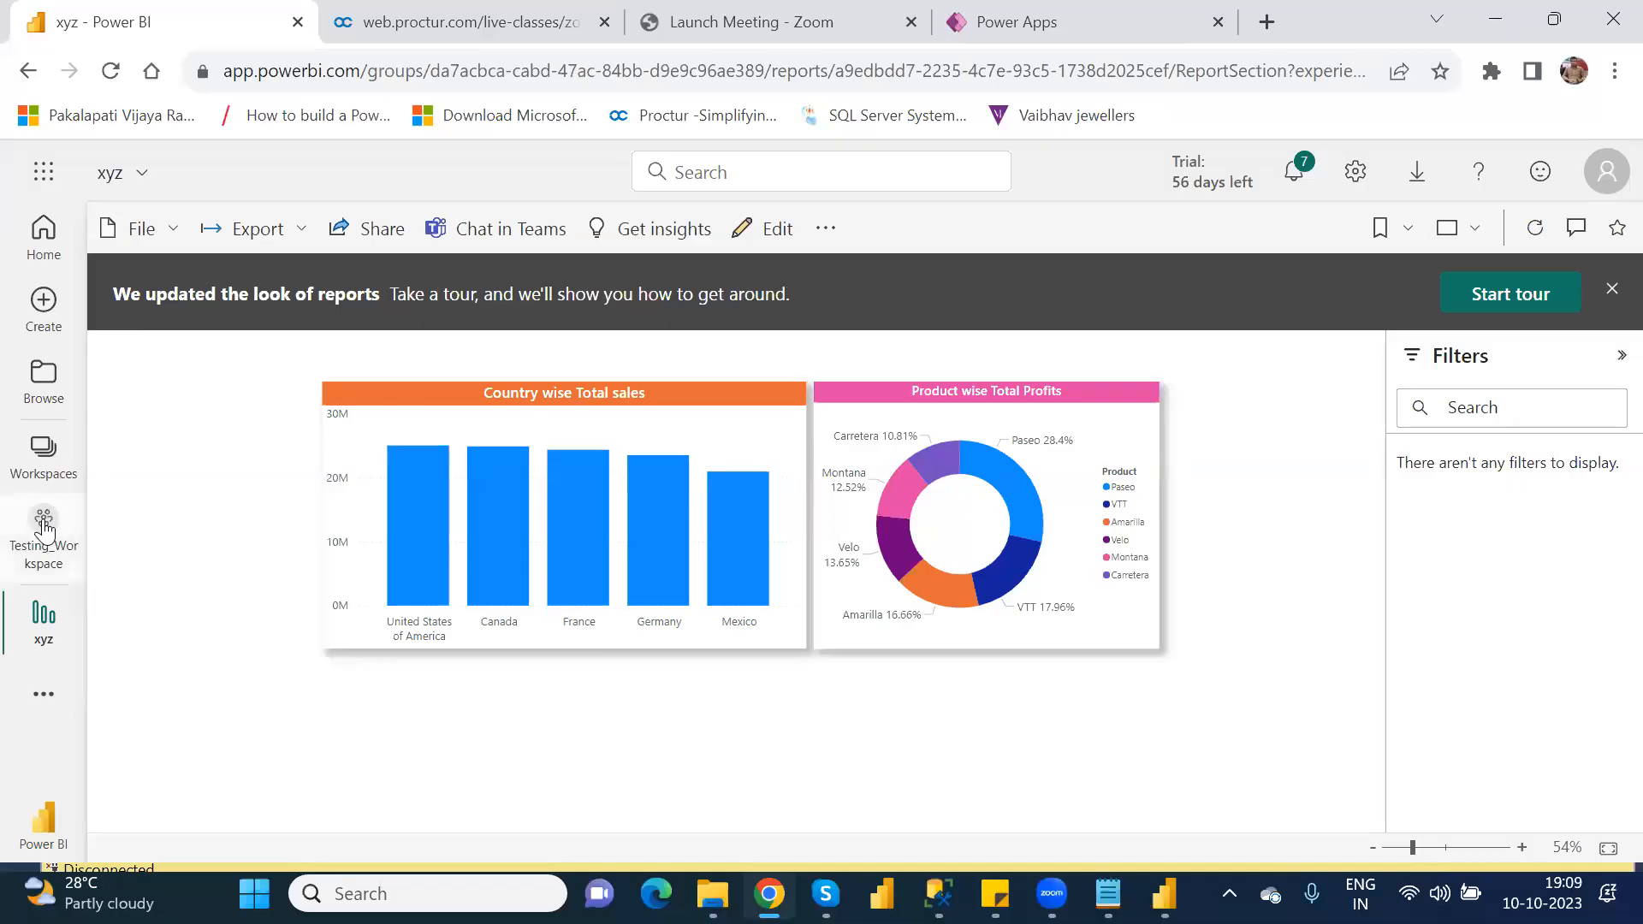
left_click(44, 526)
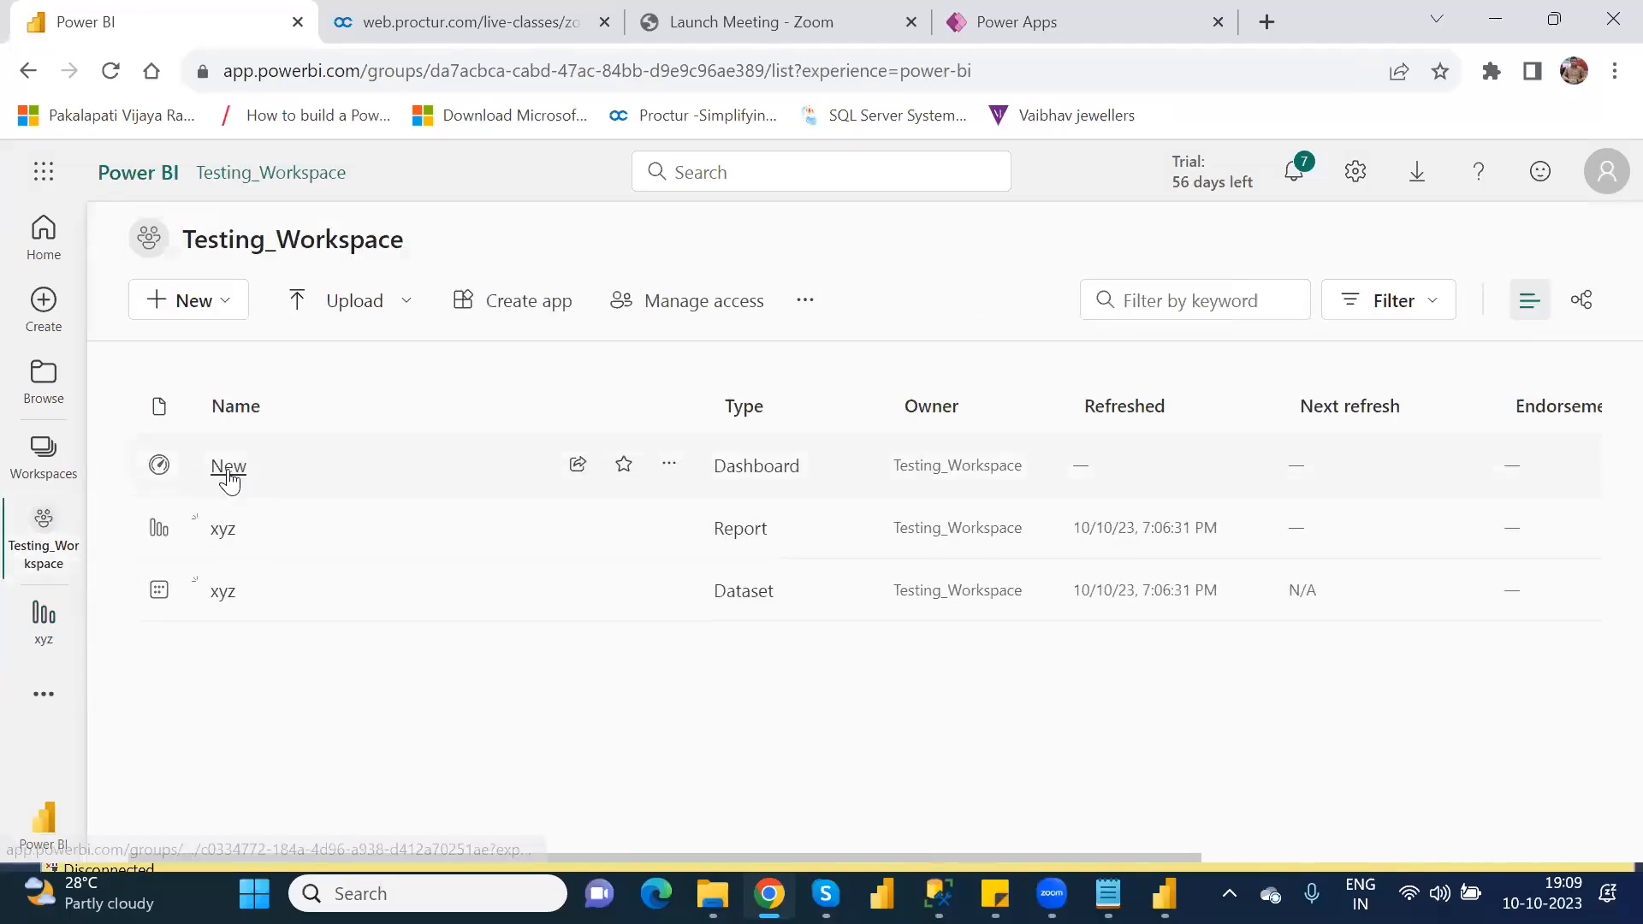
left_click(228, 466)
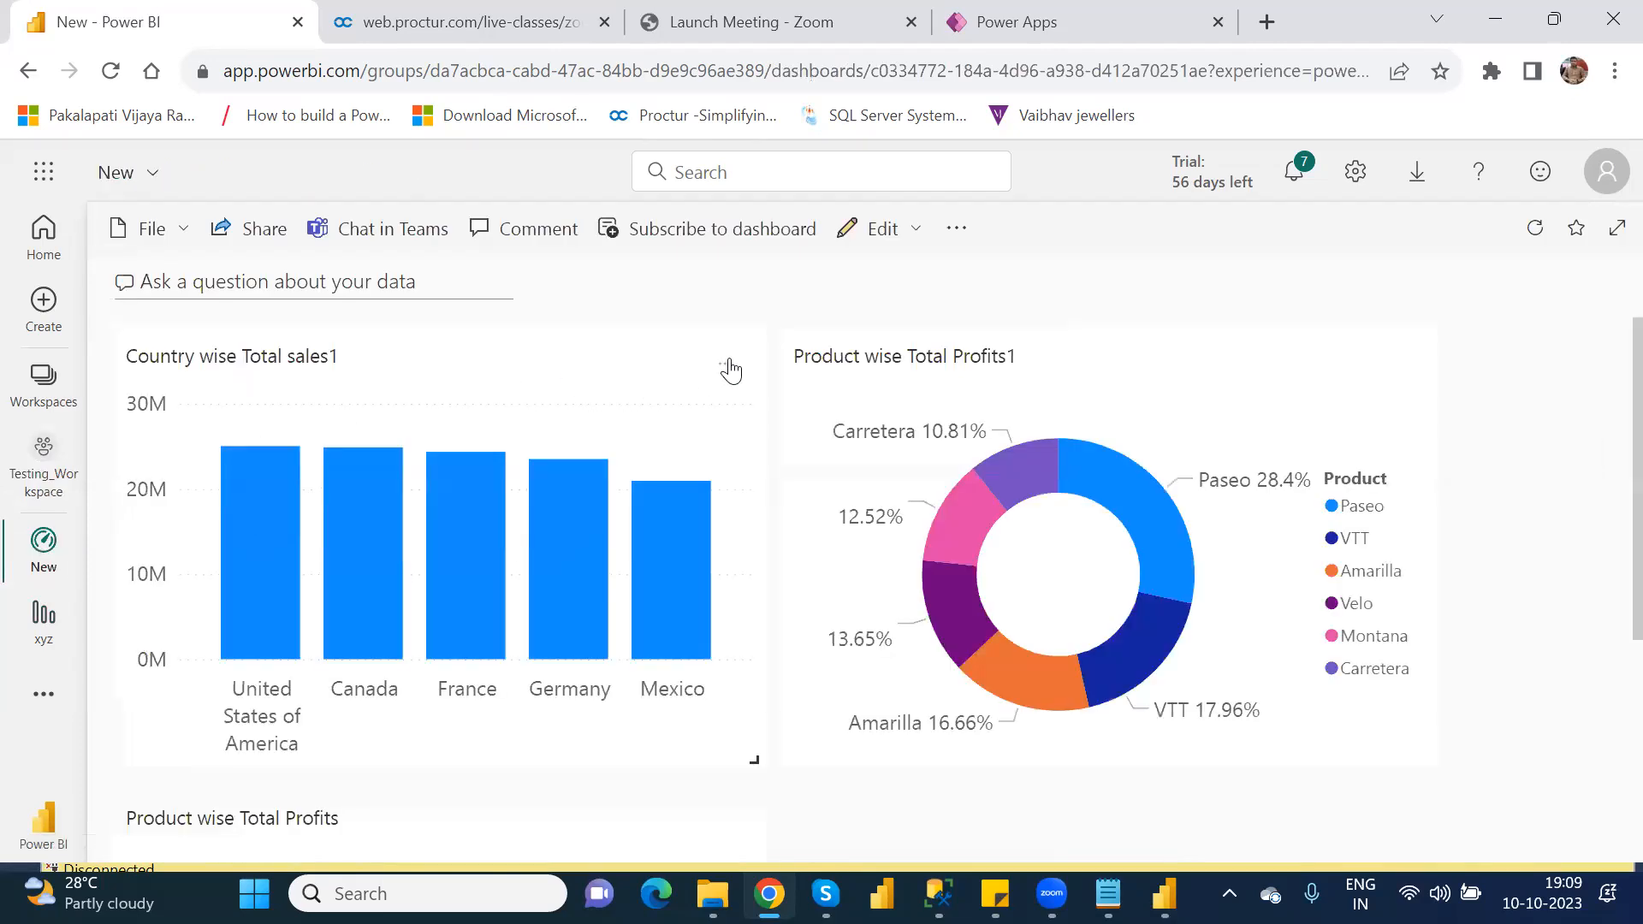
Step: Delete the Country wise Total sales1, Product wise Total Profits1 and Product wise Total Profits tiles from the New dashboard
left_click(726, 368)
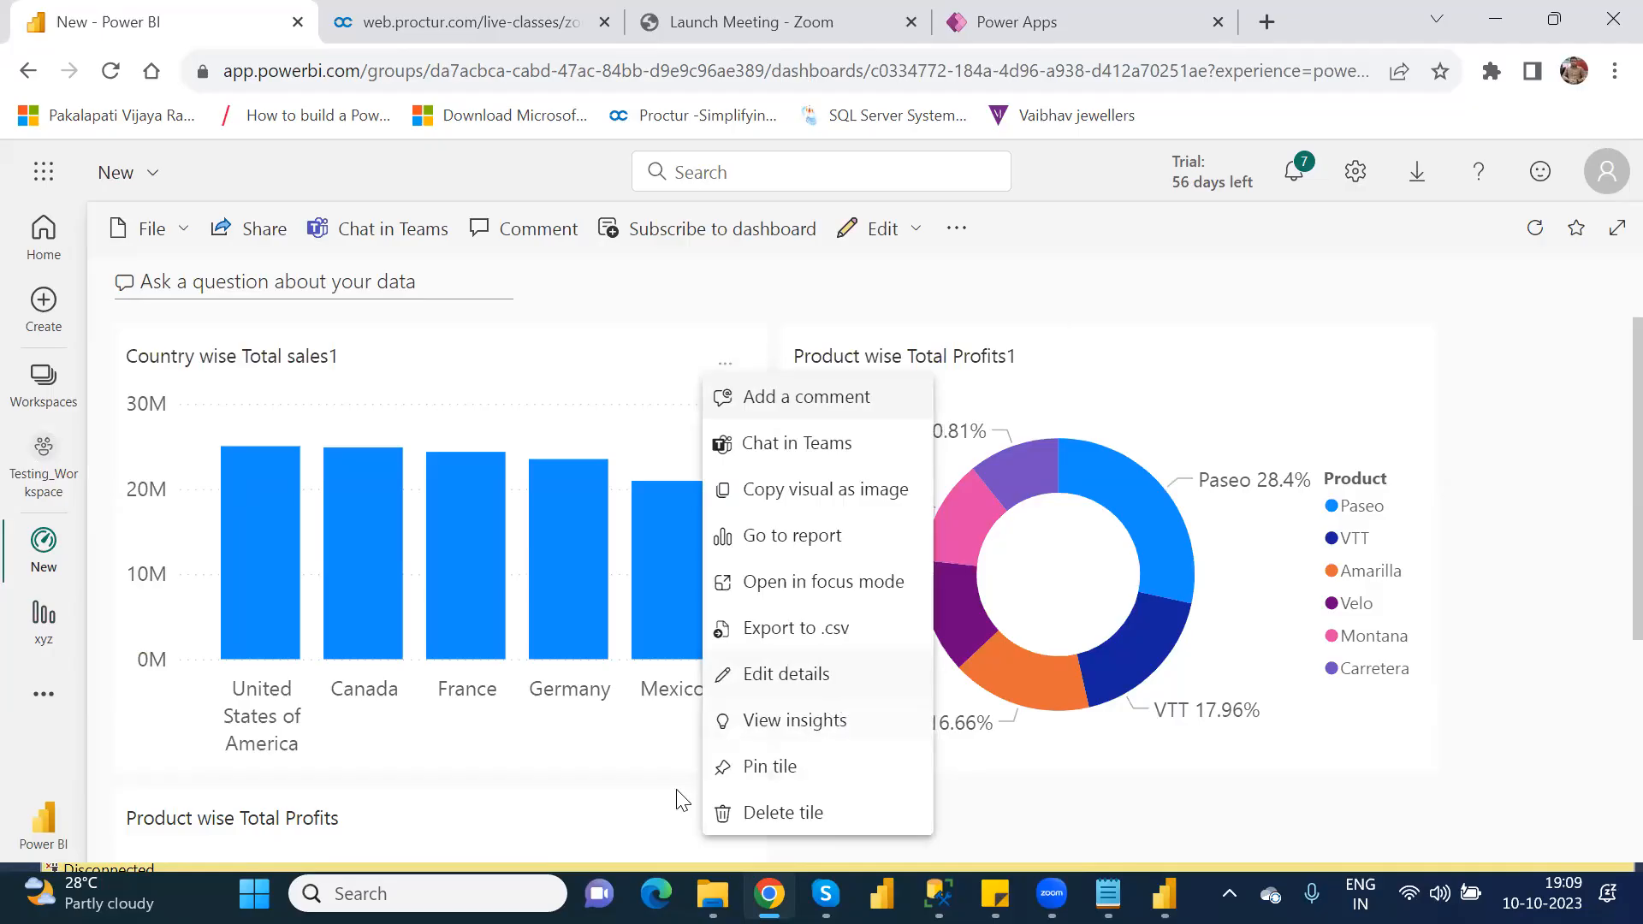
left_click(791, 822)
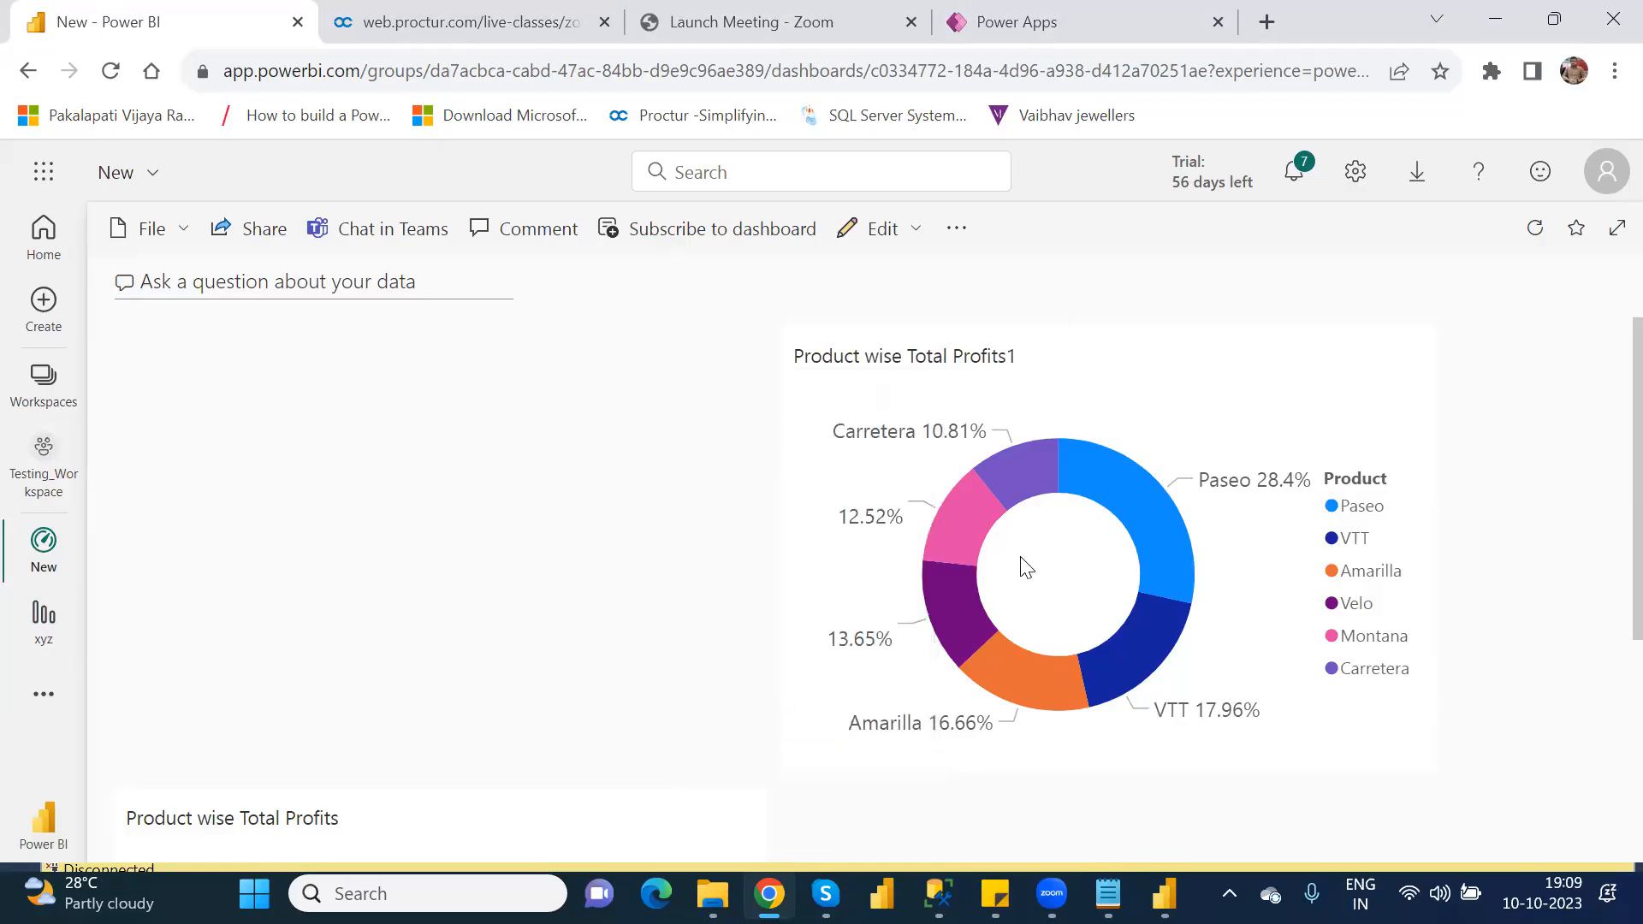
left_click(1391, 368)
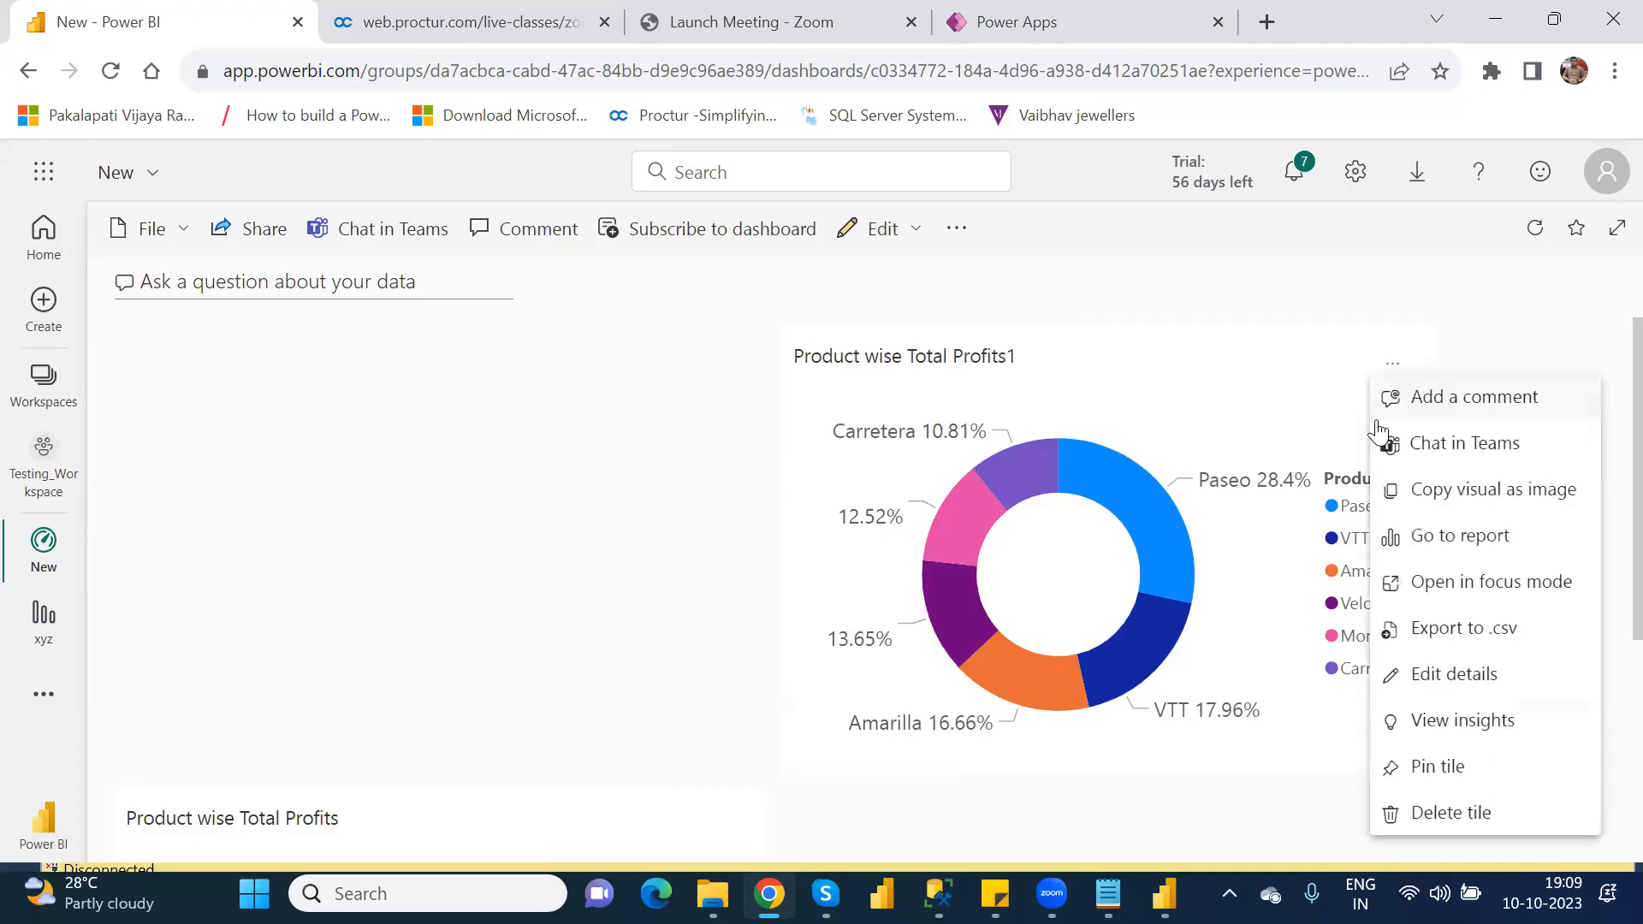
left_click(1435, 823)
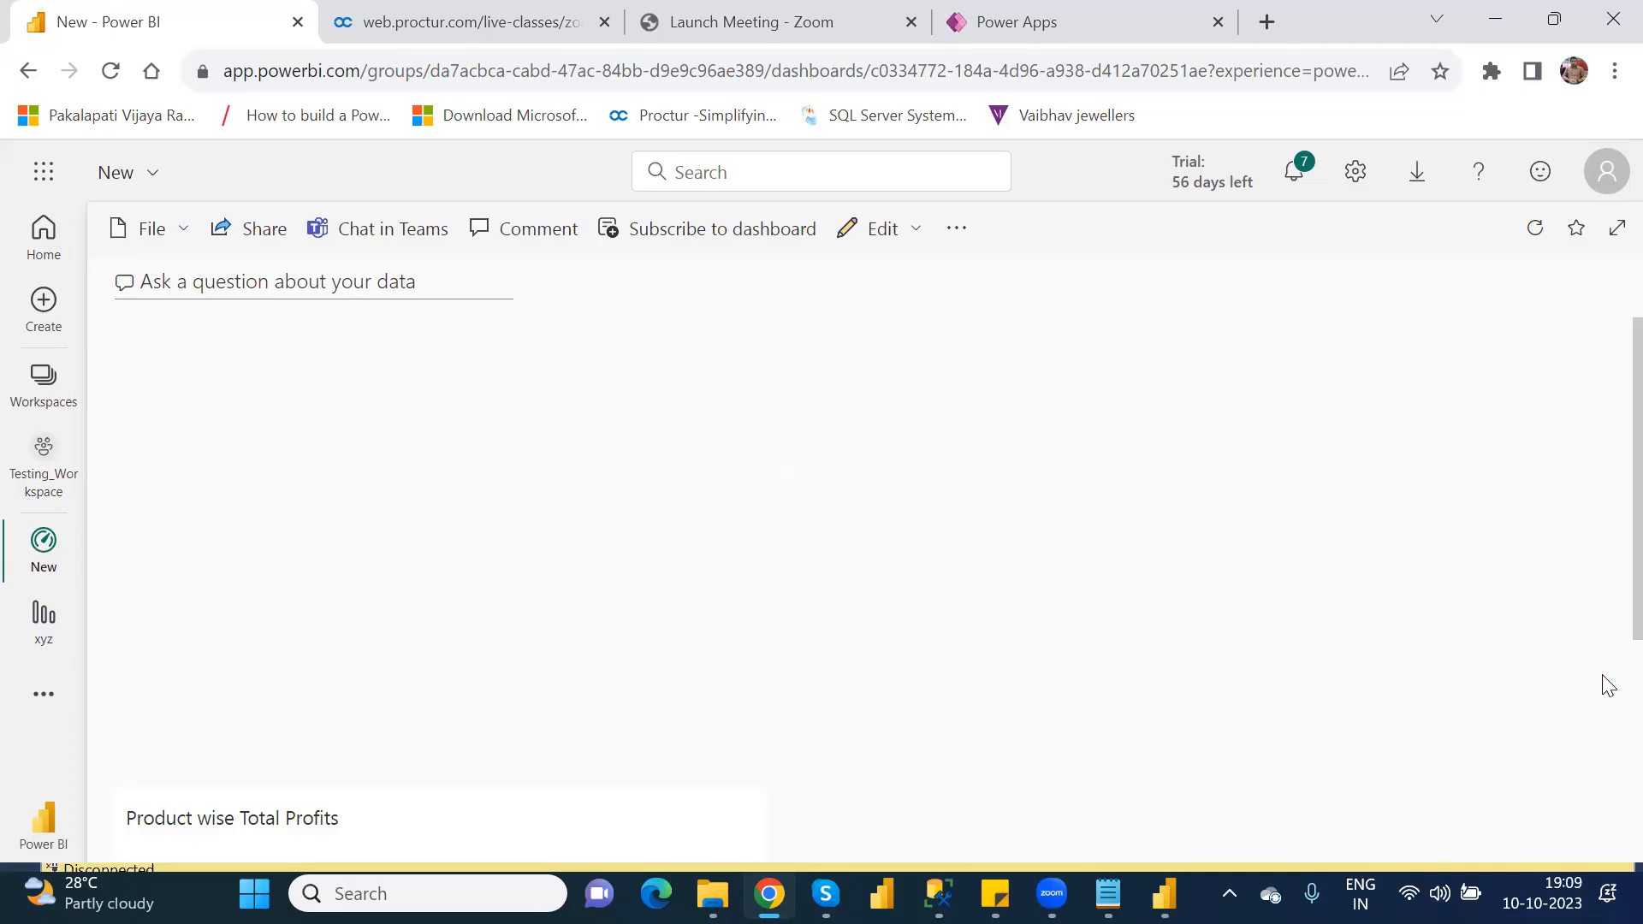
scroll(1606, 683, "down", 4)
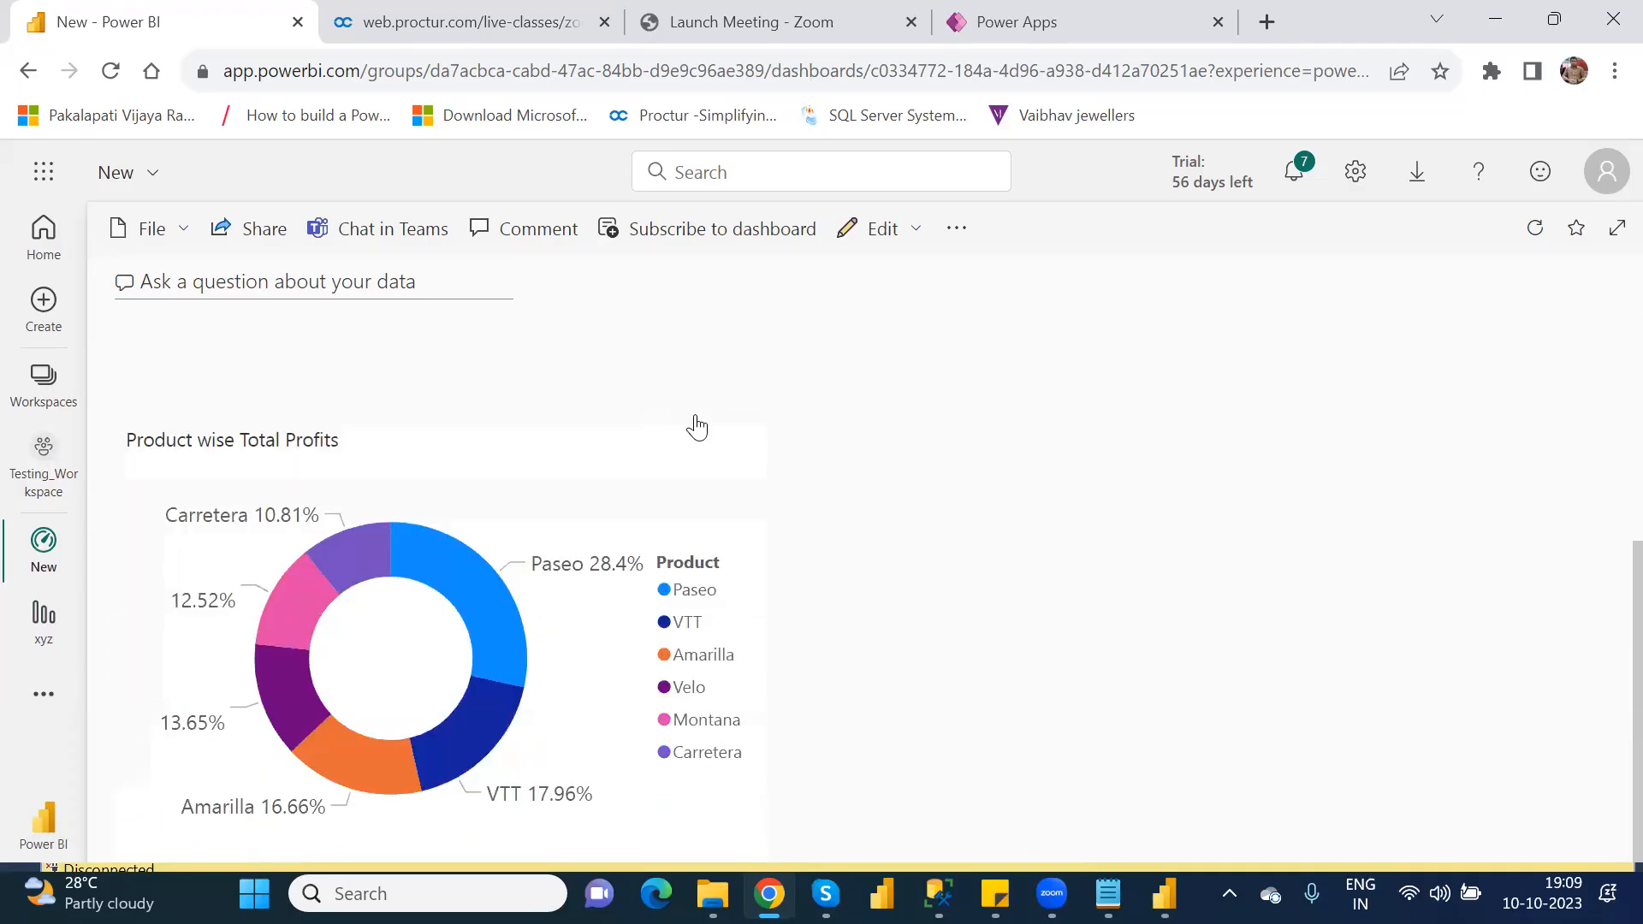
left_click(727, 460)
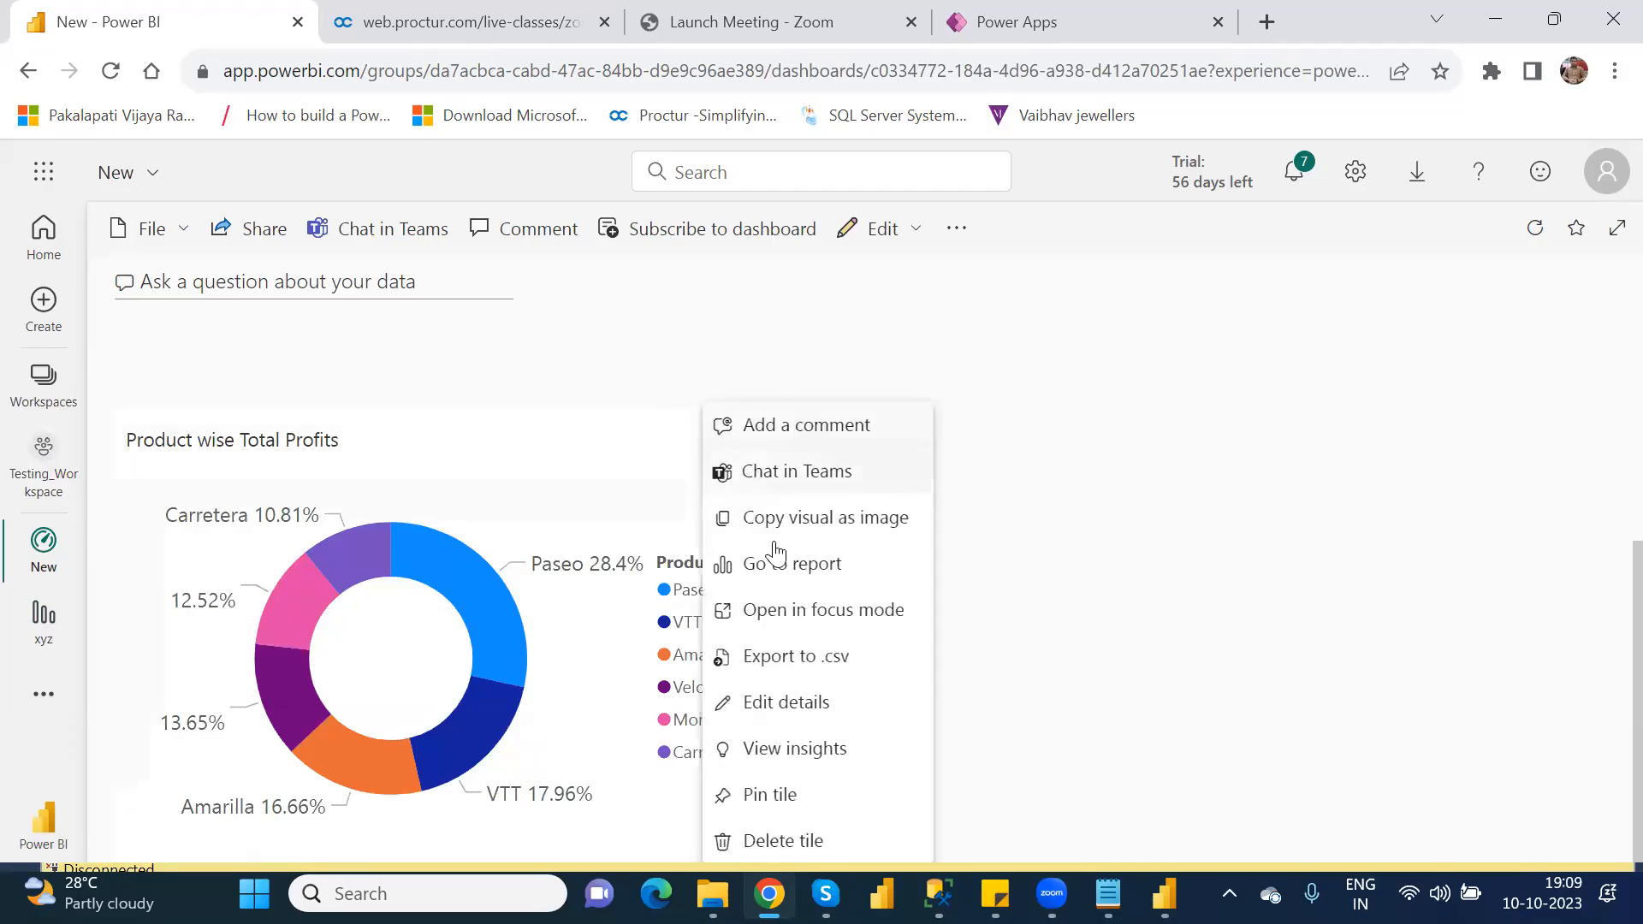
left_click(775, 842)
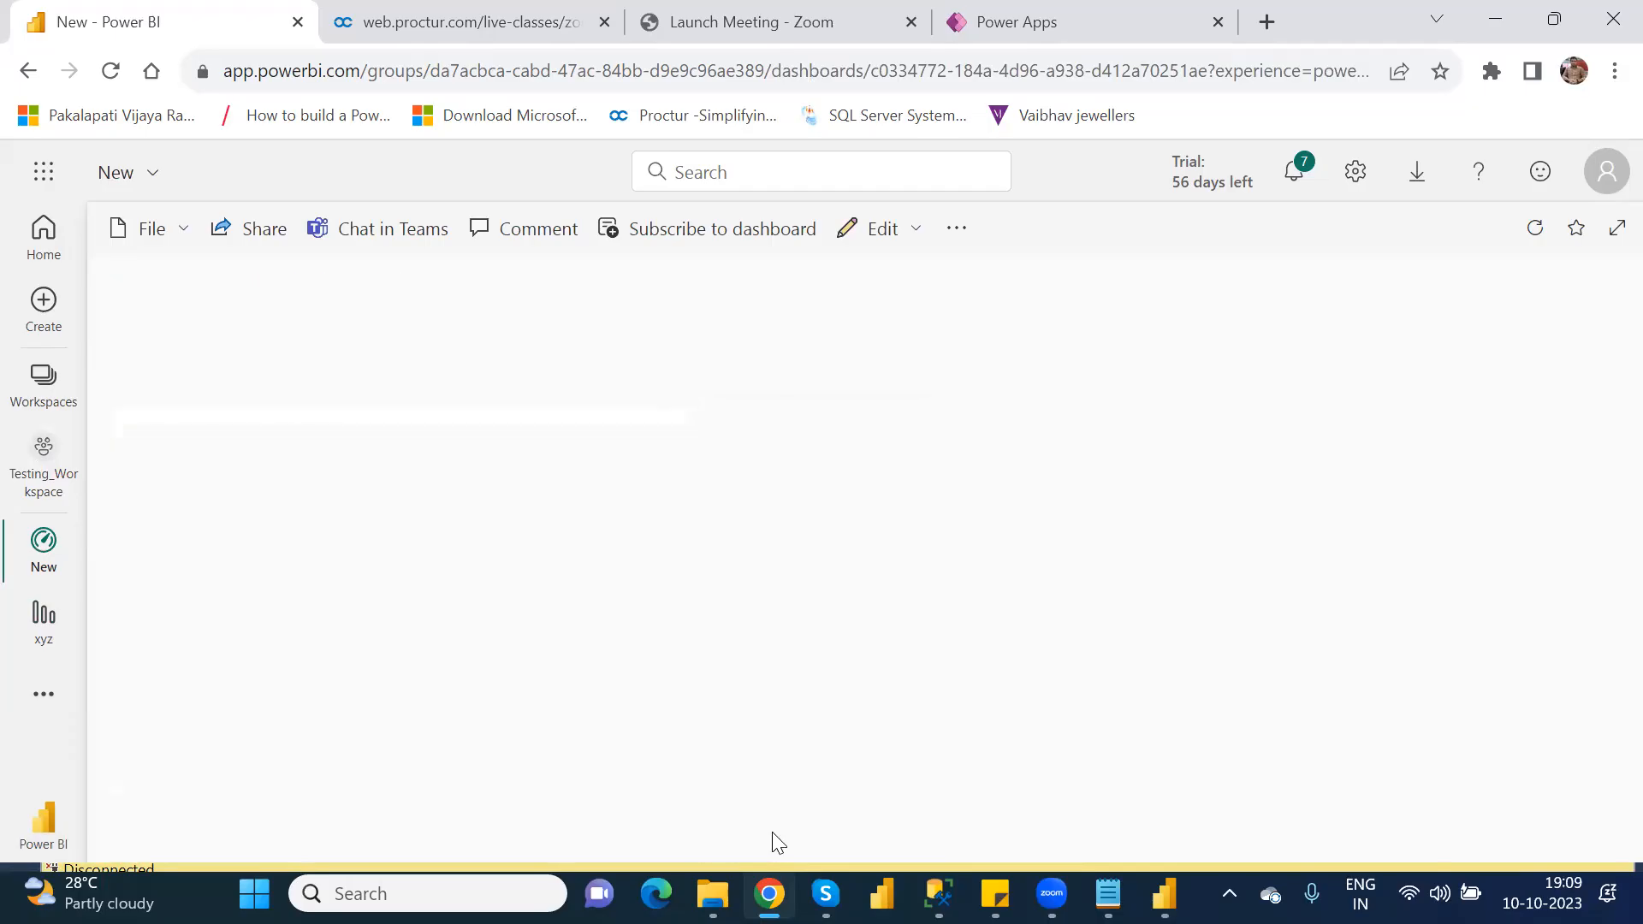
Step: Pin the xyz report's Product wise Total Profits donut chart to the existing dashboard New, and open that dashboard from Testing_Workspace
left_click(47, 626)
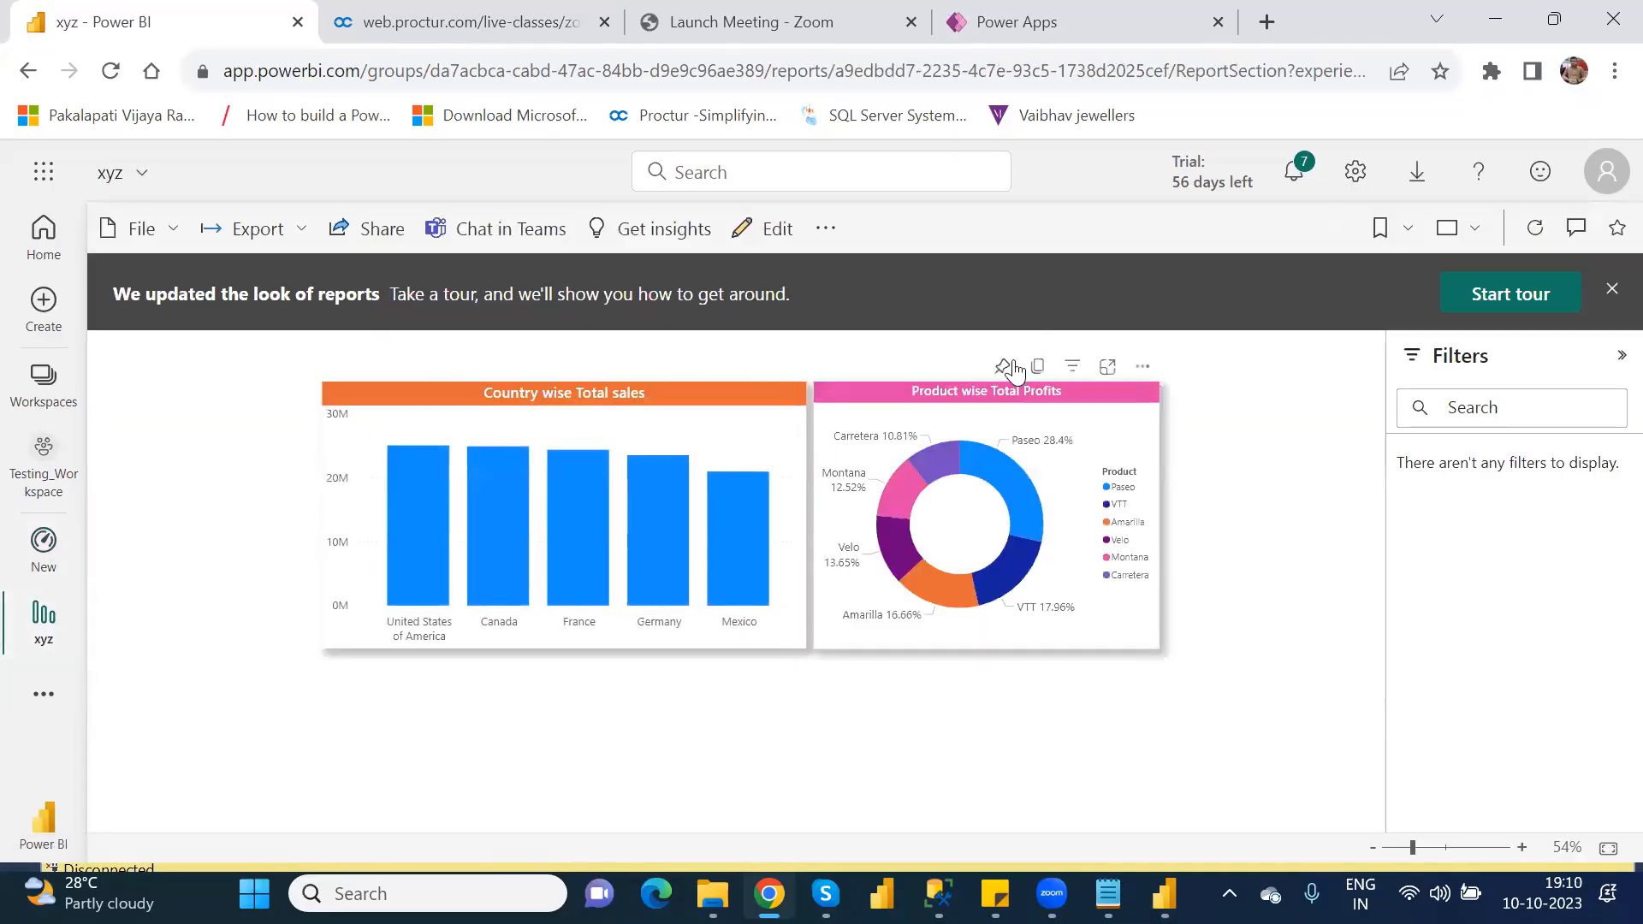
left_click(1004, 362)
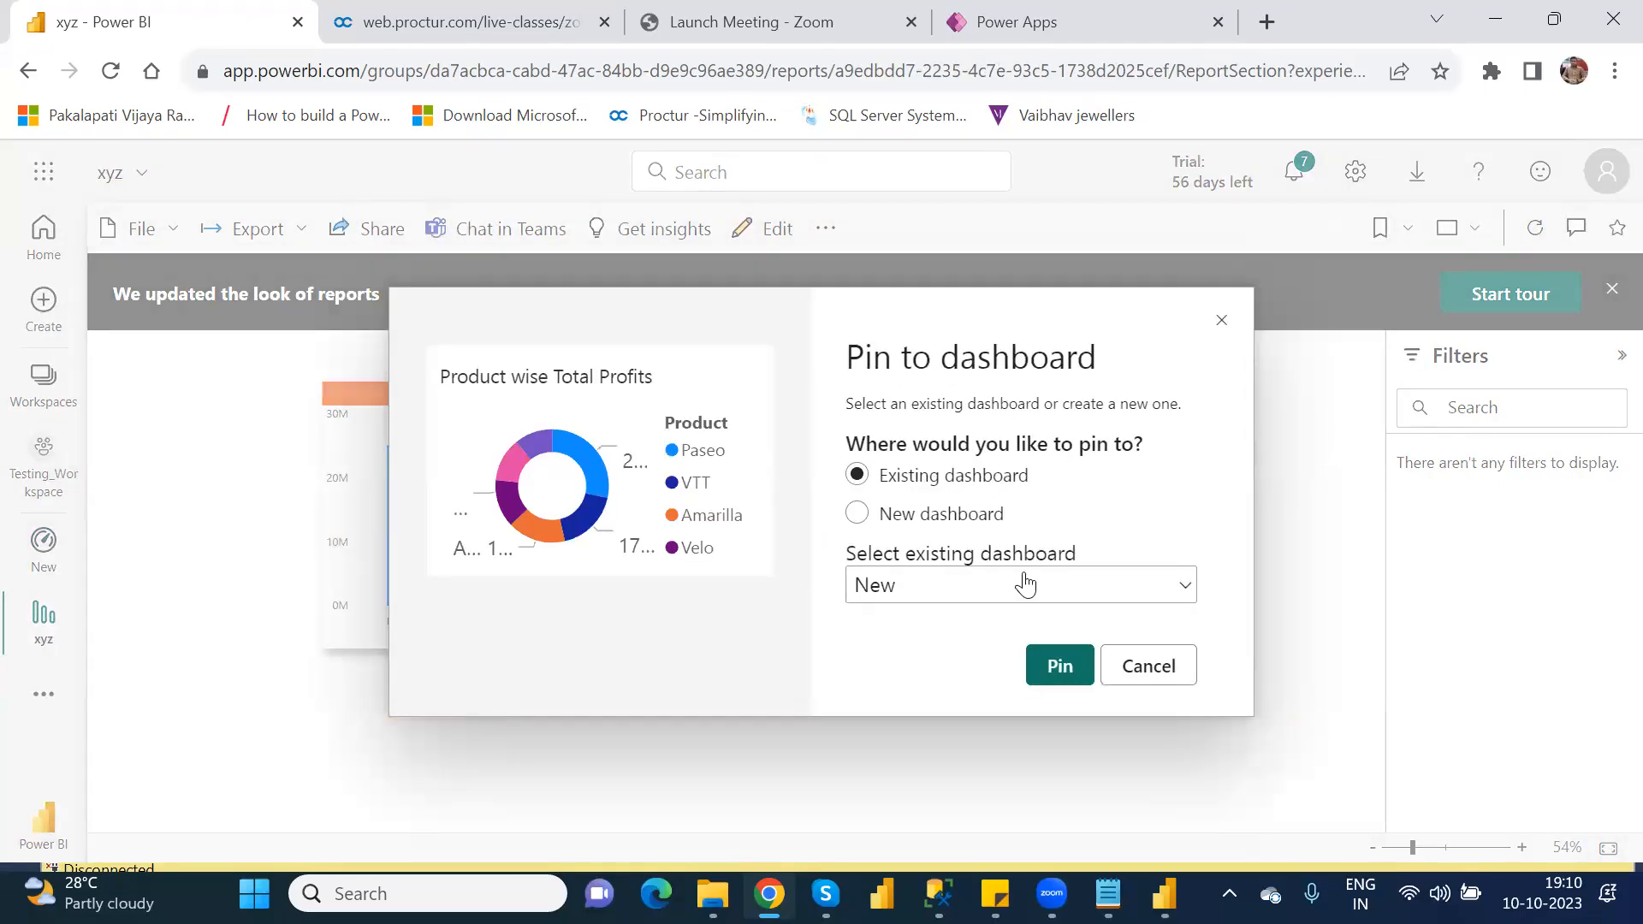
left_click(1061, 667)
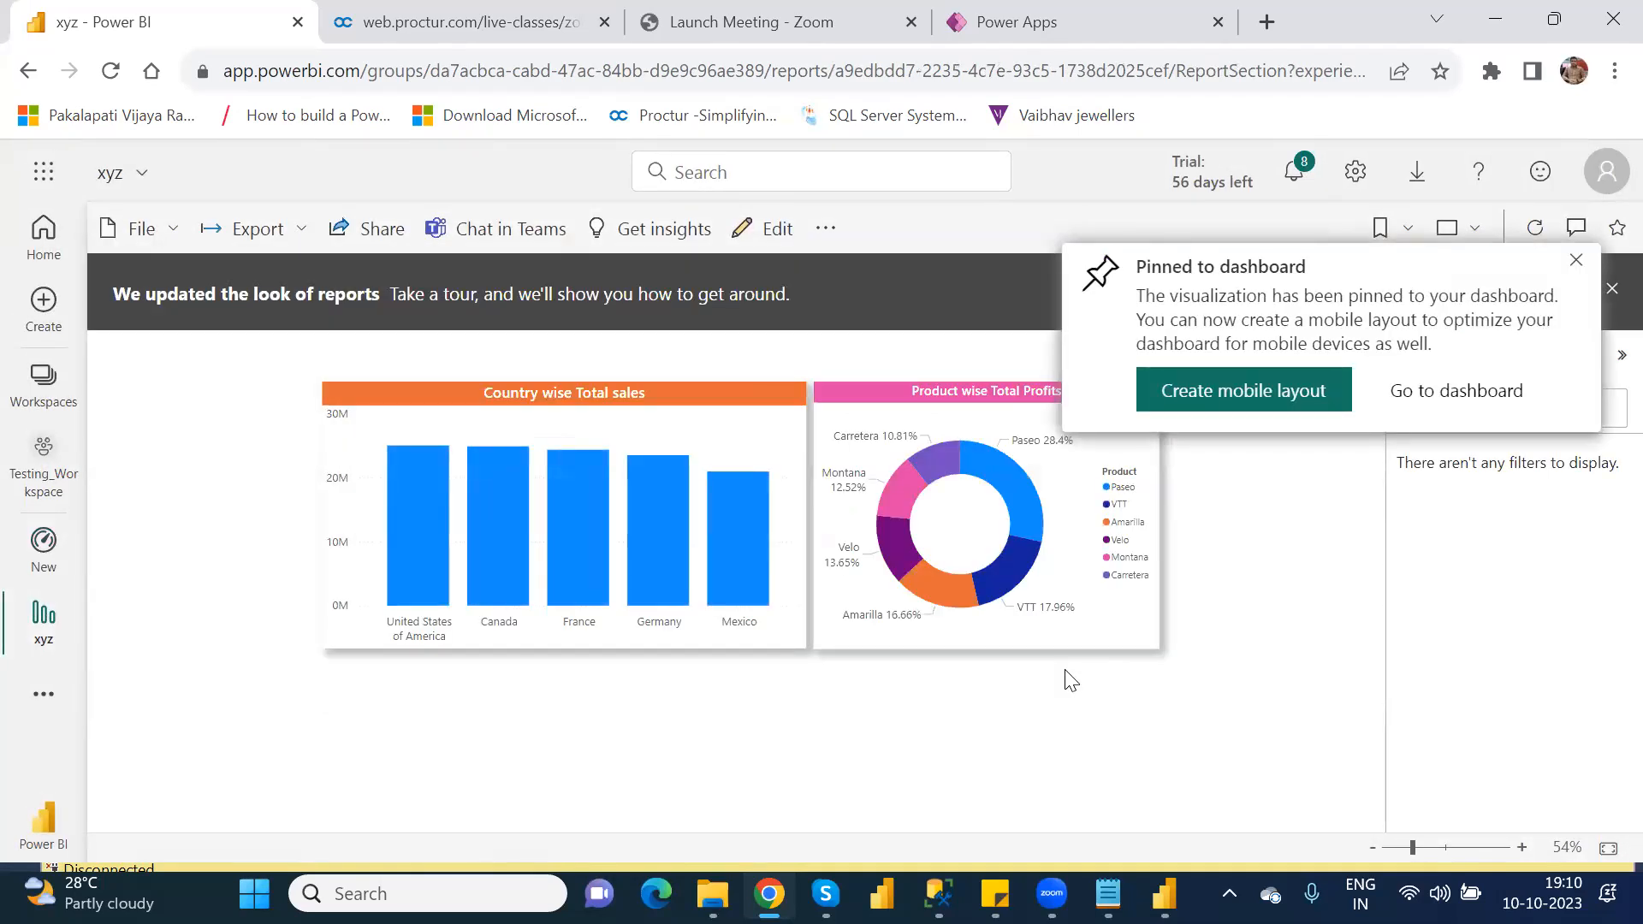
left_click(43, 482)
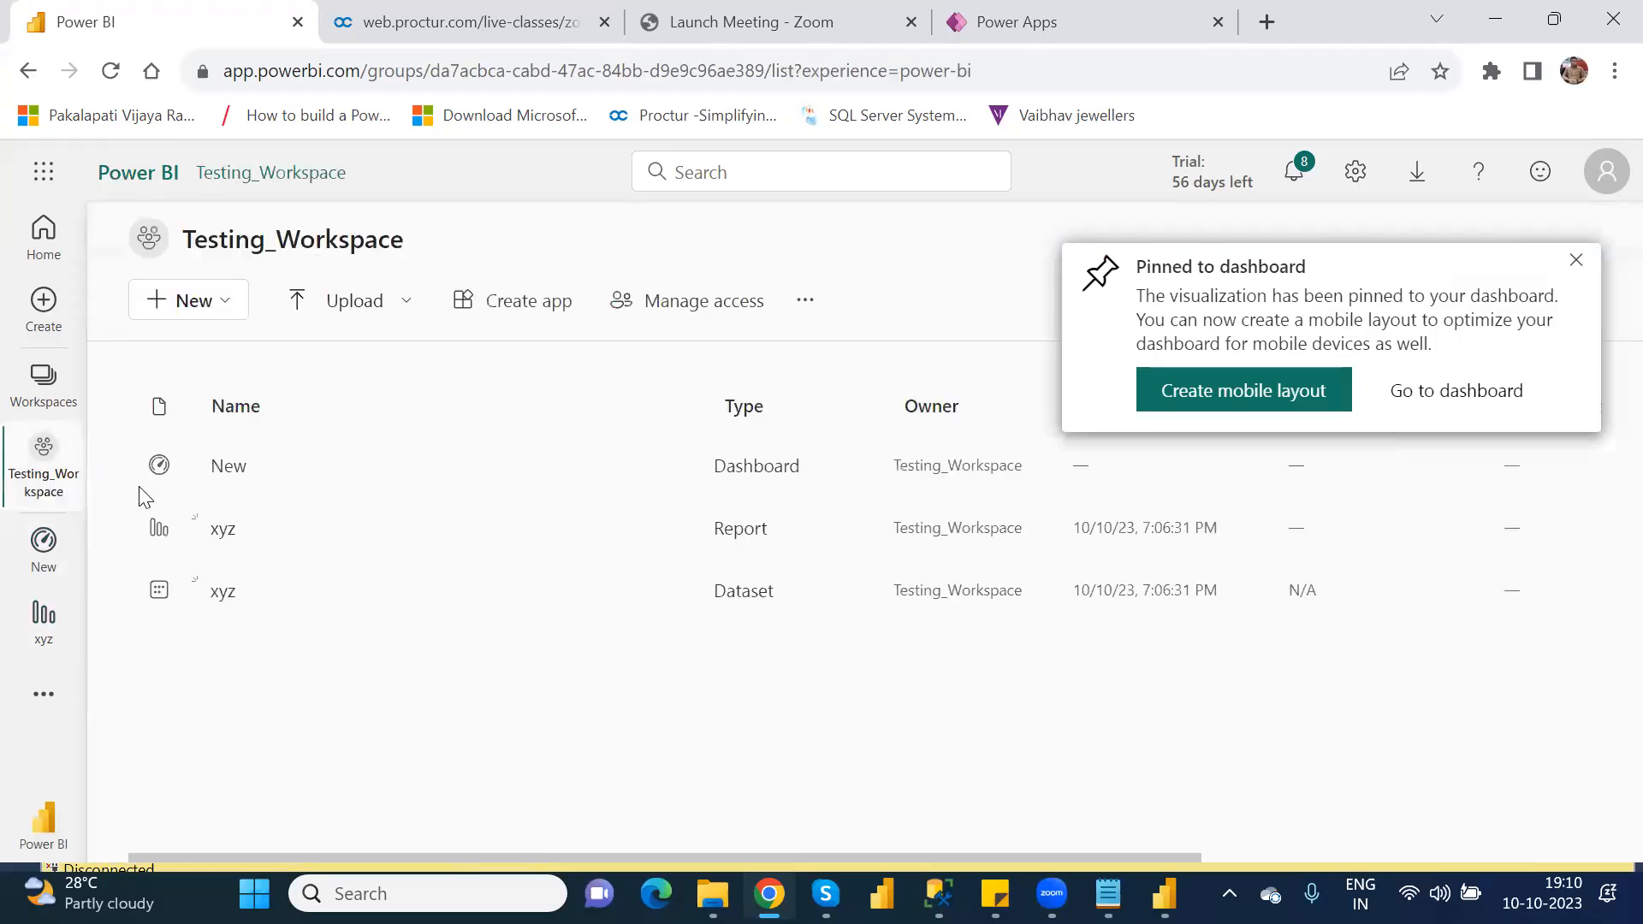
left_click(219, 473)
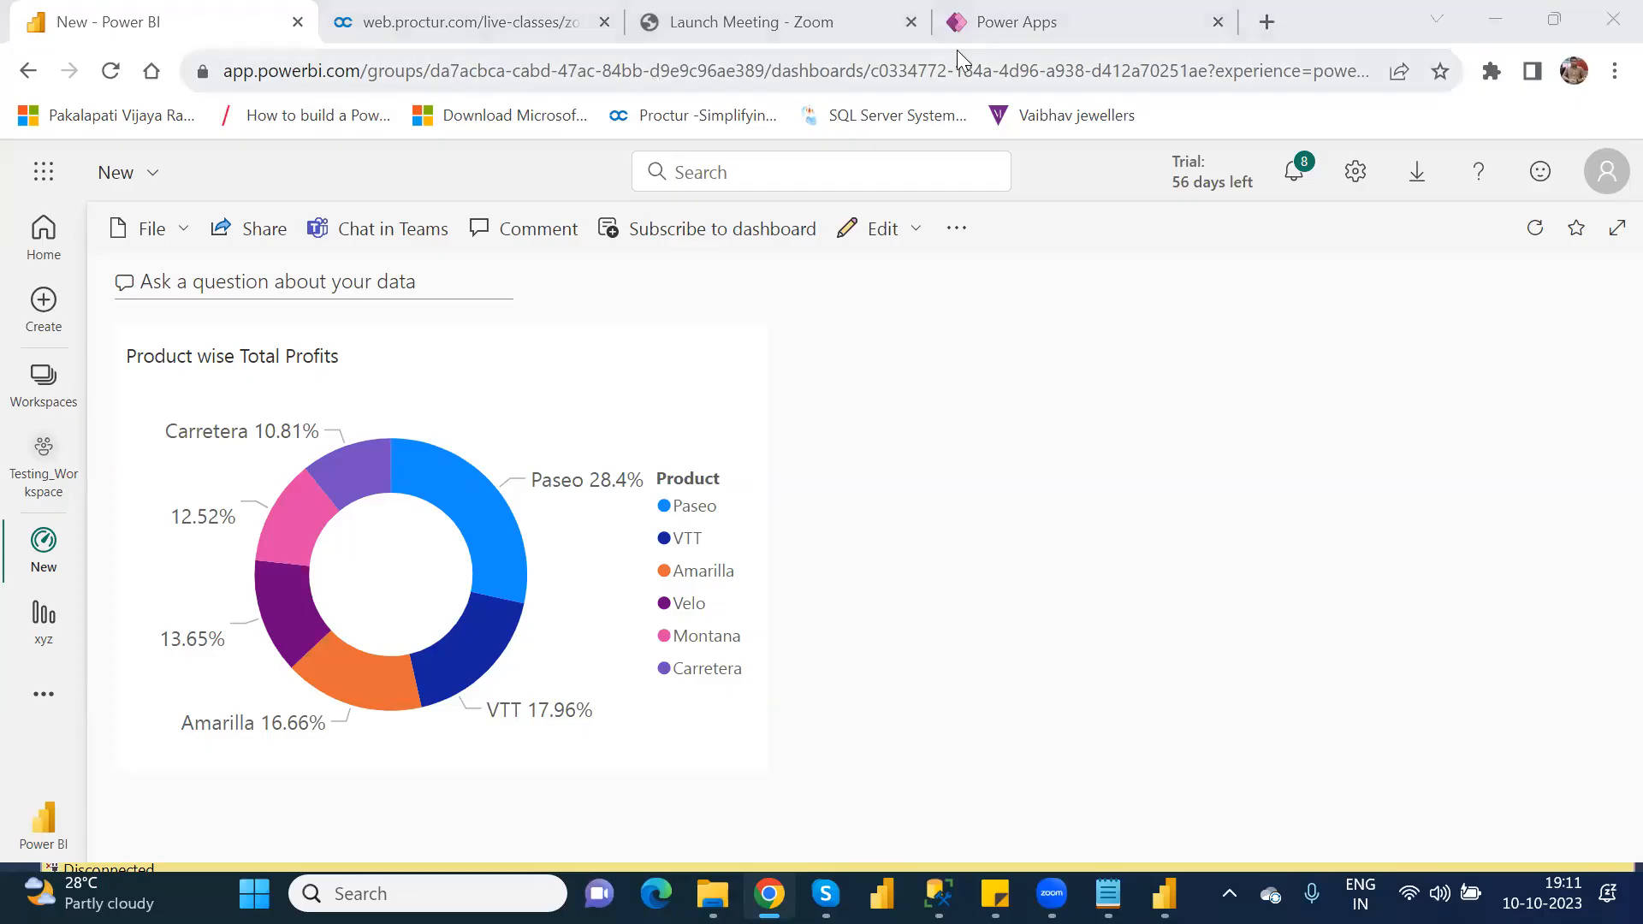
Step: Switch to Power Apps and try to connect the PowerBI1 tile to the Testing_Workspace workspace and the New dashboard
left_click(1035, 17)
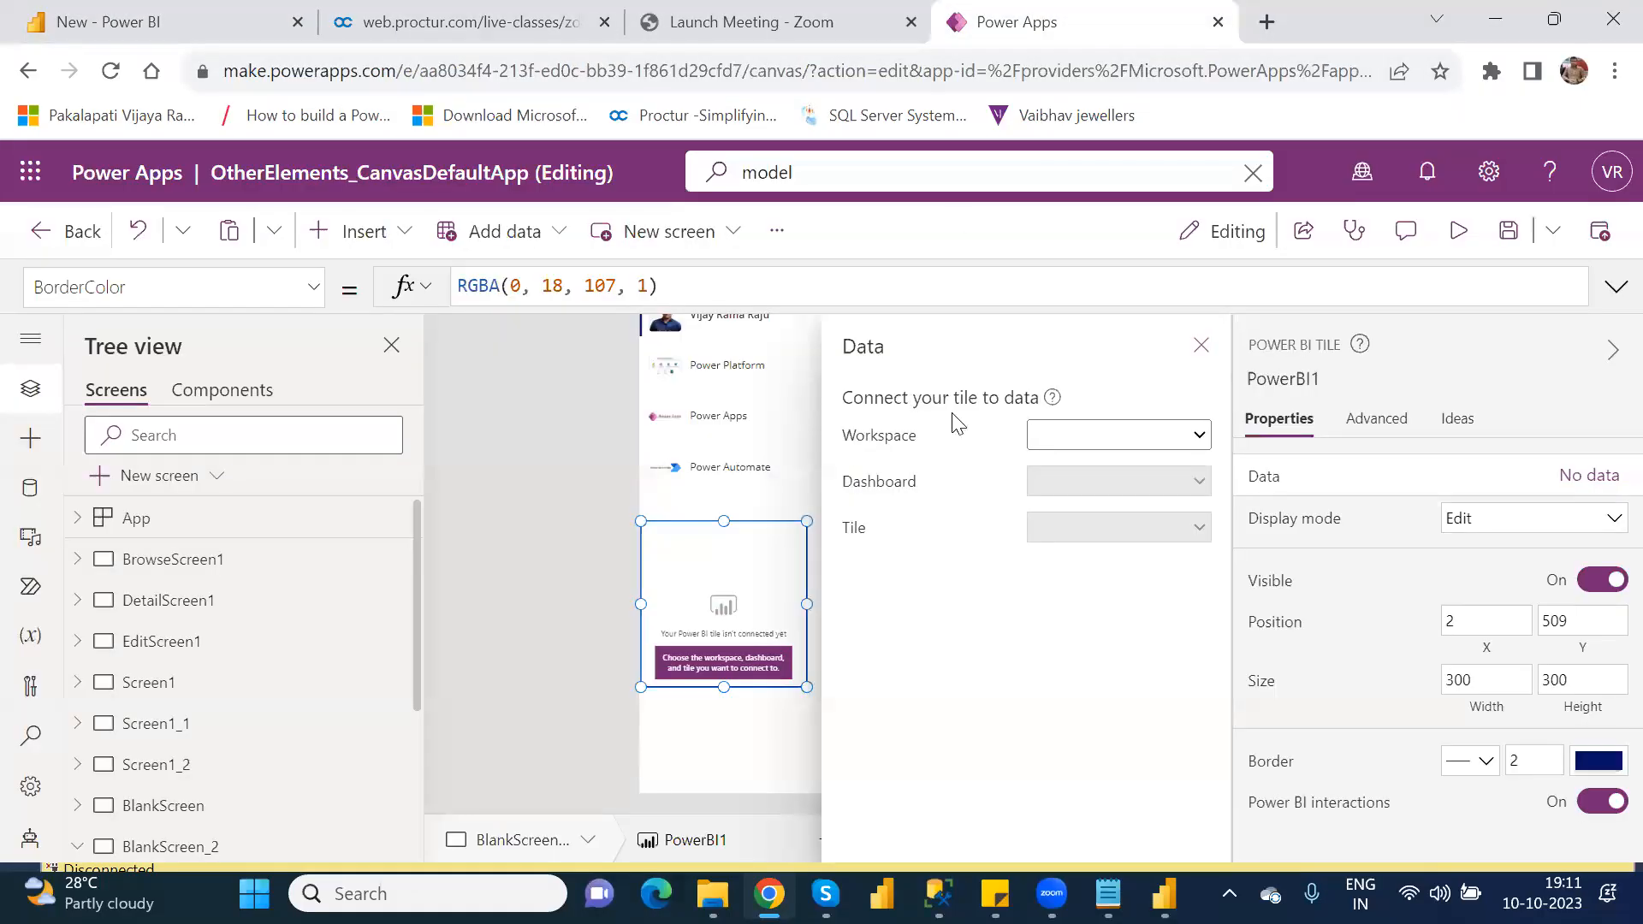
left_click(1201, 345)
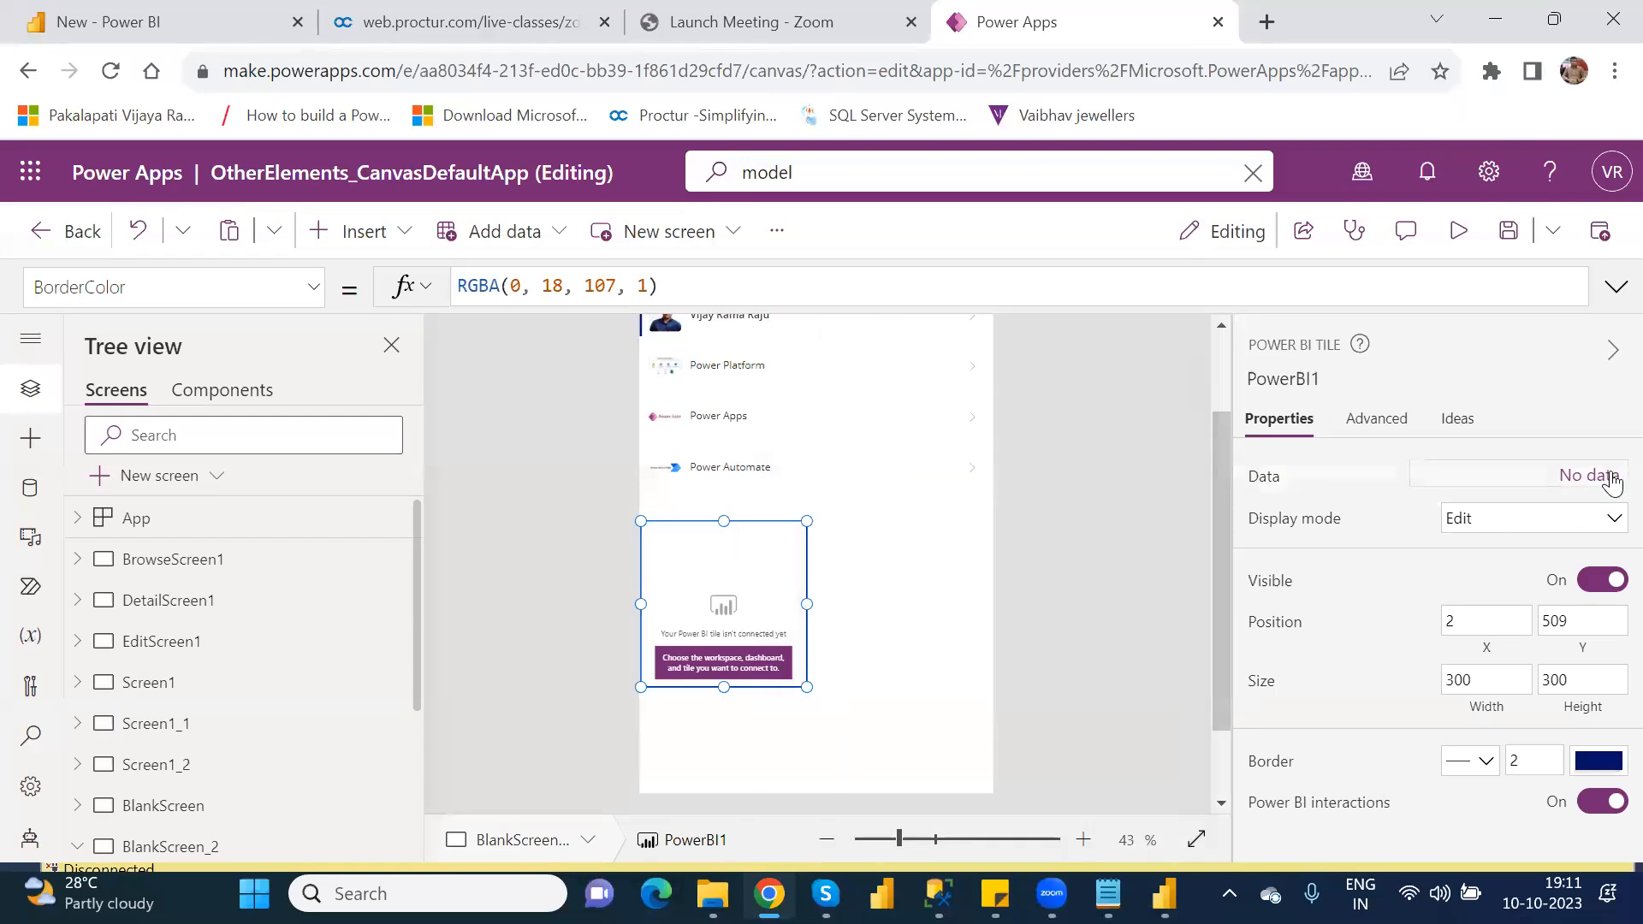
left_click(1576, 485)
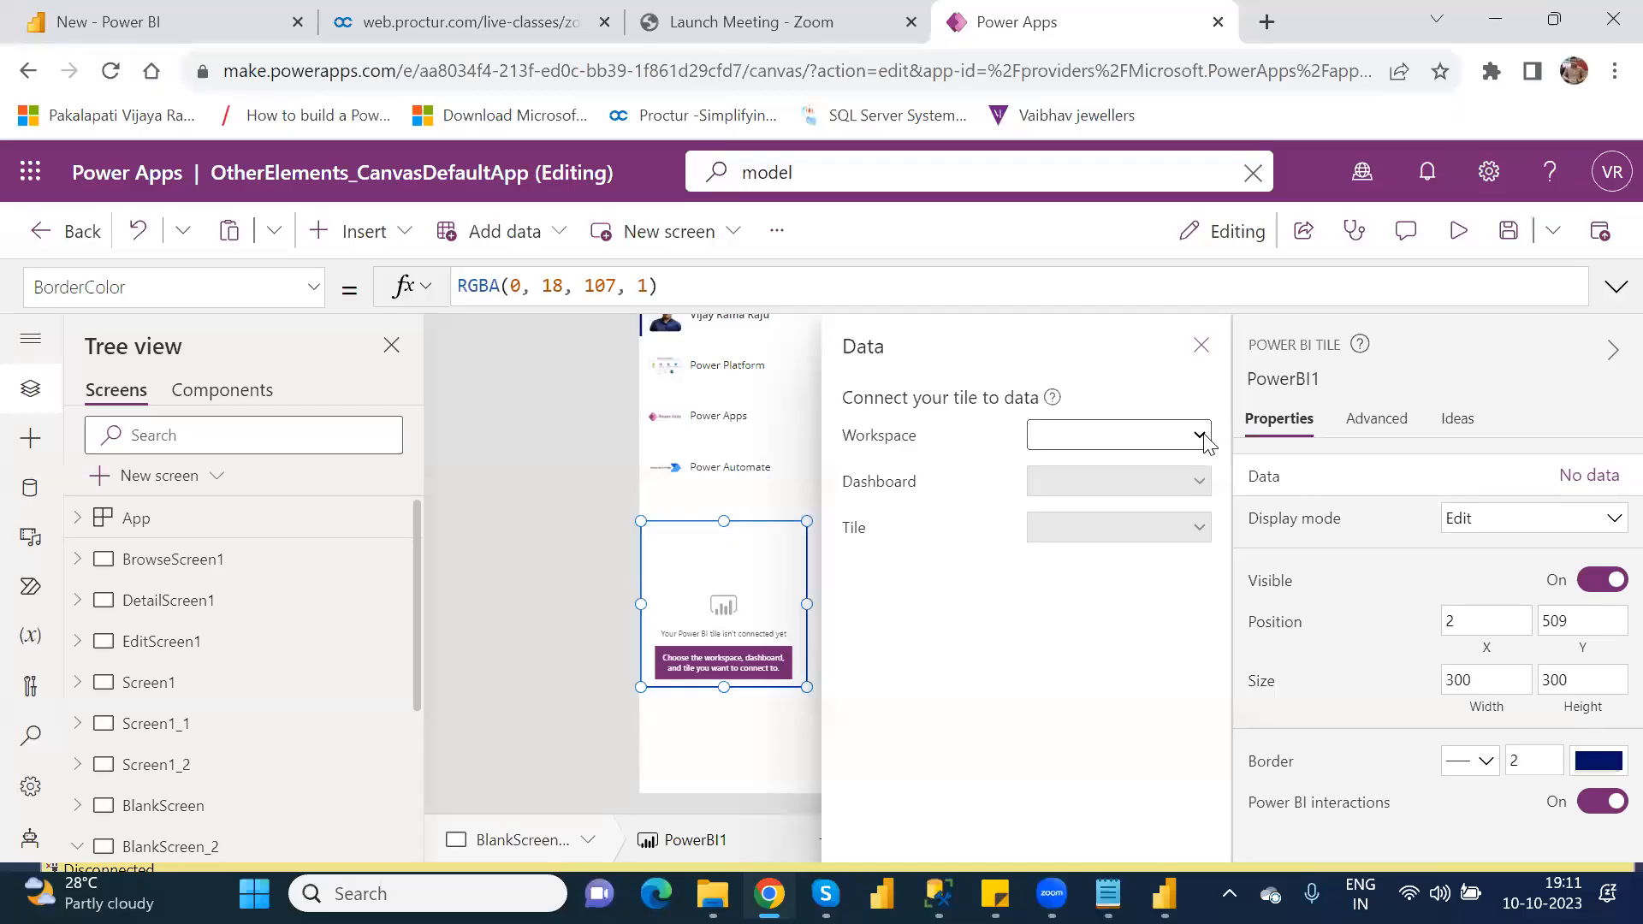
left_click(1201, 436)
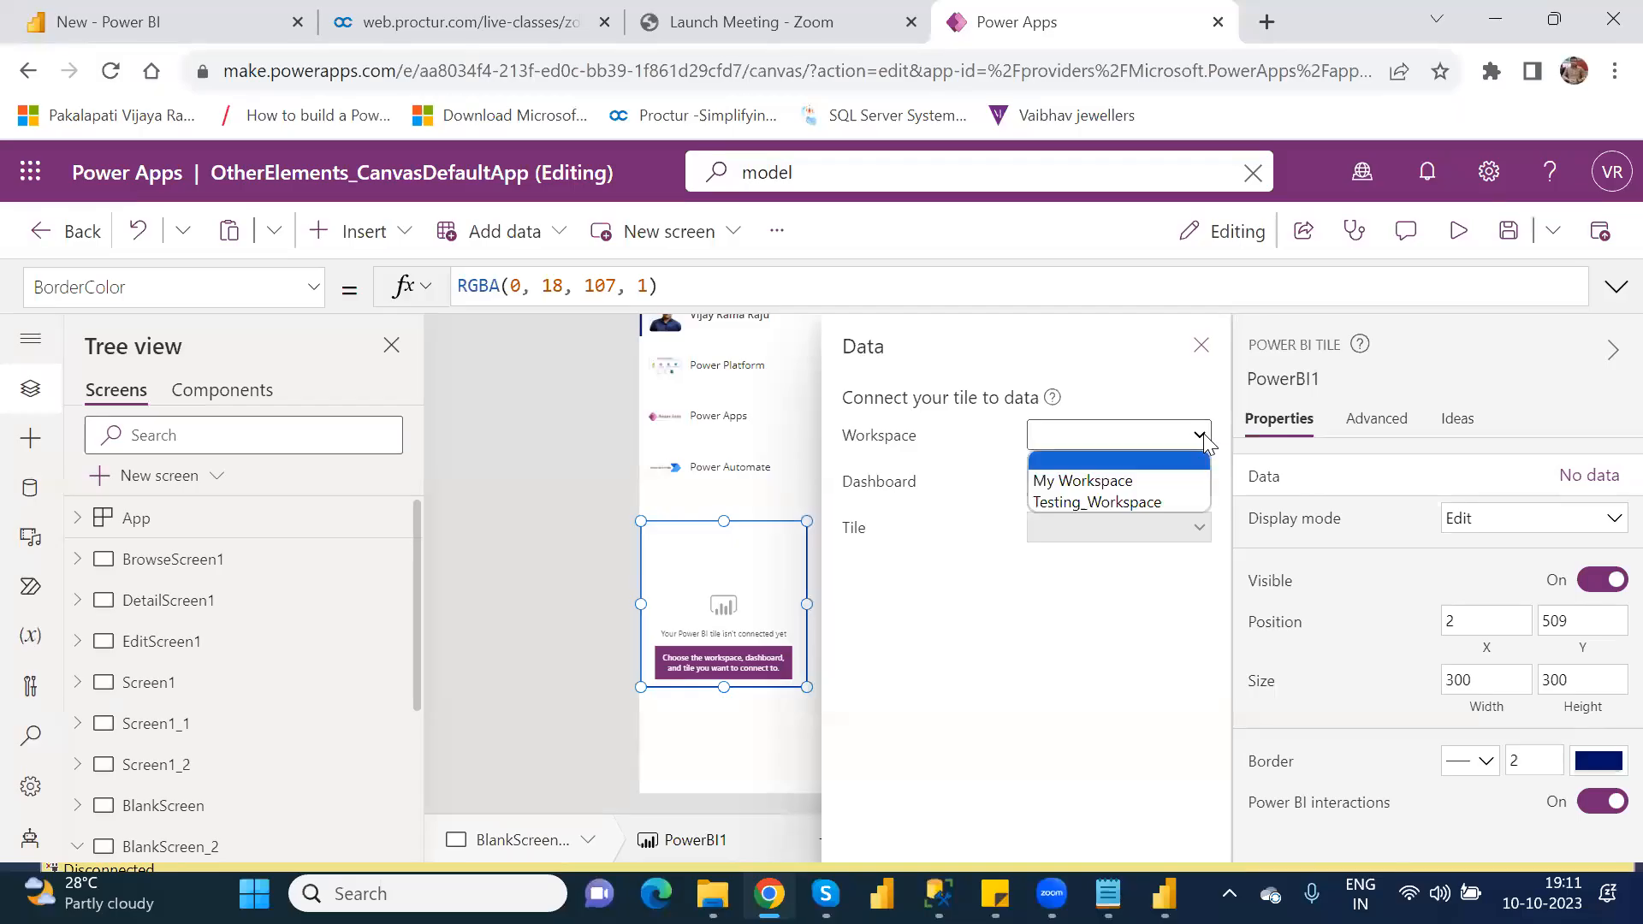
left_click(1147, 502)
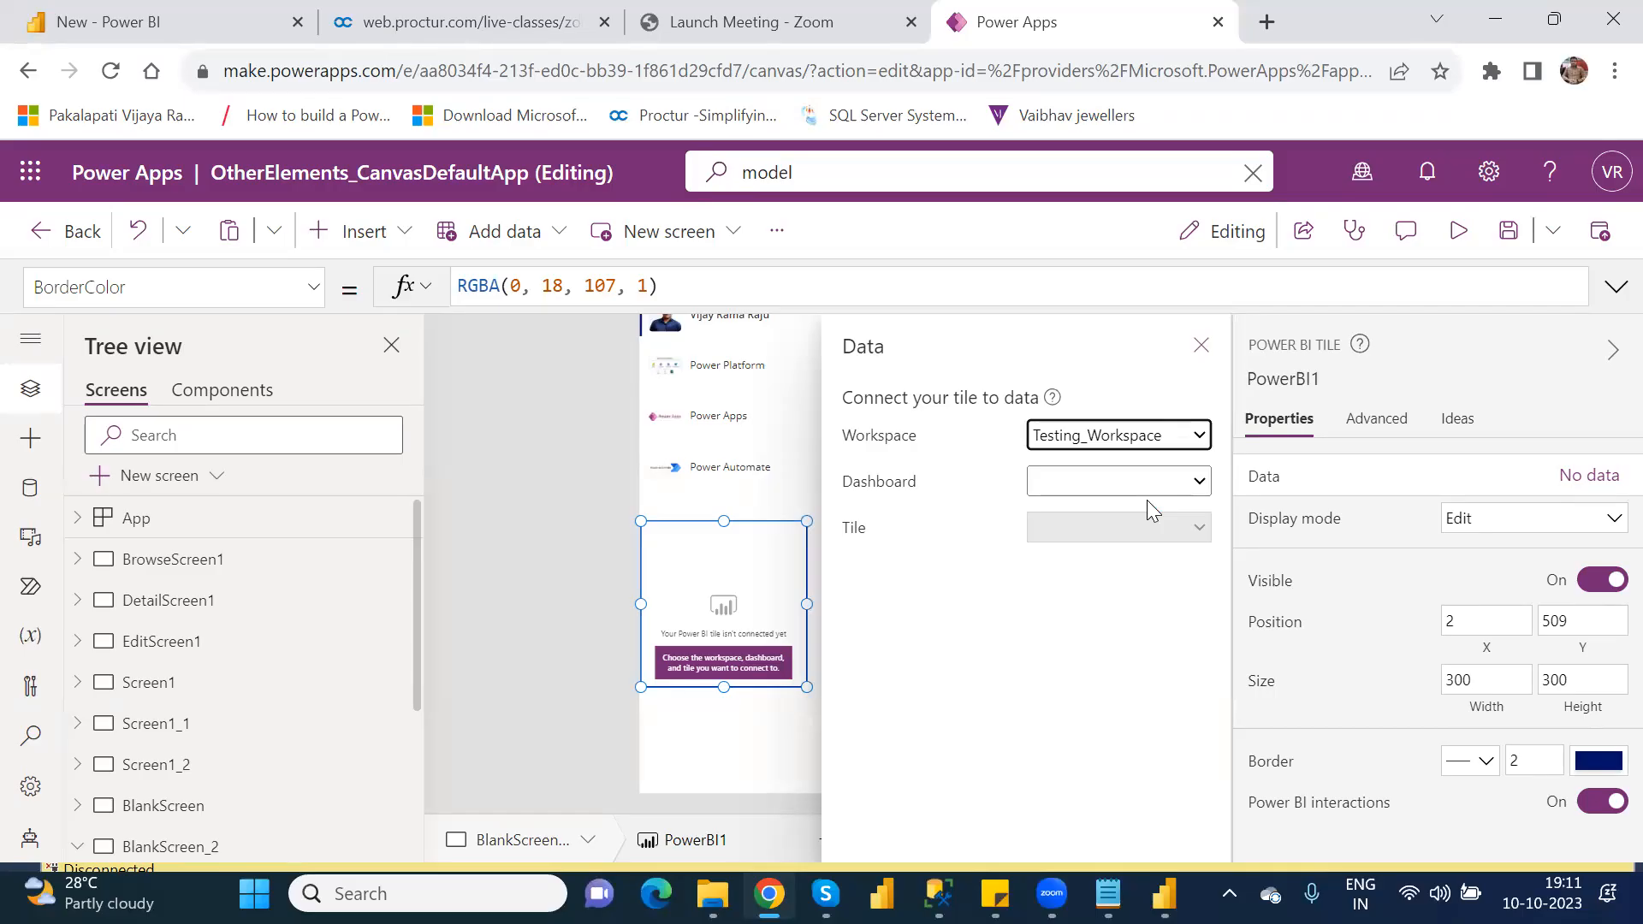
left_click(1201, 485)
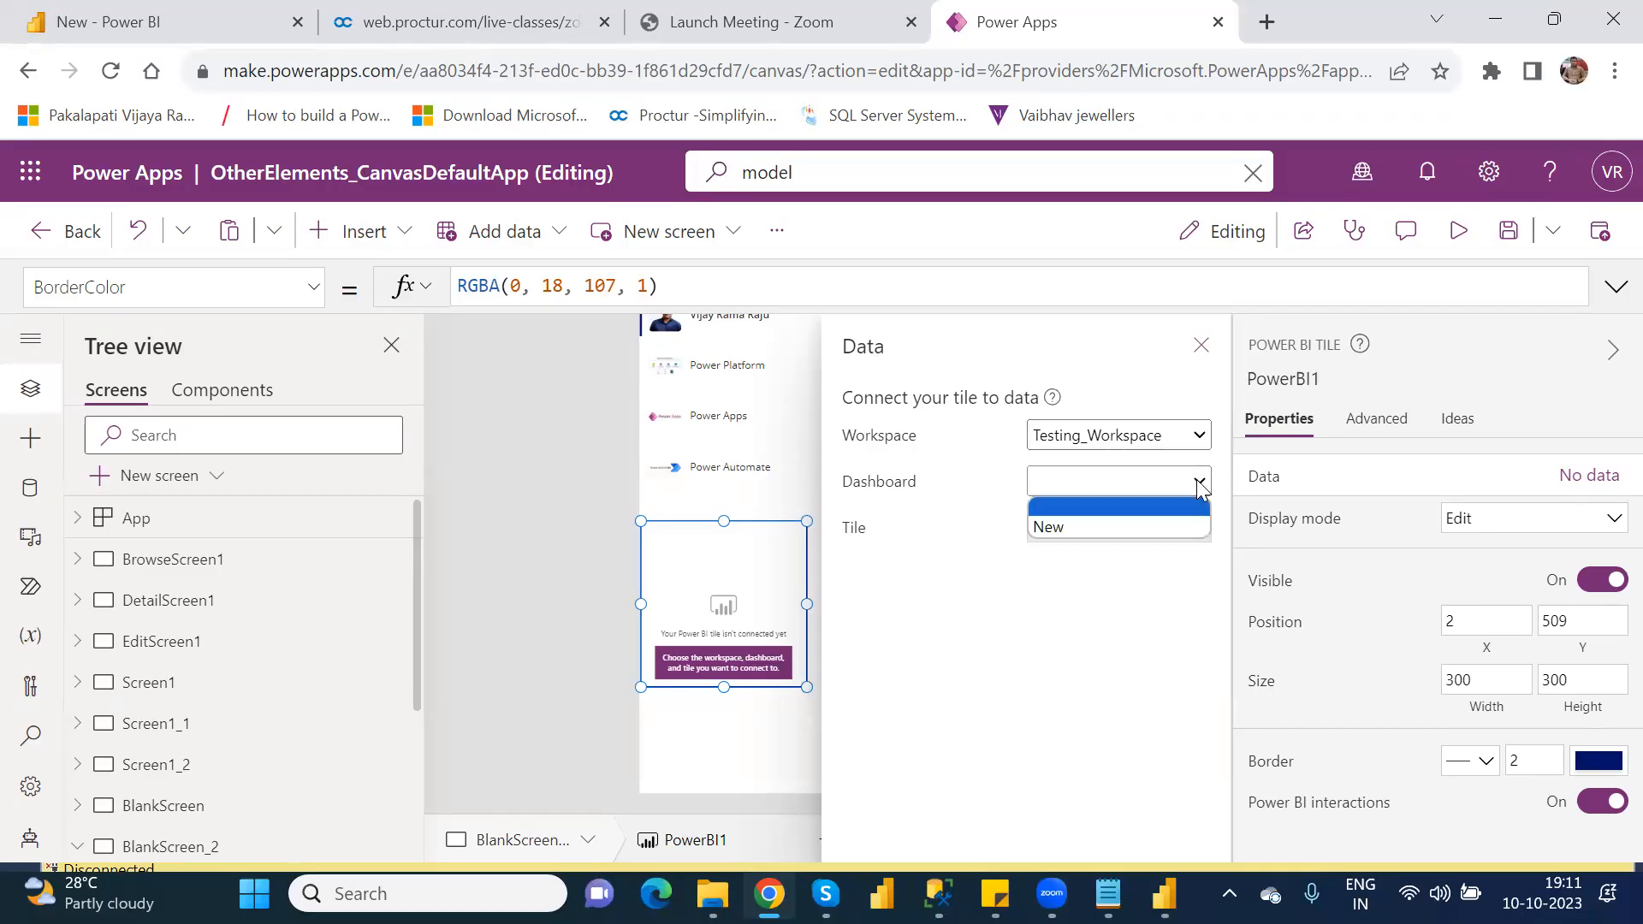
left_click(1109, 529)
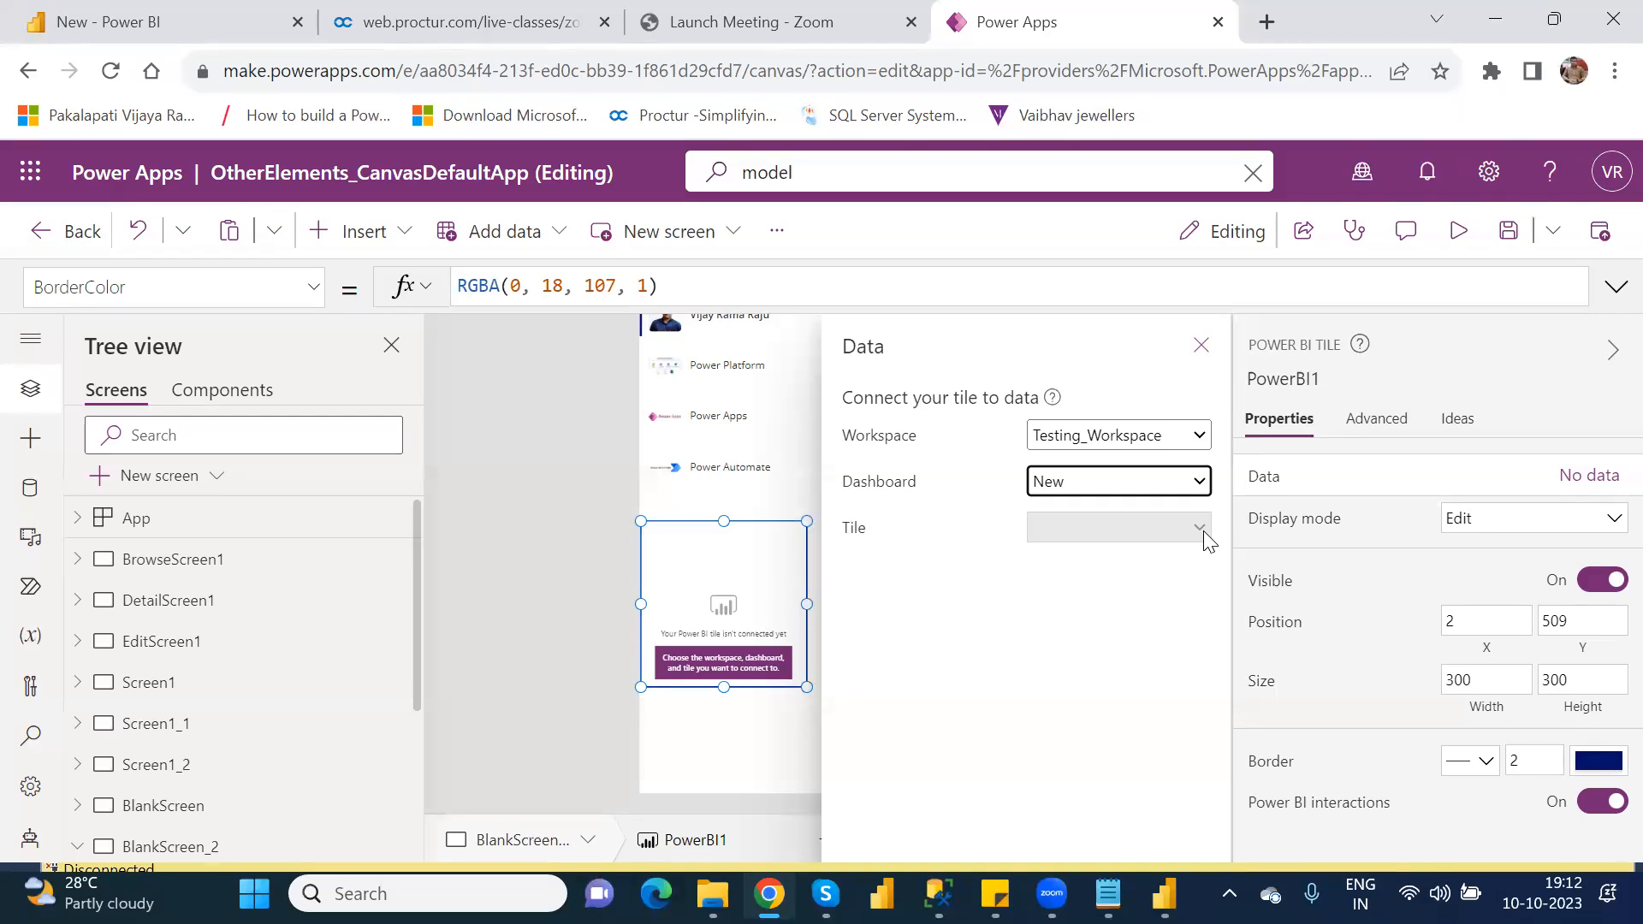
Step: Switch to Power BI to check the donut chart tile on the New dashboard, and return to Power Apps
left_click(155, 14)
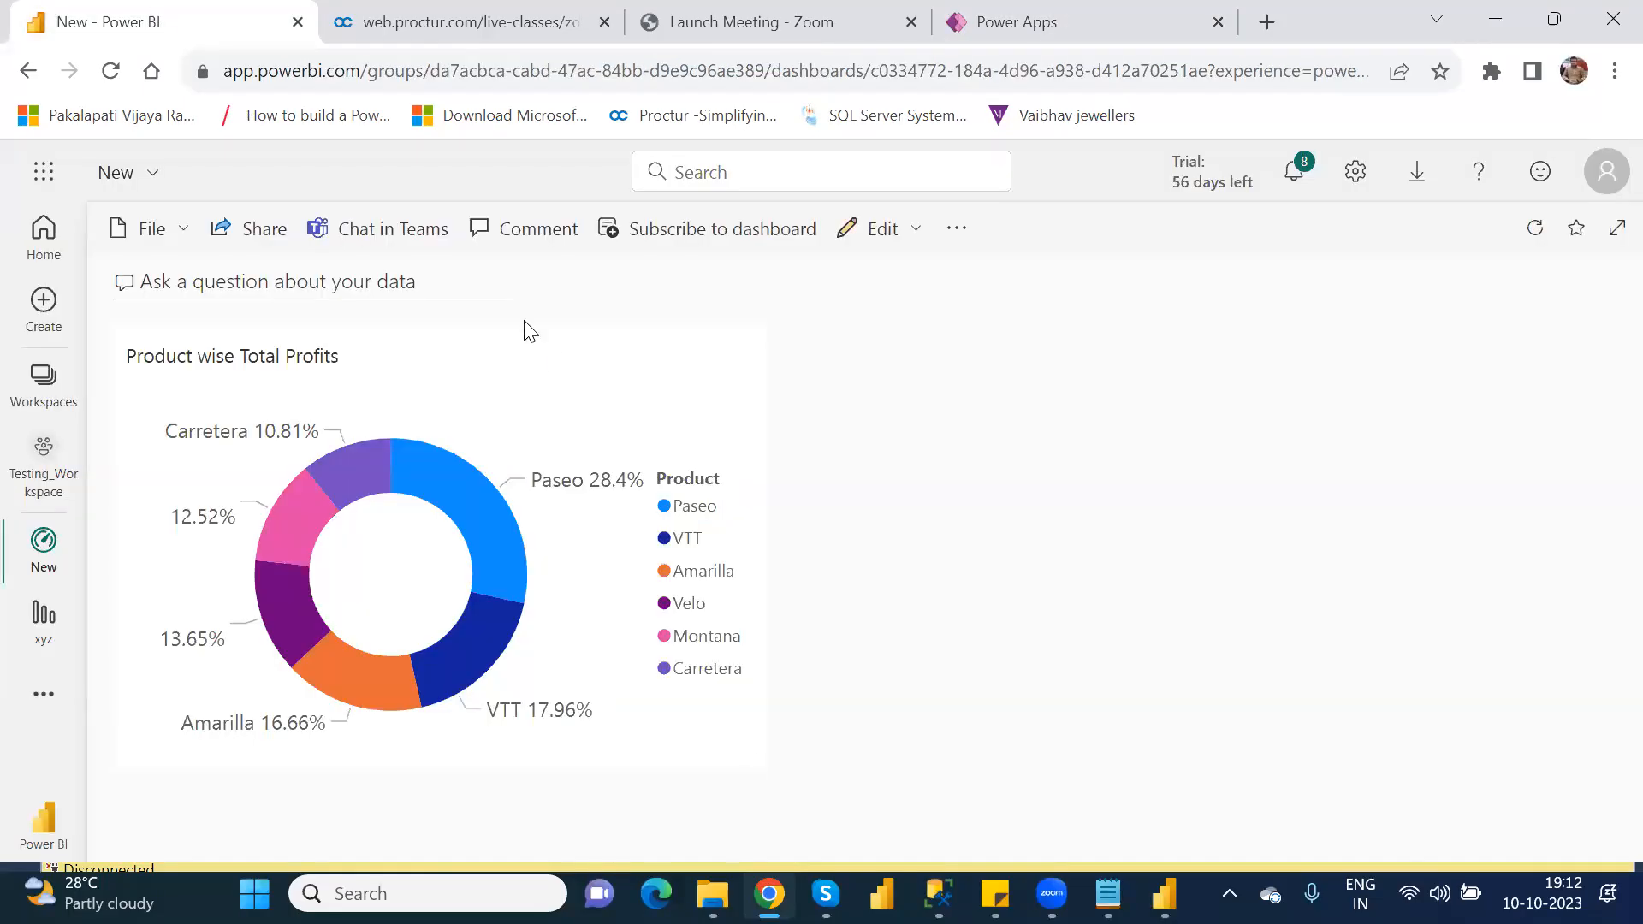
mouse_move(272, 632)
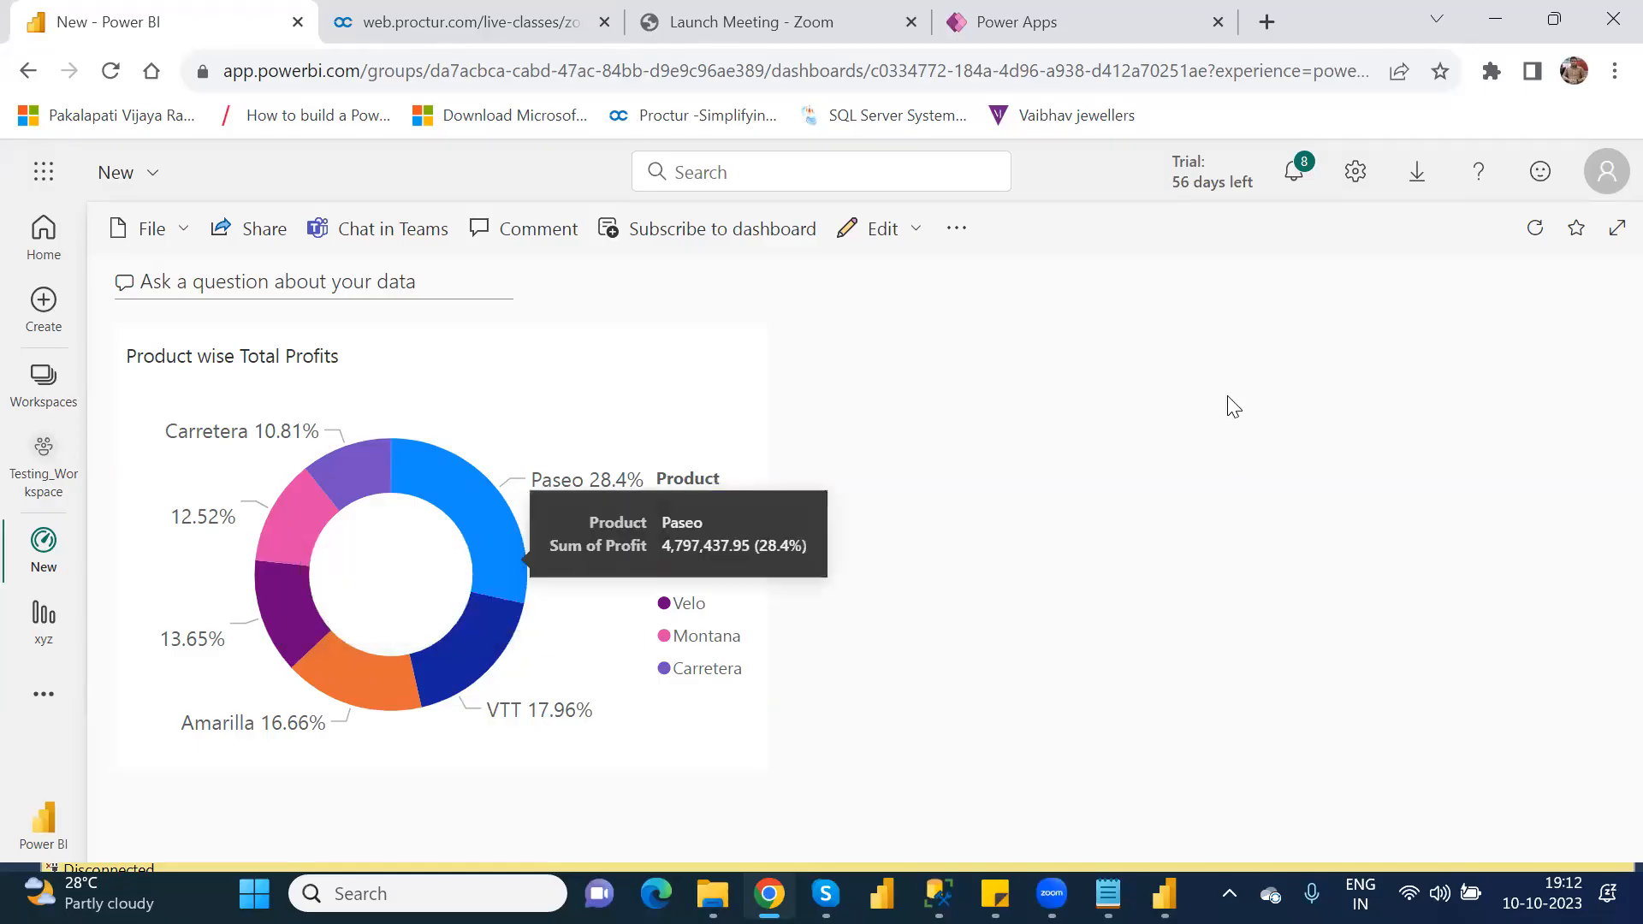
left_click(1084, 35)
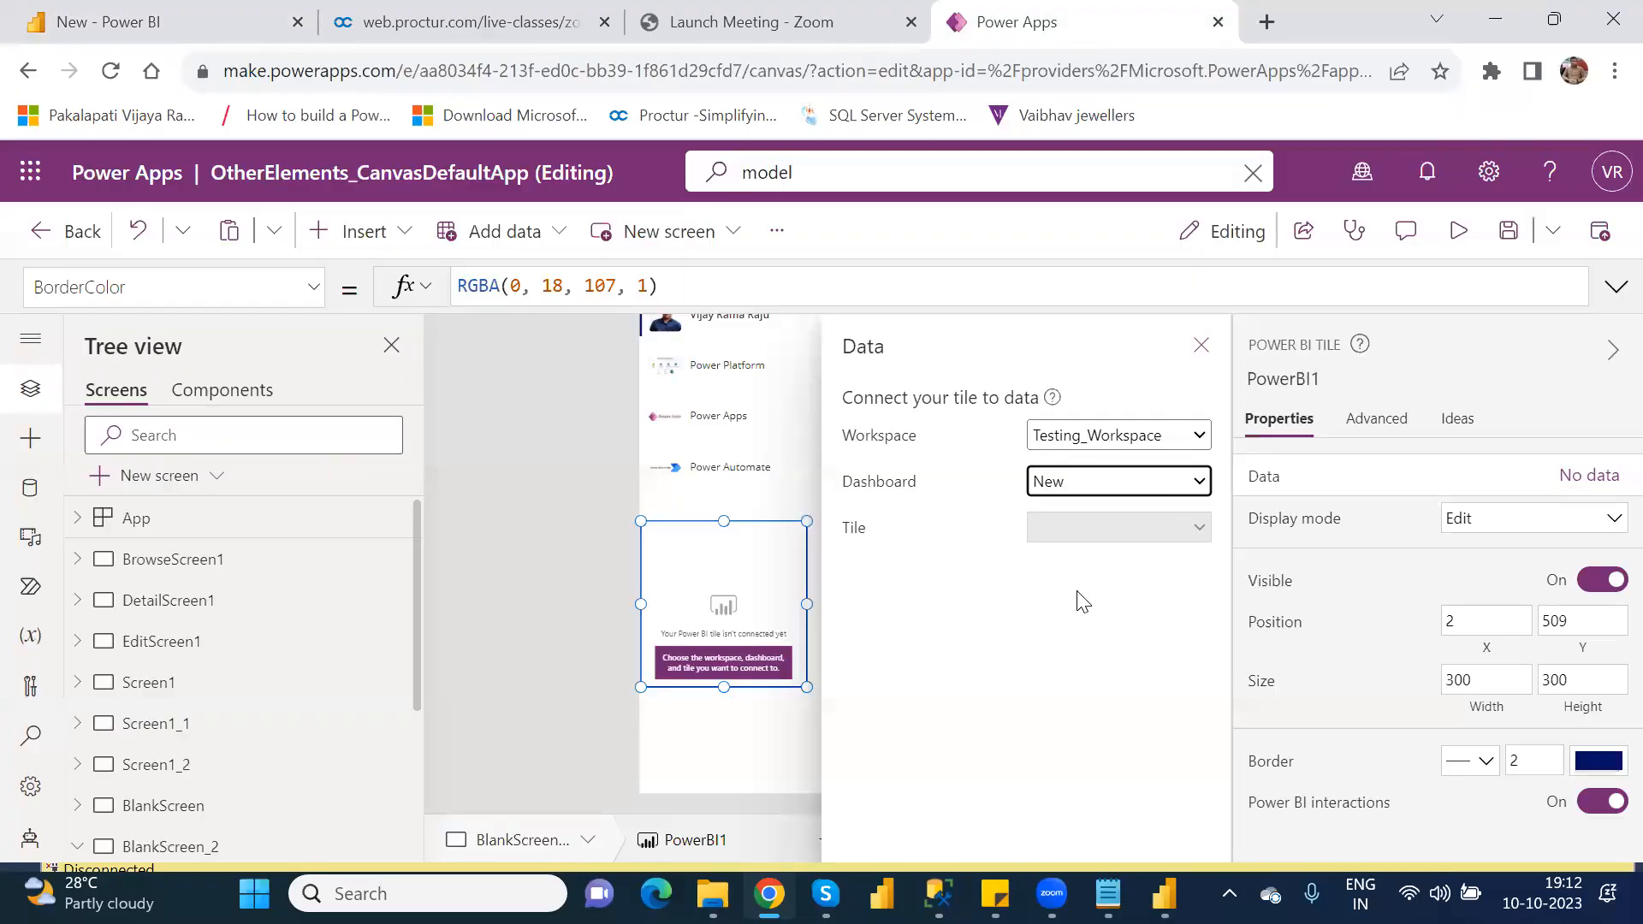
Step: Switch to the New dashboard in Power BI and change the donut chart tile's title to Product wise Total Profit
left_click(168, 21)
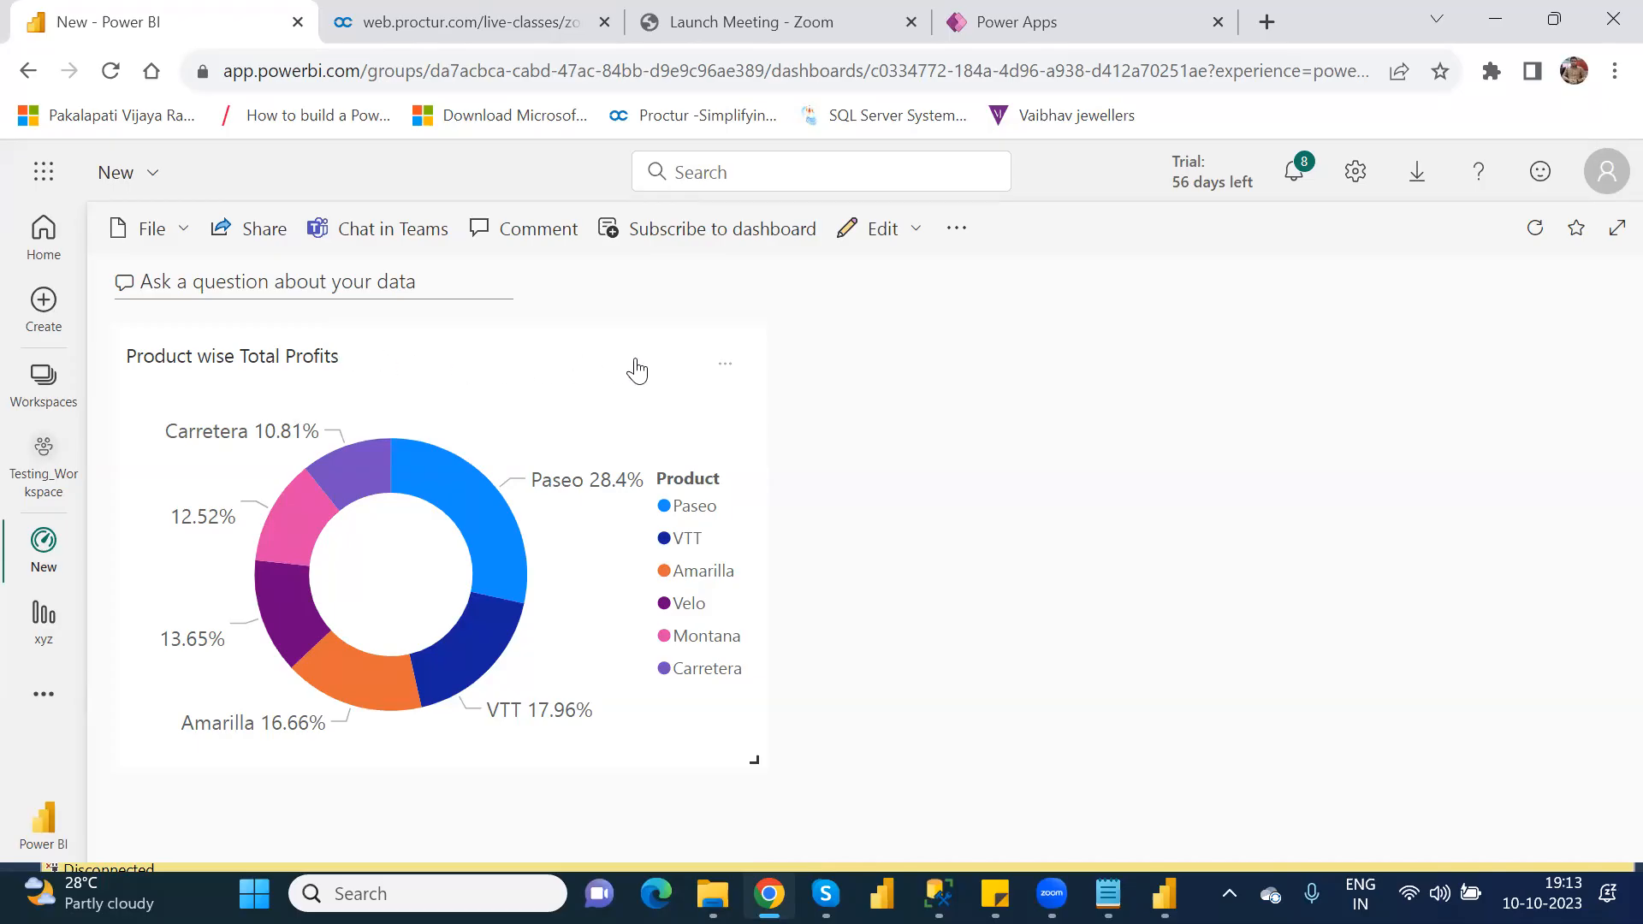
left_click(725, 368)
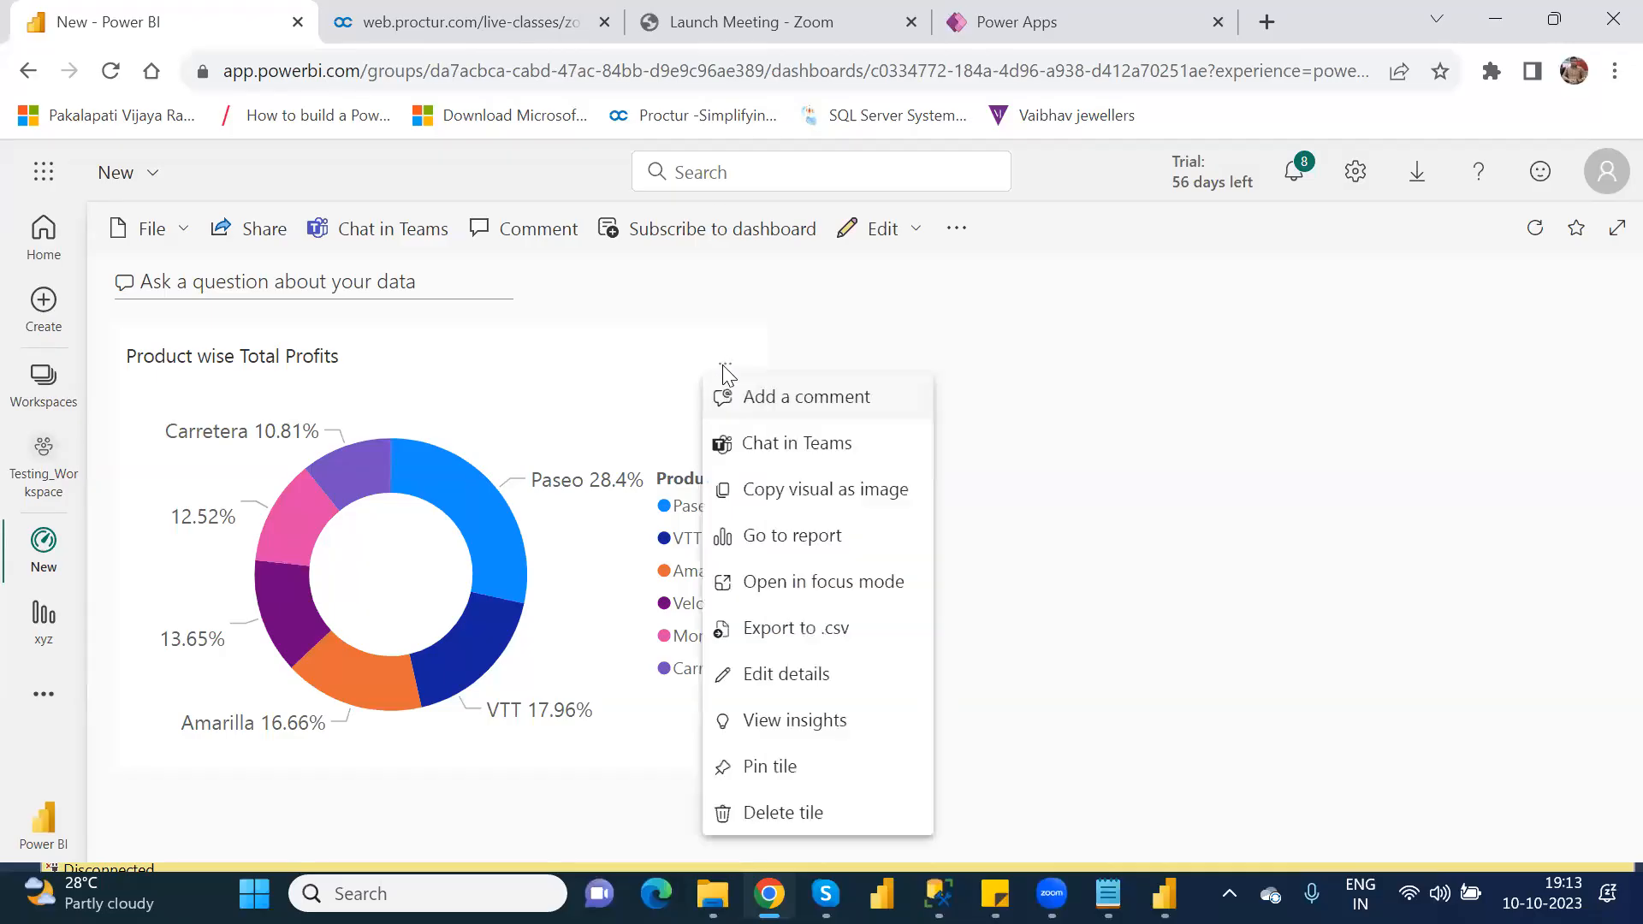
left_click(785, 678)
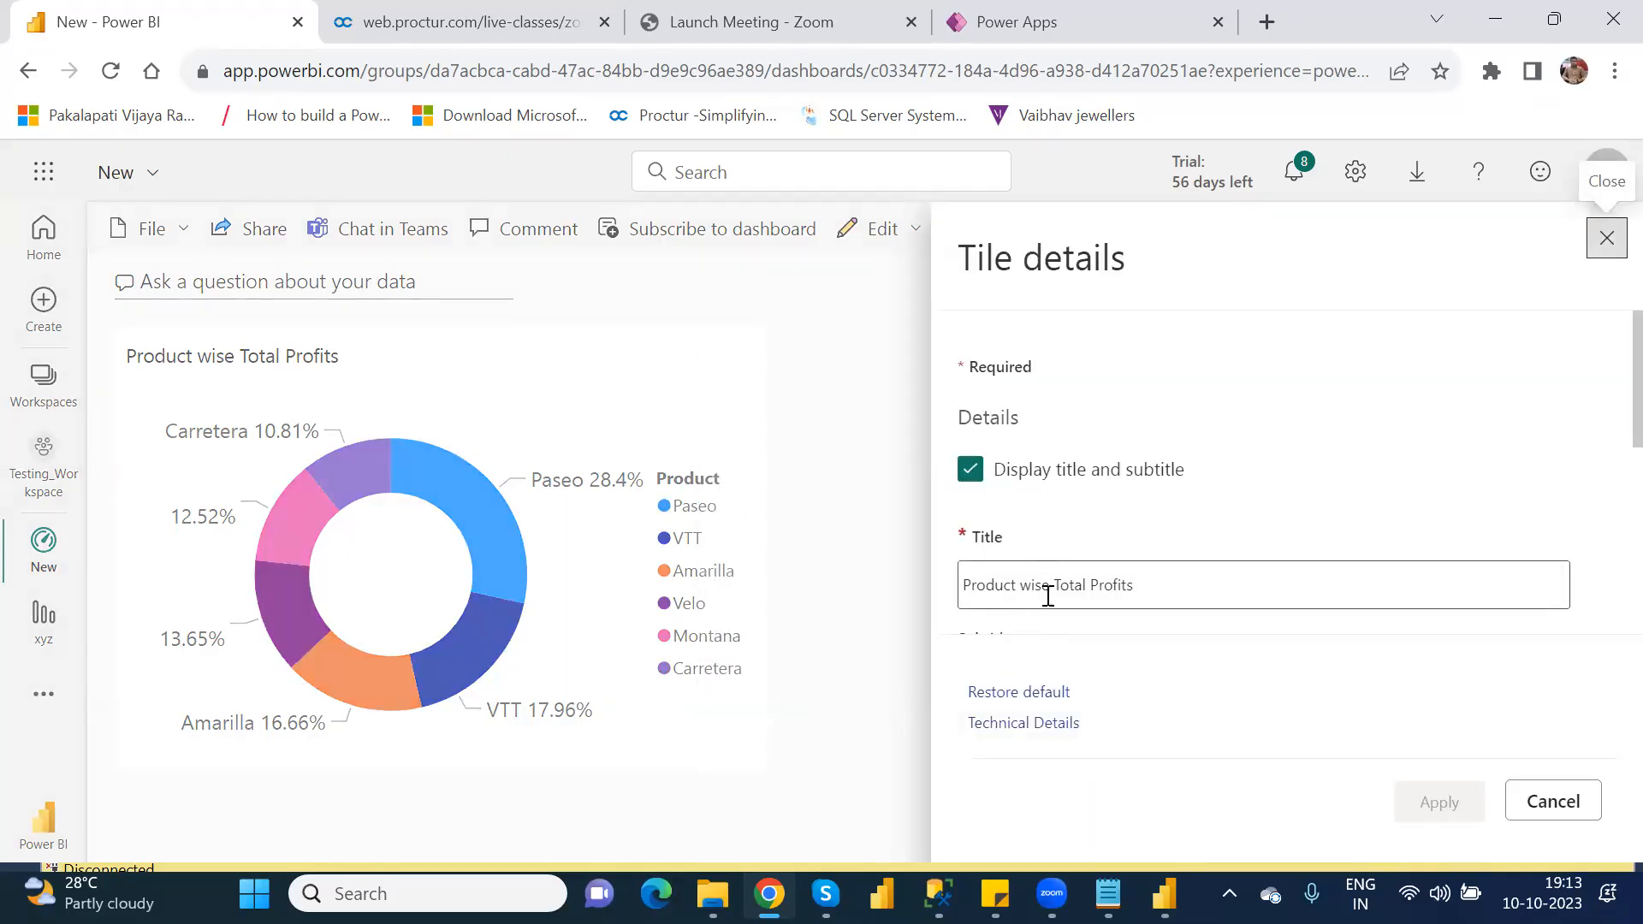
left_click(1159, 582)
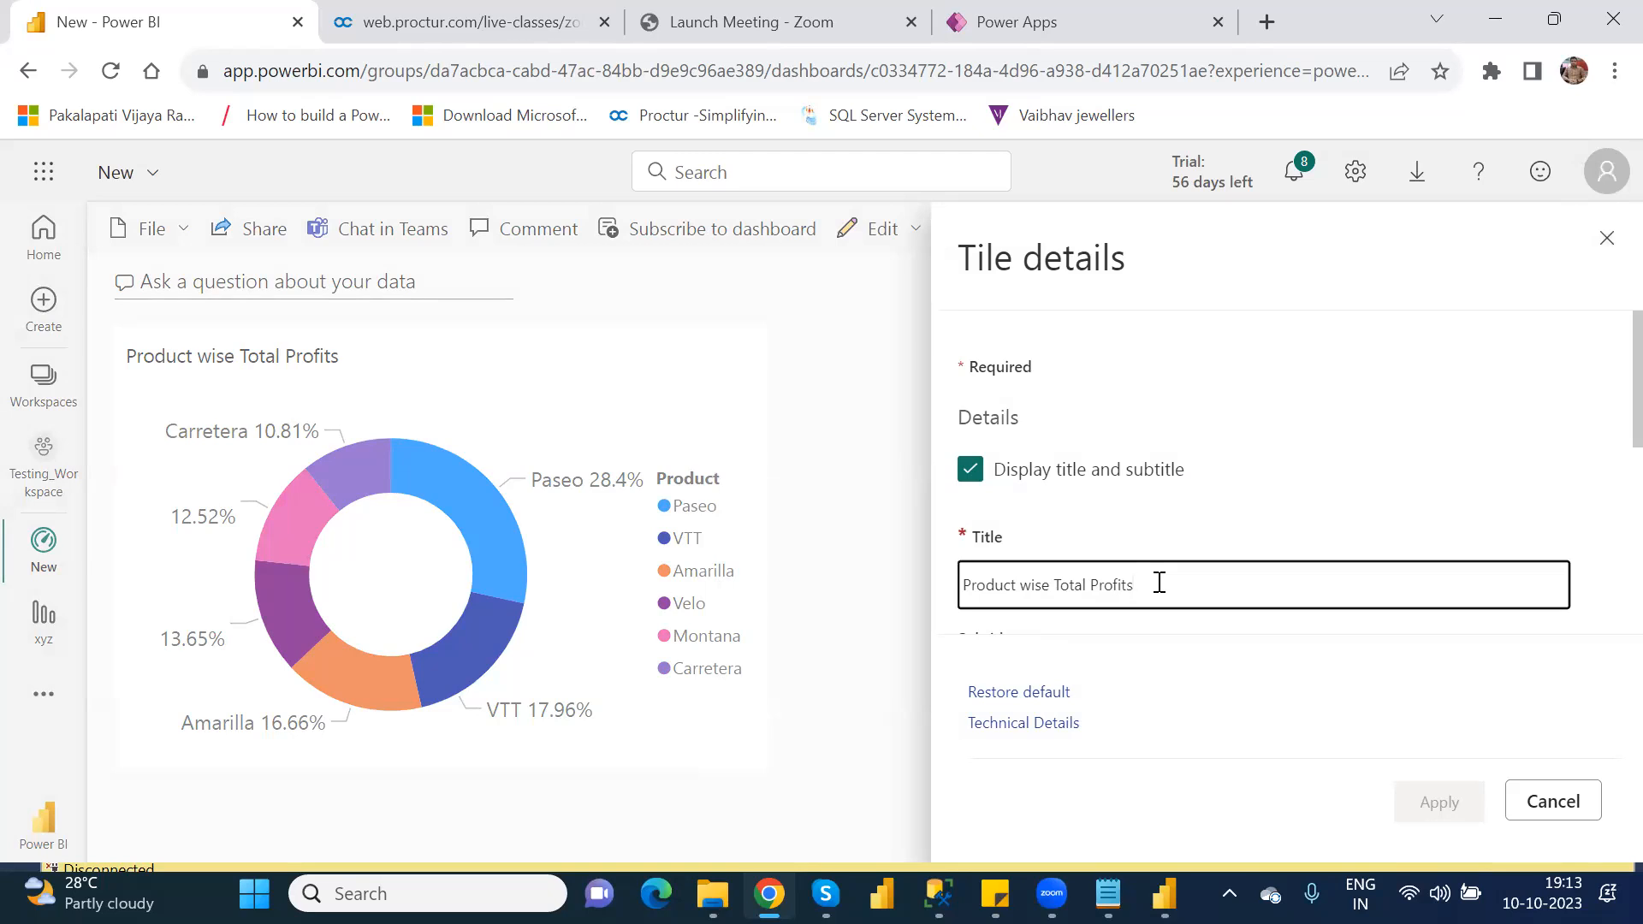
key("BackSpace")
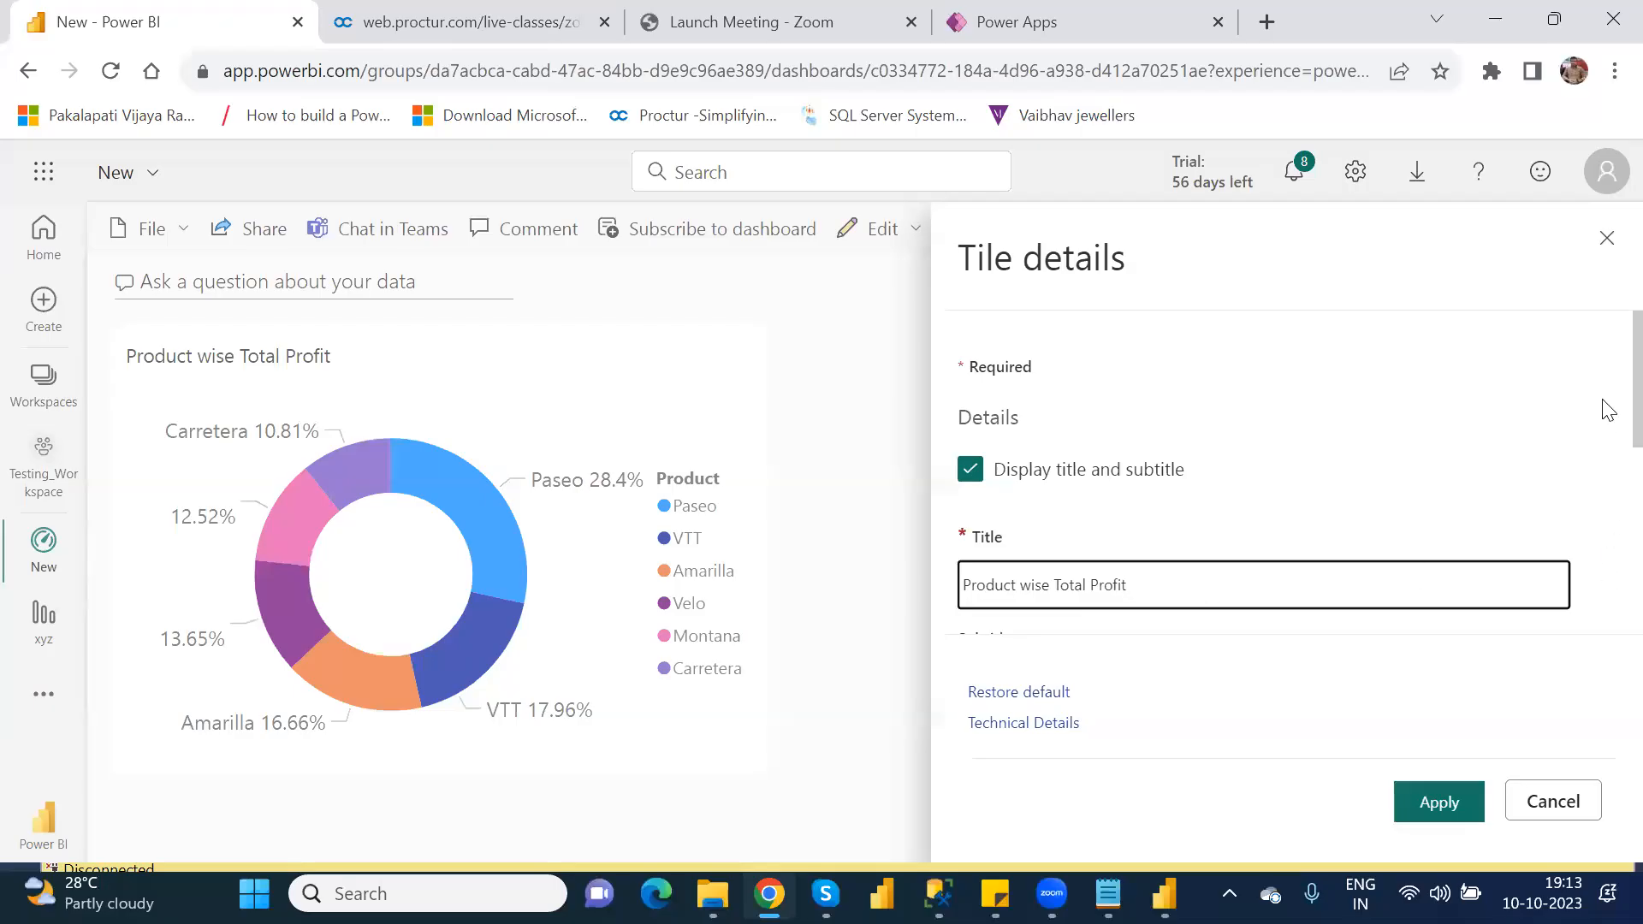
scroll(1607, 445, "down", 3)
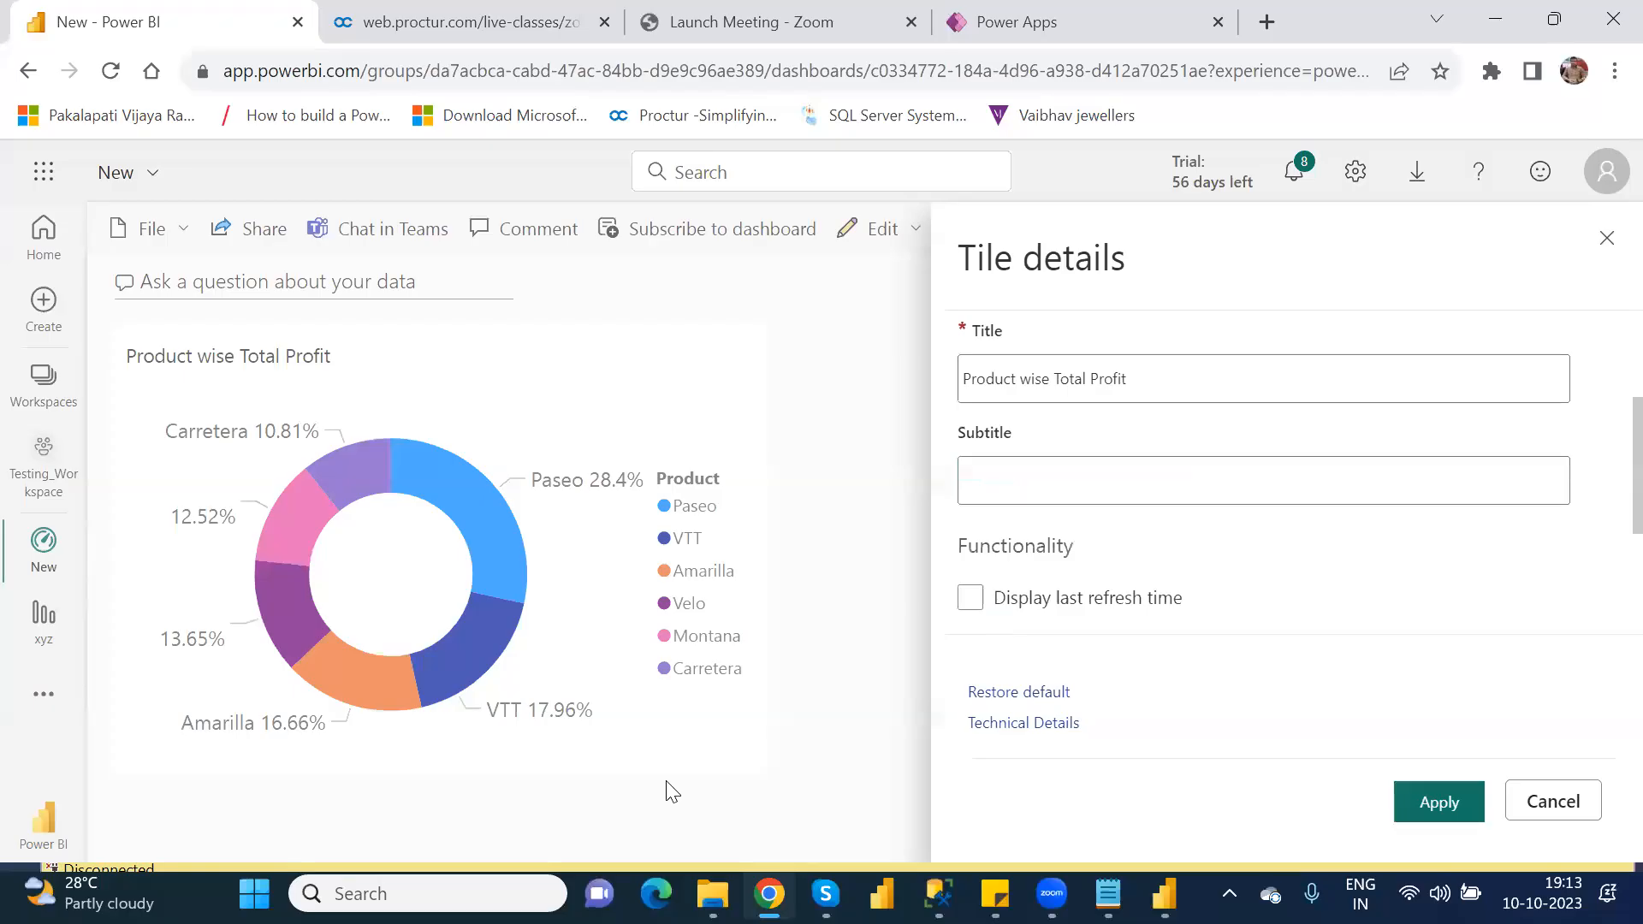
left_click(1438, 802)
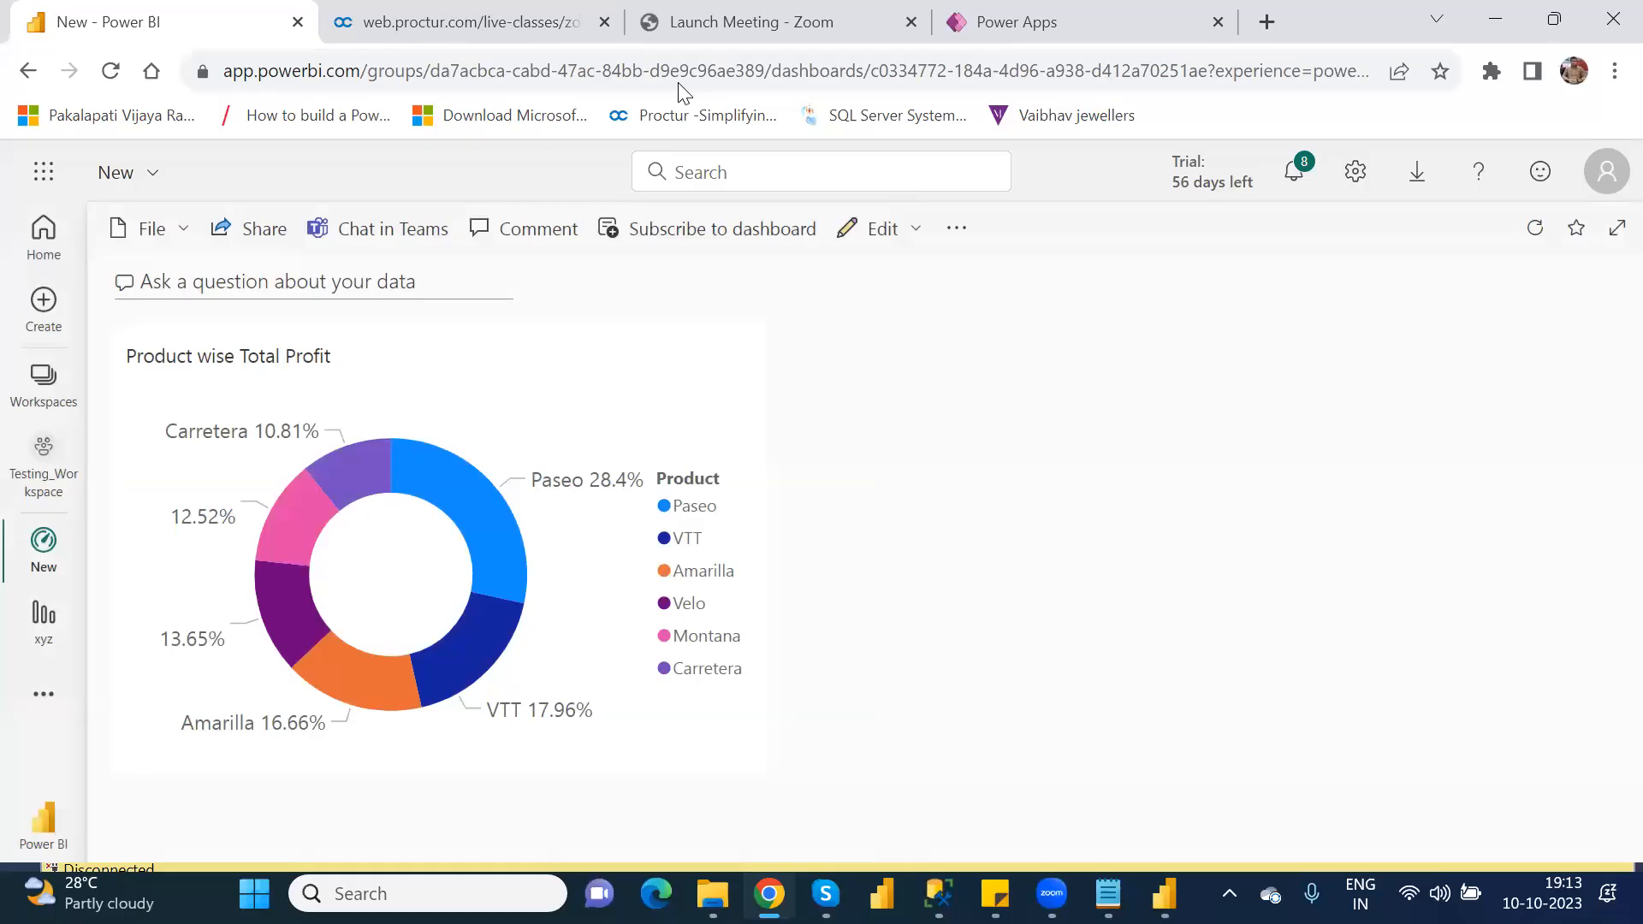
Step: Switch to Power Apps and reload the OtherElements_CanvasDefaultApp editing page, accepting the loss of unsaved changes
left_click(1064, 24)
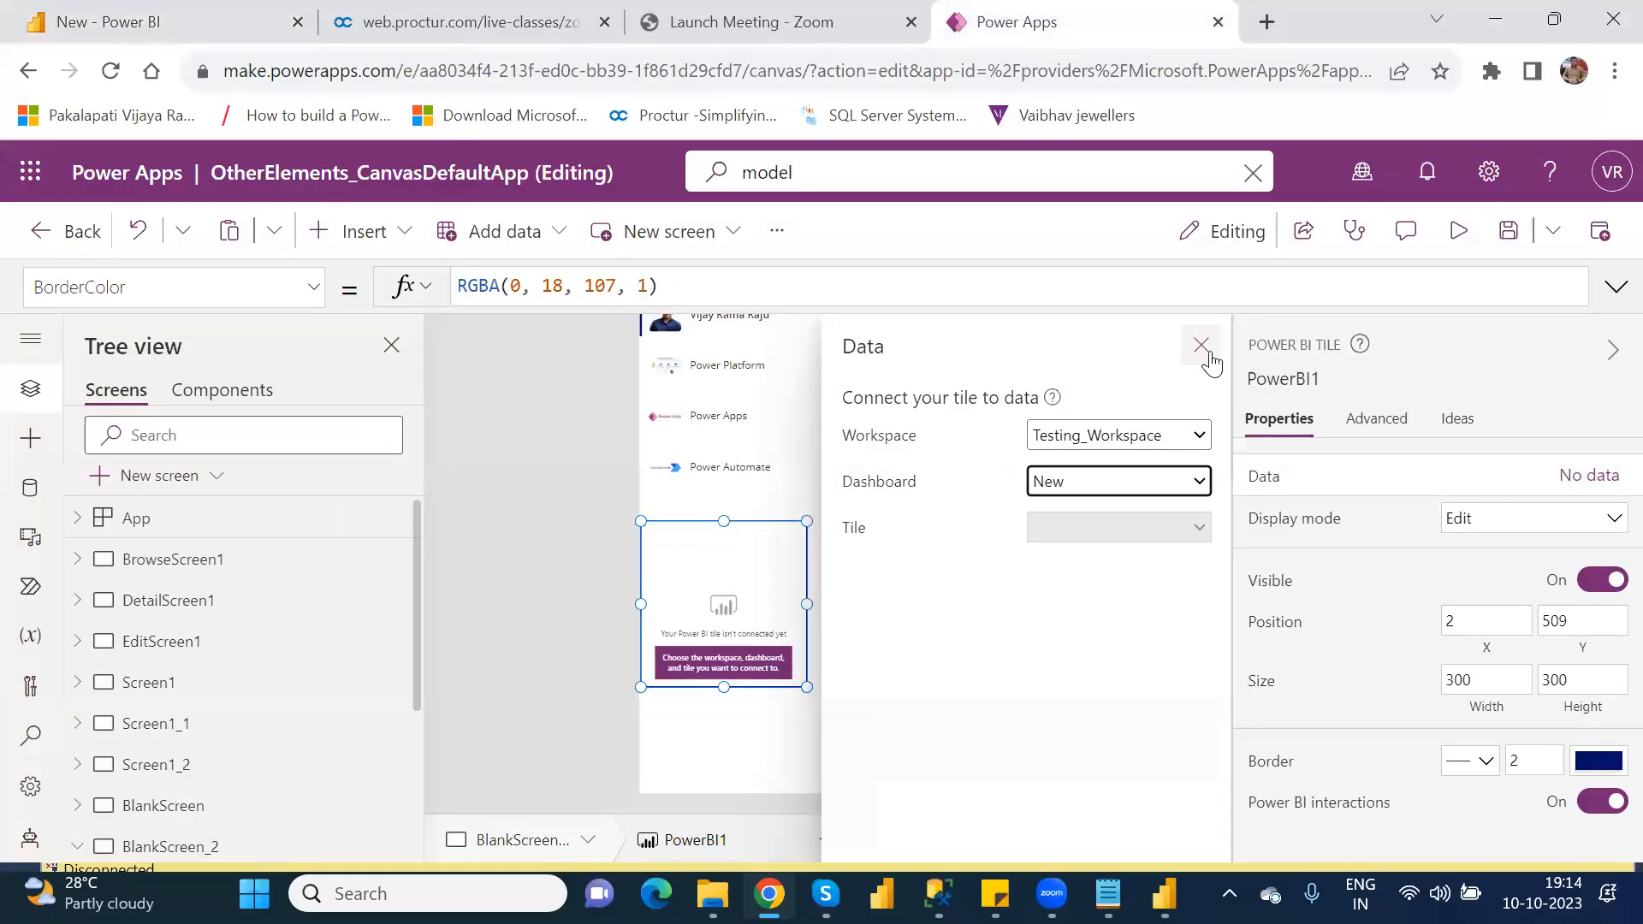
left_click(113, 69)
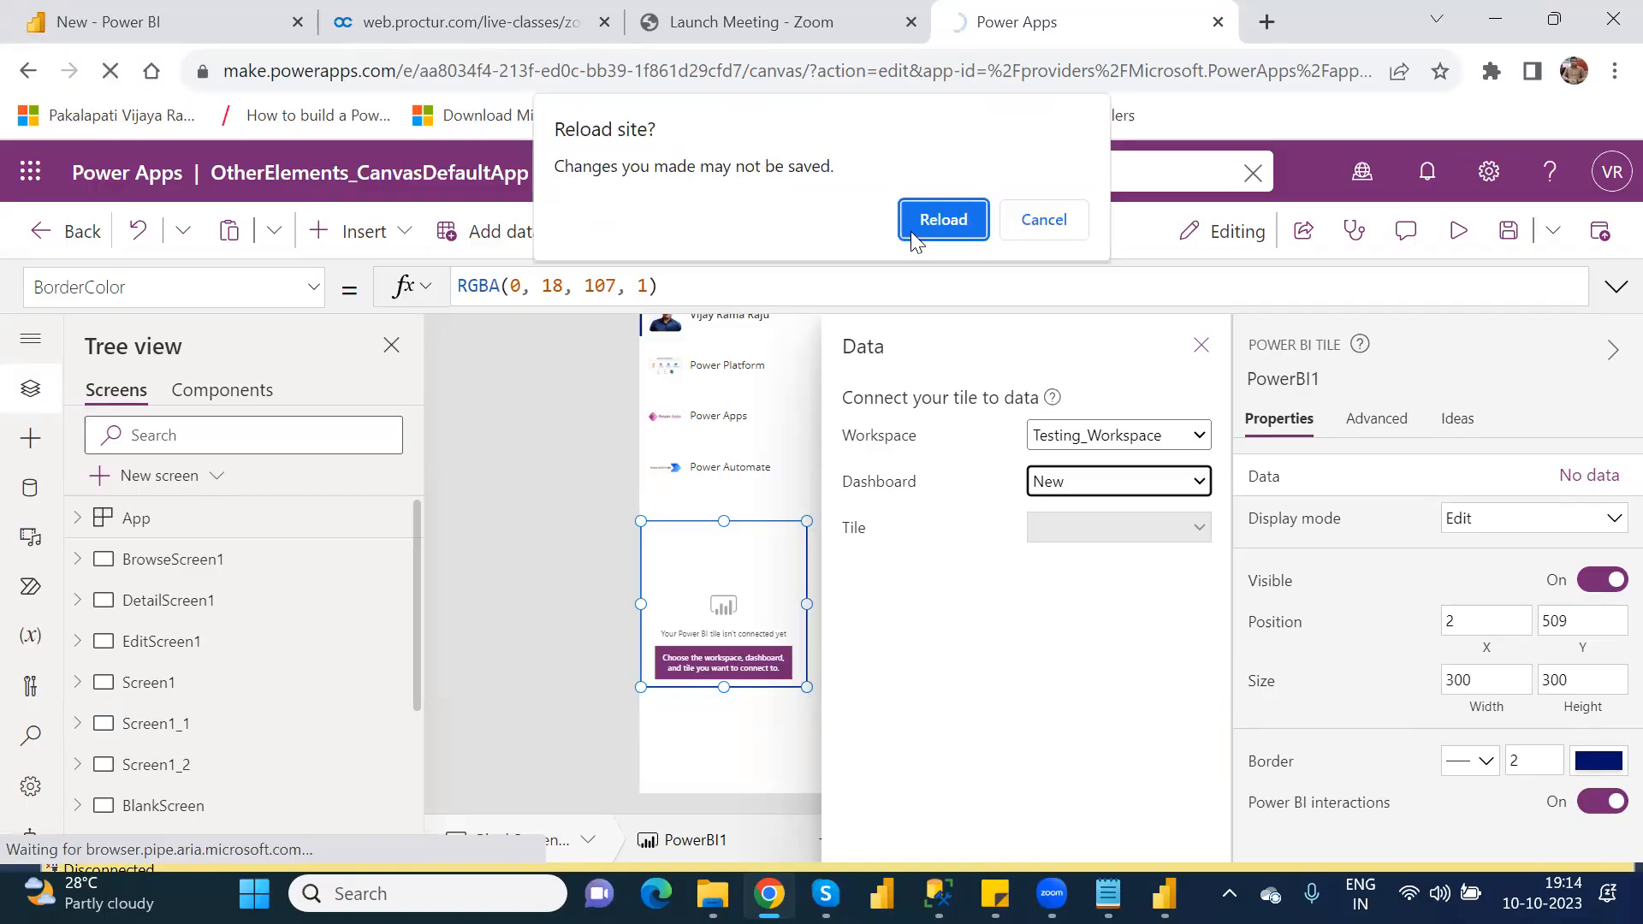
left_click(941, 221)
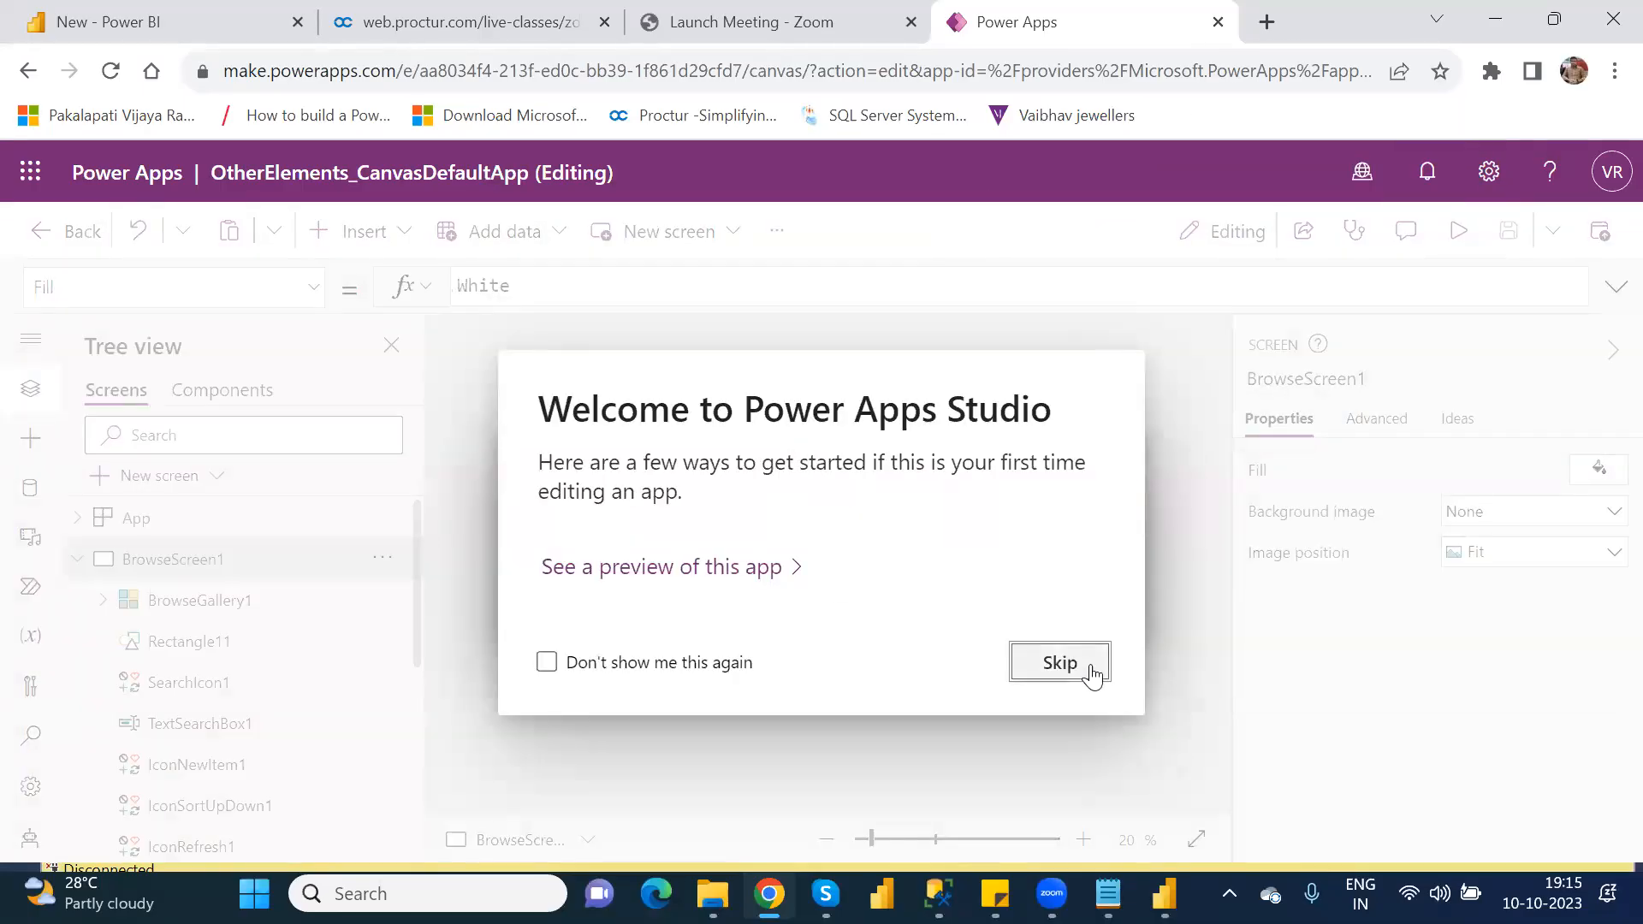
Step: Skip the welcome message, open BlankScreen_2 and insert a Power BI tile on it
left_click(1060, 664)
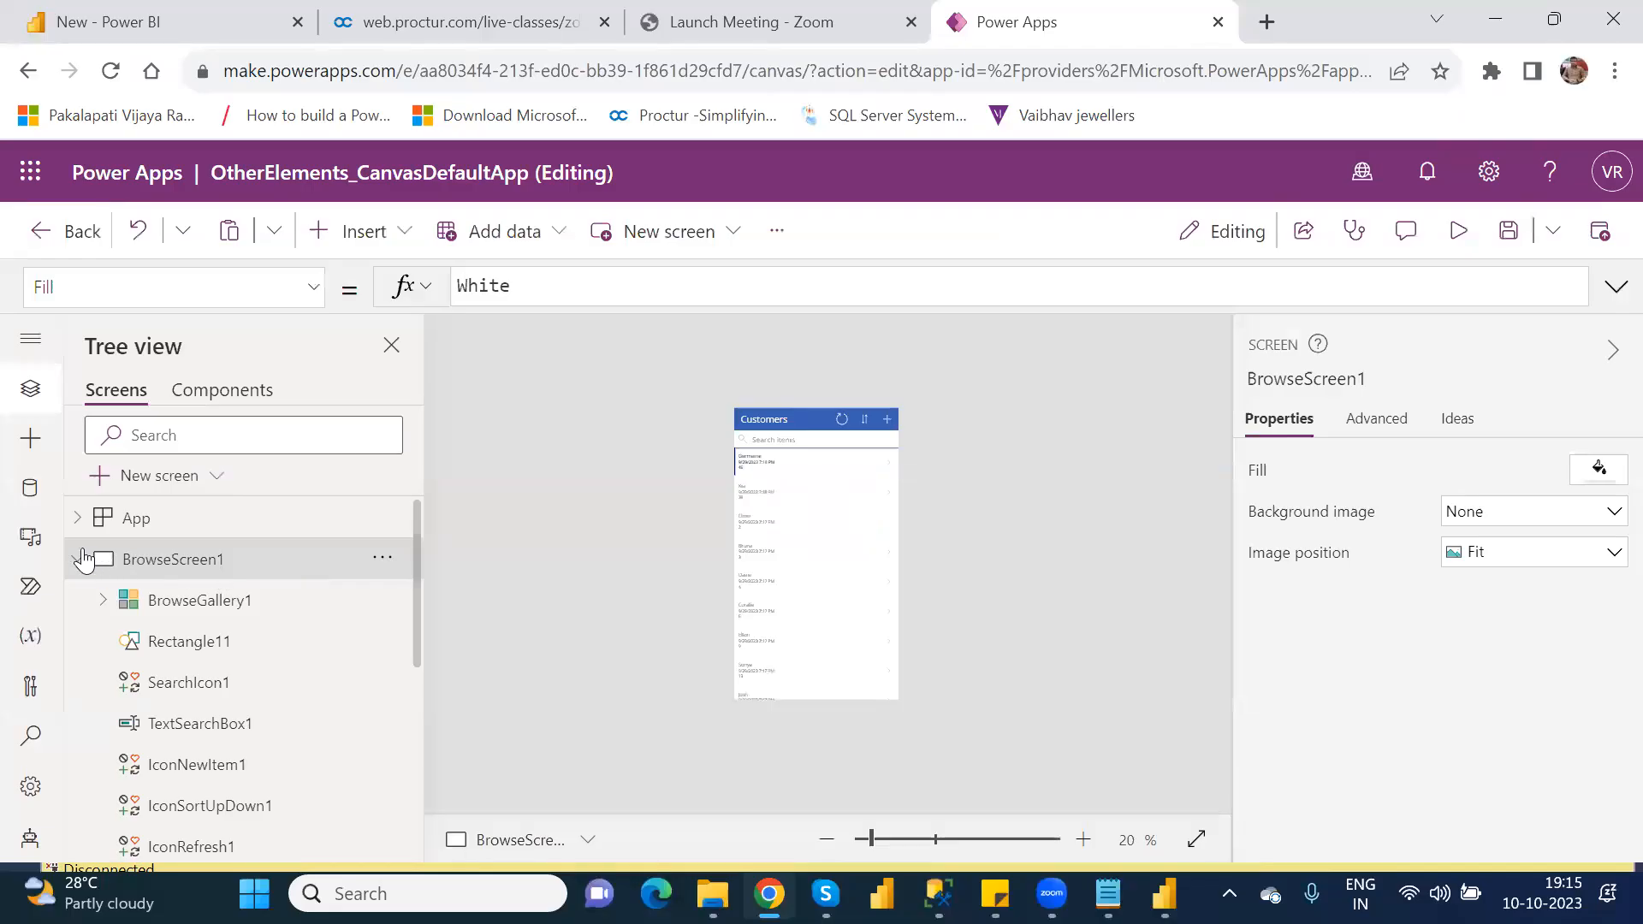
left_click(79, 559)
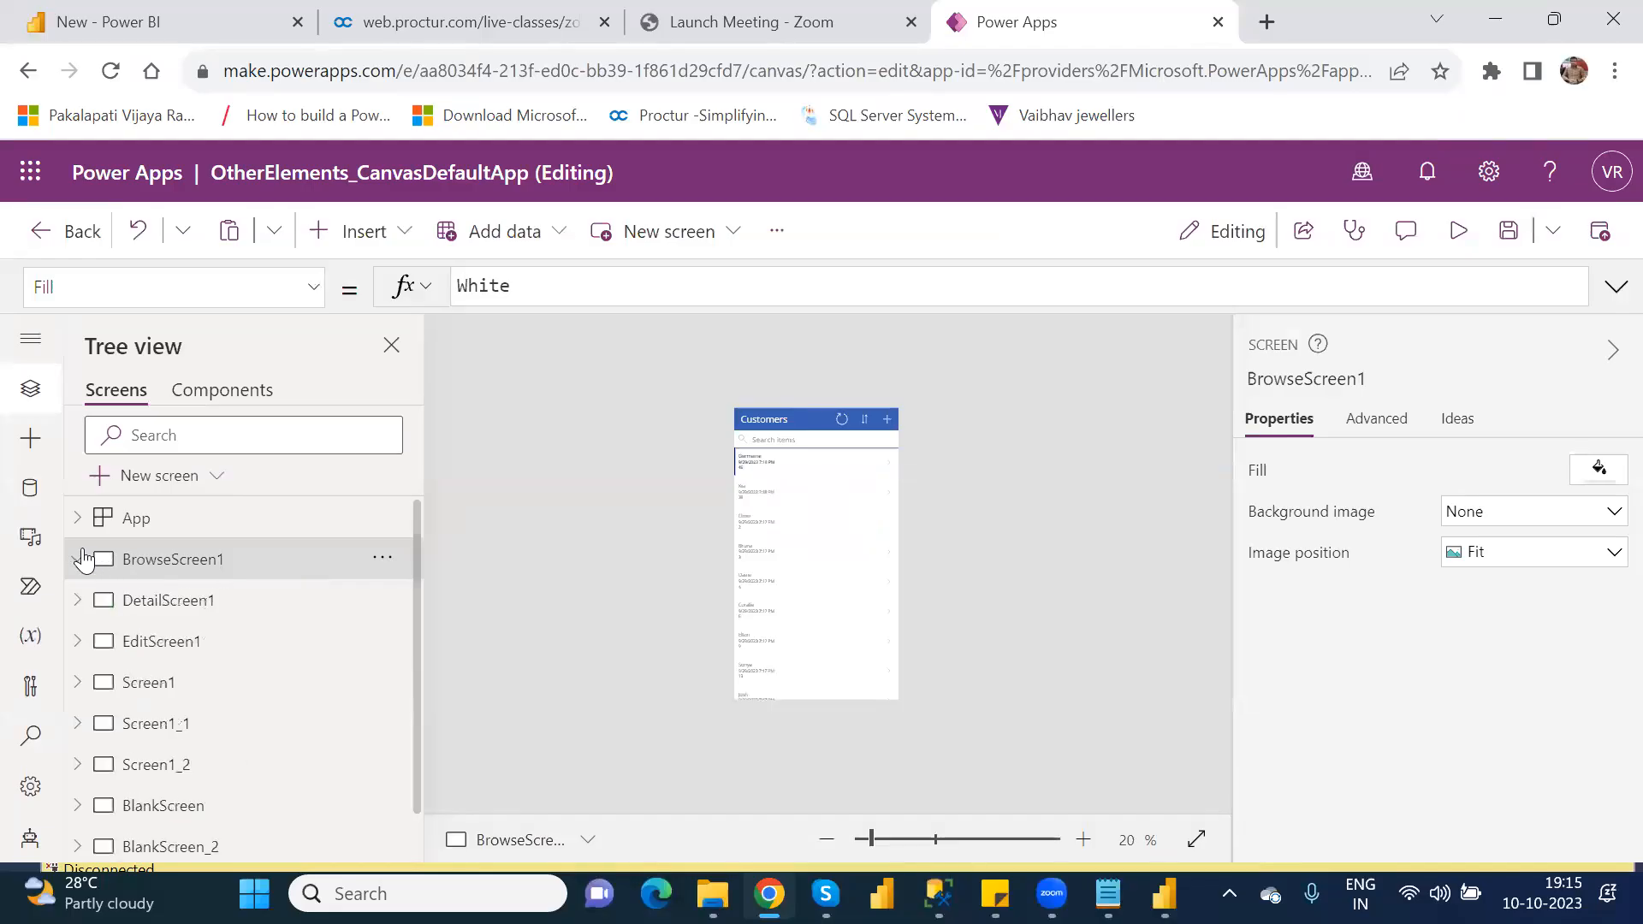
left_click(189, 846)
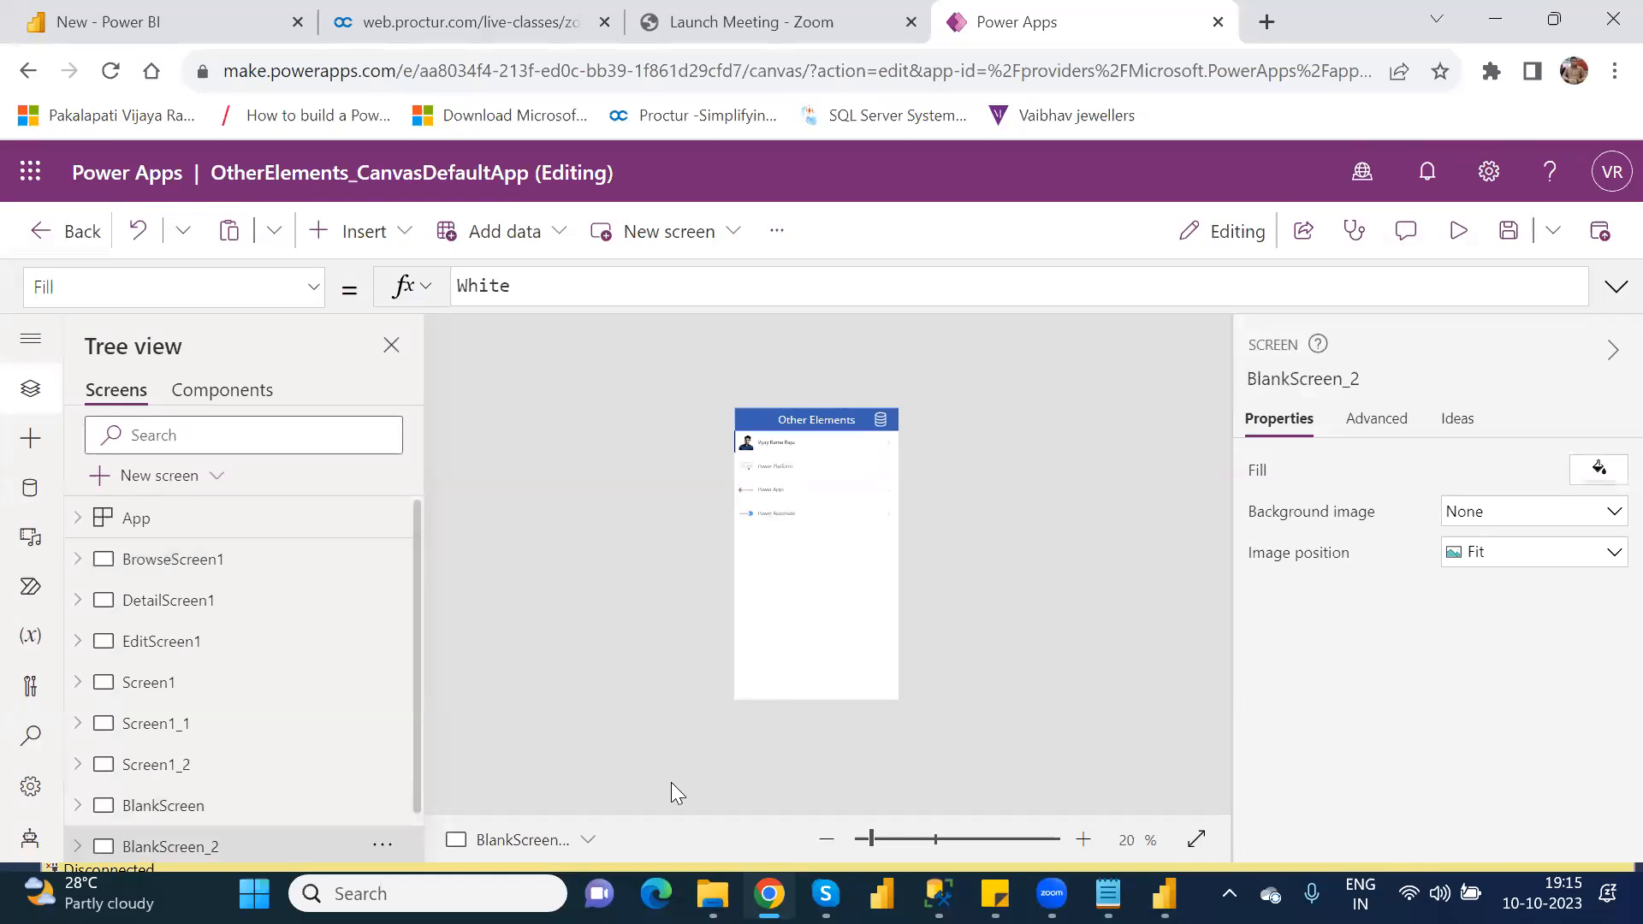
left_click(904, 839)
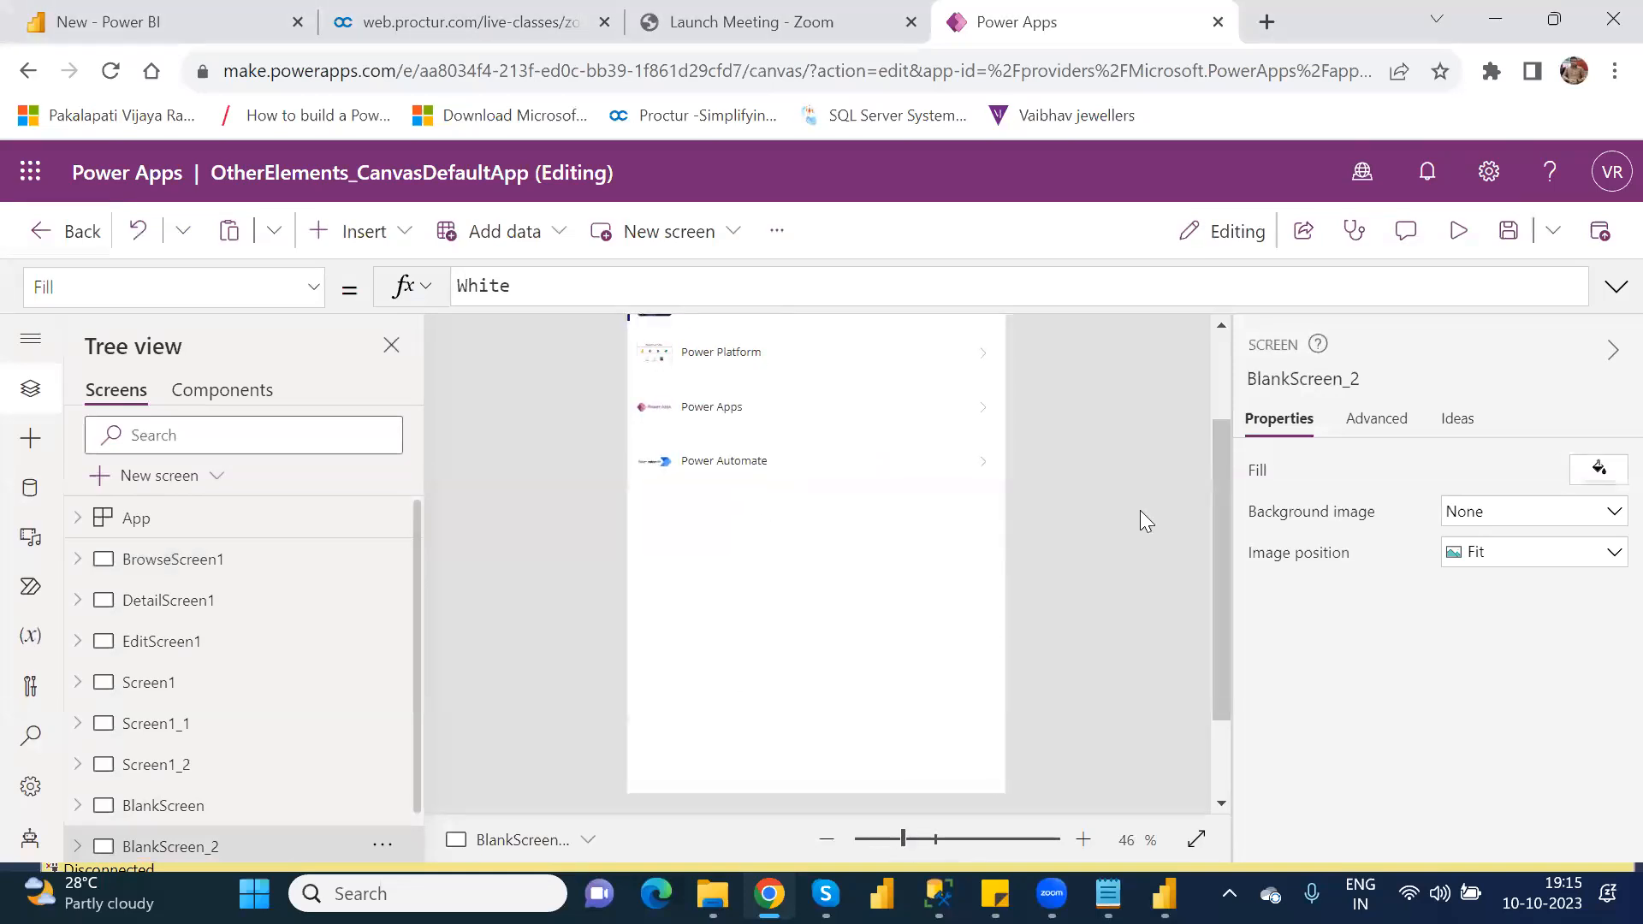
scroll(1225, 358, "up", 2)
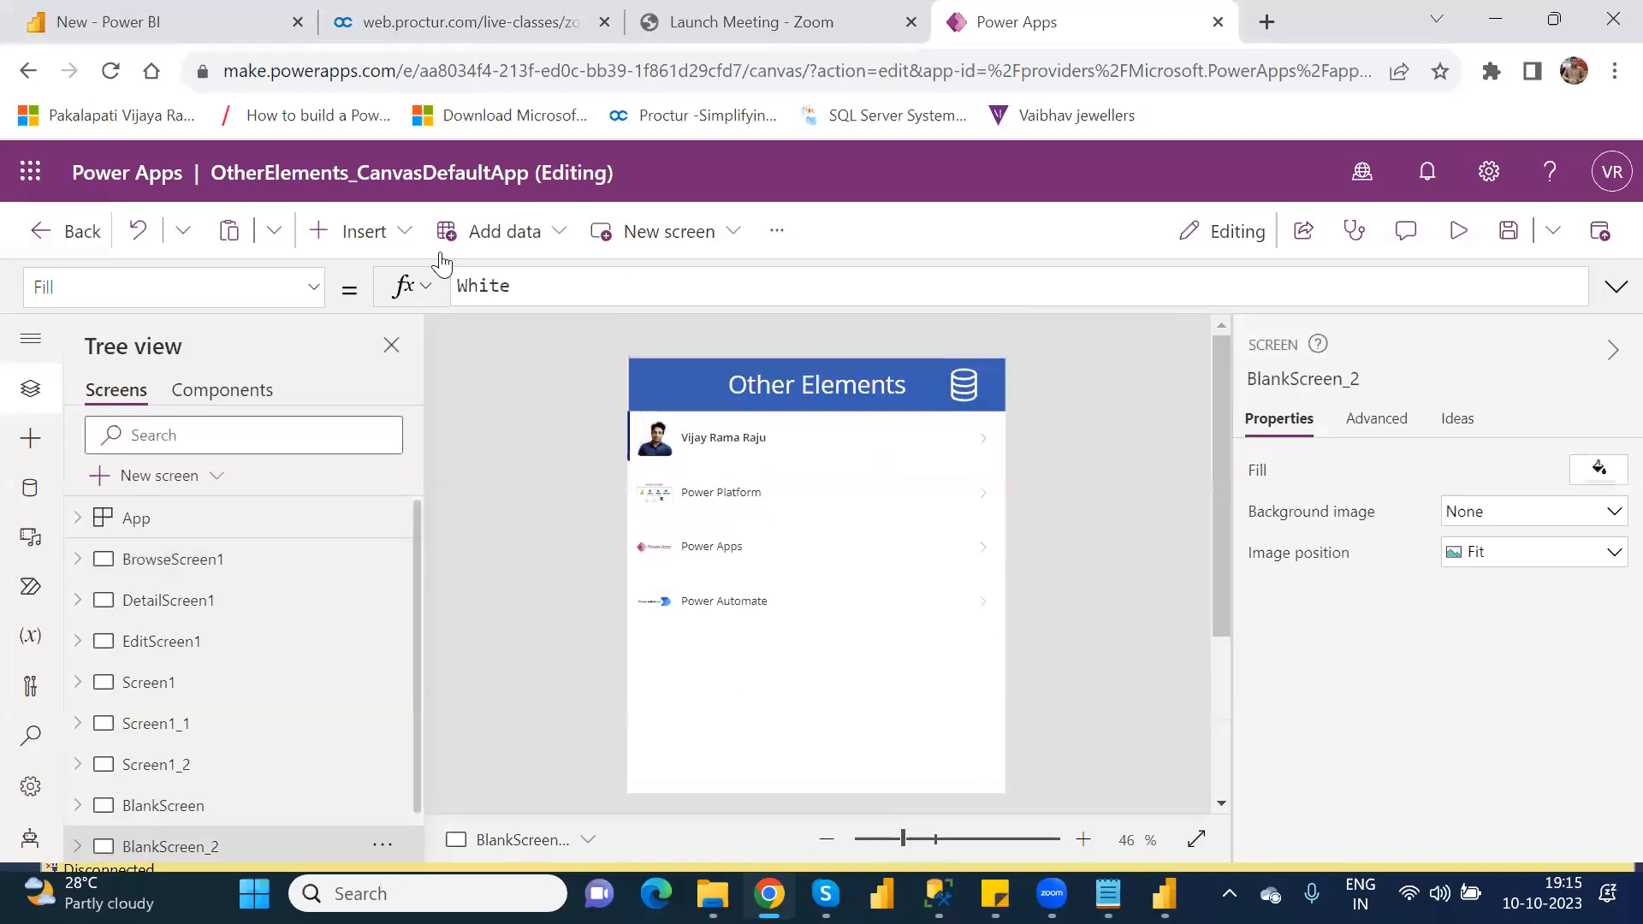
left_click(375, 239)
type("powe")
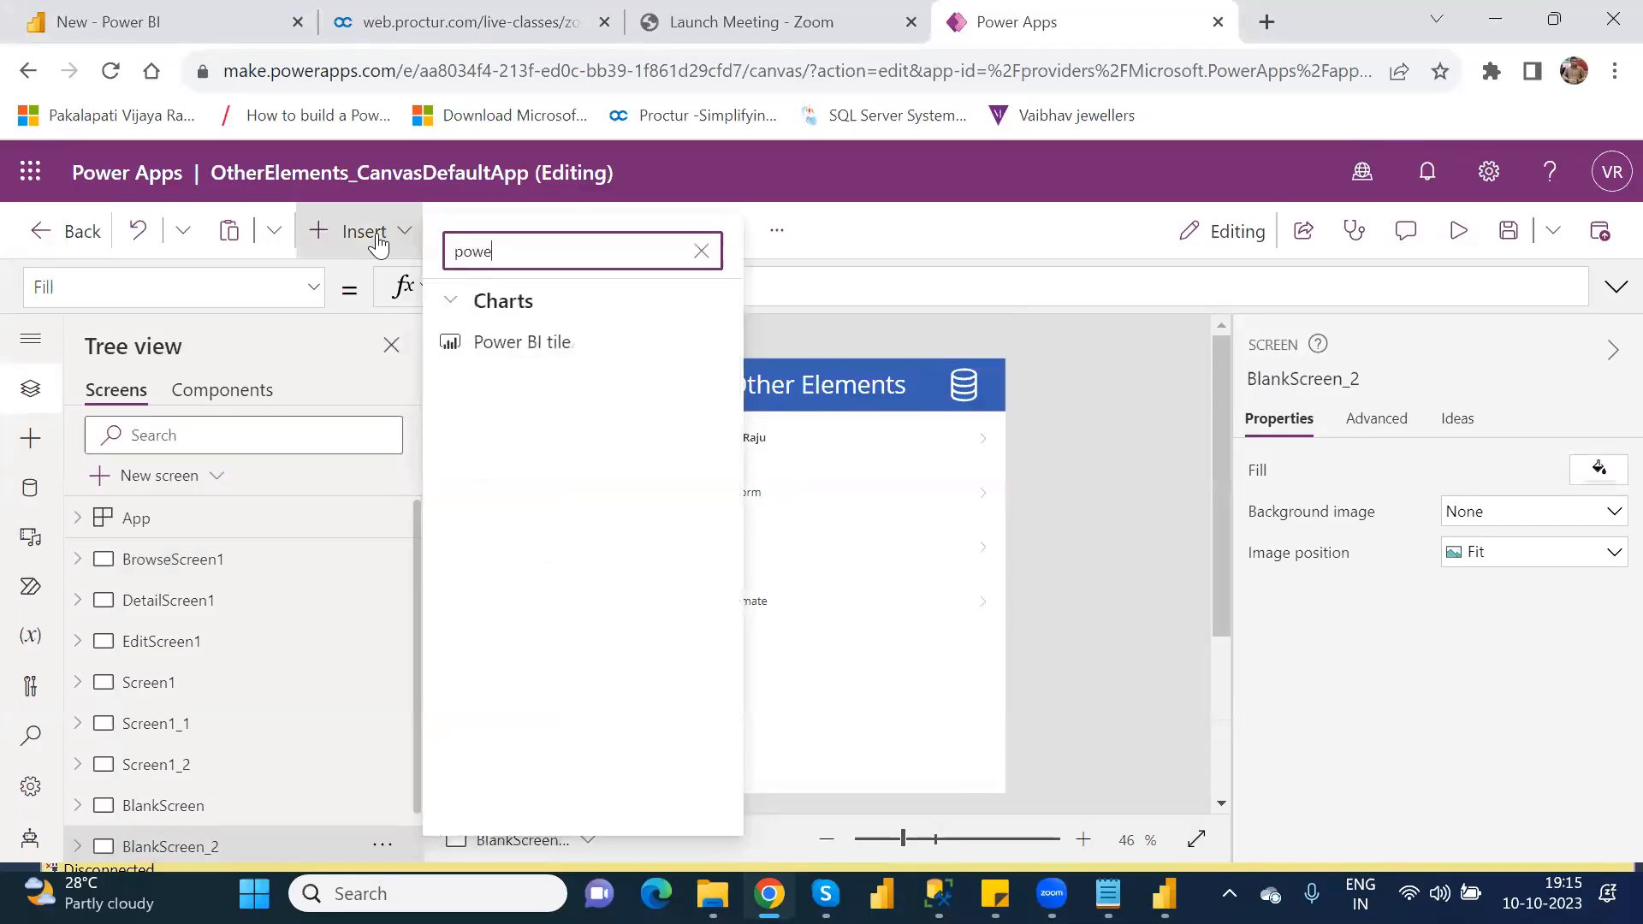
left_click(555, 345)
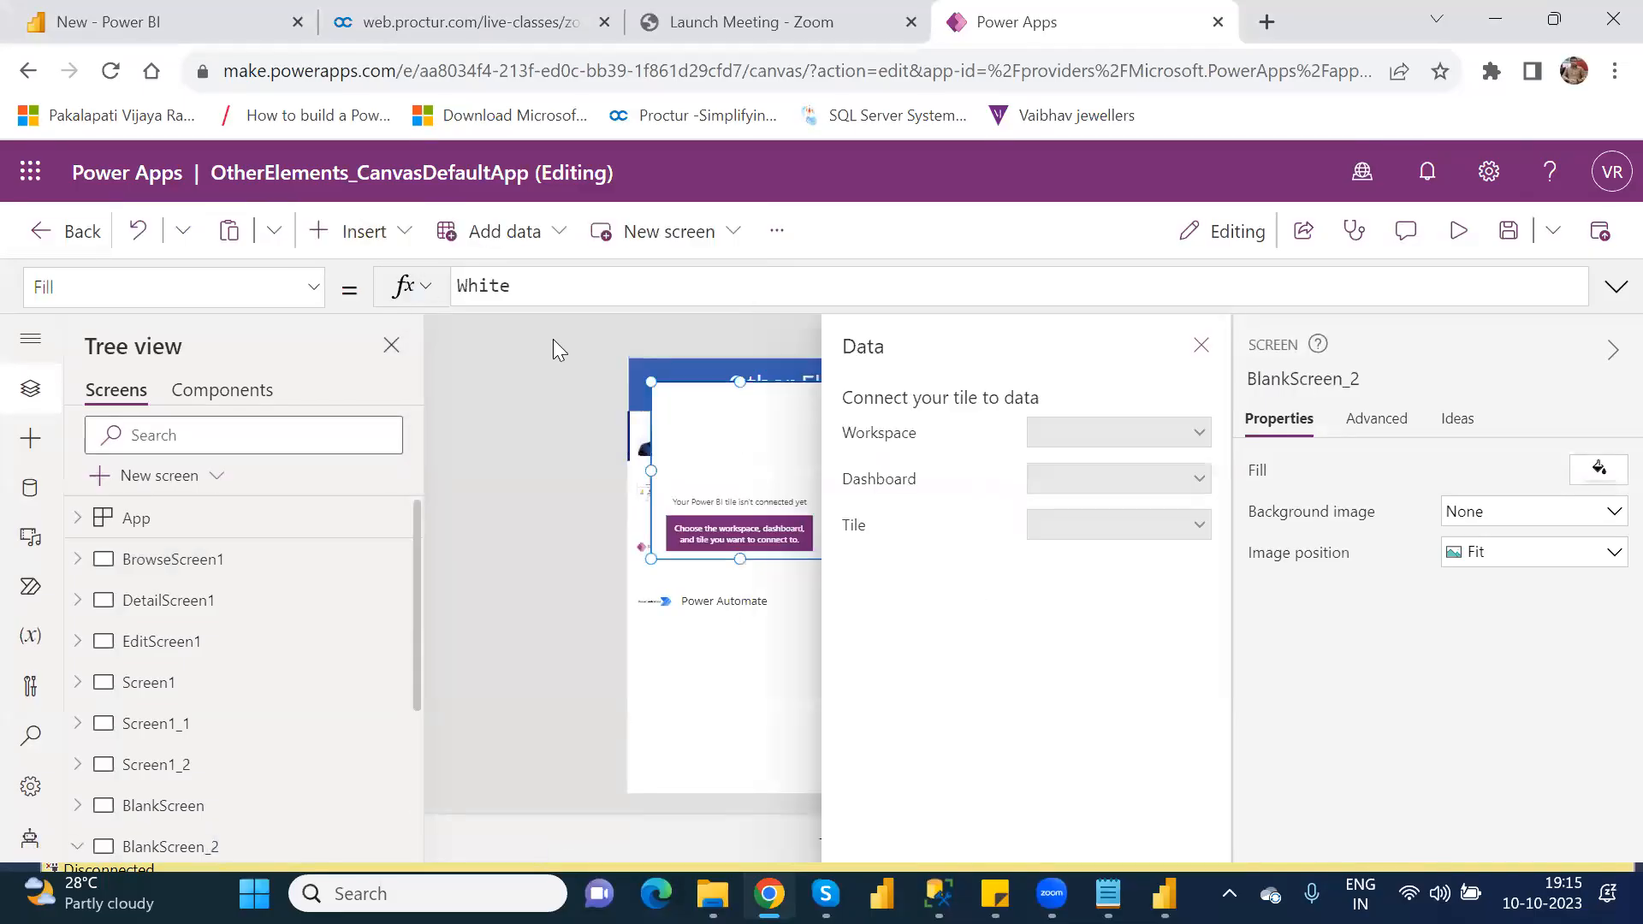
Step: Connect the Power BI tile to the Testing_Workspace workspace, the New dashboard and the Product wise Total Profit tile
left_click(1131, 434)
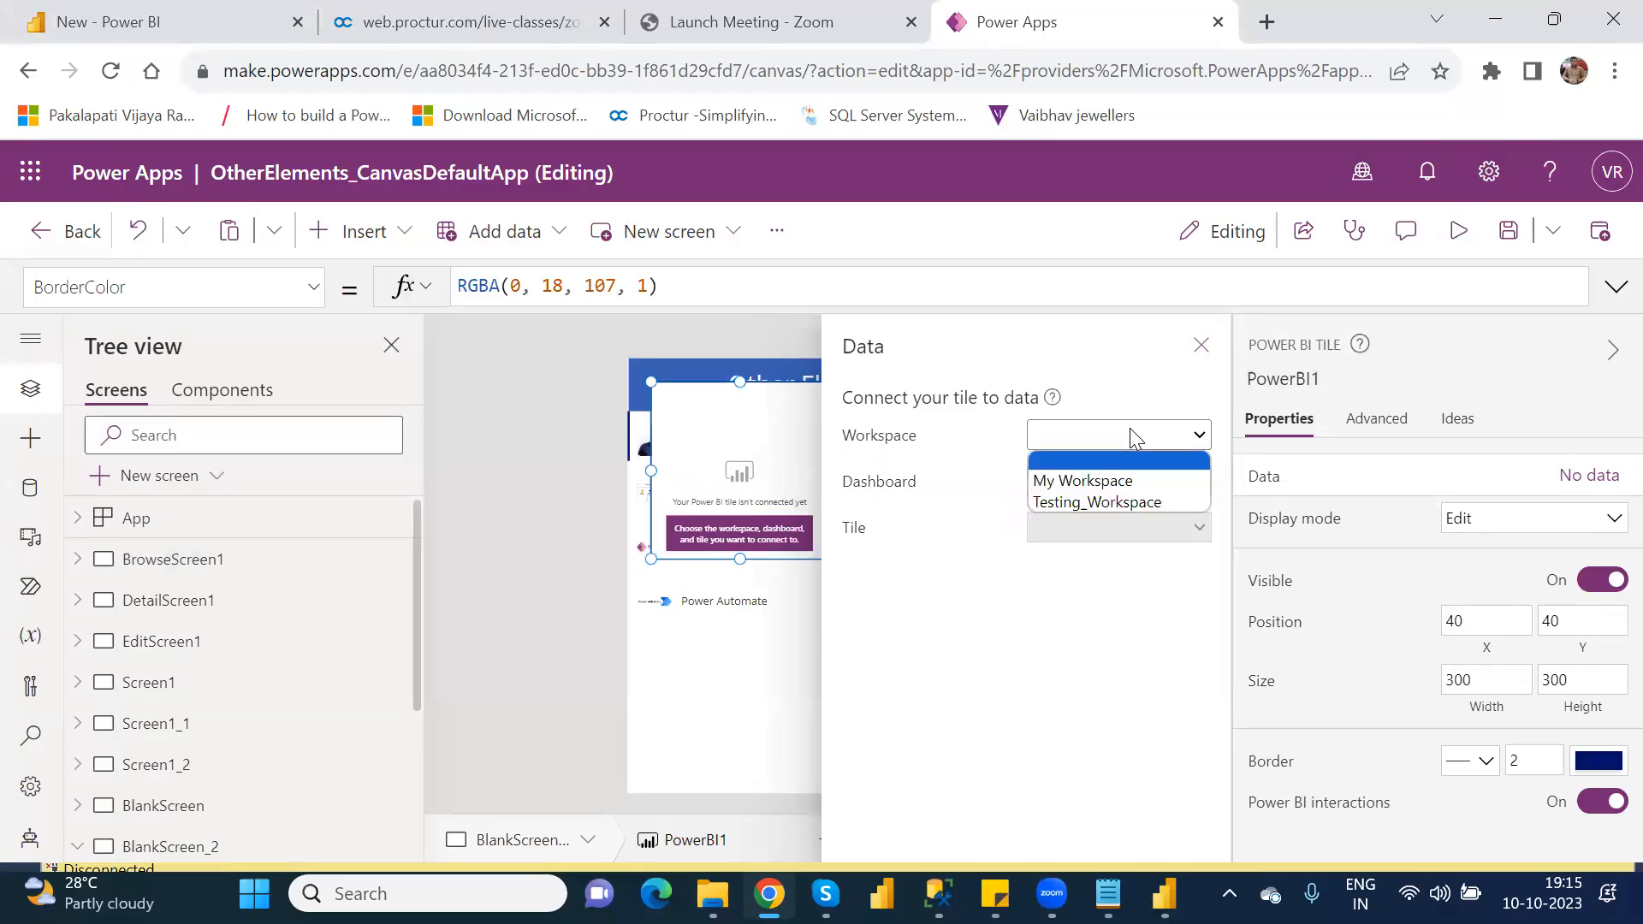
left_click(1130, 496)
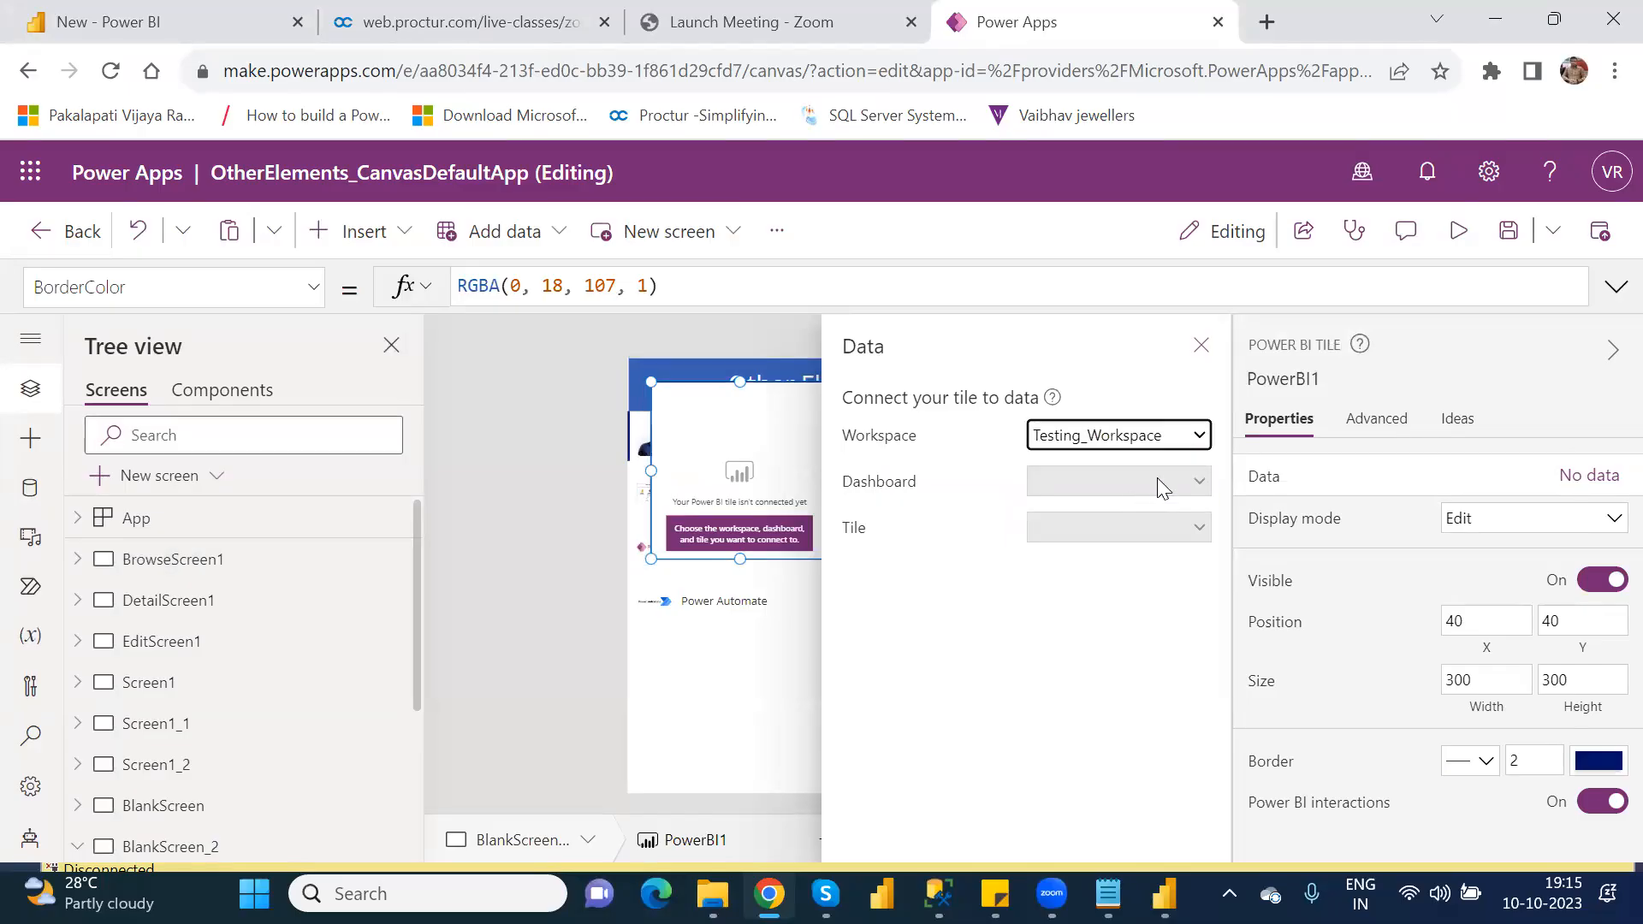
left_click(1159, 483)
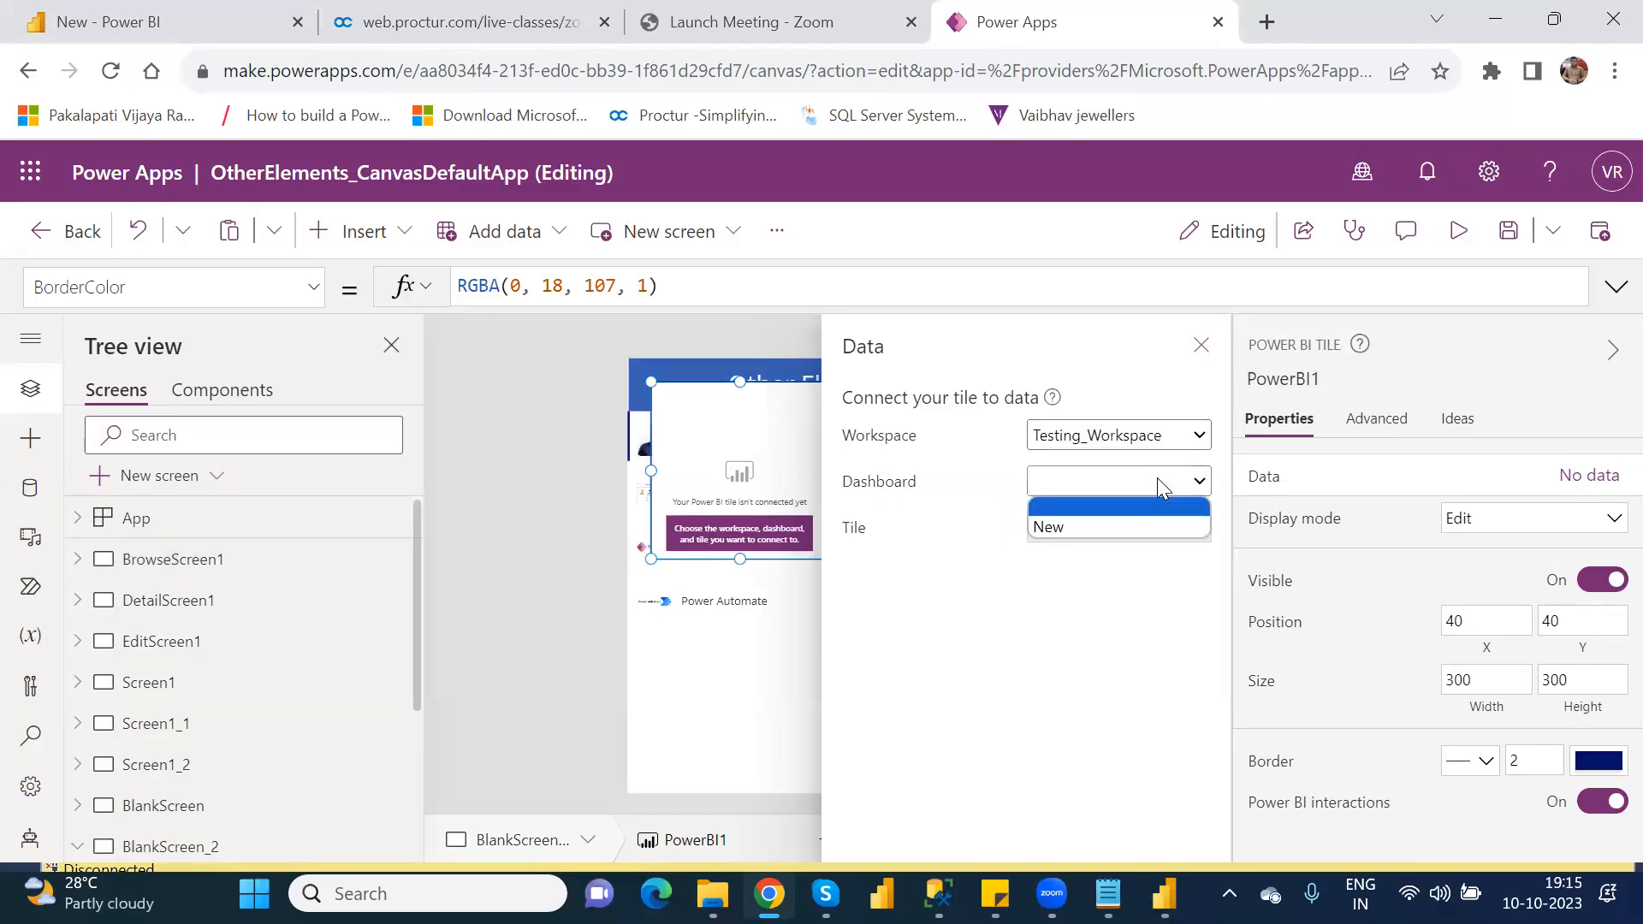
left_click(1120, 522)
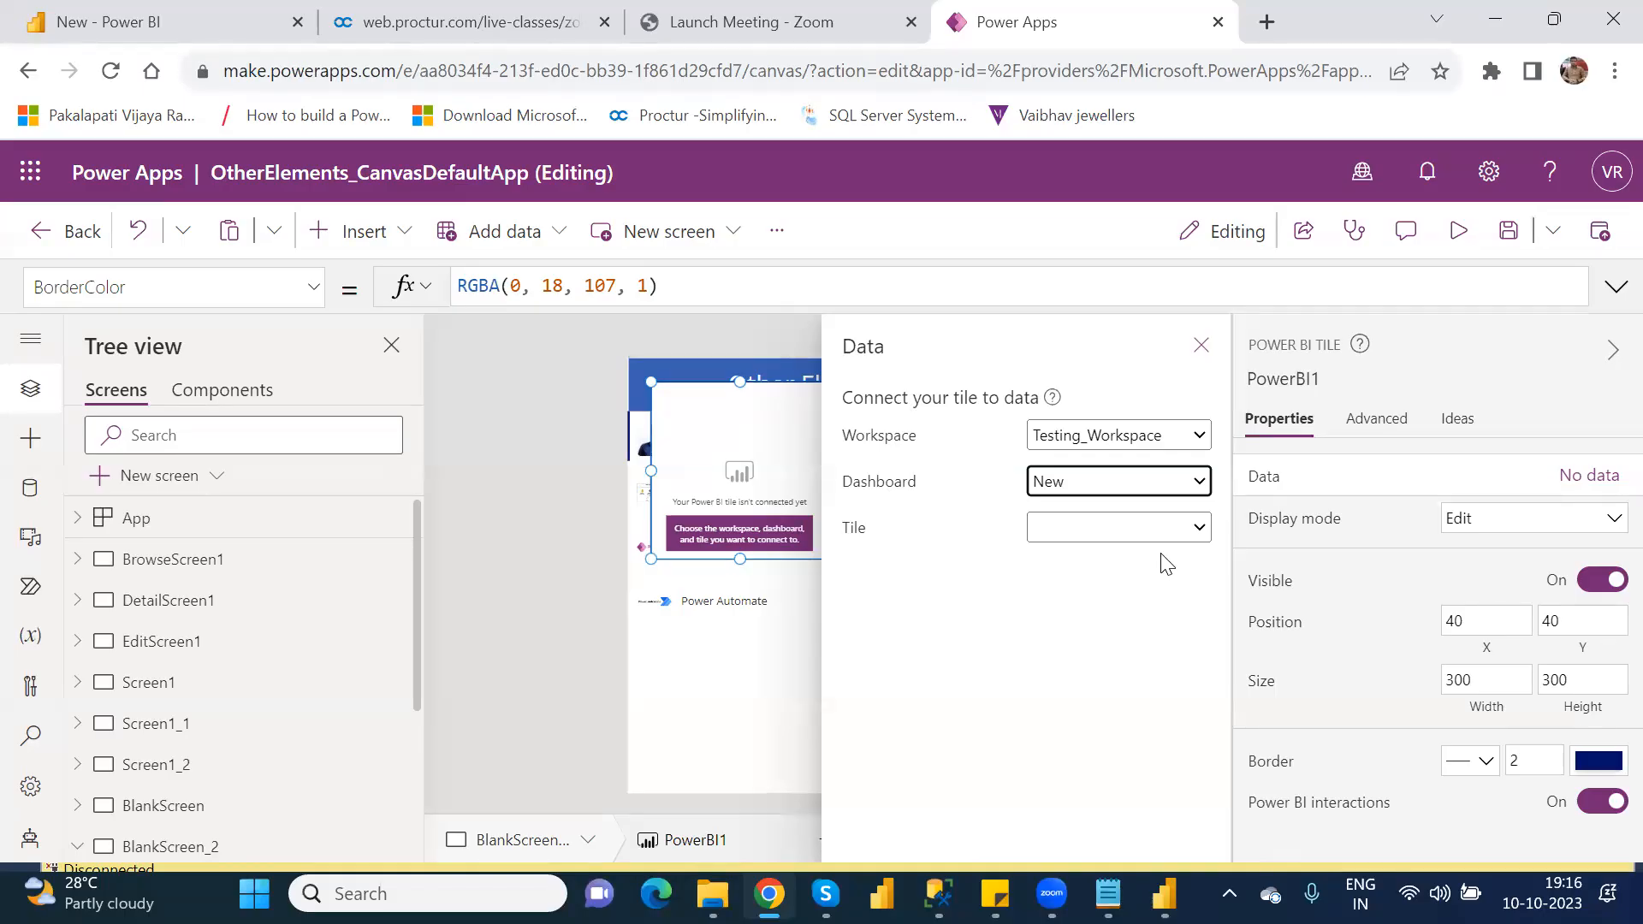
left_click(1201, 528)
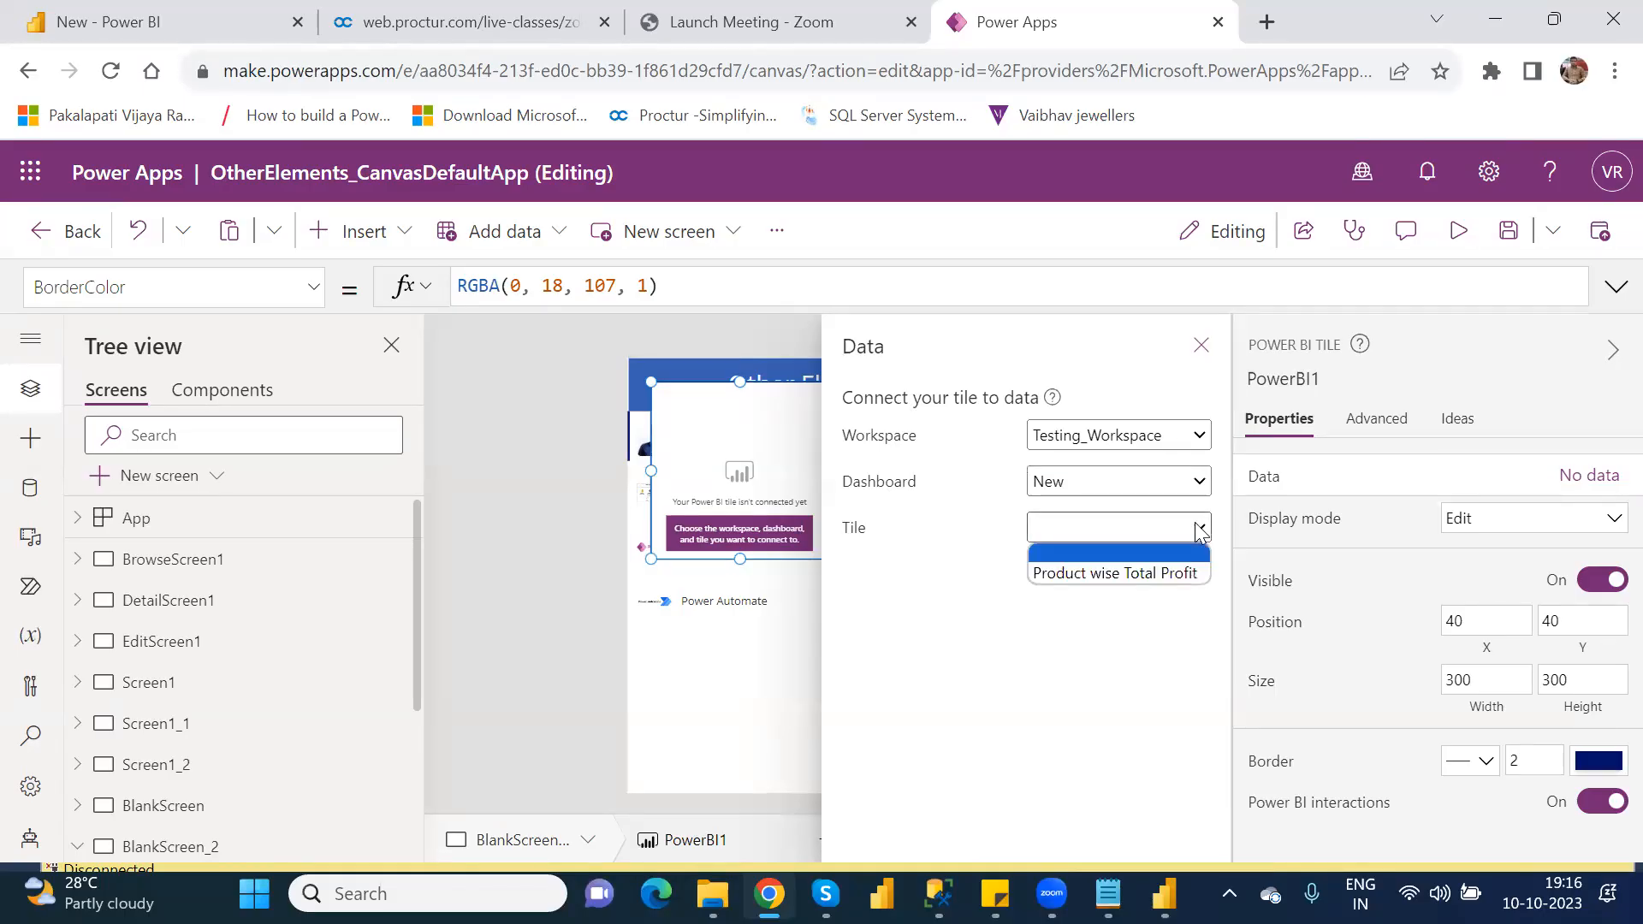
left_click(1160, 574)
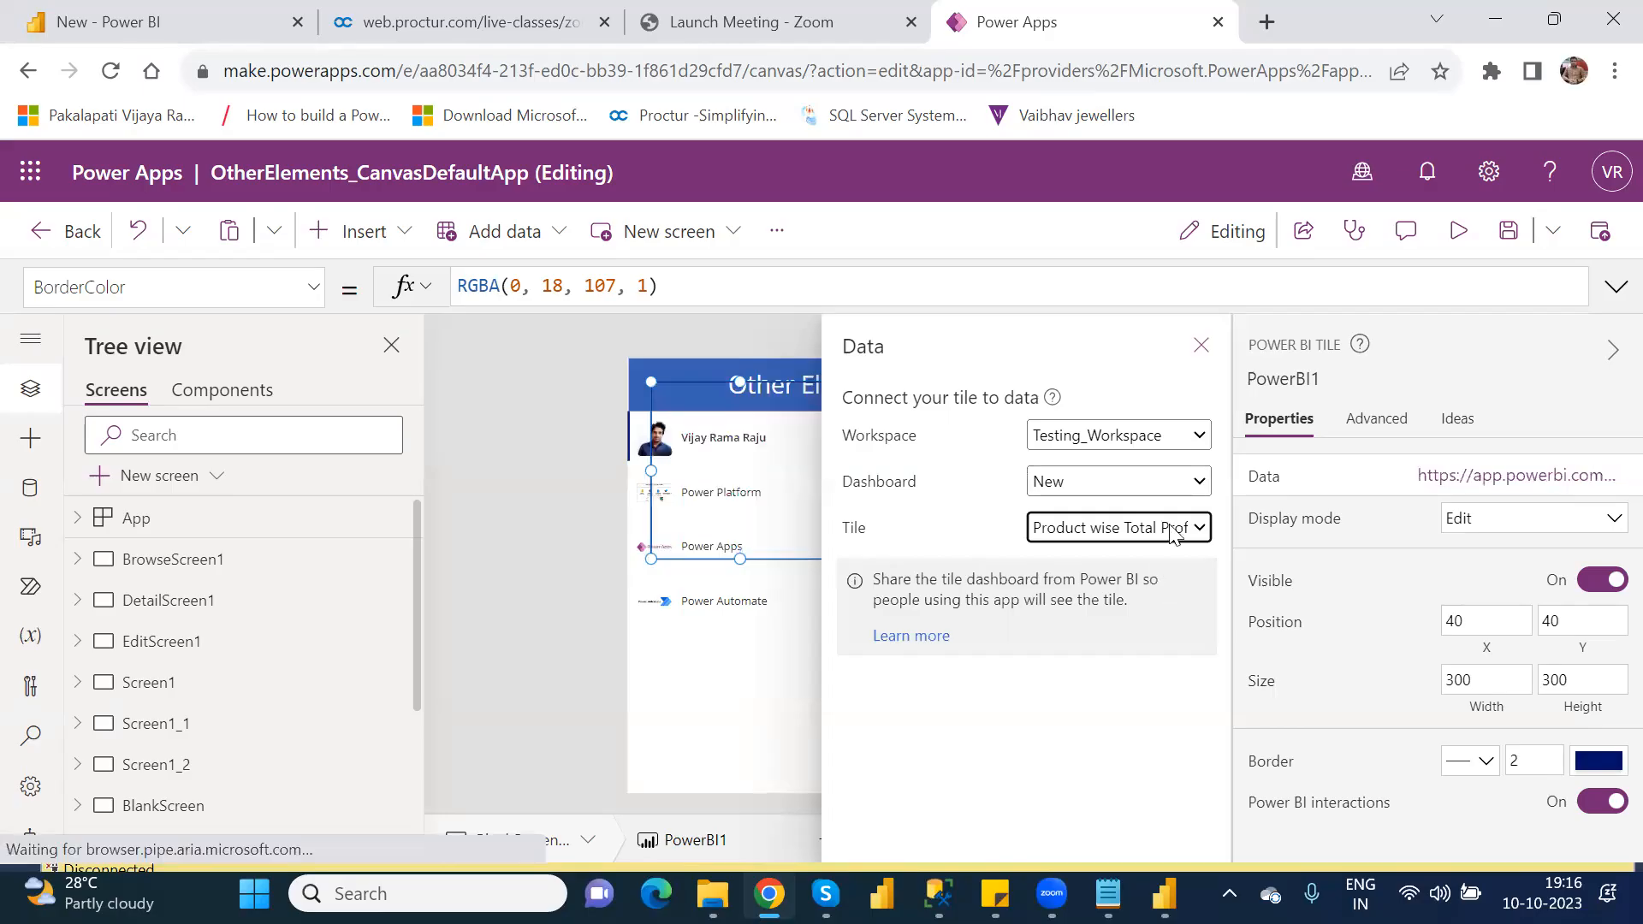
left_click(1200, 351)
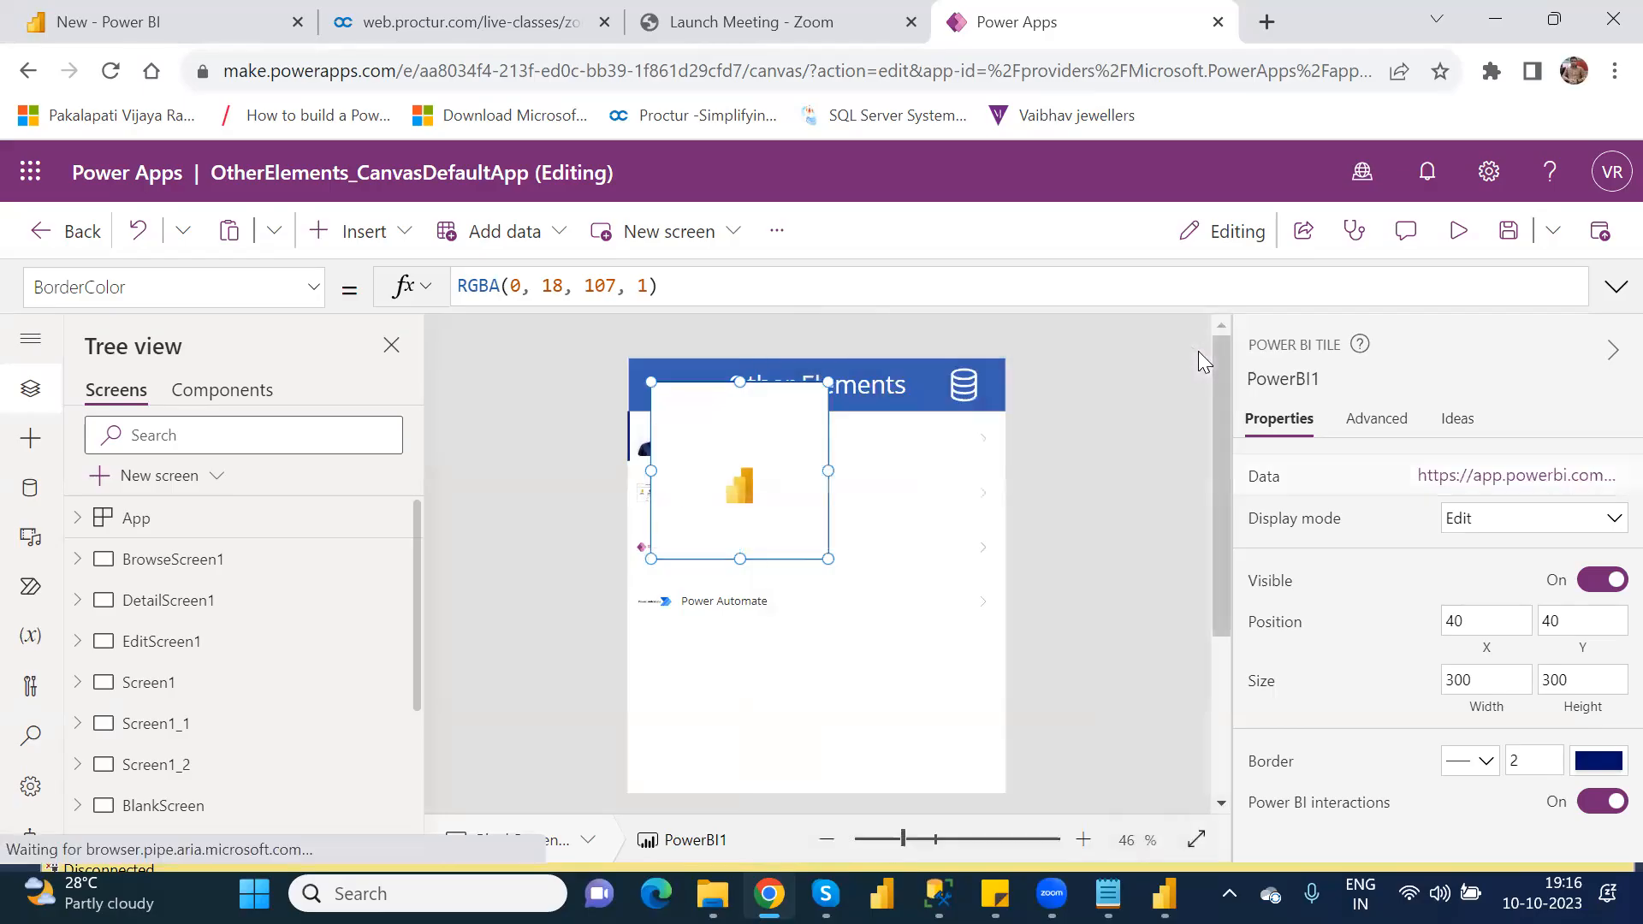
Step: Move the Power BI tile directly below the gallery at about X 2, Y 437 and widen it to about 638
left_click_drag(795, 407, 761, 646)
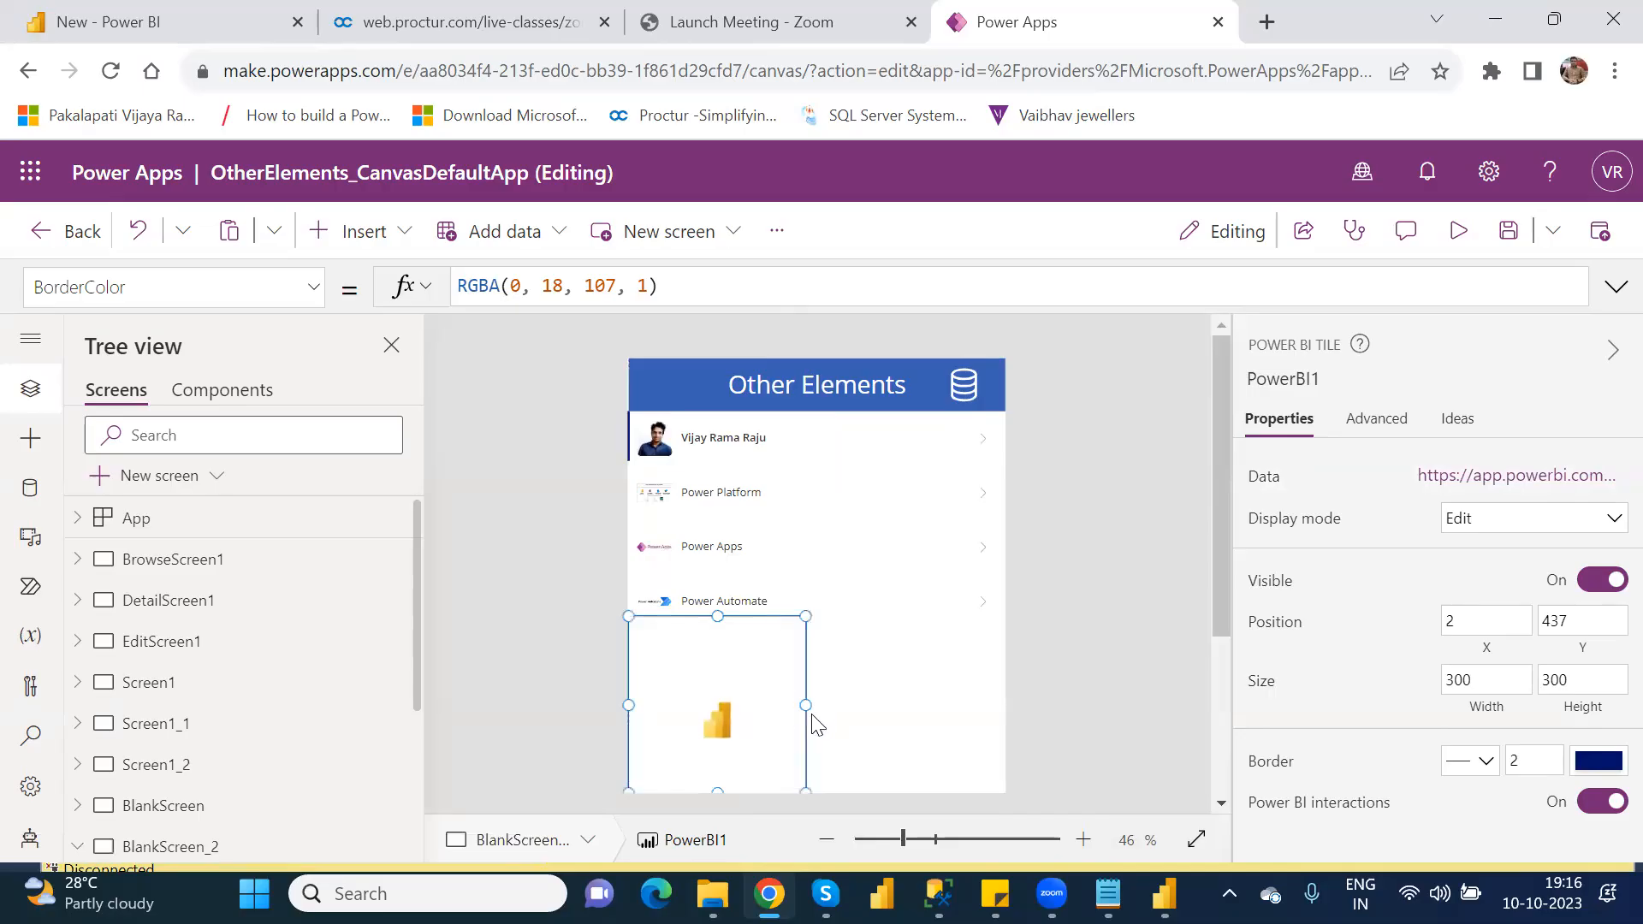
left_click_drag(801, 706, 995, 702)
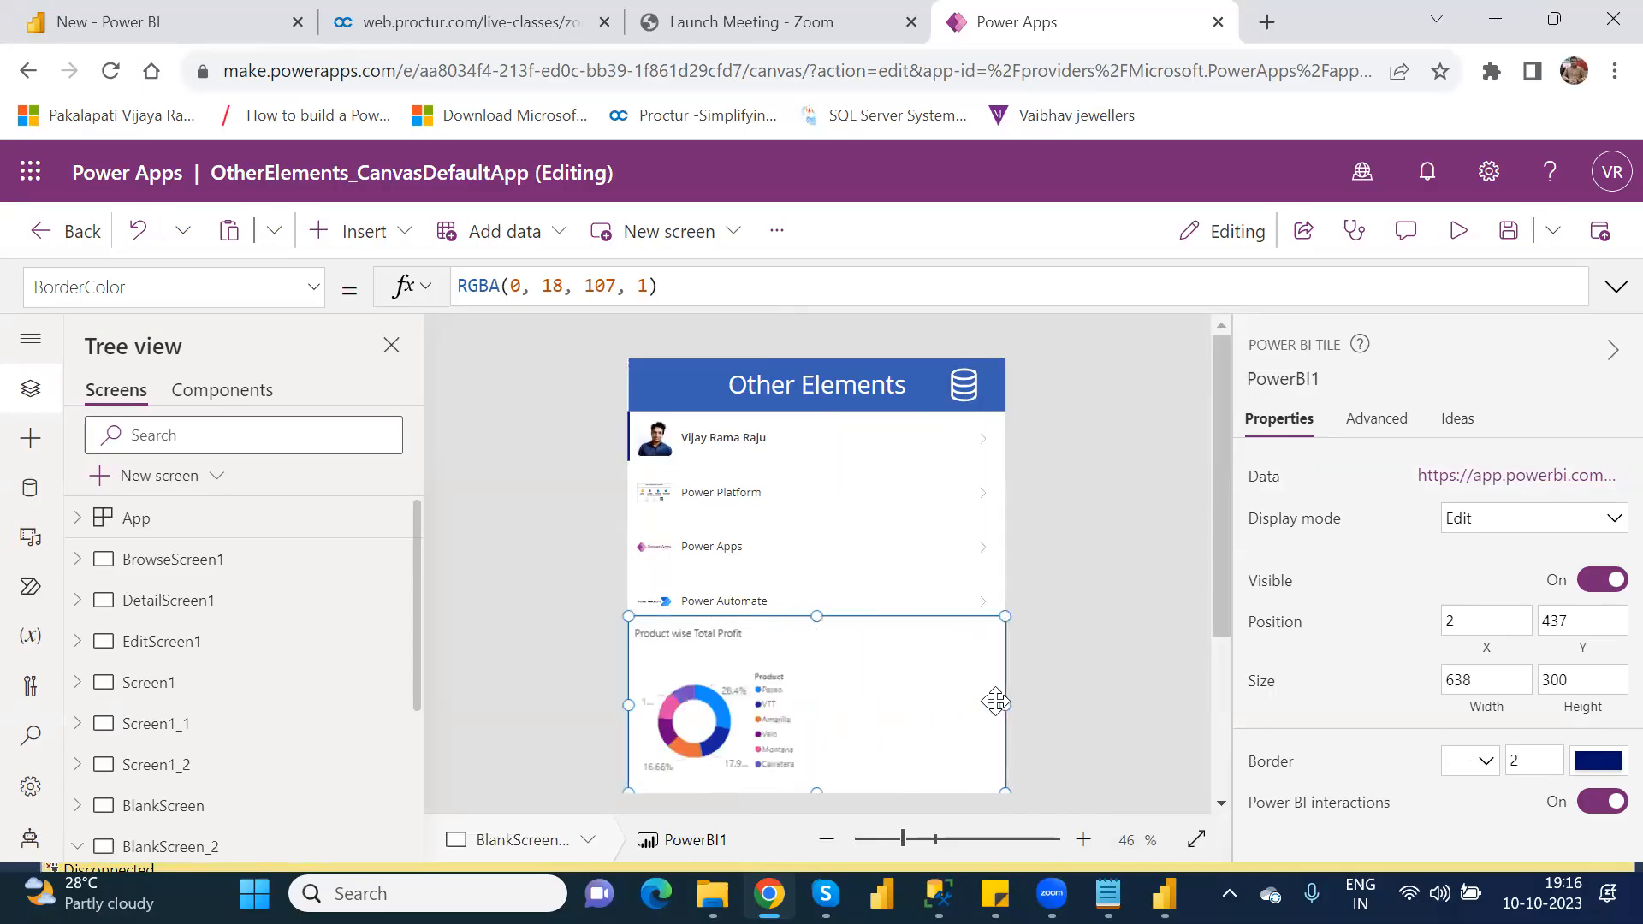
Step: Preview the app and open the xyz source report from the Power BI tile, closing it before it loads
left_click(1460, 231)
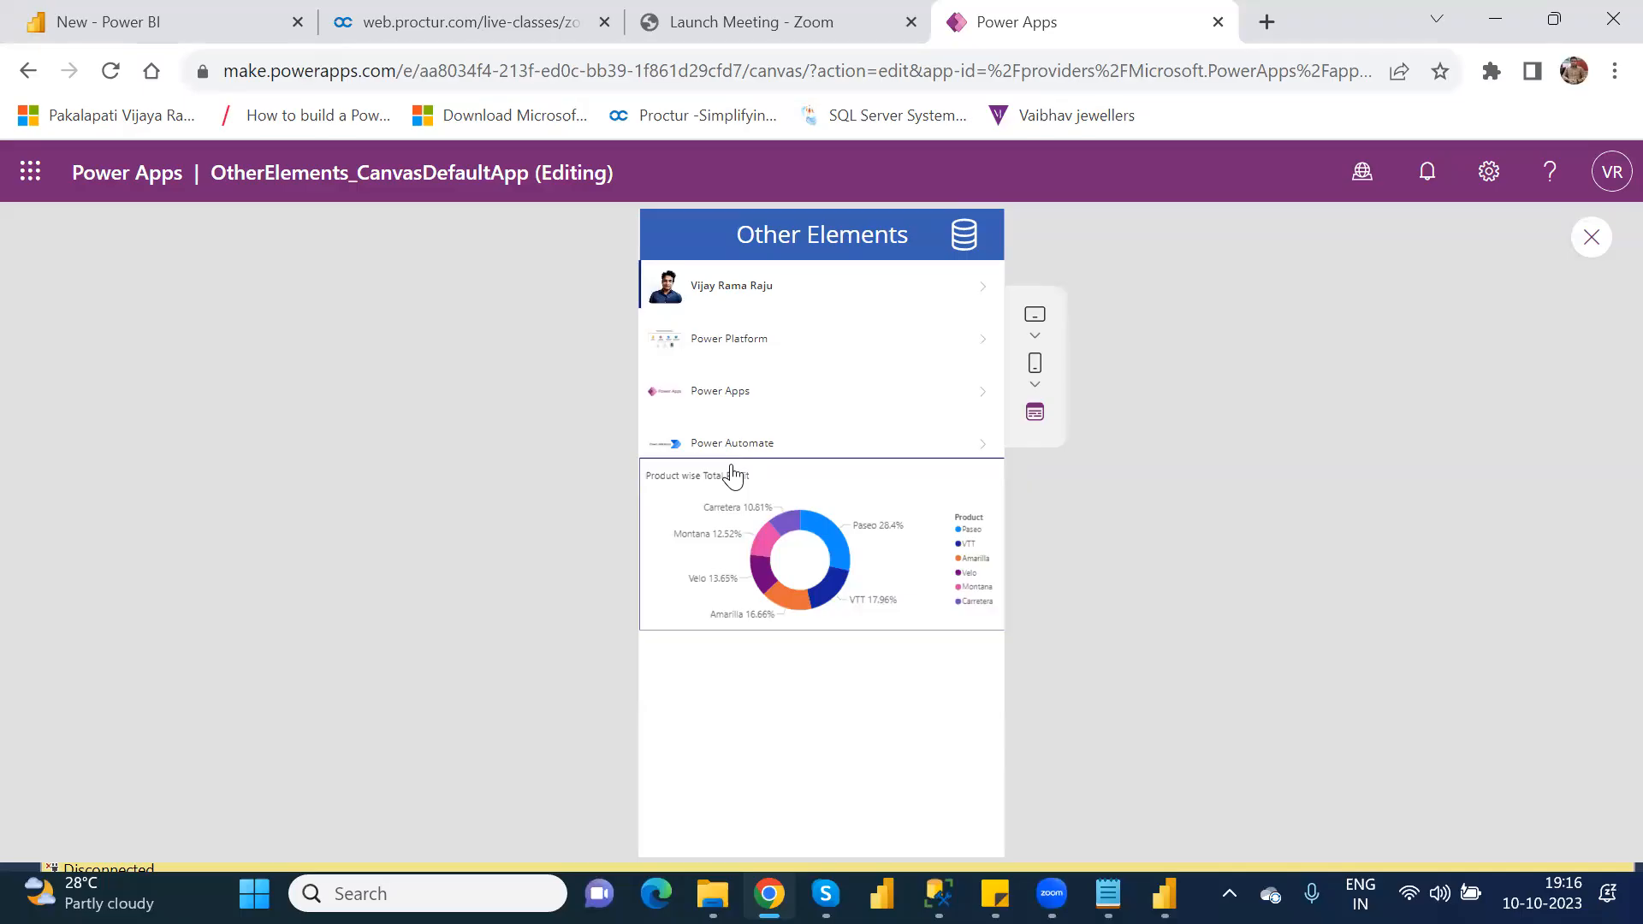
left_click(814, 524)
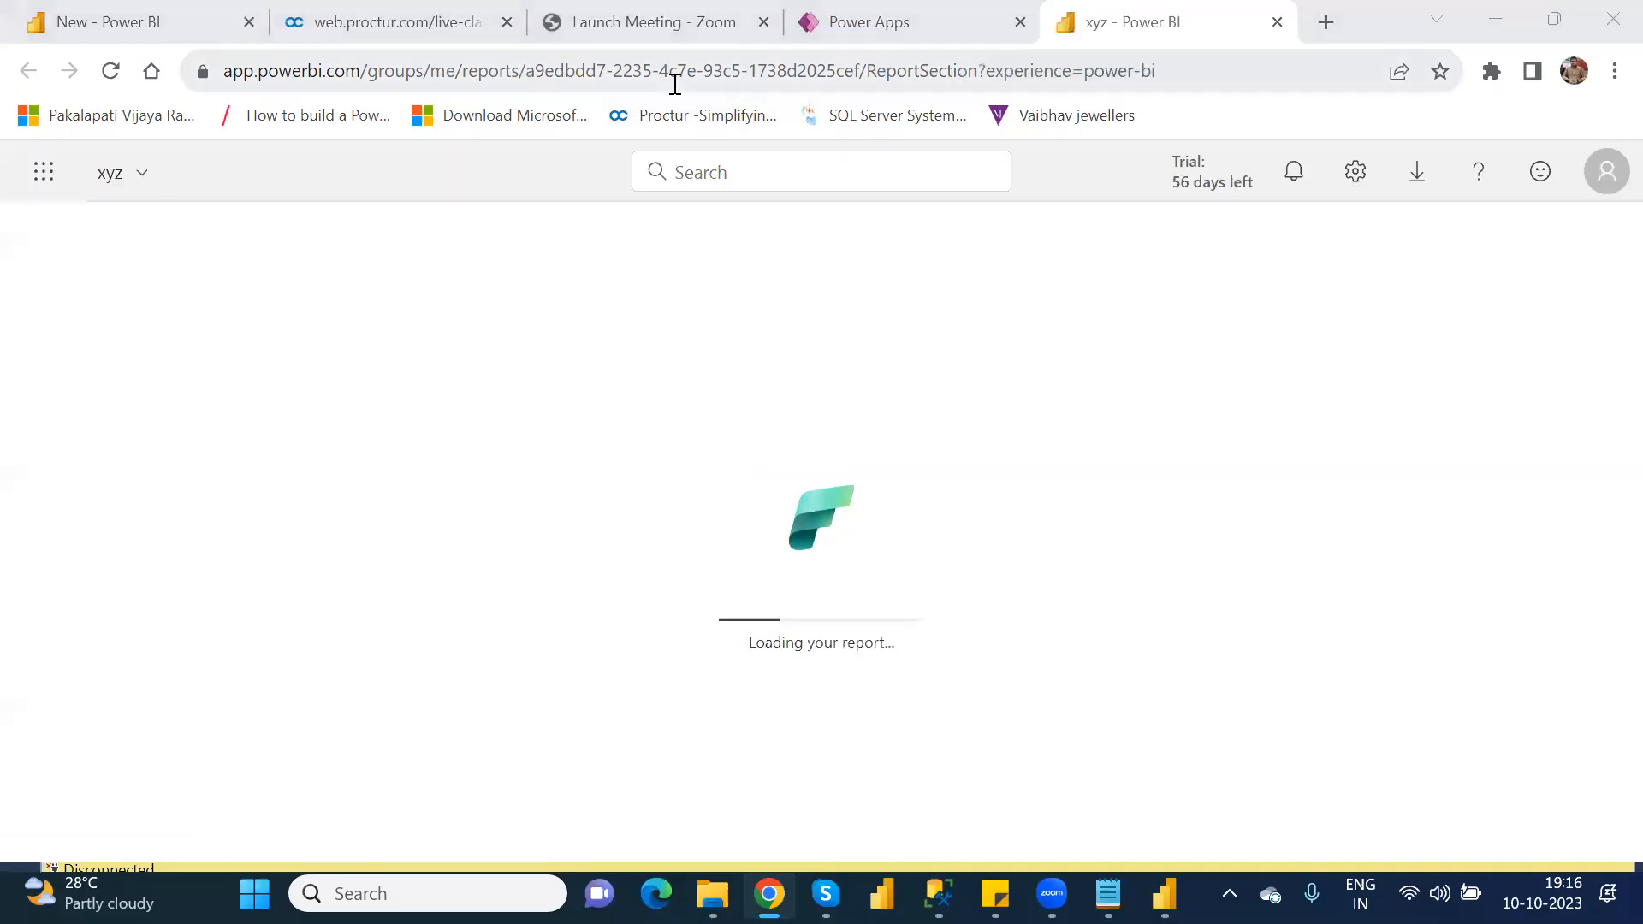
left_click(1276, 22)
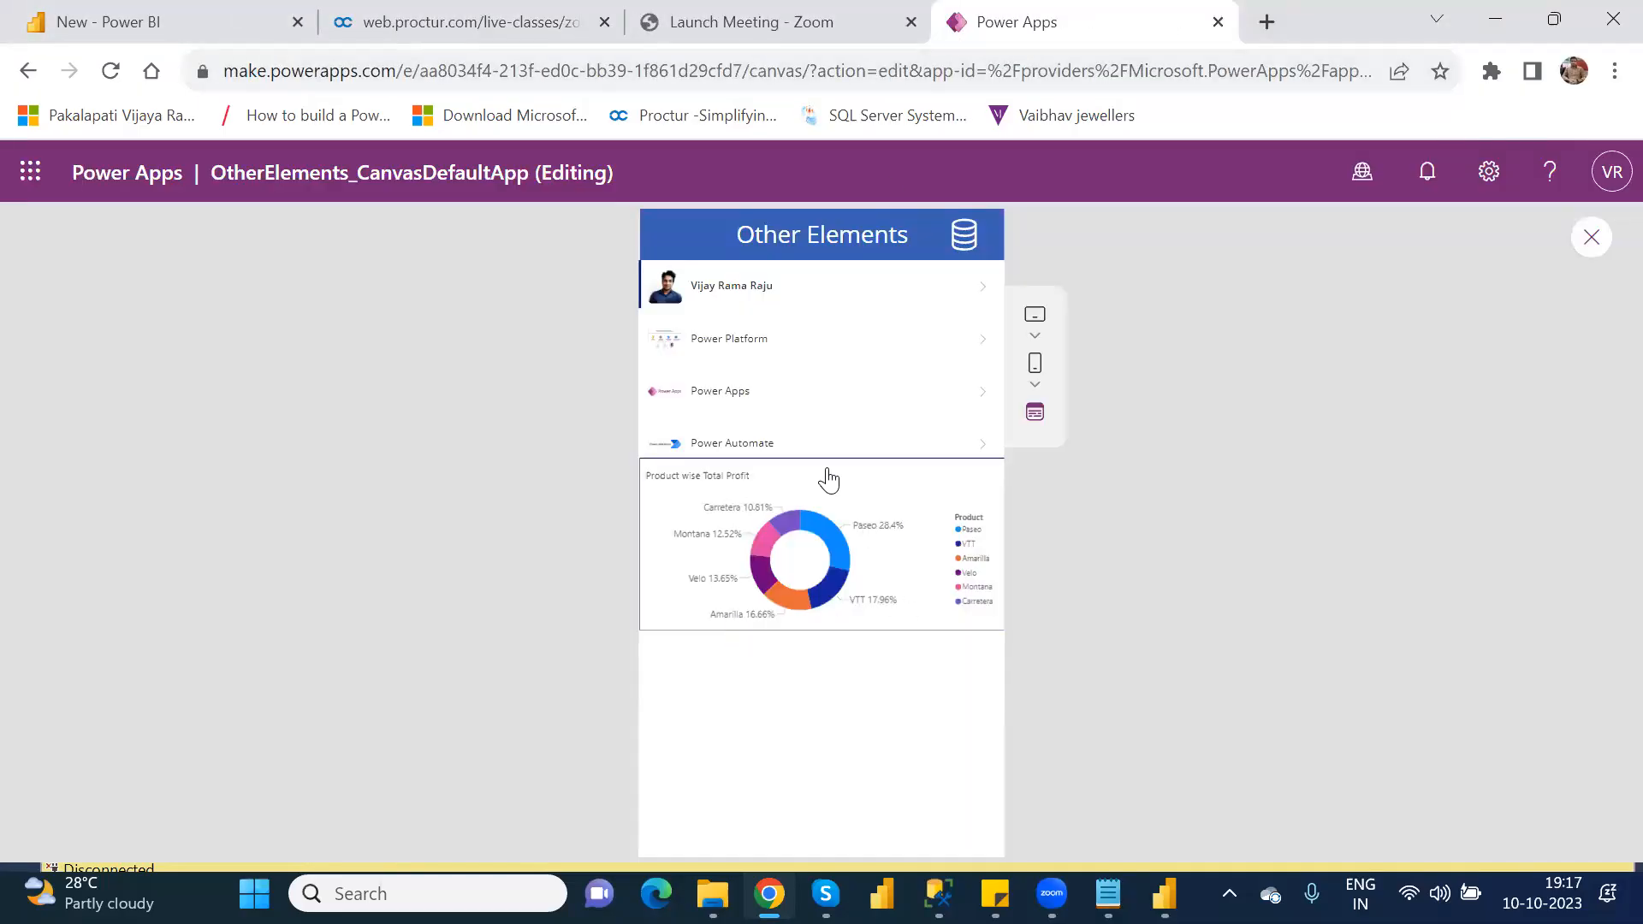
Step: Open the tile's source report again, highlight and clear the Carretera segment in the donut chart, and return to the app editor
left_click(789, 512)
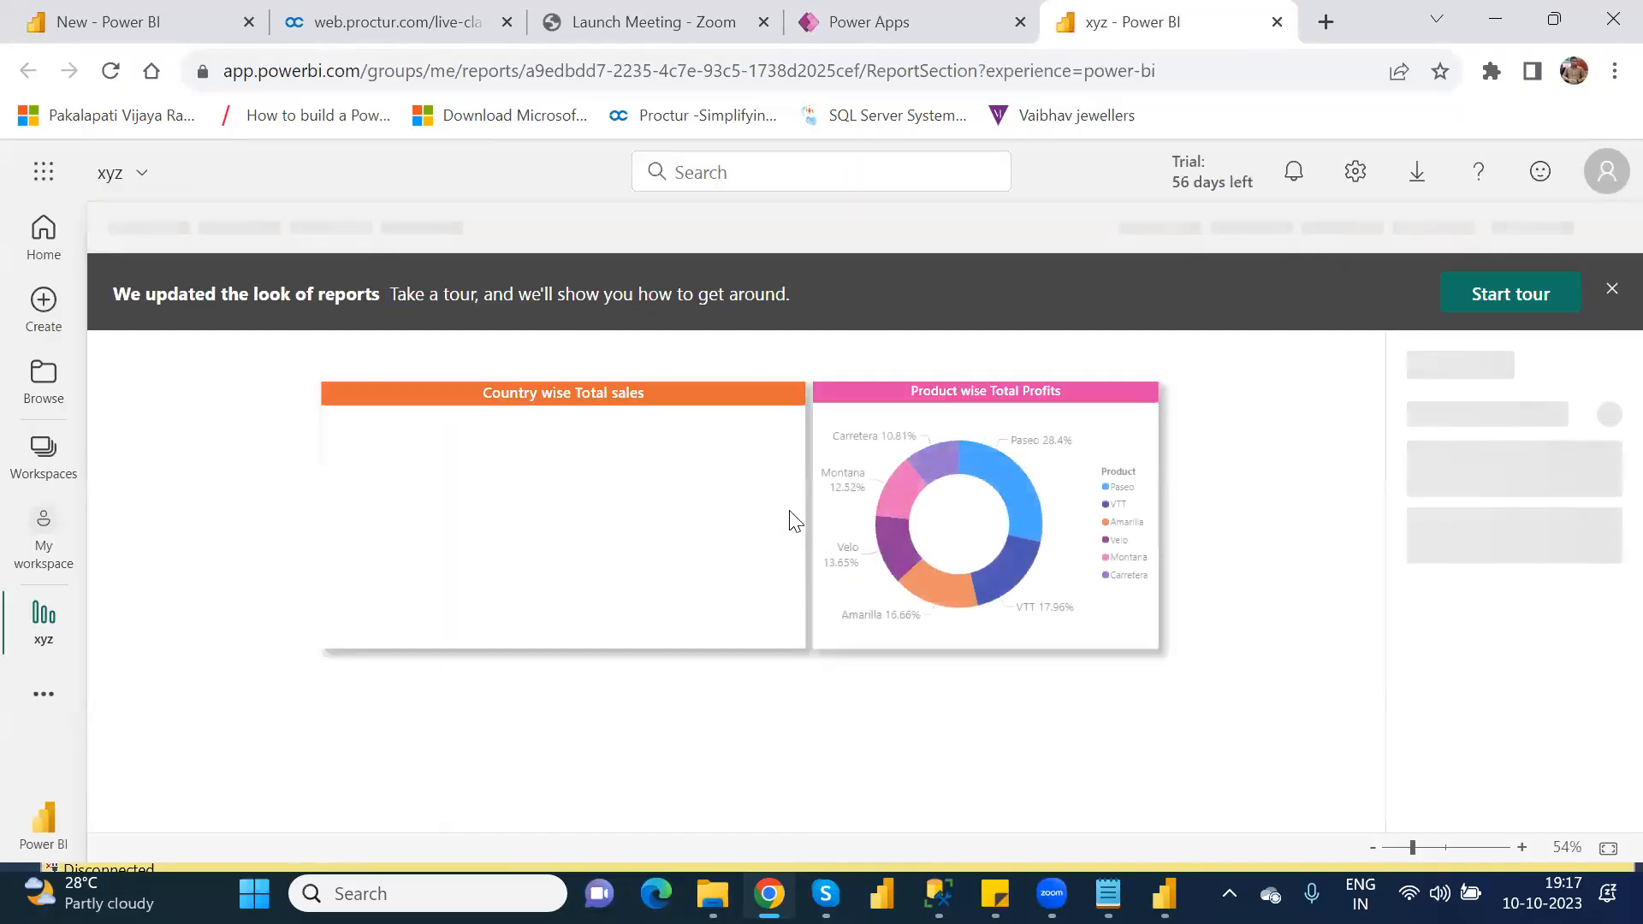
left_click(938, 463)
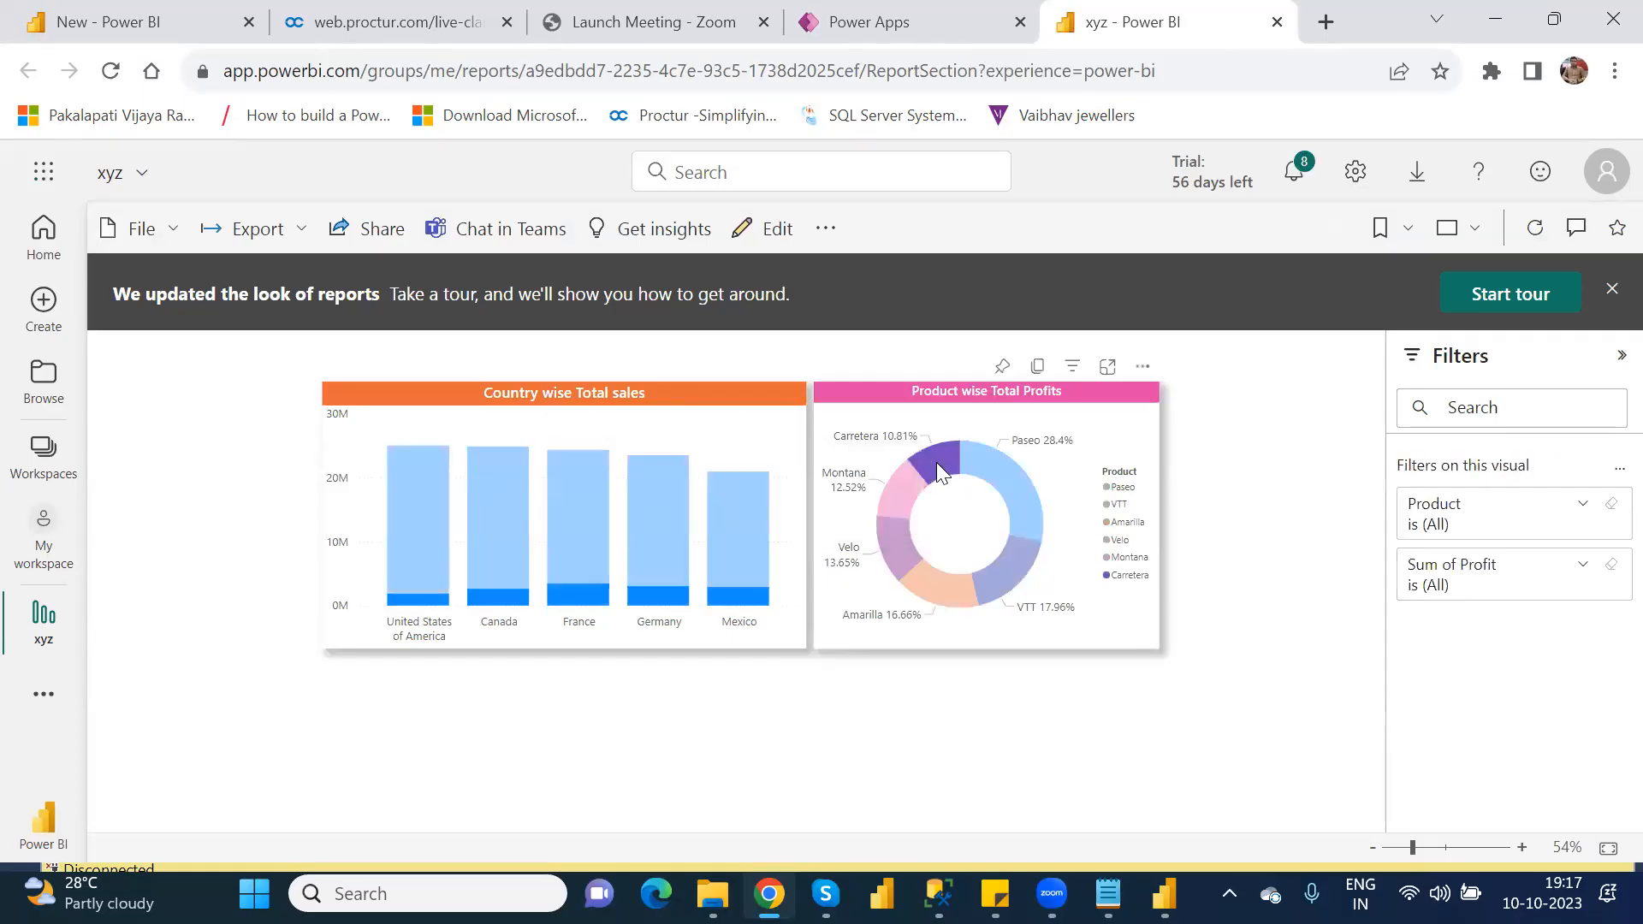
left_click(936, 462)
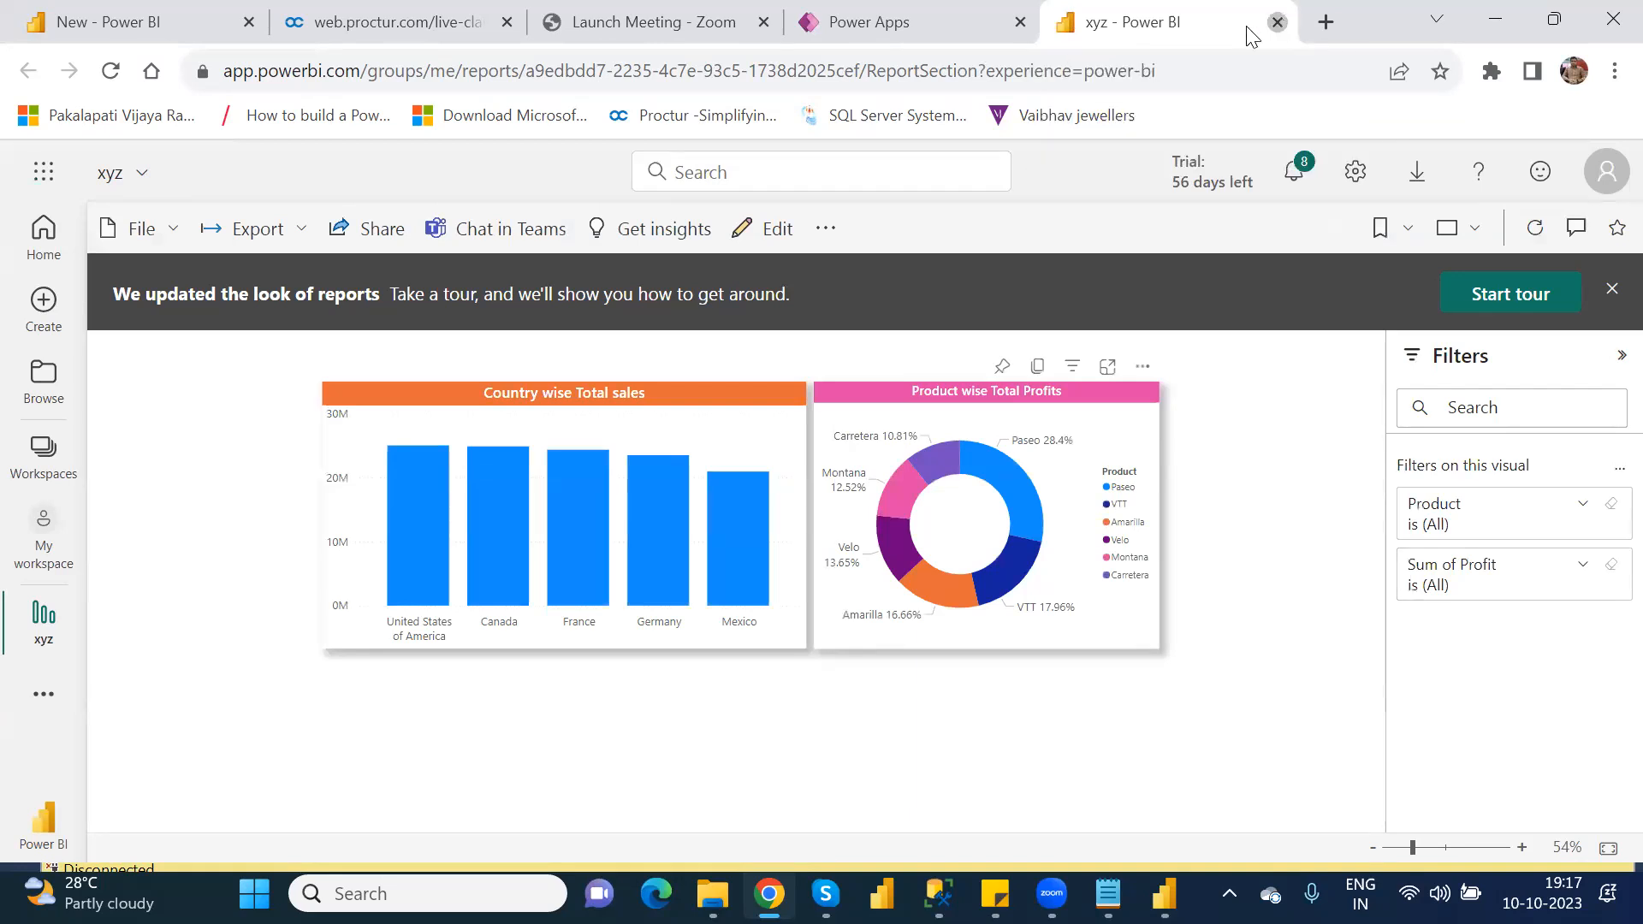
left_click(1277, 21)
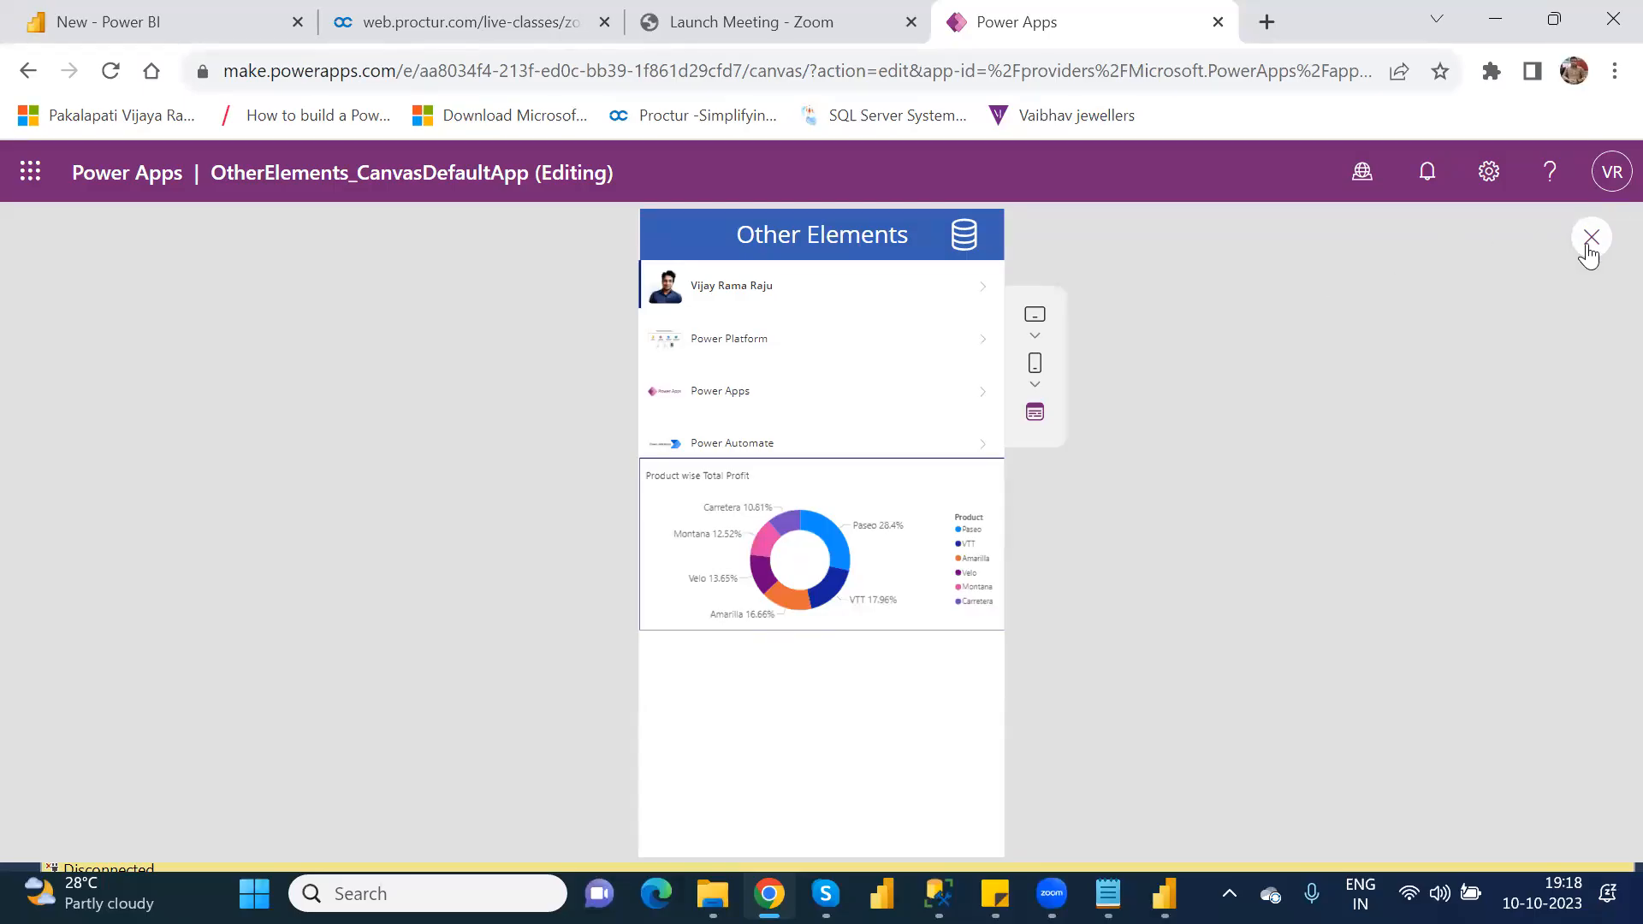
left_click(1590, 239)
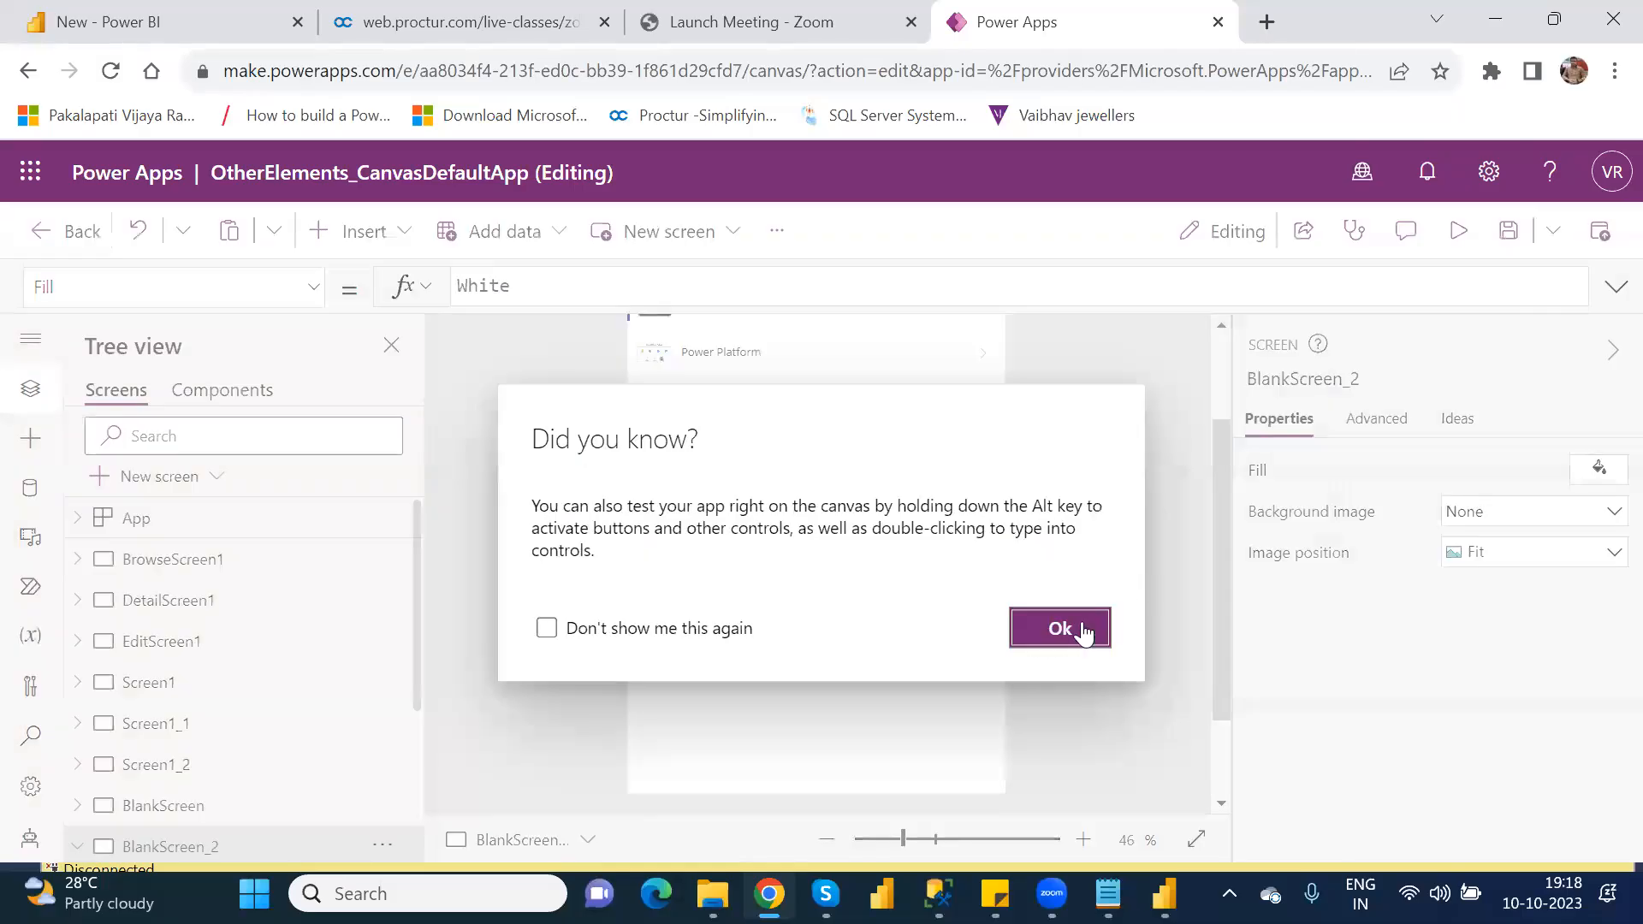
left_click(1077, 625)
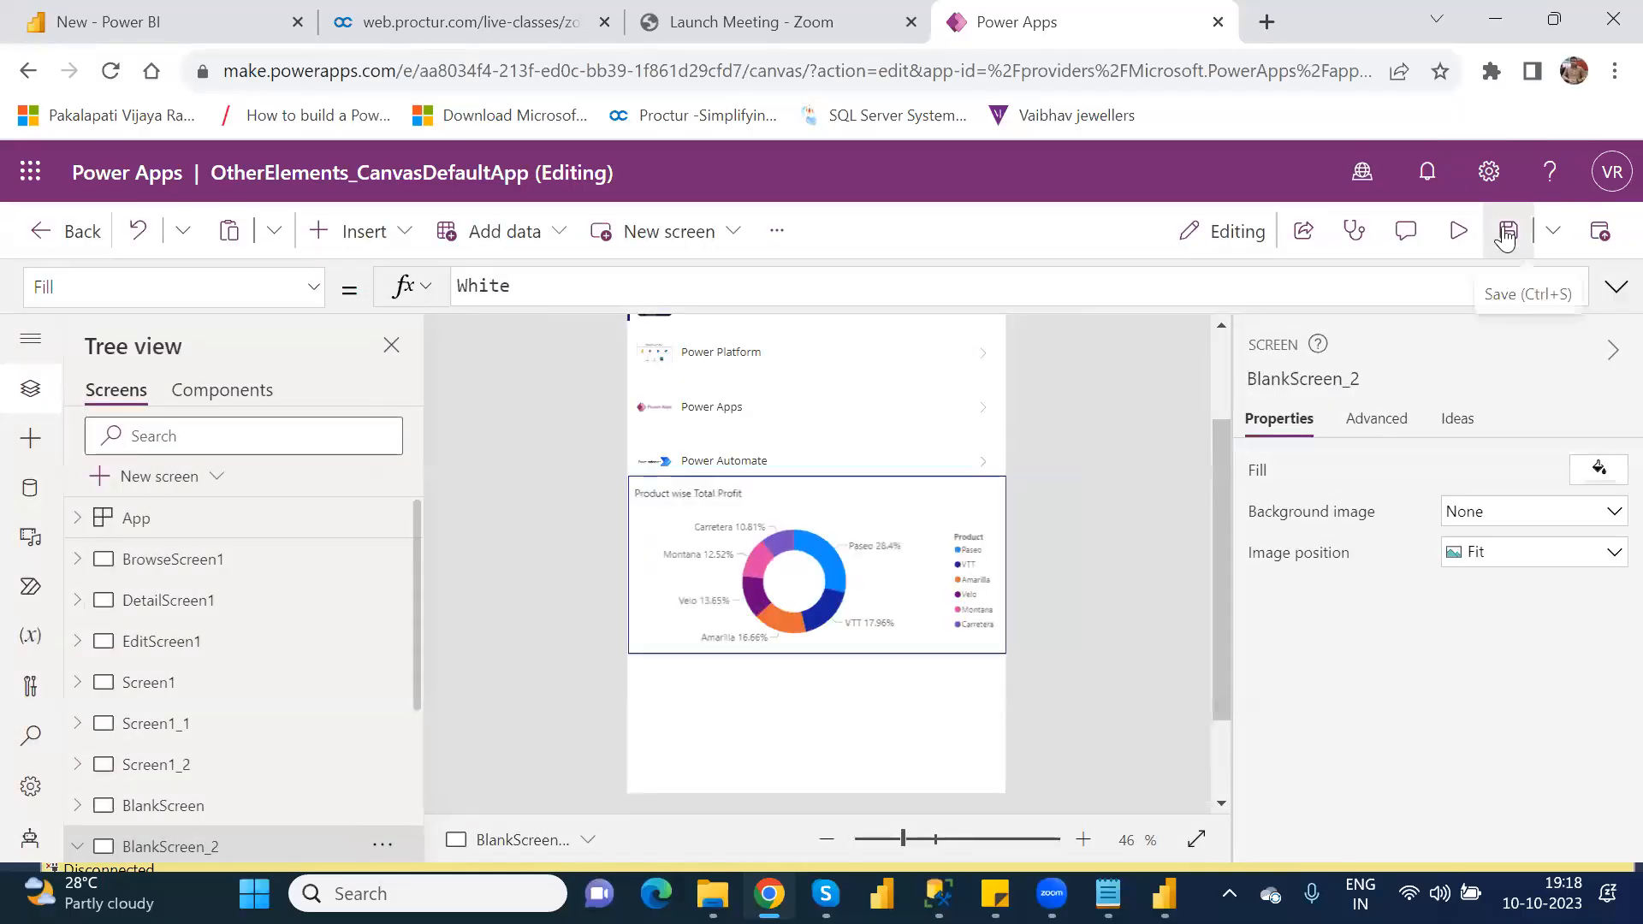
Step: Save OtherElements_CanvasDefaultApp and publish this version
left_click(1507, 230)
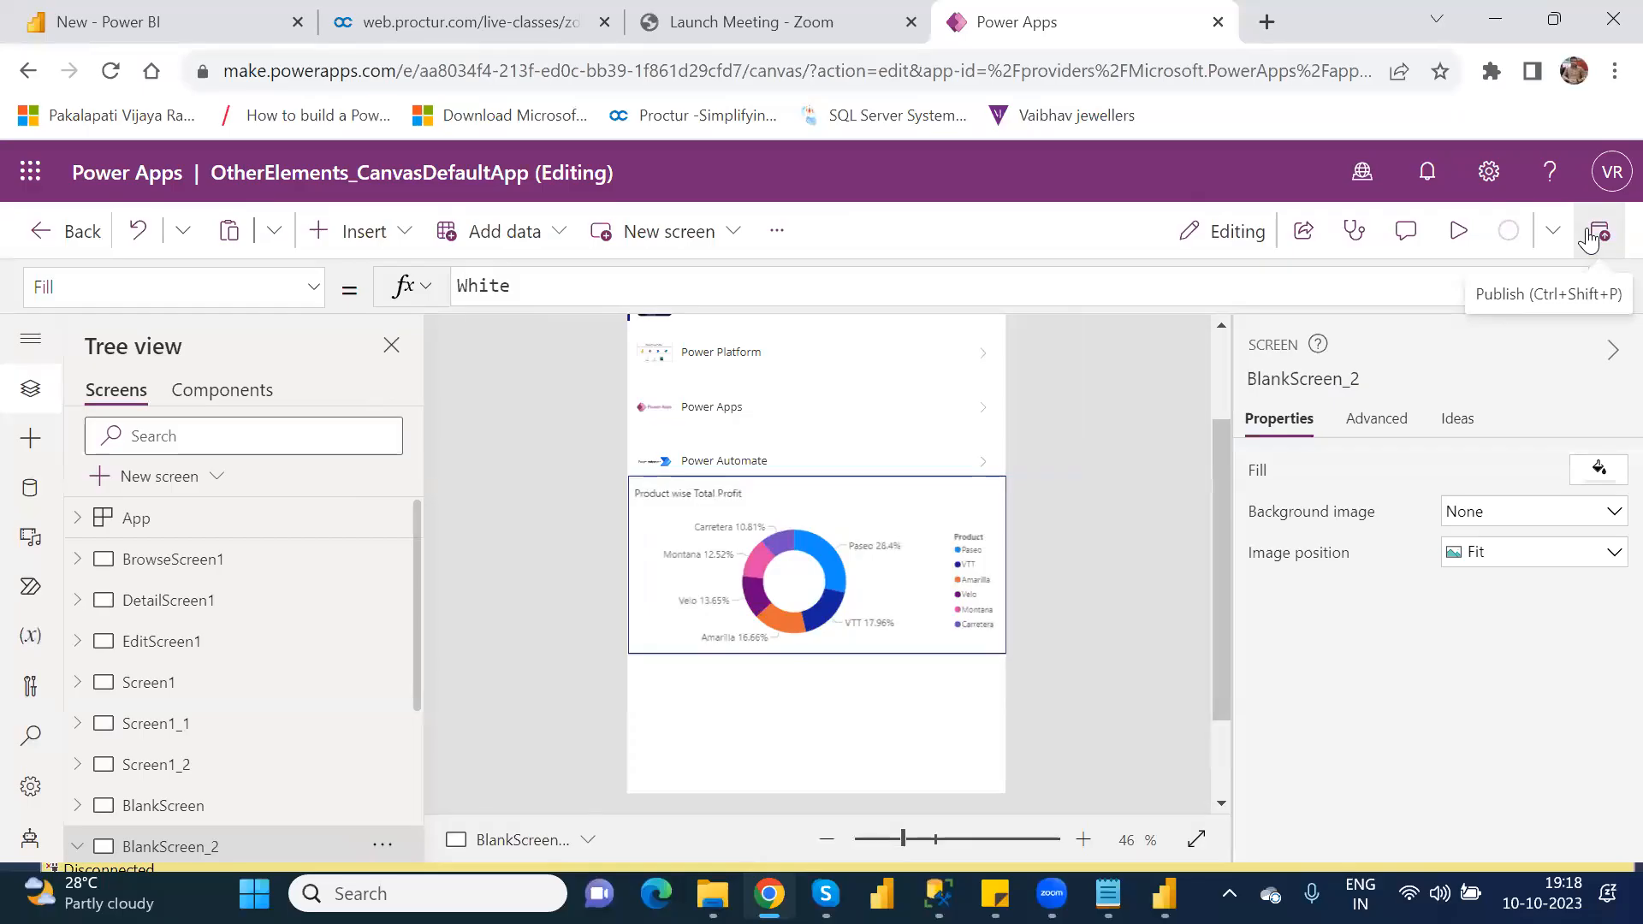
left_click(1593, 233)
left_click(1590, 240)
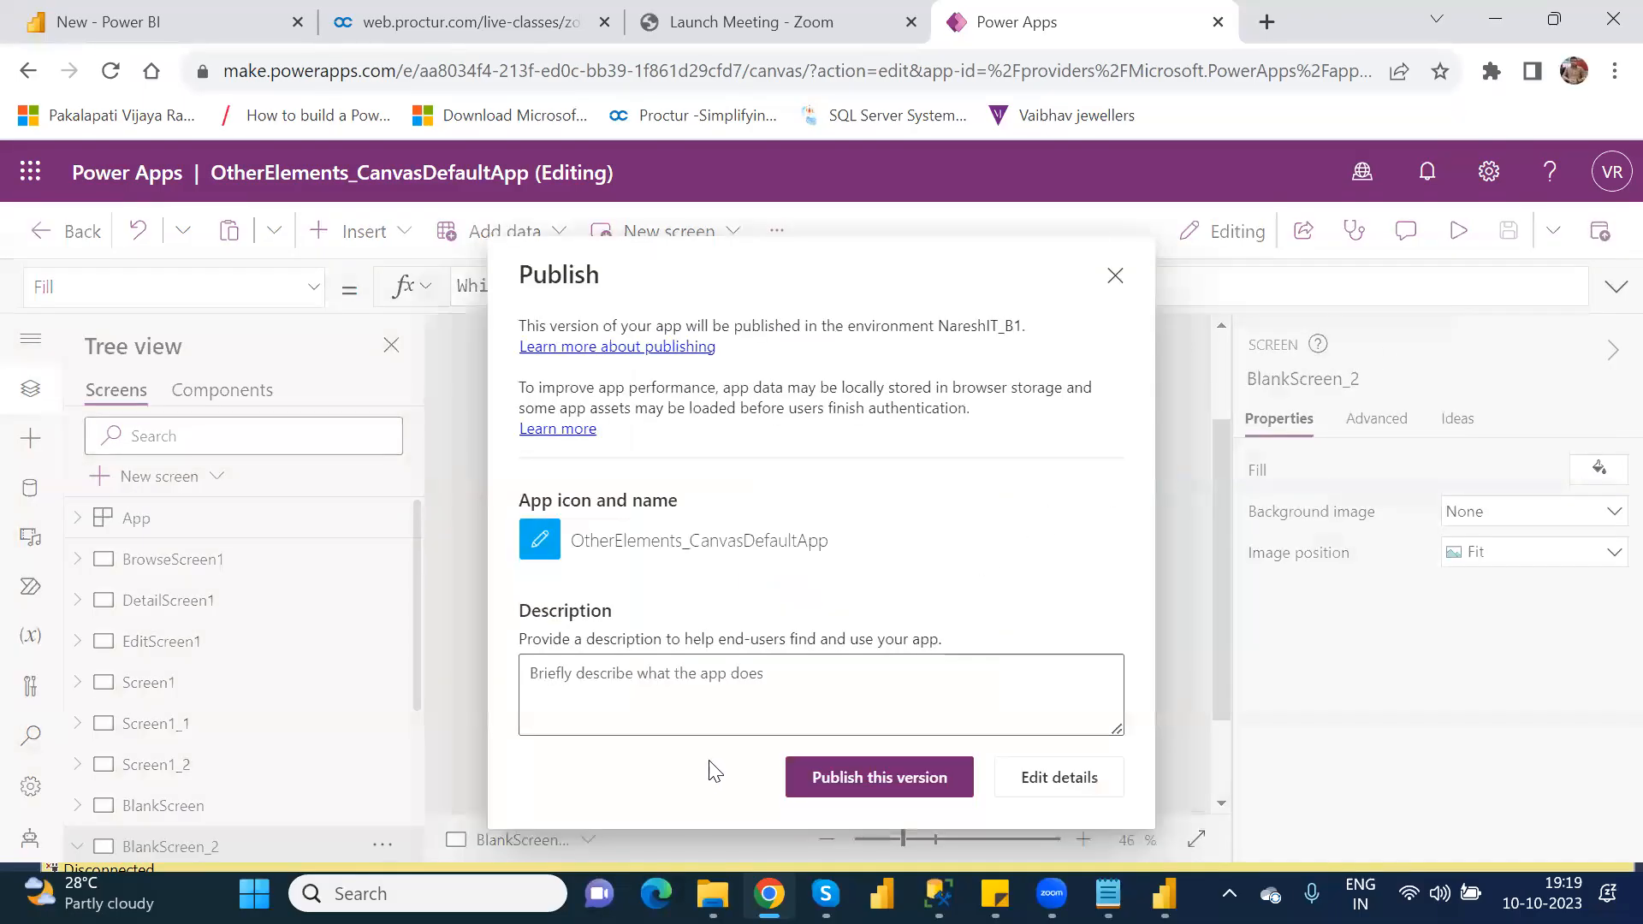
left_click(854, 784)
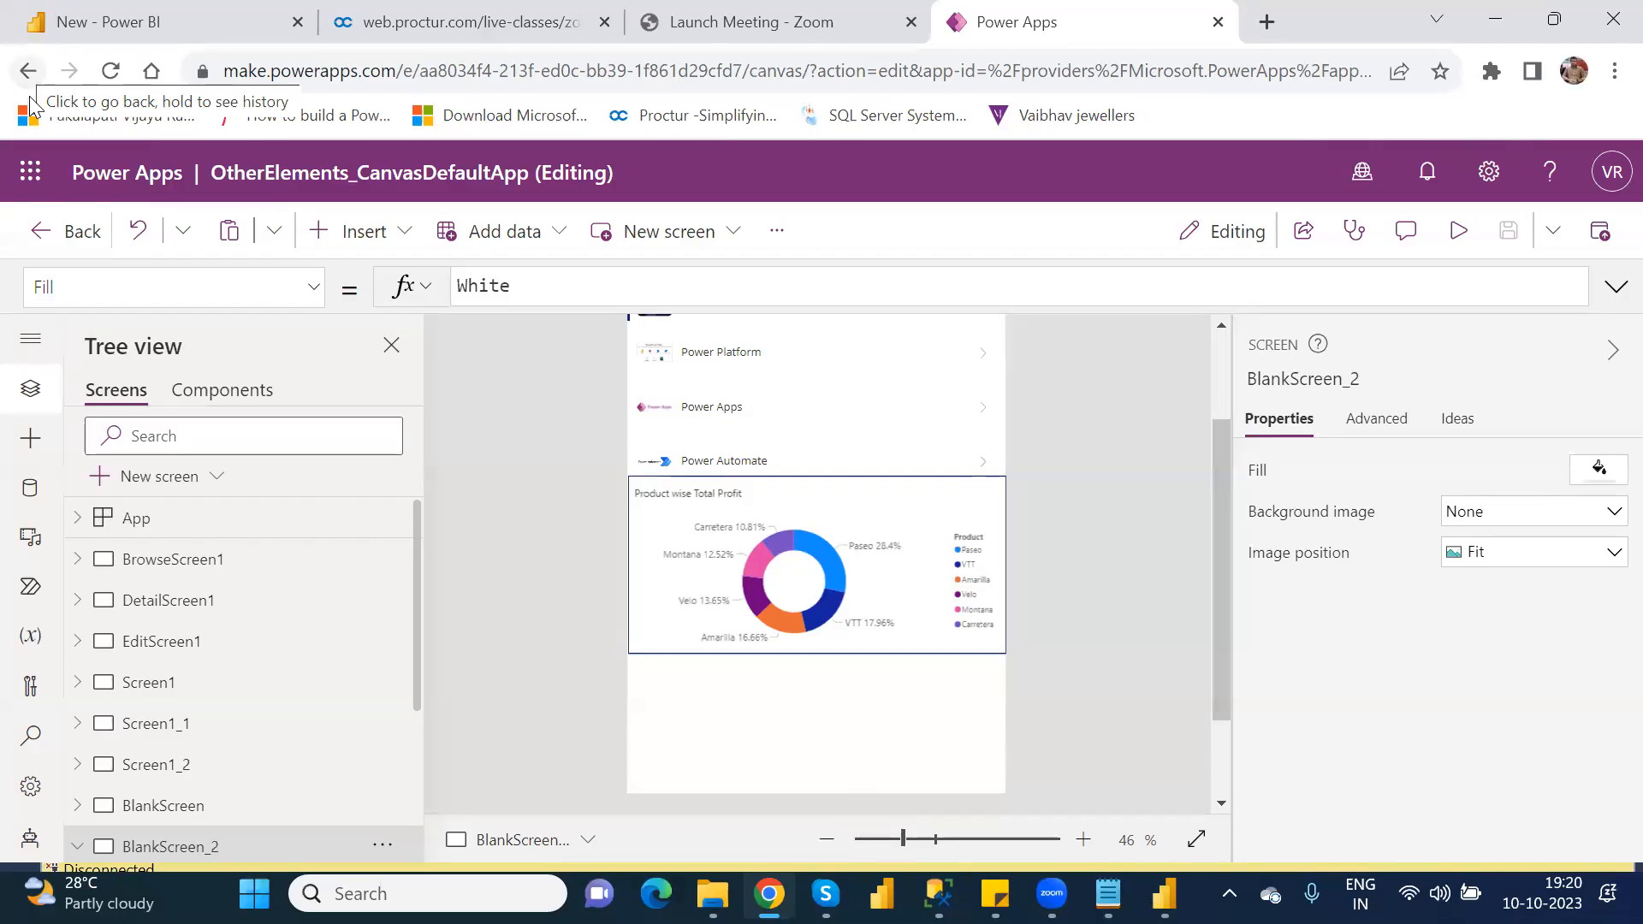
Step: Leave the app editor and return to the Power Apps home page, accepting the leave confirmations
left_click(75, 229)
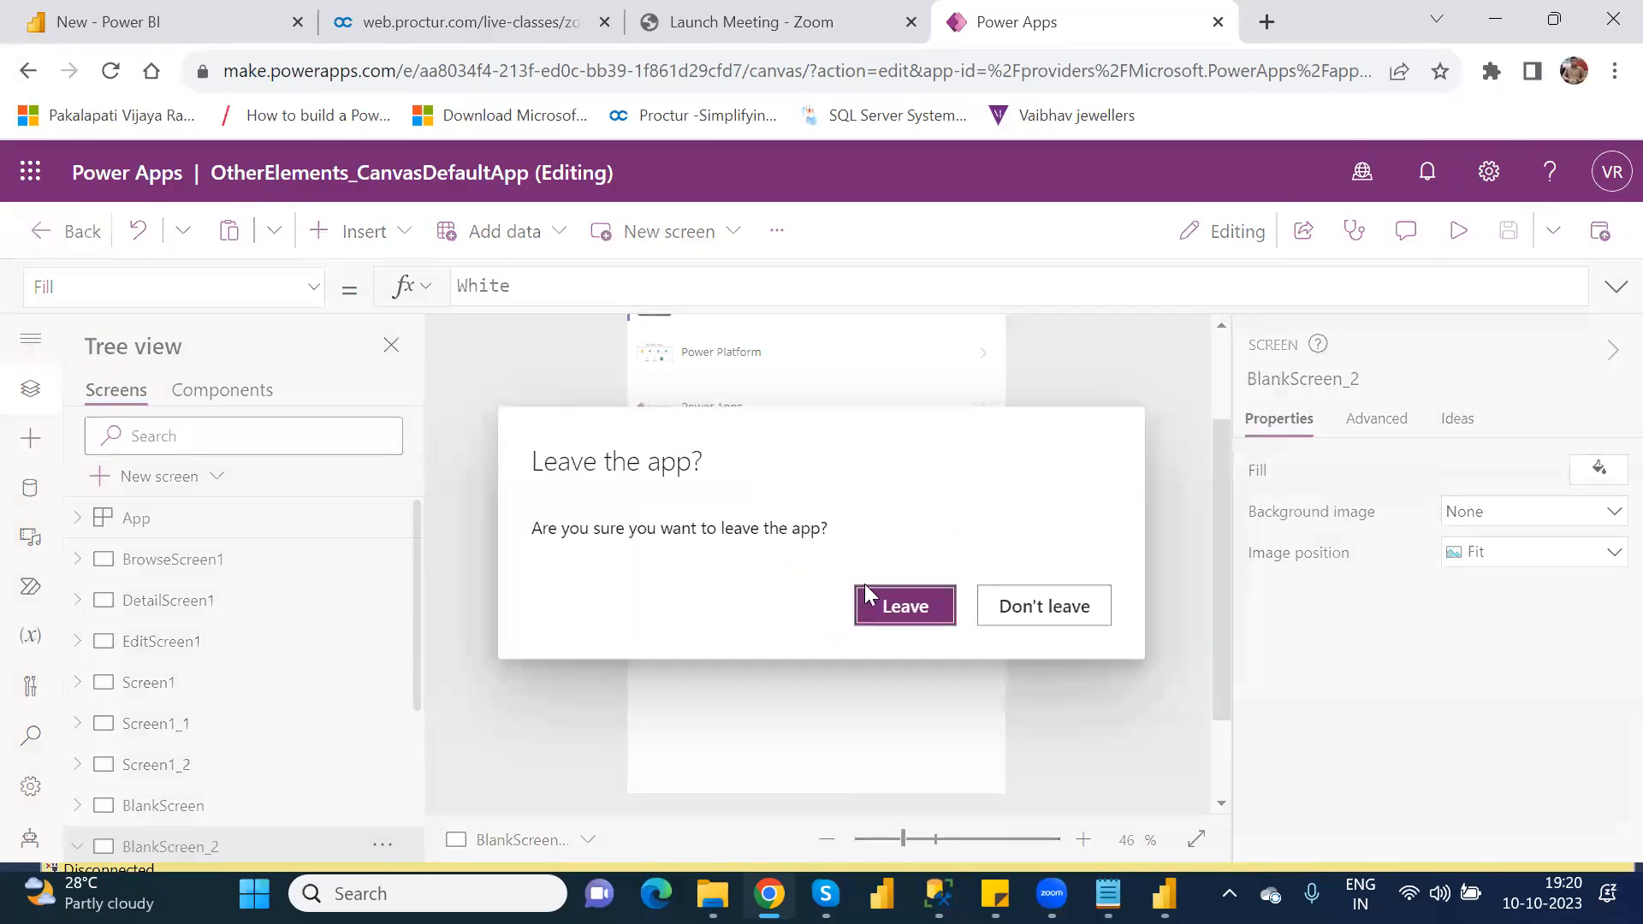
left_click(942, 623)
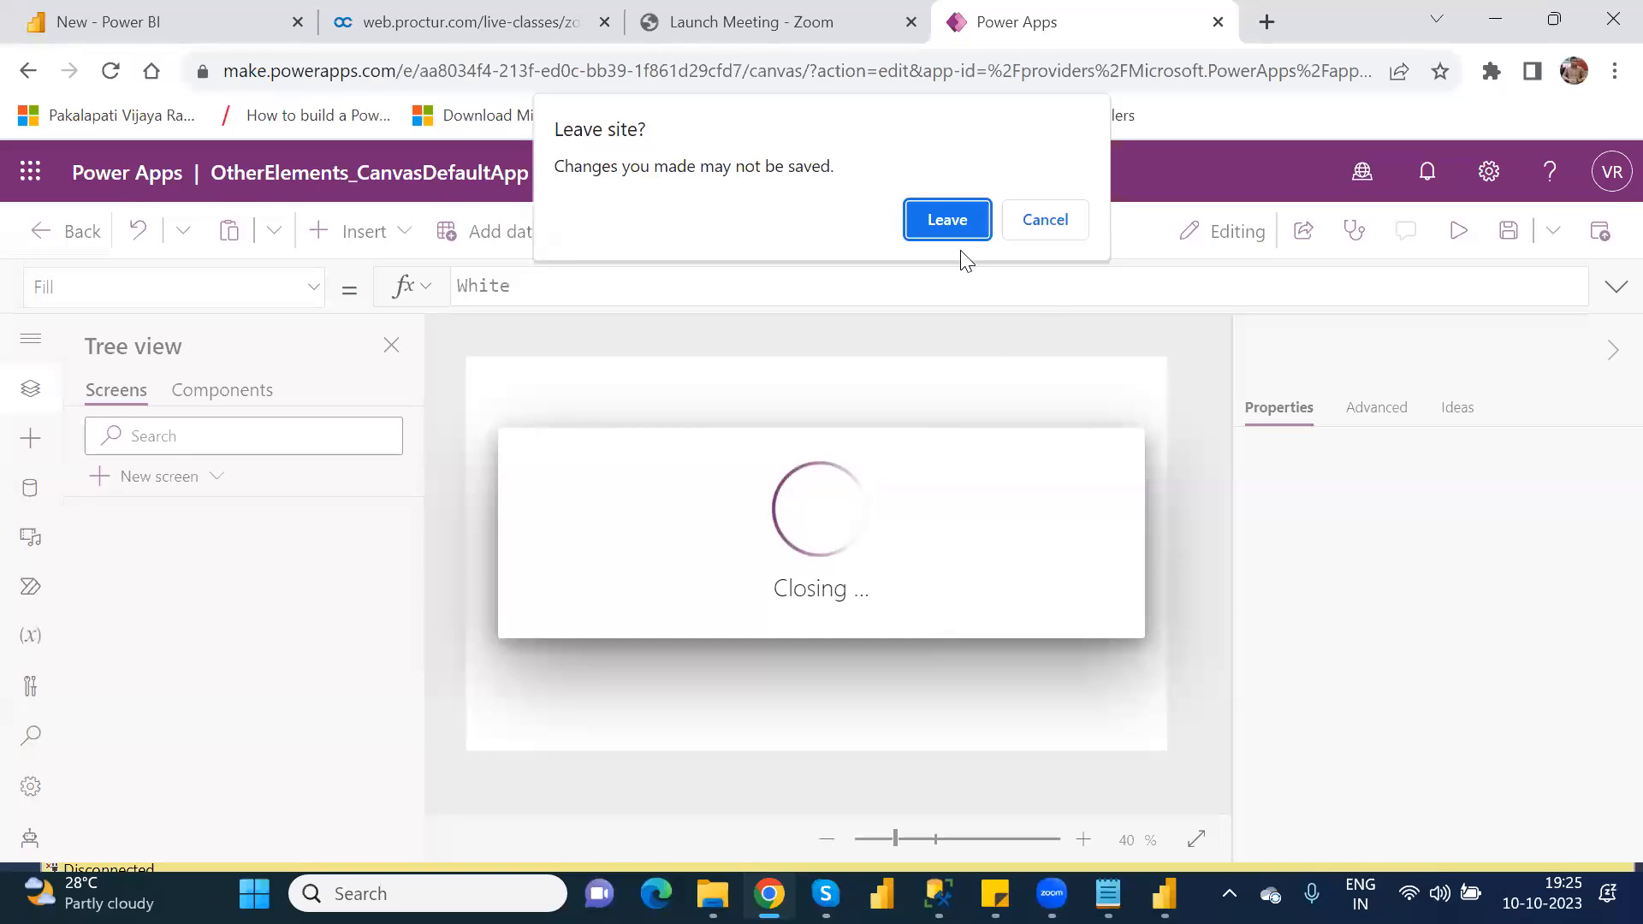
left_click(943, 220)
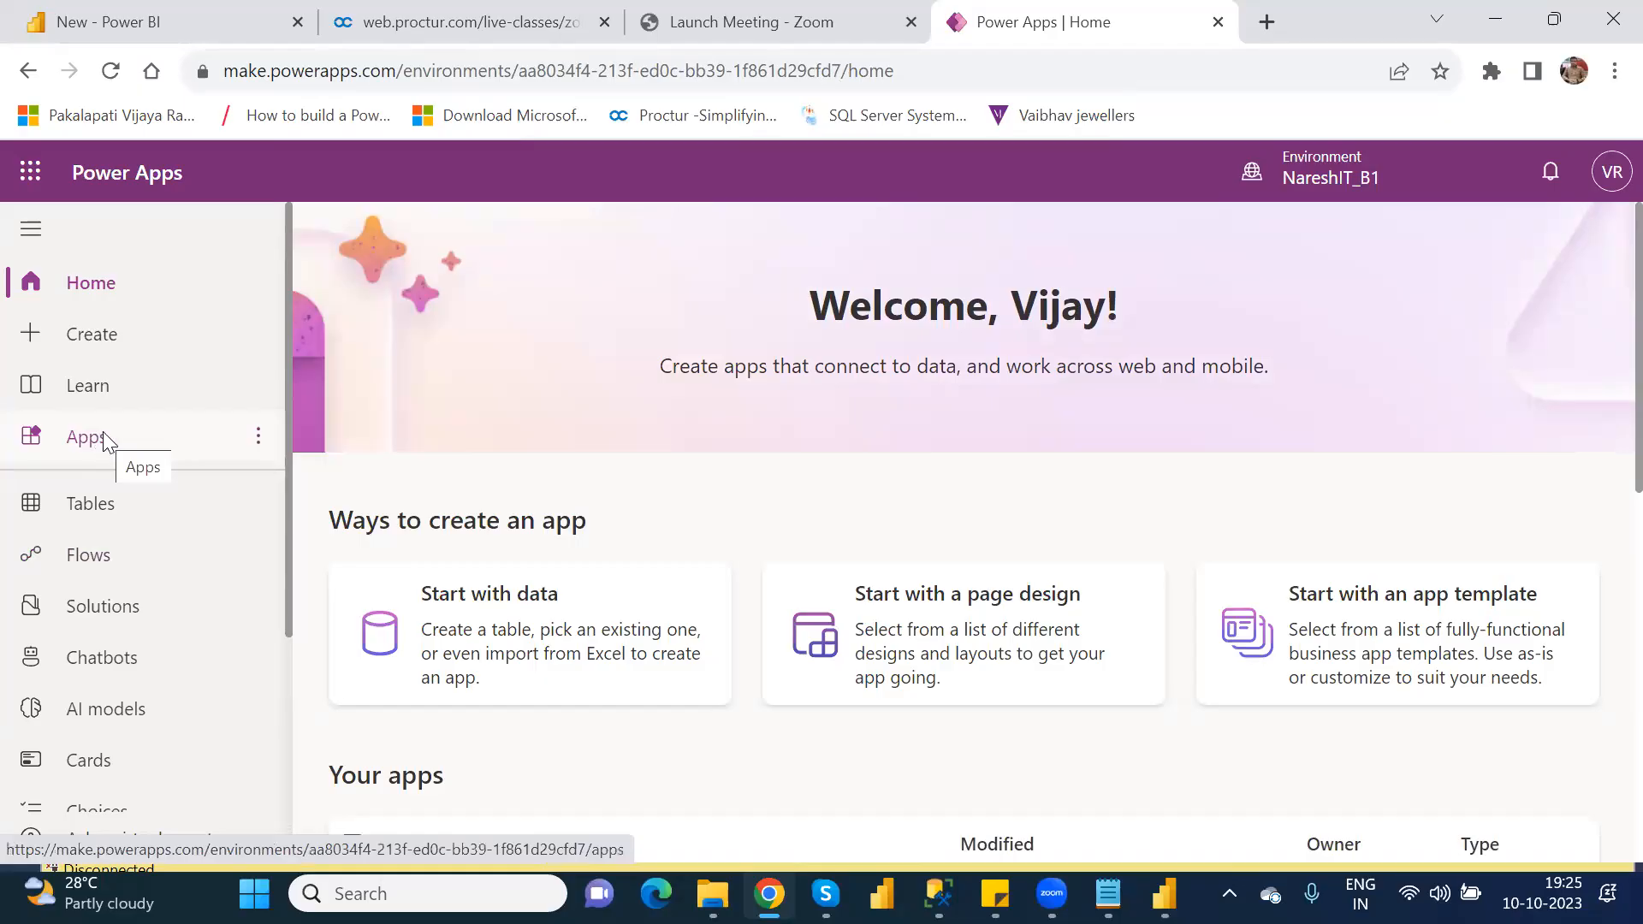
Step: Look through the list of own apps and the options for creating a new app
left_click(102, 438)
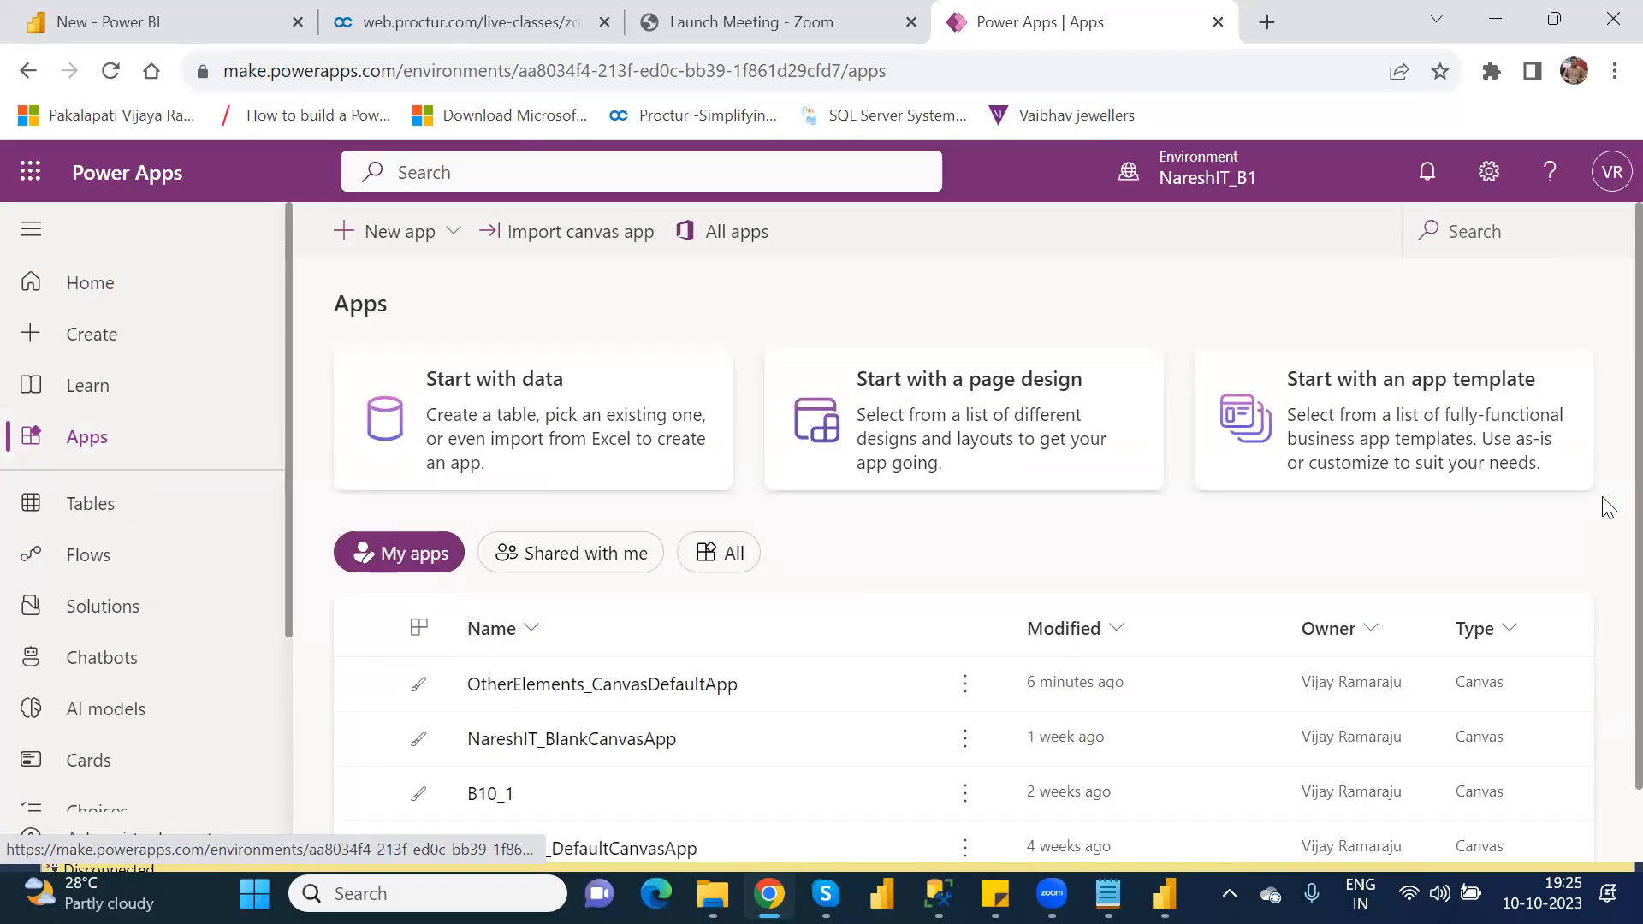
scroll(1608, 509, "down", 1)
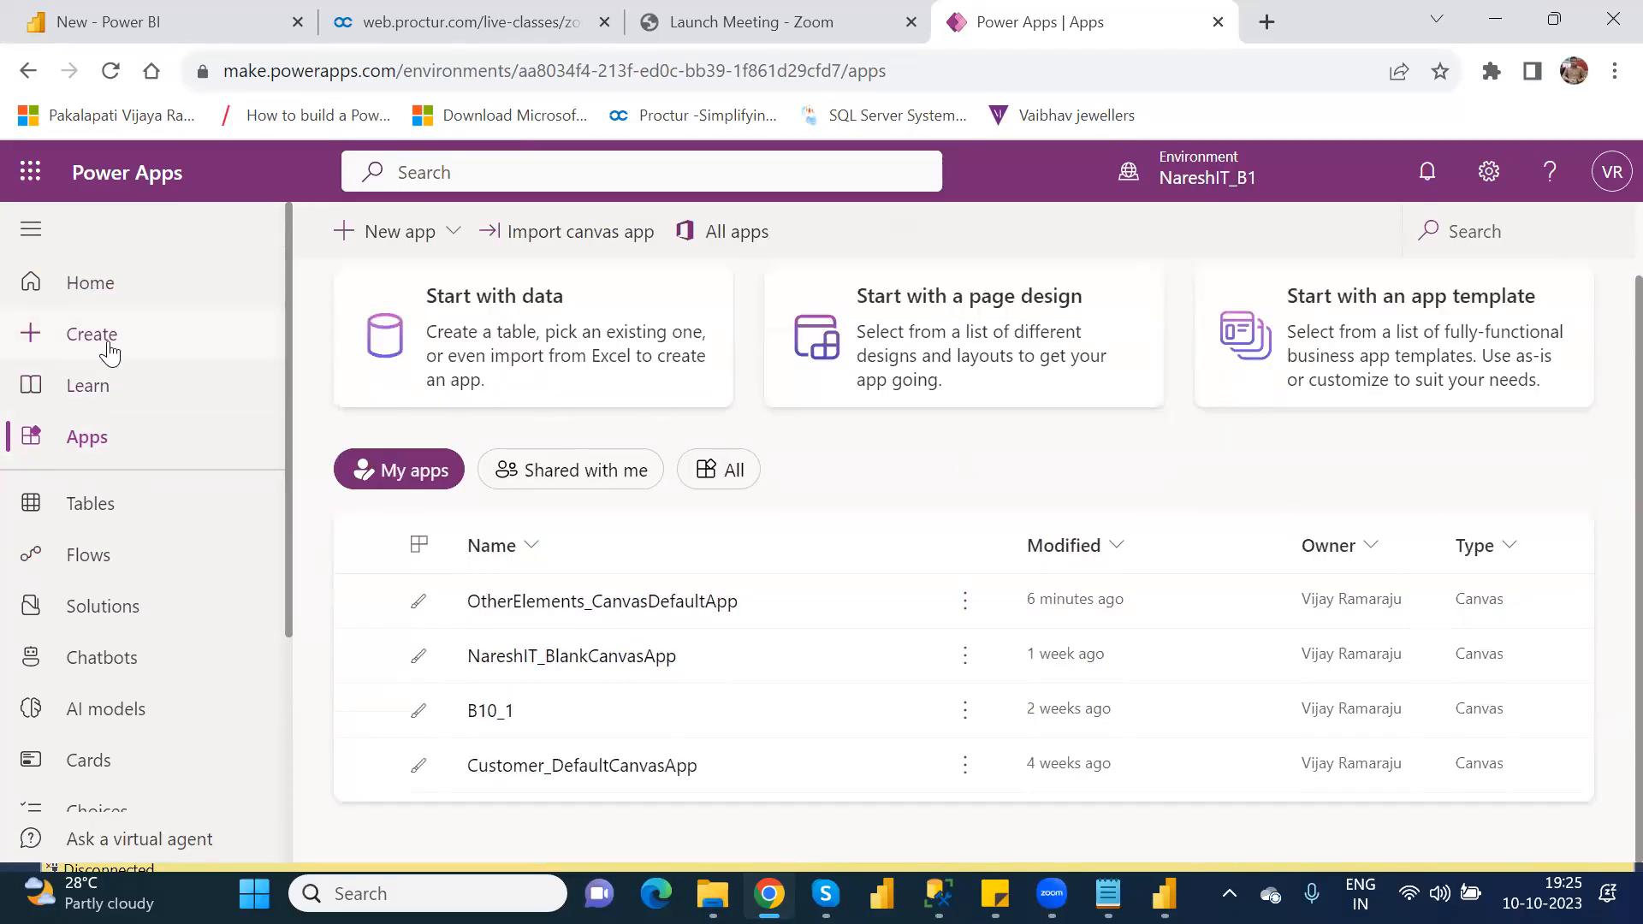
left_click(109, 349)
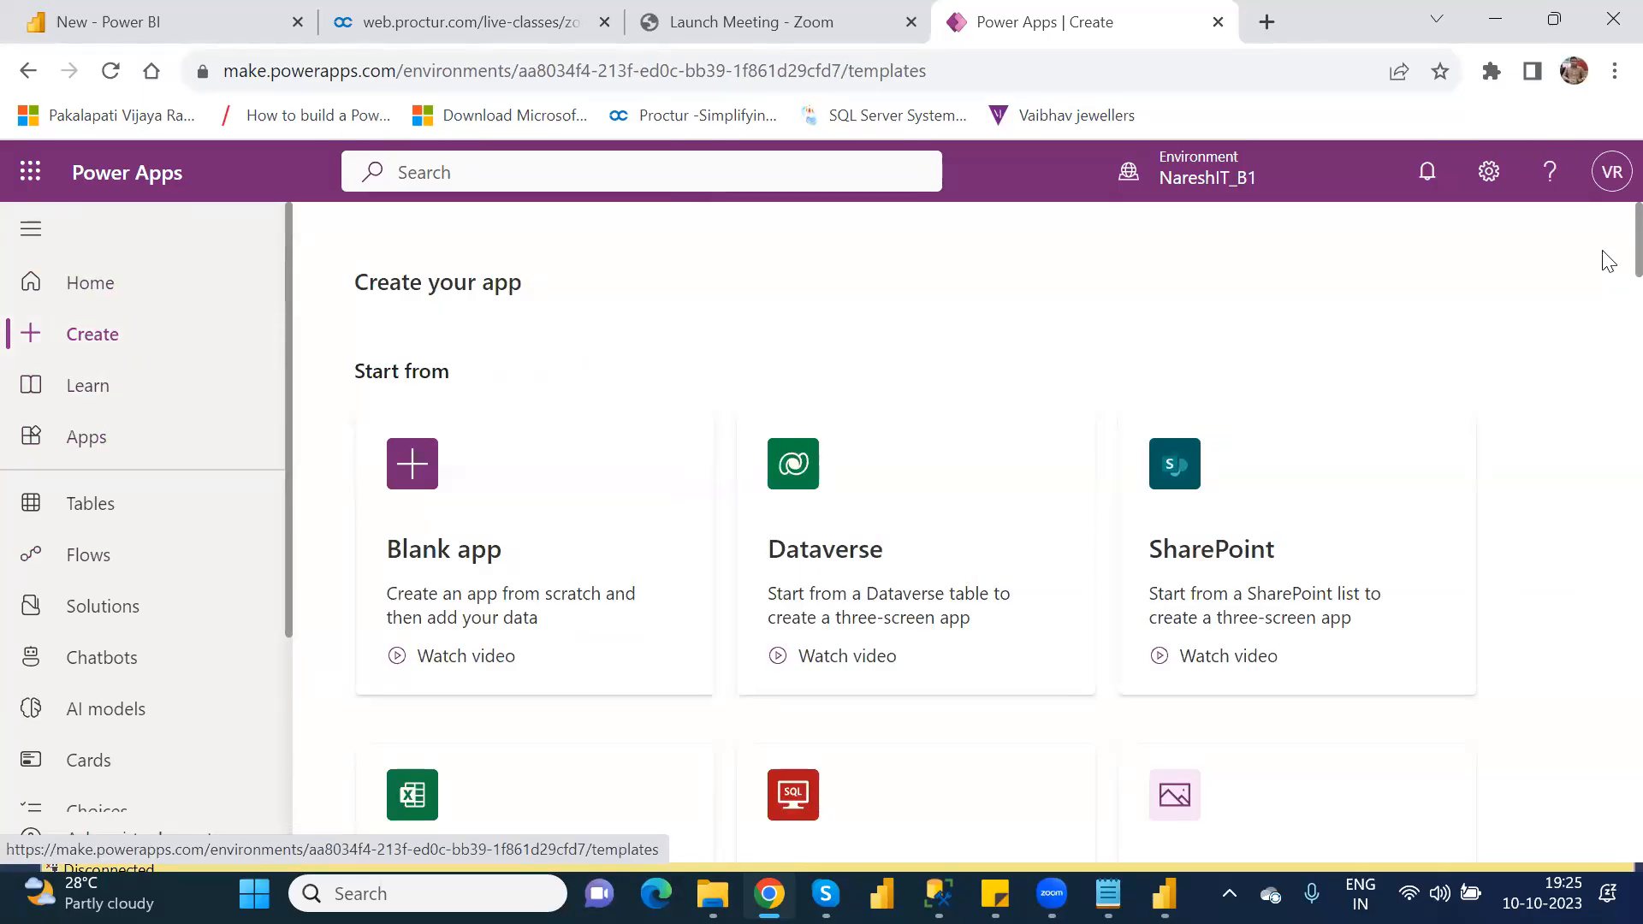
scroll(1609, 261, "down", 14)
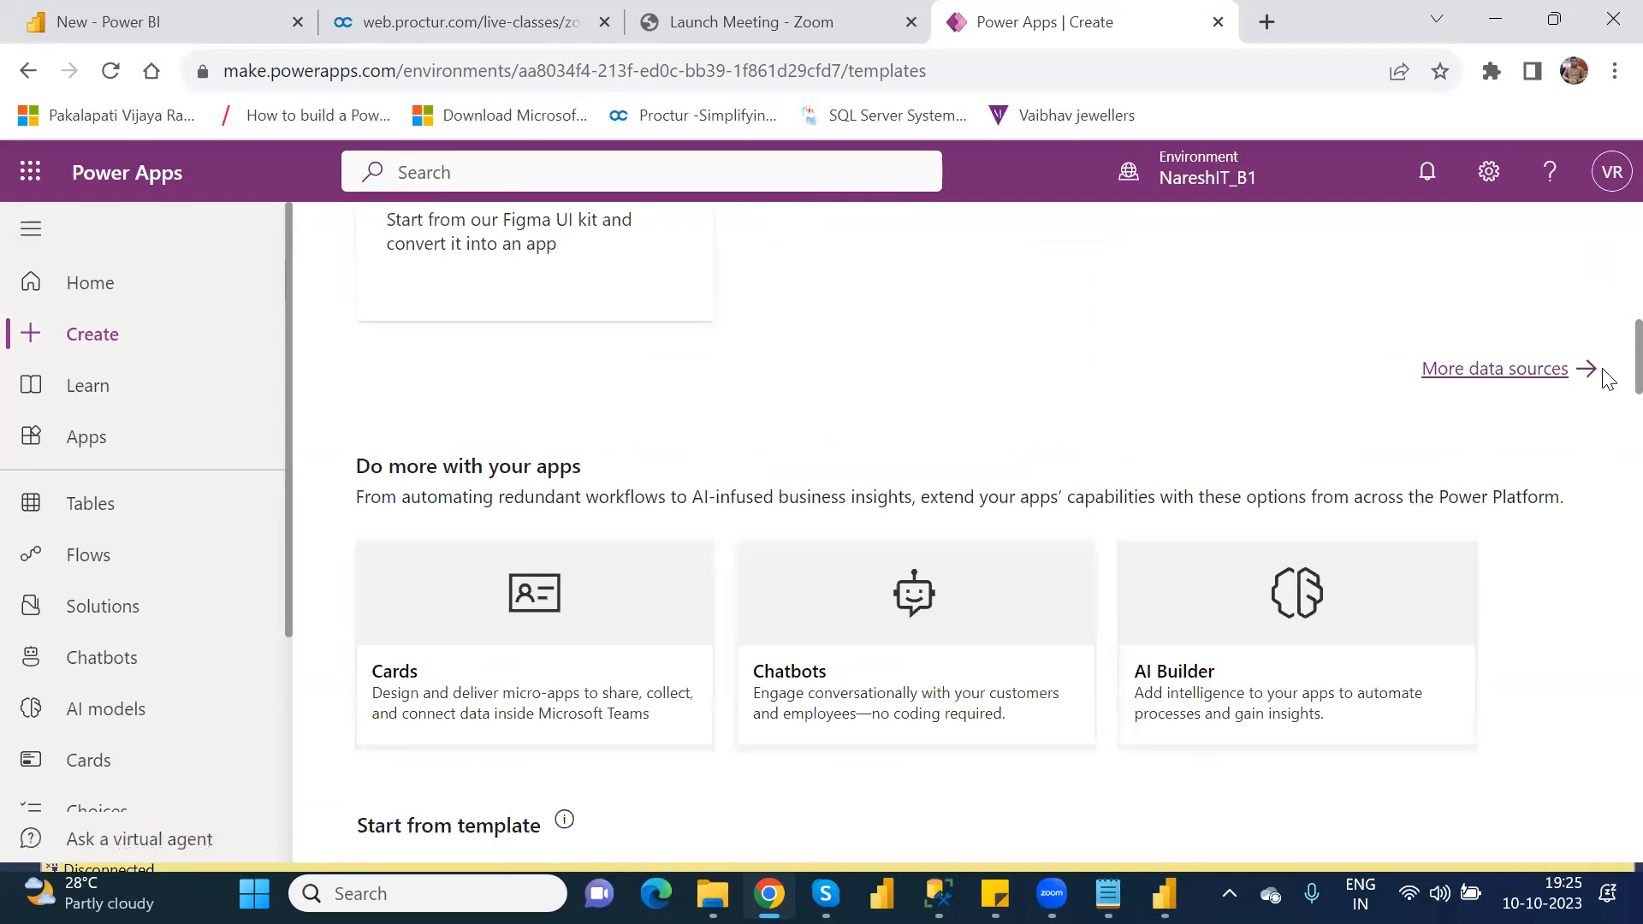
Step: Choose the Innovation Challenge template and start creating a new environment for its sample app and data
scroll(1609, 398, "down", 5)
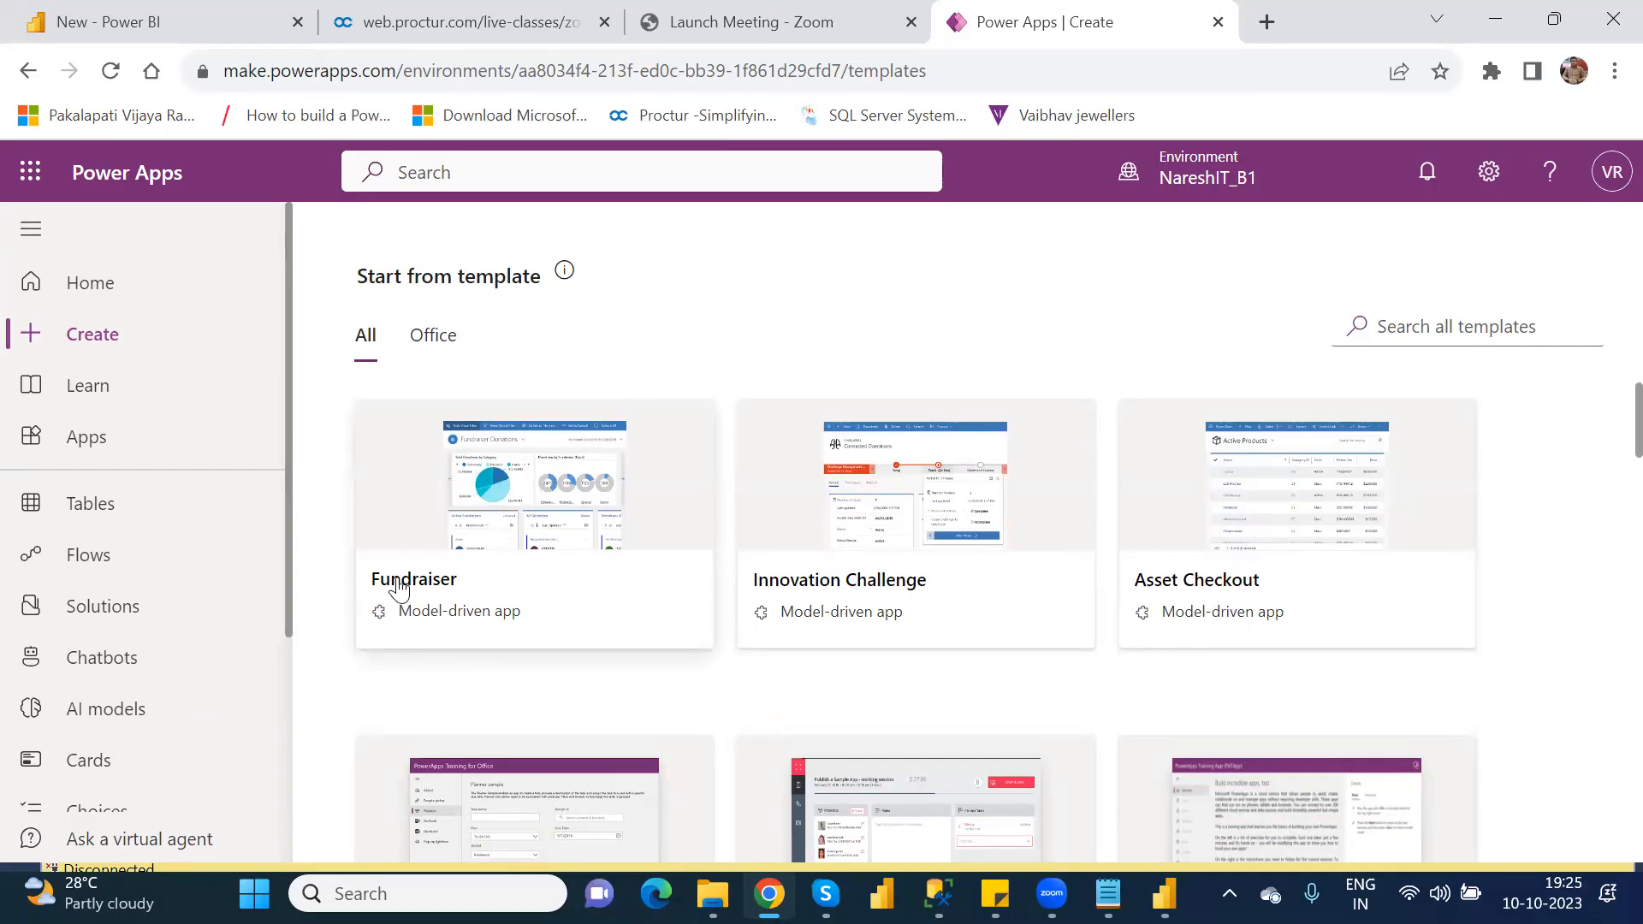
left_click(886, 576)
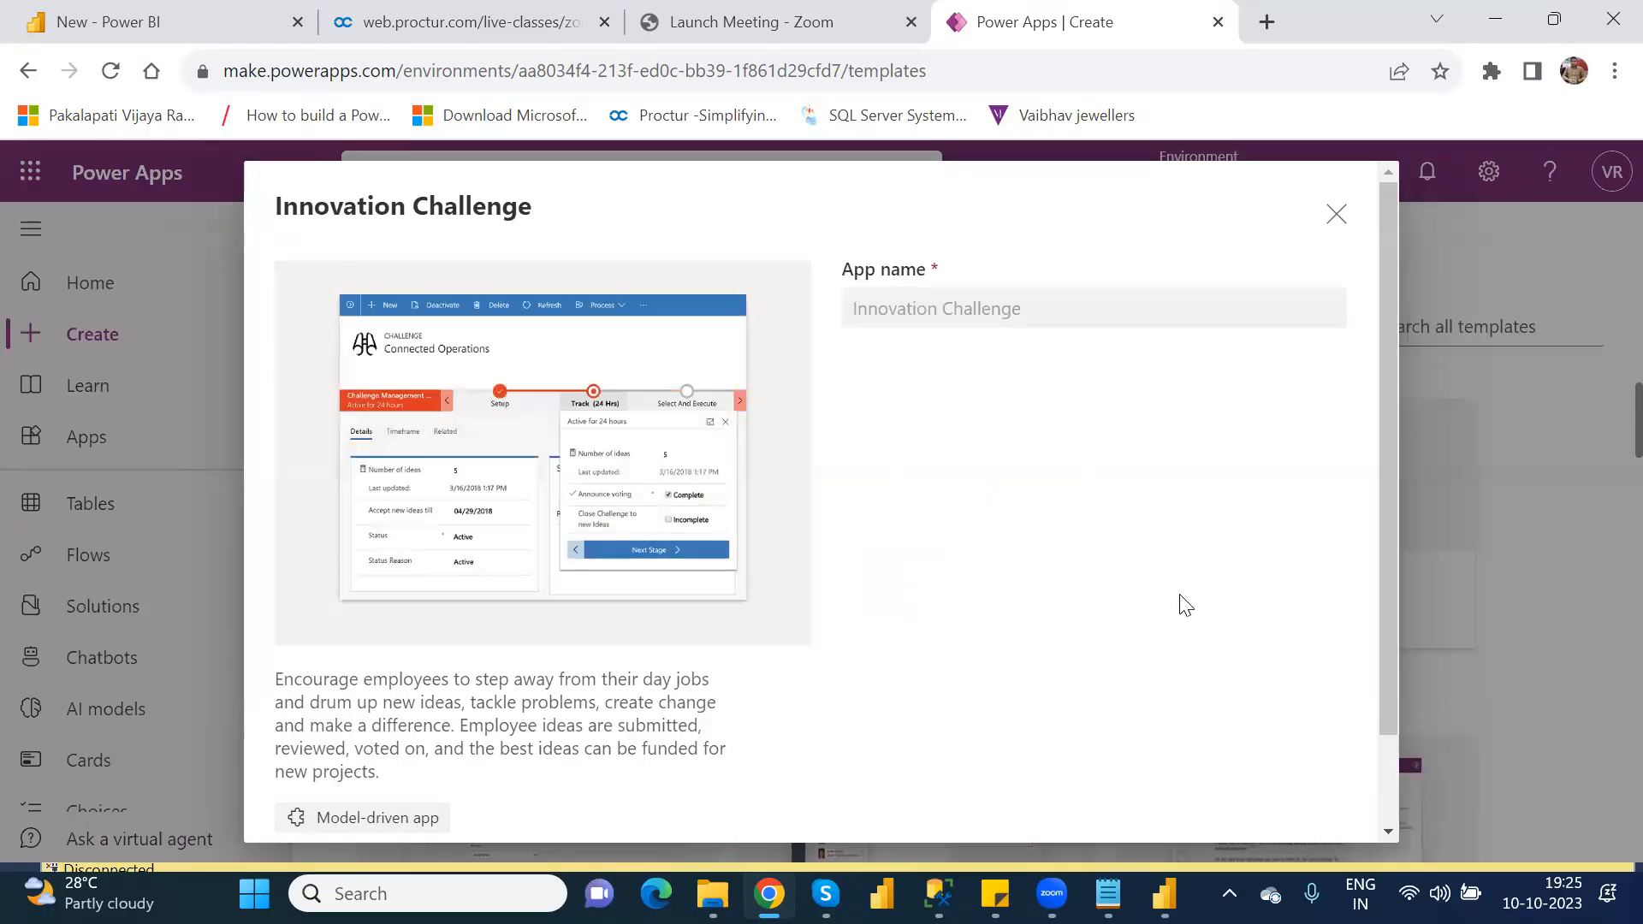
left_click_drag(1386, 573, 1414, 717)
left_click(1173, 783)
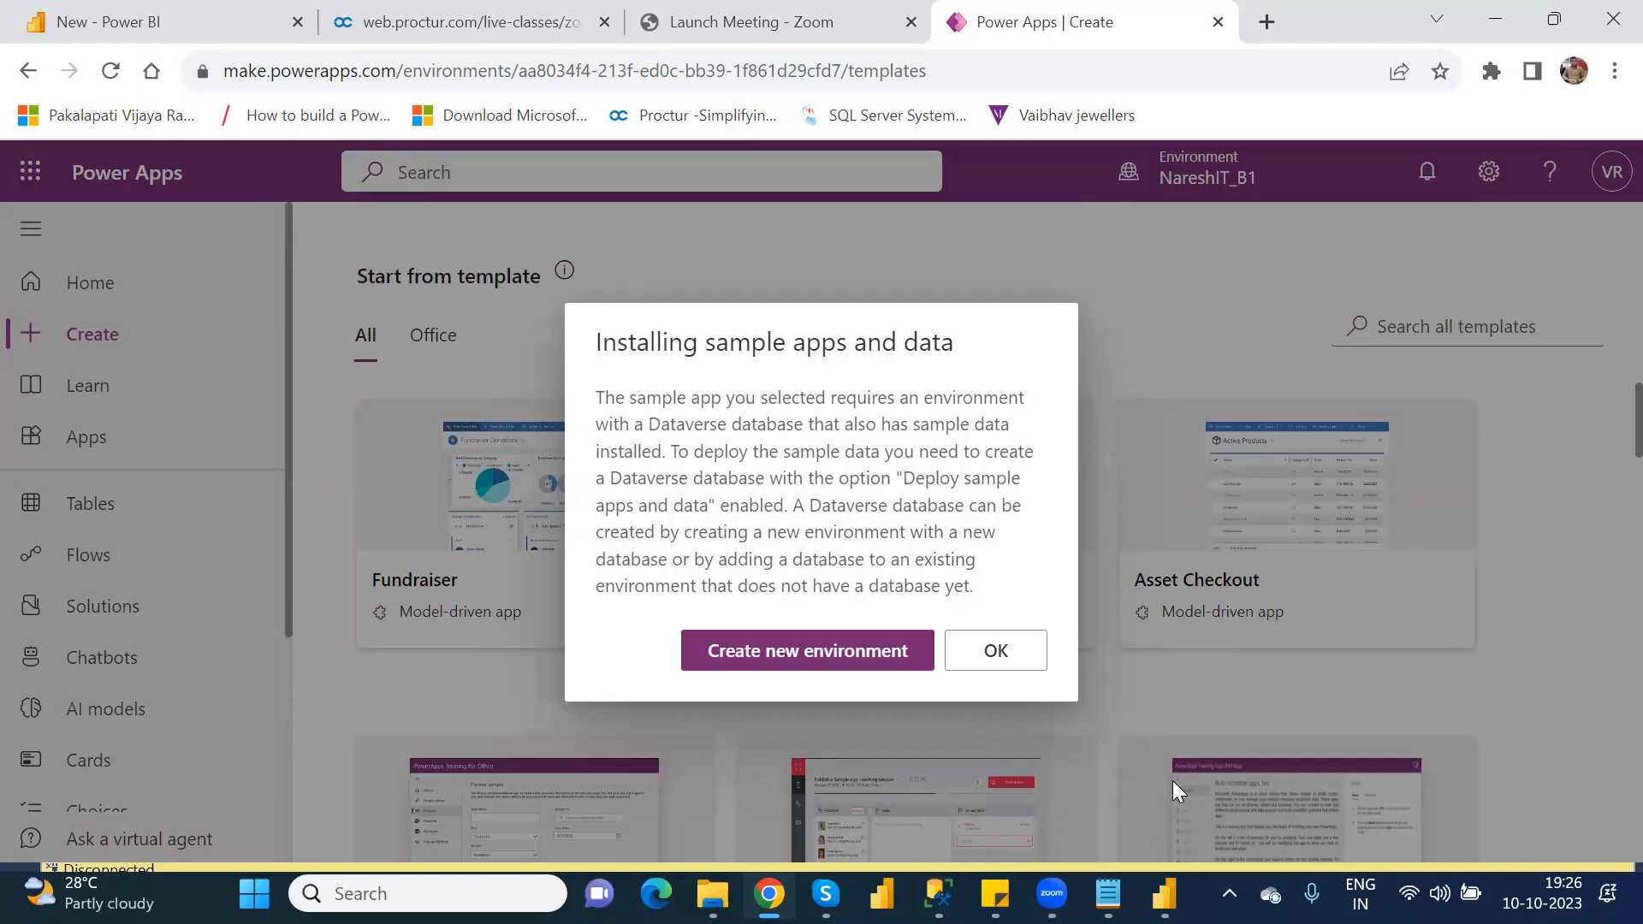
left_click(886, 659)
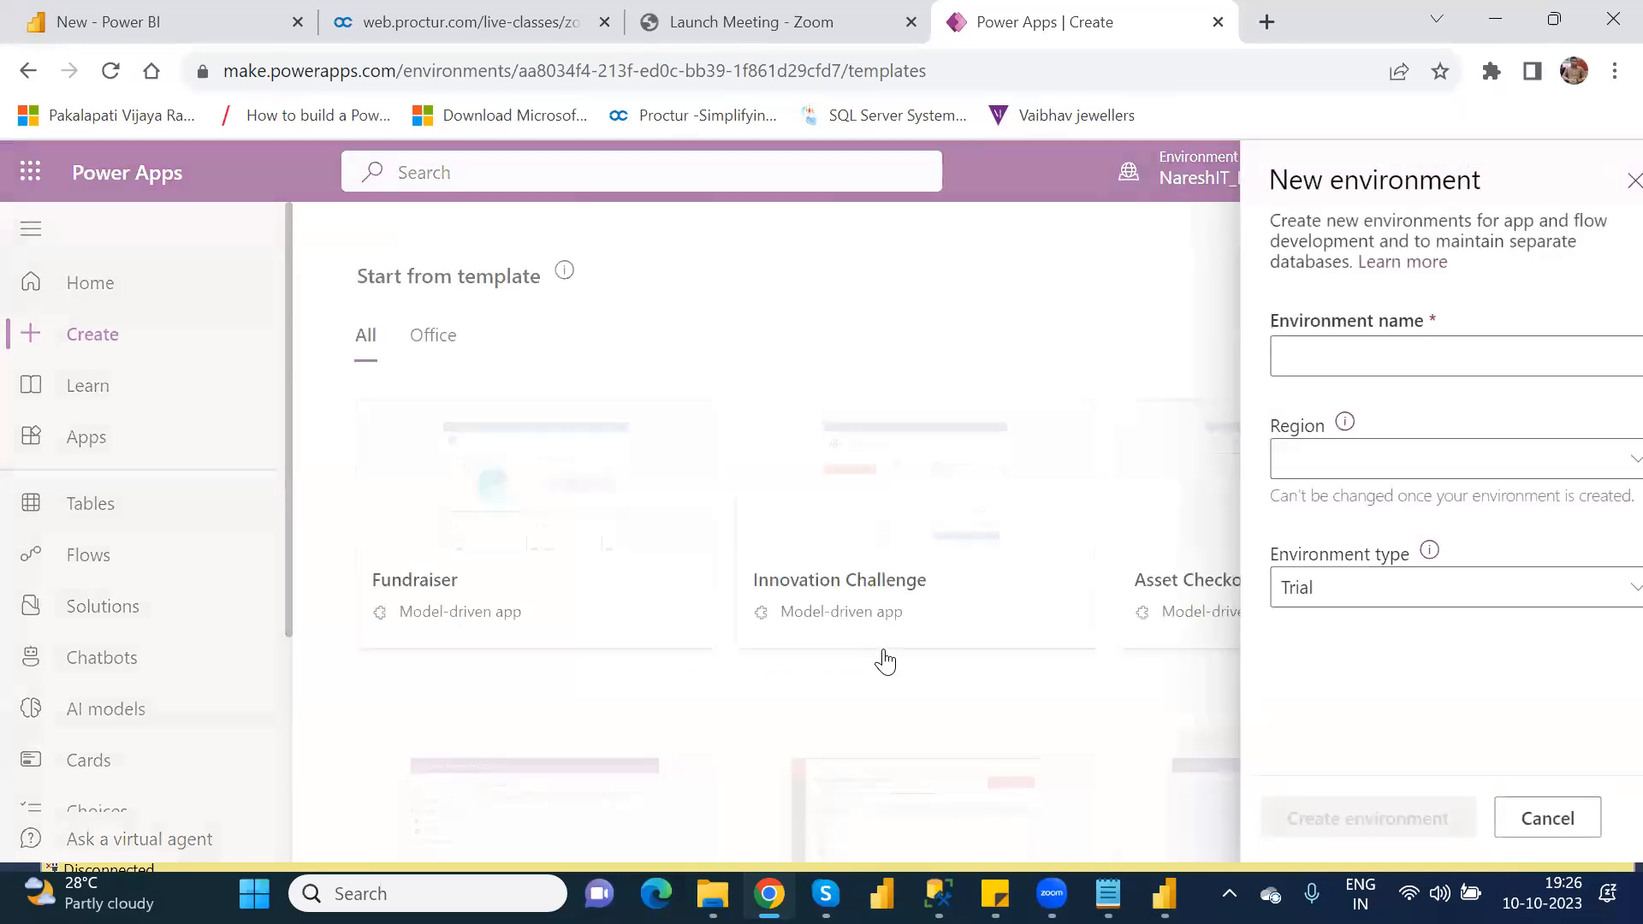
Step: Name the new environment ModelDriven_SampleTemplate
left_click(1380, 351)
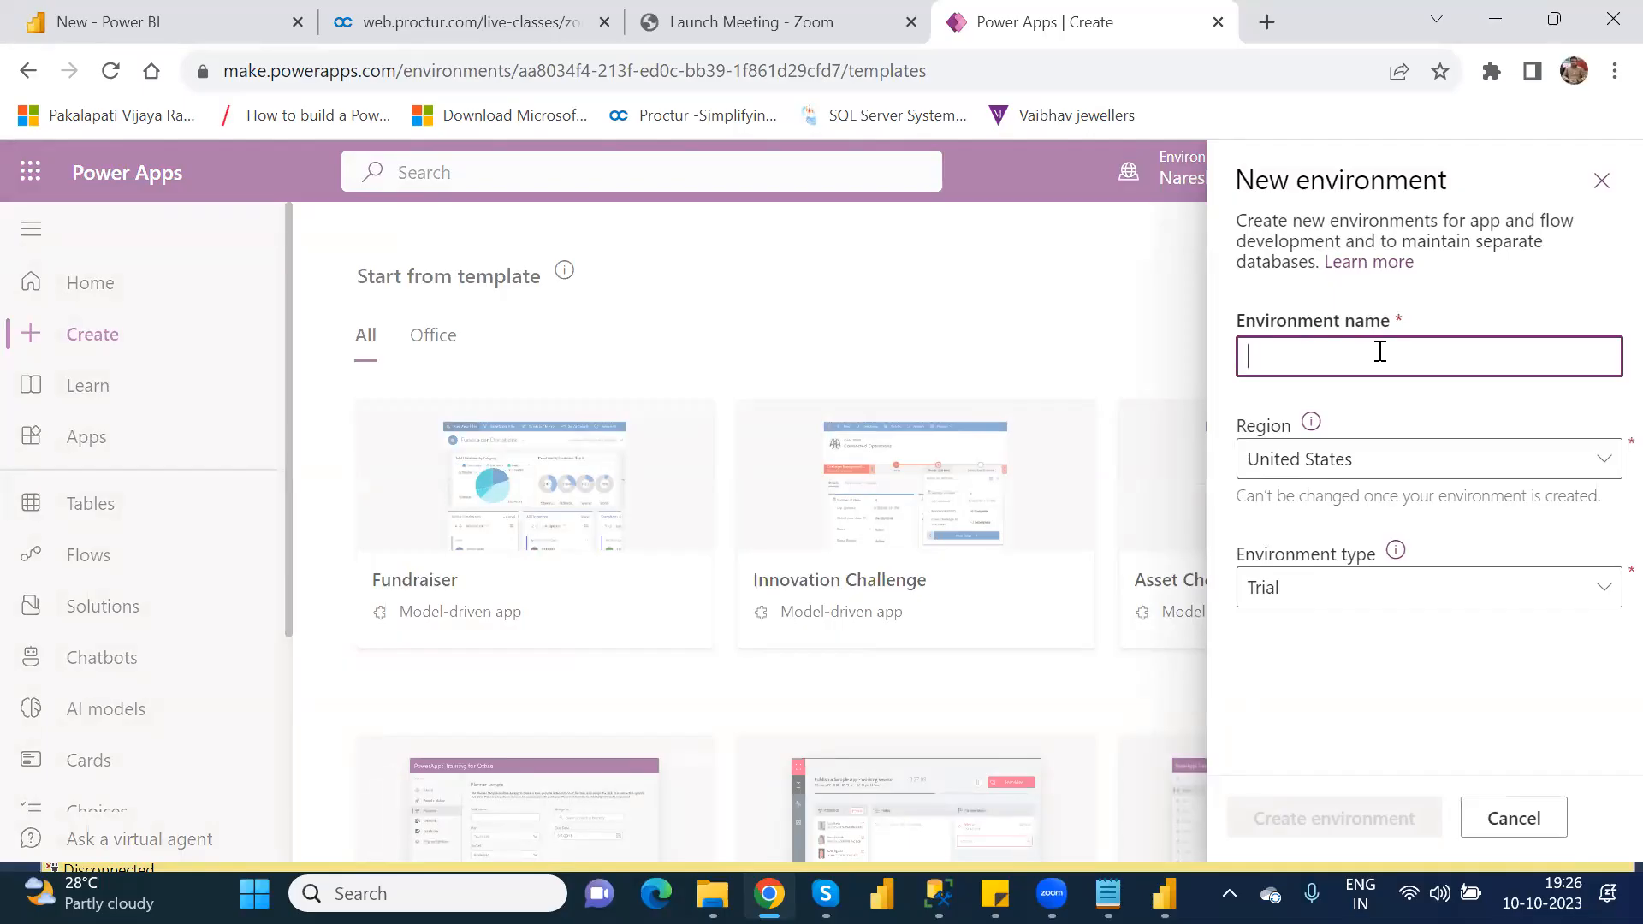
type("Model")
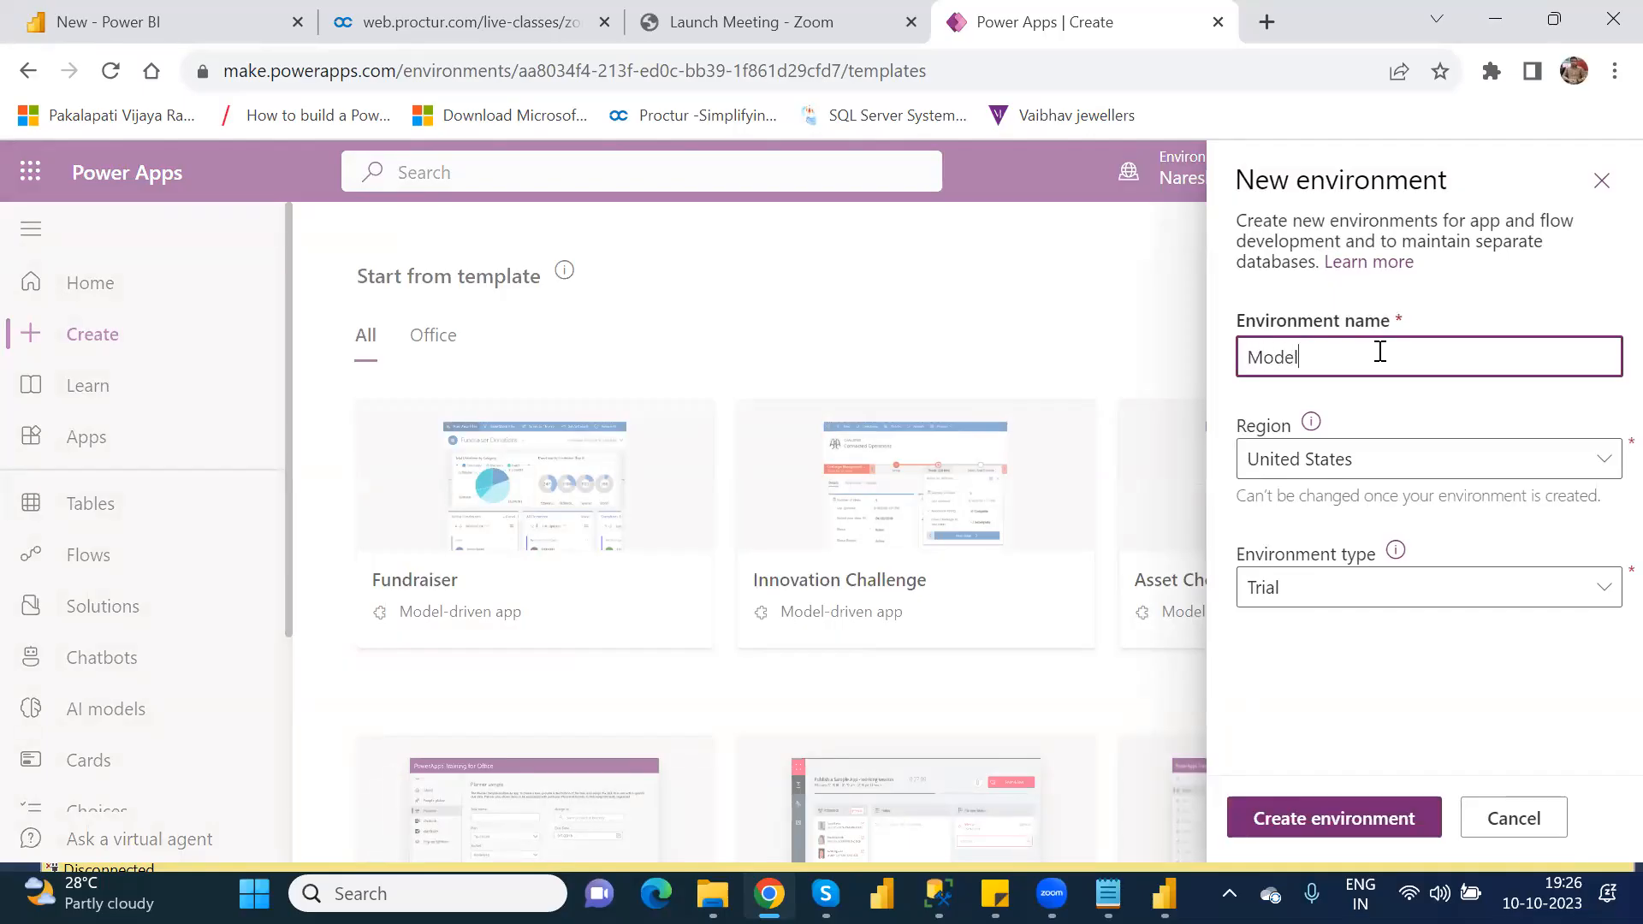
type("Driven_")
type("SampleTemplate")
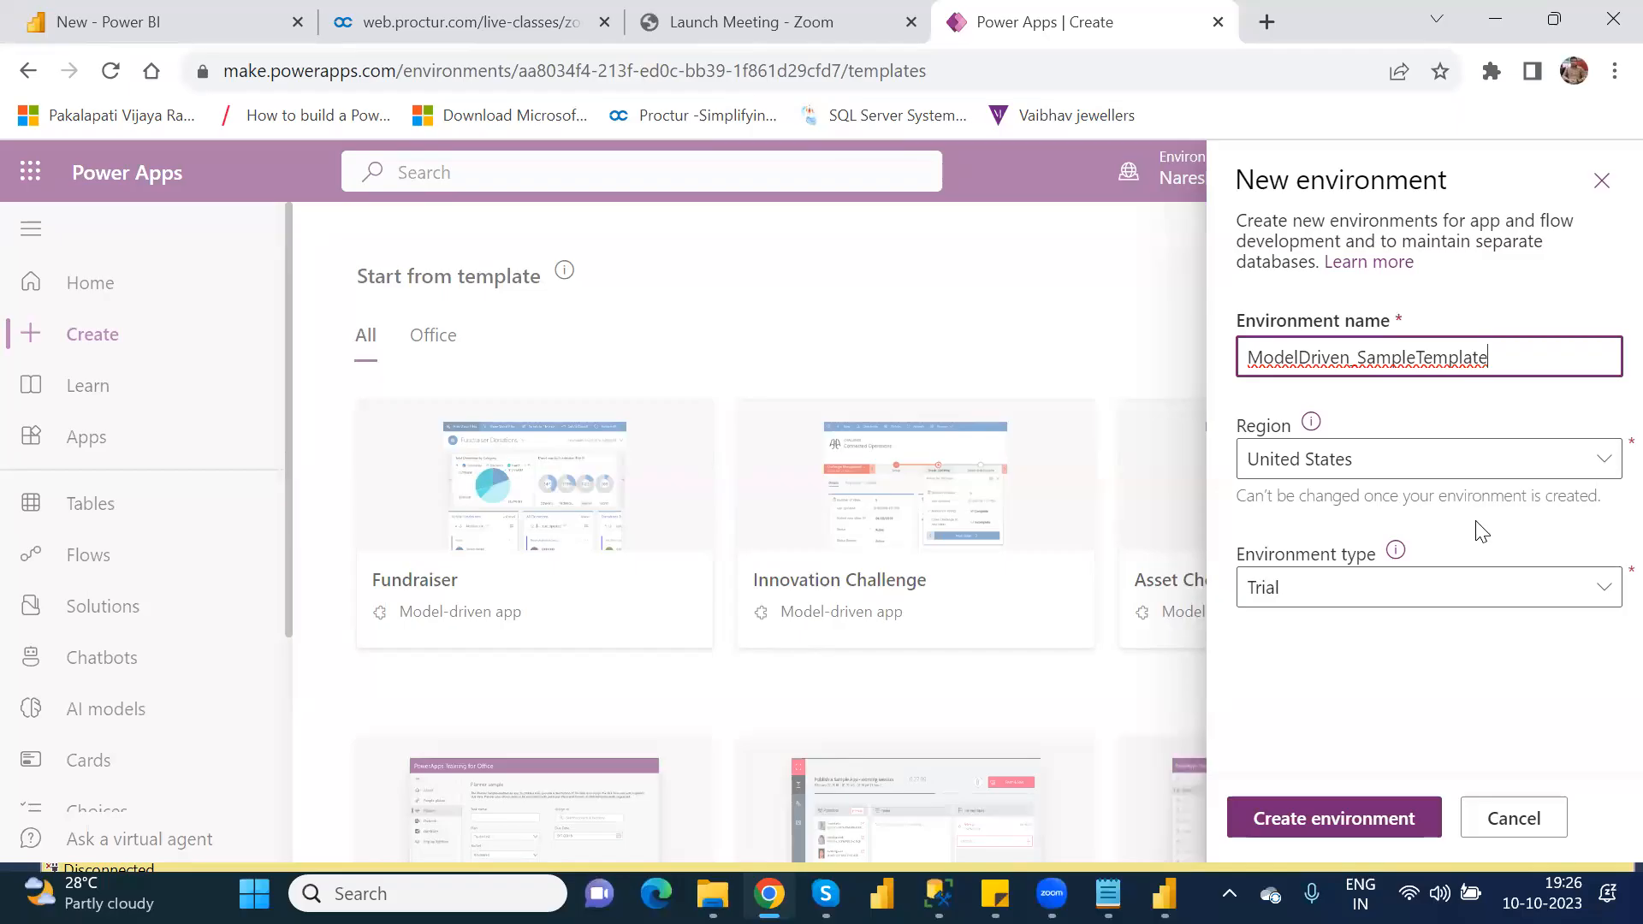
Step: Review the region choices, keep United States, and try to create the environment with the type Trial
left_click(1587, 463)
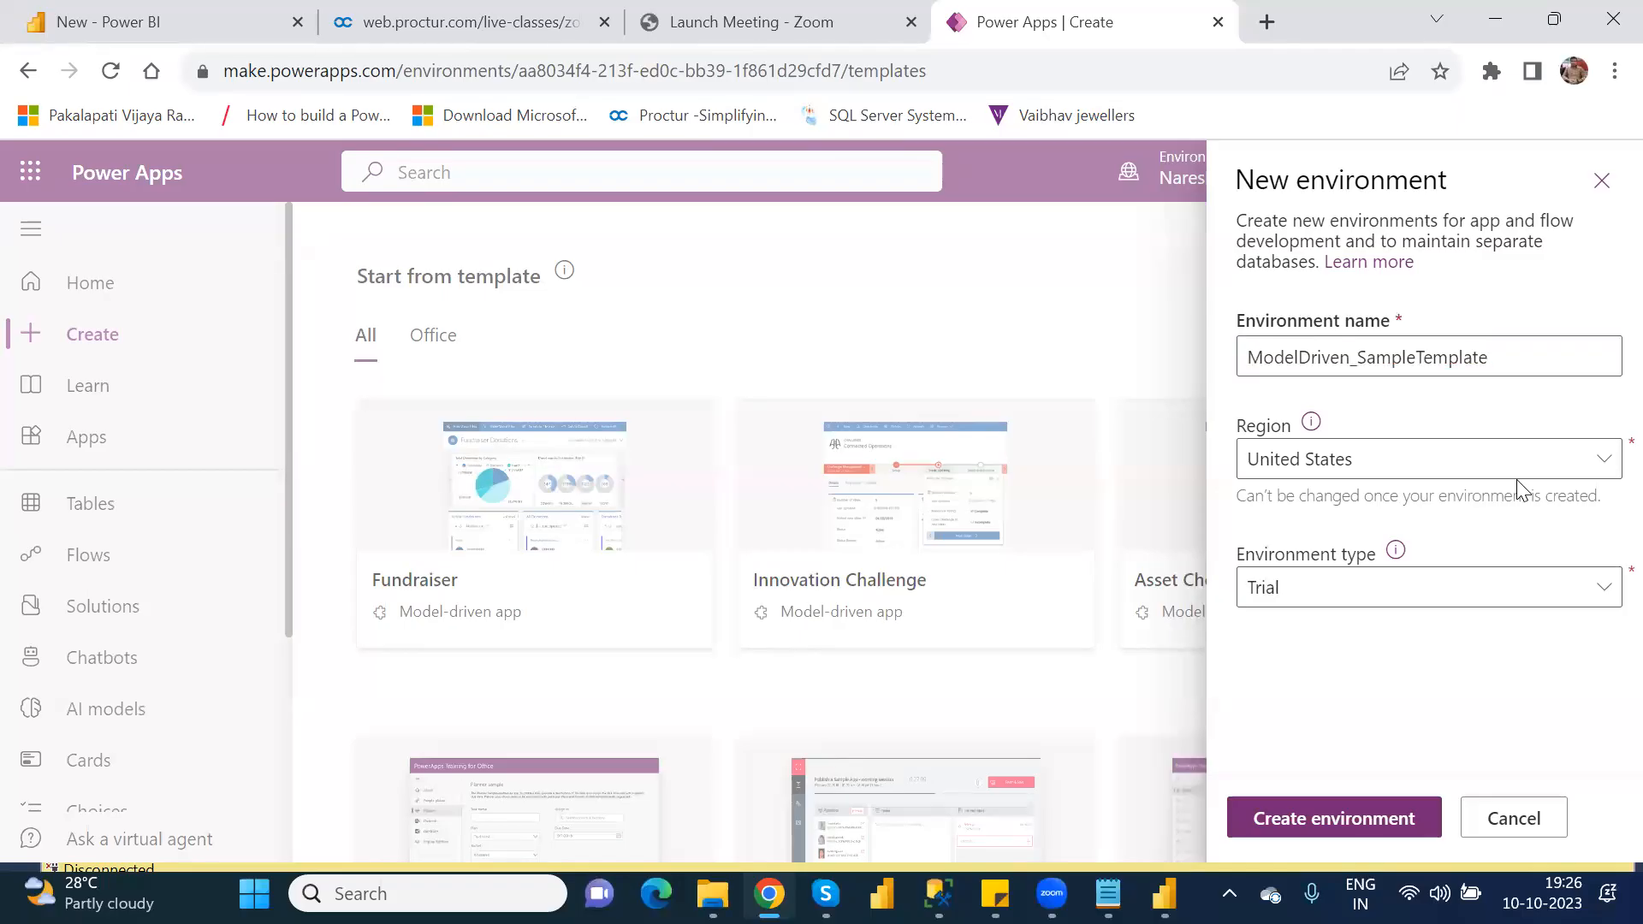
left_click(1588, 462)
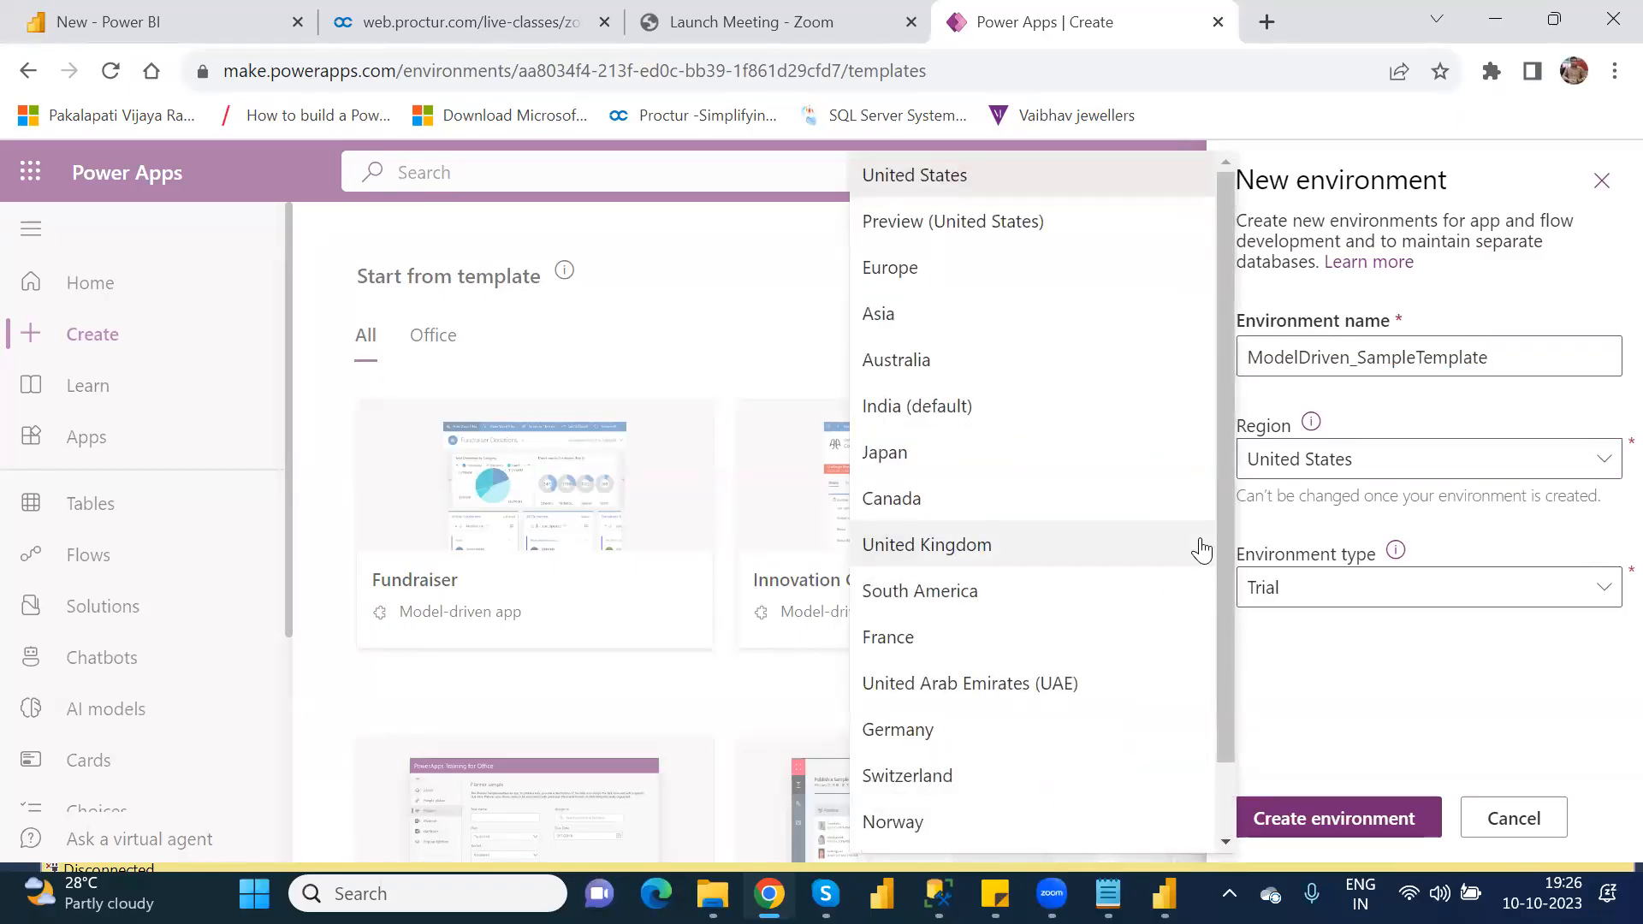
left_click(1340, 539)
left_click(1339, 590)
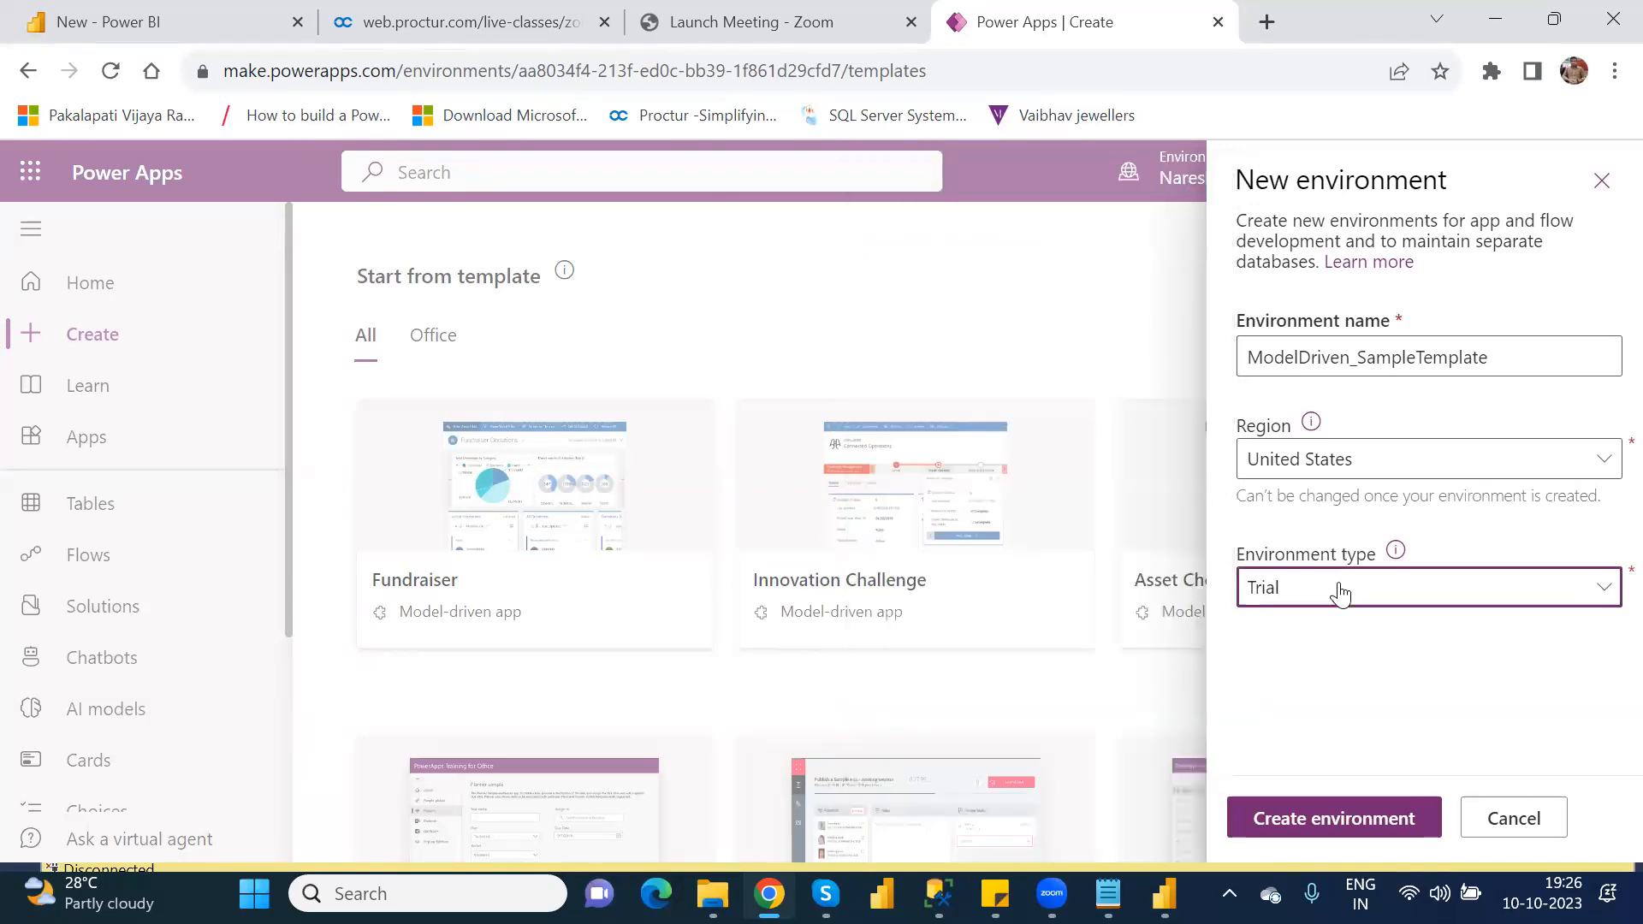
left_click(1313, 648)
left_click(1309, 826)
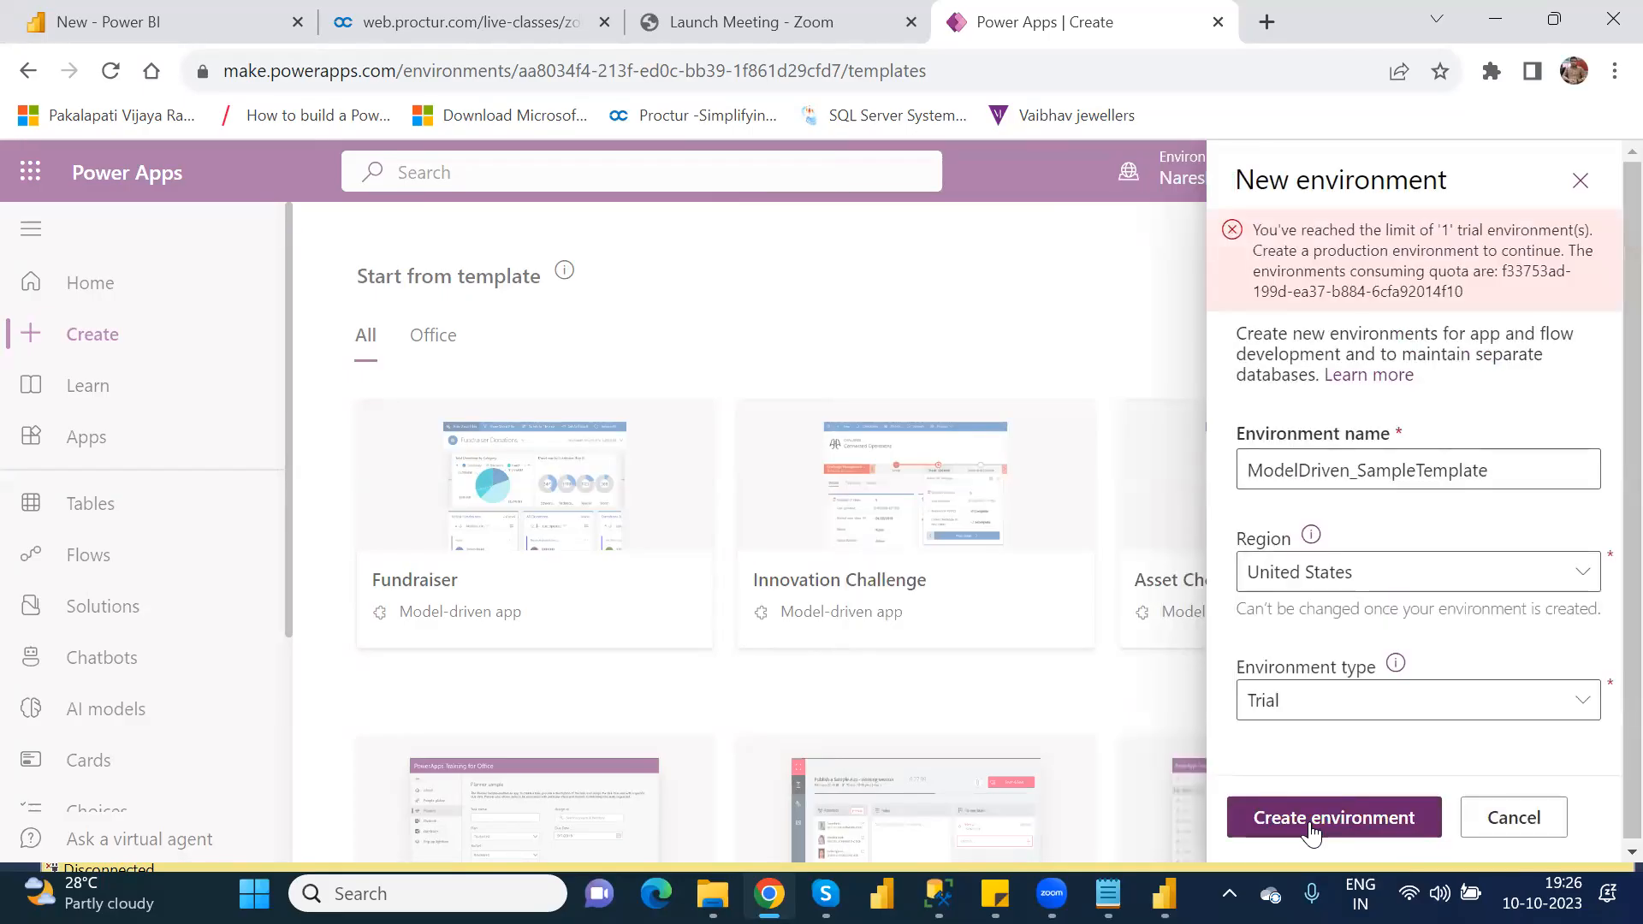
Step: Change the environment type to Production and submit the new environment for creation
left_click(1374, 713)
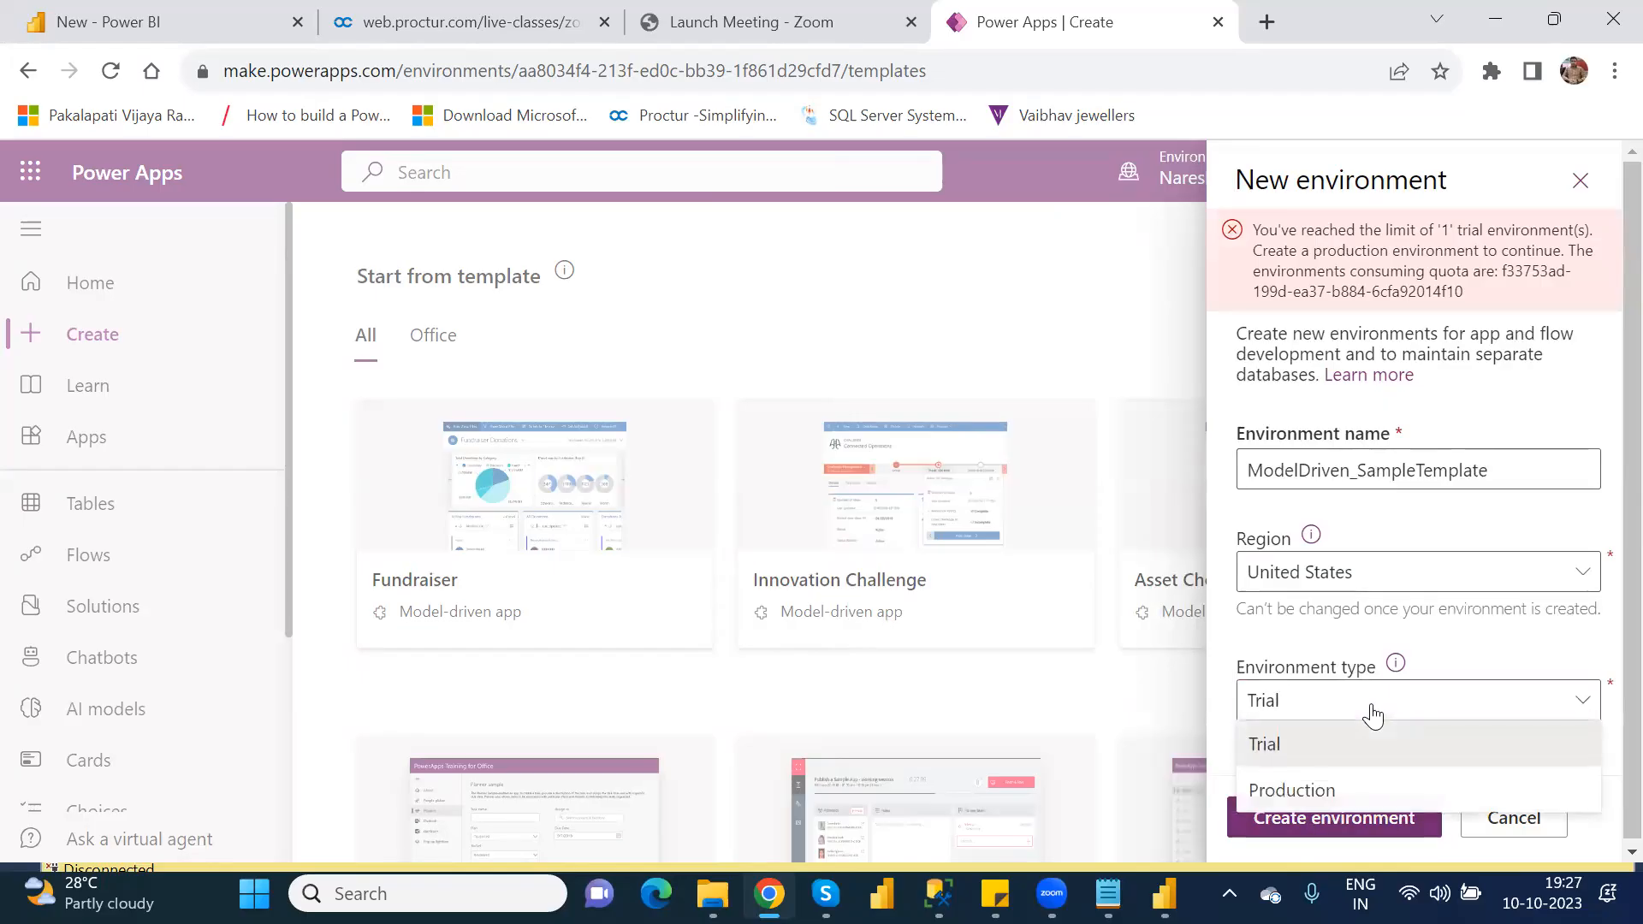
left_click(1324, 785)
left_click(1326, 822)
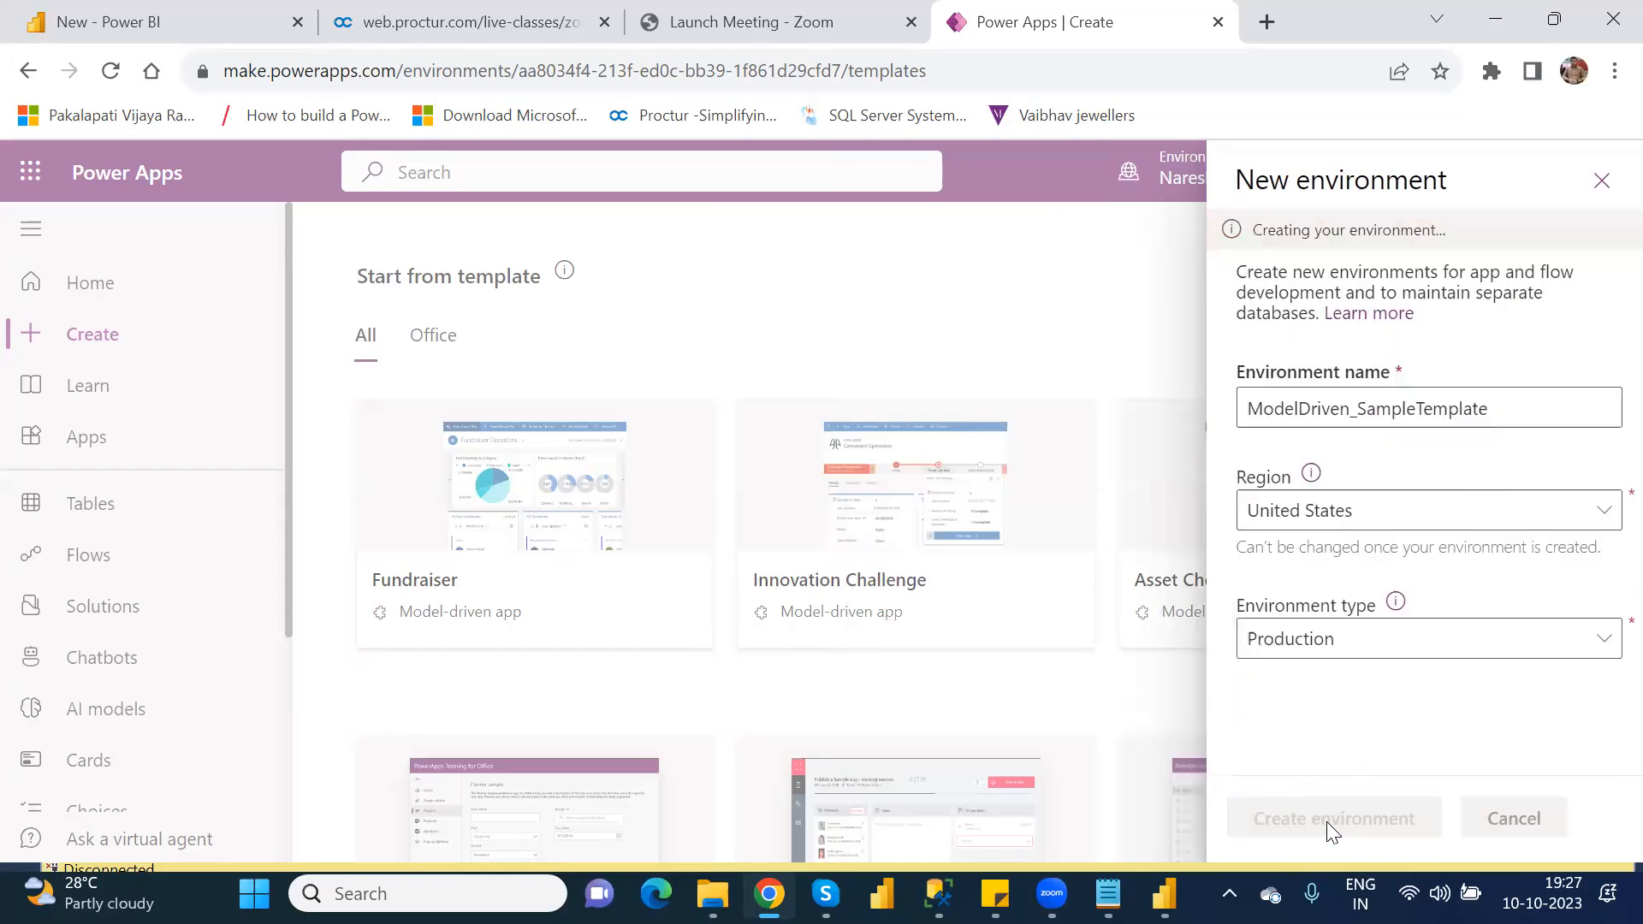
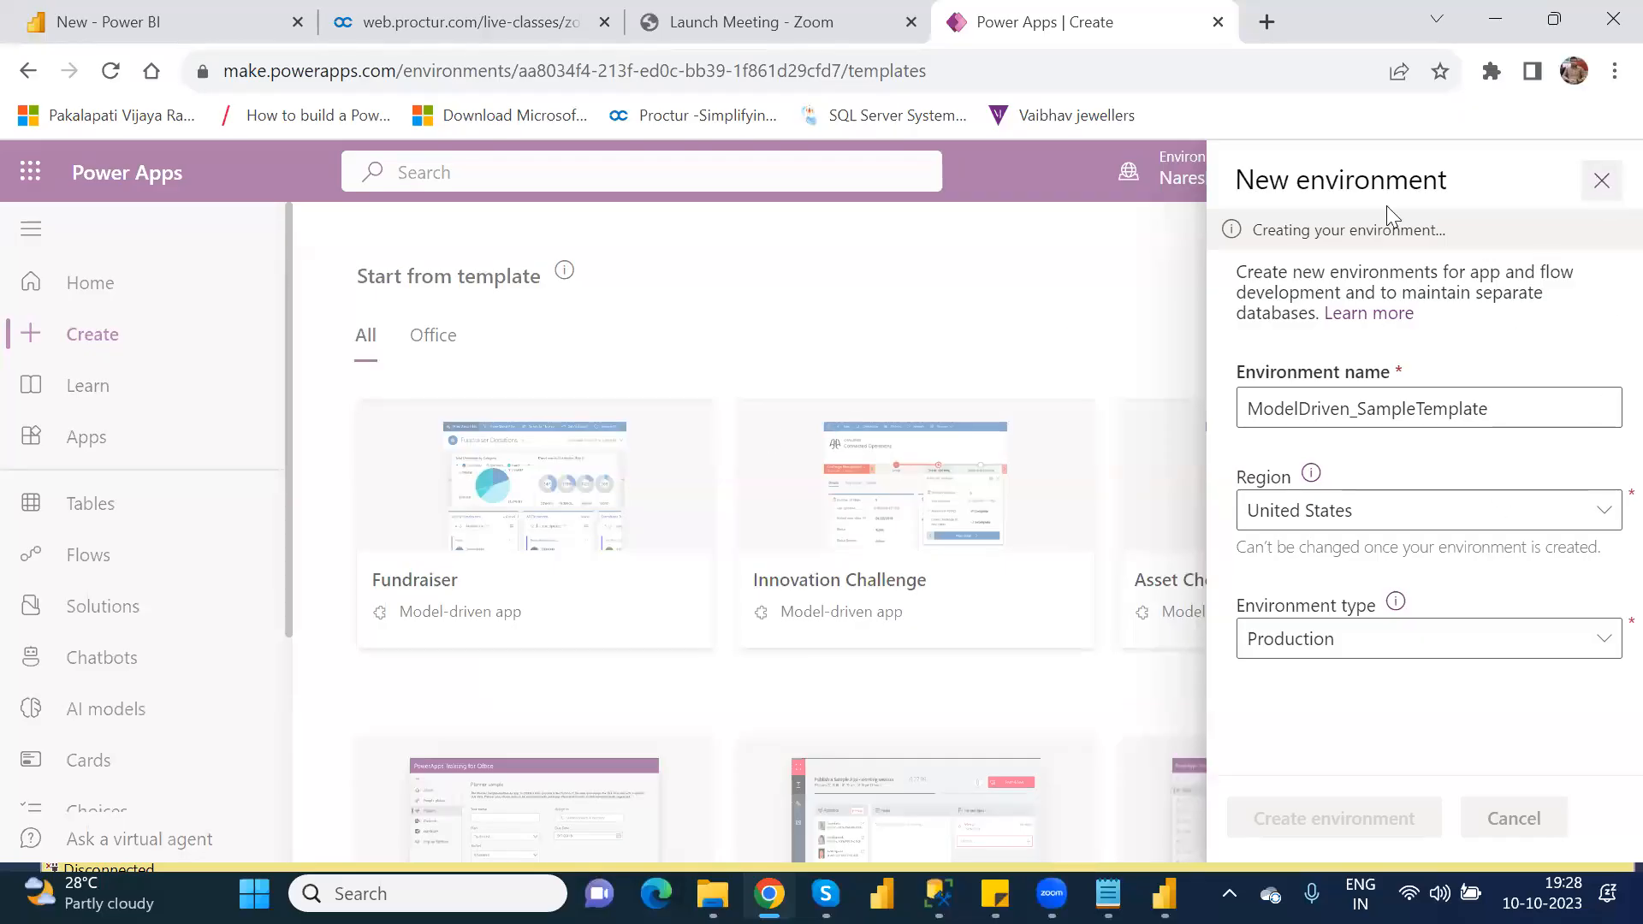
Step: Reload the Create page and create a canvas app from the Power Apps Training for Office template
left_click(118, 79)
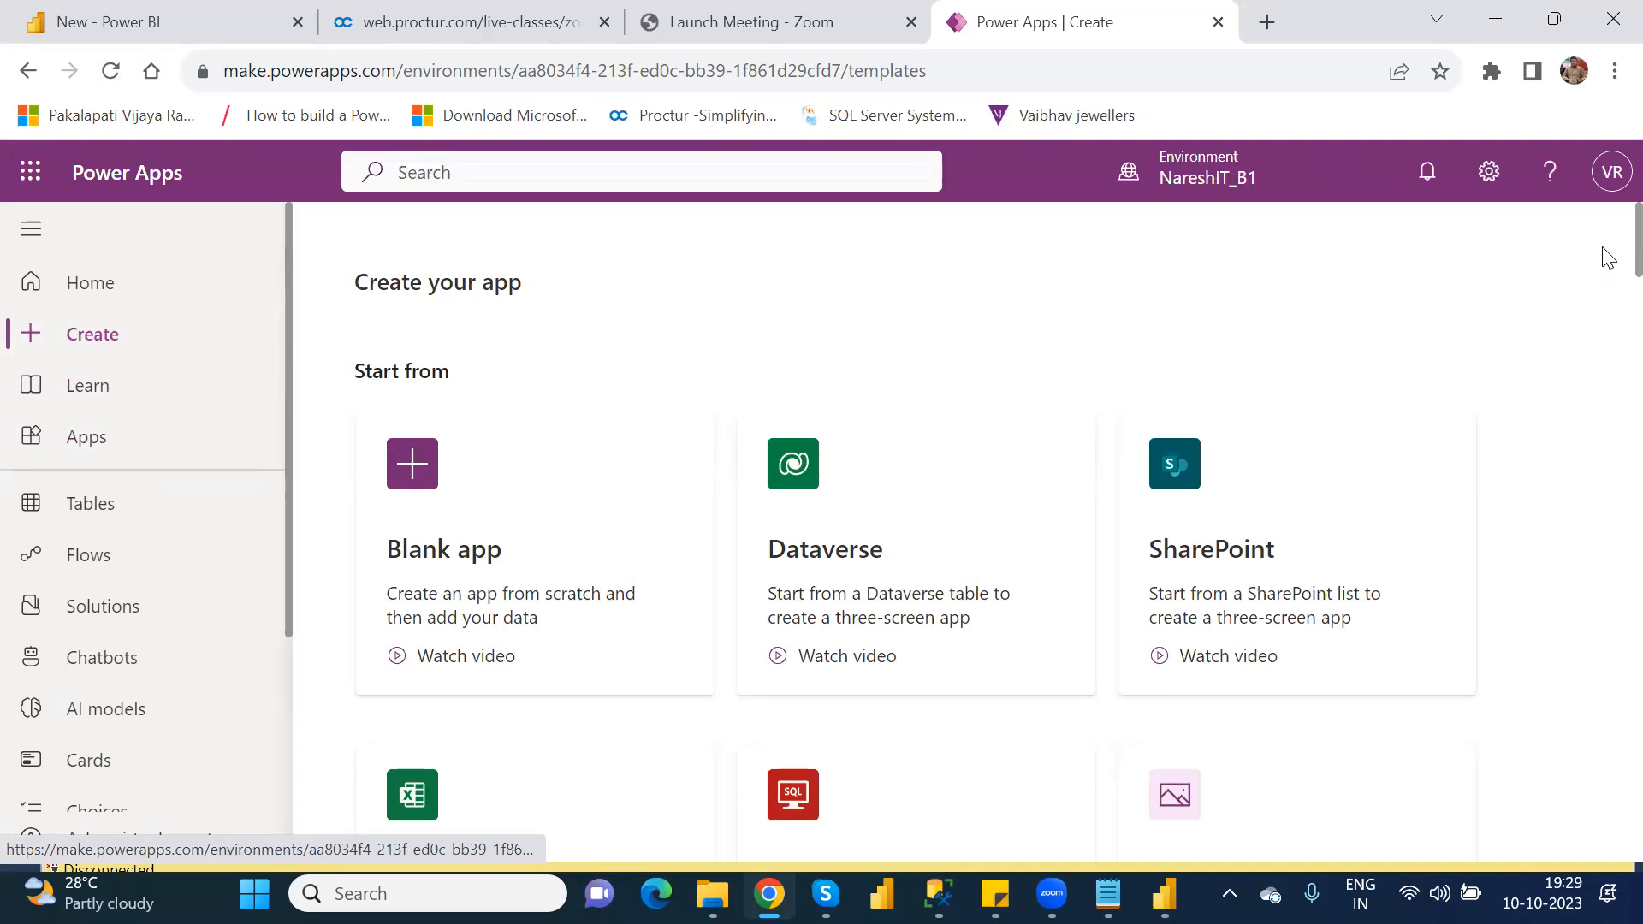
scroll(1609, 257, "down", 15)
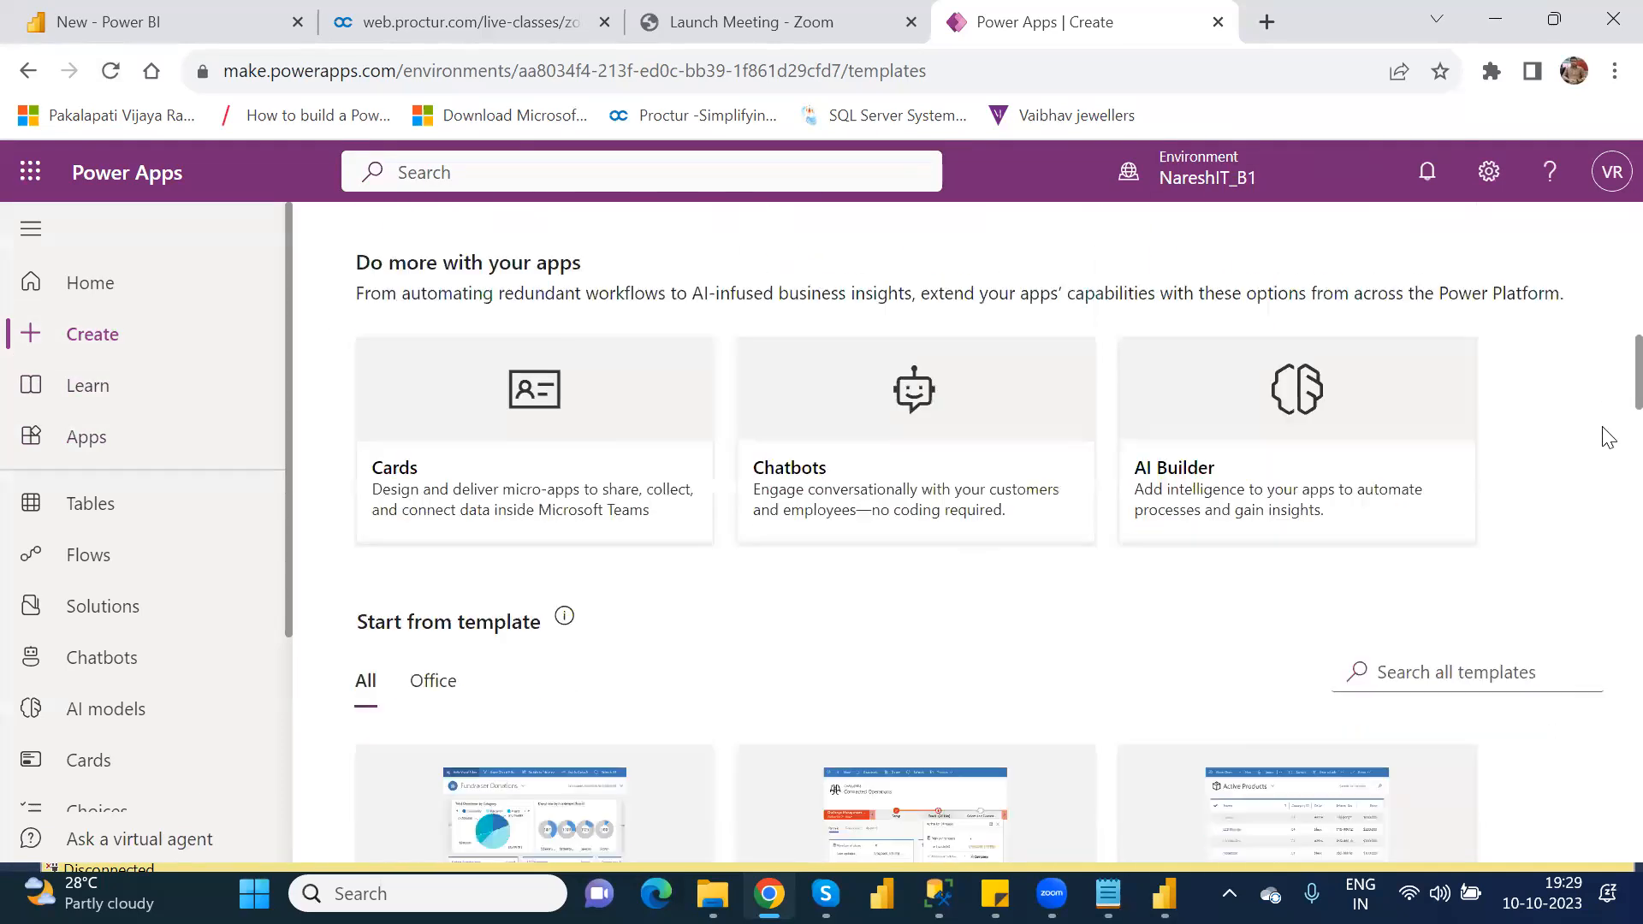
scroll(1609, 437, "down", 9)
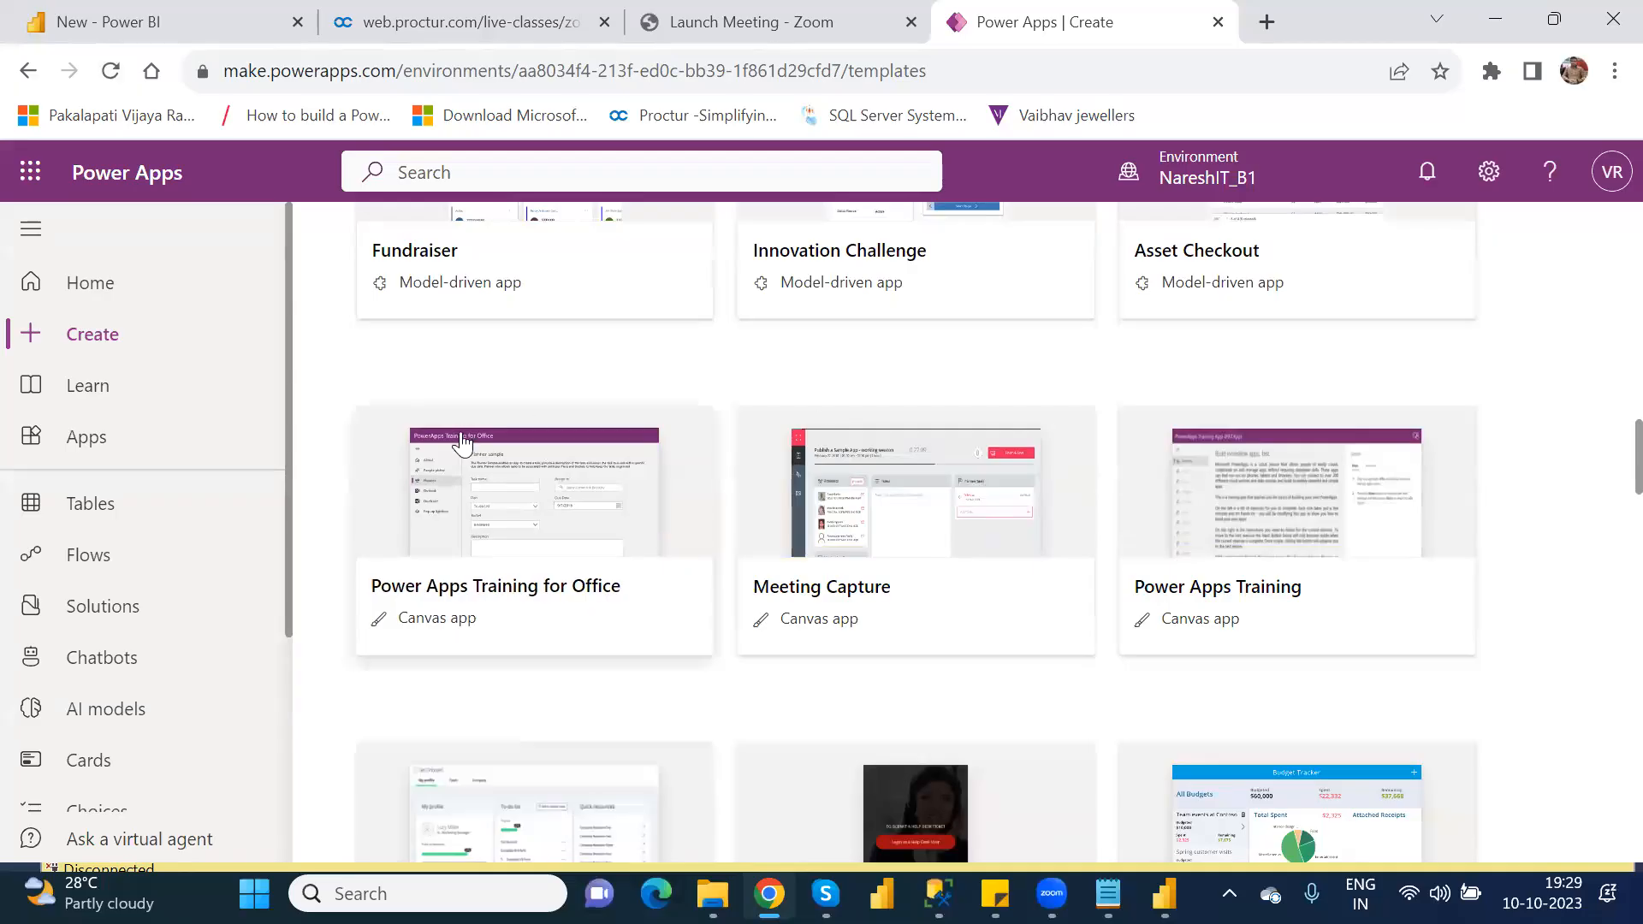
left_click(495, 532)
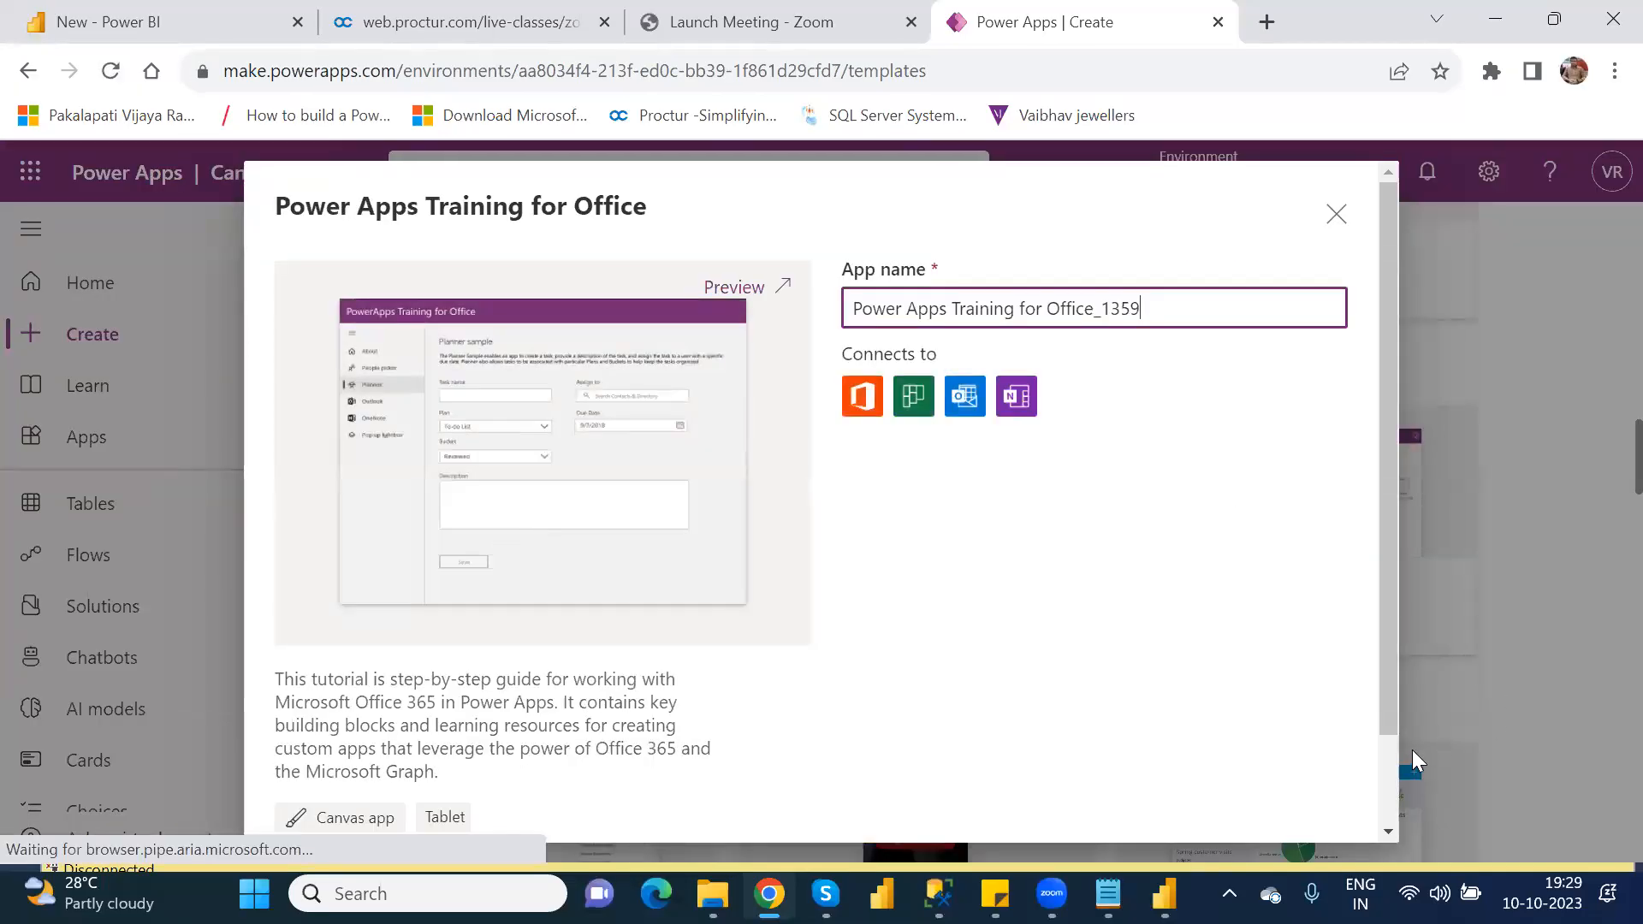
scroll(1390, 762, "down", 2)
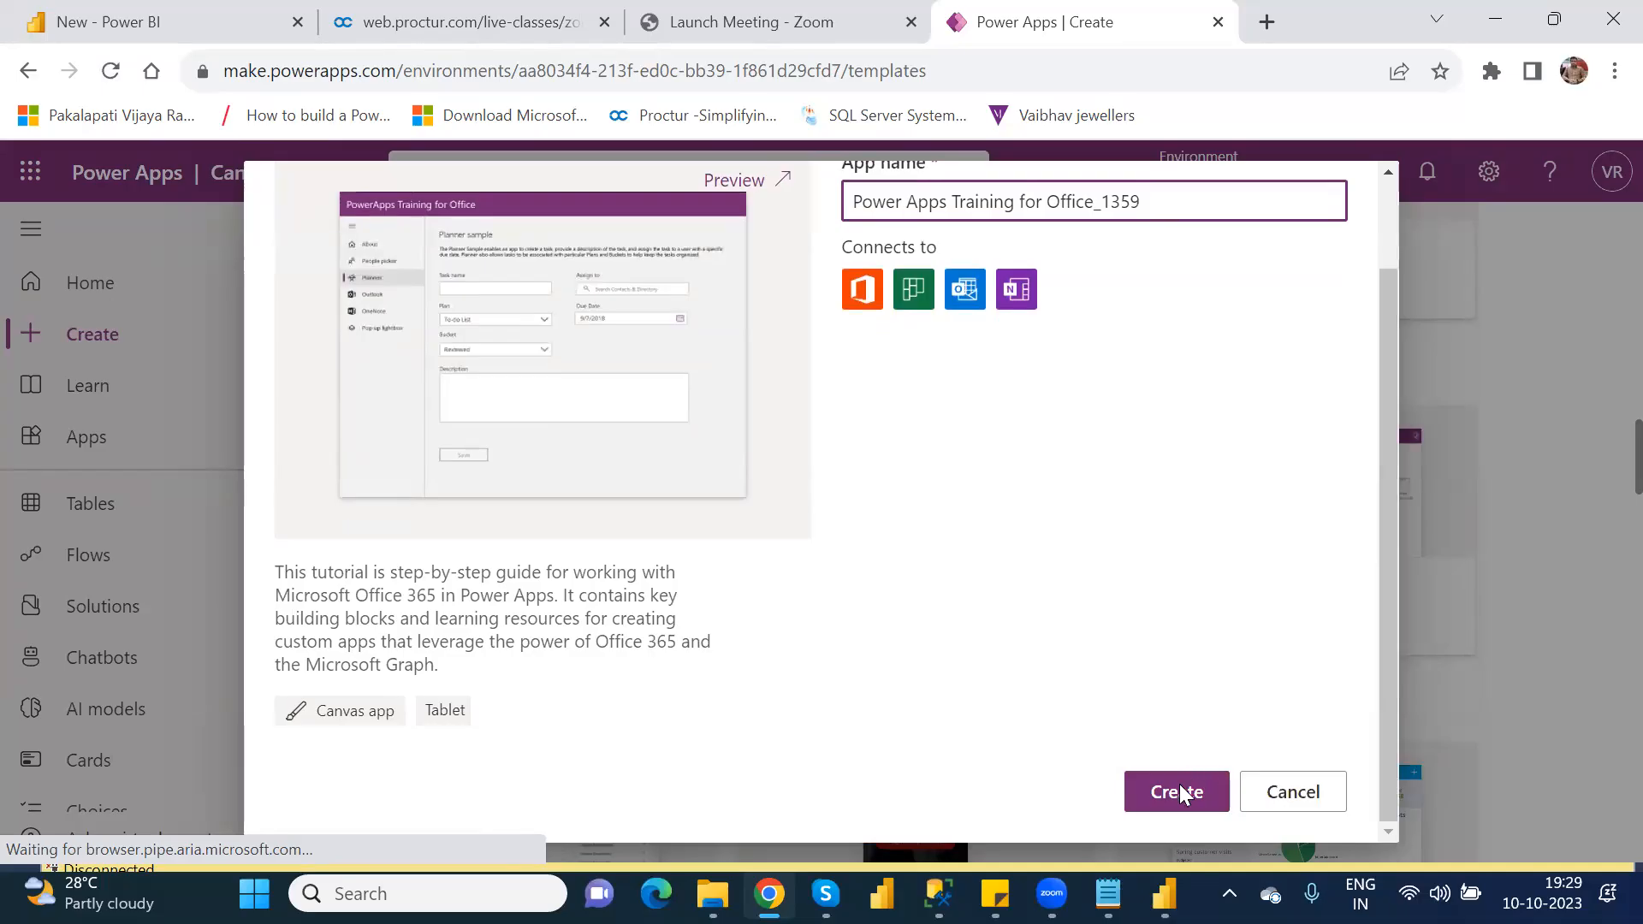
left_click(1179, 794)
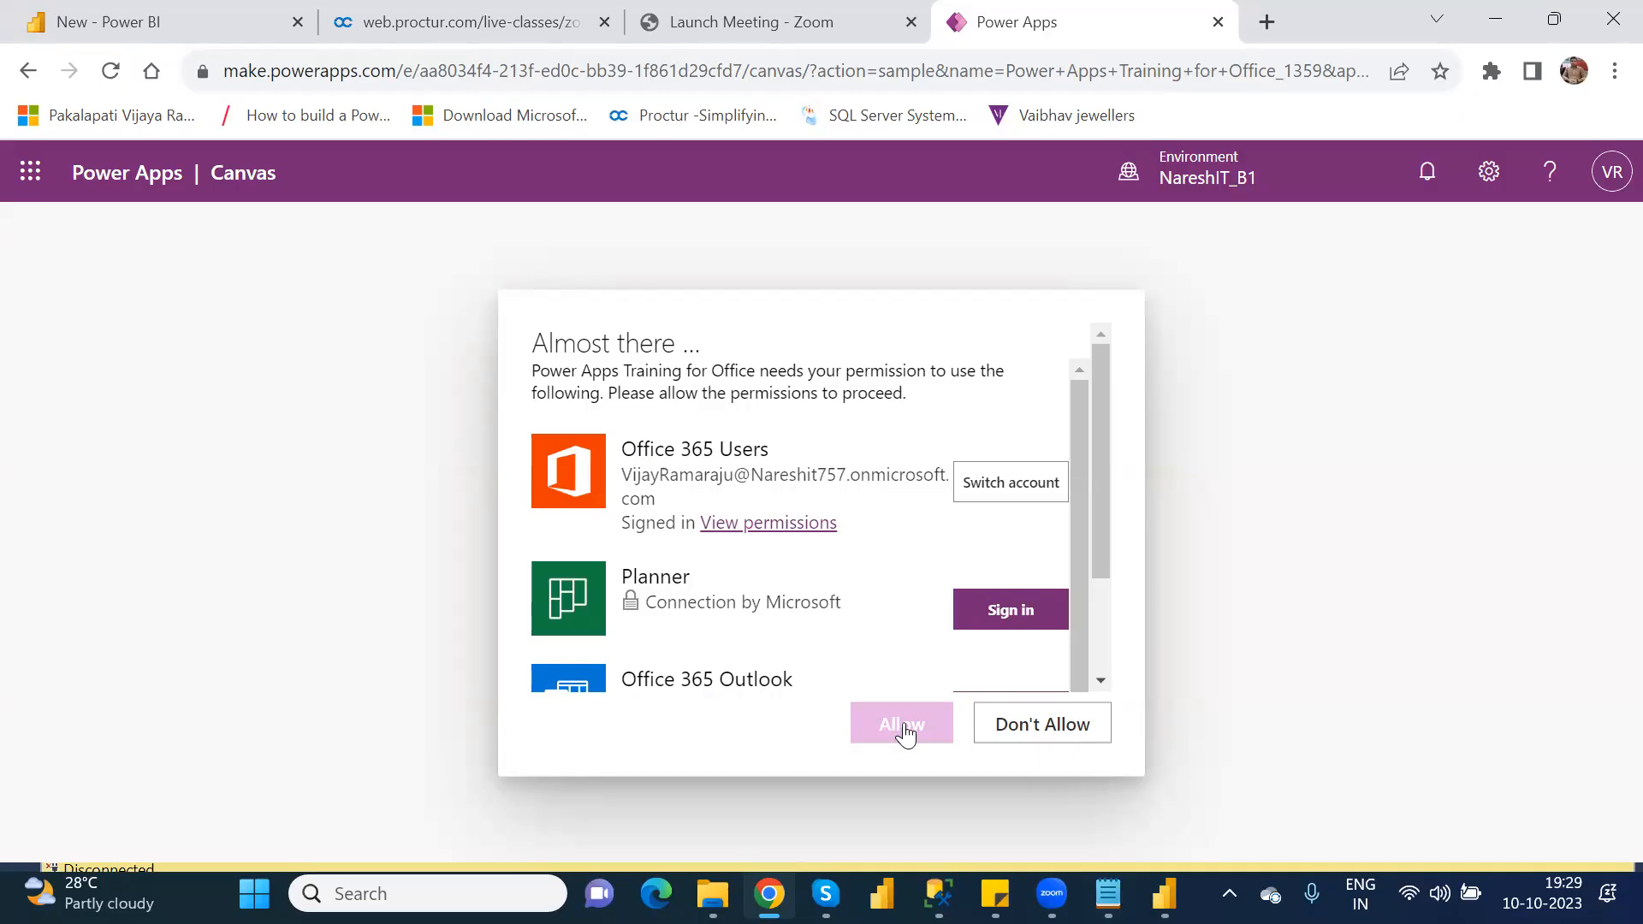
Step: Review the connections requested by the training app, decline the permissions, and skip the Studio welcome message
scroll(1090, 616, "down", 3)
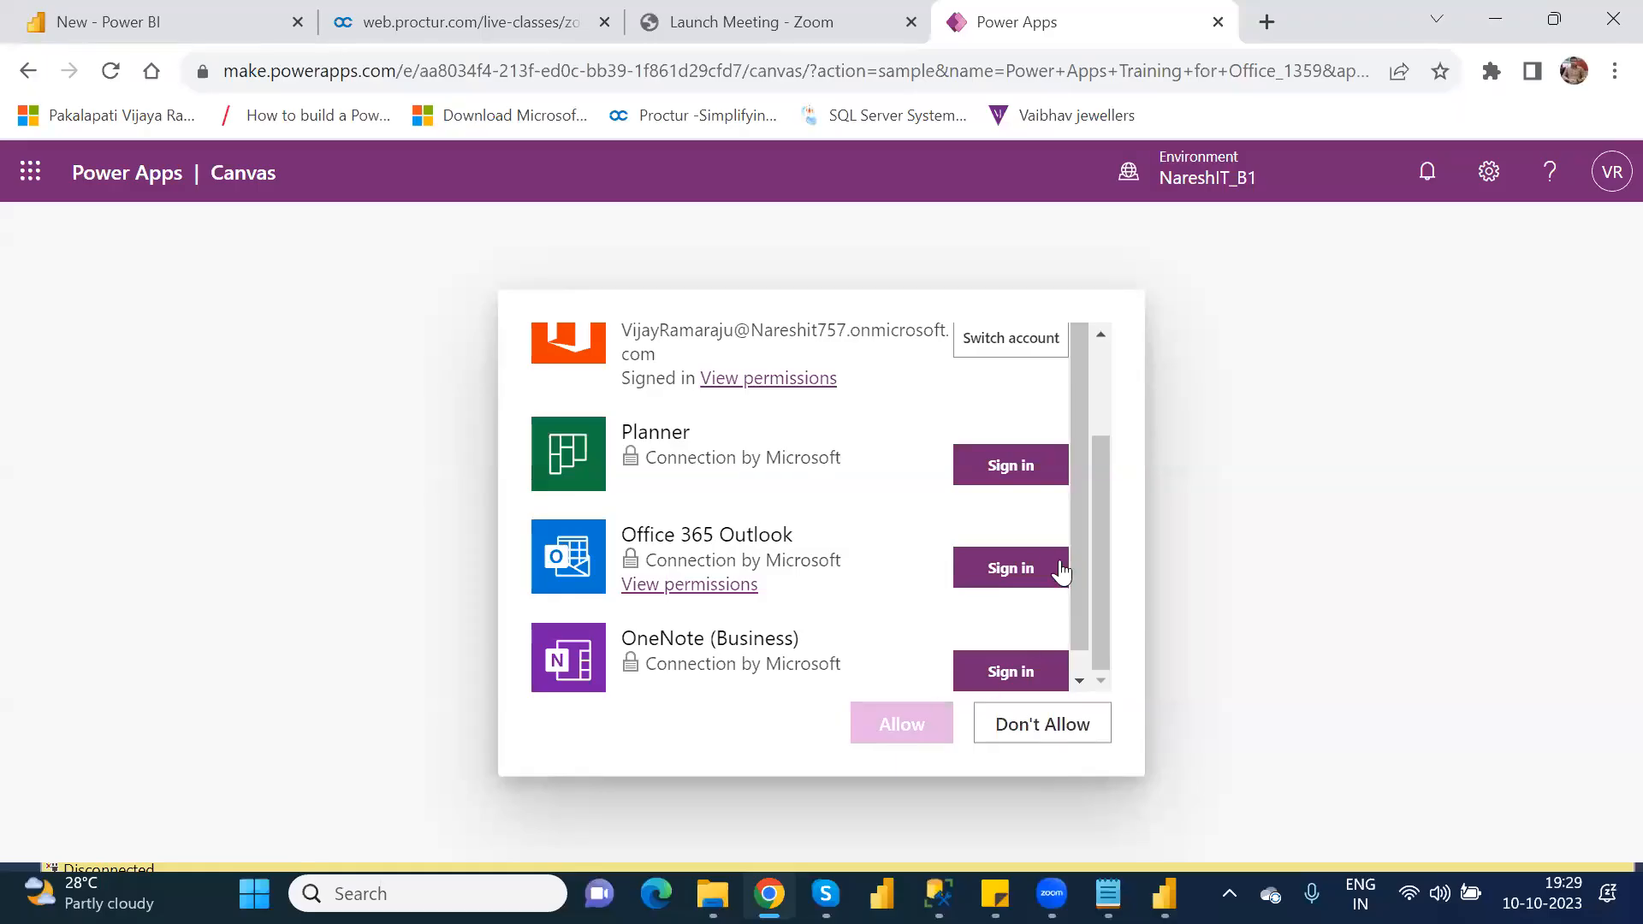
left_click(1041, 729)
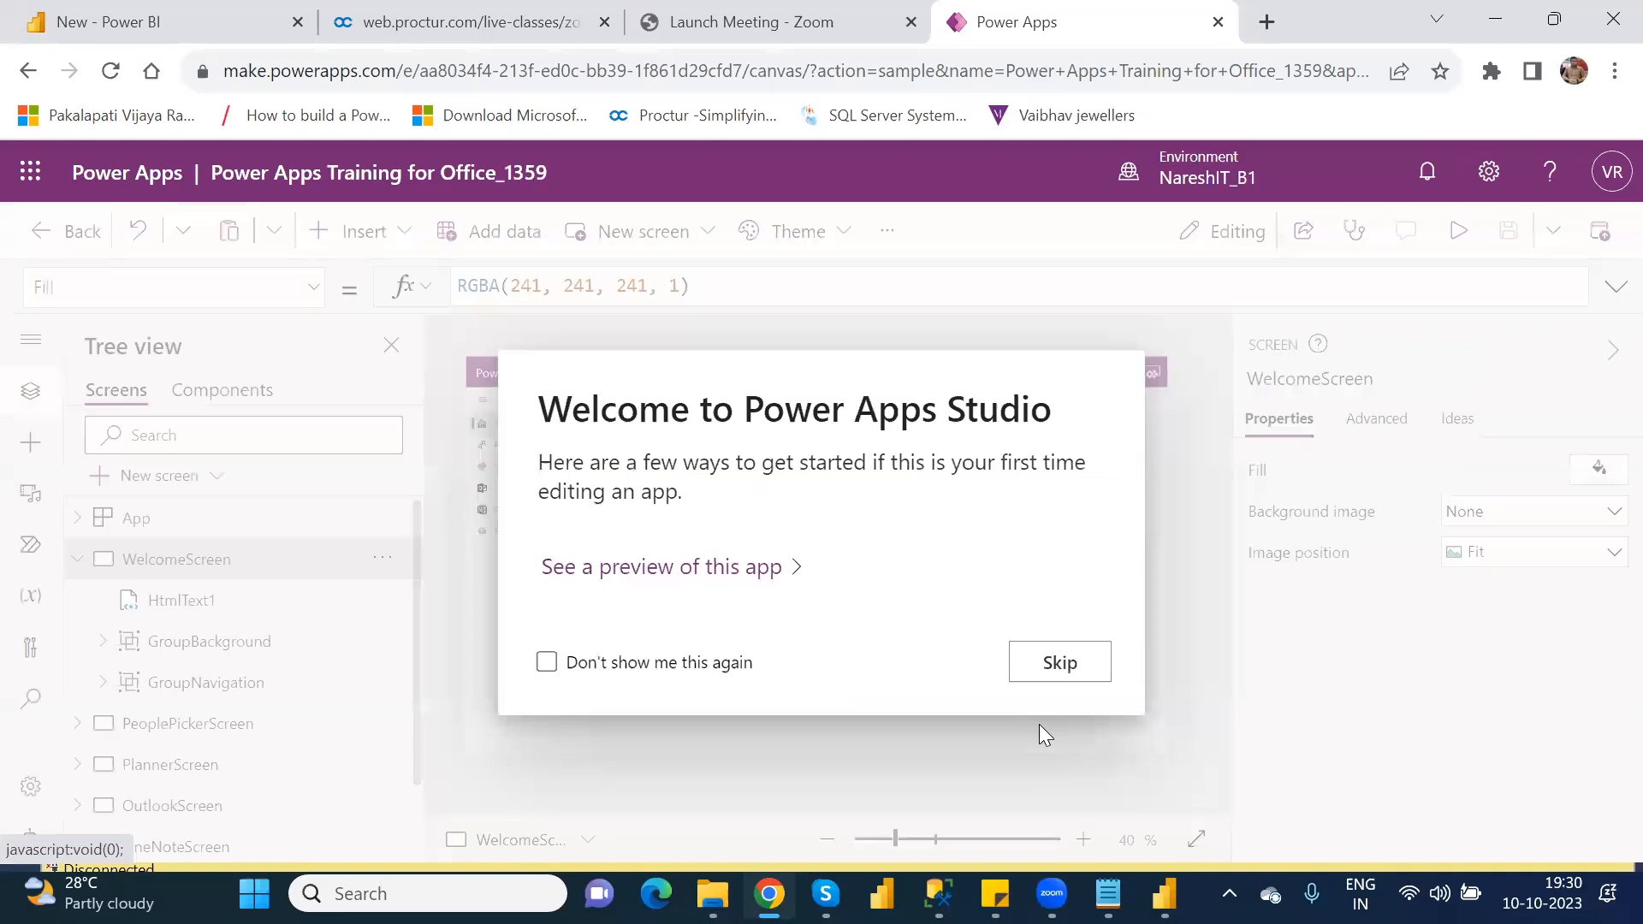
left_click(1051, 662)
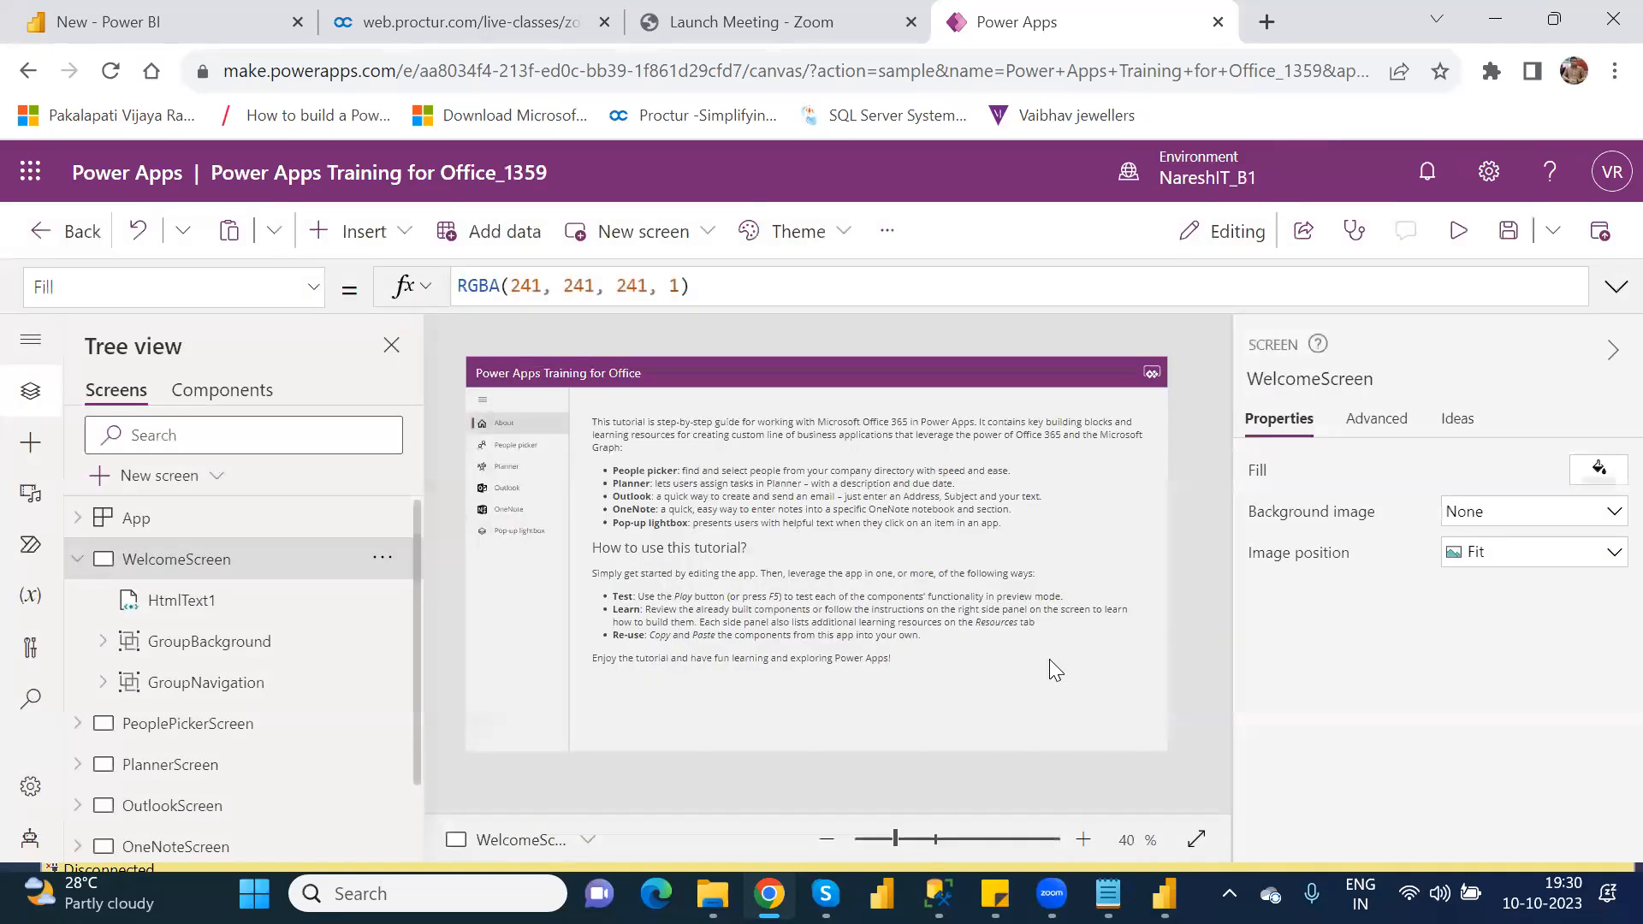
Step: Preview the training app, collapse and expand its navigation, and view the People picker sample with its search field
left_click(1462, 235)
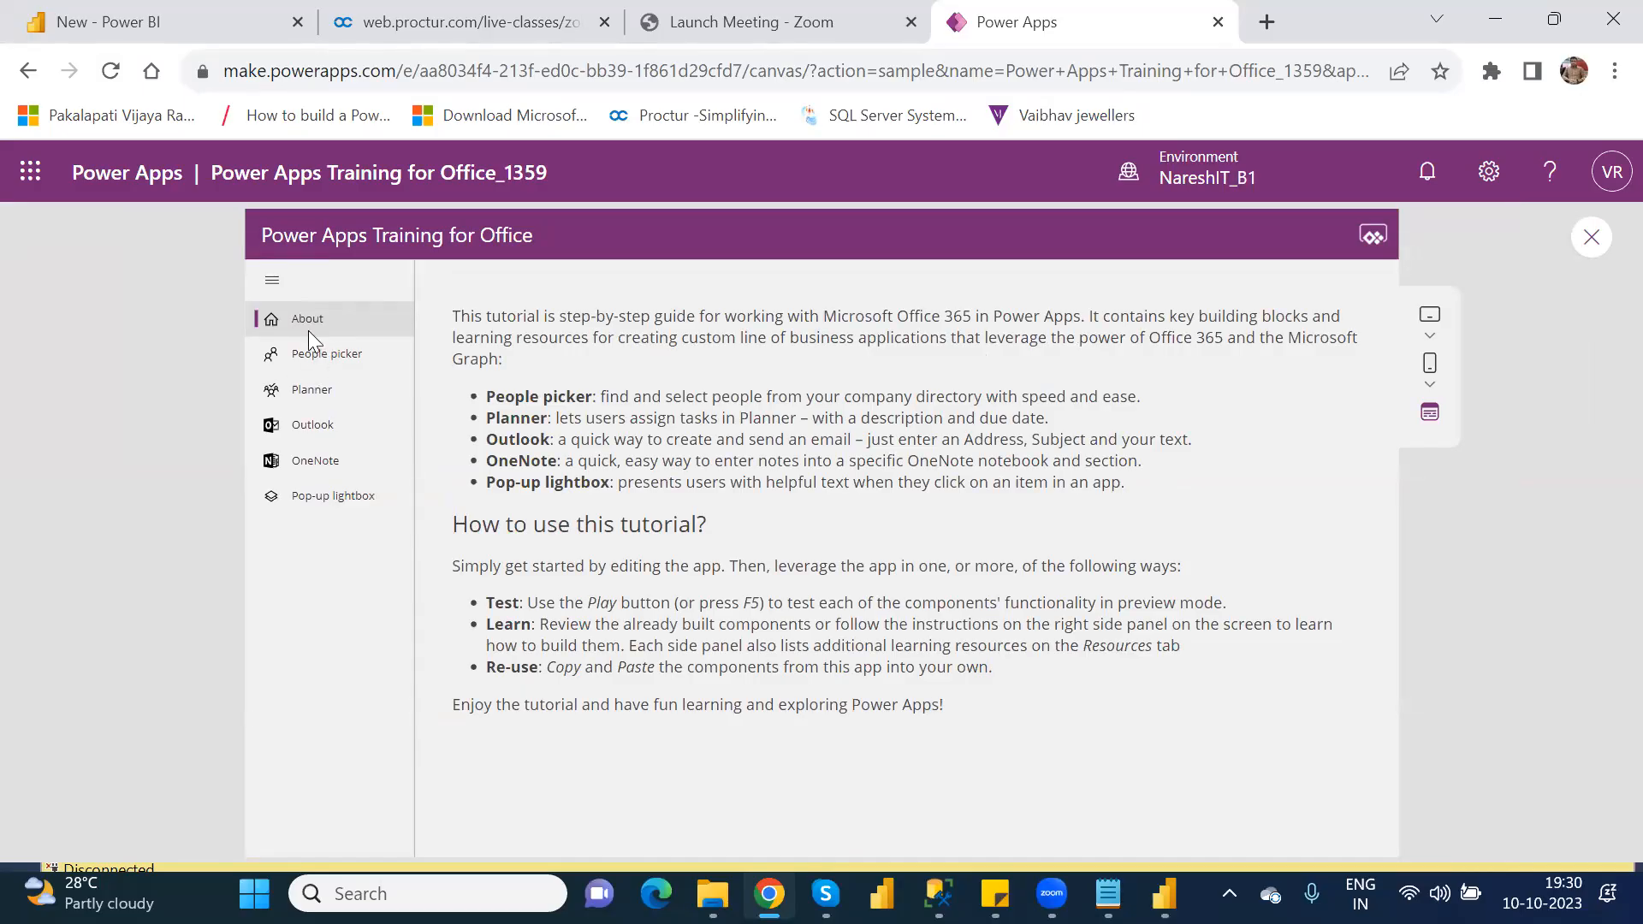
left_click(272, 287)
left_click(273, 282)
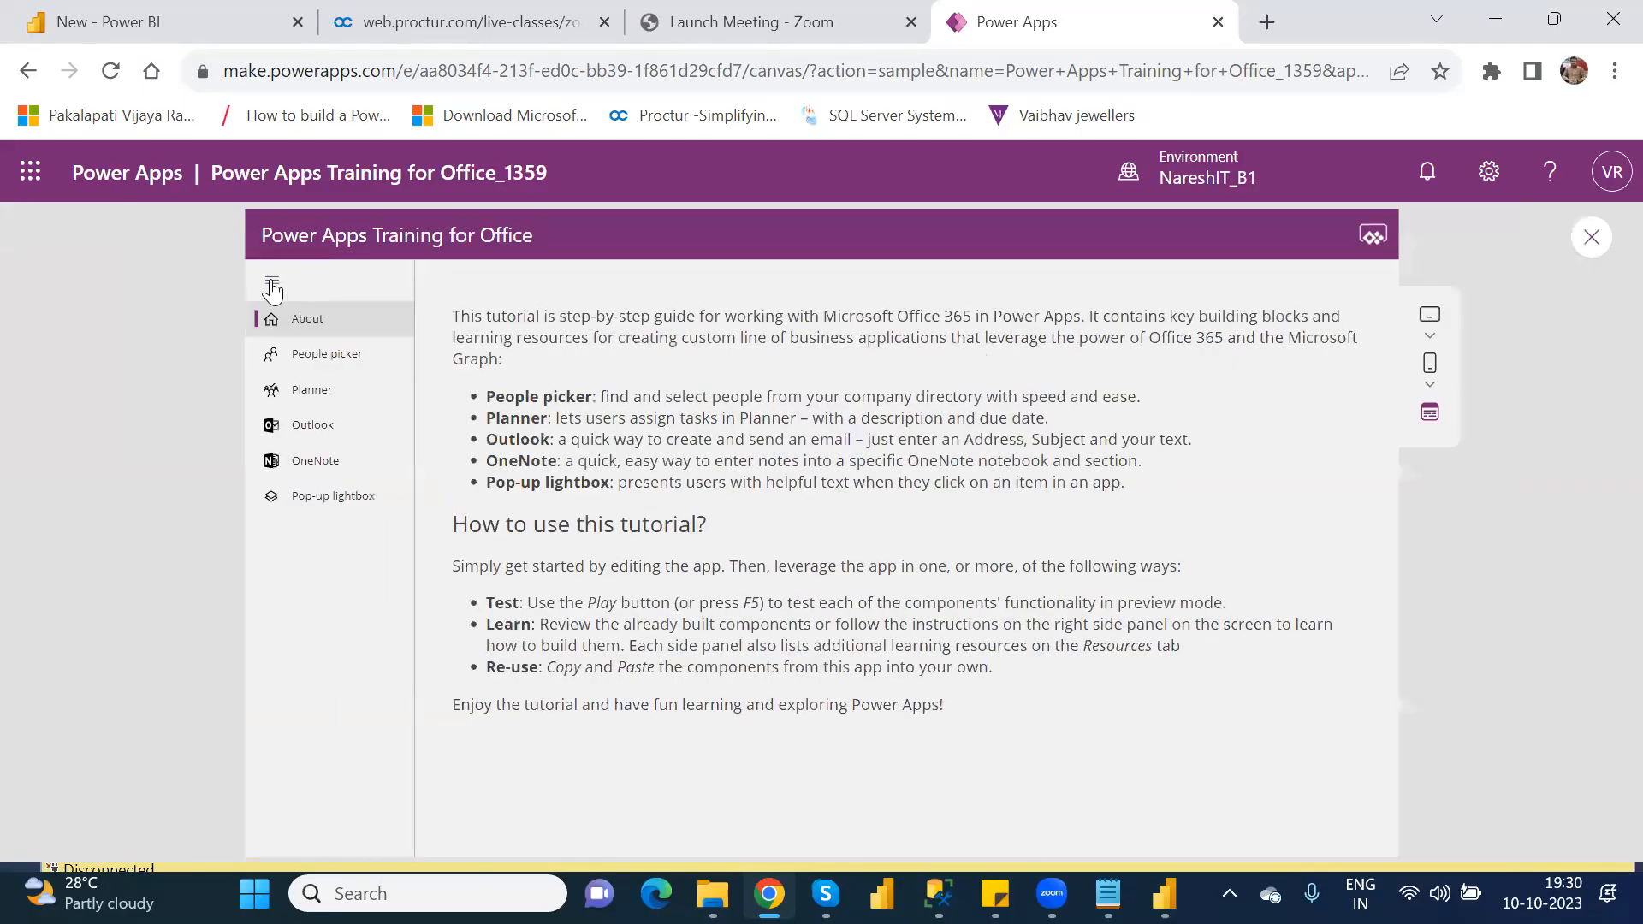
left_click(324, 353)
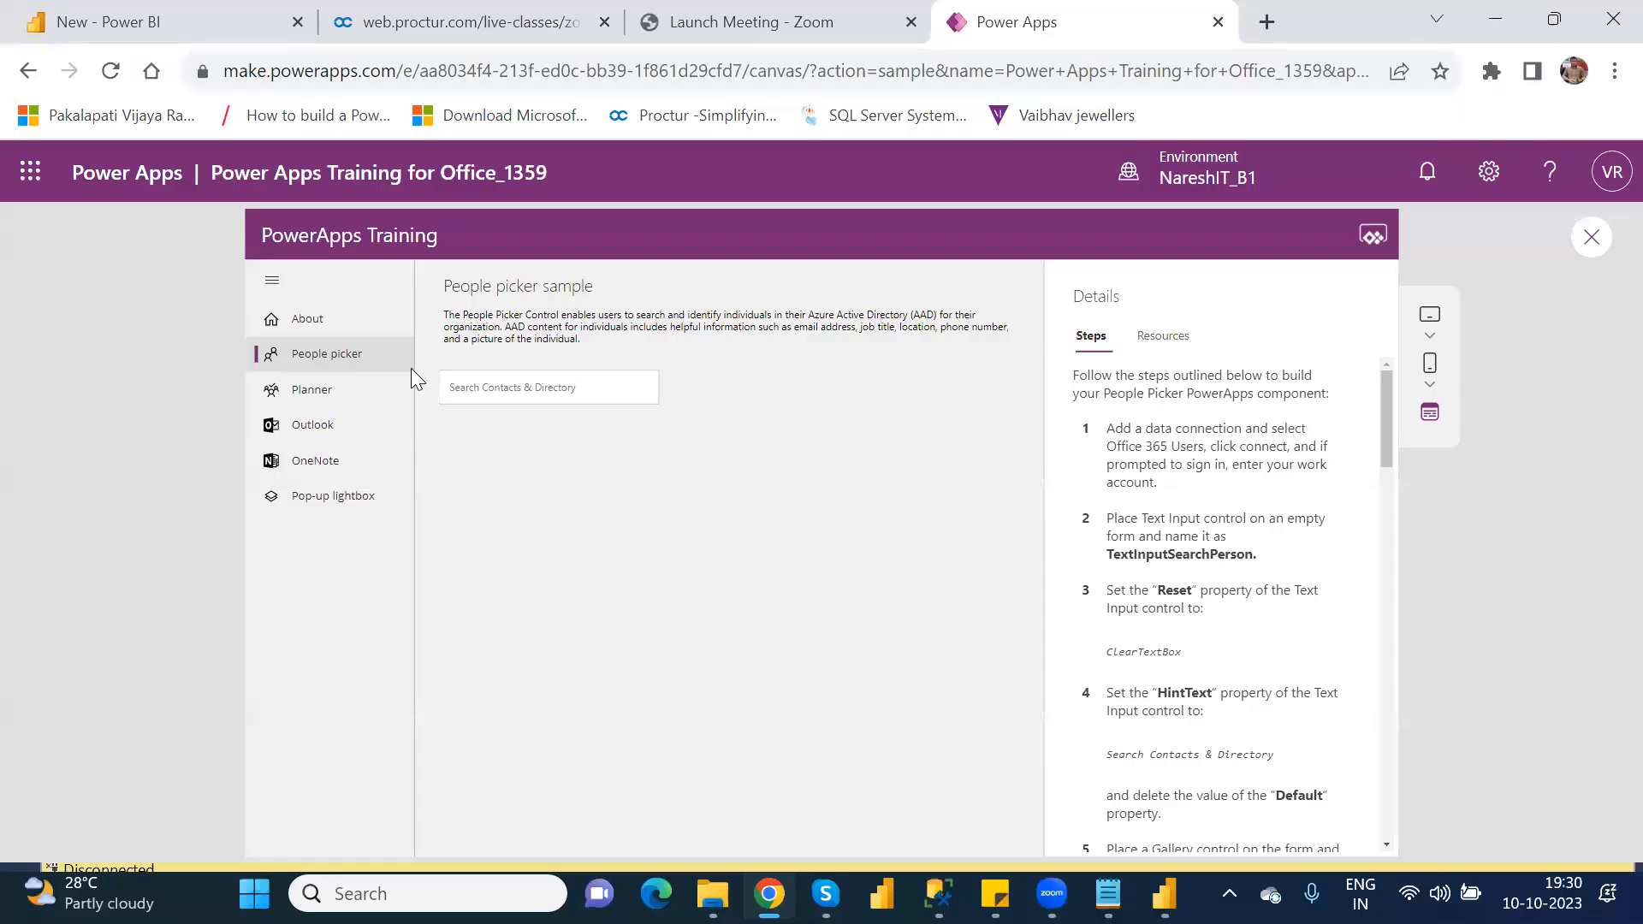
left_click(550, 388)
Step: View the Planner and Outlook samples in the running training app, and close the preview and its tip
left_click(315, 389)
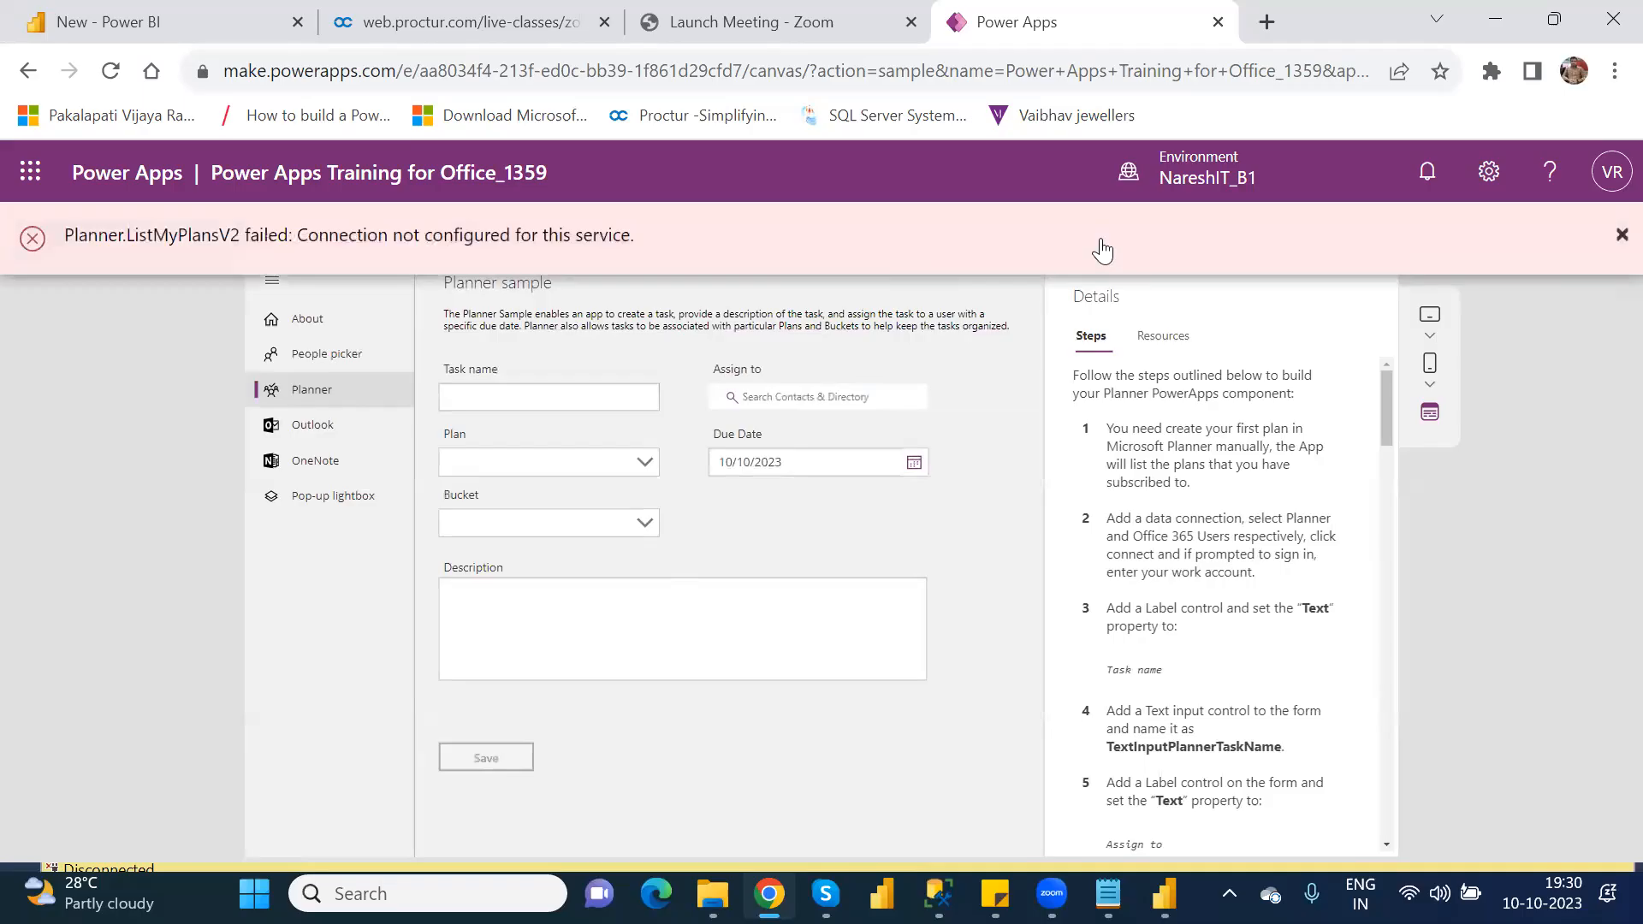
left_click(1614, 238)
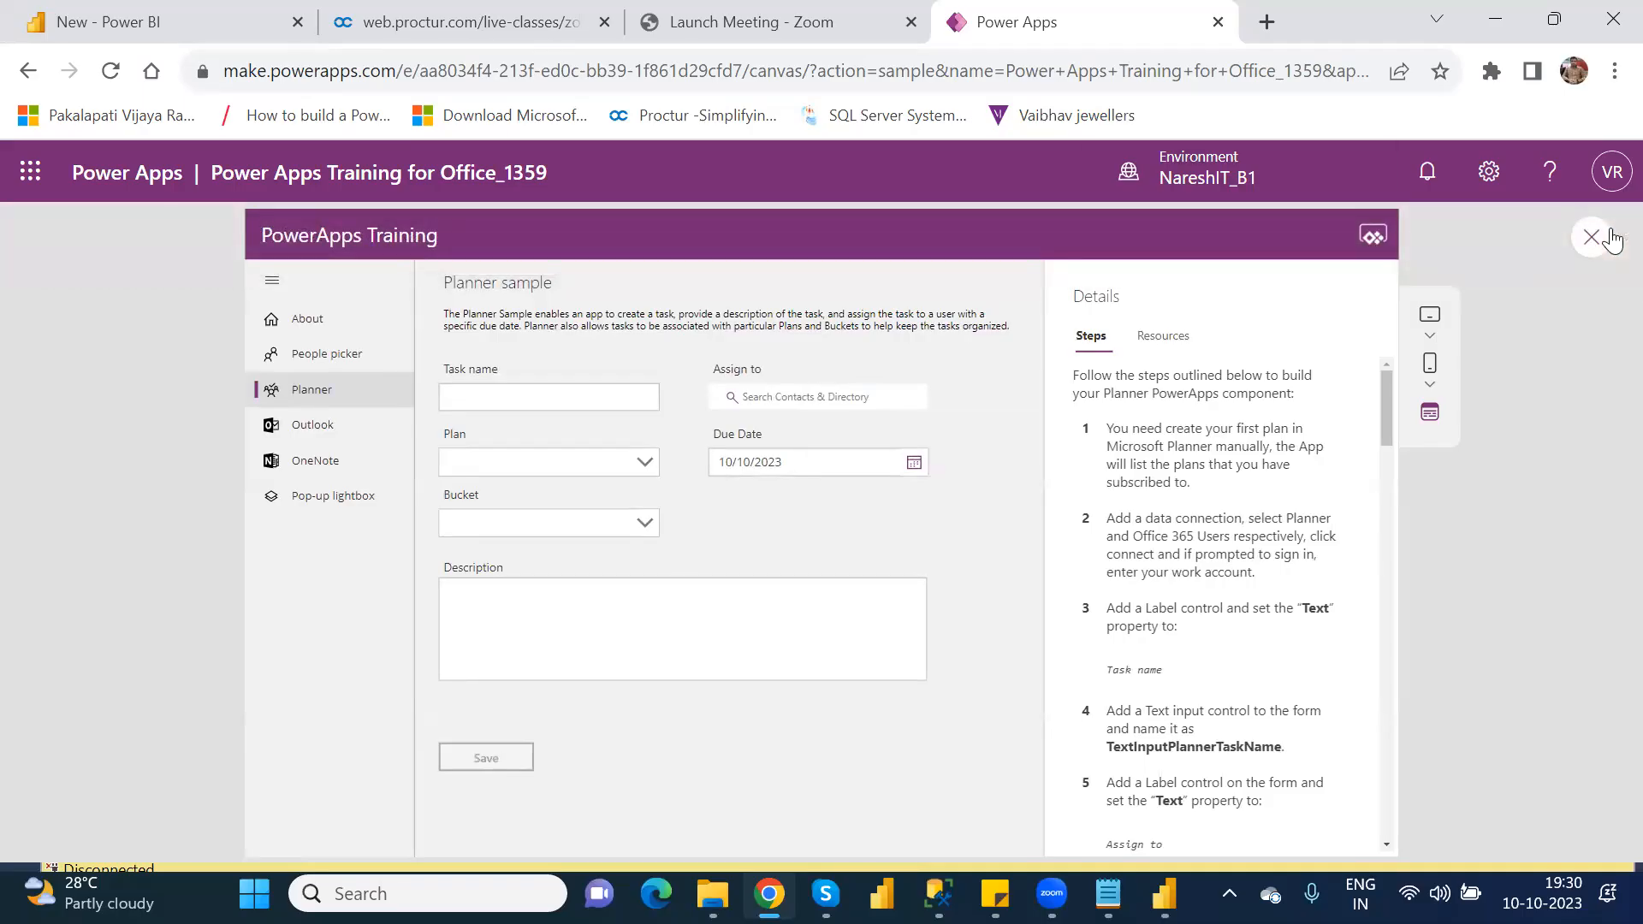
left_click(299, 427)
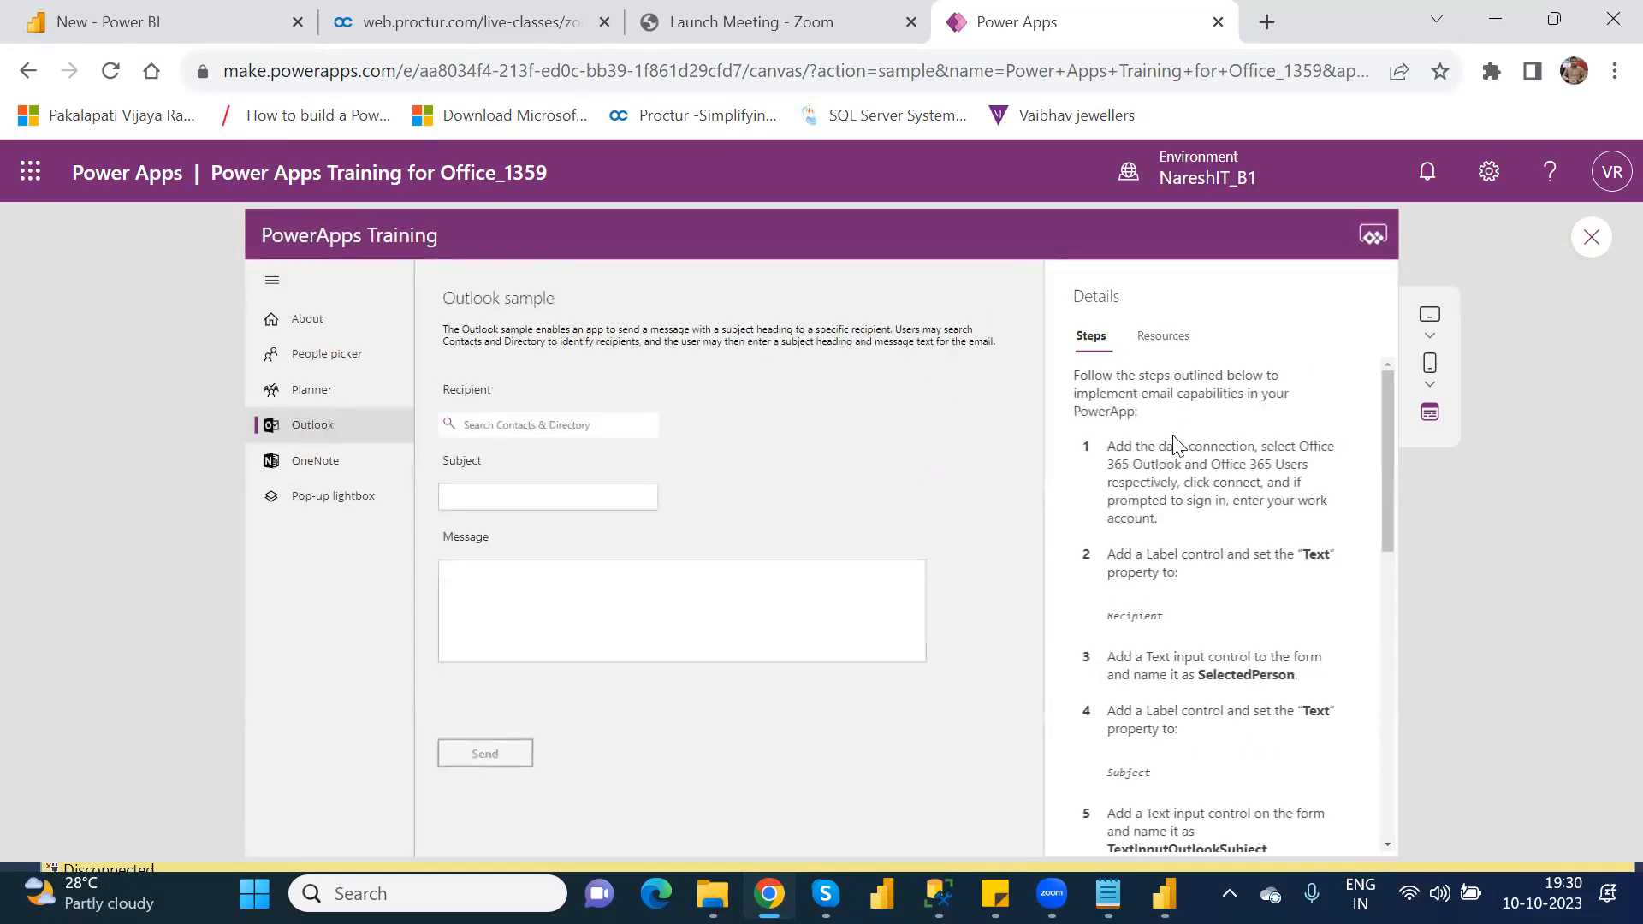
left_click(1589, 240)
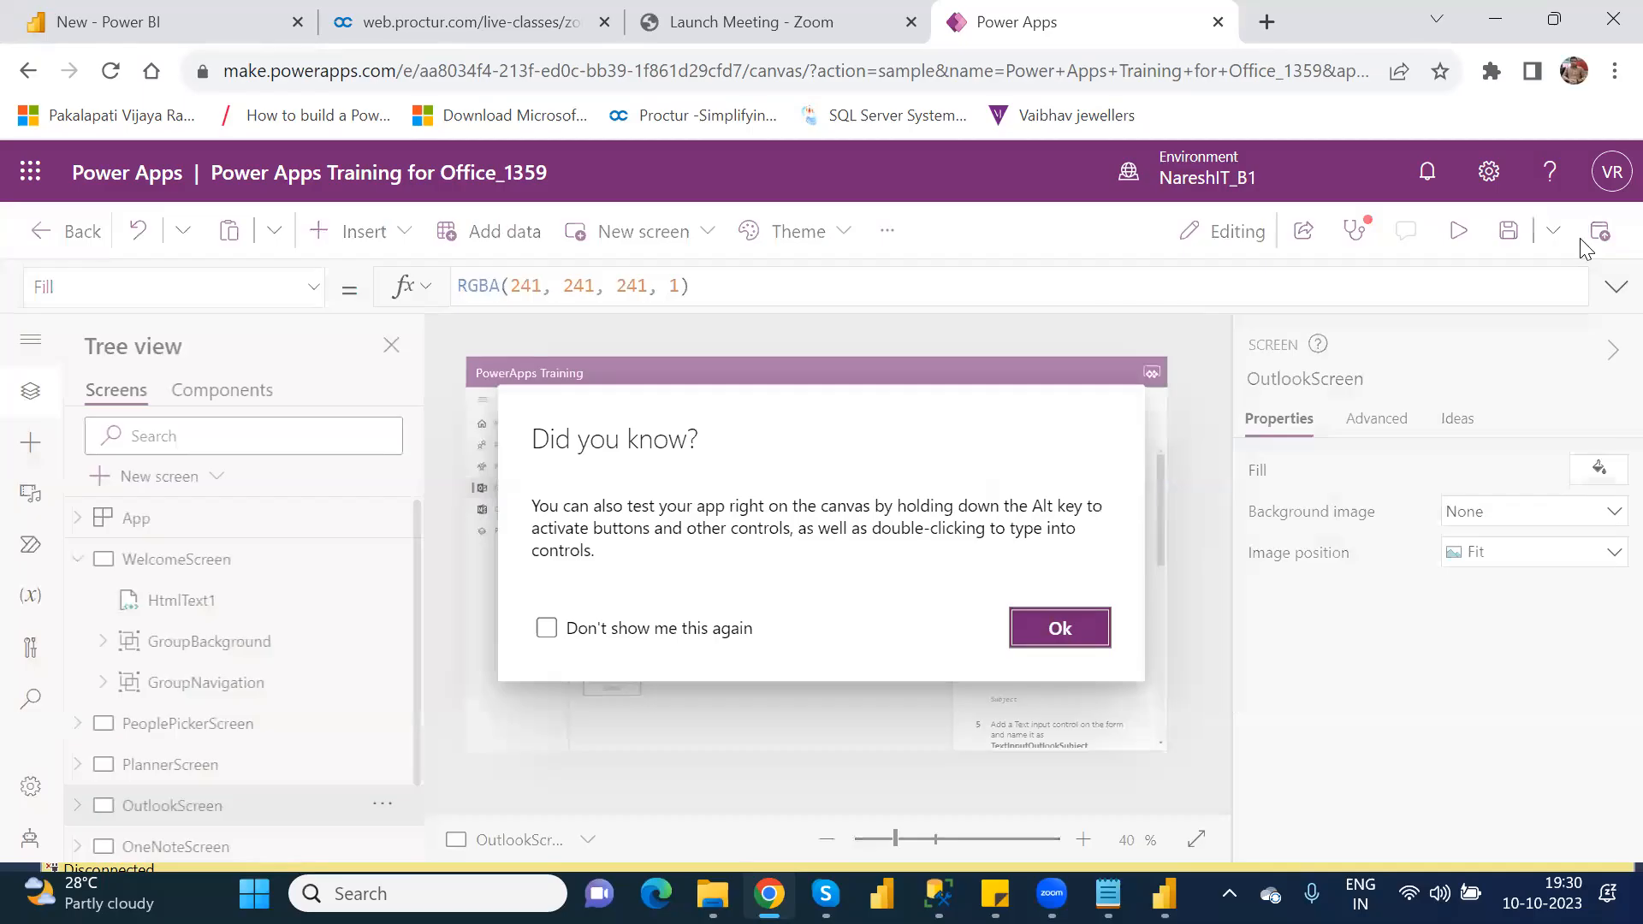
left_click(1062, 635)
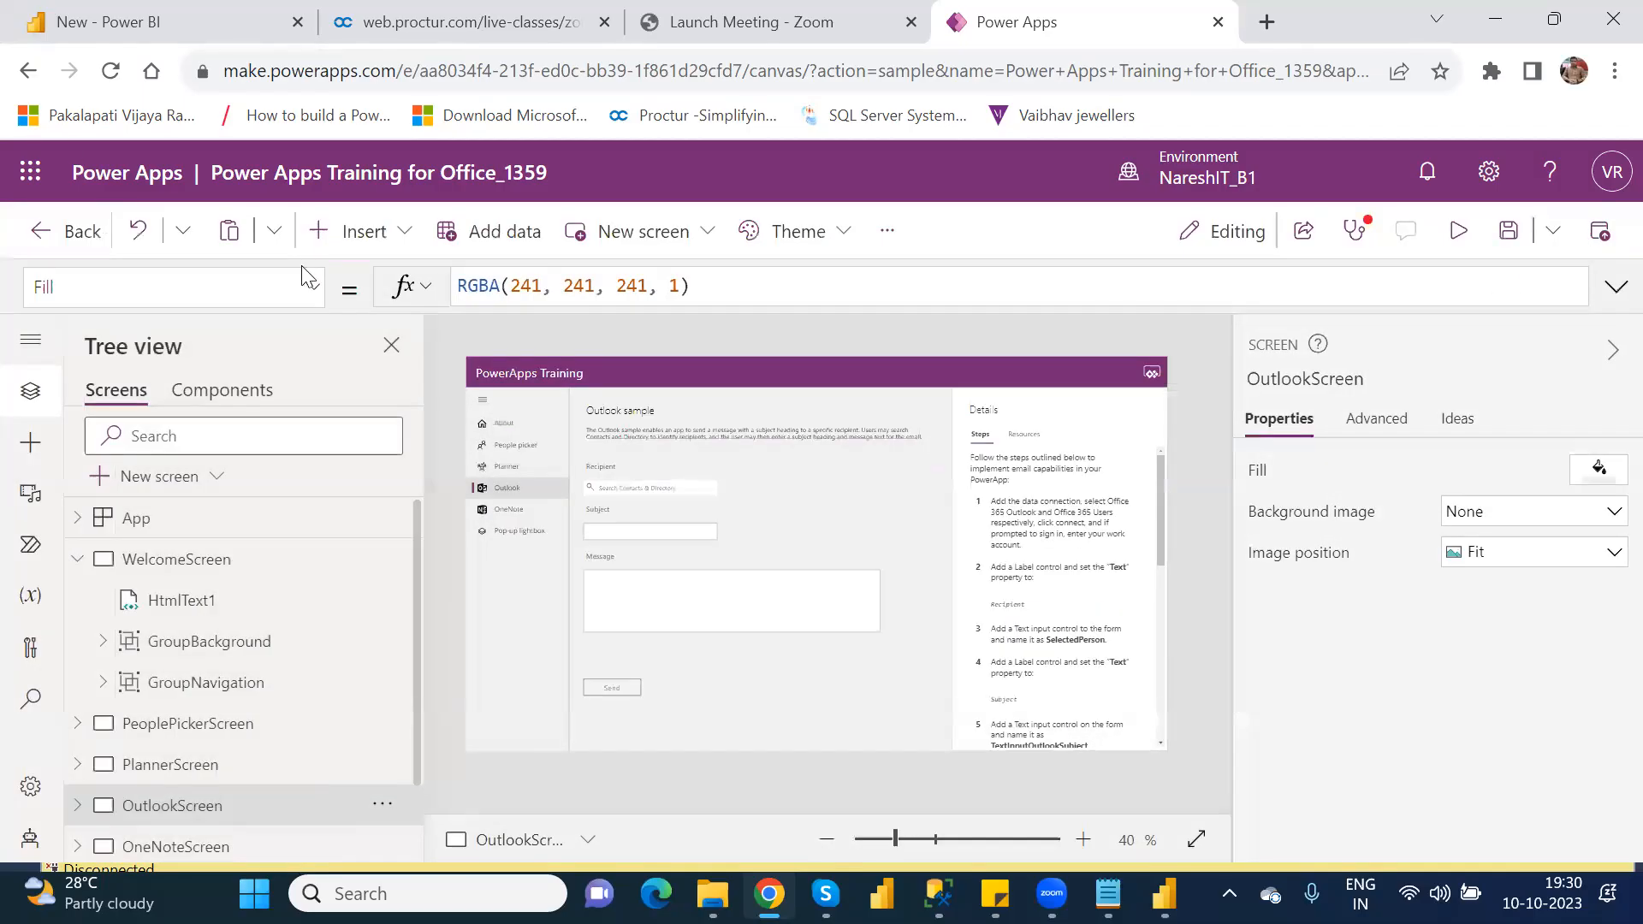
Step: Leave the training app and return to the Create page
left_click(28, 72)
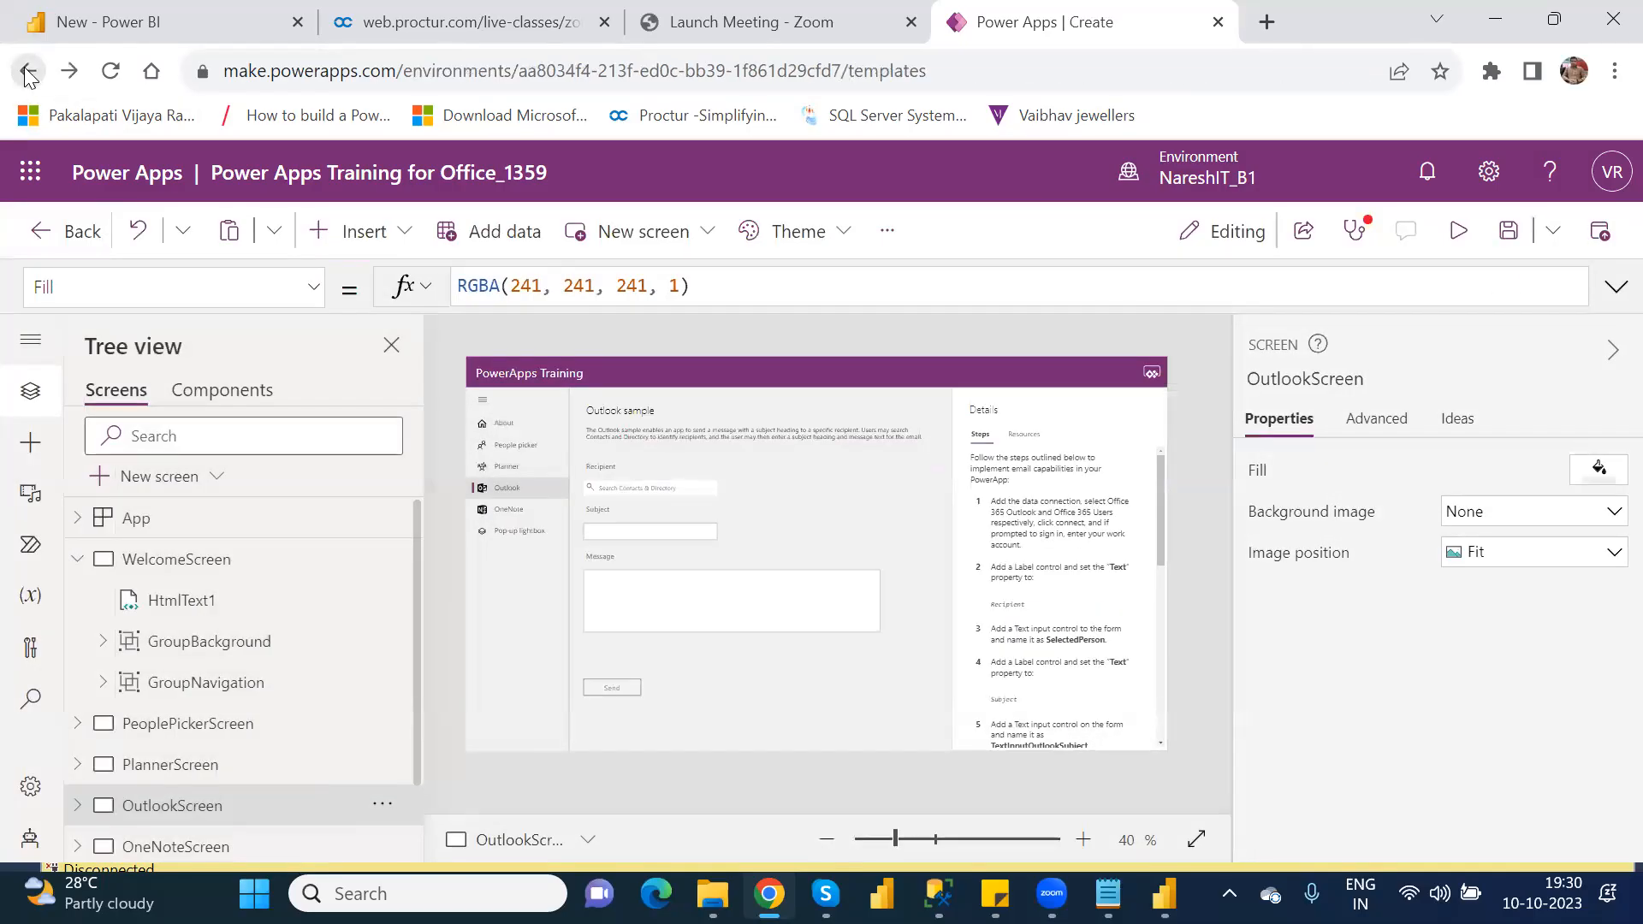
left_click(39, 233)
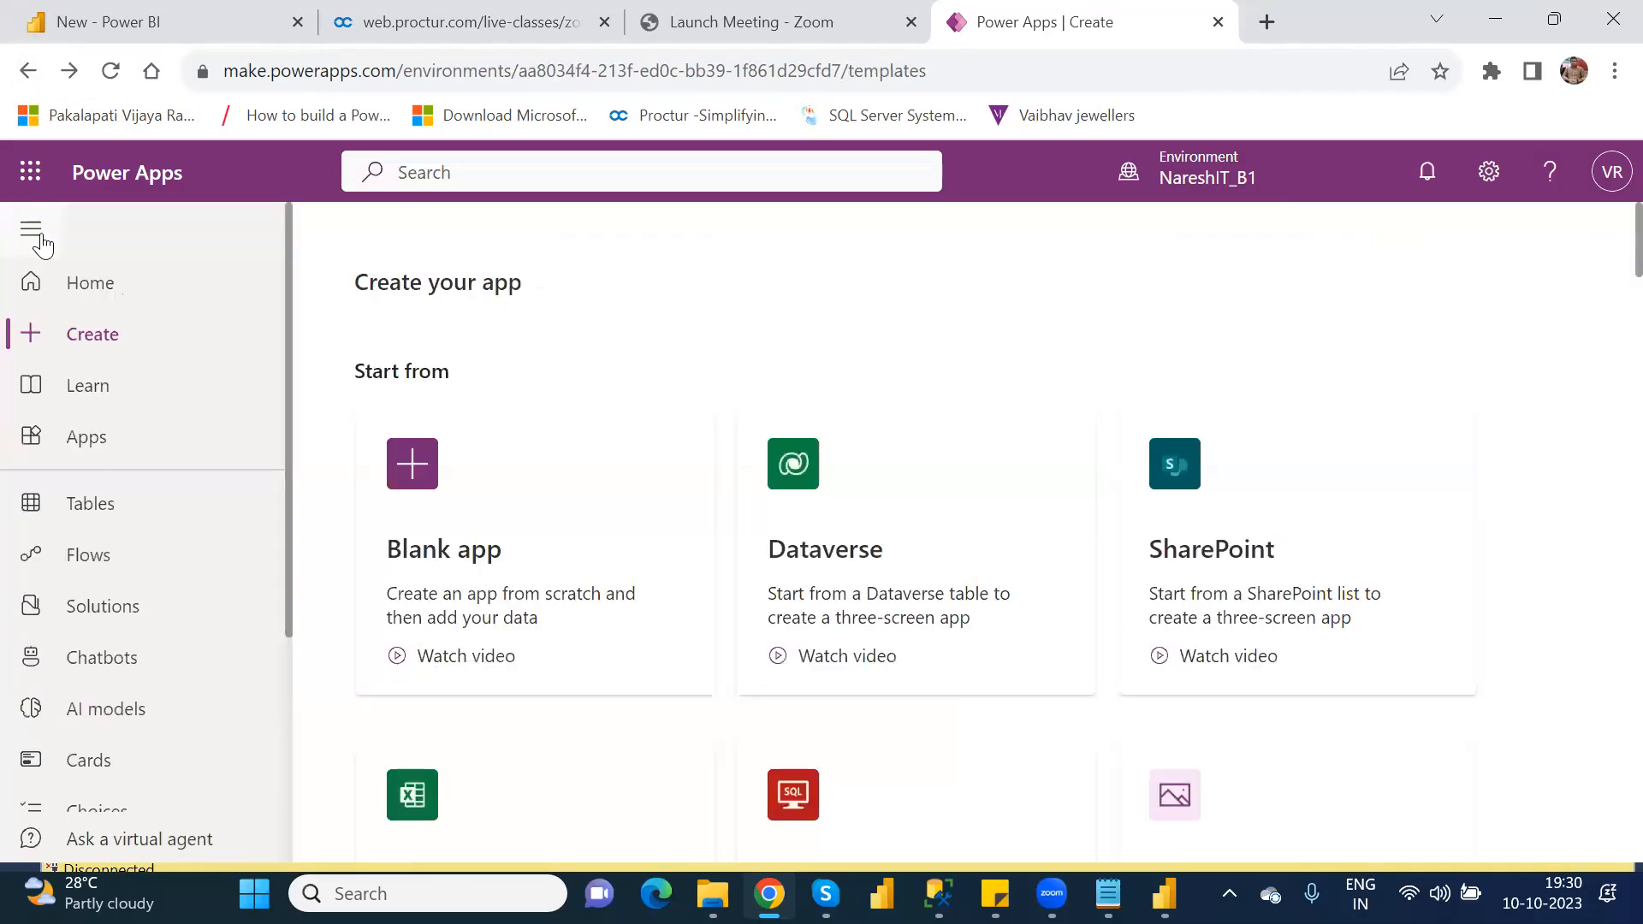
left_click(106, 351)
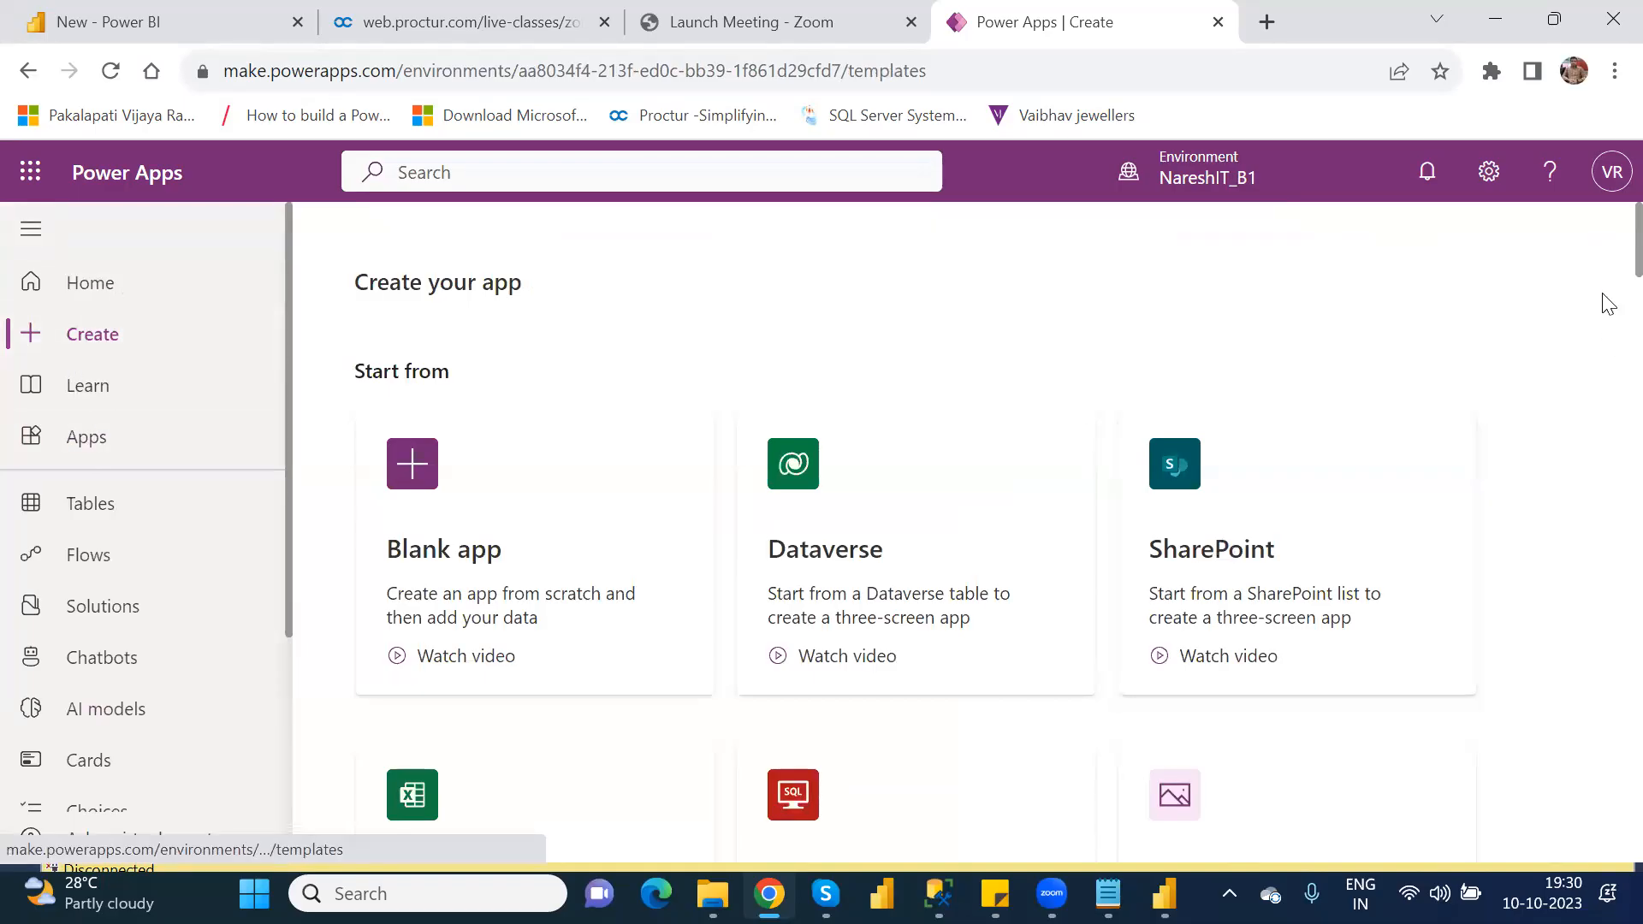
Step: Create a canvas app from the Budget Tracker template in Tablet format and skip the Studio welcome message
scroll(1606, 342, "down", 10)
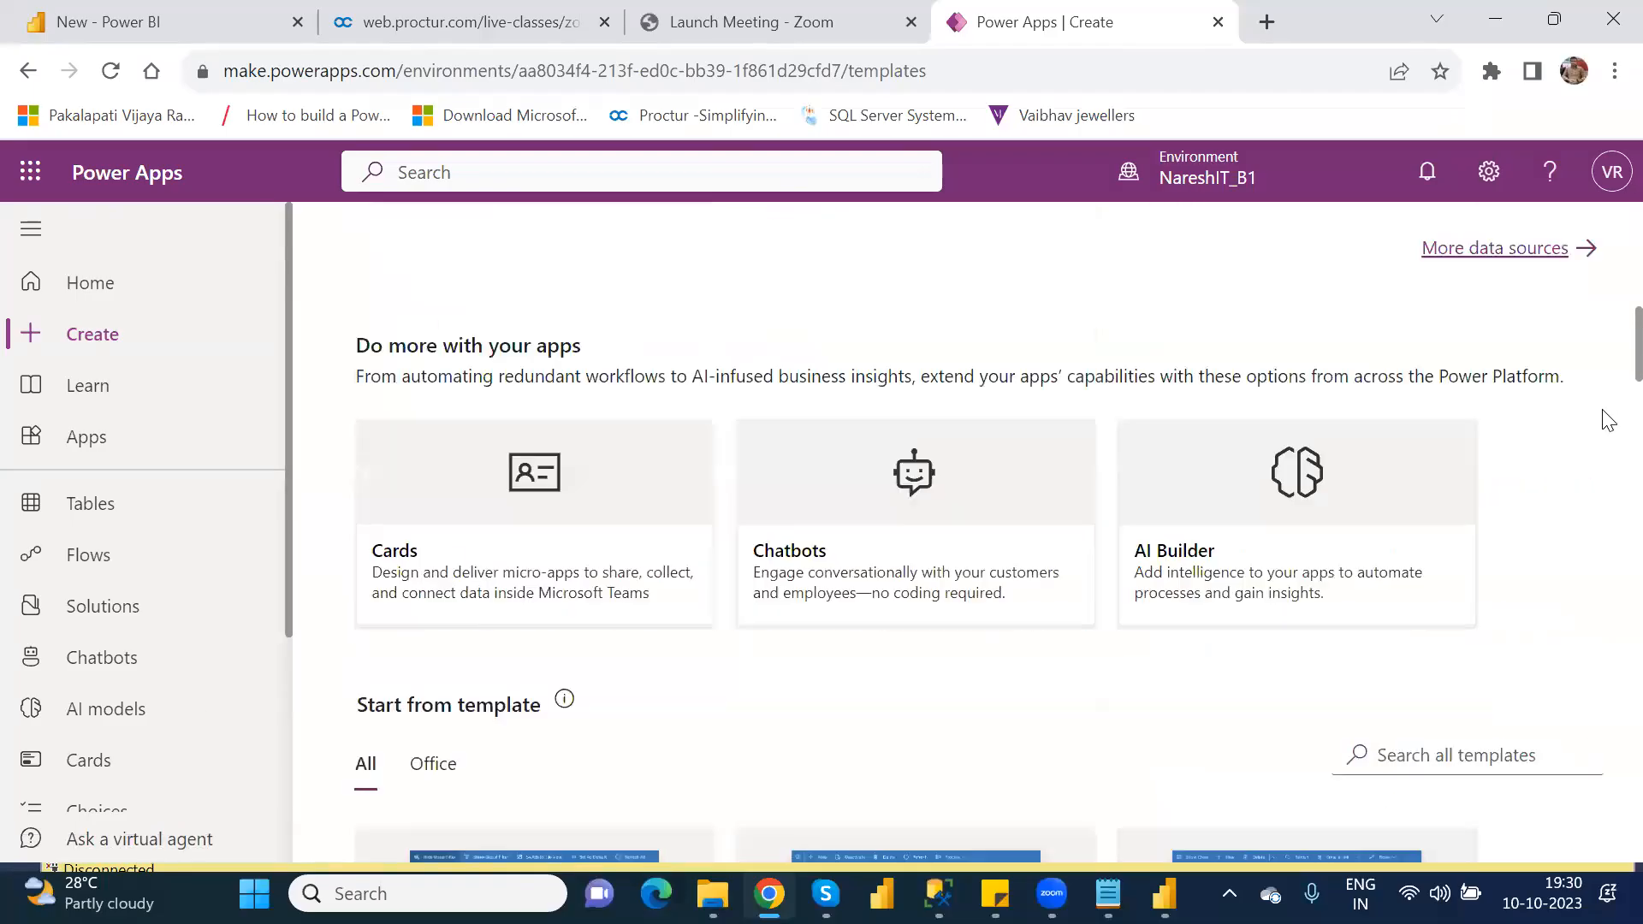
scroll(1607, 445, "down", 6)
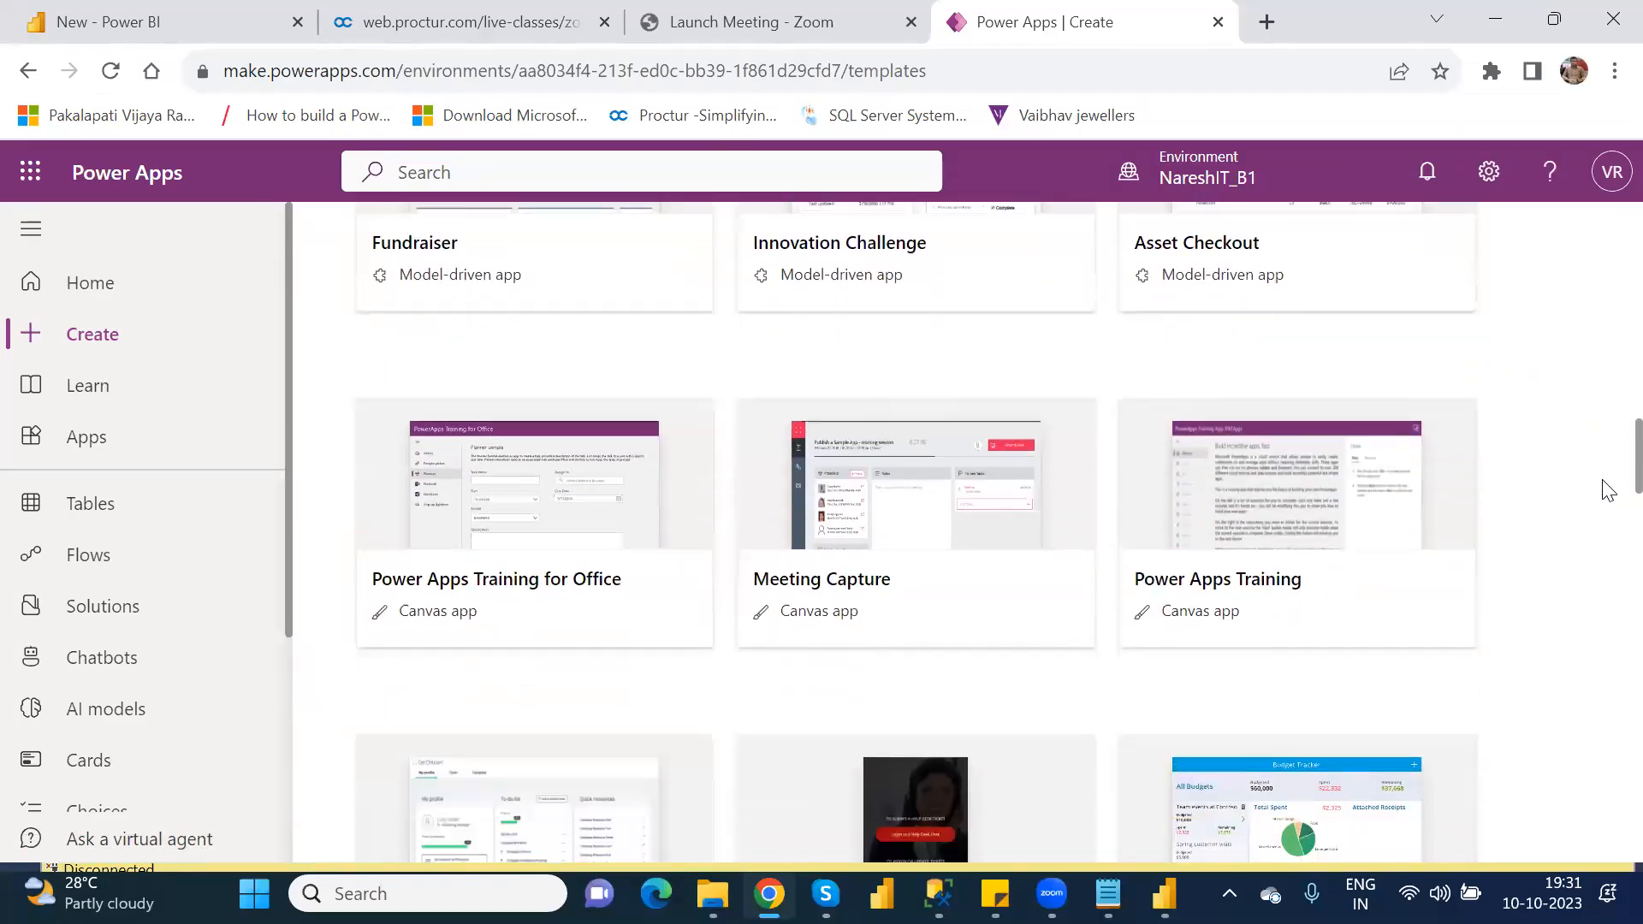
scroll(1605, 505, "down", 3)
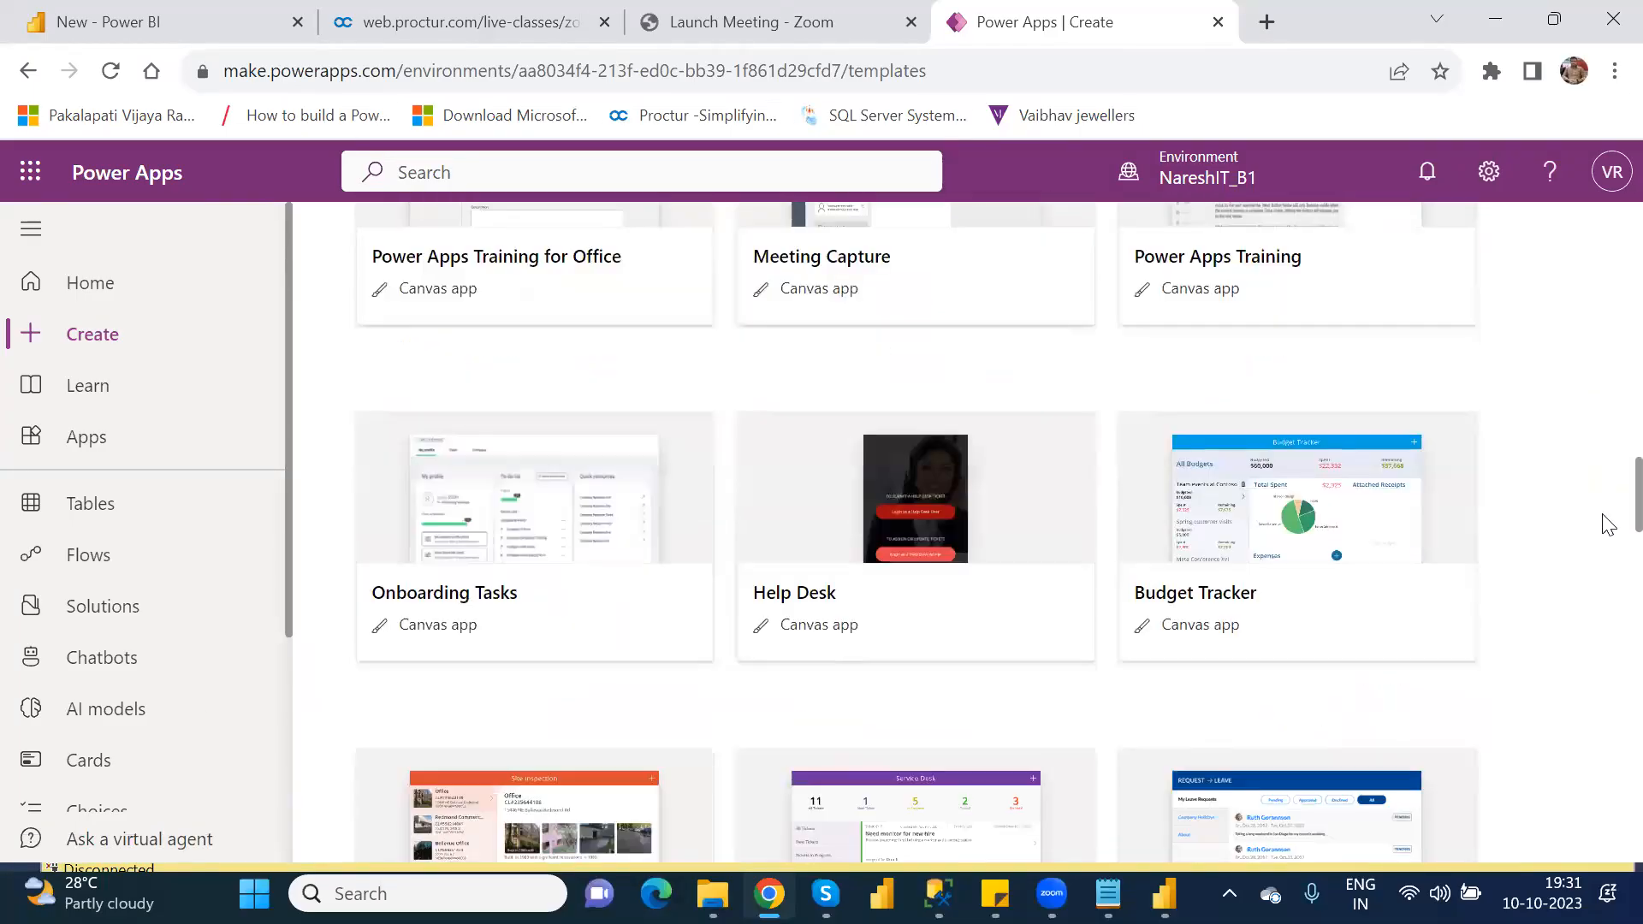
left_click(1296, 512)
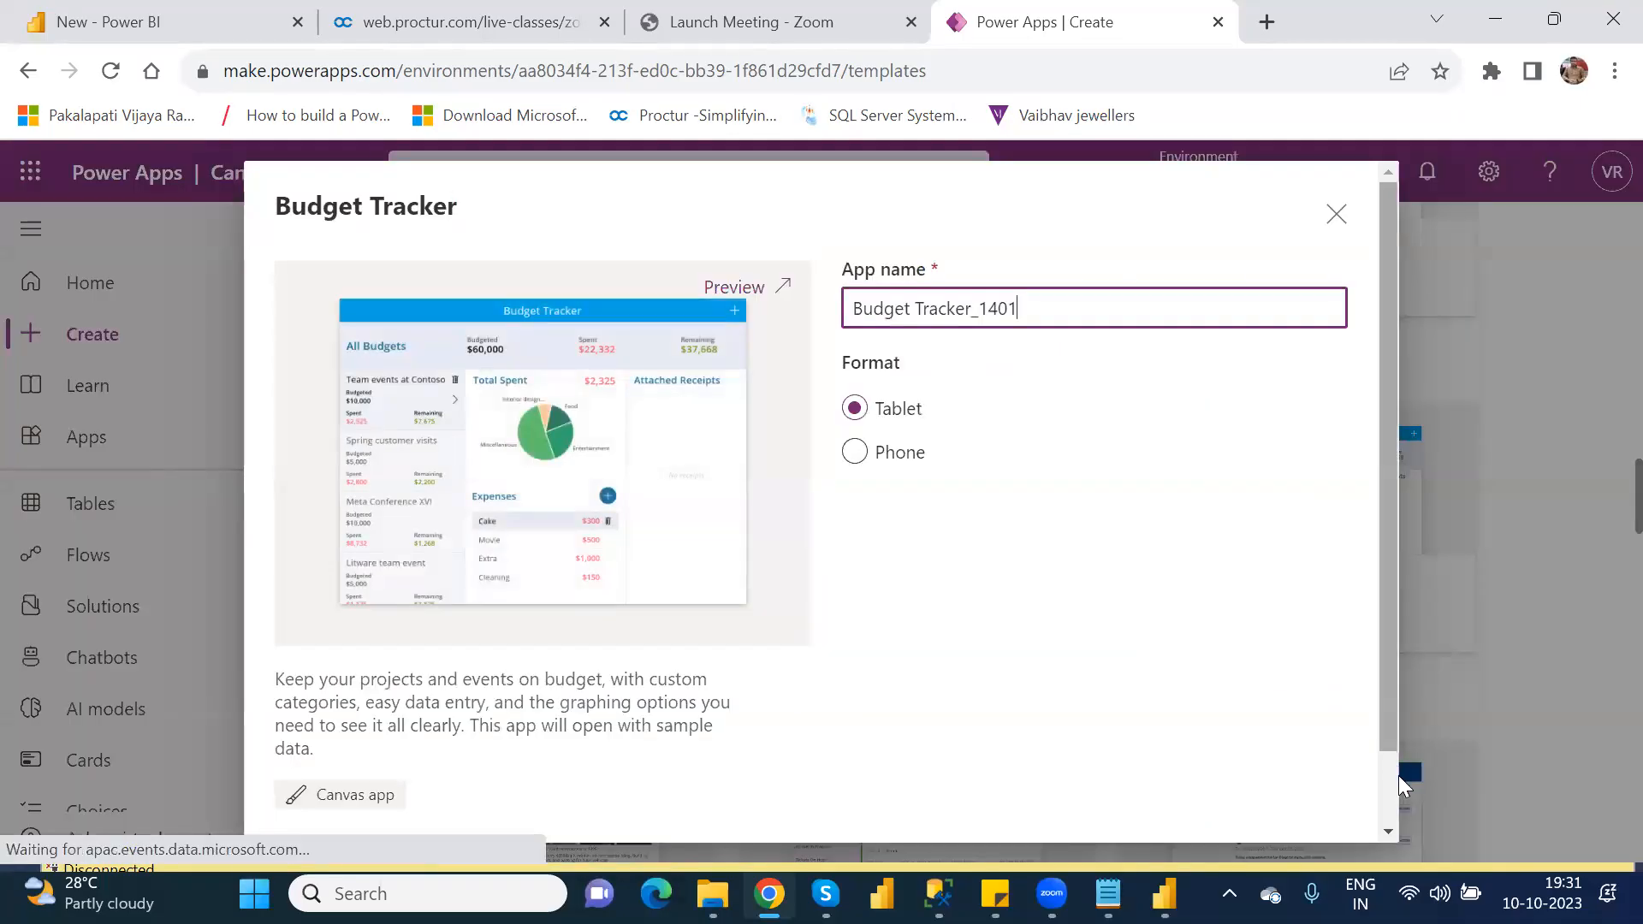
scroll(1382, 799, "down", 2)
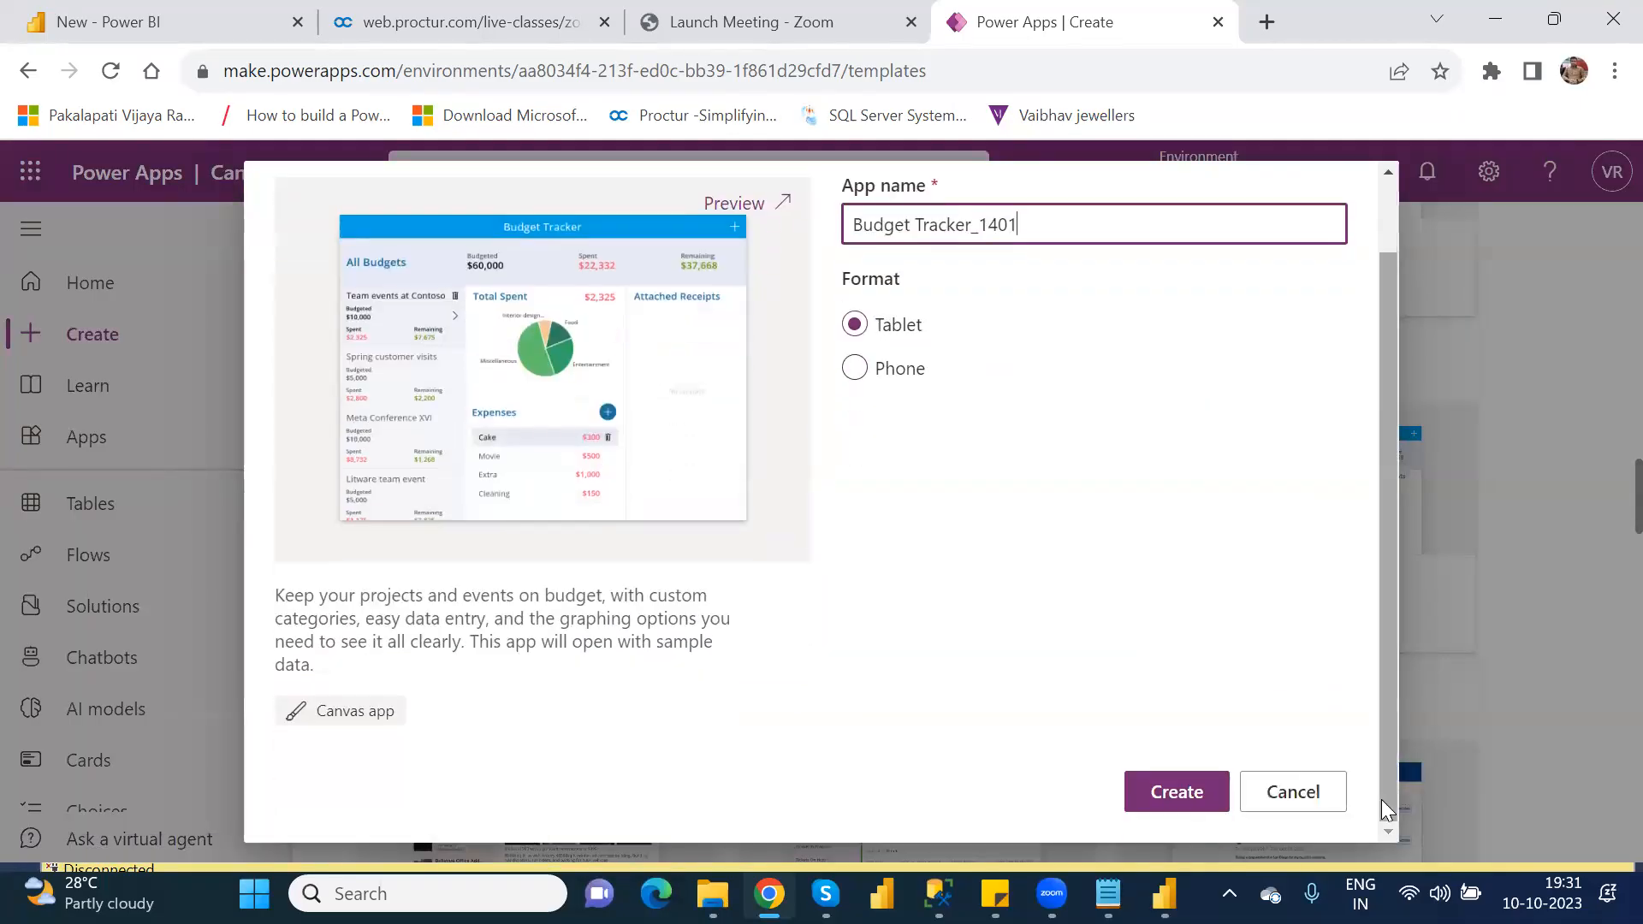
left_click(1216, 789)
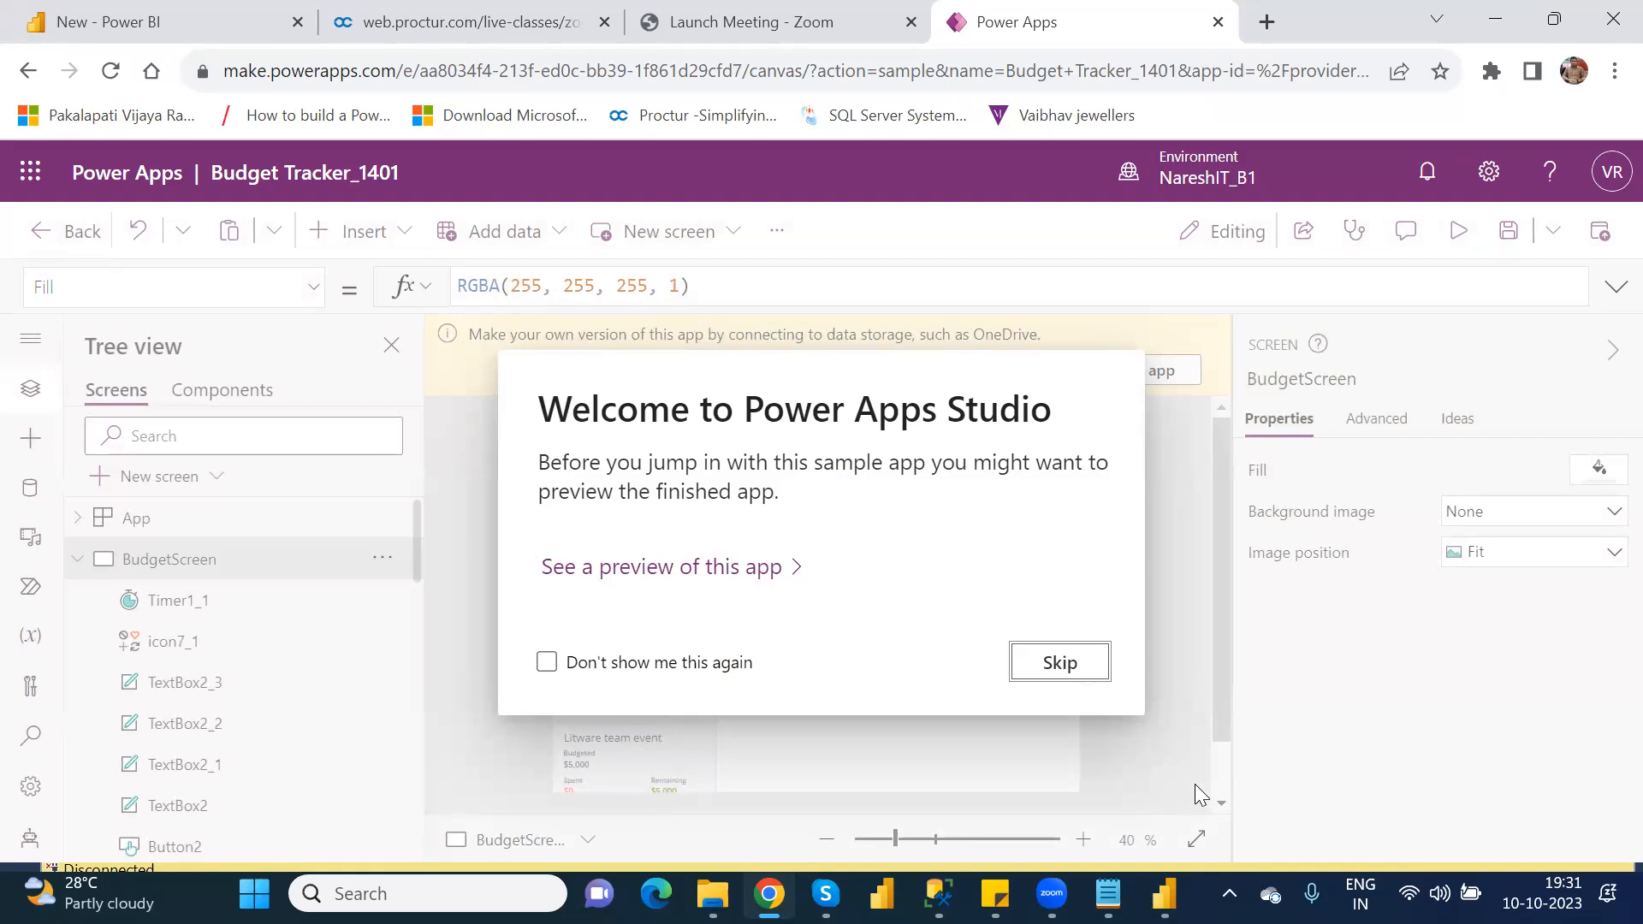
left_click(1032, 668)
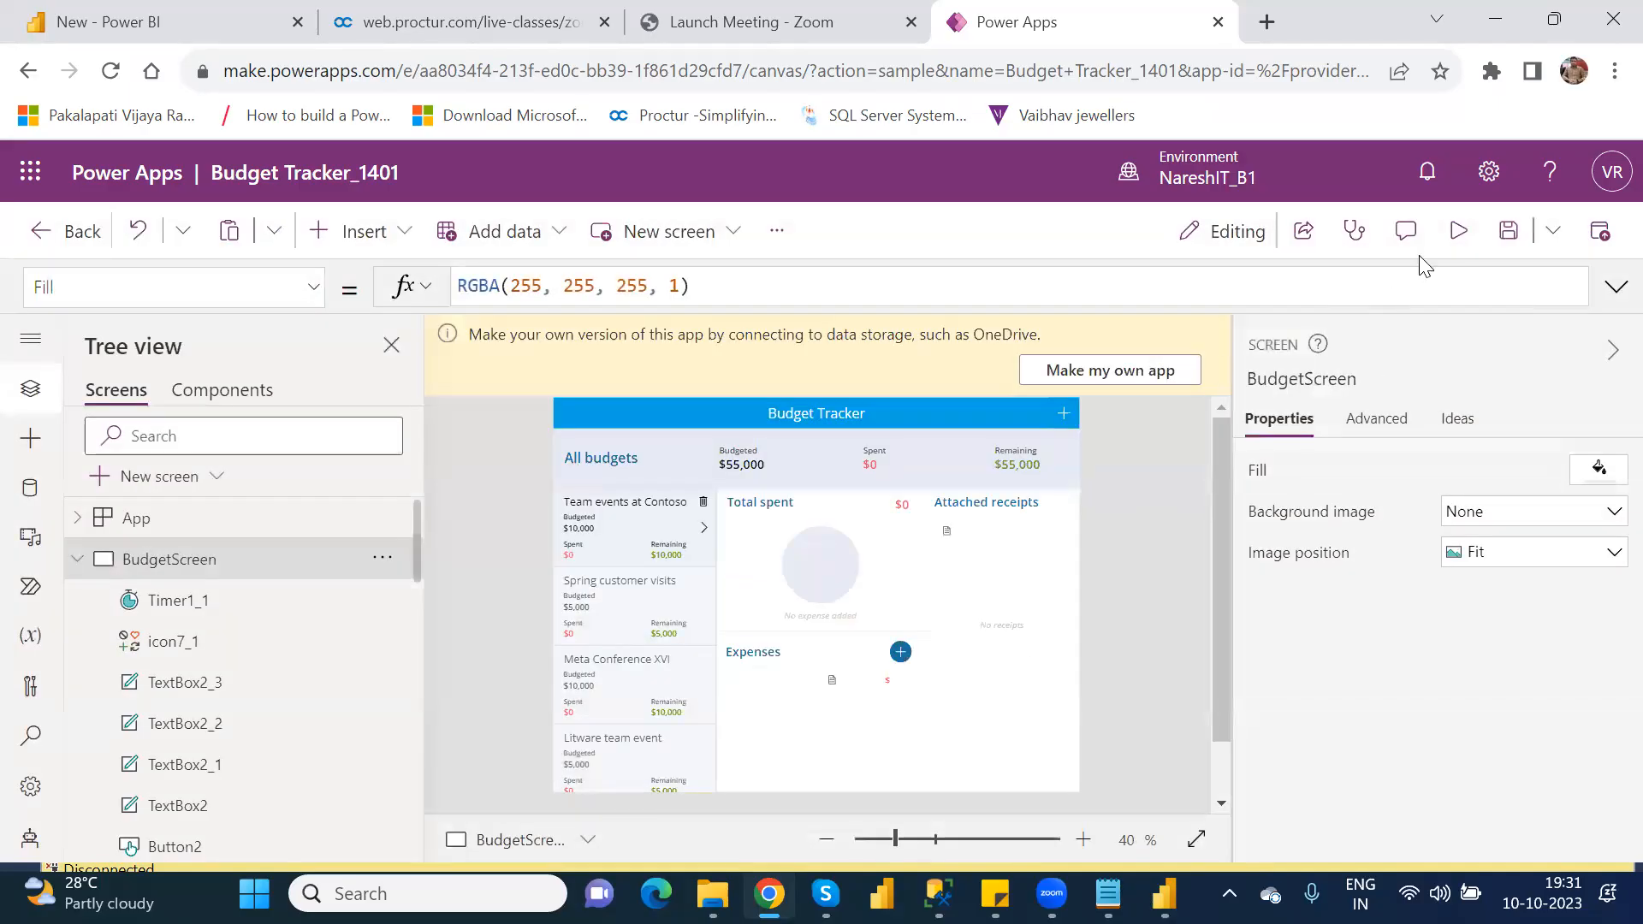
Step: Preview the Budget Tracker app, select the Spring customer visits budget, and inspect its Add an expense form without saving anything
left_click(1454, 249)
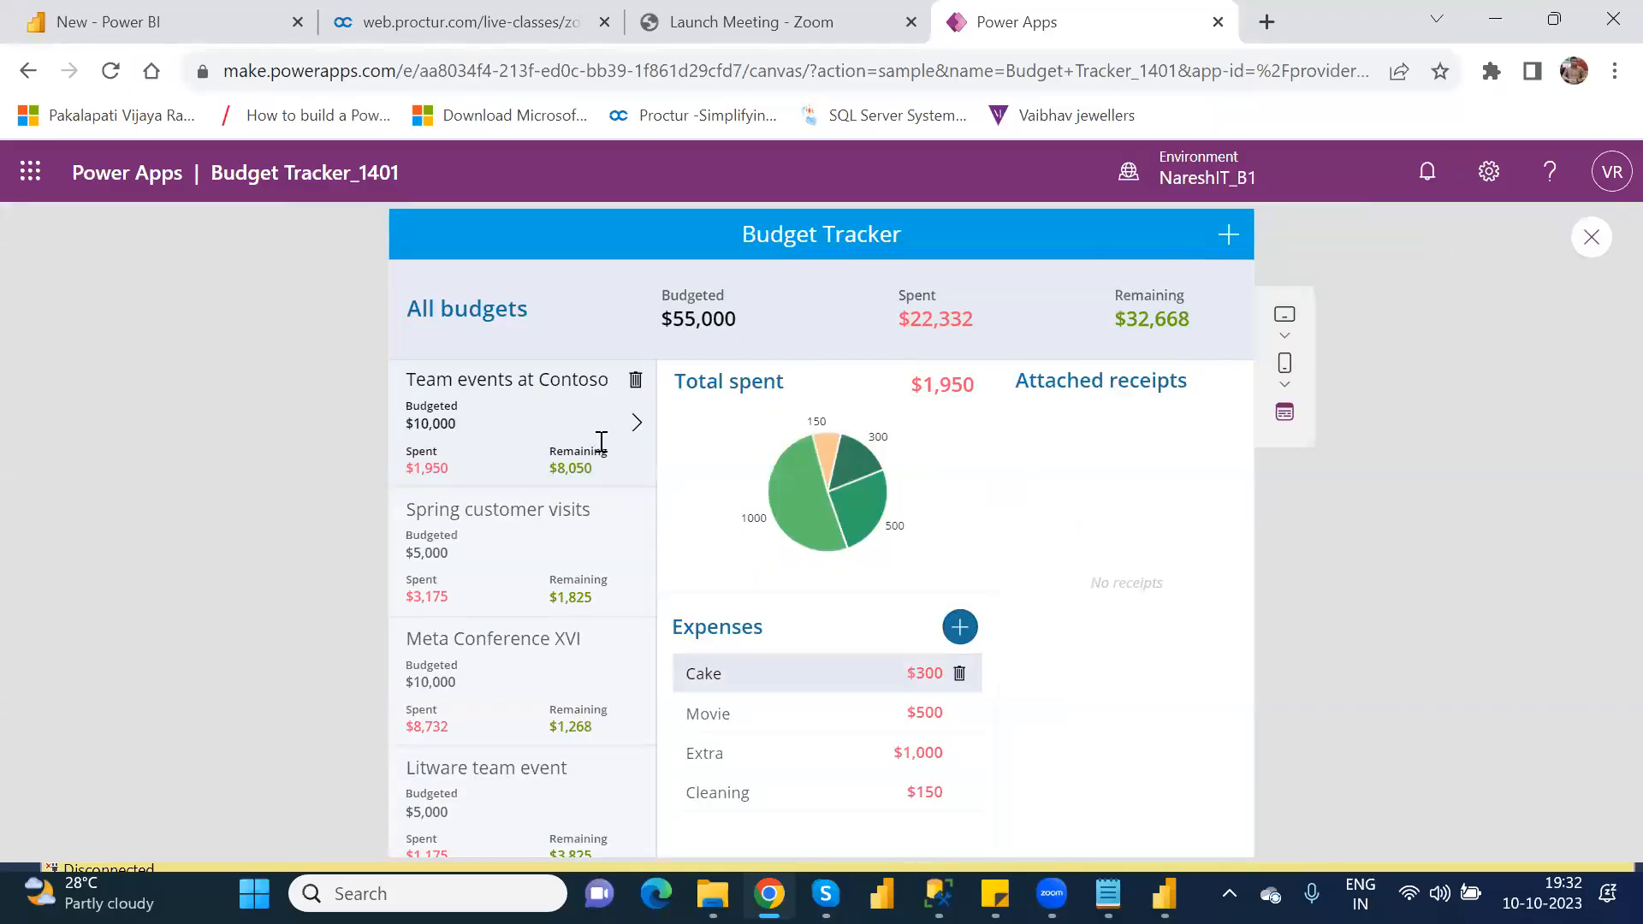
left_click(633, 558)
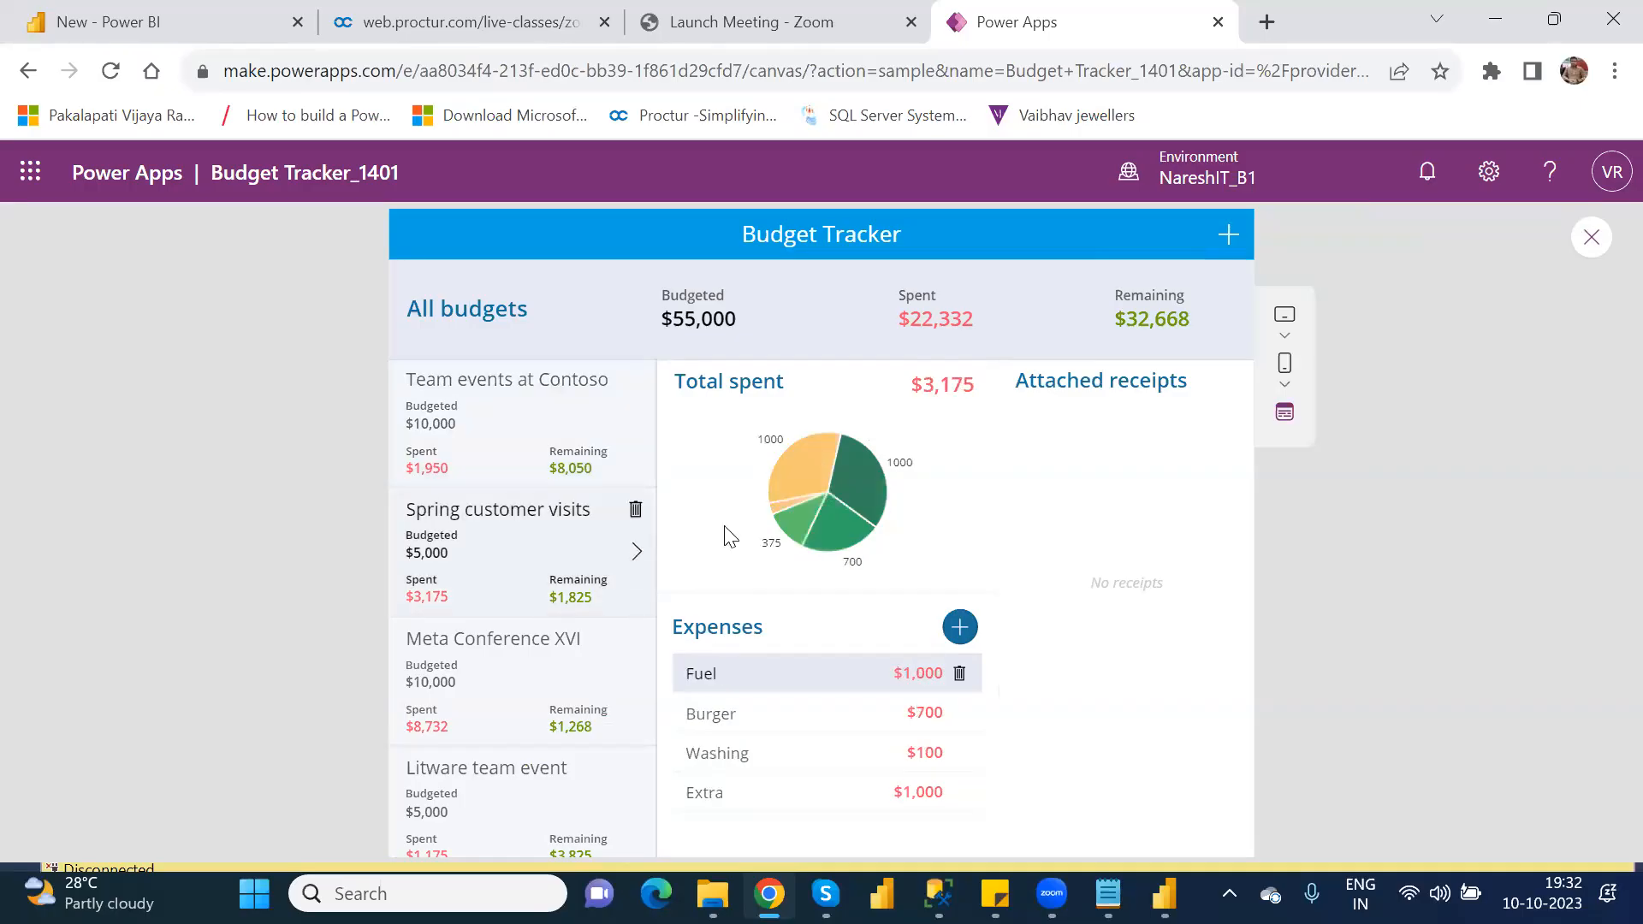
left_click(958, 630)
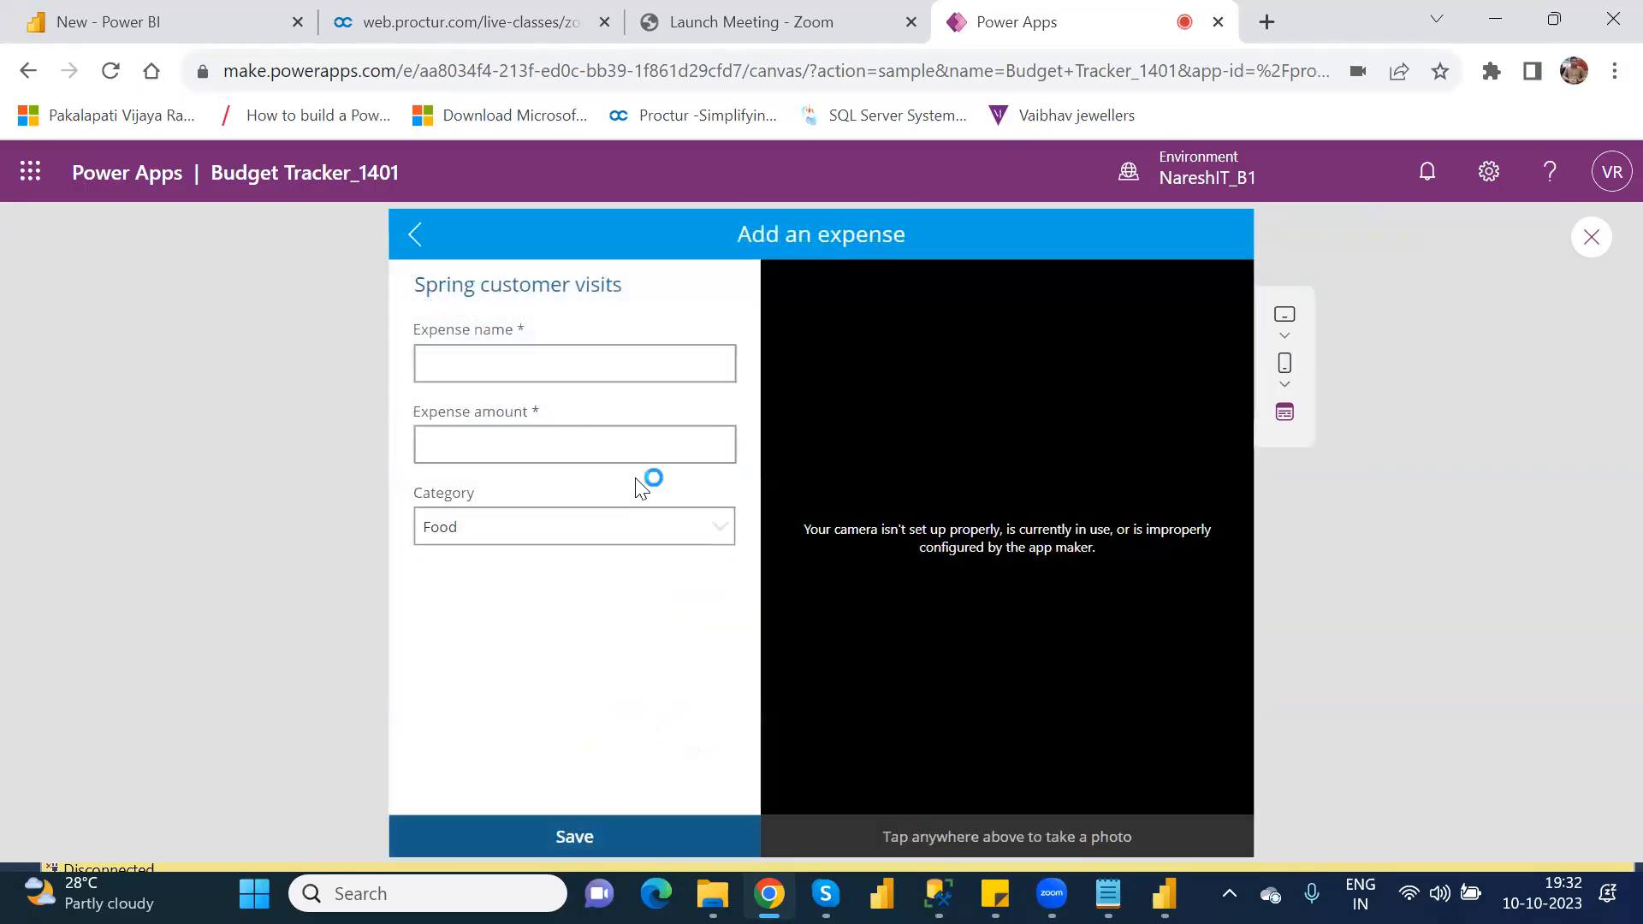
left_click(413, 234)
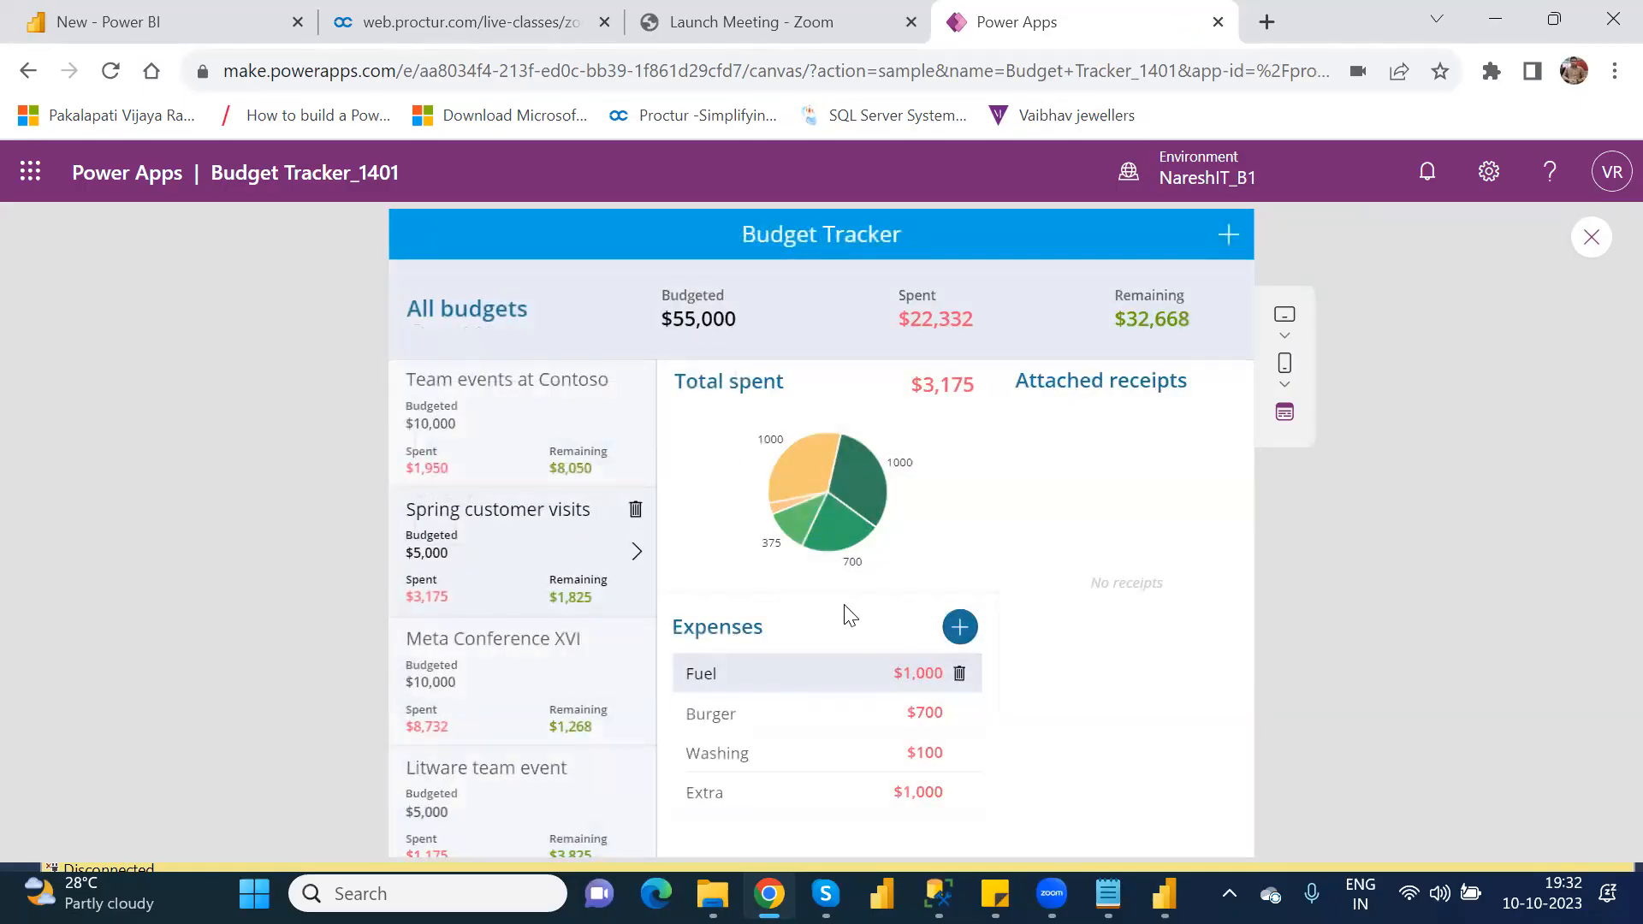
left_click(958, 637)
left_click(959, 636)
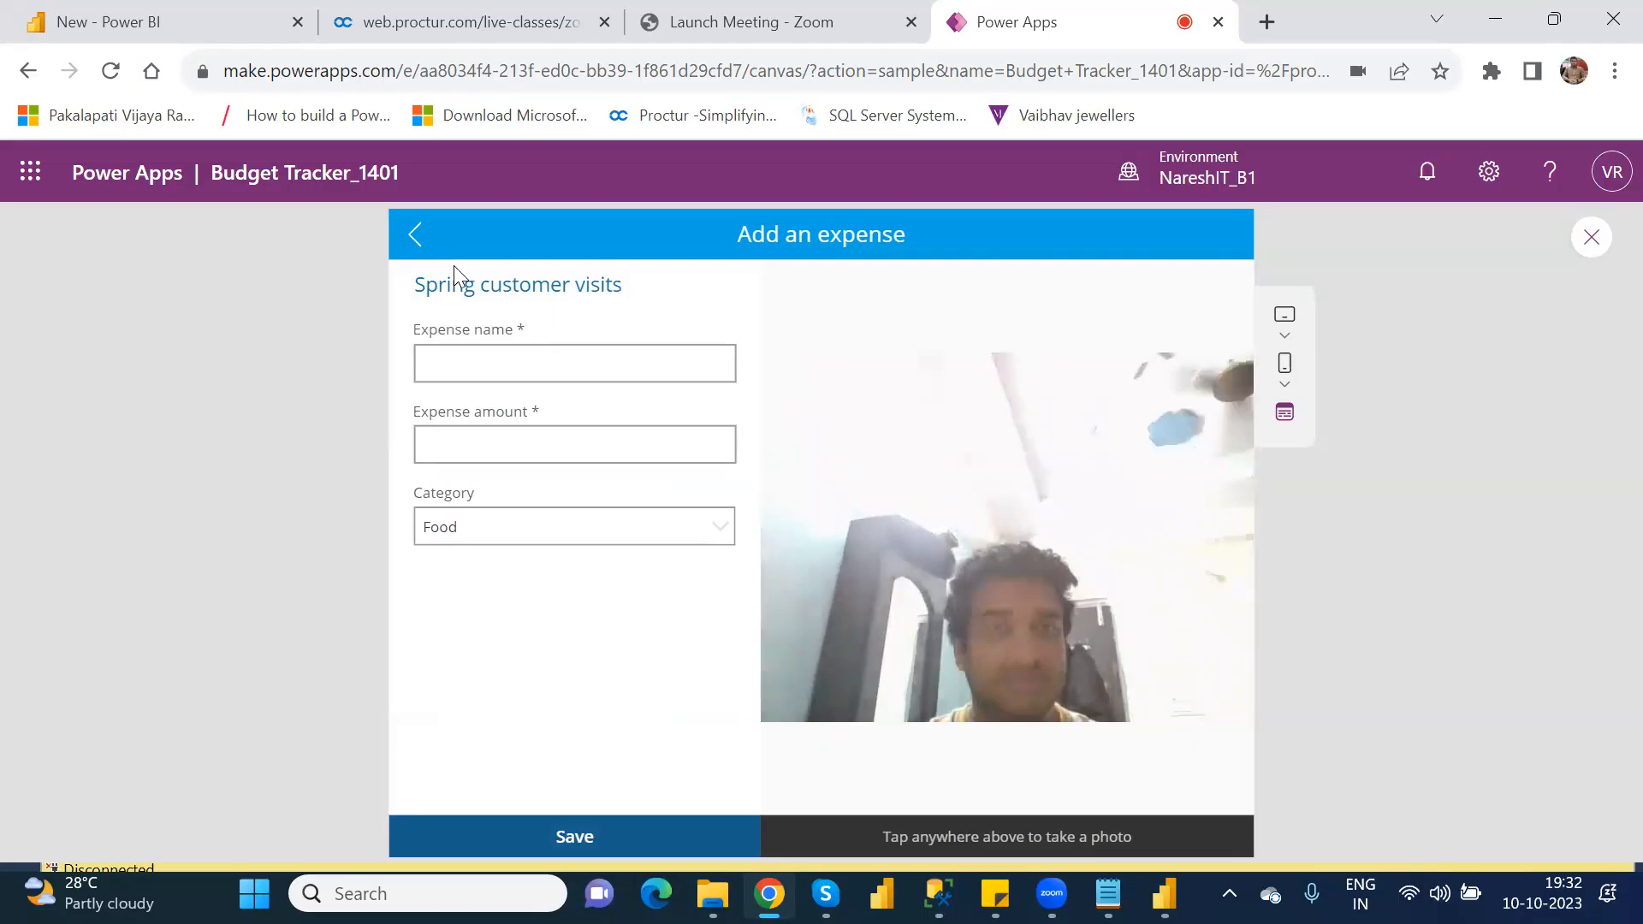
left_click(411, 236)
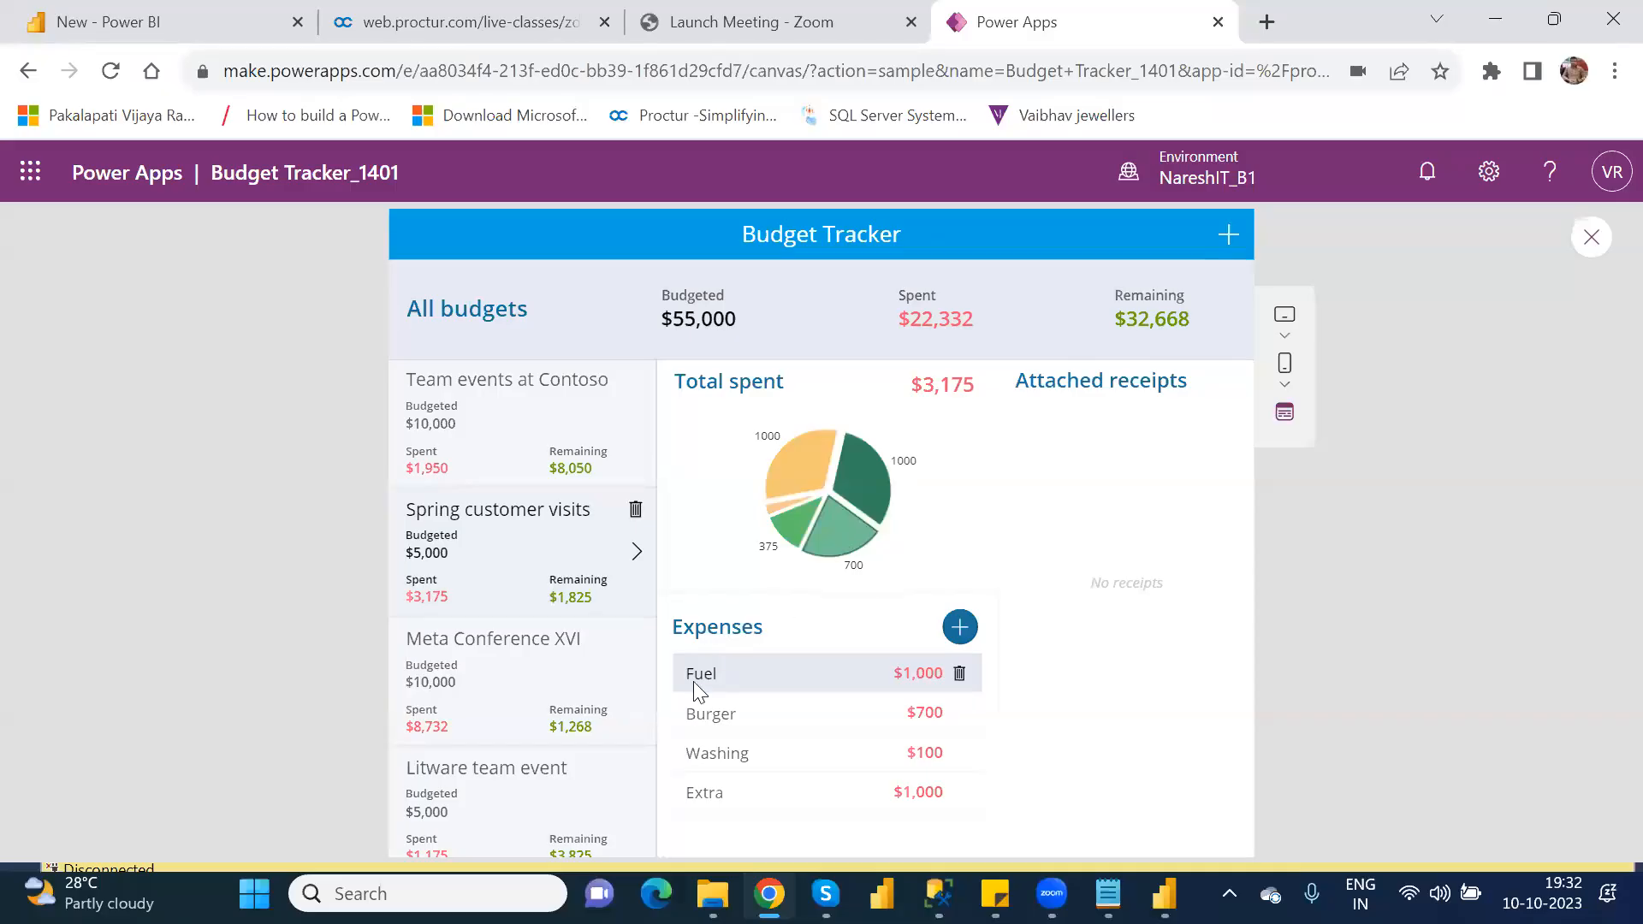
Step: View the Meta Conference XVI budget's expenses, and close the preview and its tip
left_click(638, 670)
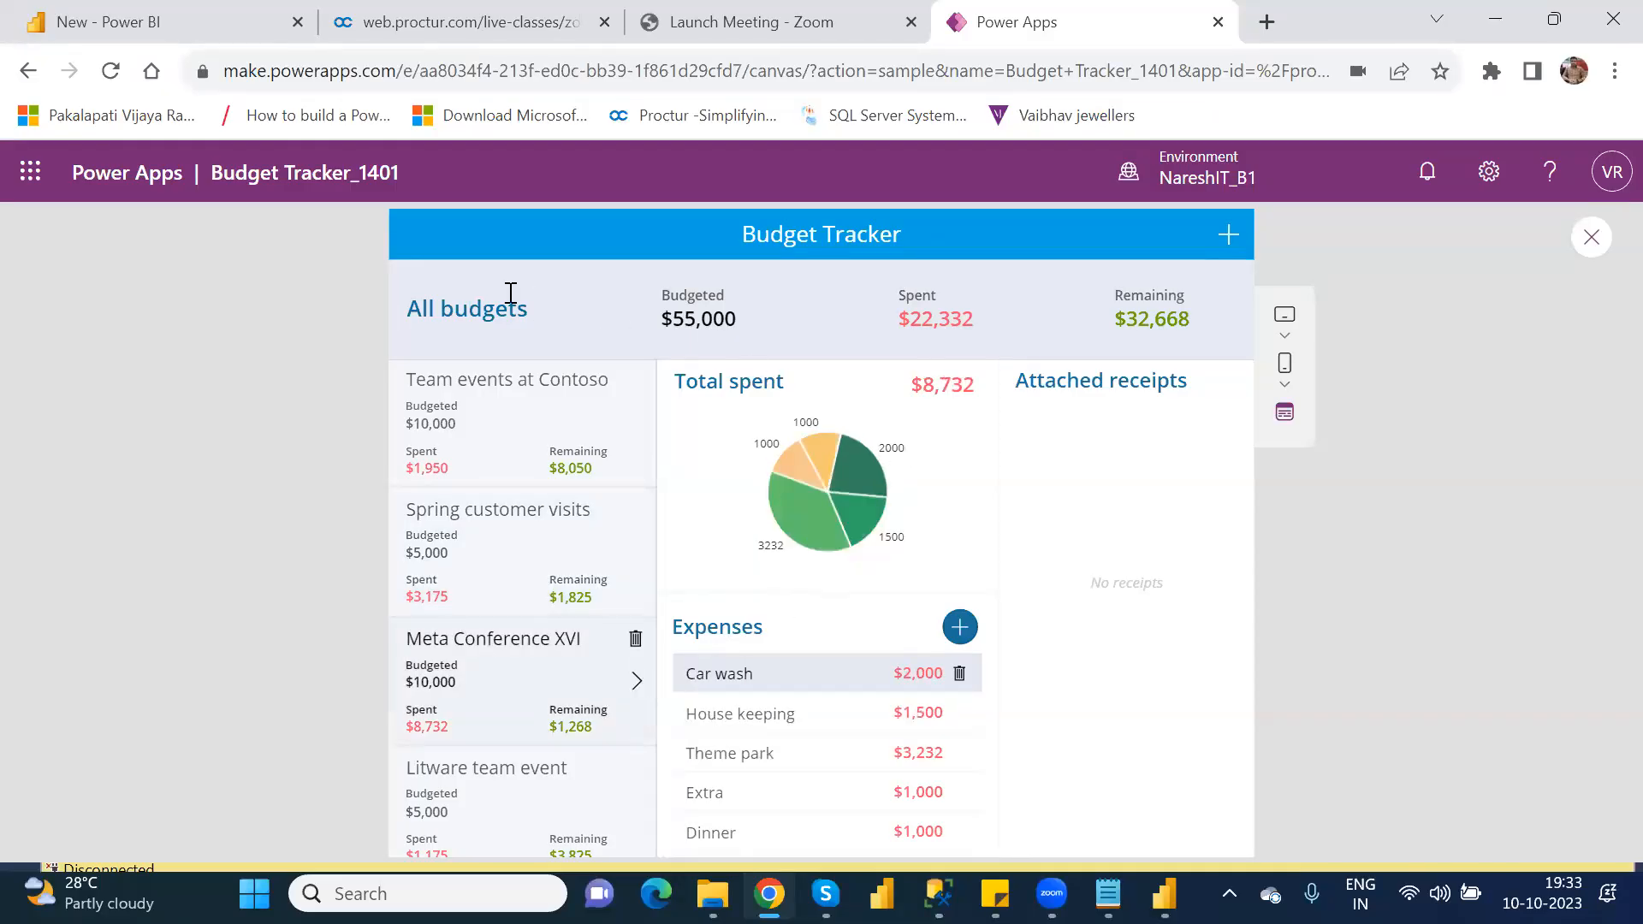
left_click(1595, 233)
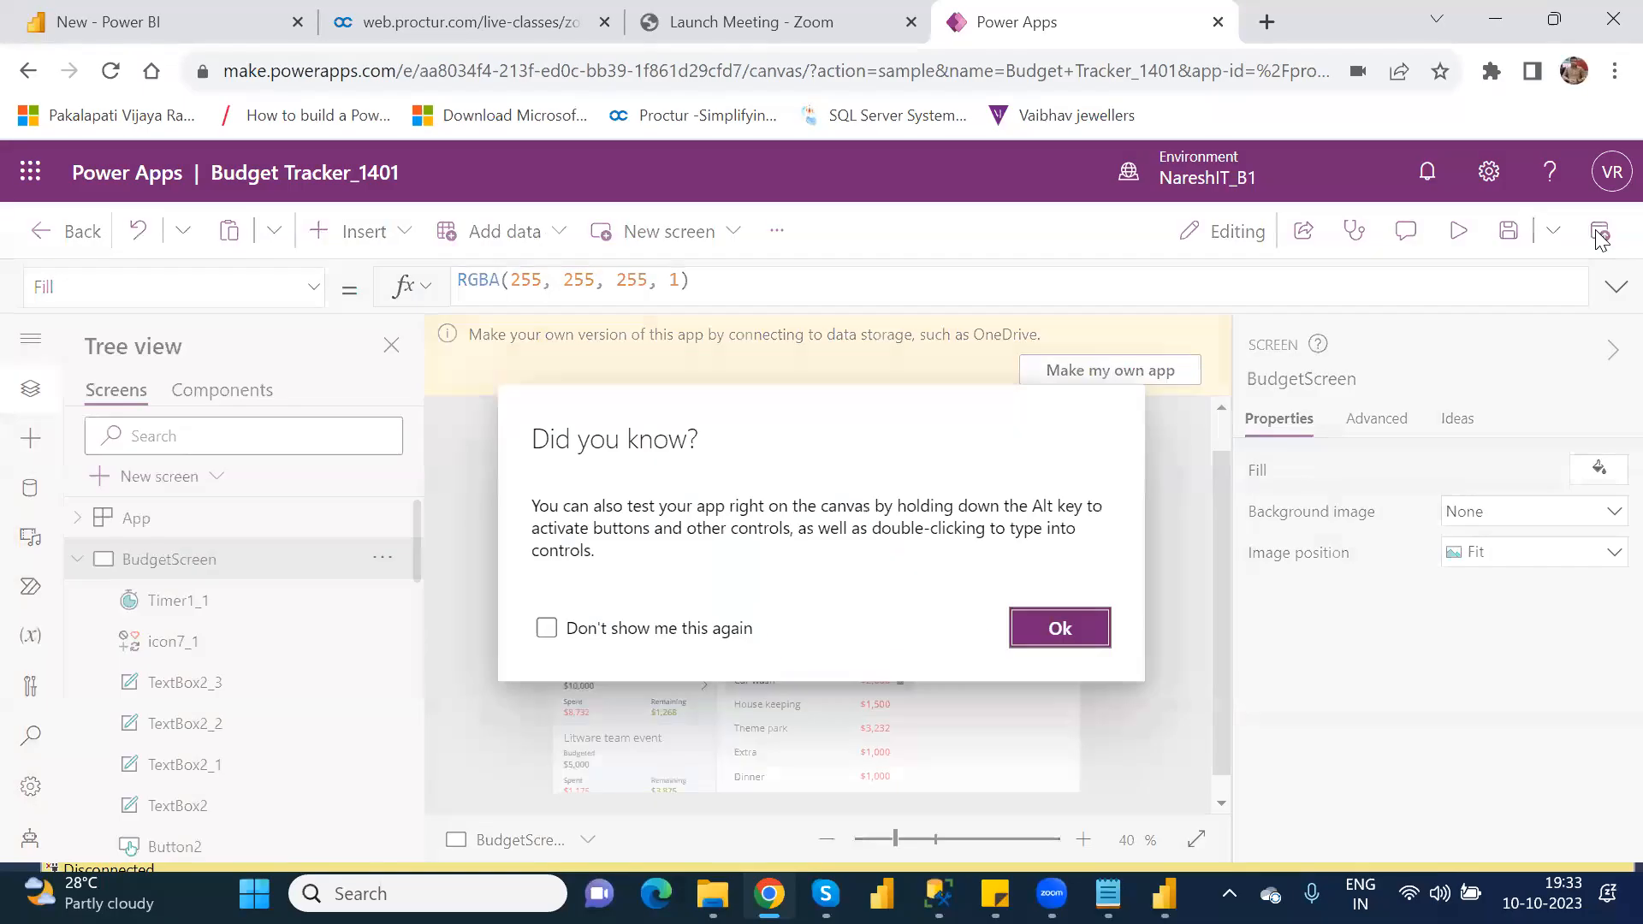
left_click(1087, 633)
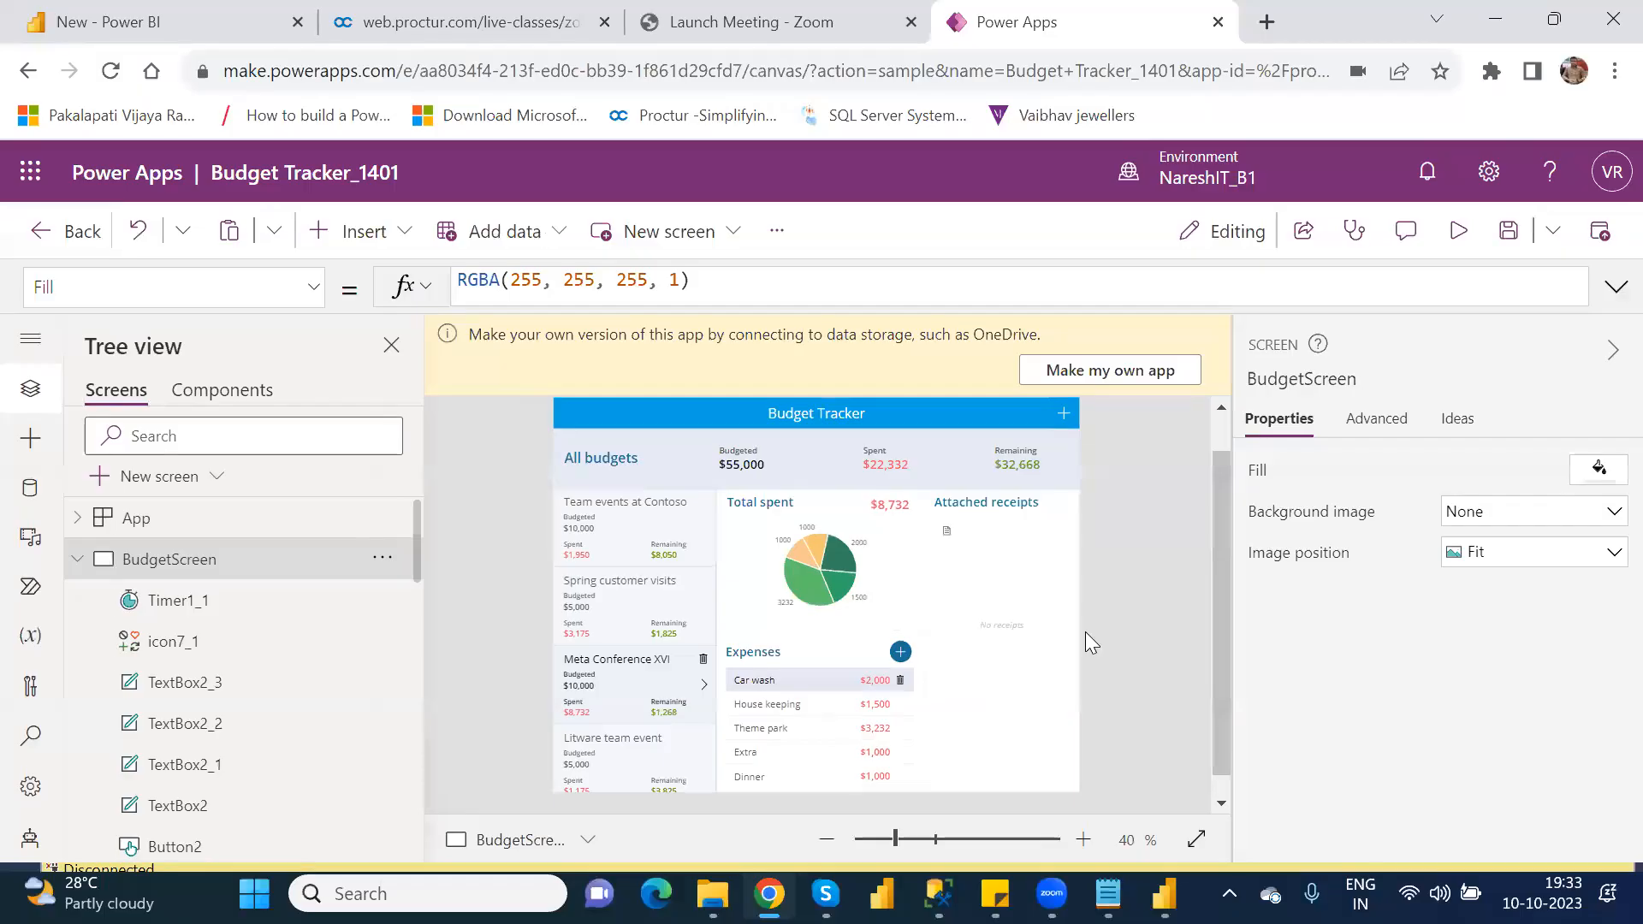
Step: Preview the Budget Tracker app once more and return to the Studio editor
left_click(1458, 230)
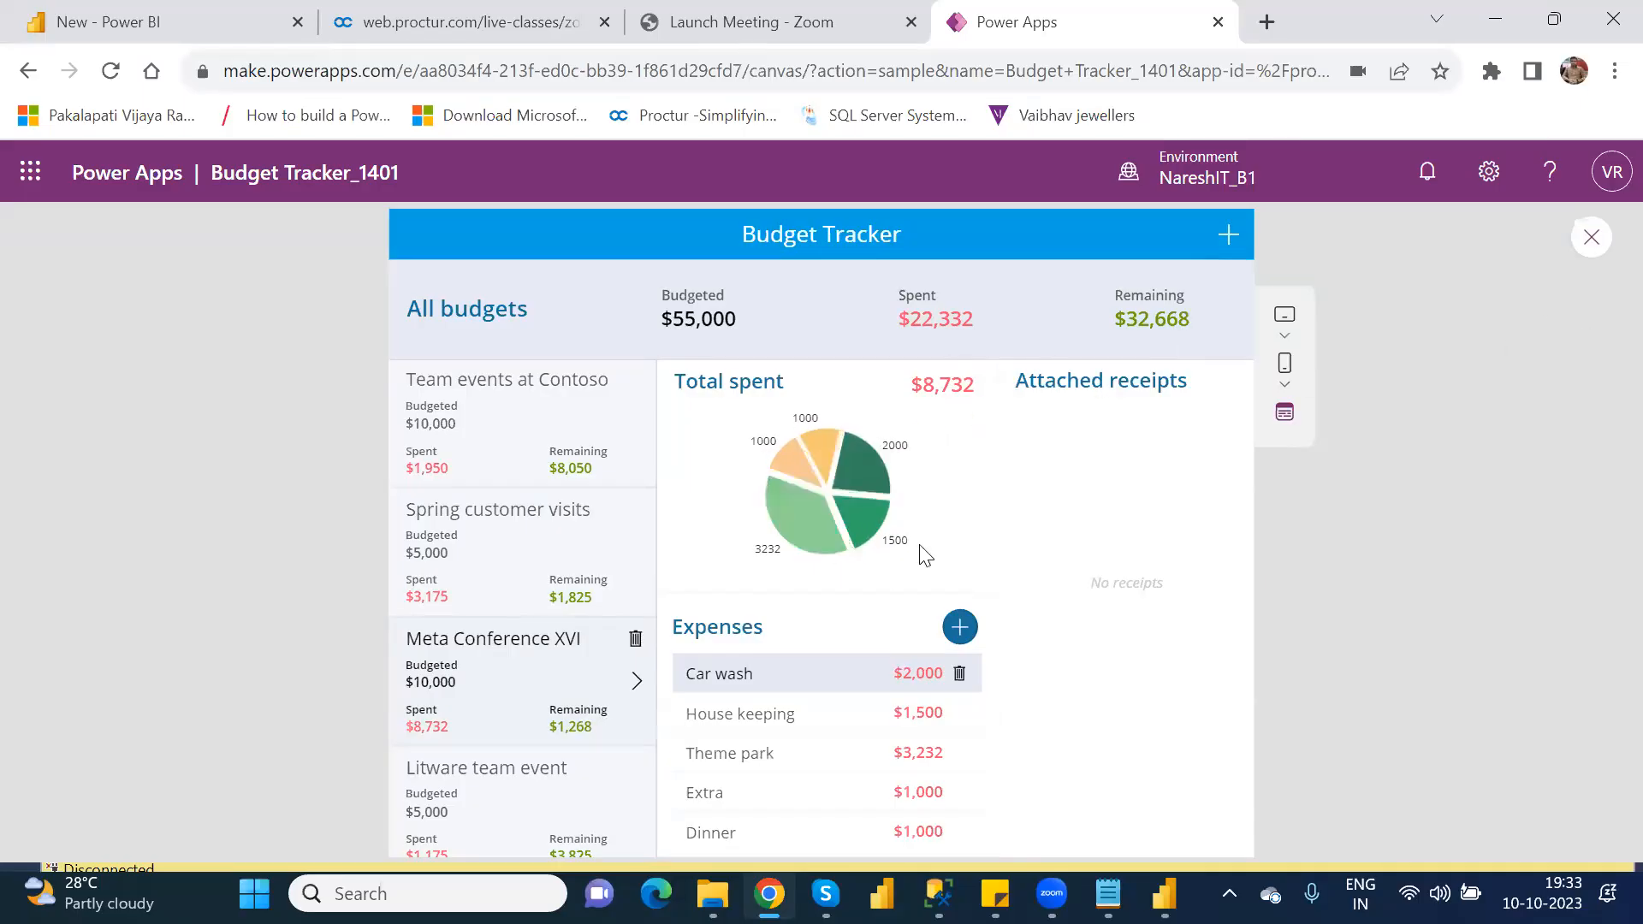
left_click(1594, 240)
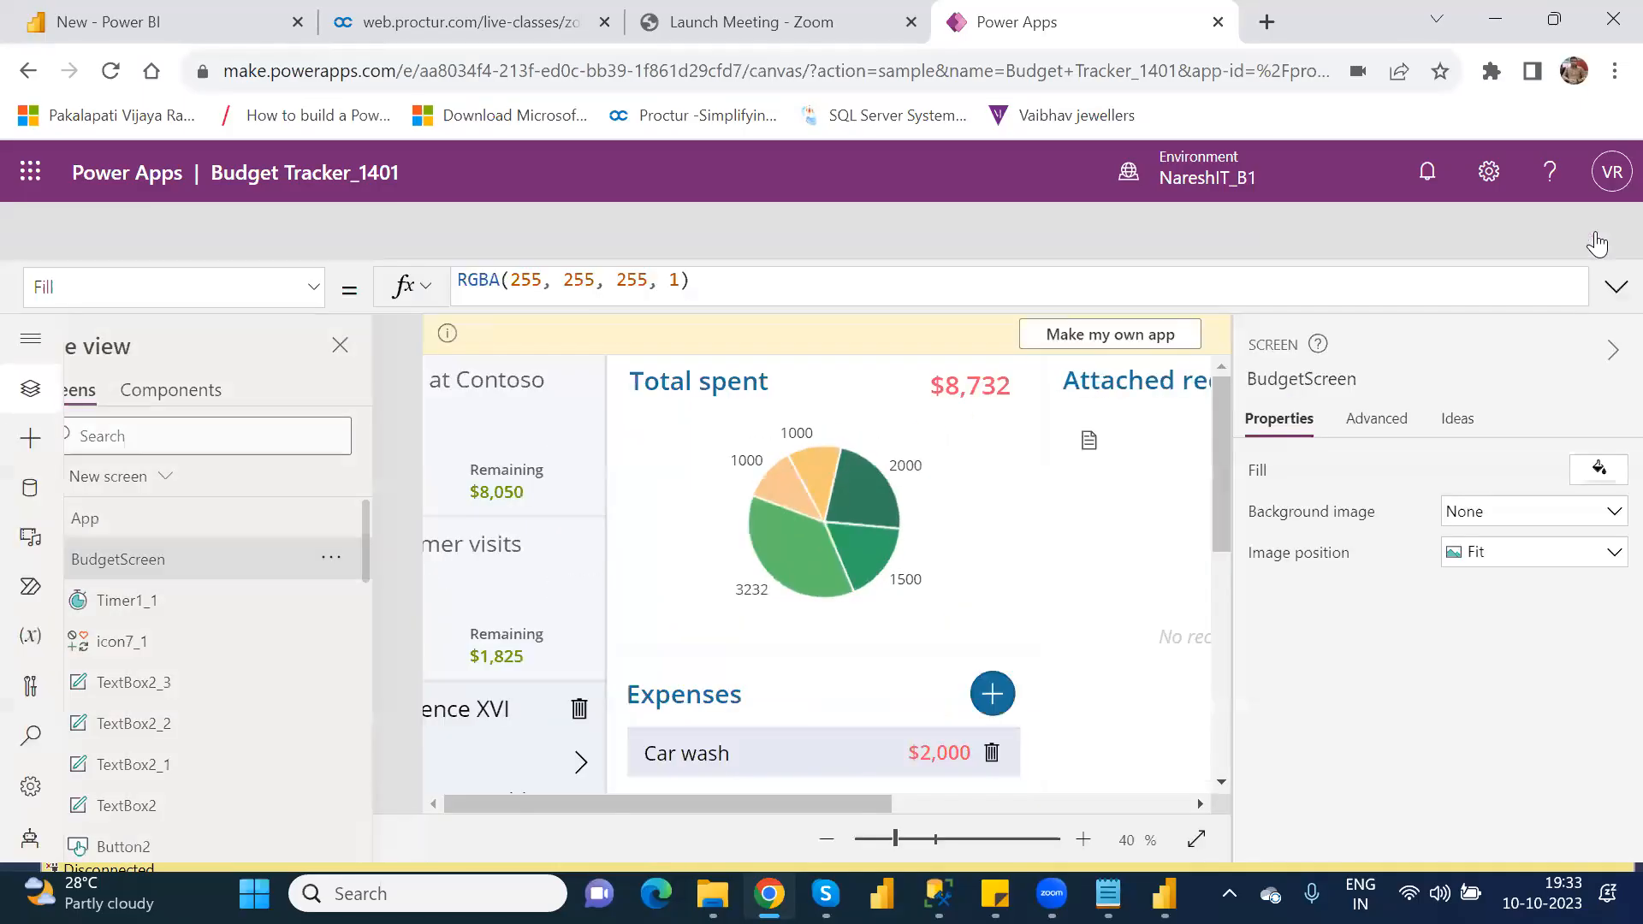
left_click(1057, 633)
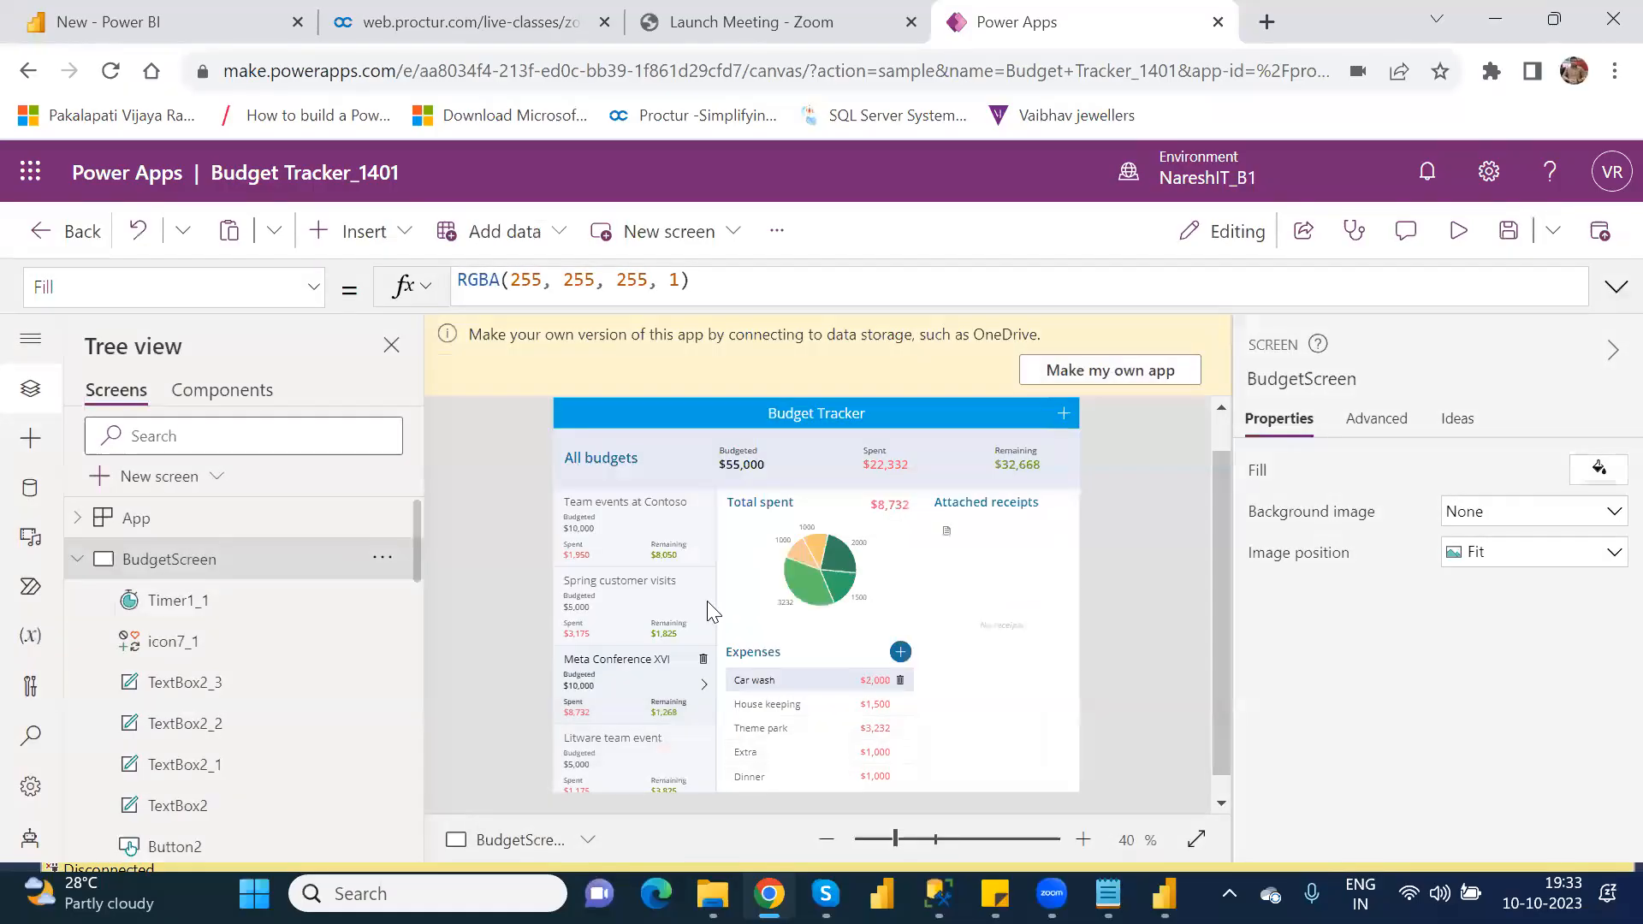
Step: Inspect the formulas of the budget list's rectangle, Gallery5, Gallery4 and the Total spent pie chart on BudgetScreen
left_click(597, 494)
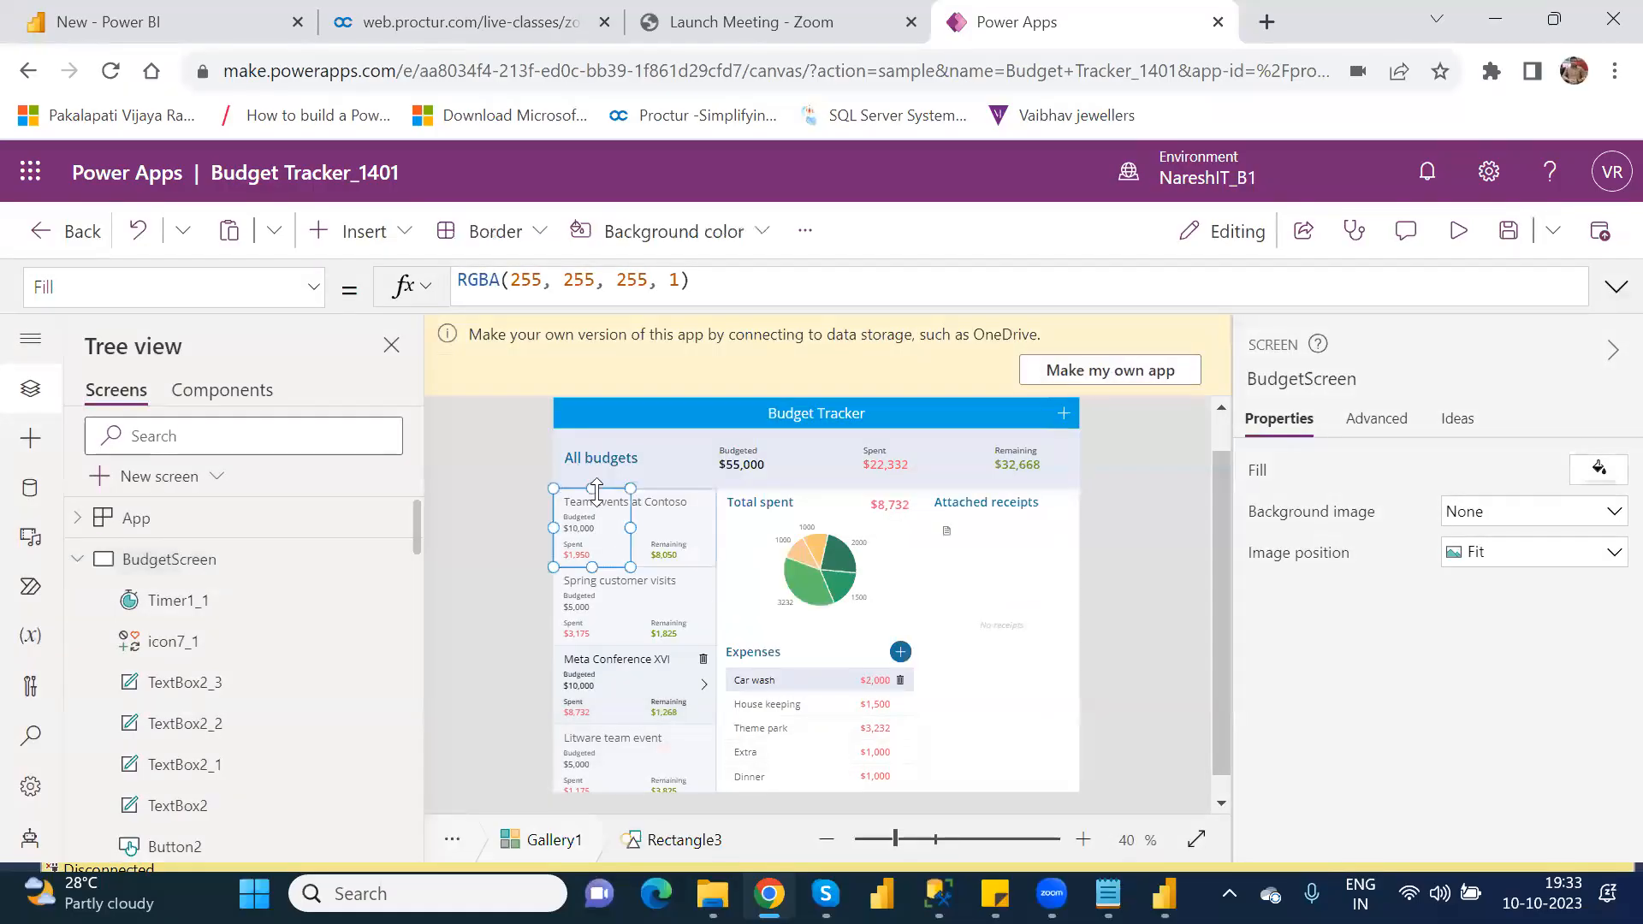
left_click(598, 494)
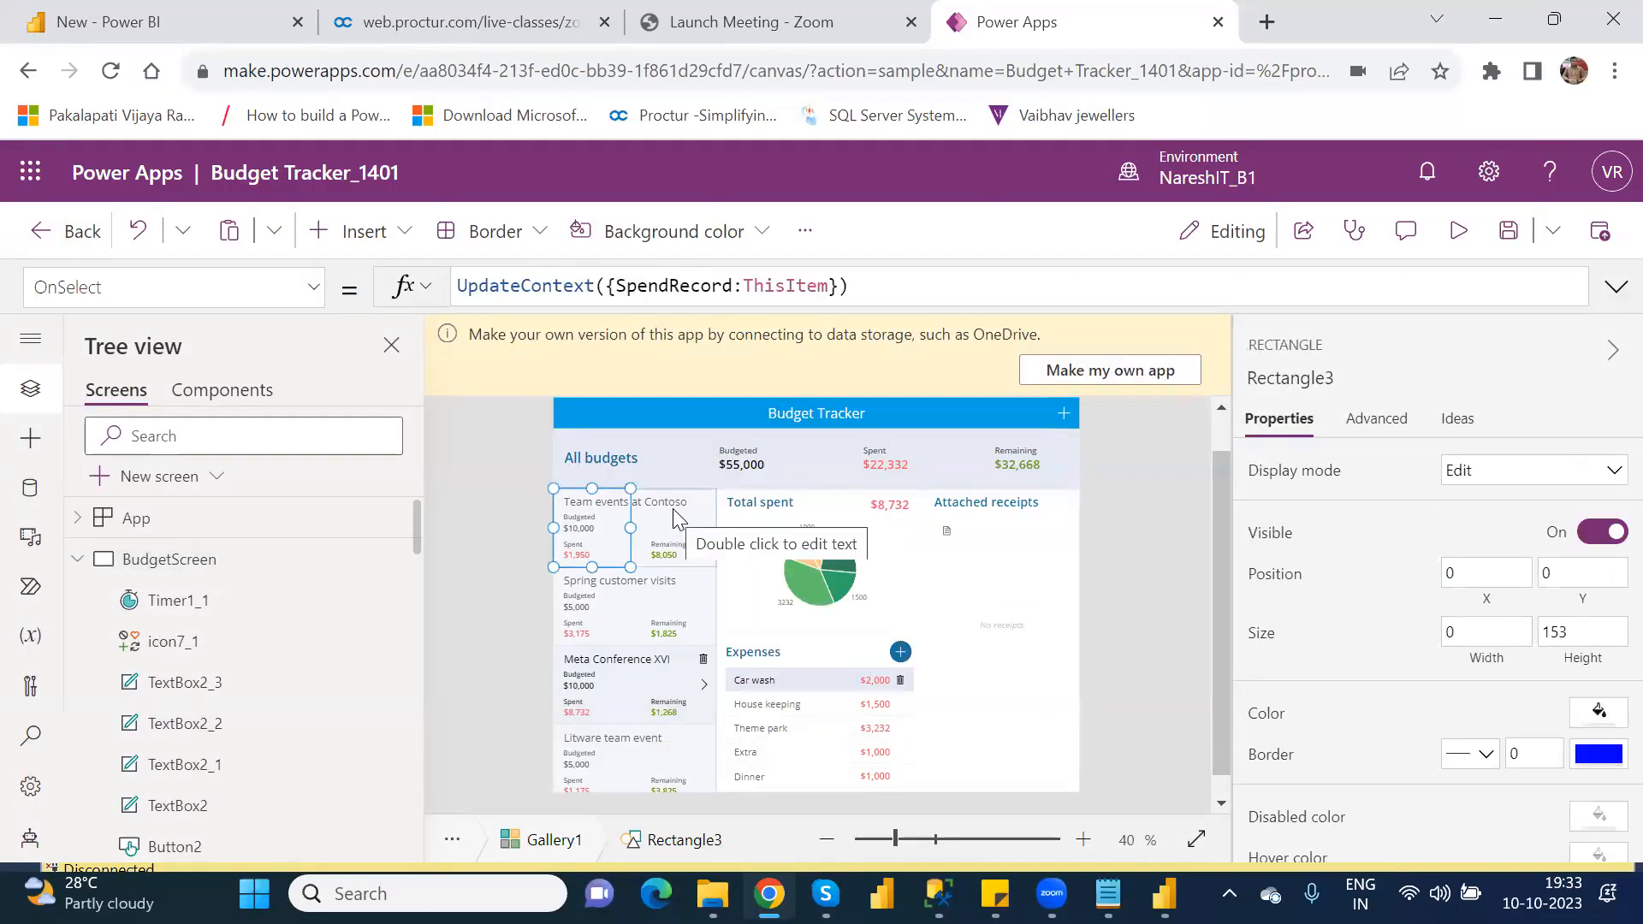
scroll(419, 554, "down", 5)
scroll(425, 599, "down", 3)
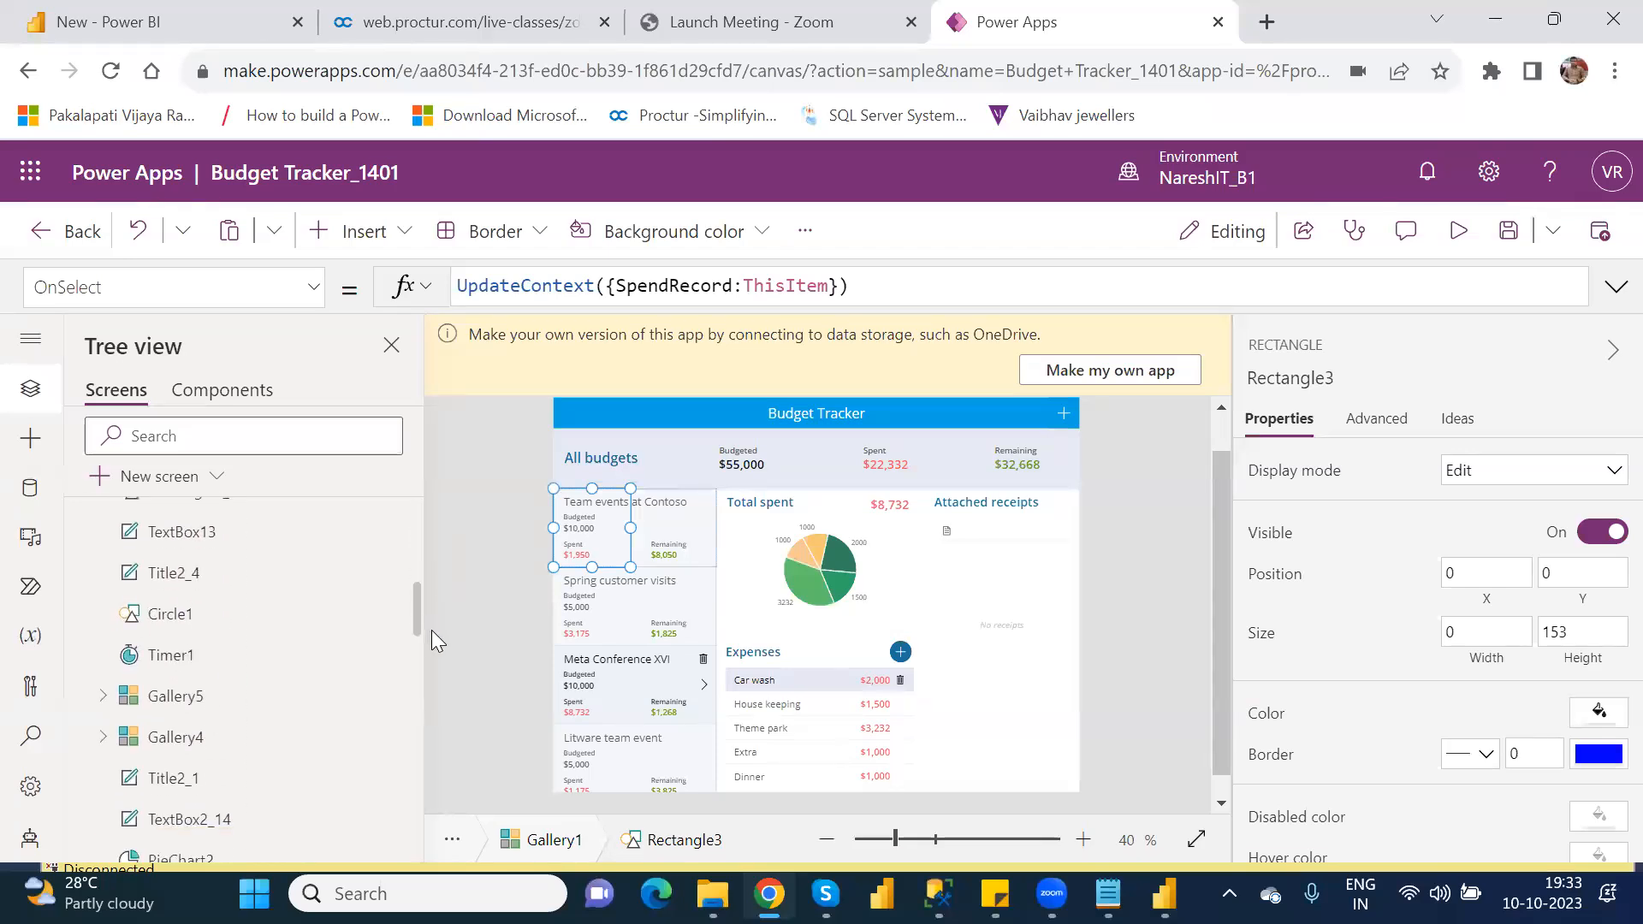
left_click(211, 674)
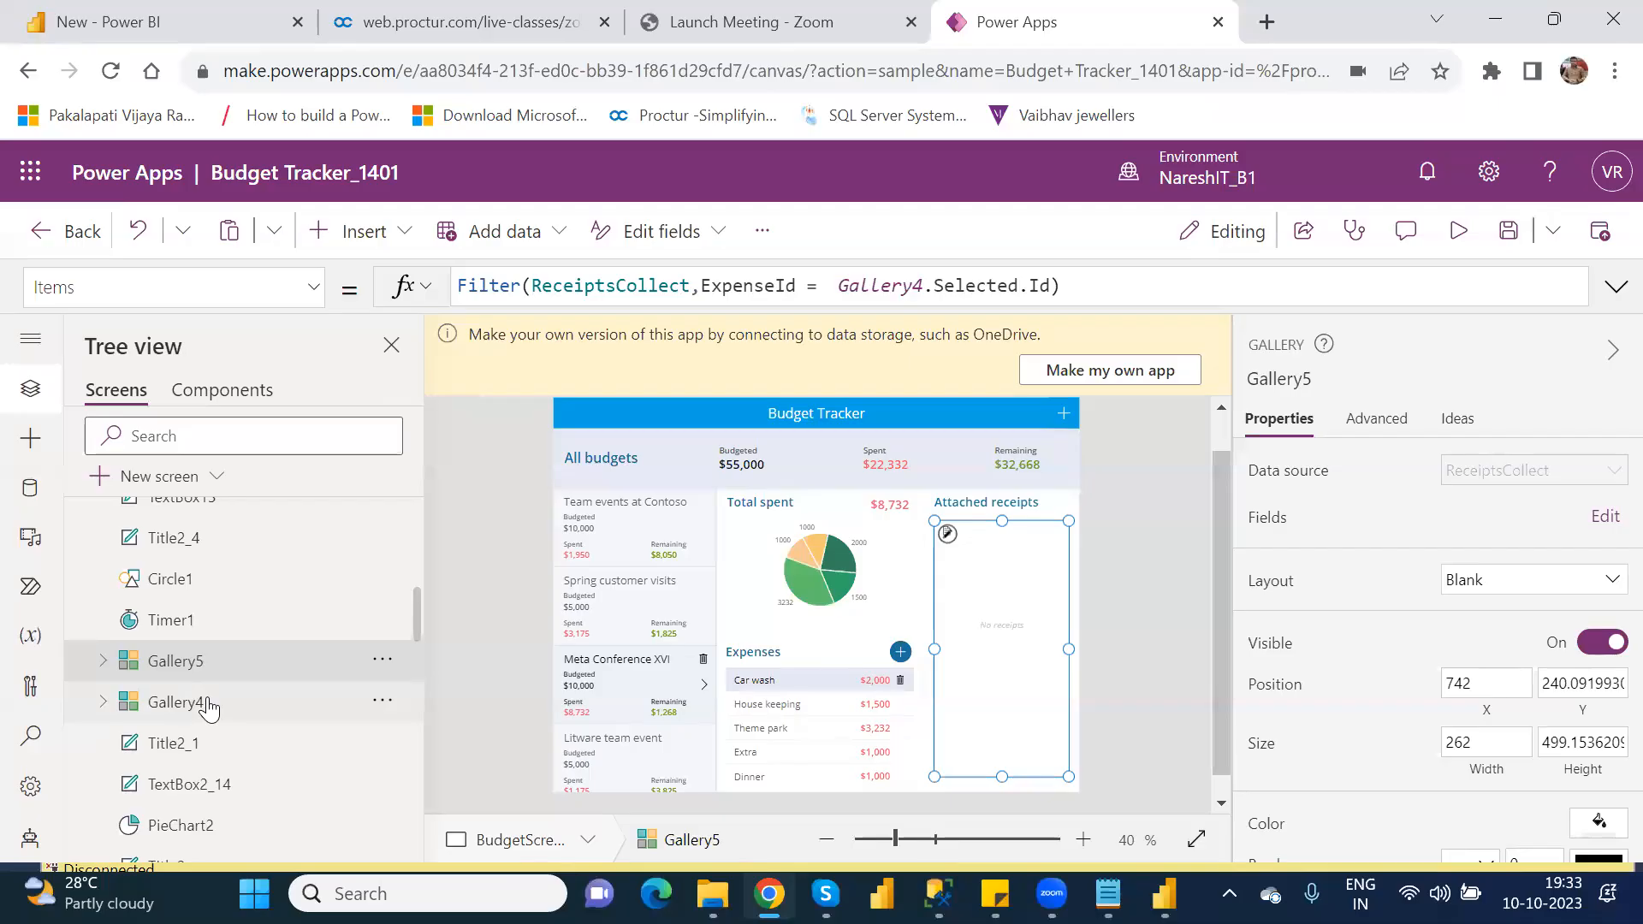
left_click(211, 706)
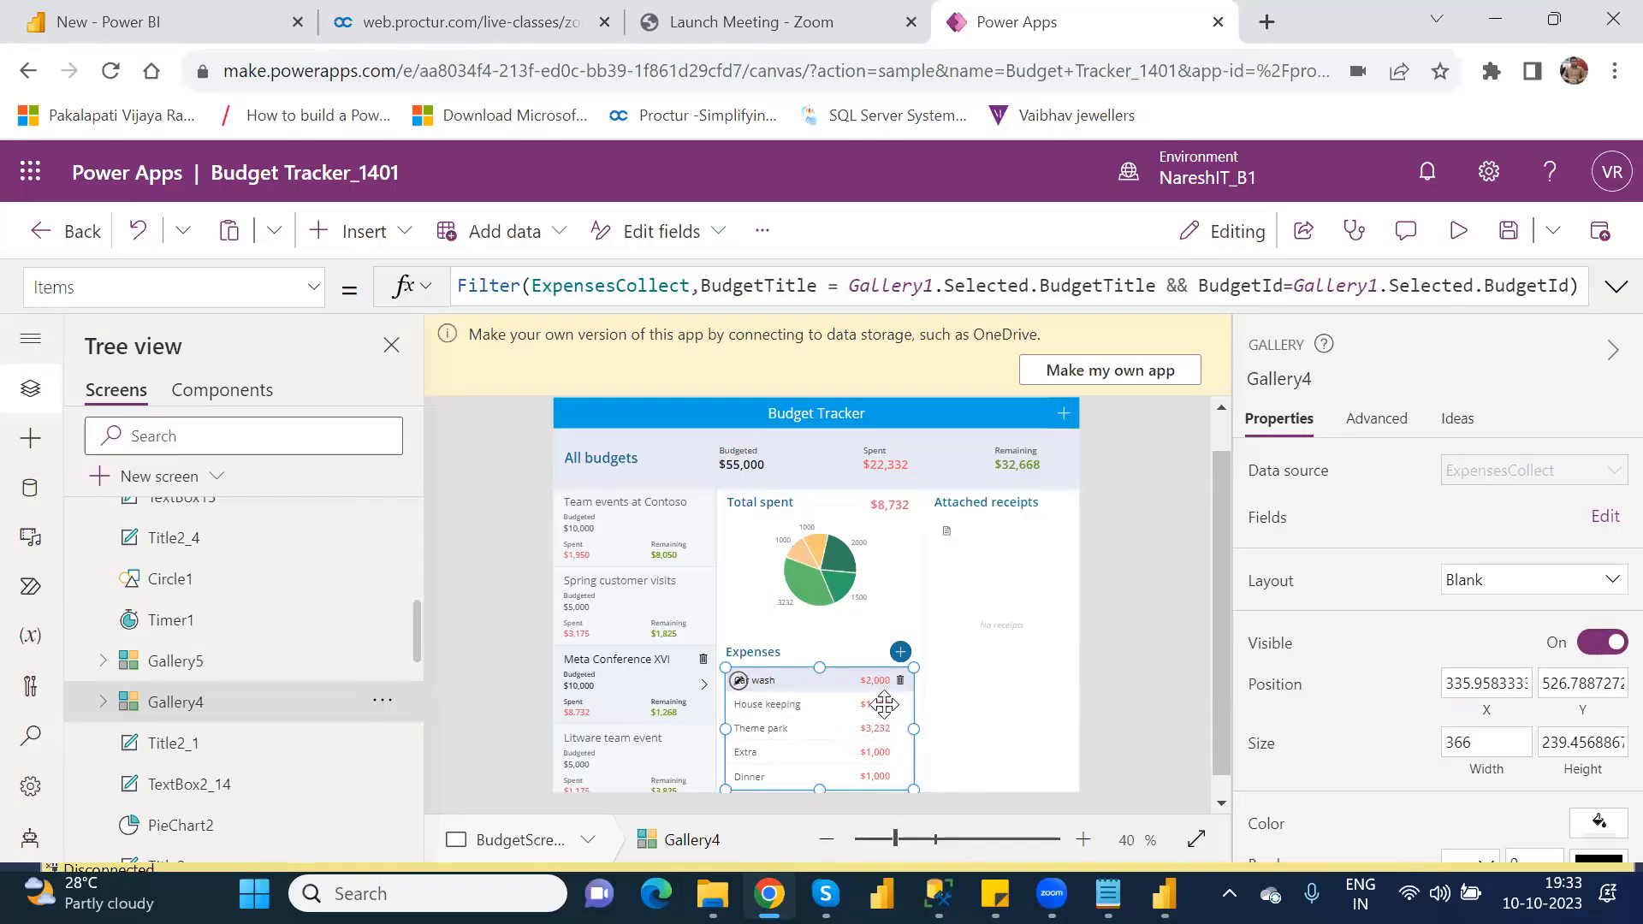
left_click(767, 528)
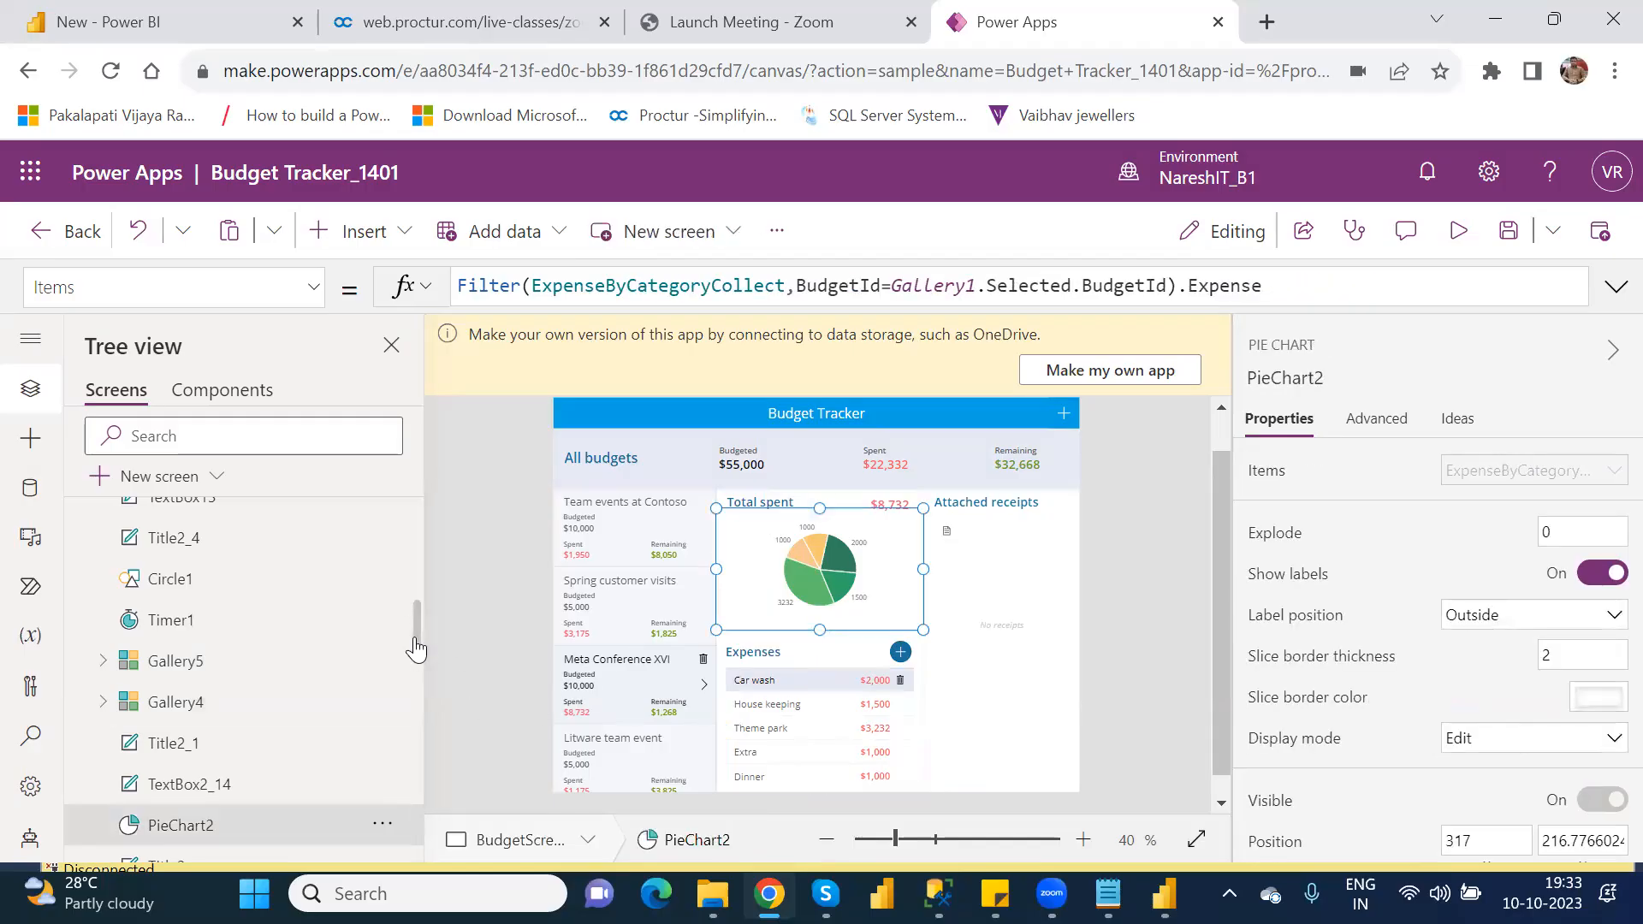
scroll(416, 649, "down", 3)
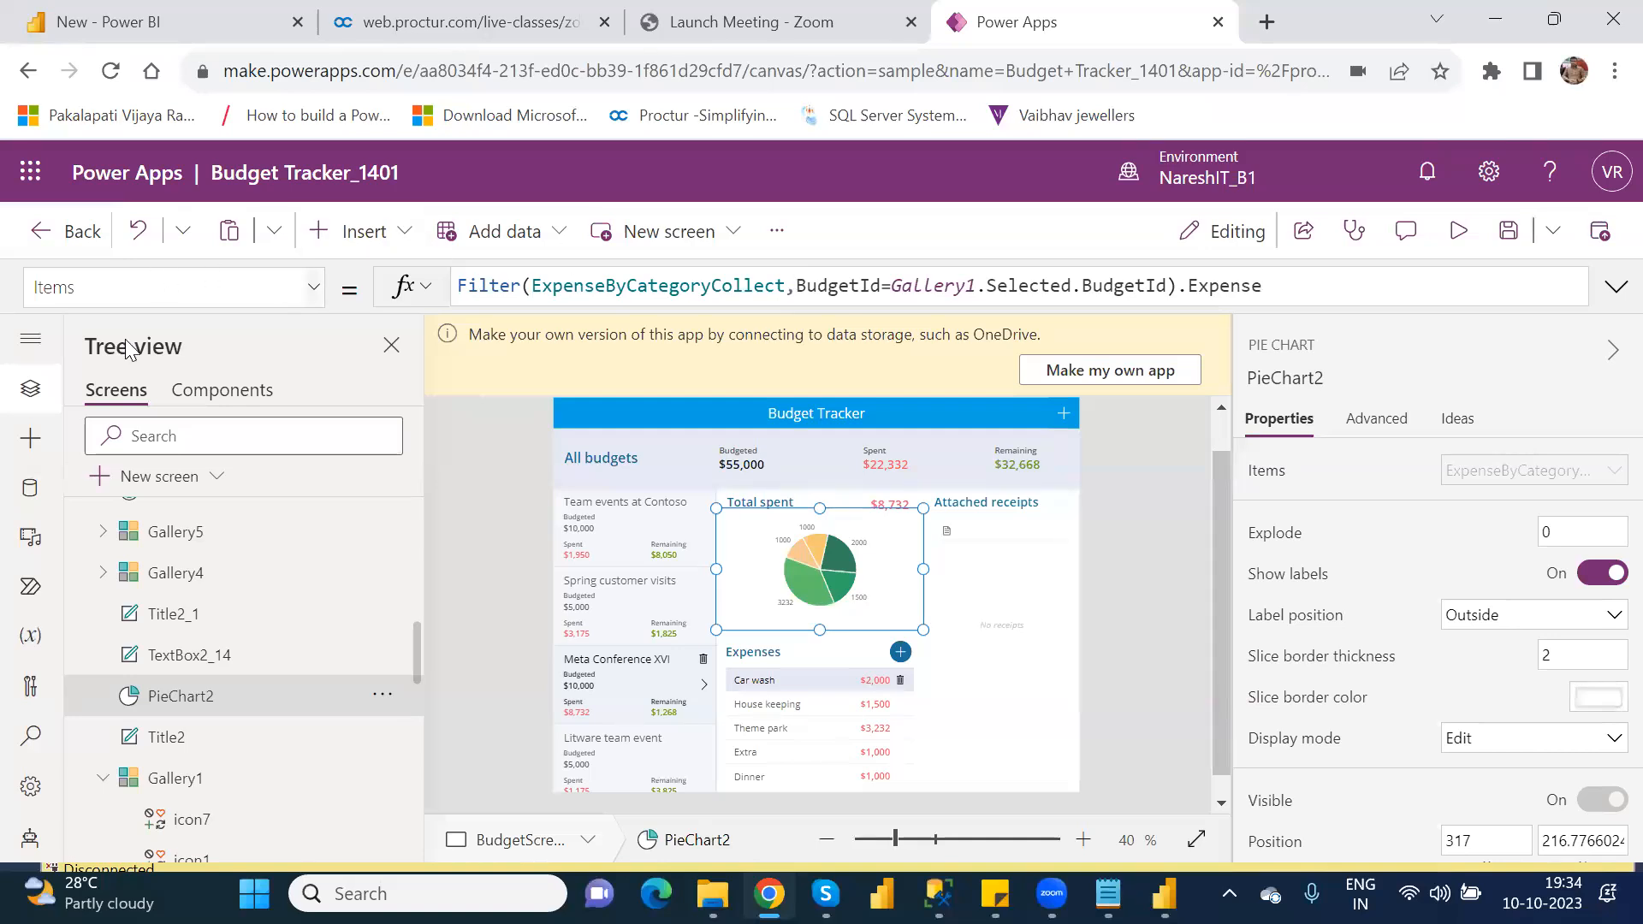
Step: Leave the Budget Tracker app without saving, go to the Apps page, and view the ways to start a new app
left_click(28, 79)
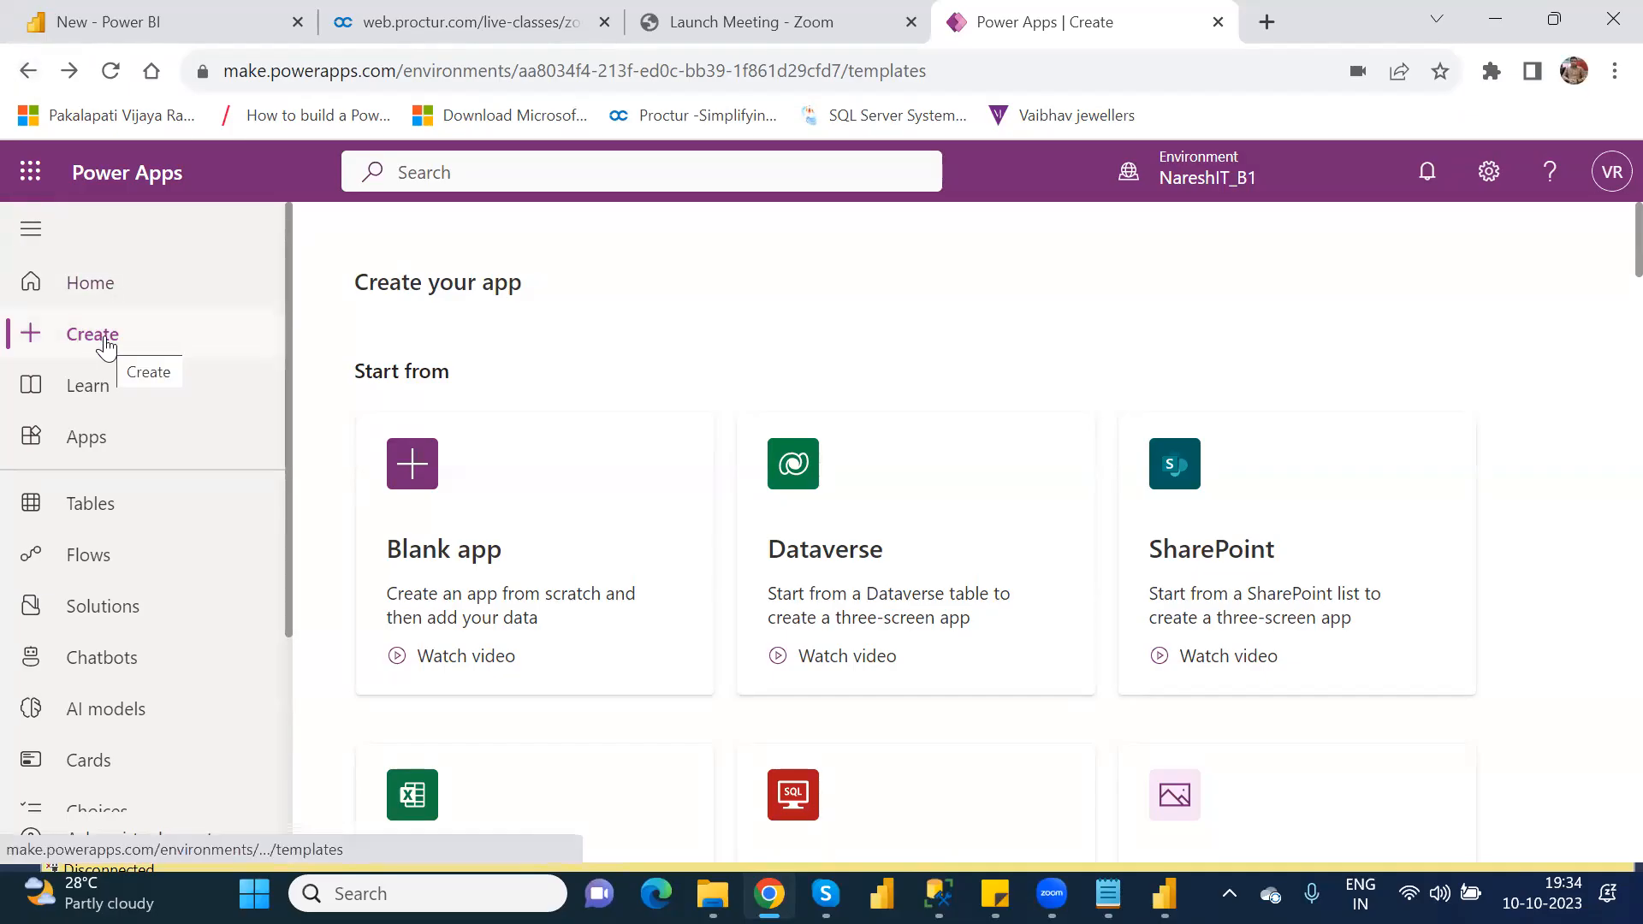
left_click(91, 436)
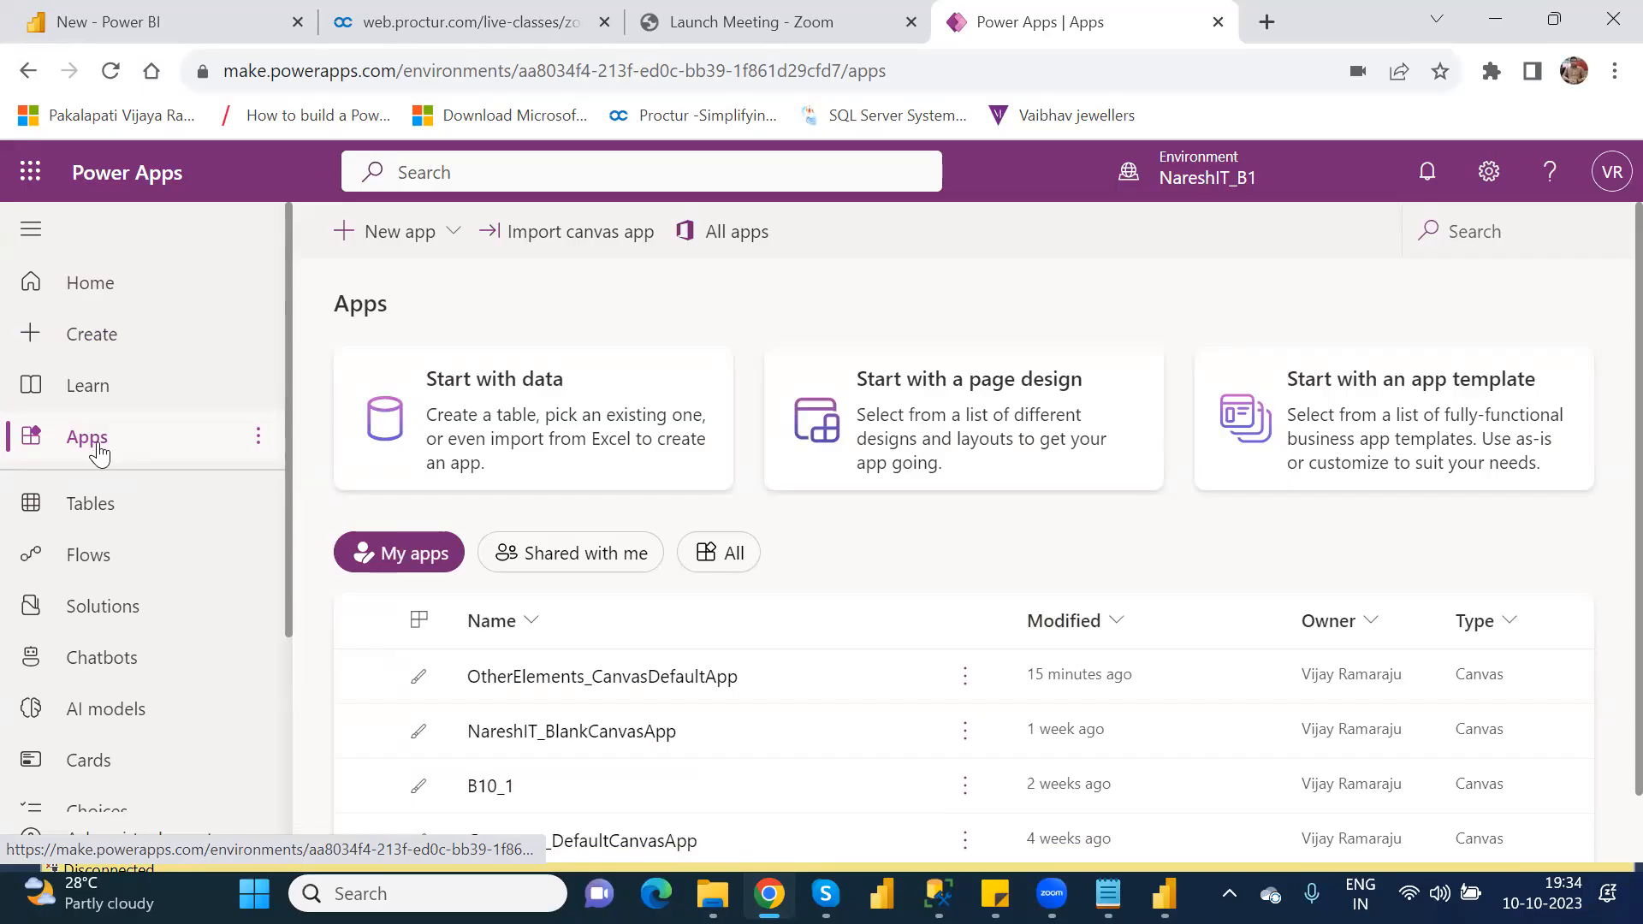
left_click(452, 237)
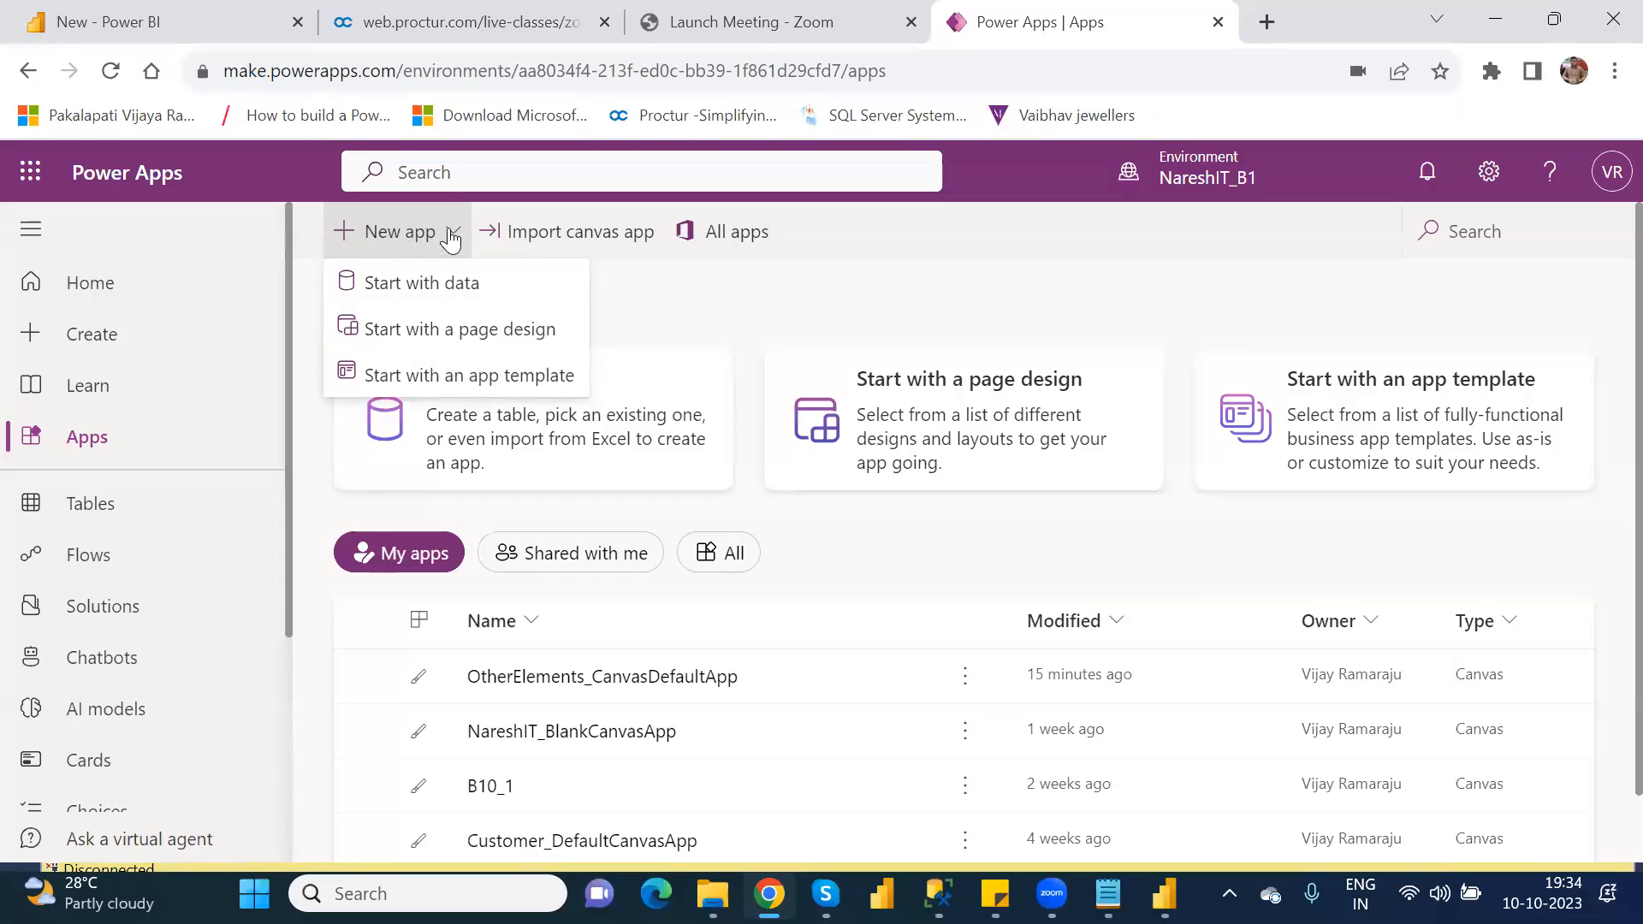
left_click(679, 300)
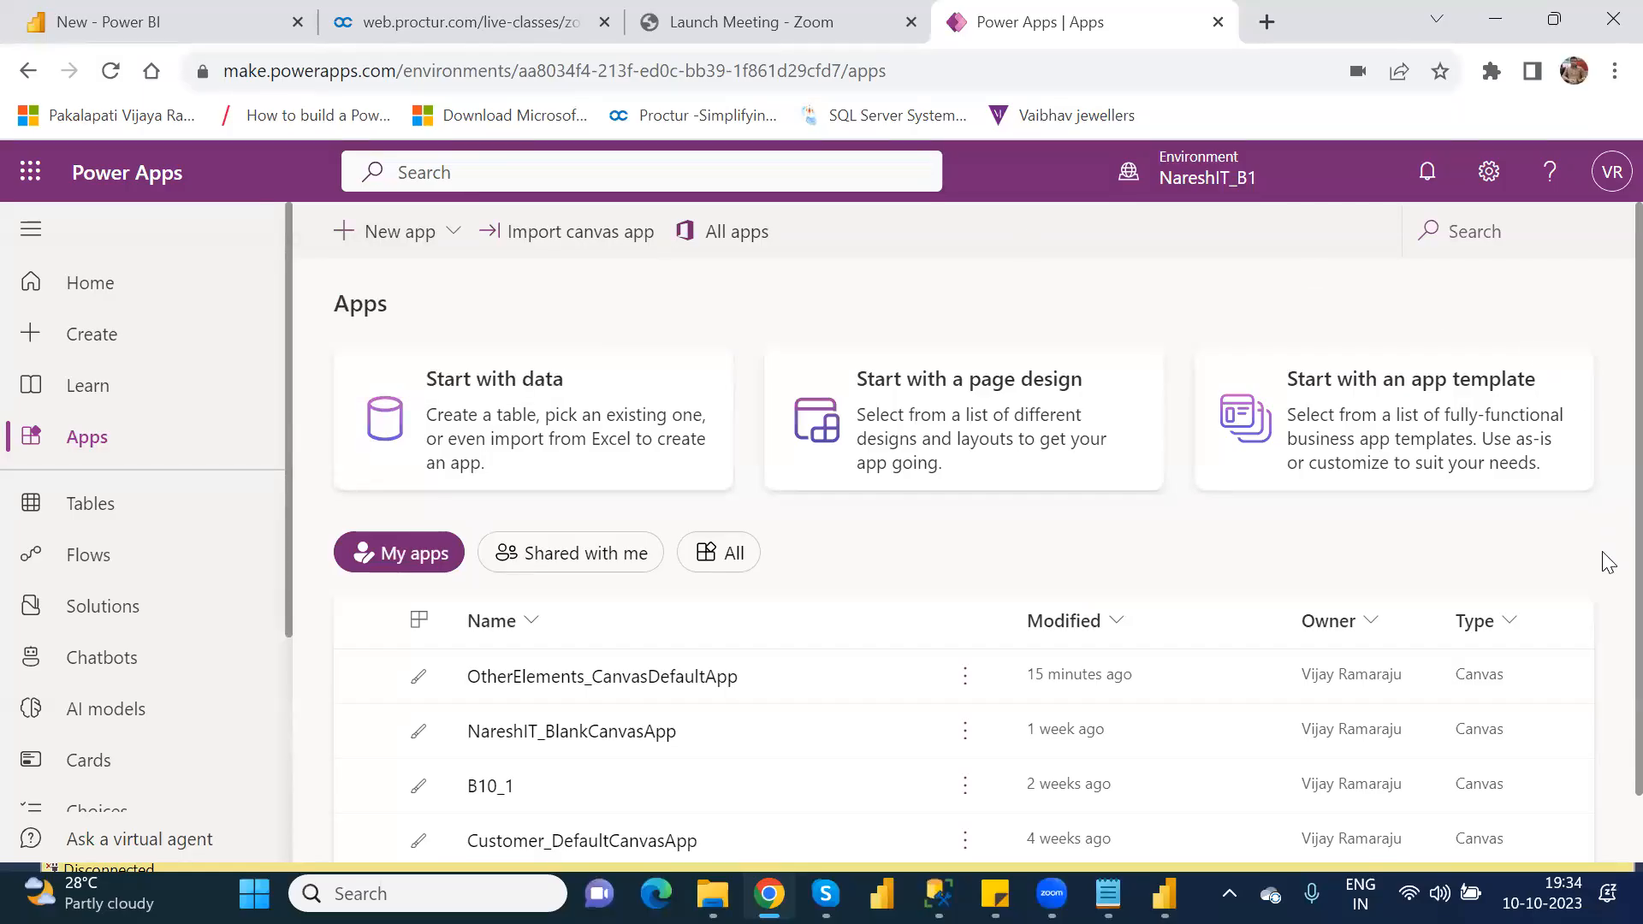
left_click_drag(1602, 555, 1603, 342)
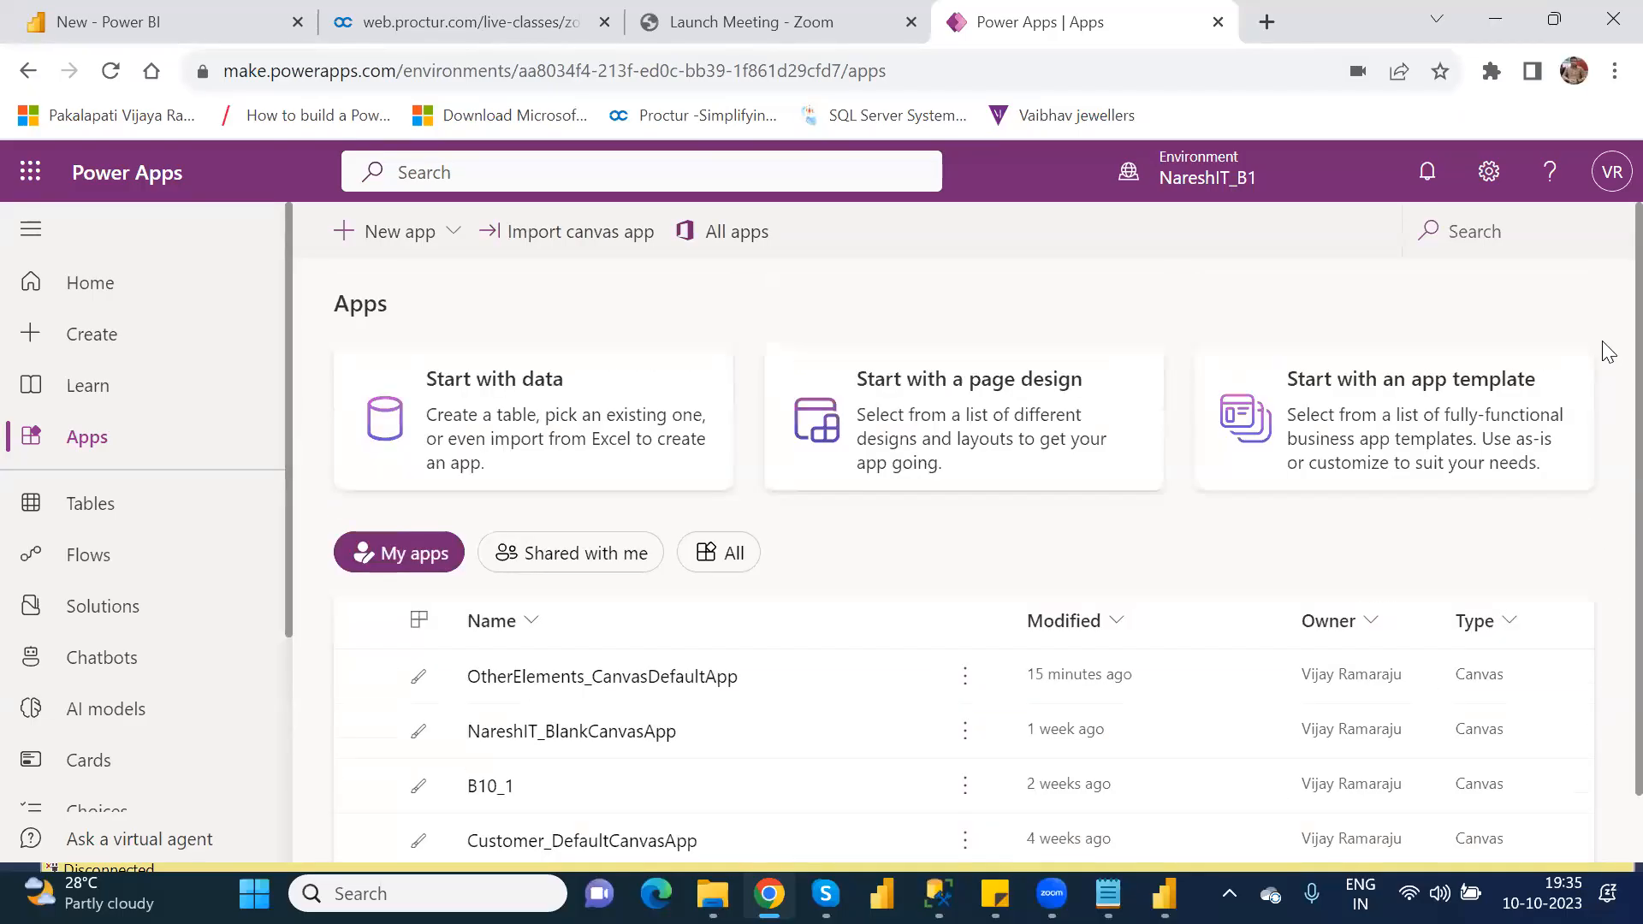
Step: View the page designs offered for a new app and return to the Apps page
left_click(454, 235)
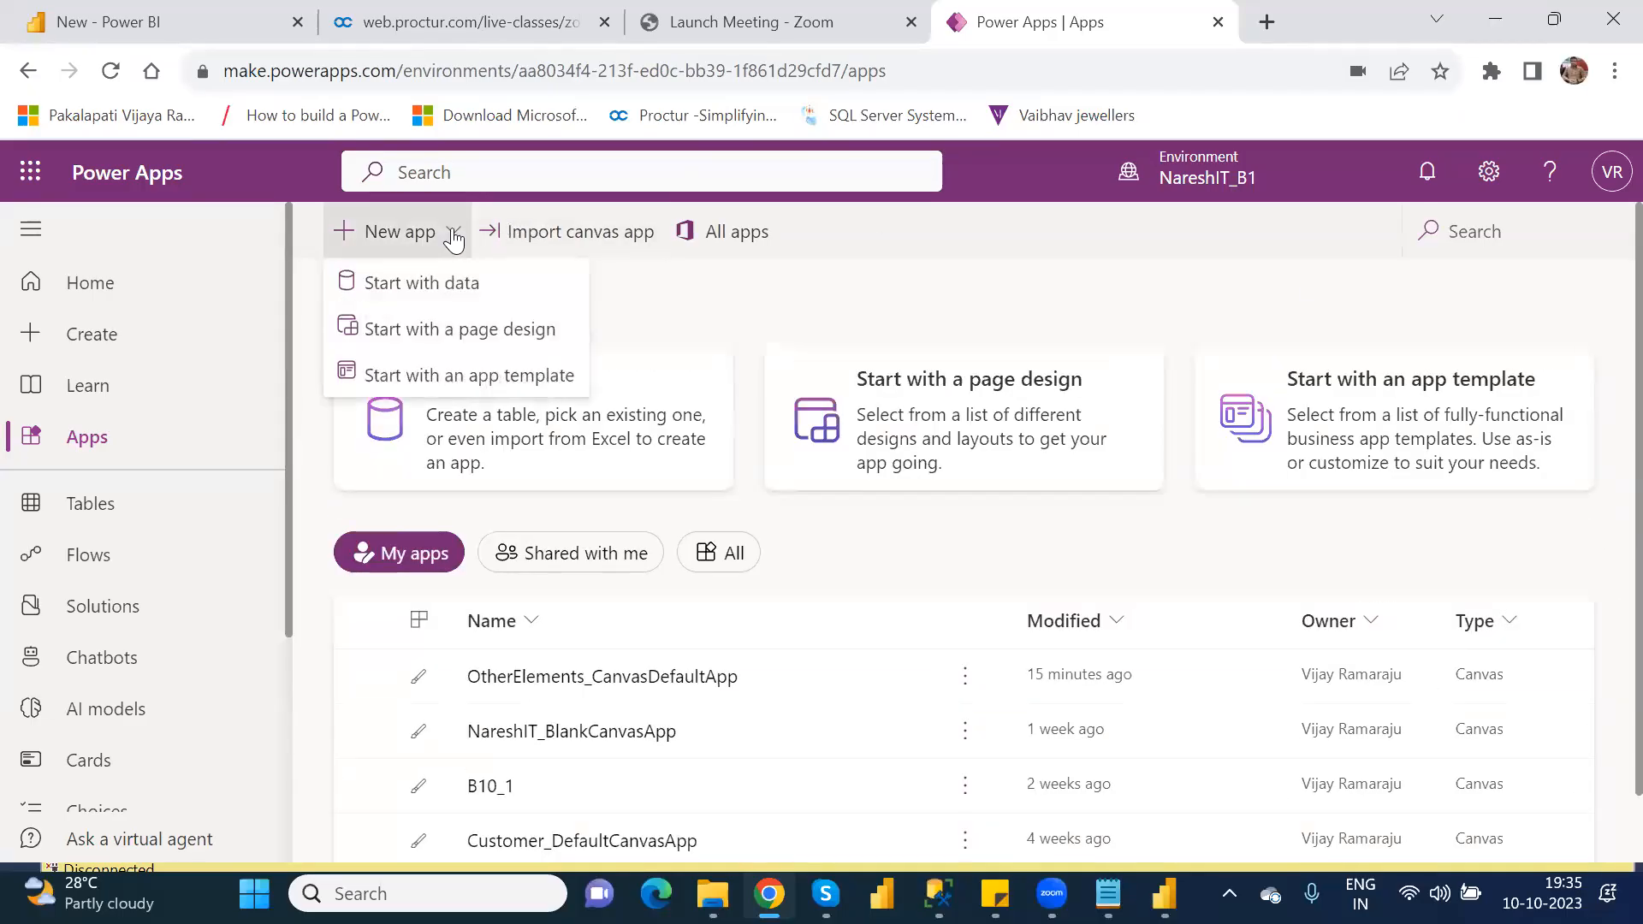
left_click(476, 342)
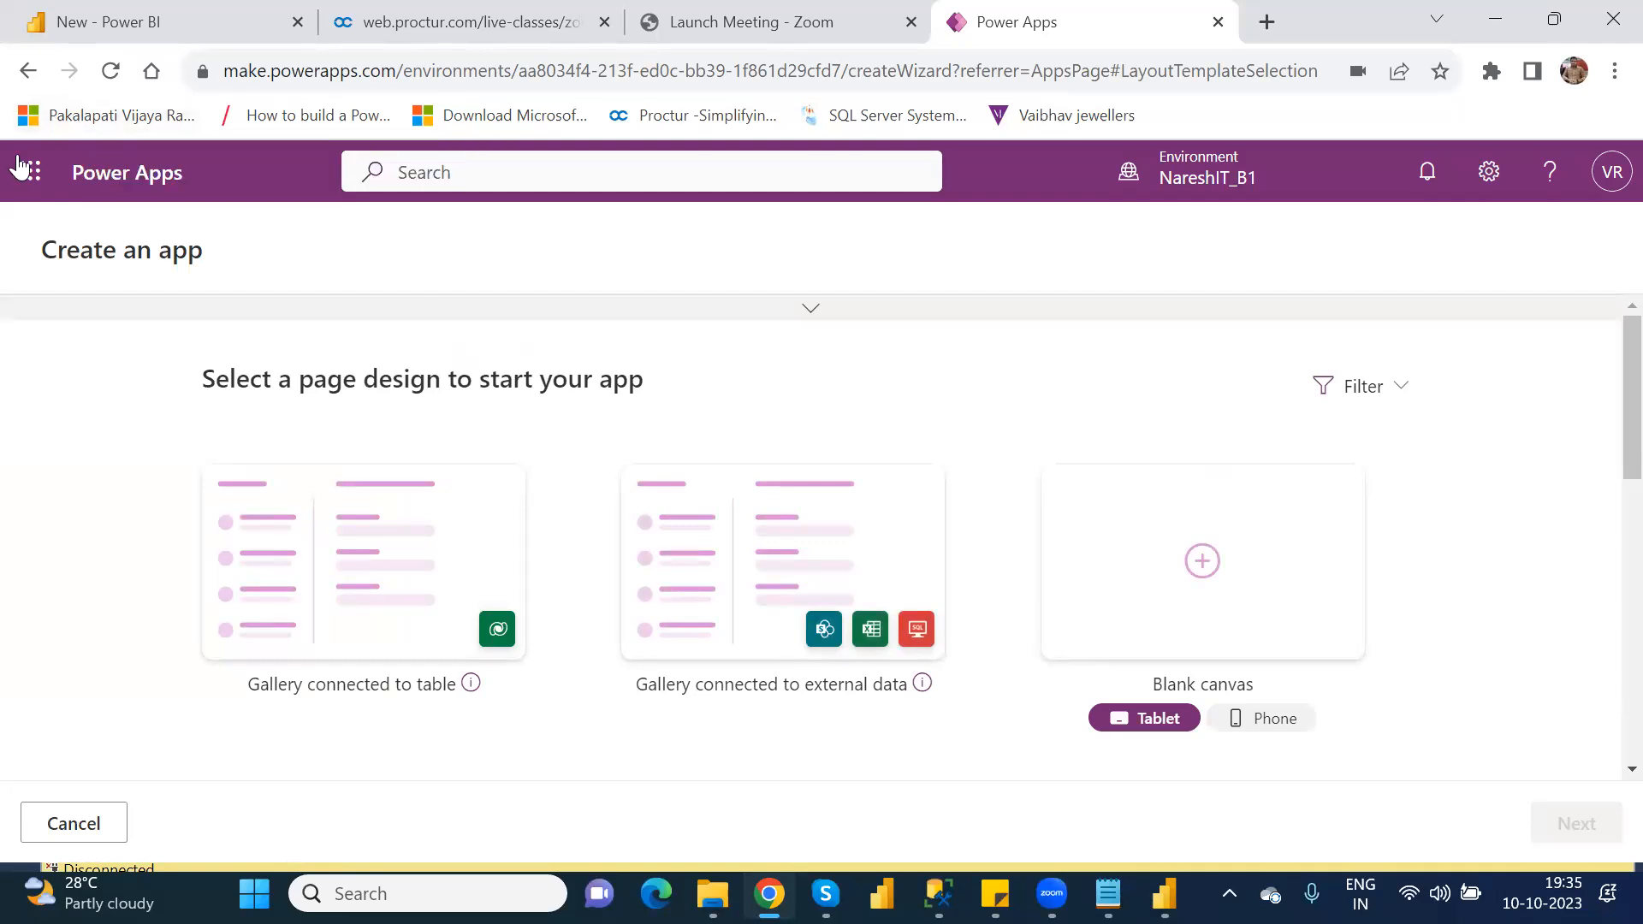
left_click(30, 82)
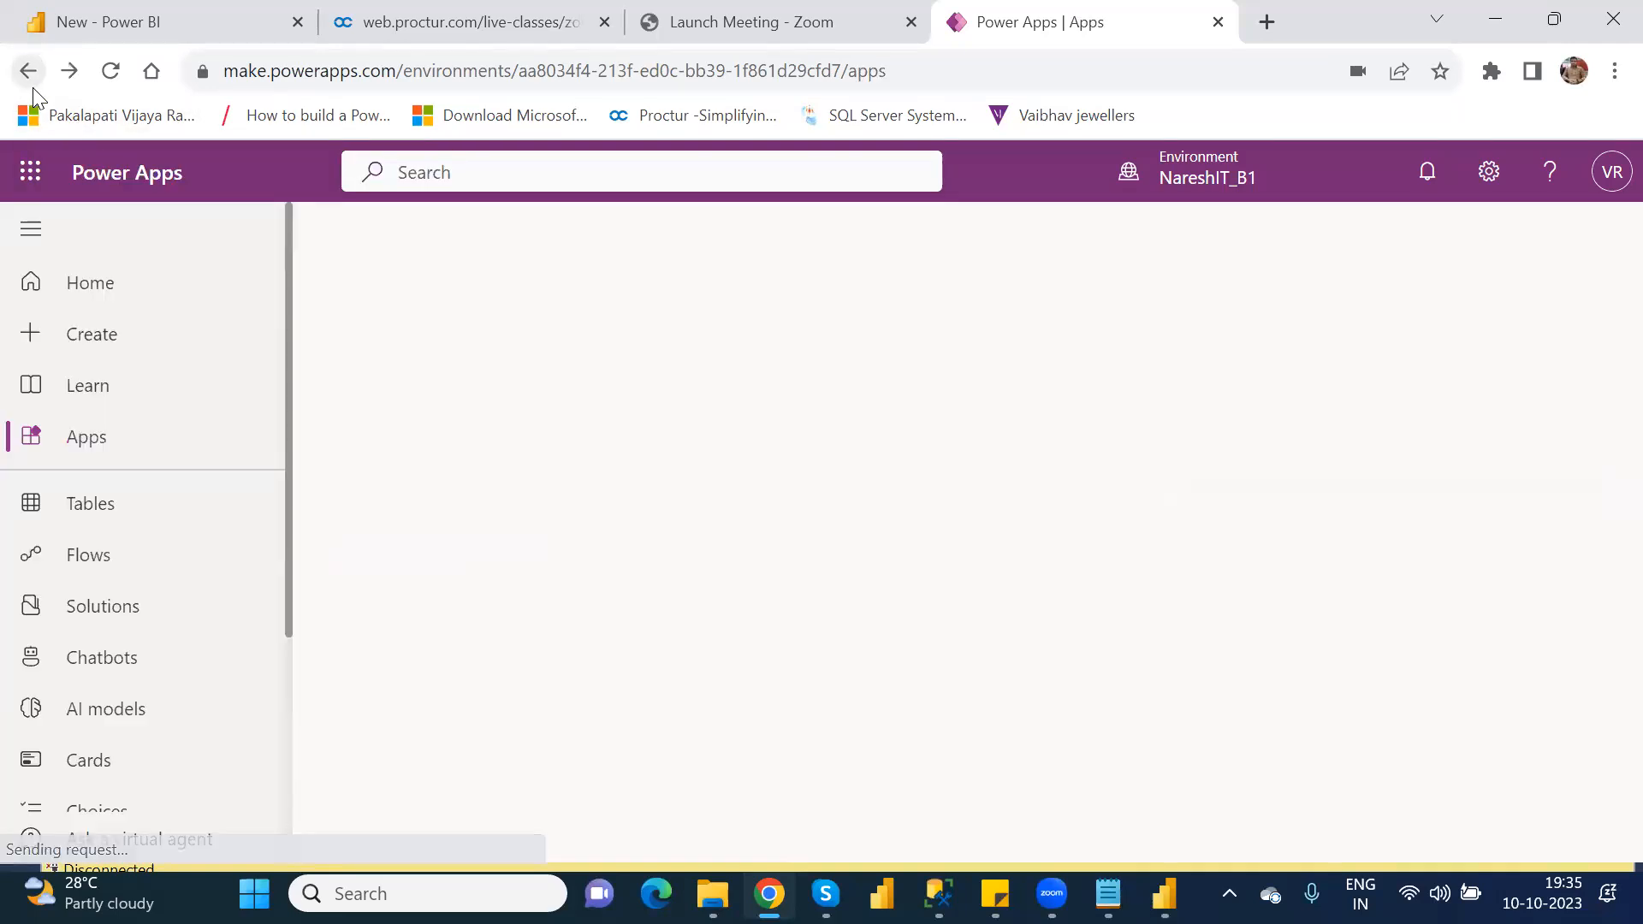
Step: Review the data sources and the Start from template section on the Create page
left_click(77, 342)
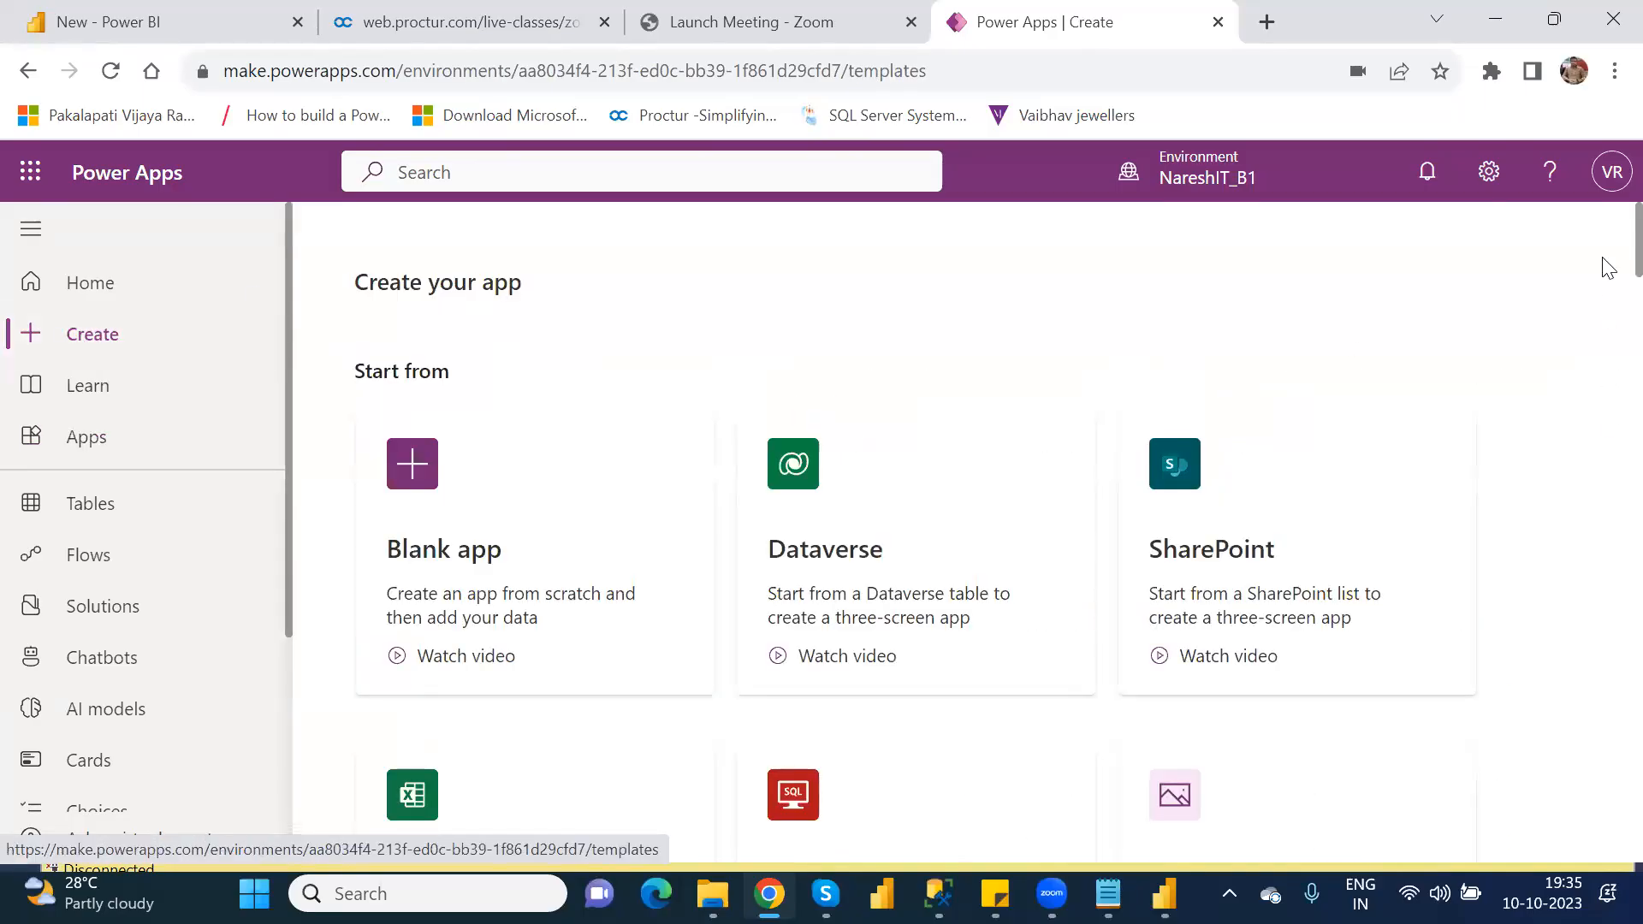
scroll(1605, 325, "down", 11)
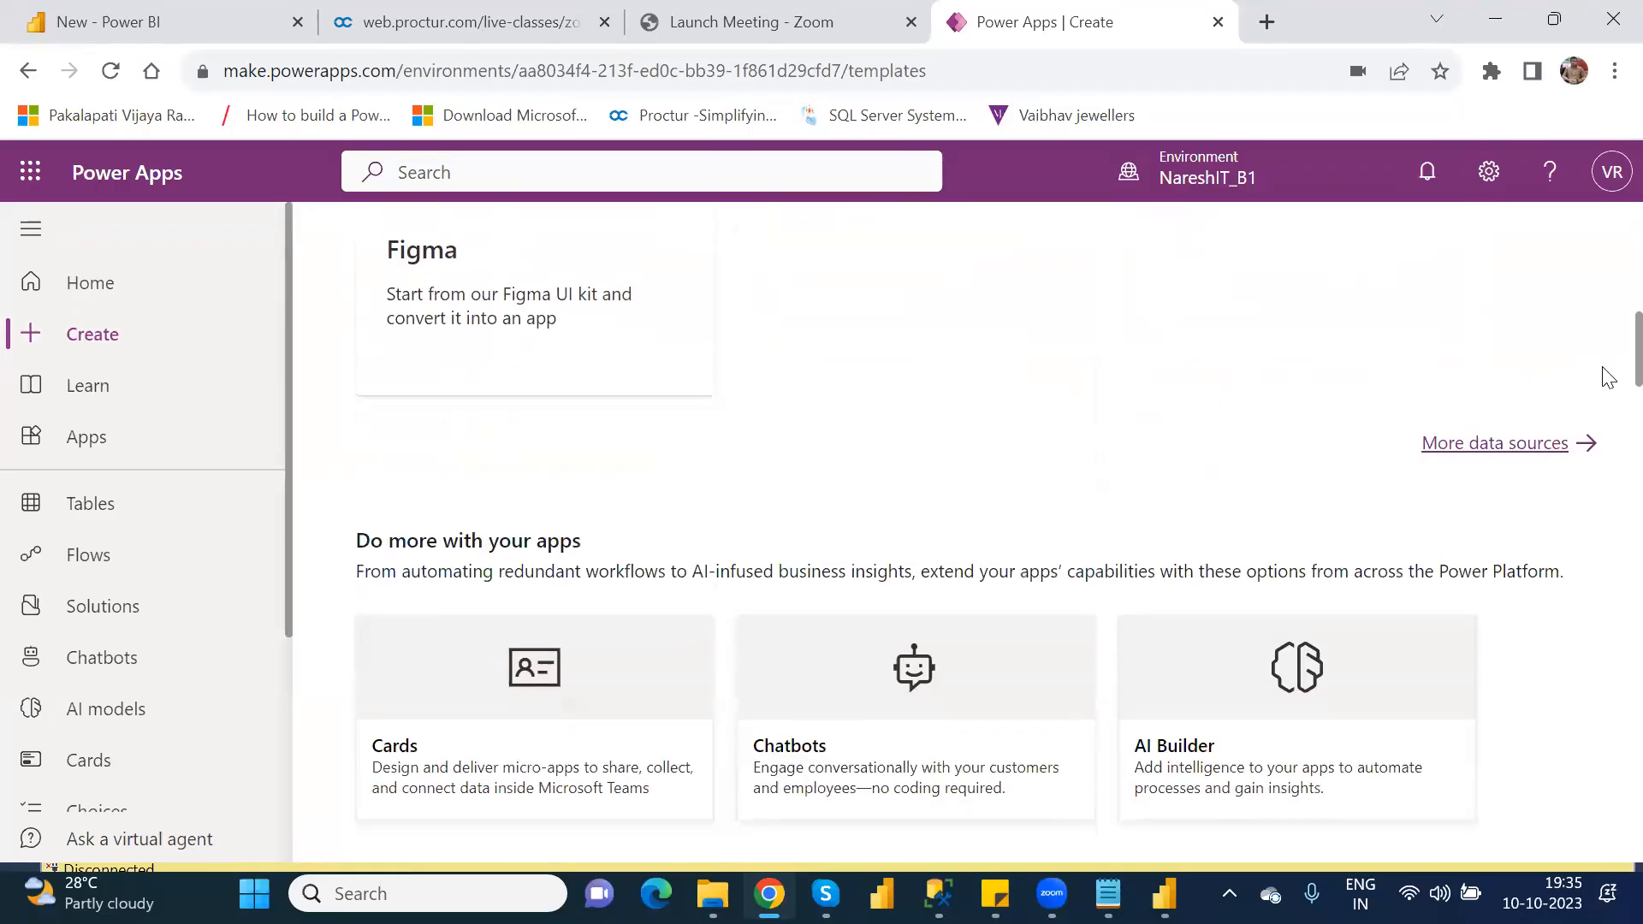
scroll(1605, 377, "down", 6)
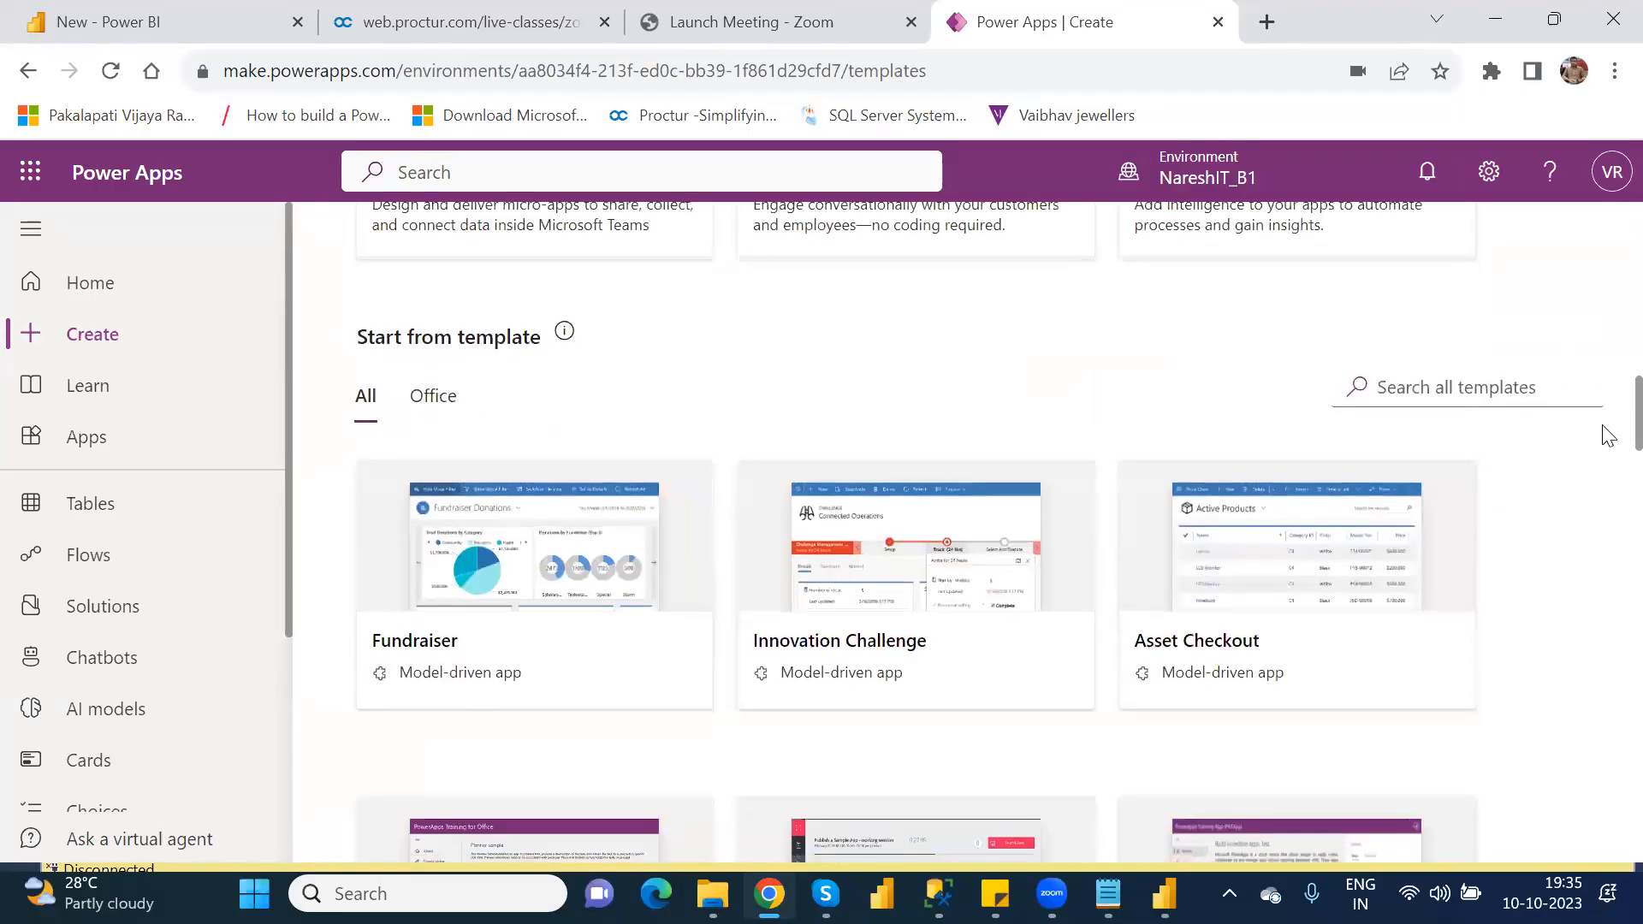
scroll(1604, 428, "up", 11)
scroll(1607, 224, "up", 6)
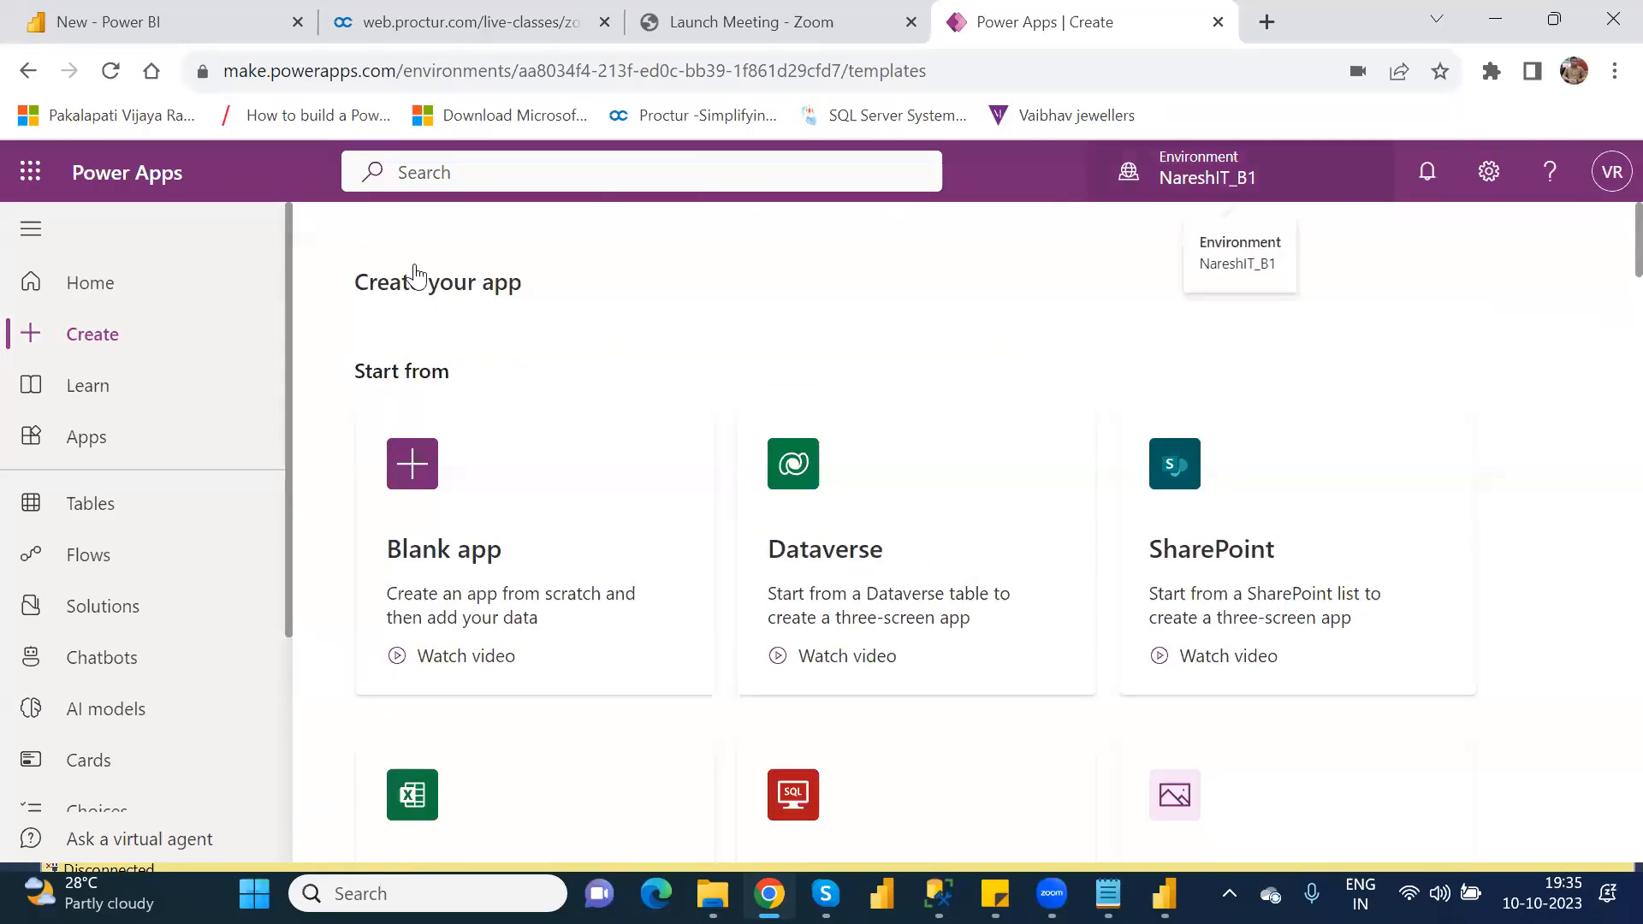
Step: Start a new app with an app template from the Apps page, browse all available templates, and return to Apps
left_click(111, 435)
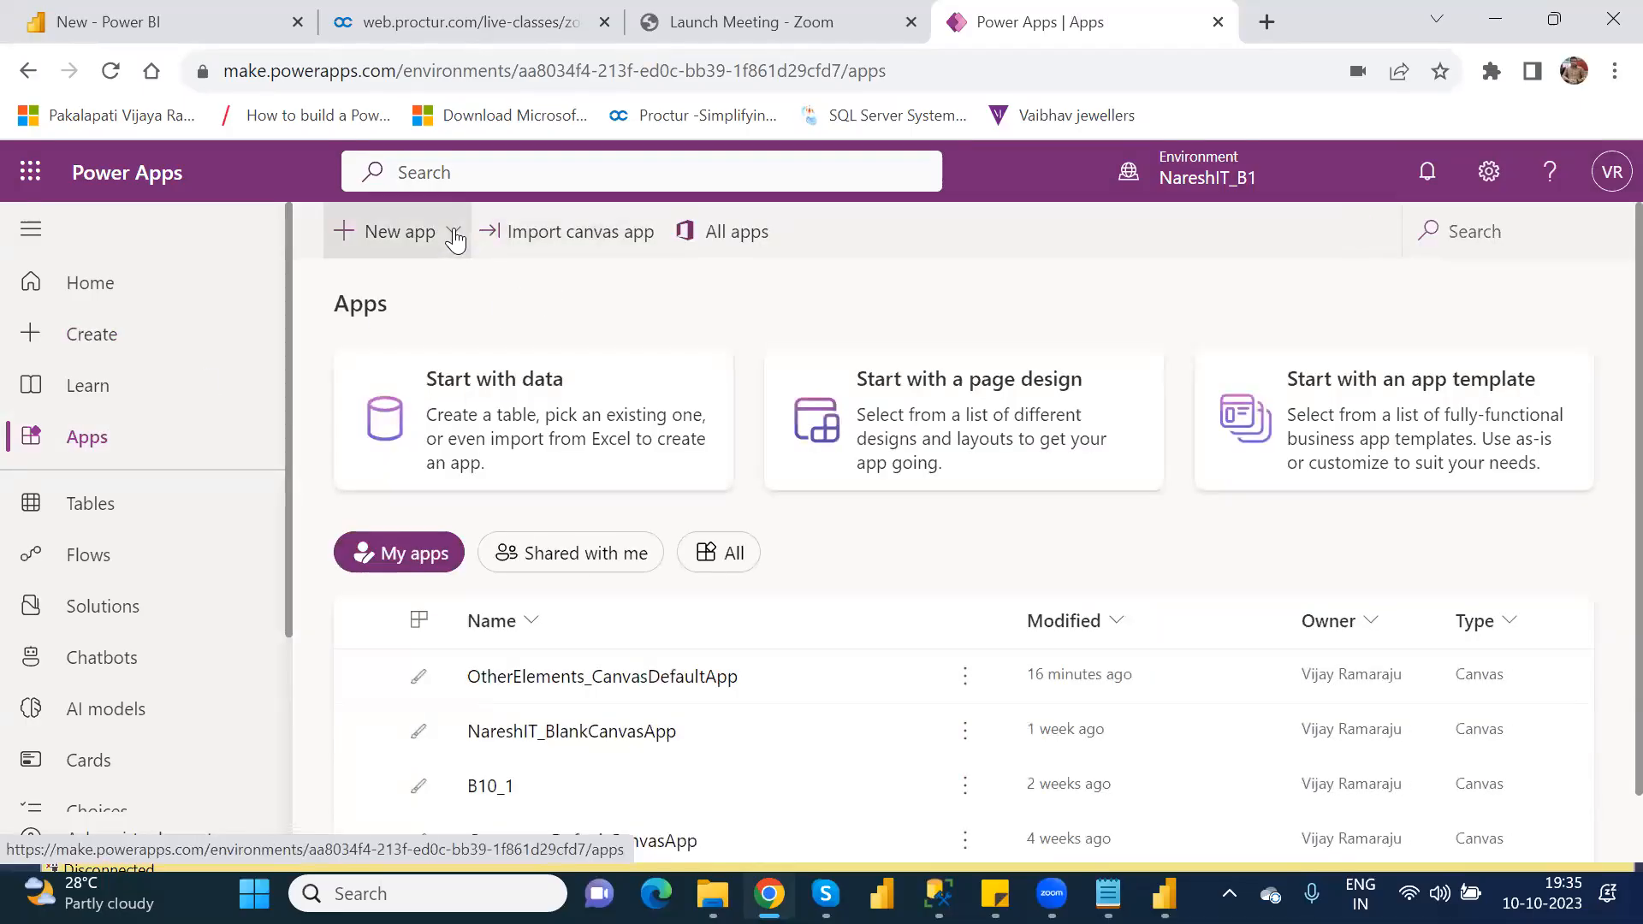
left_click(455, 236)
left_click(482, 385)
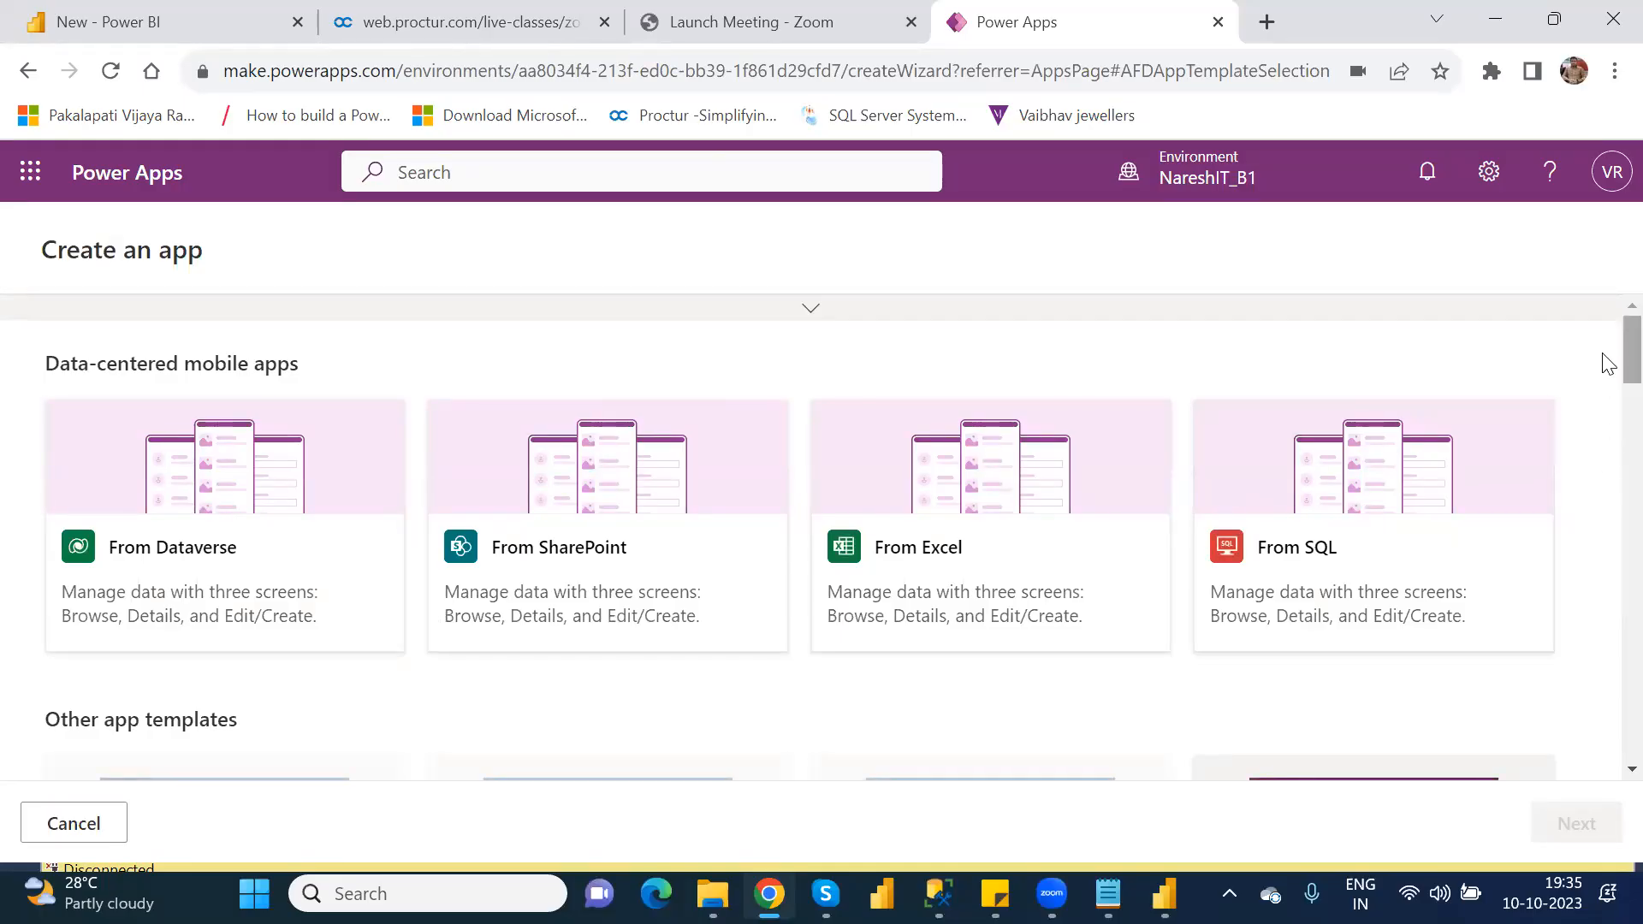
scroll(1607, 385, "down", 3)
scroll(1609, 406, "down", 3)
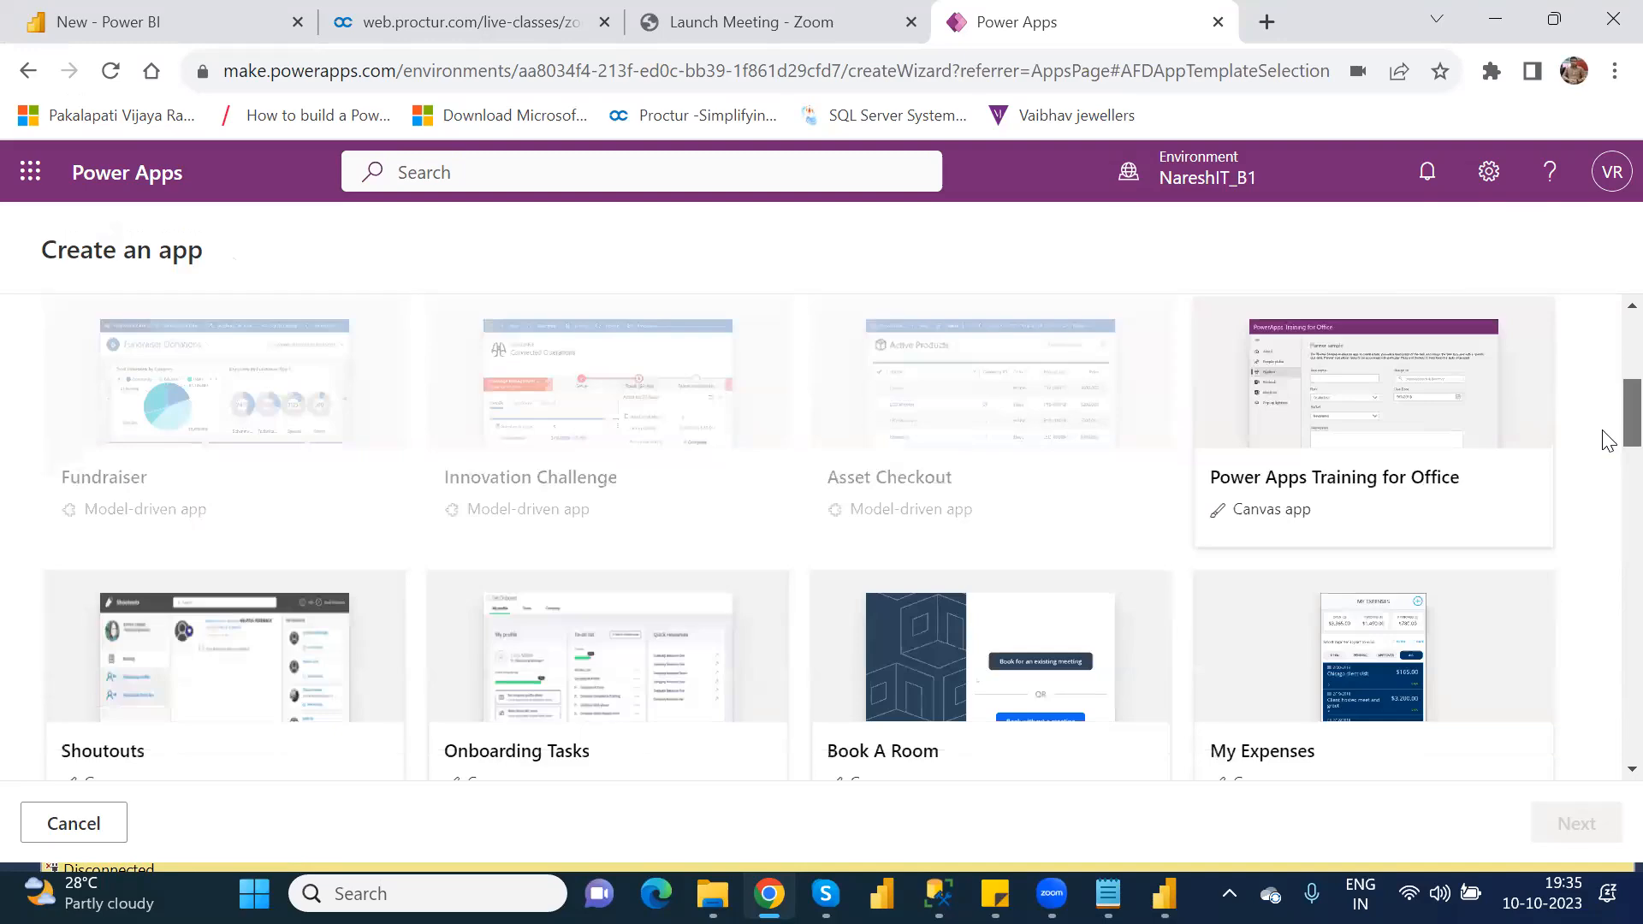
scroll(1607, 443, "down", 10)
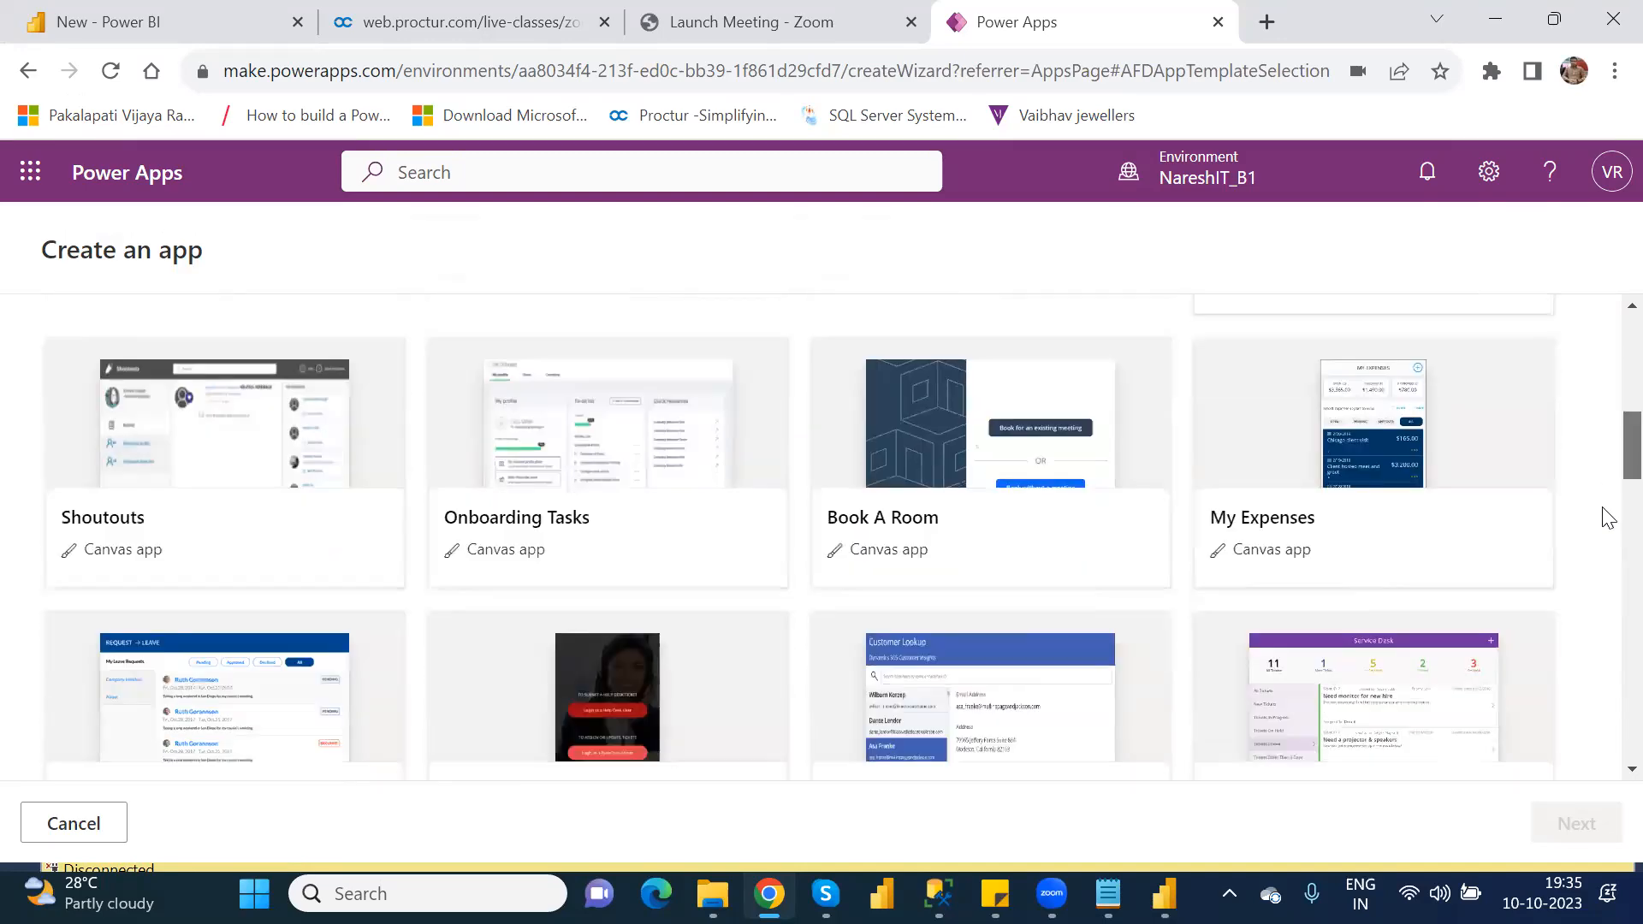
scroll(1602, 736, "down", 5)
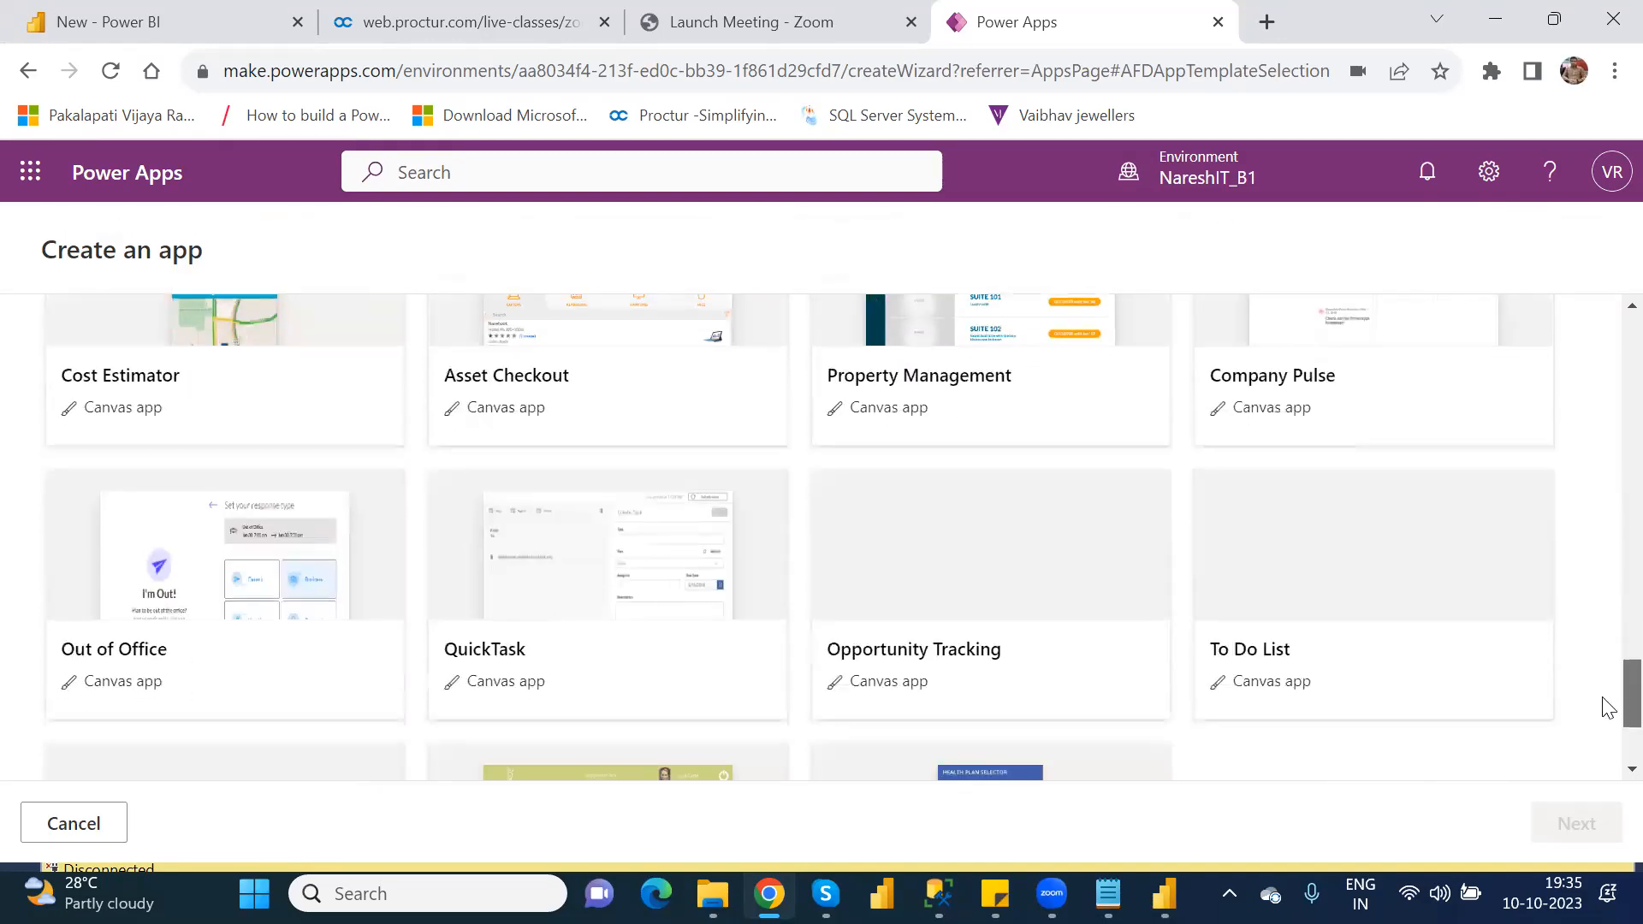
scroll(1606, 758, "down", 3)
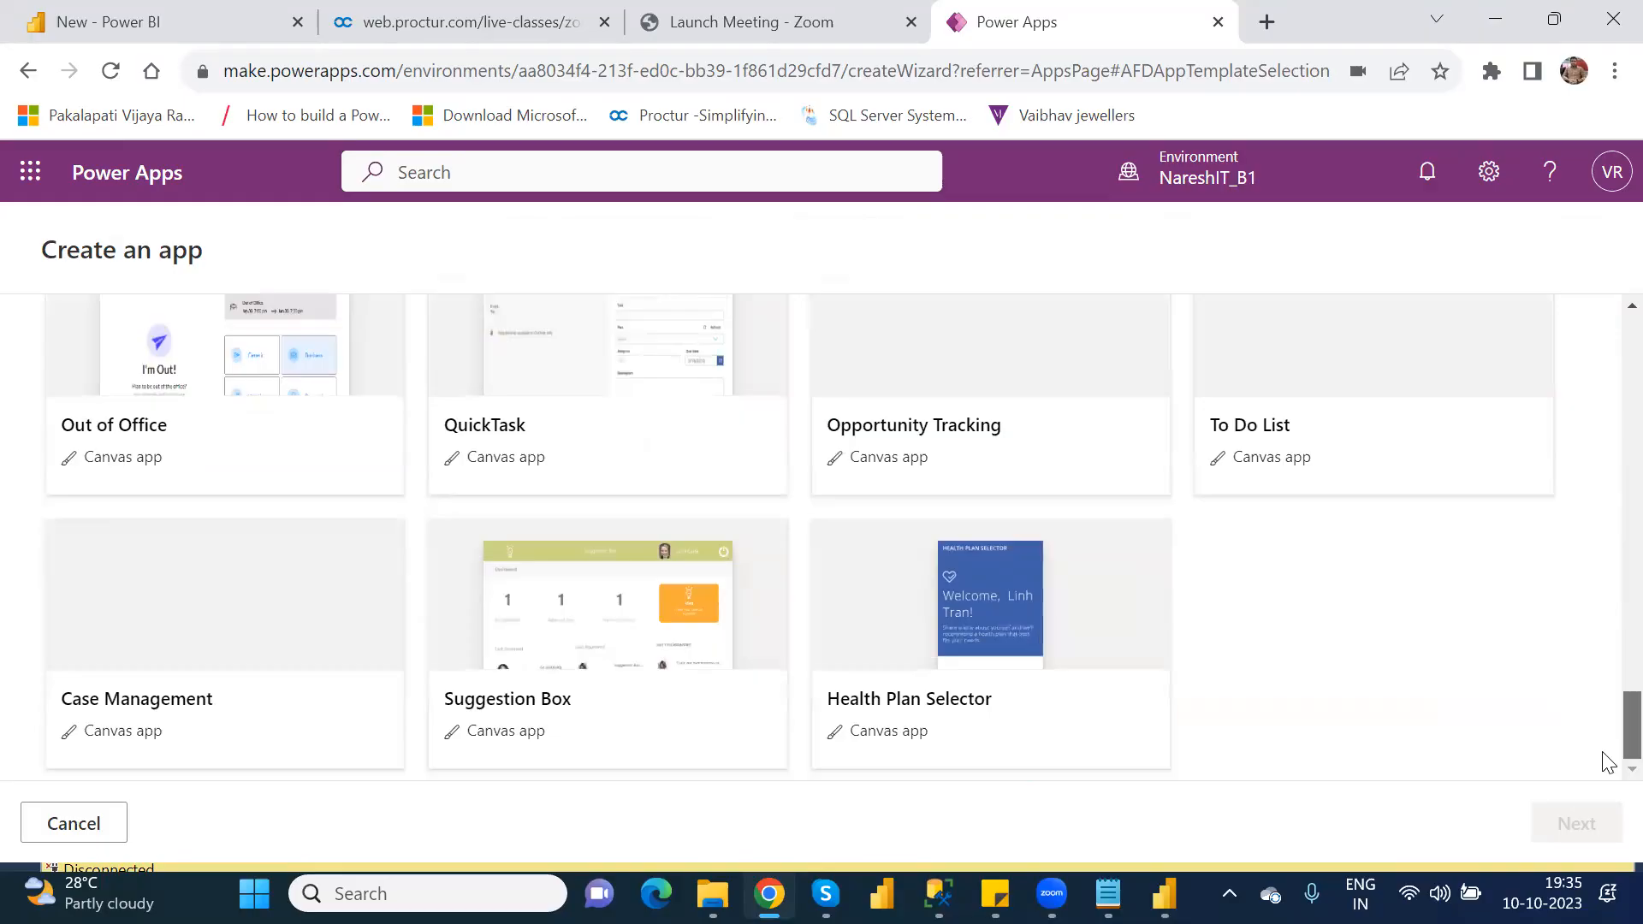
scroll(1607, 762, "up", 15)
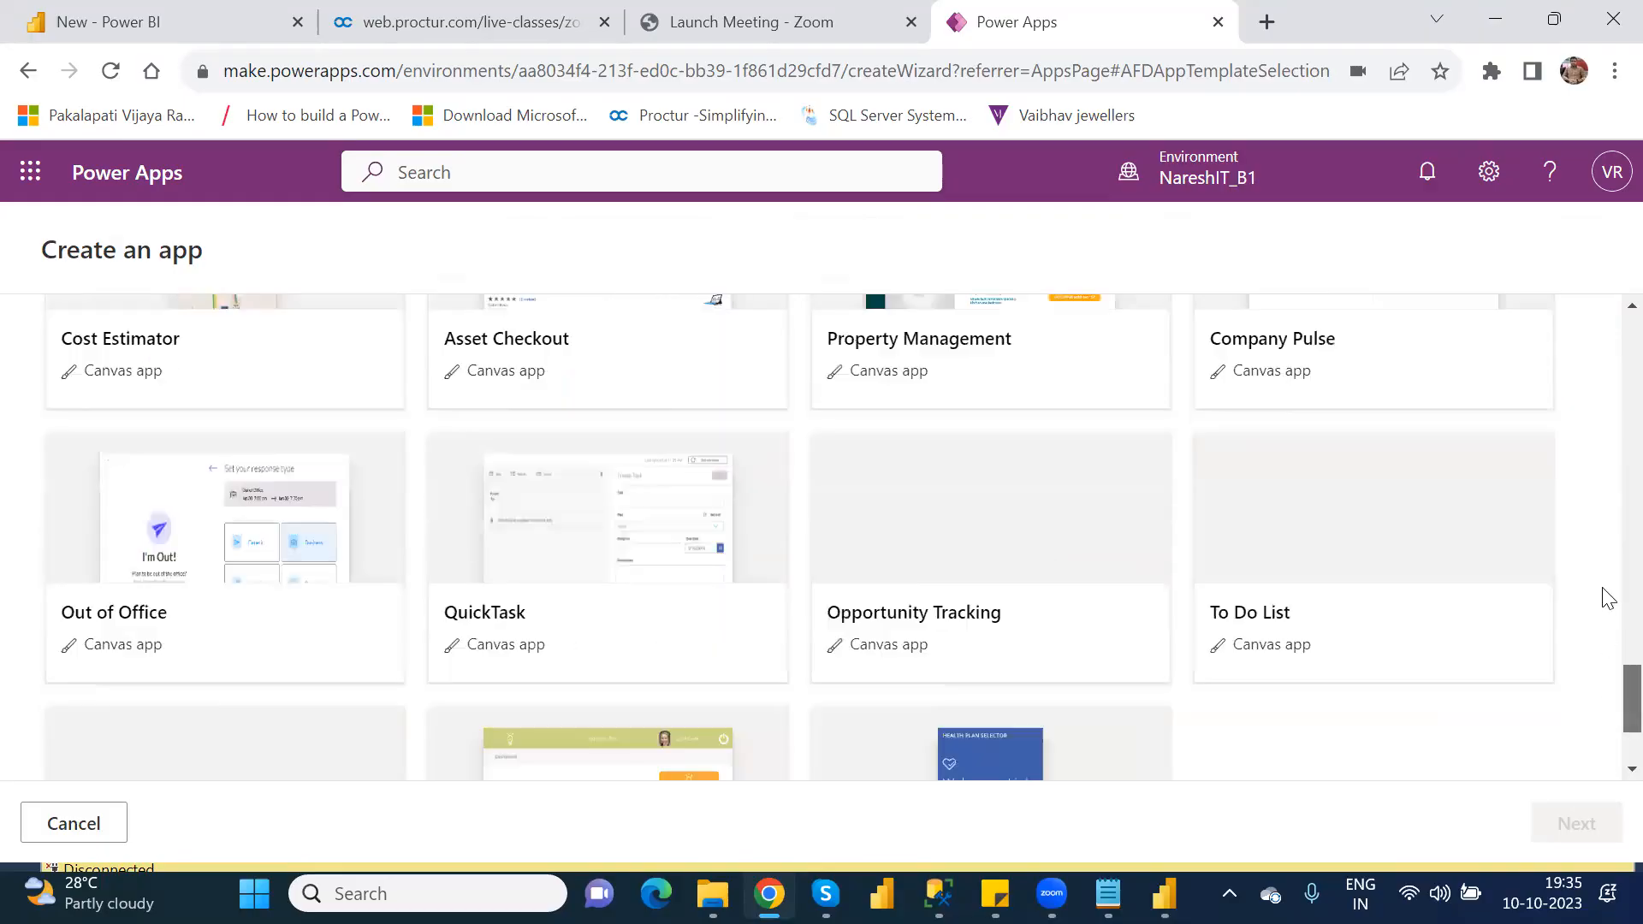
scroll(1608, 317, "up", 4)
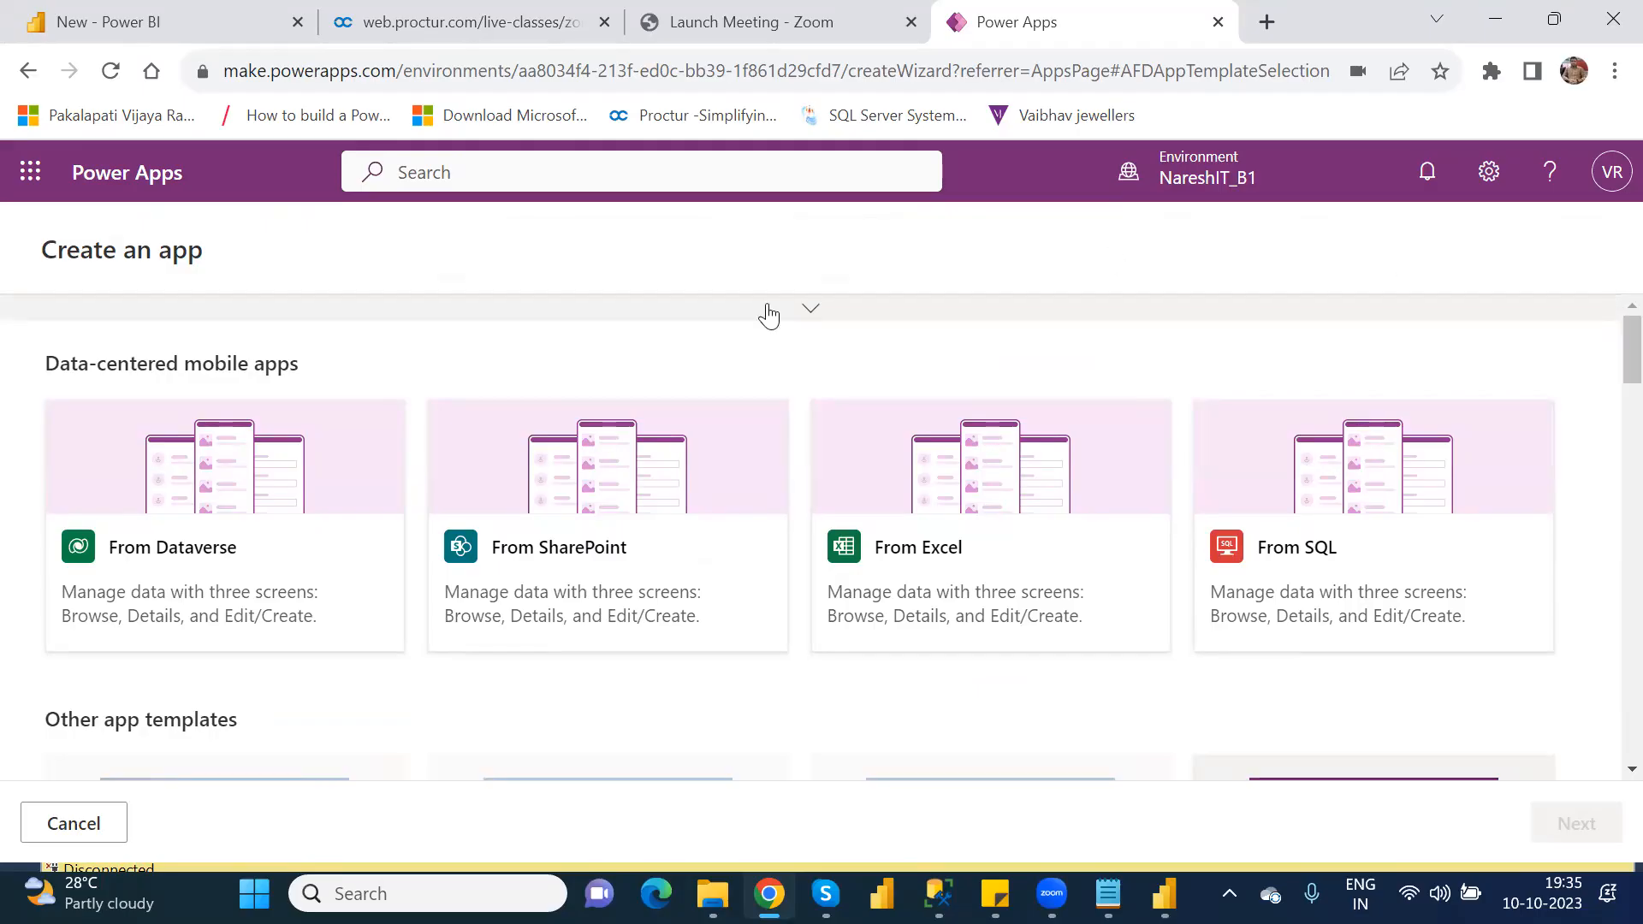
left_click(27, 72)
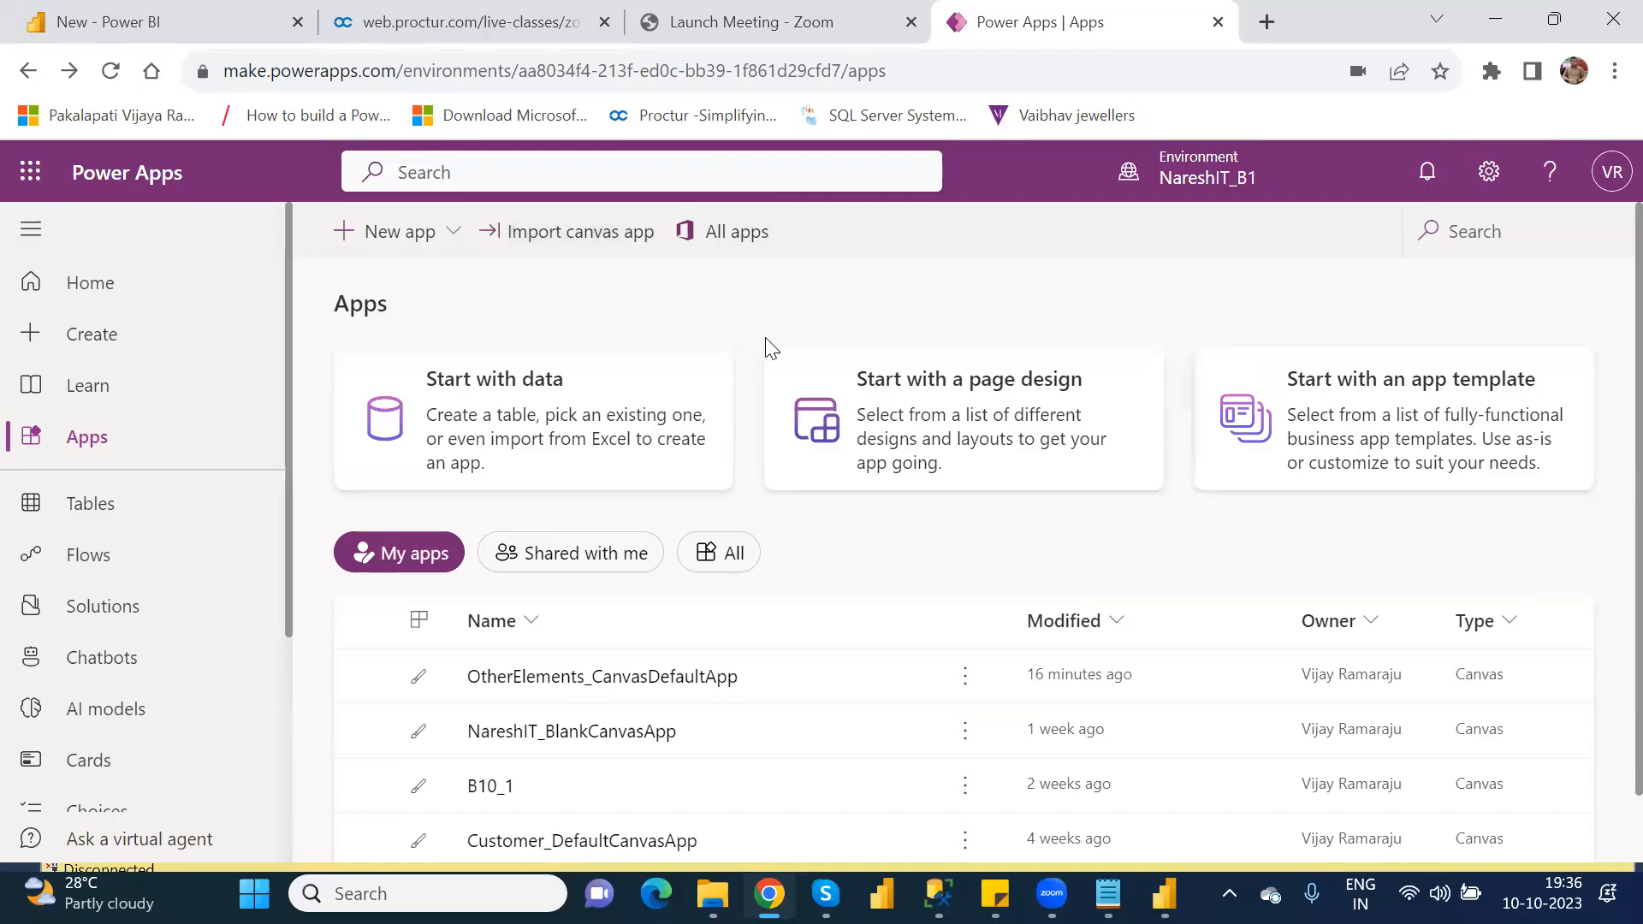
Step: View the data options offered for starting a new app with data and return to the Apps page
left_click(640, 383)
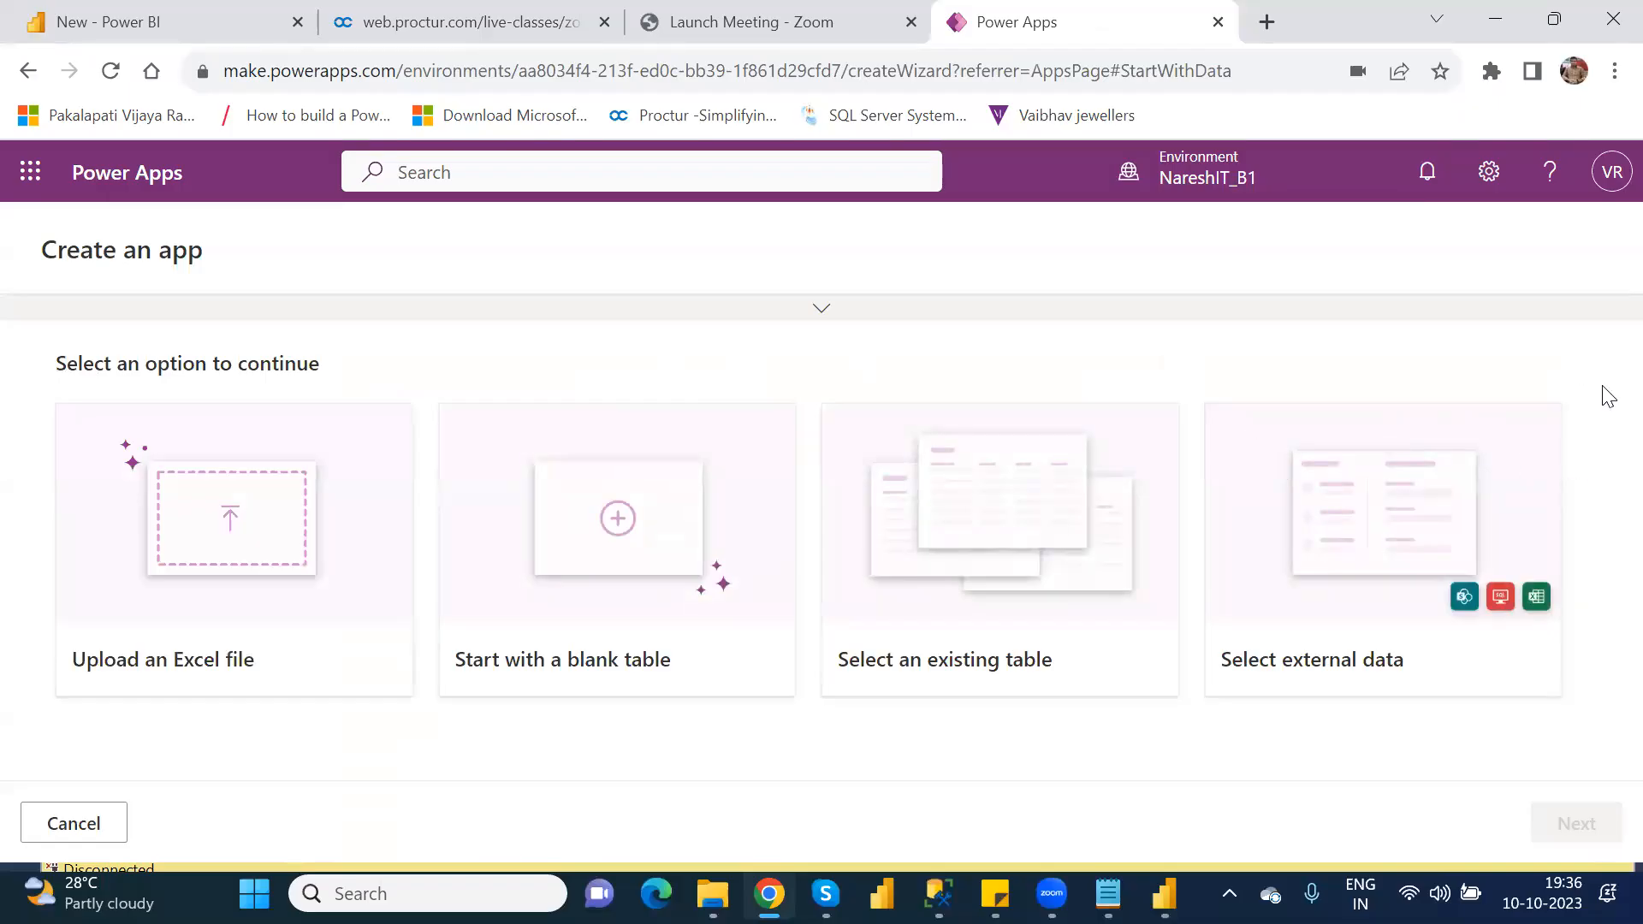
left_click(28, 71)
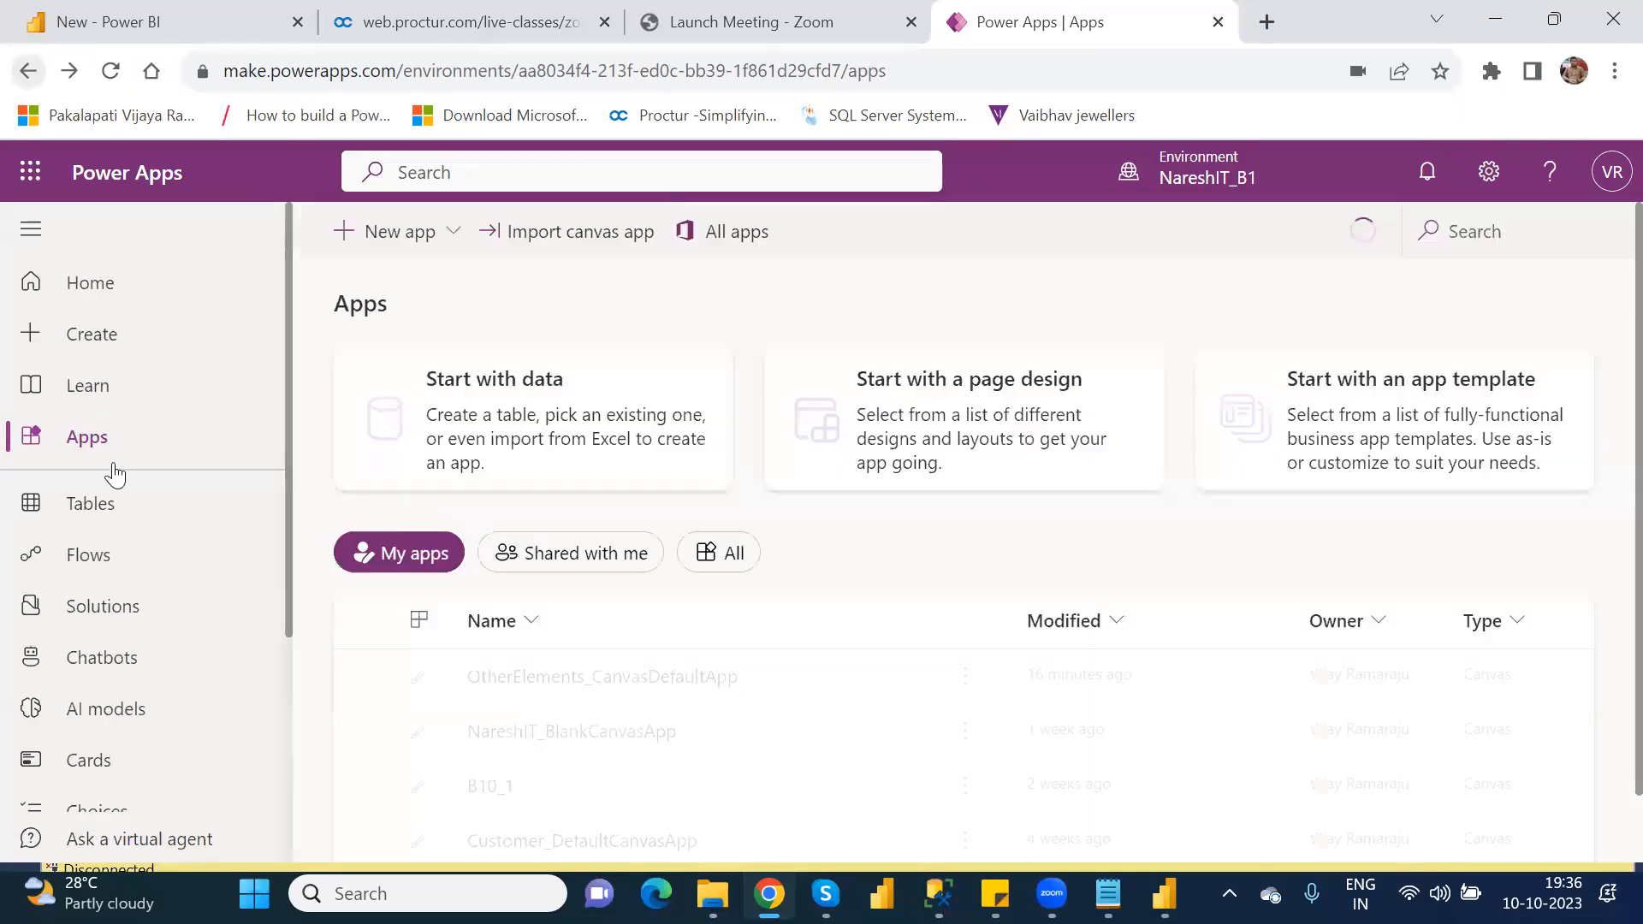
Step: Browse the Create page from the data sources through the add-on options to the canvas app templates
left_click(91, 334)
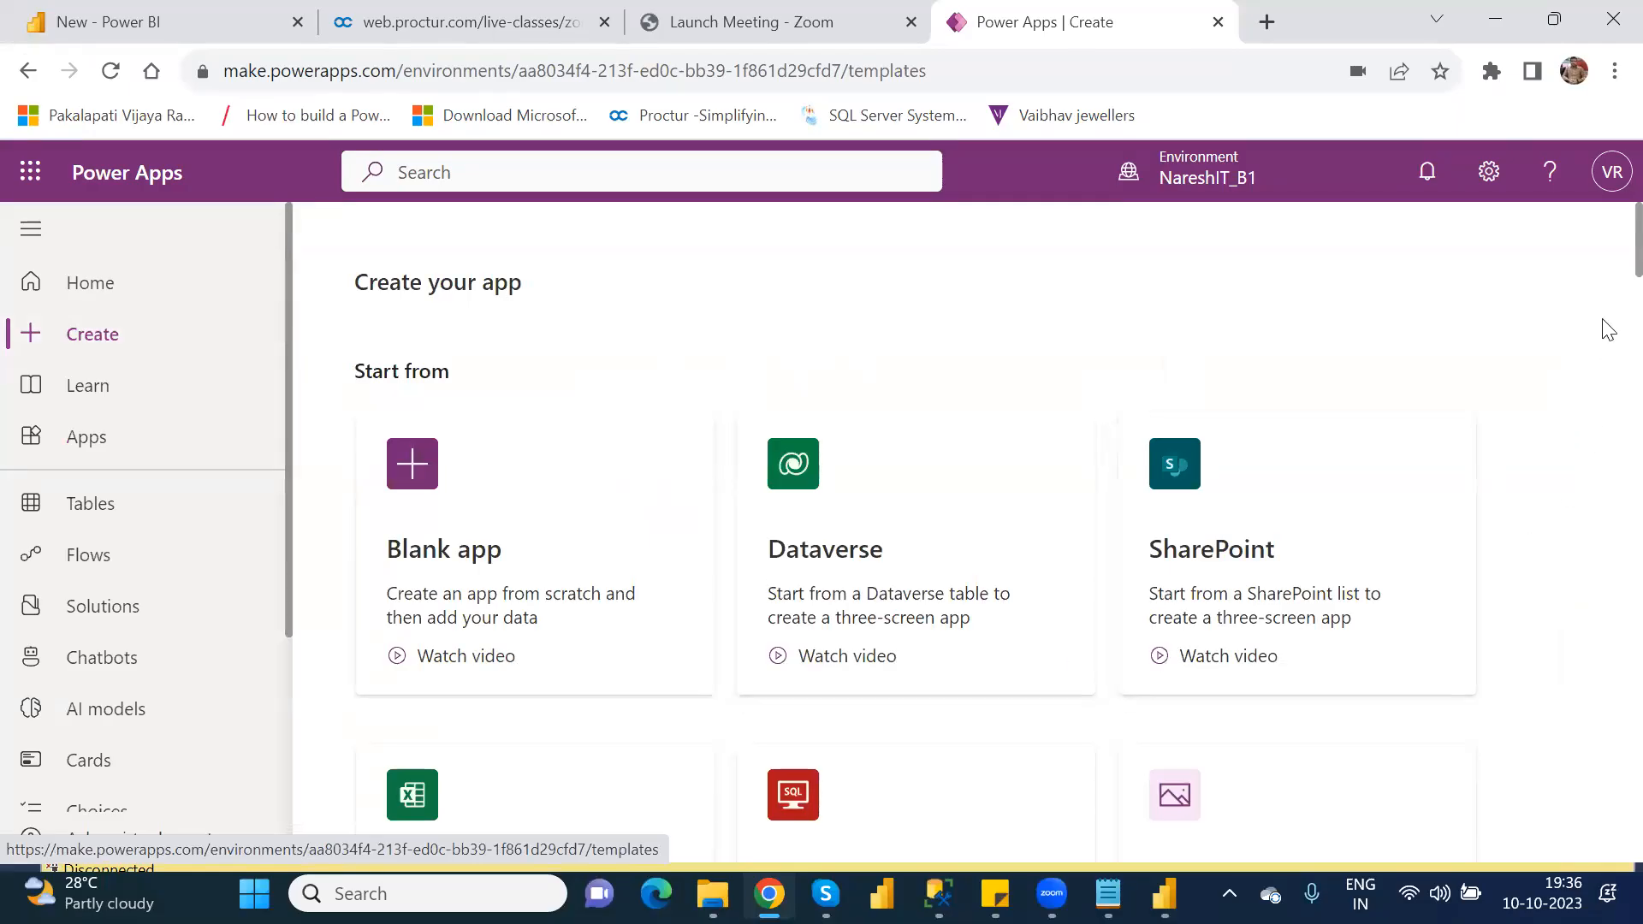
scroll(1605, 291, "down", 5)
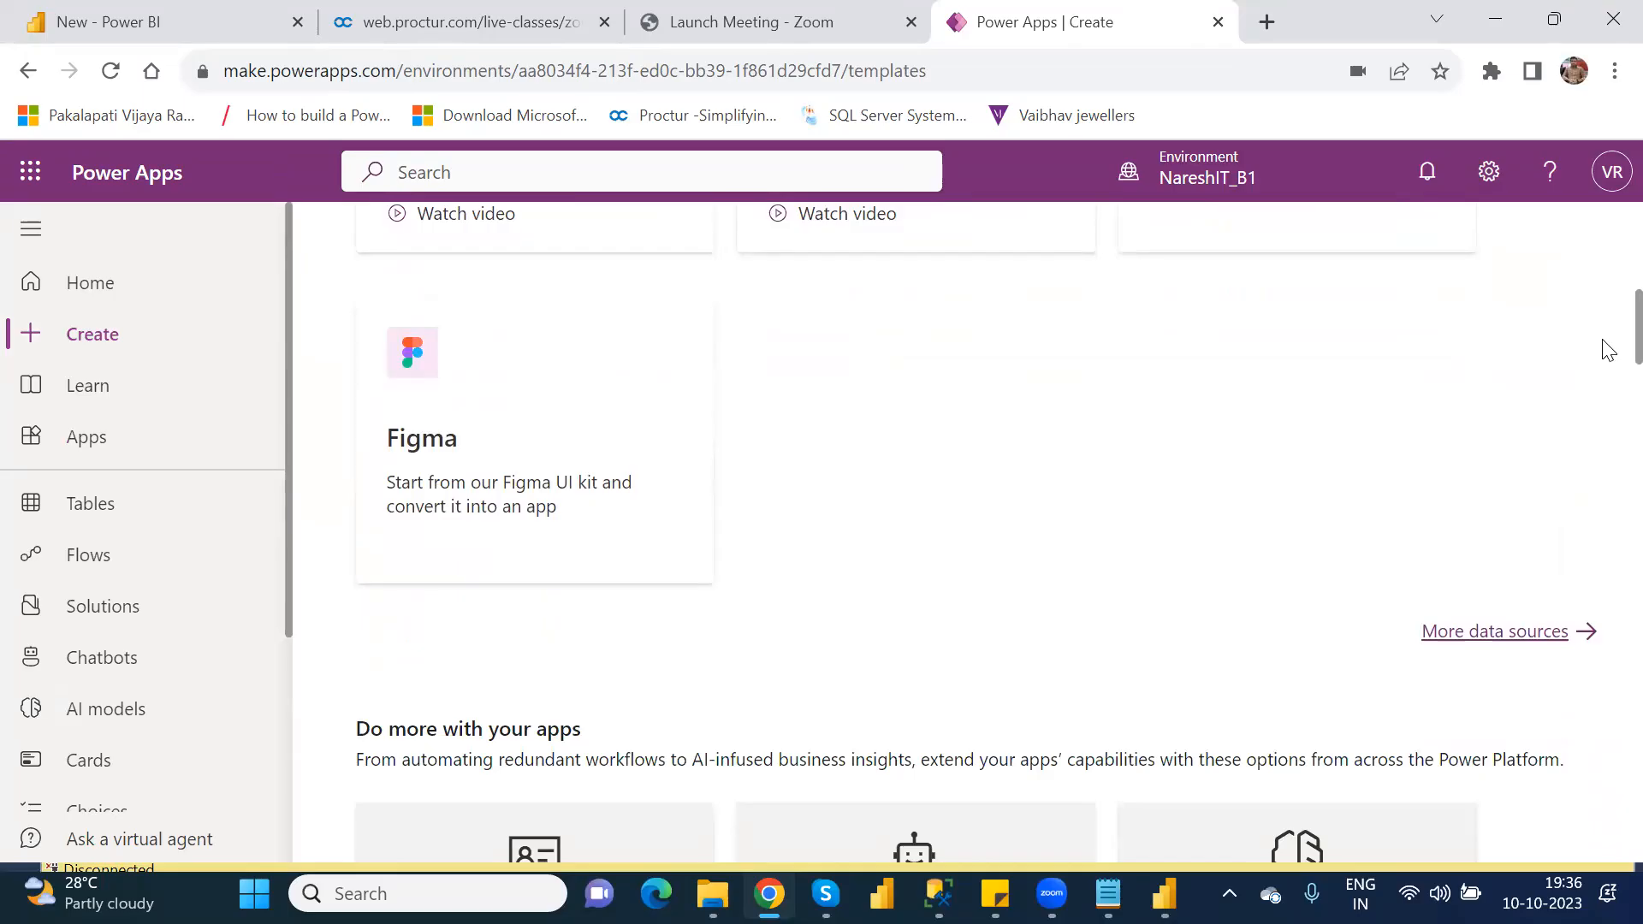
scroll(1607, 351, "down", 3)
scroll(1608, 402, "up", 3)
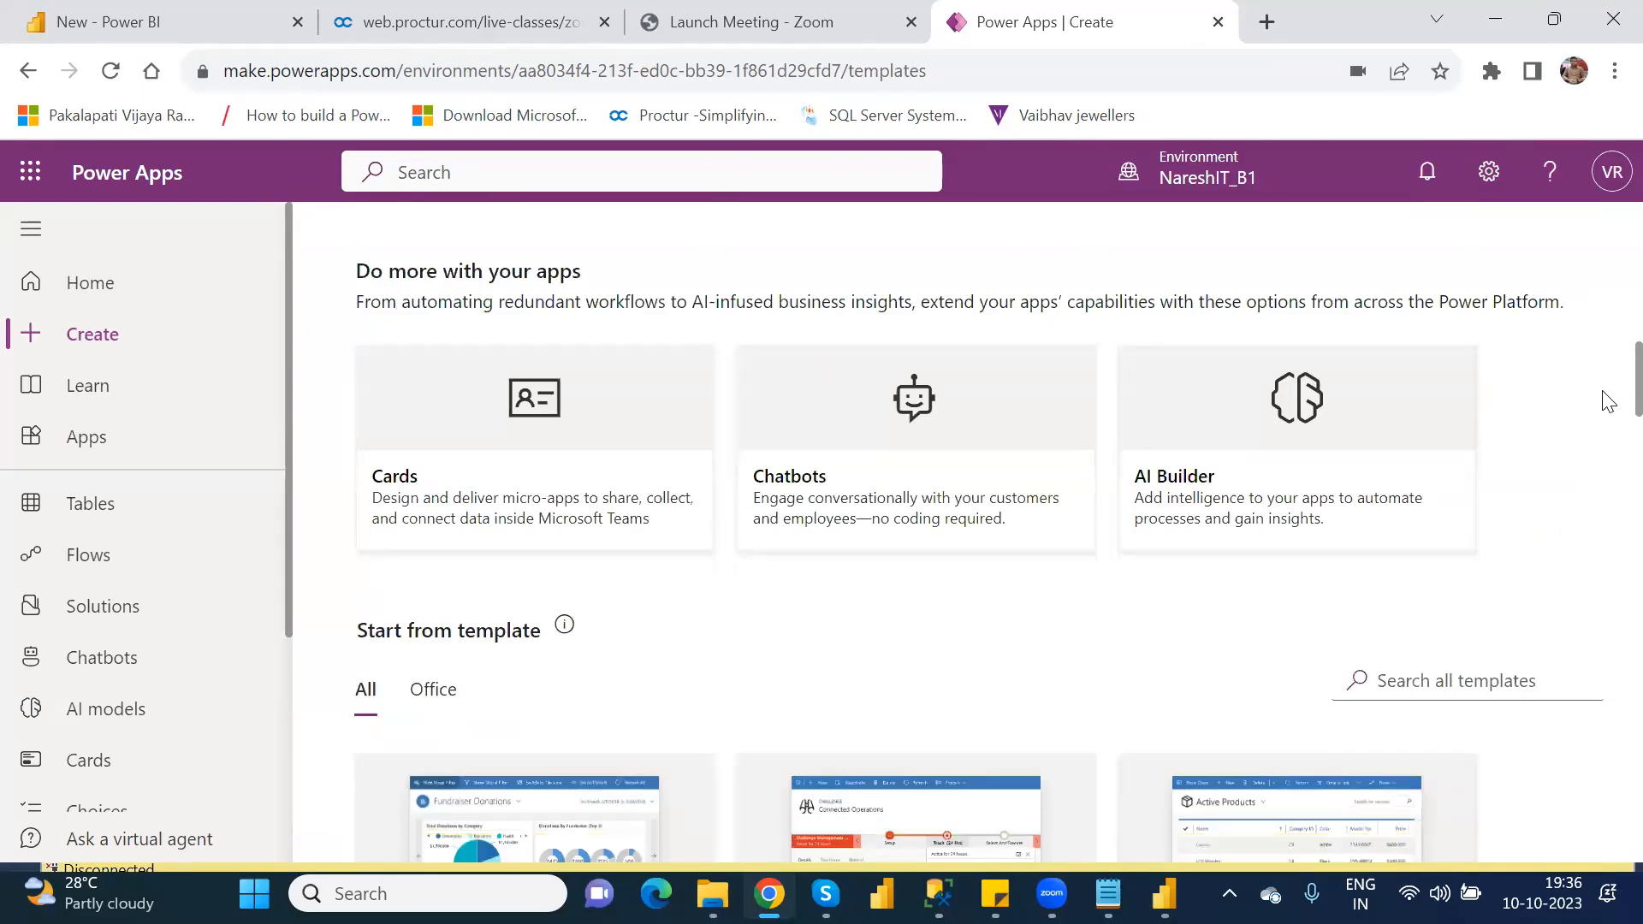
scroll(1608, 398, "up", 1)
scroll(1608, 398, "up", 5)
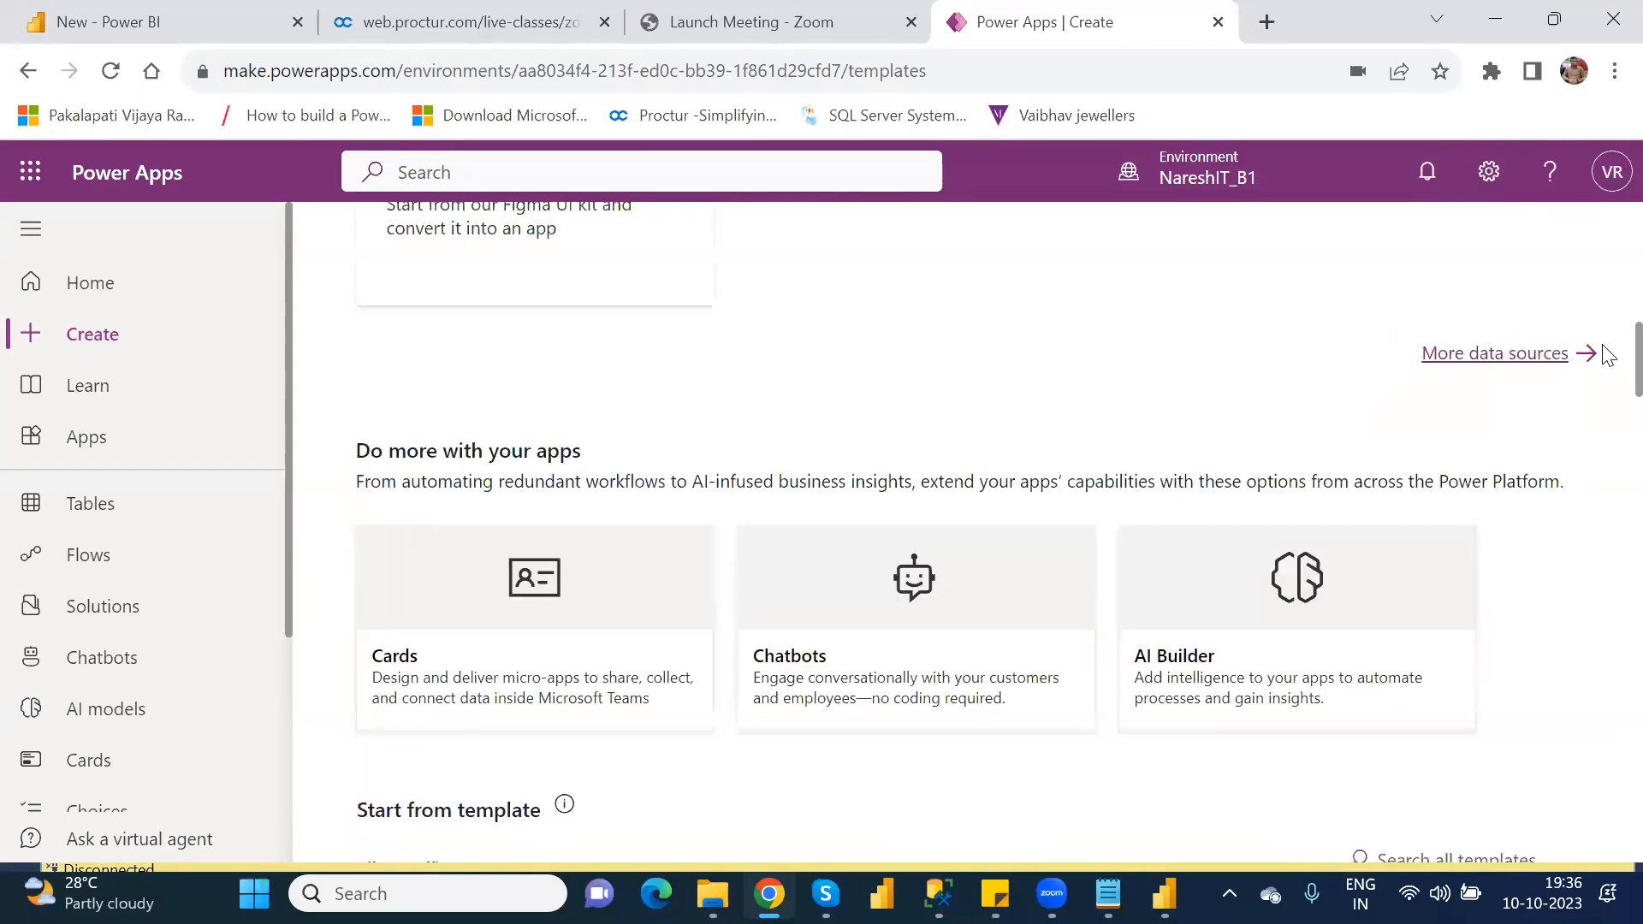
scroll(1602, 483, "down", 20)
scroll(1604, 787, "down", 20)
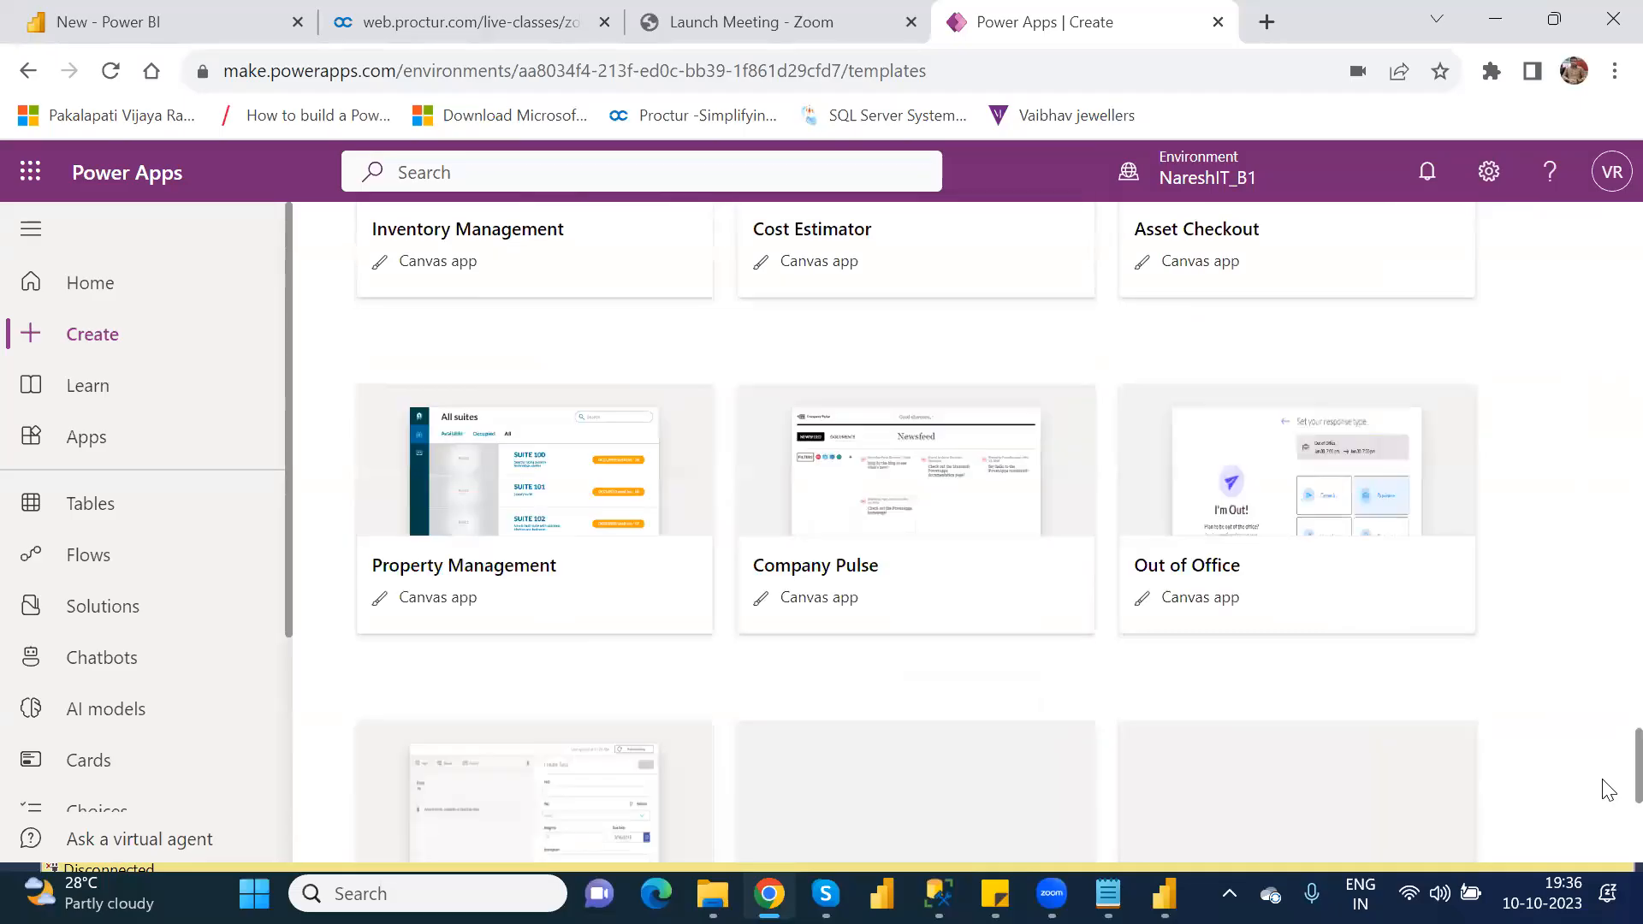
Step: Open the details of the Fundraiser model-driven app template on the Create page and close them without creating an app
scroll(1602, 677, "up", 20)
scroll(1606, 514, "up", 12)
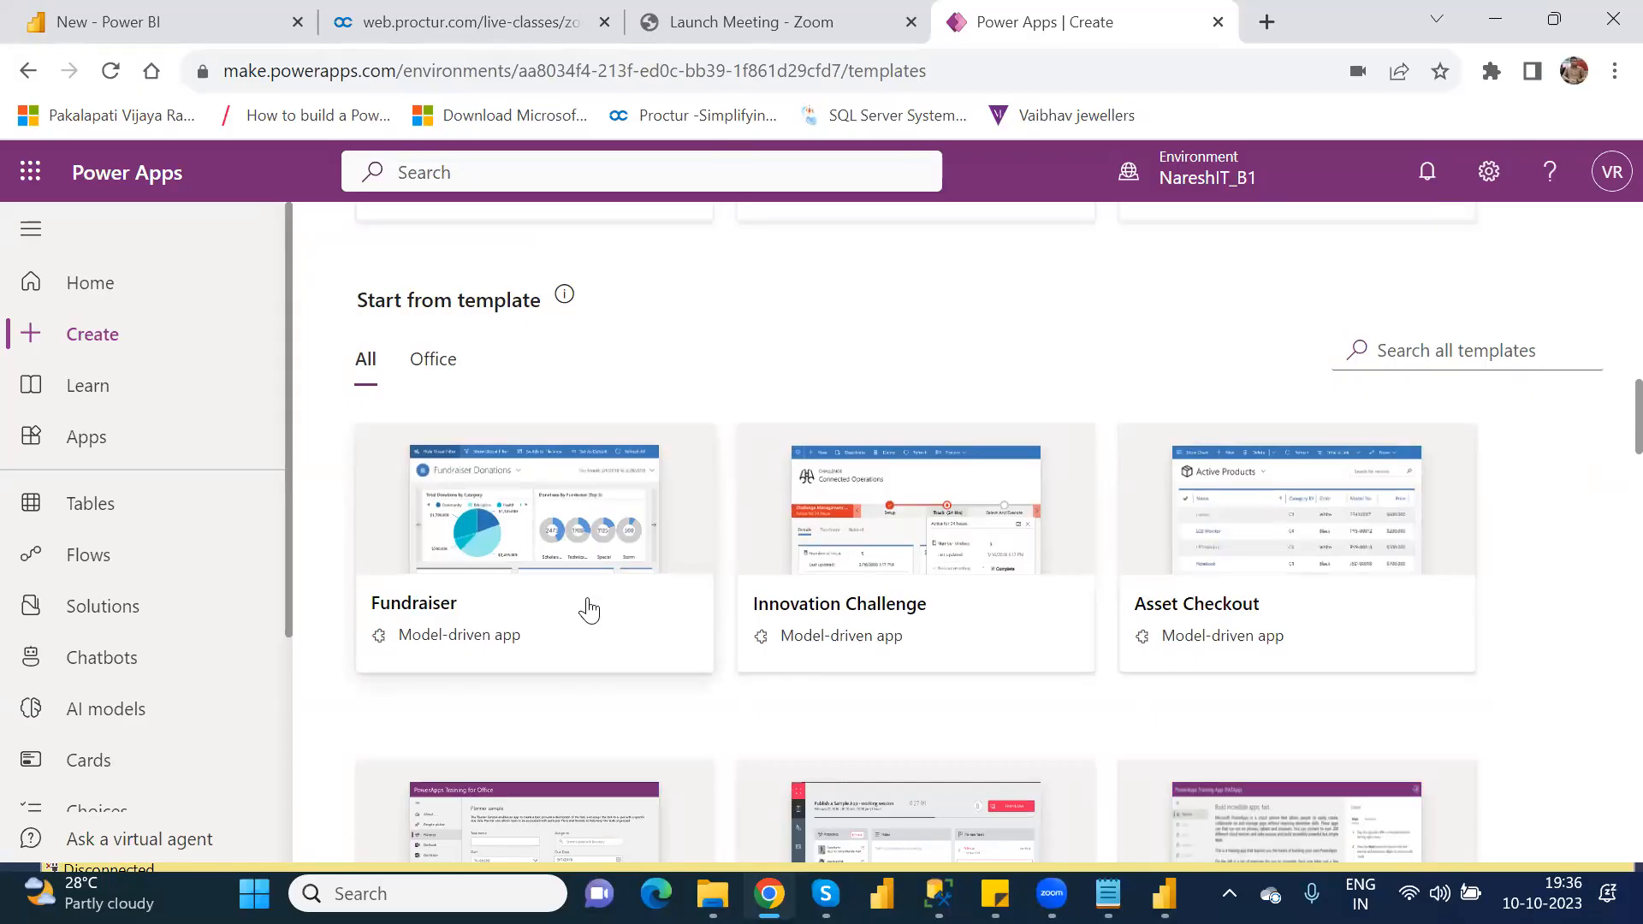
left_click(587, 605)
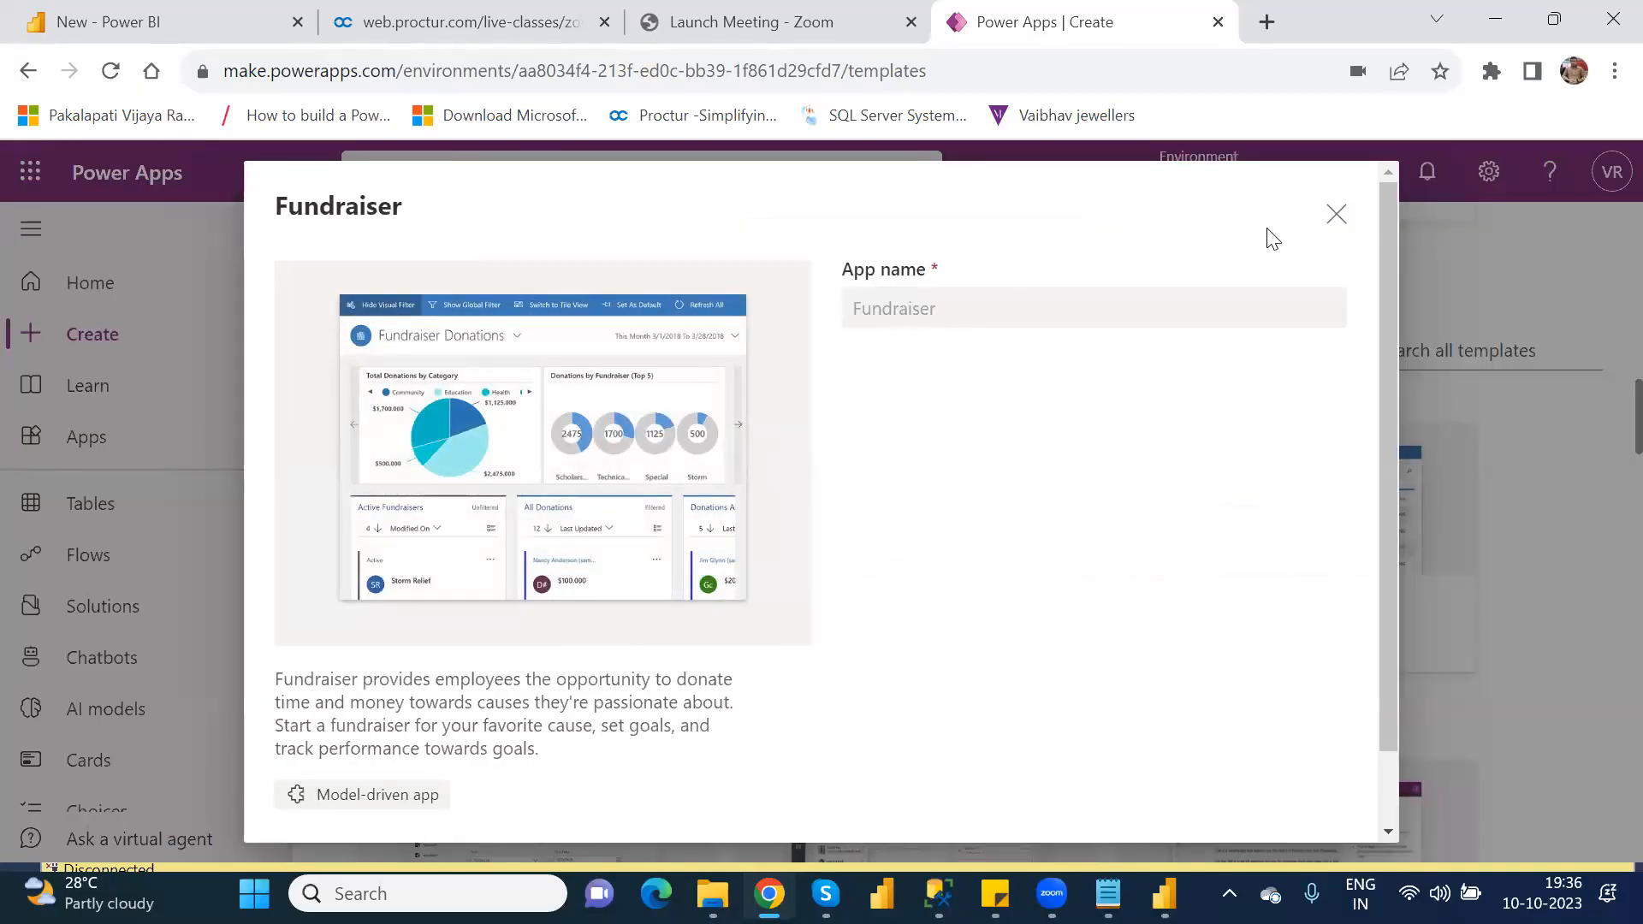
left_click(1336, 215)
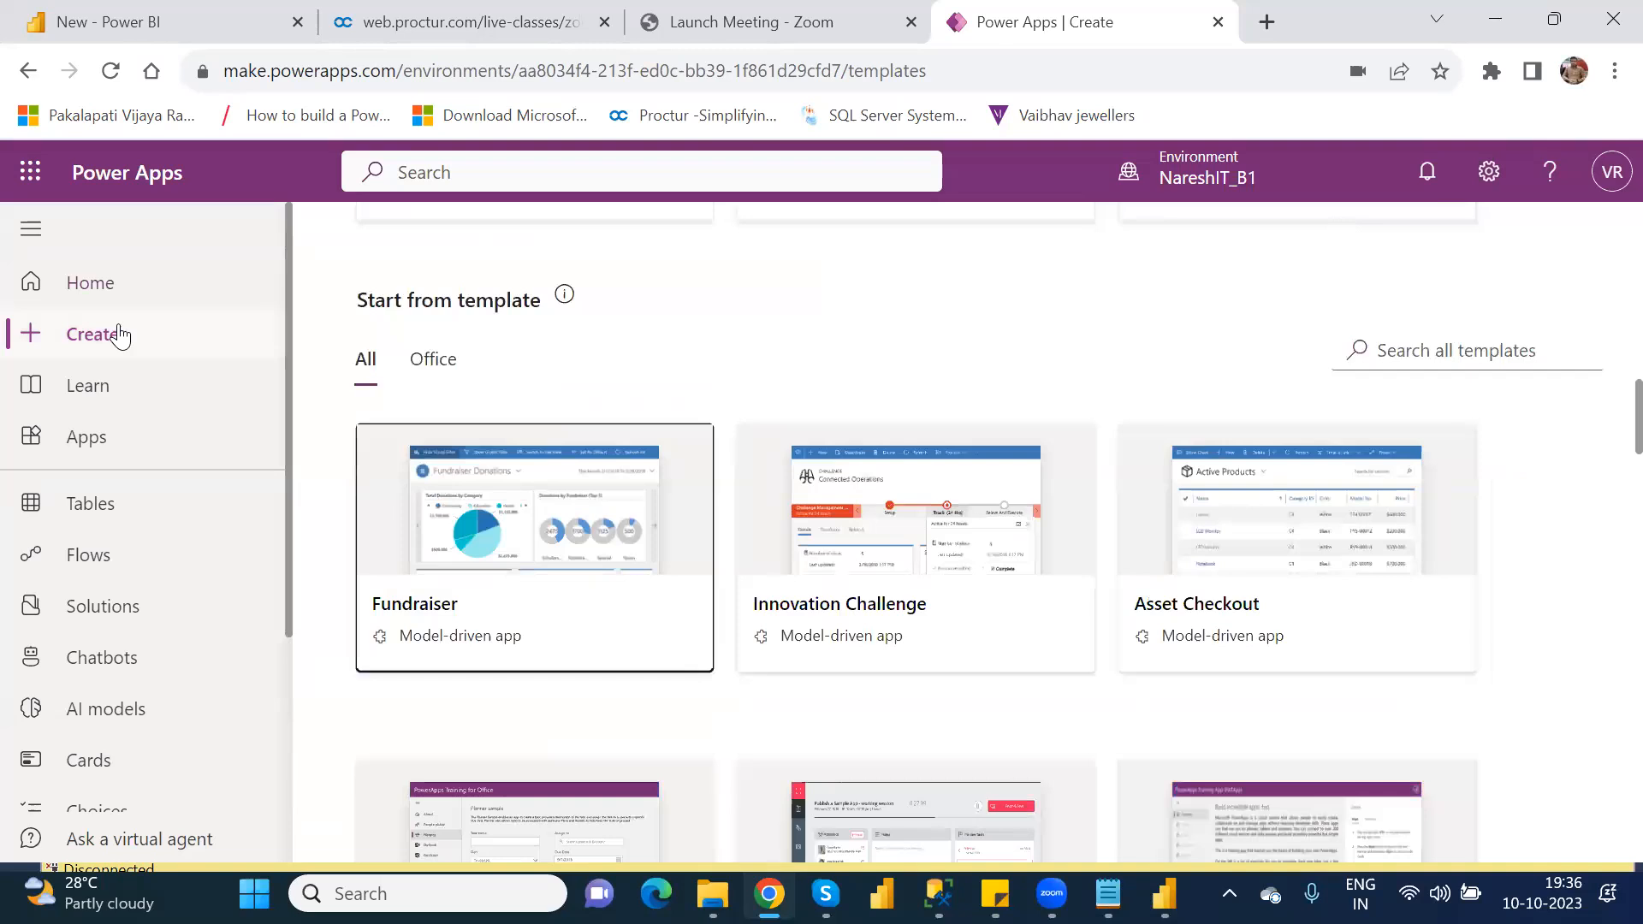
Step: Go to the Home page and review the ways to create an app, the app list and the learning section
left_click(99, 288)
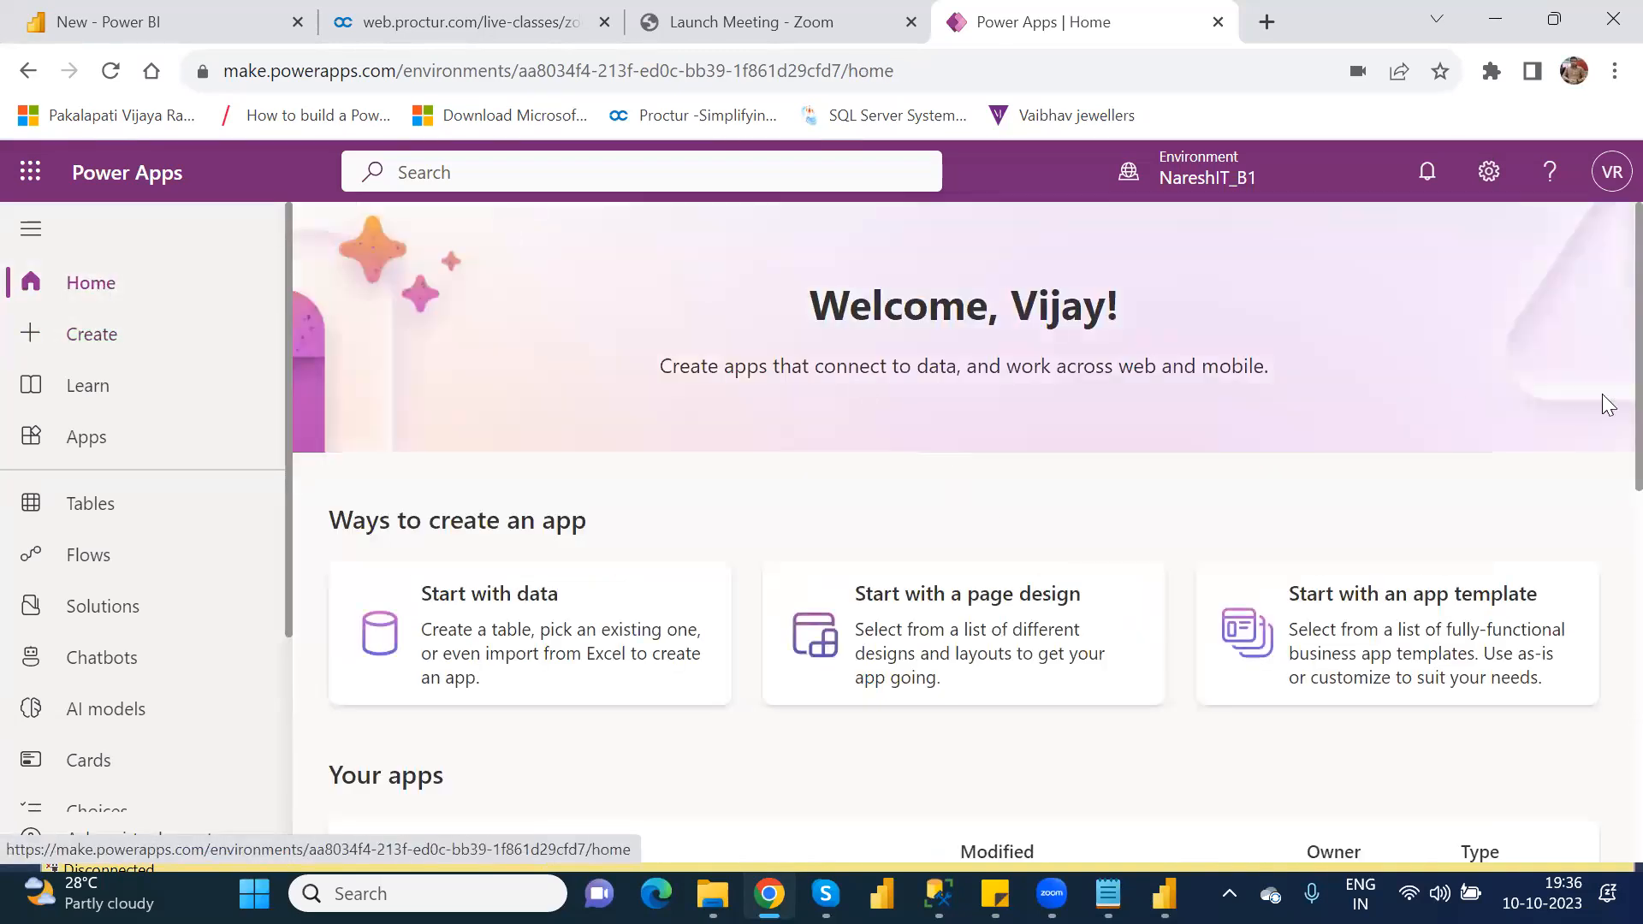
scroll(1599, 363, "down", 8)
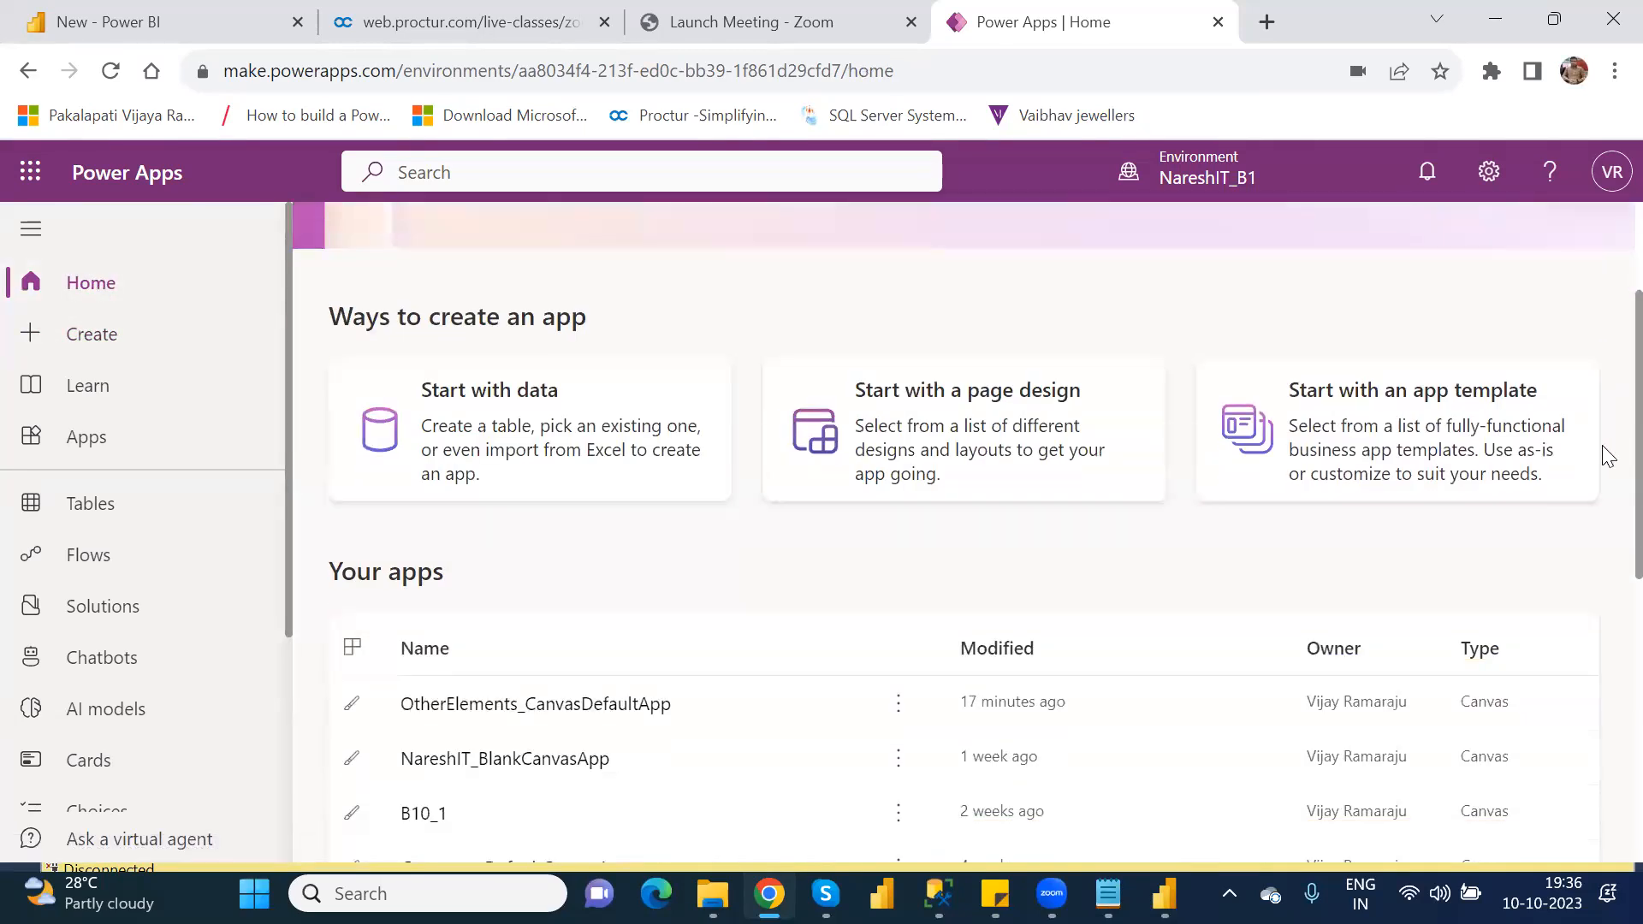
scroll(1607, 637, "down", 2)
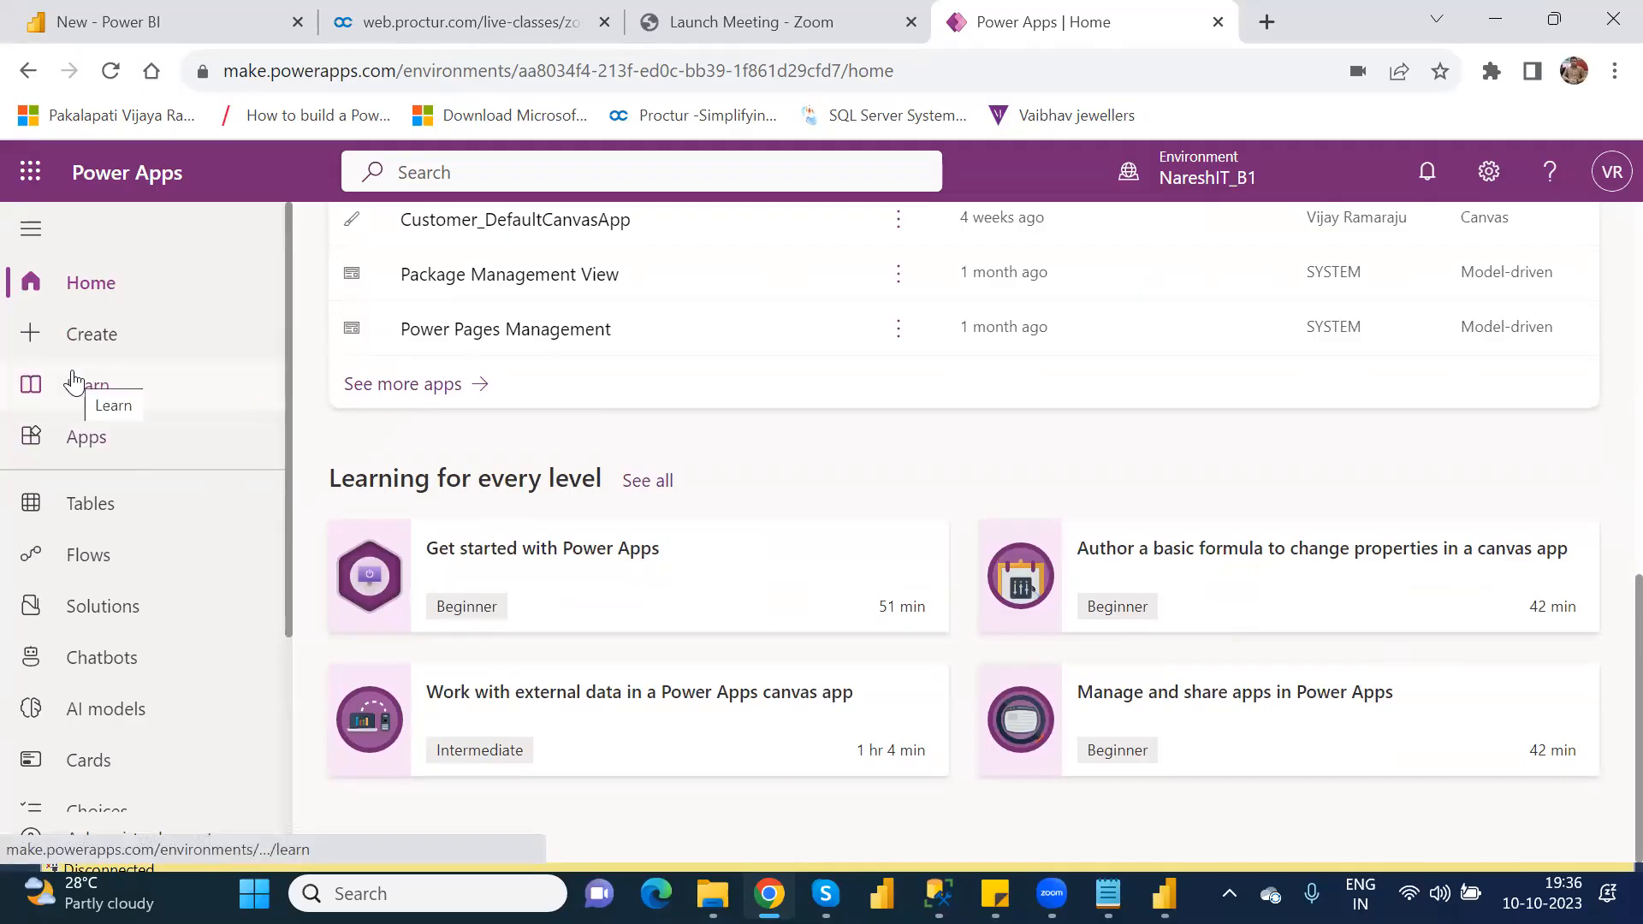
Step: Return to the Create page and look over its starting points and the Start from template section
left_click(90, 341)
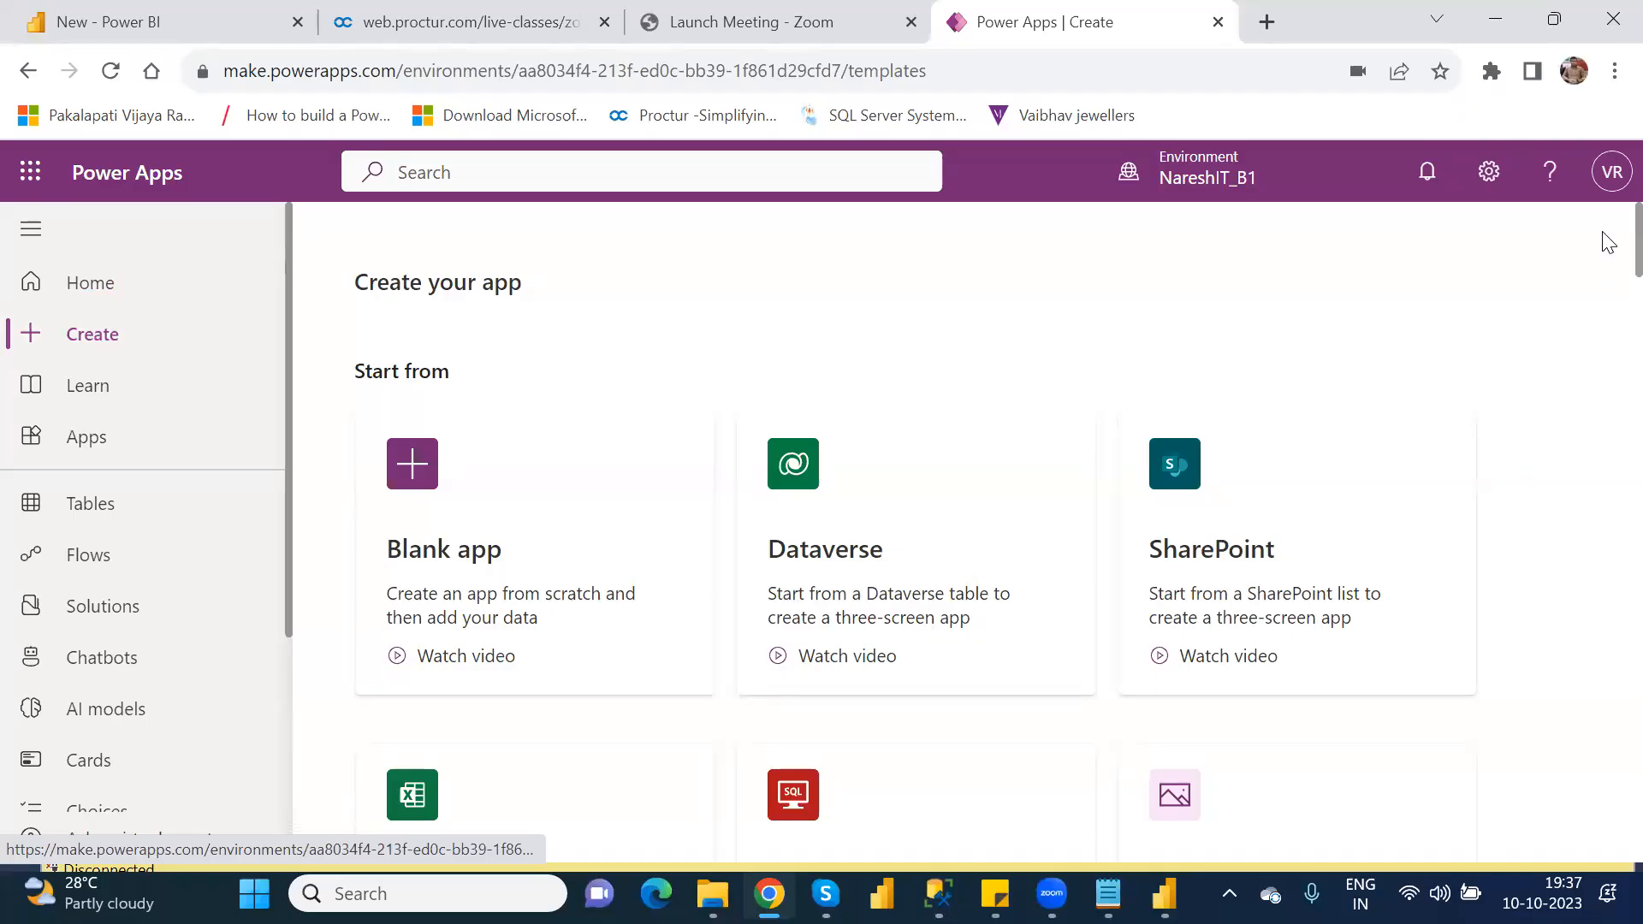
scroll(1607, 282, "down", 5)
scroll(1605, 360, "down", 6)
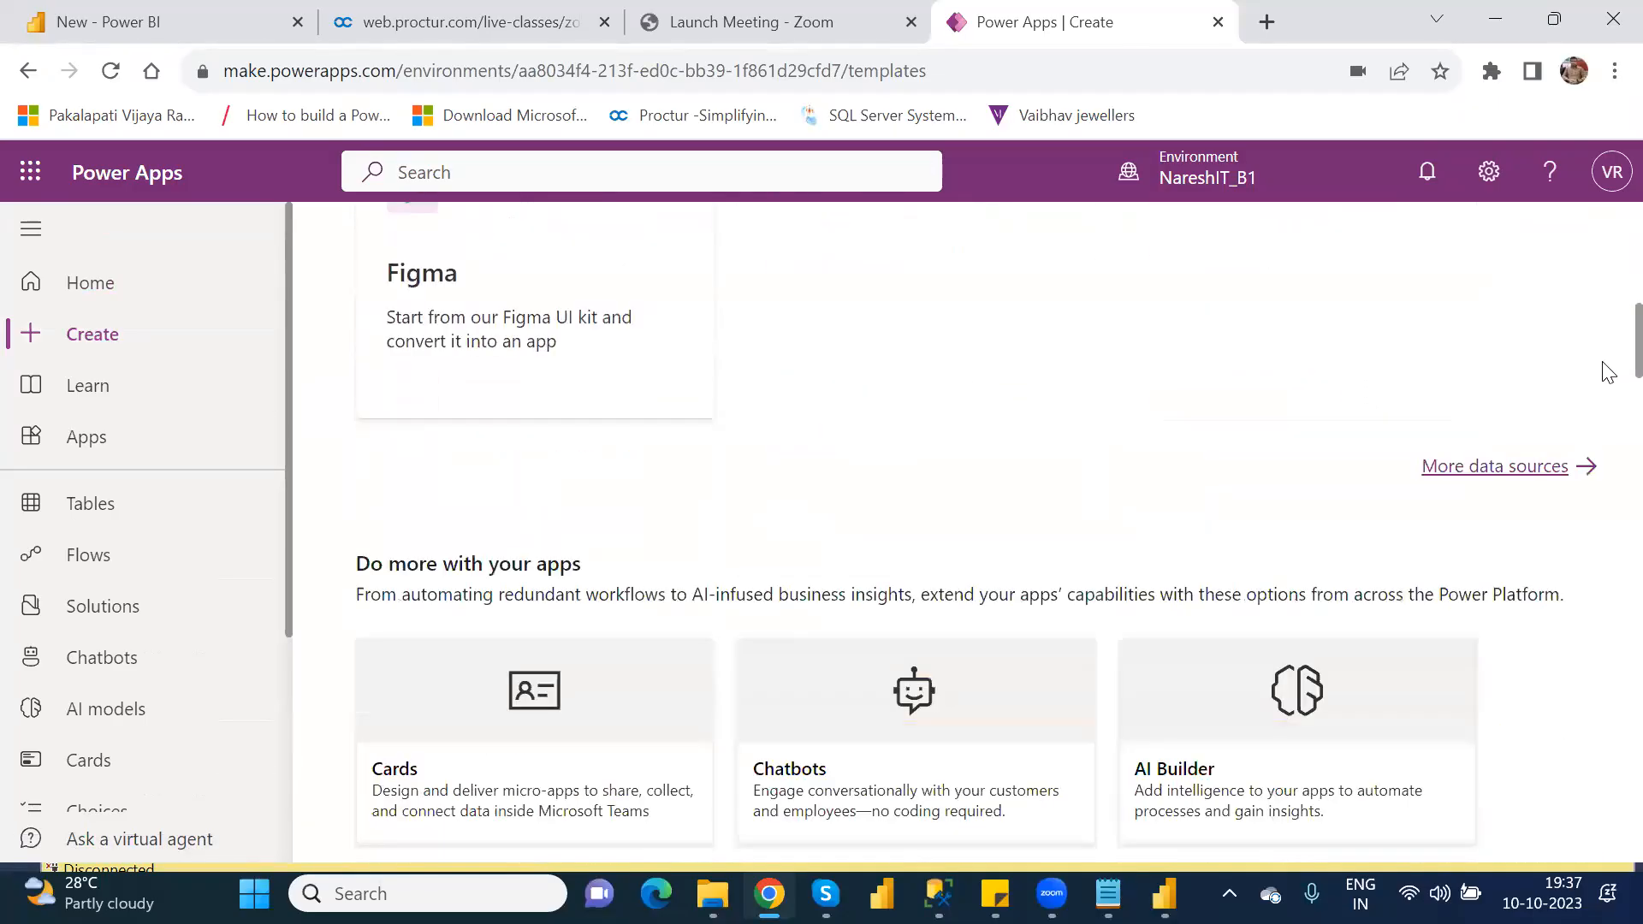
scroll(1605, 403, "down", 5)
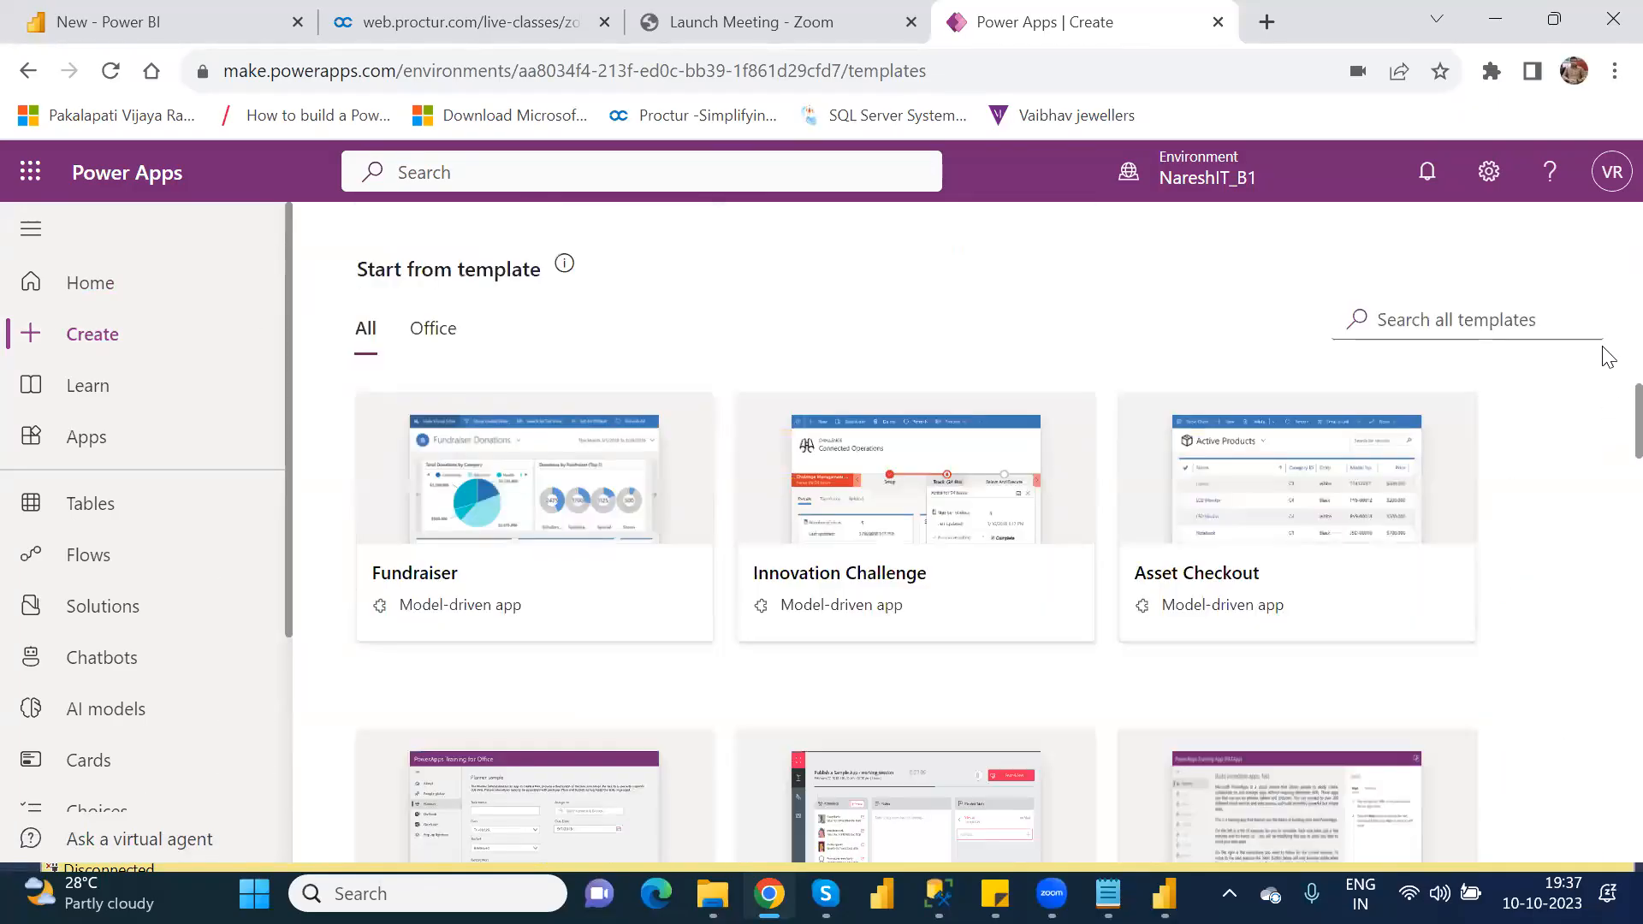
scroll(1603, 356, "up", 15)
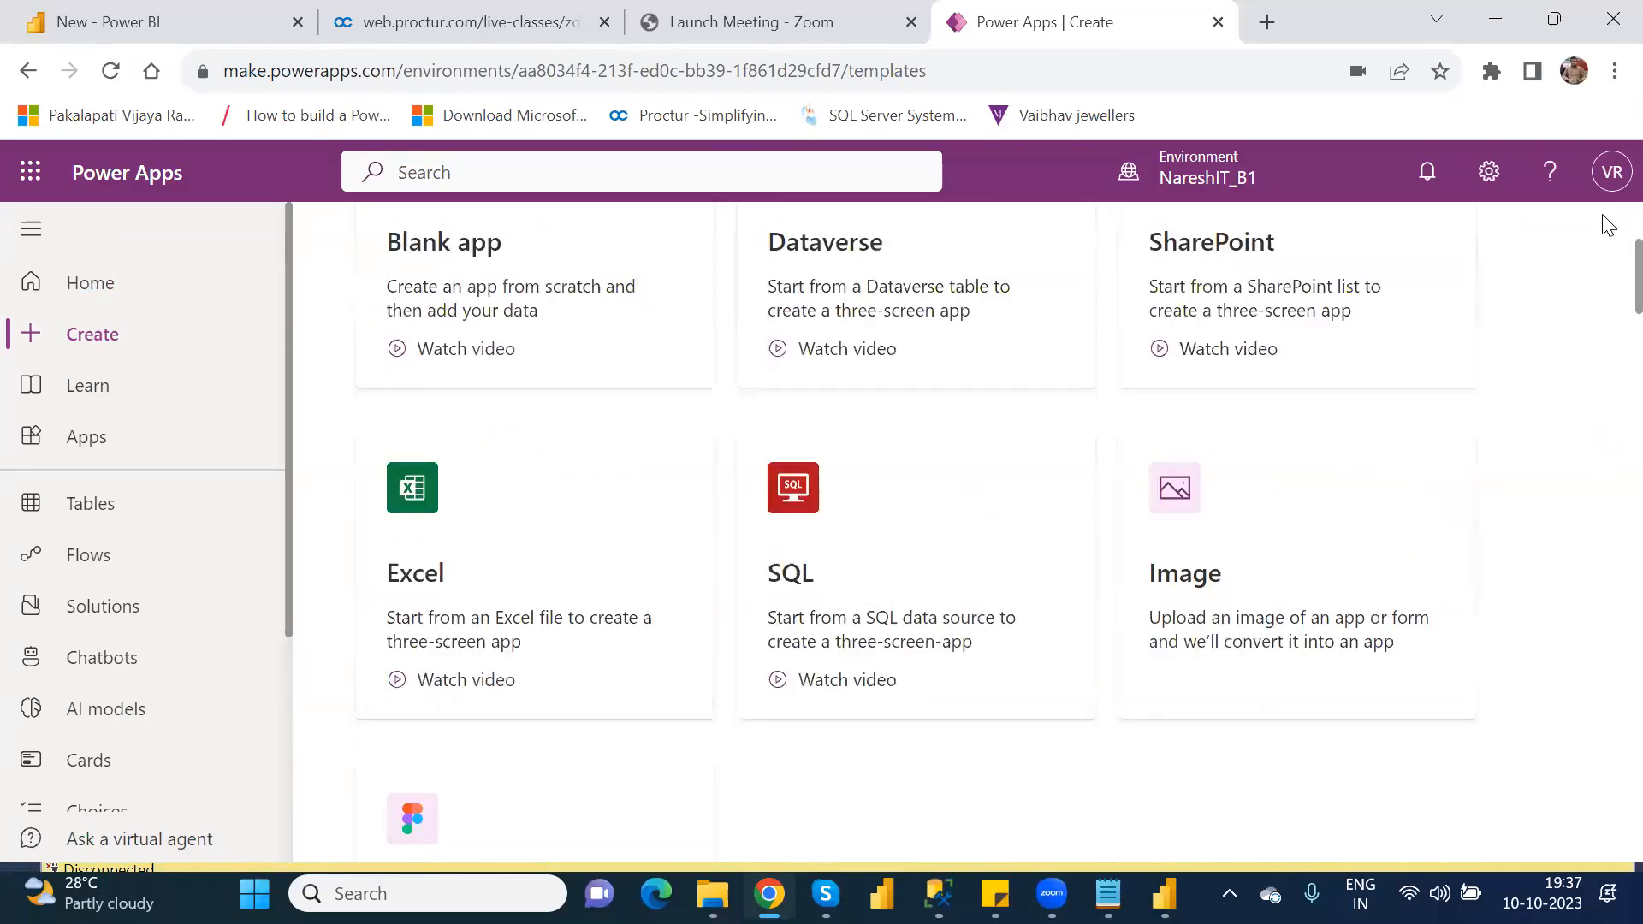
Step: View the new app choices on the Apps page and switch the environment to Nareshit (default)
left_click(82, 458)
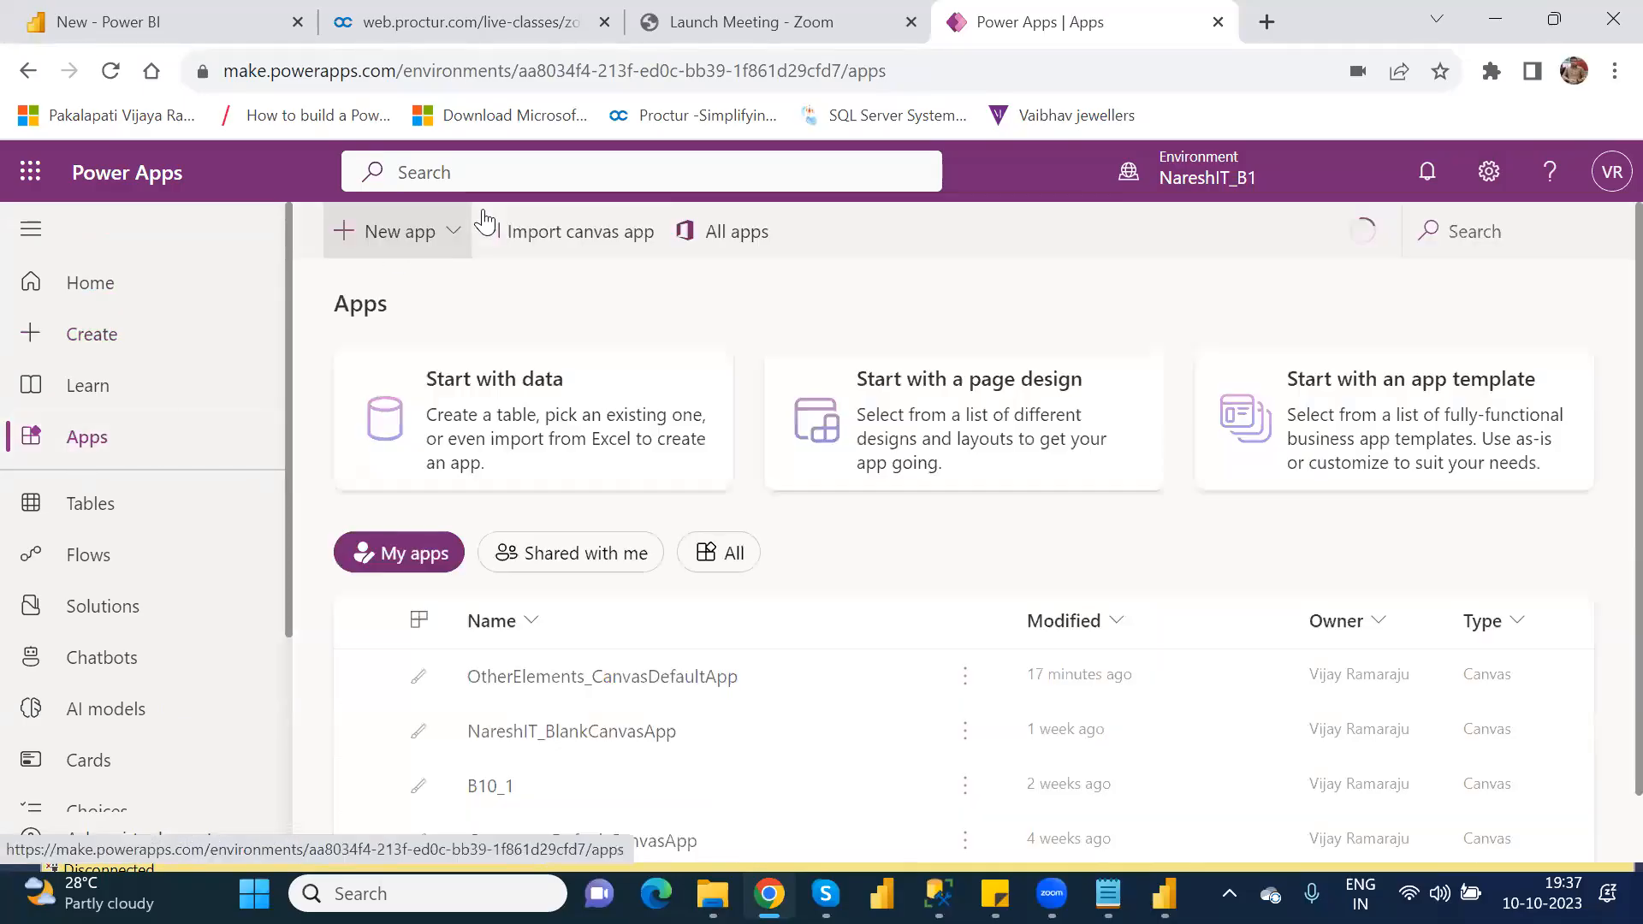
left_click(454, 238)
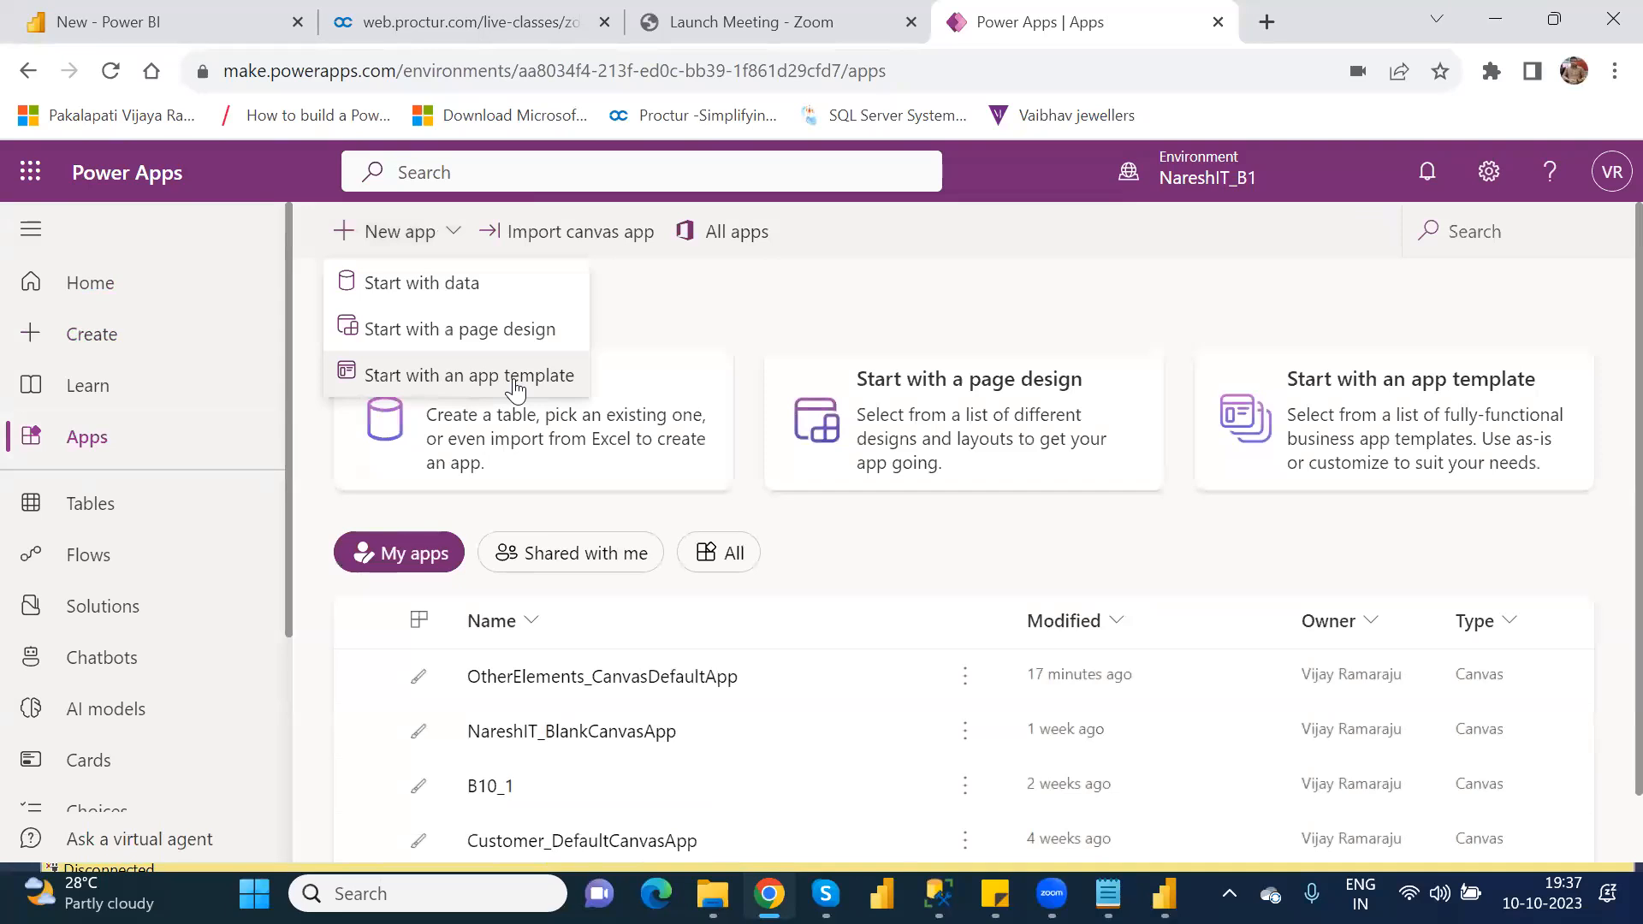
left_click(1204, 174)
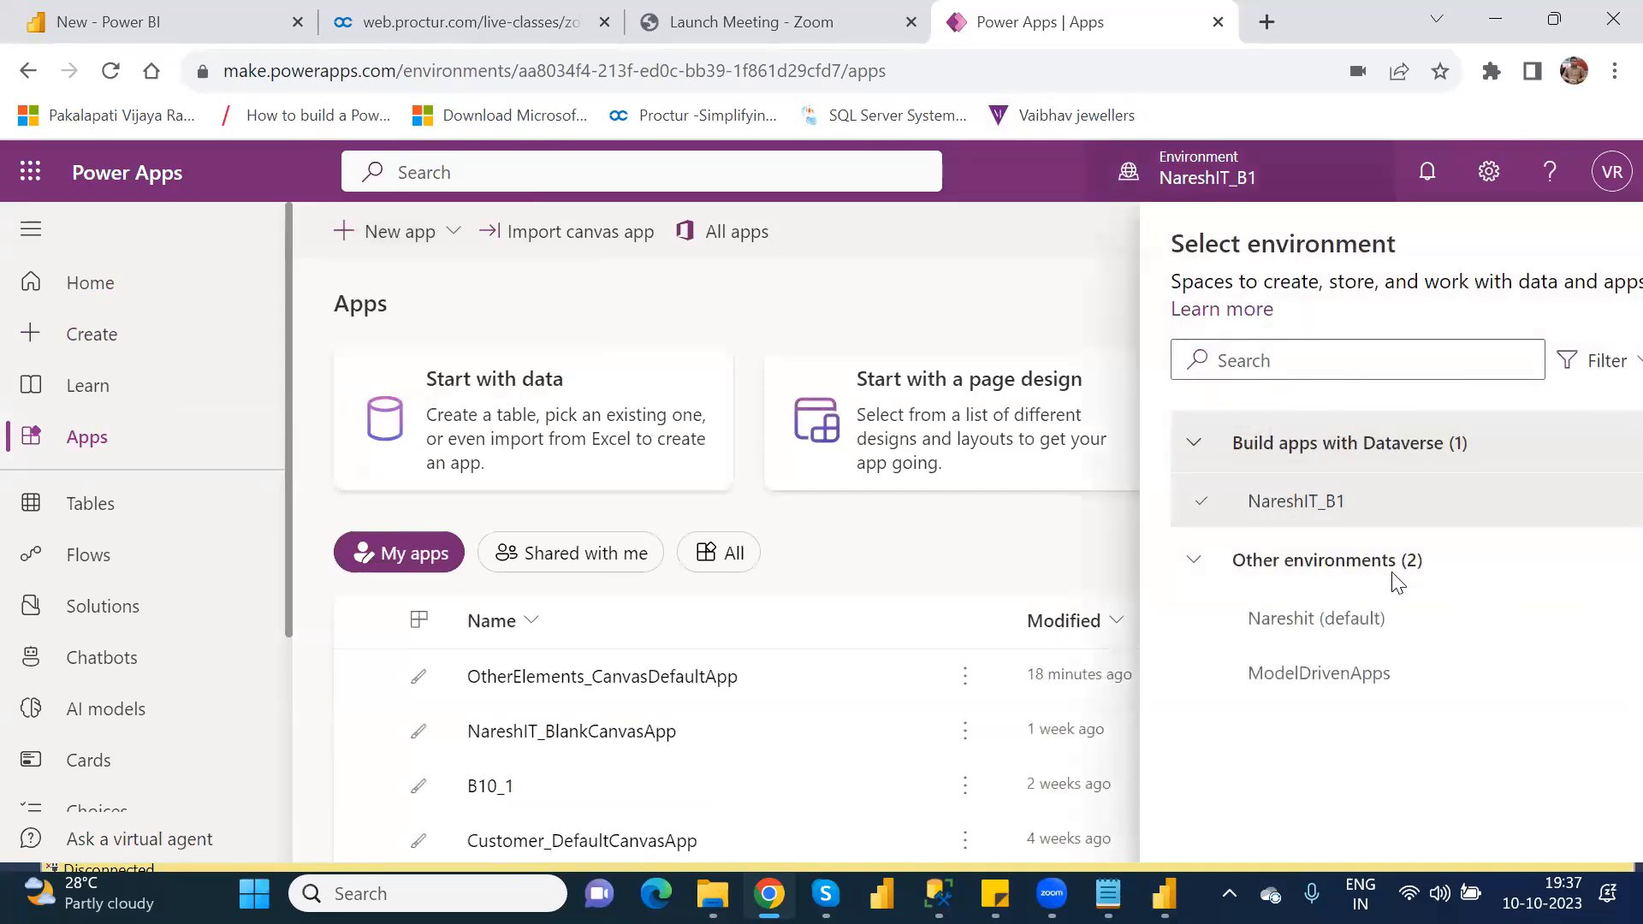
mouse_move(1241, 646)
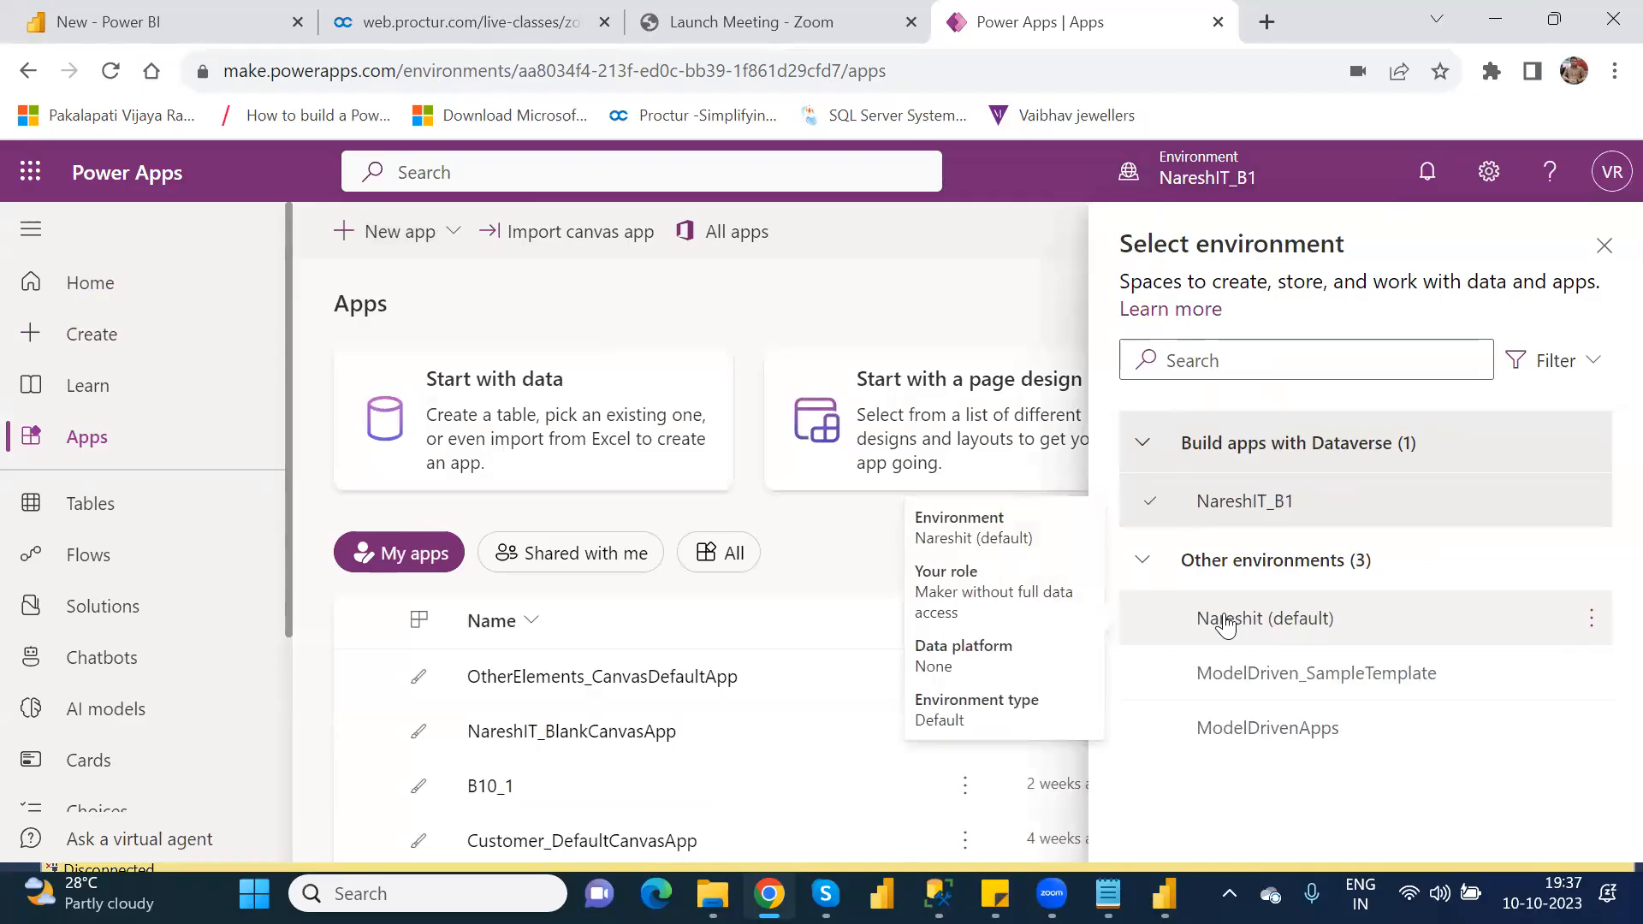
left_click(1227, 621)
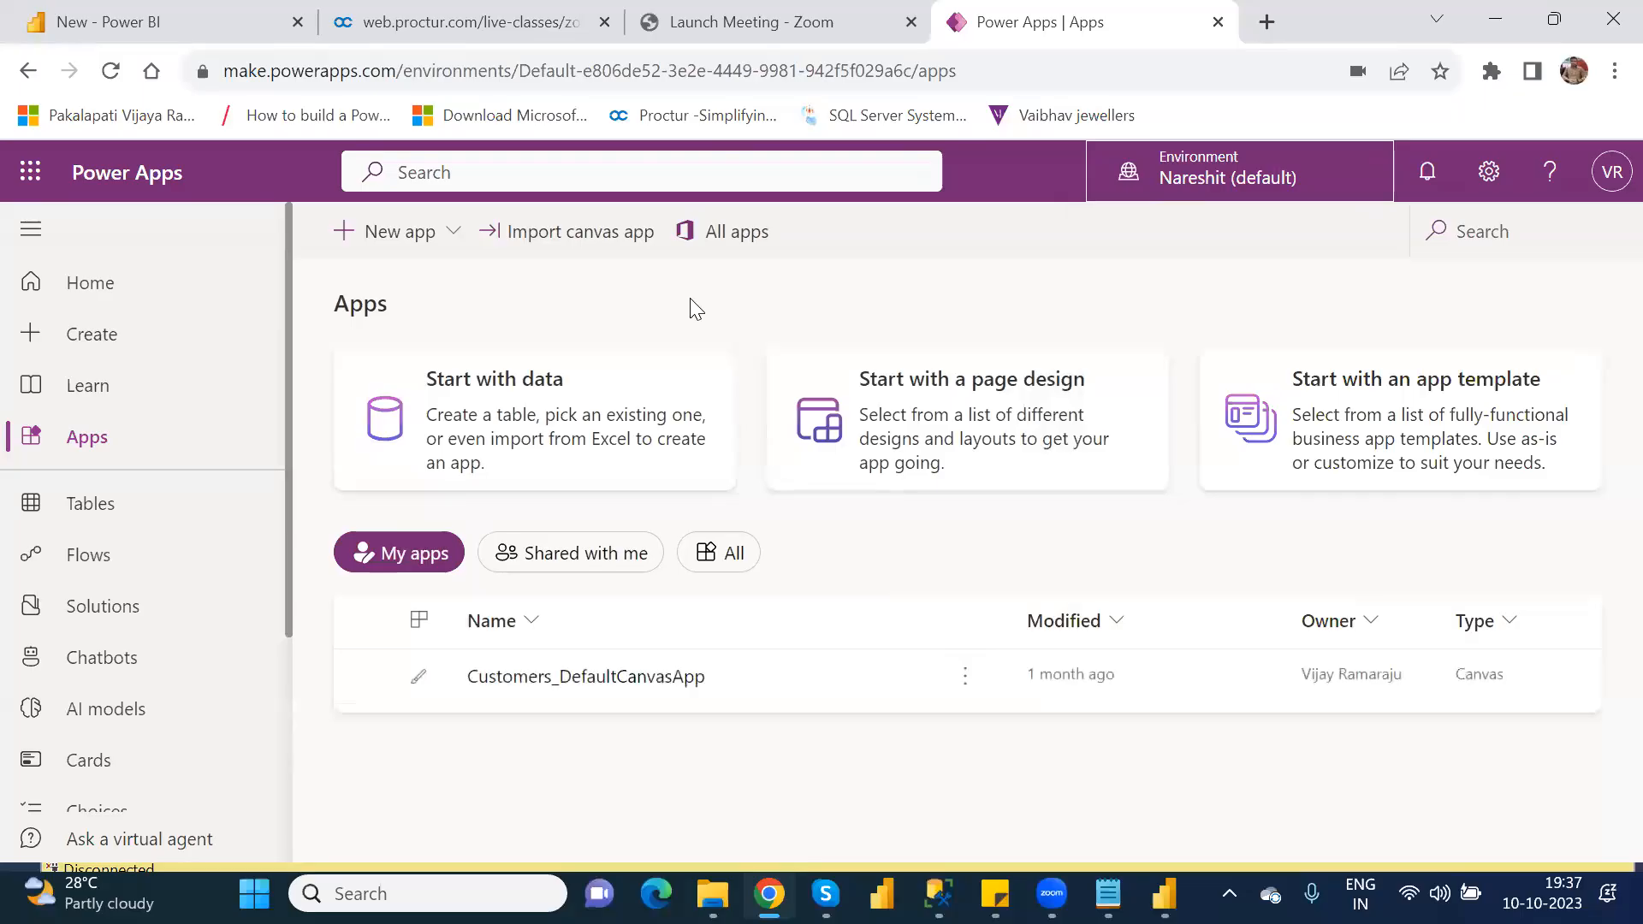
Step: View the new app choices in the default environment and the additional items available for the left navigation
left_click(458, 229)
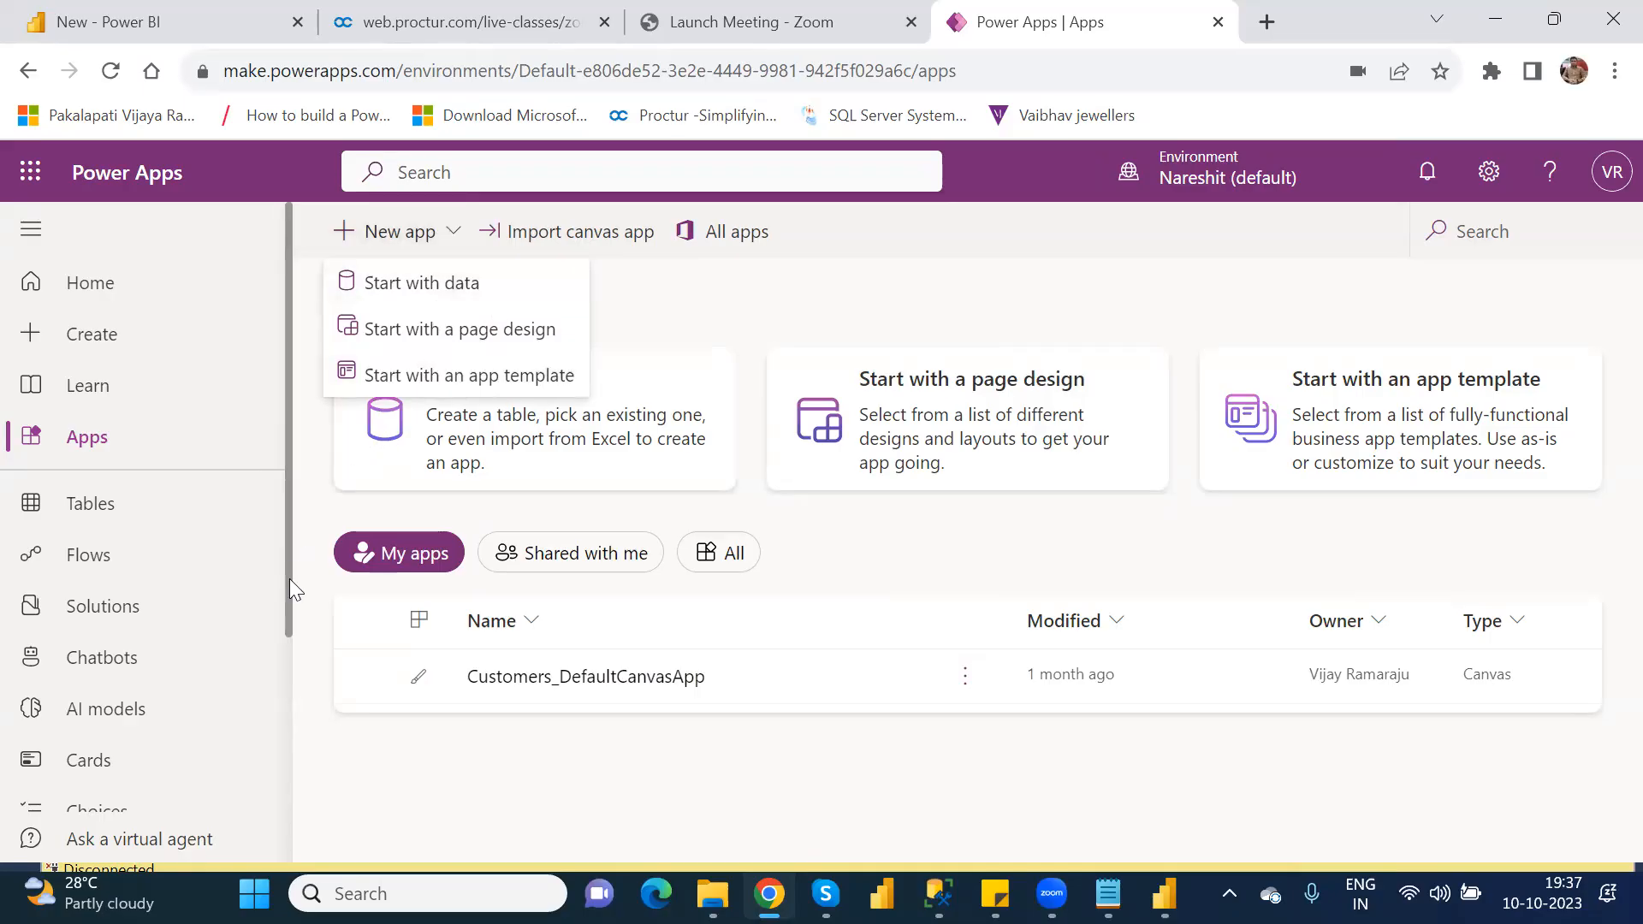
left_click_drag(287, 599, 279, 792)
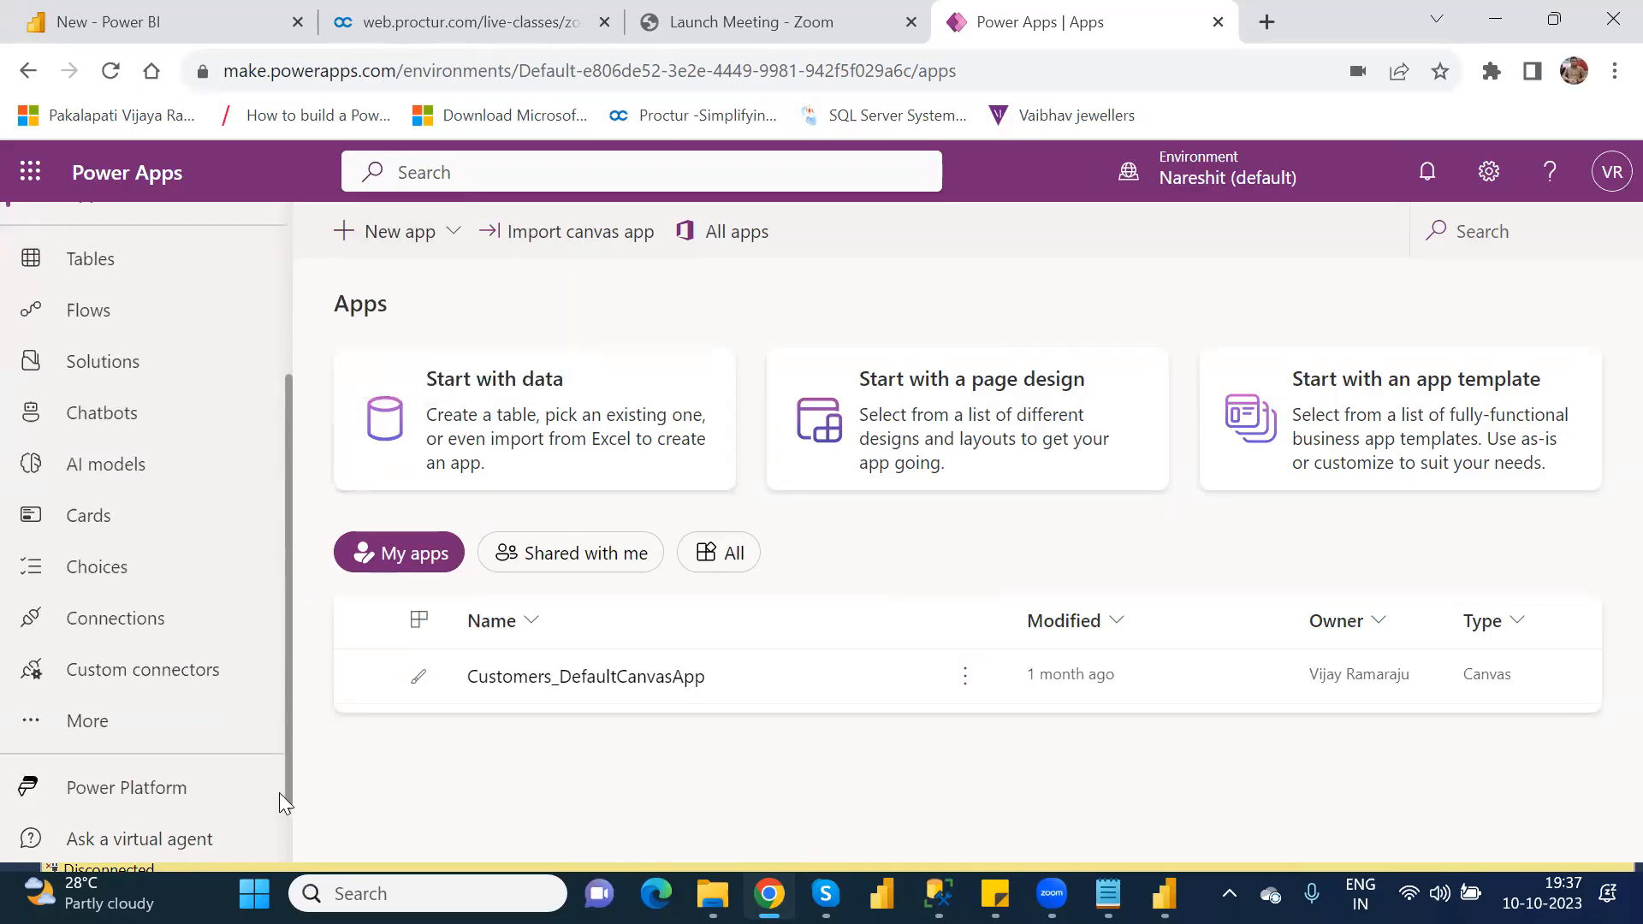
left_click(31, 721)
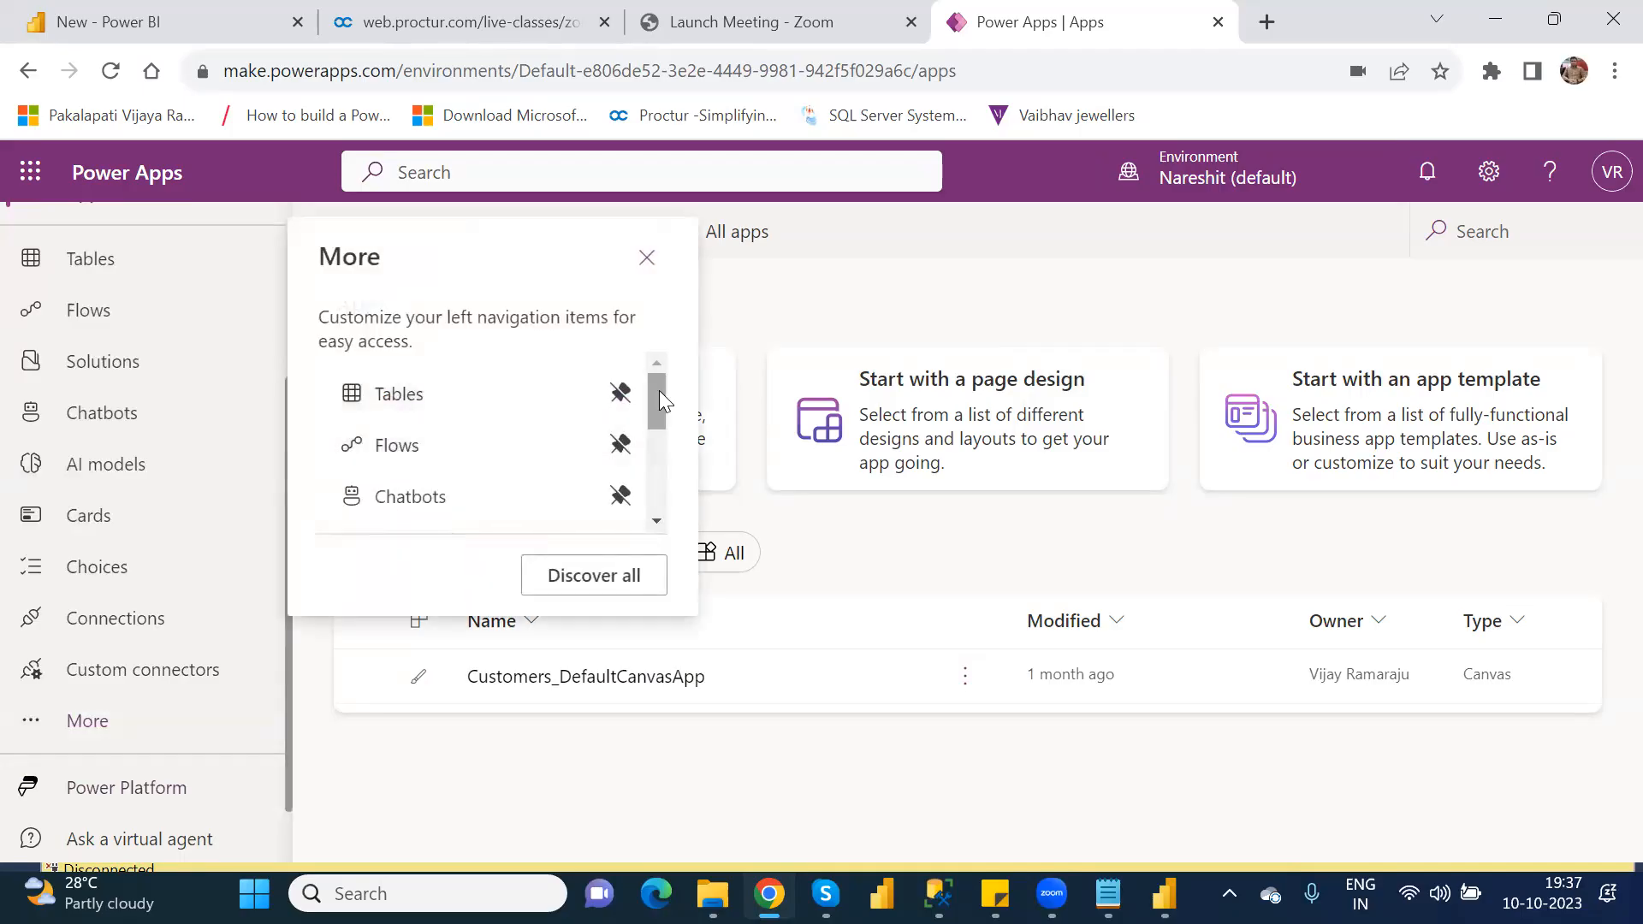
left_click_drag(659, 391, 672, 298)
left_click(648, 259)
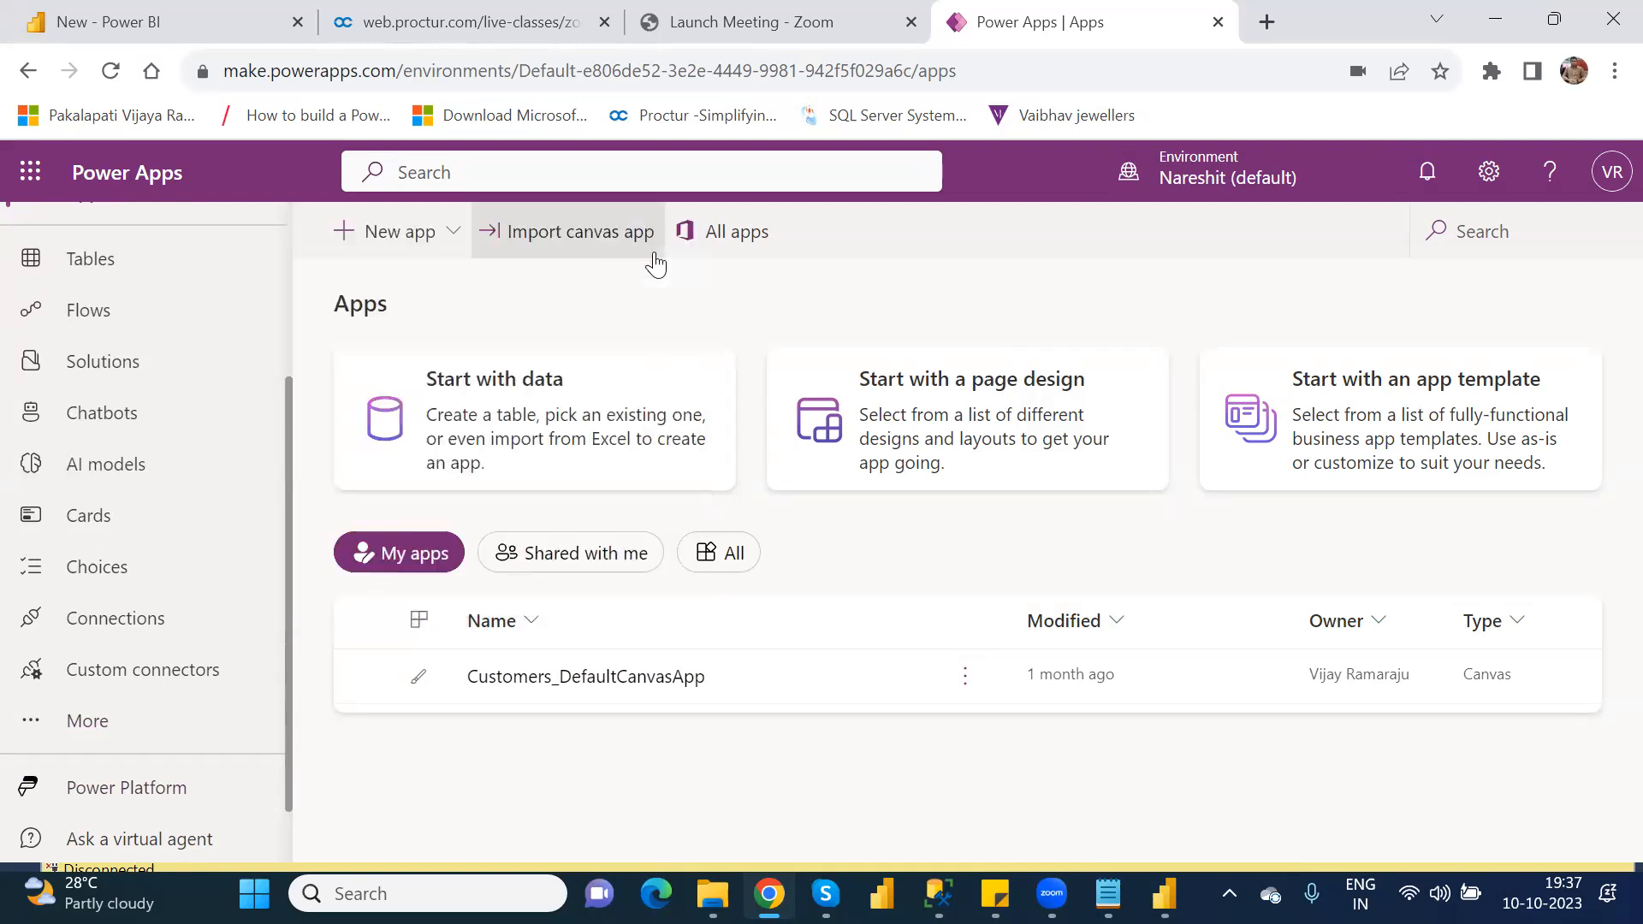
Step: View the page designs offered for a new app in the default environment, dismiss the Dataverse notice, and return to Apps
left_click(462, 235)
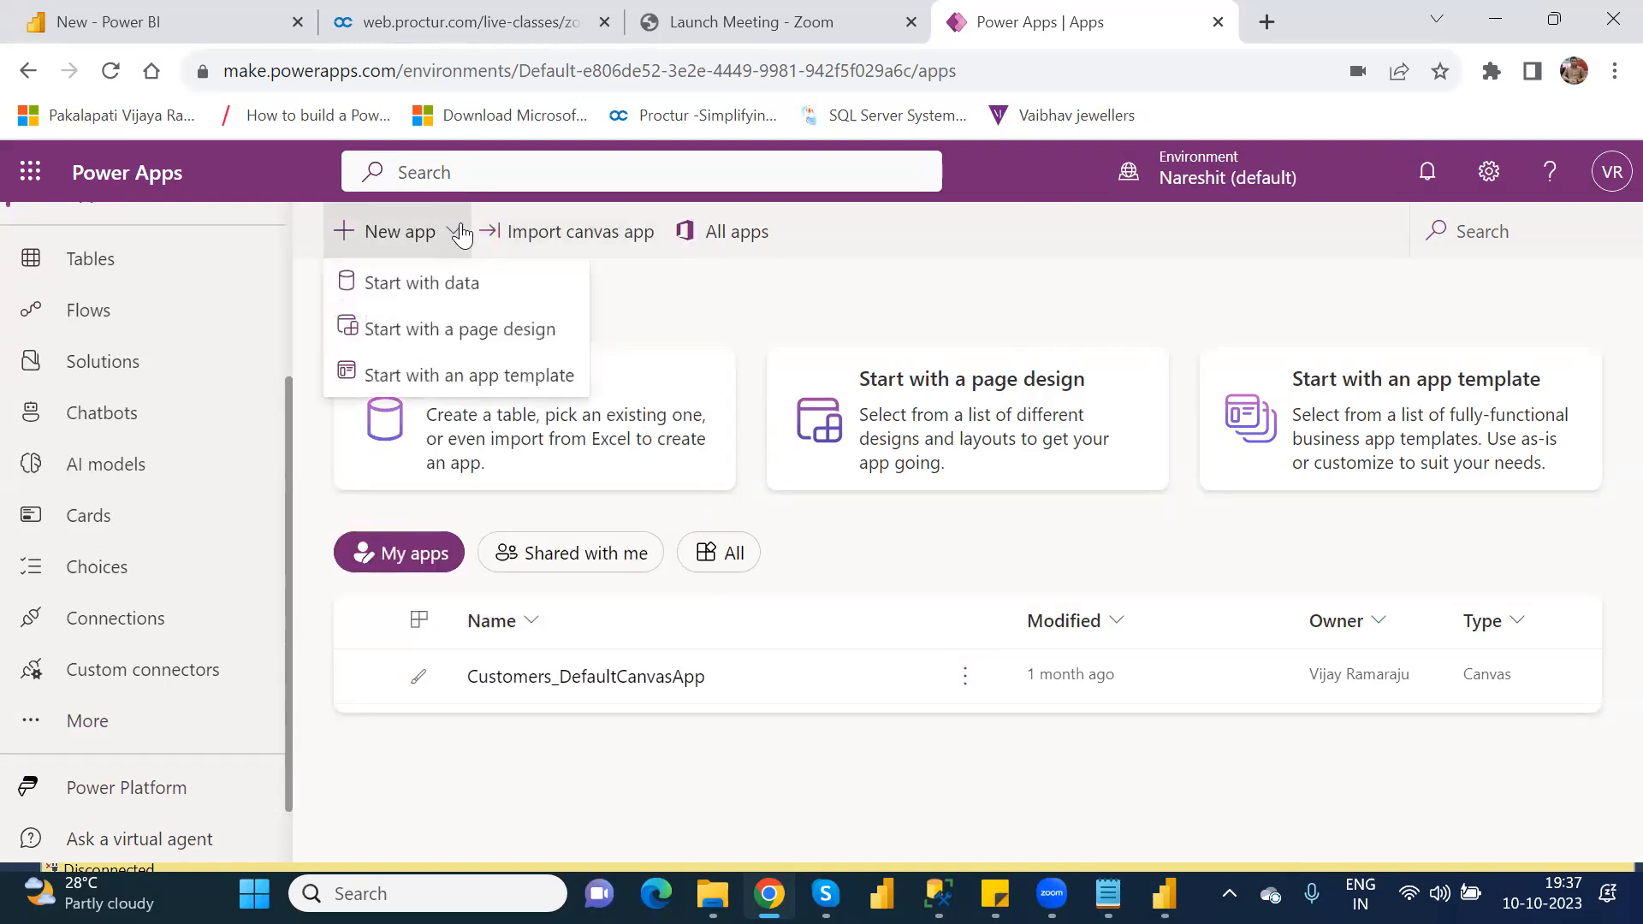
left_click(453, 334)
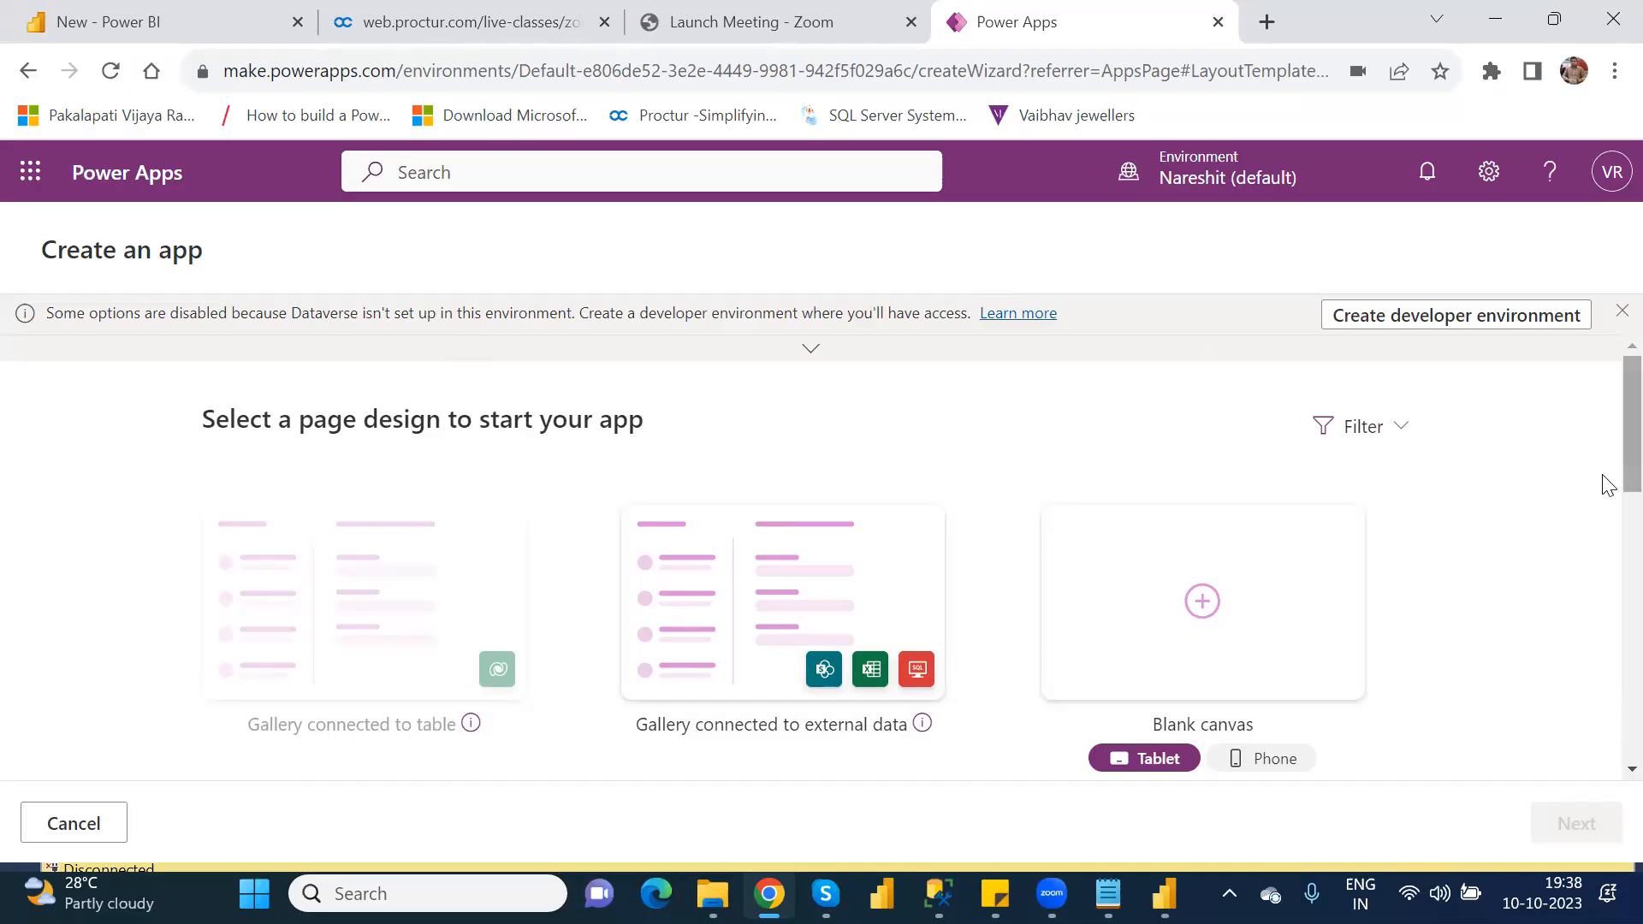
left_click_drag(1608, 447, 1608, 368)
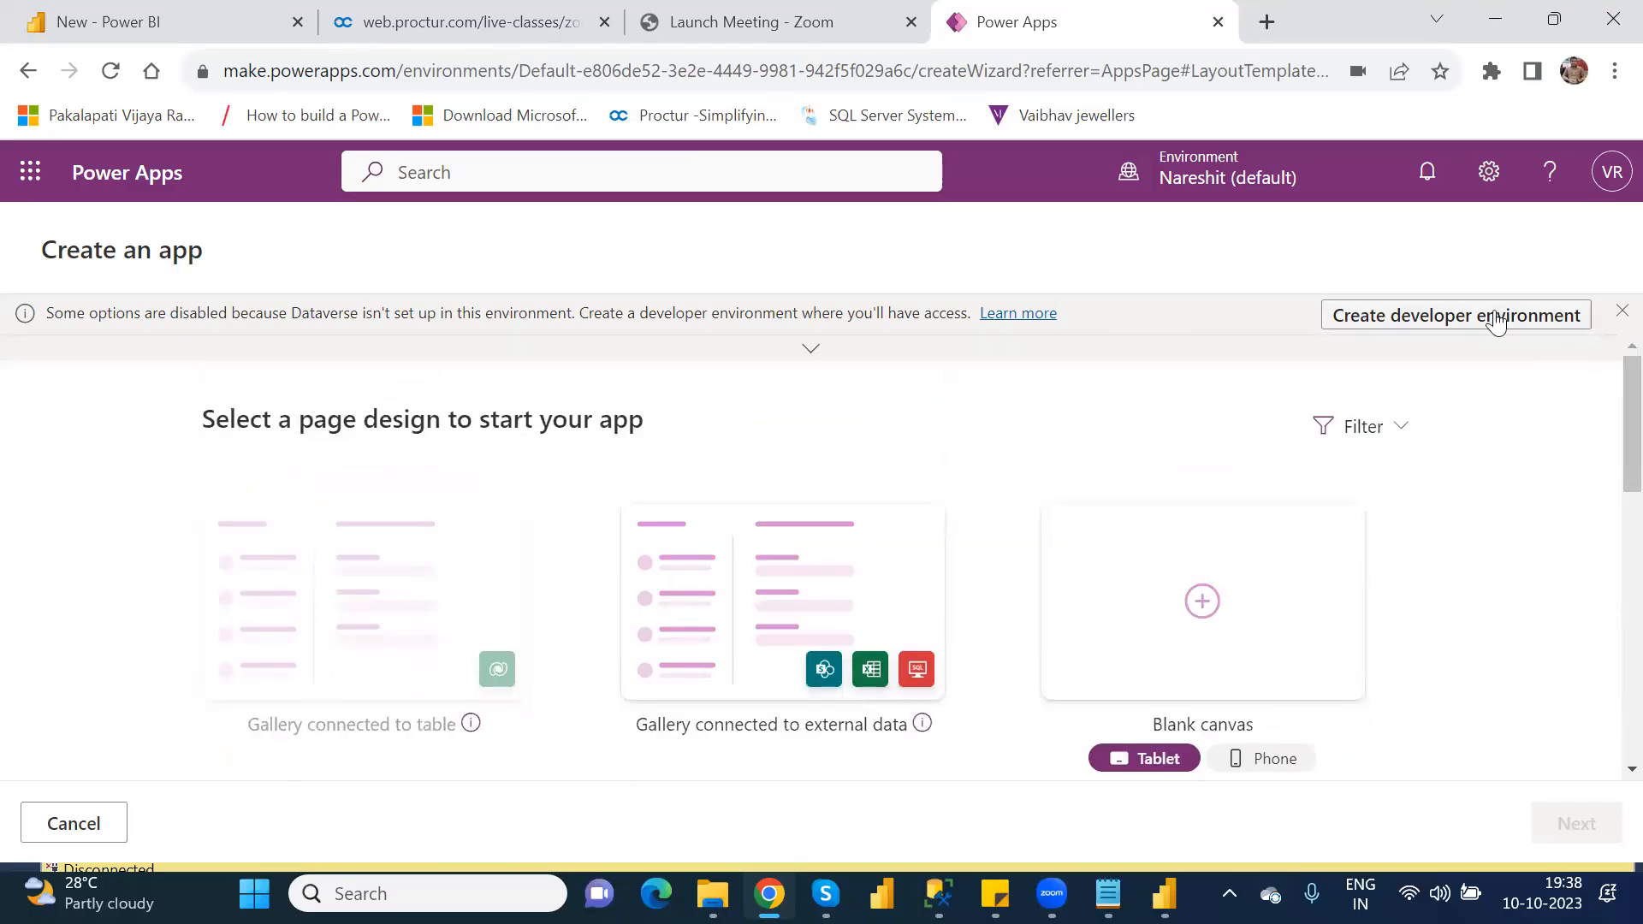
left_click(1620, 312)
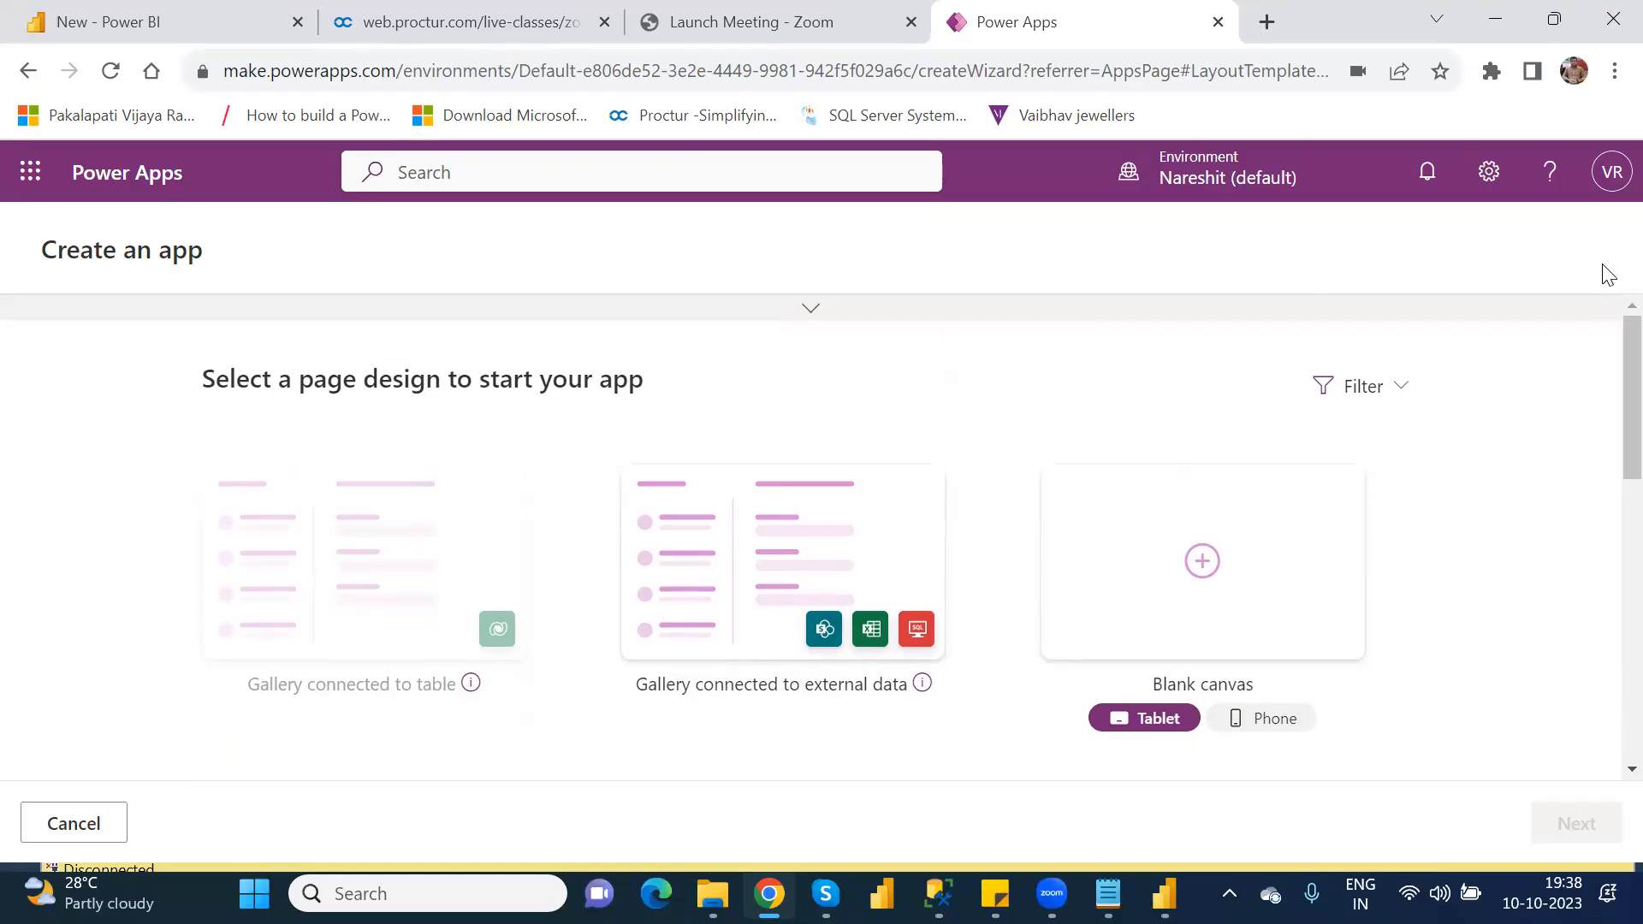
left_click(26, 72)
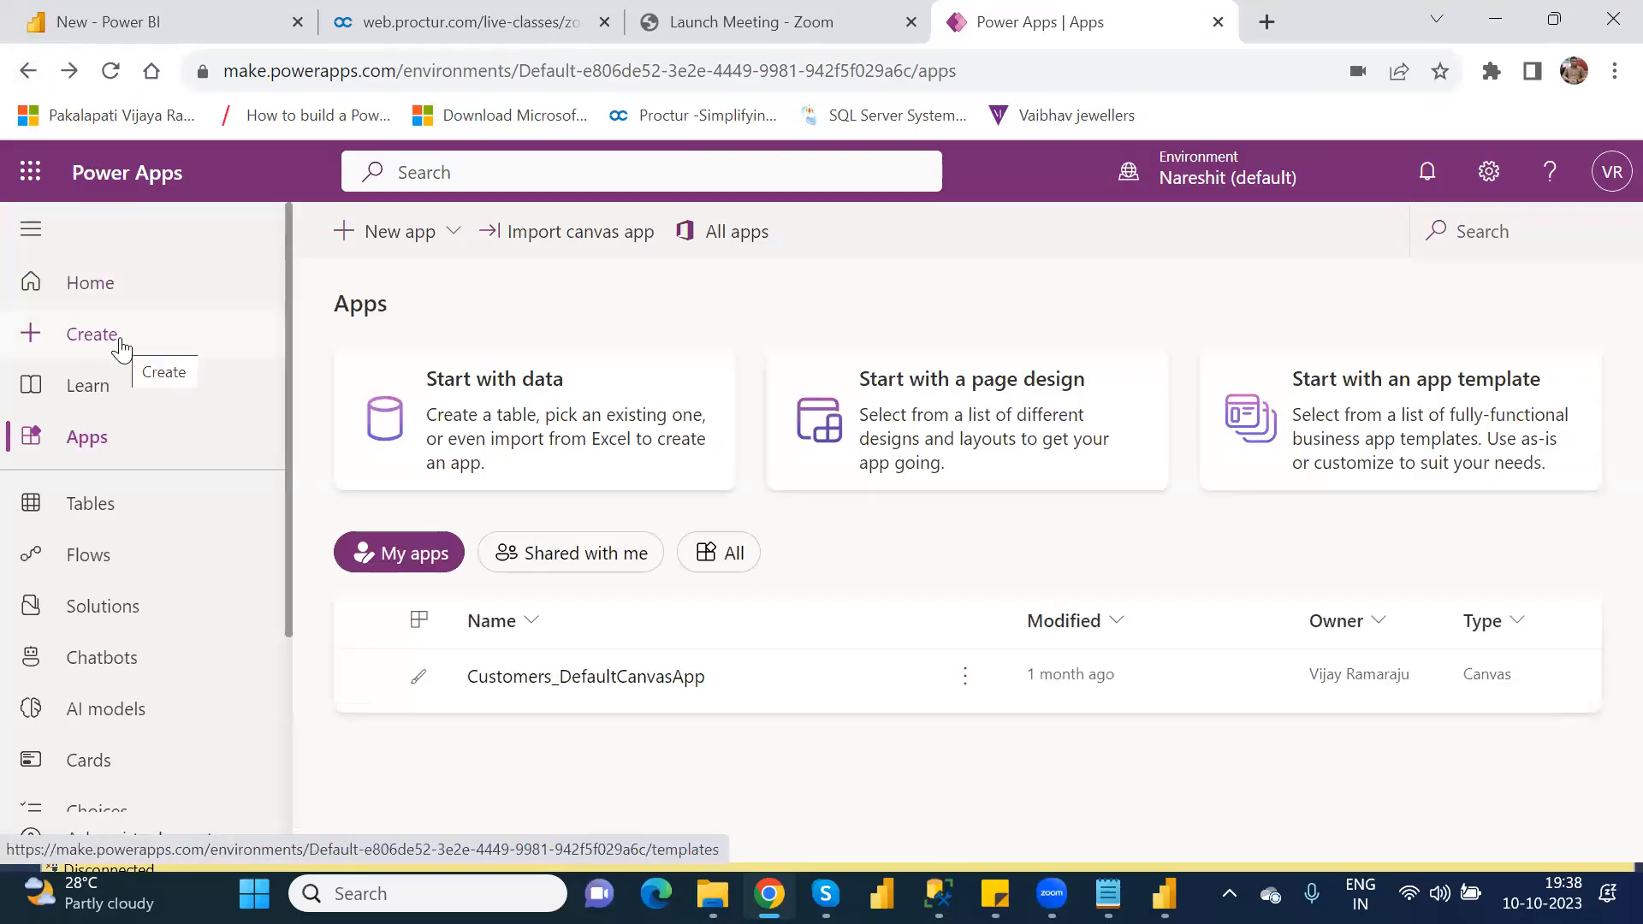
Step: Browse the full list of app templates offered for a new app in the default environment, and return to the Apps page
left_click(445, 242)
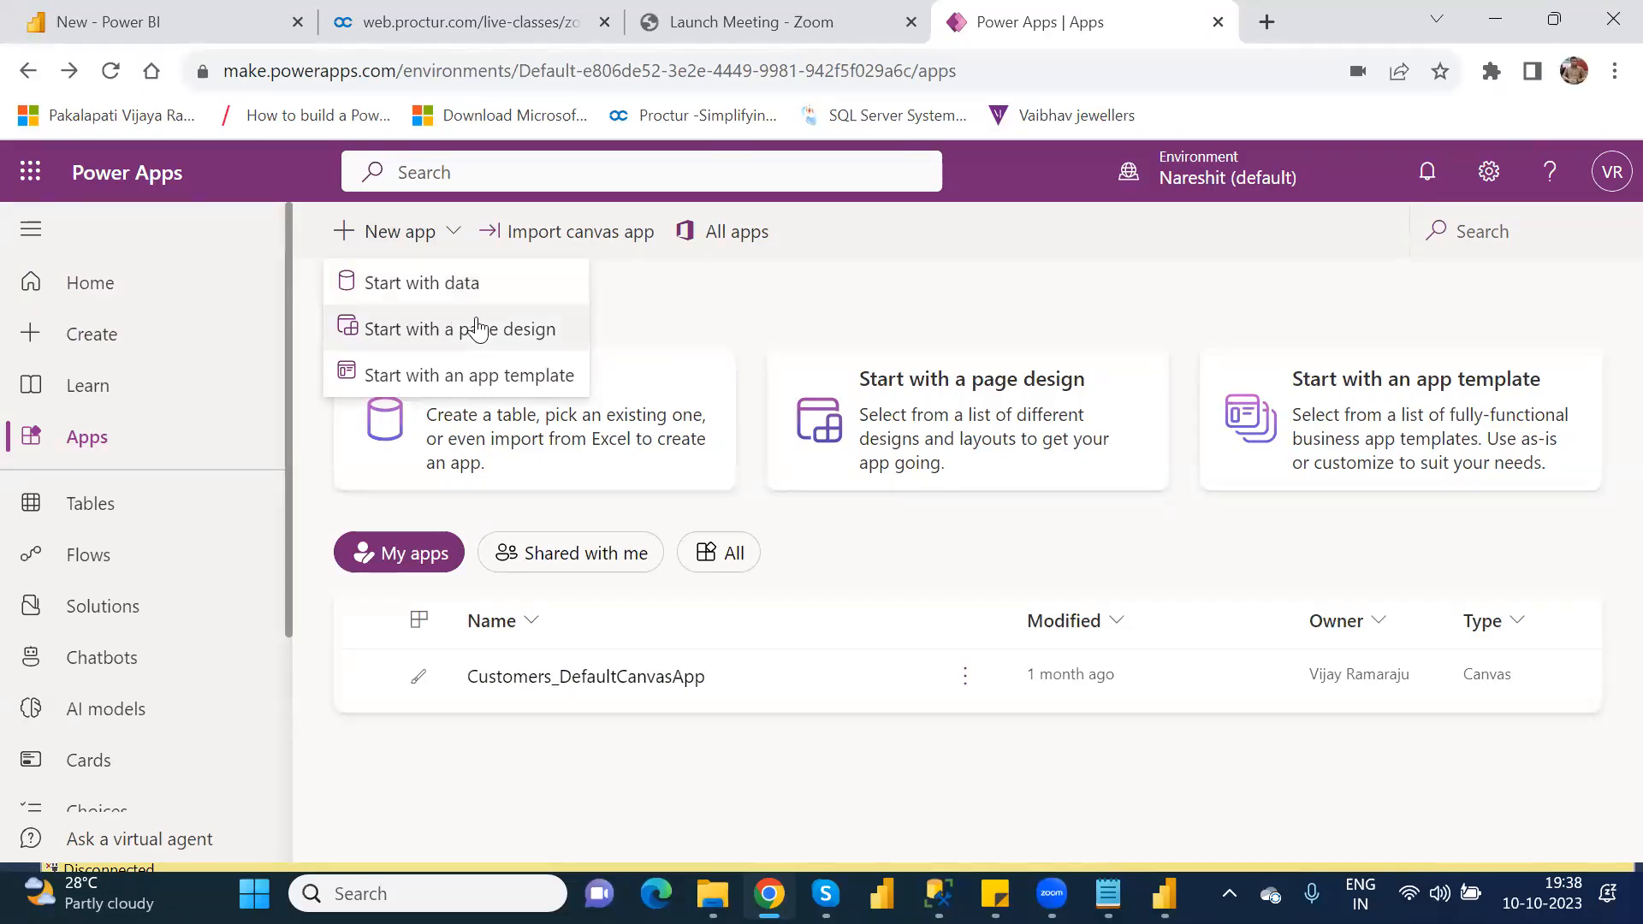
left_click(490, 376)
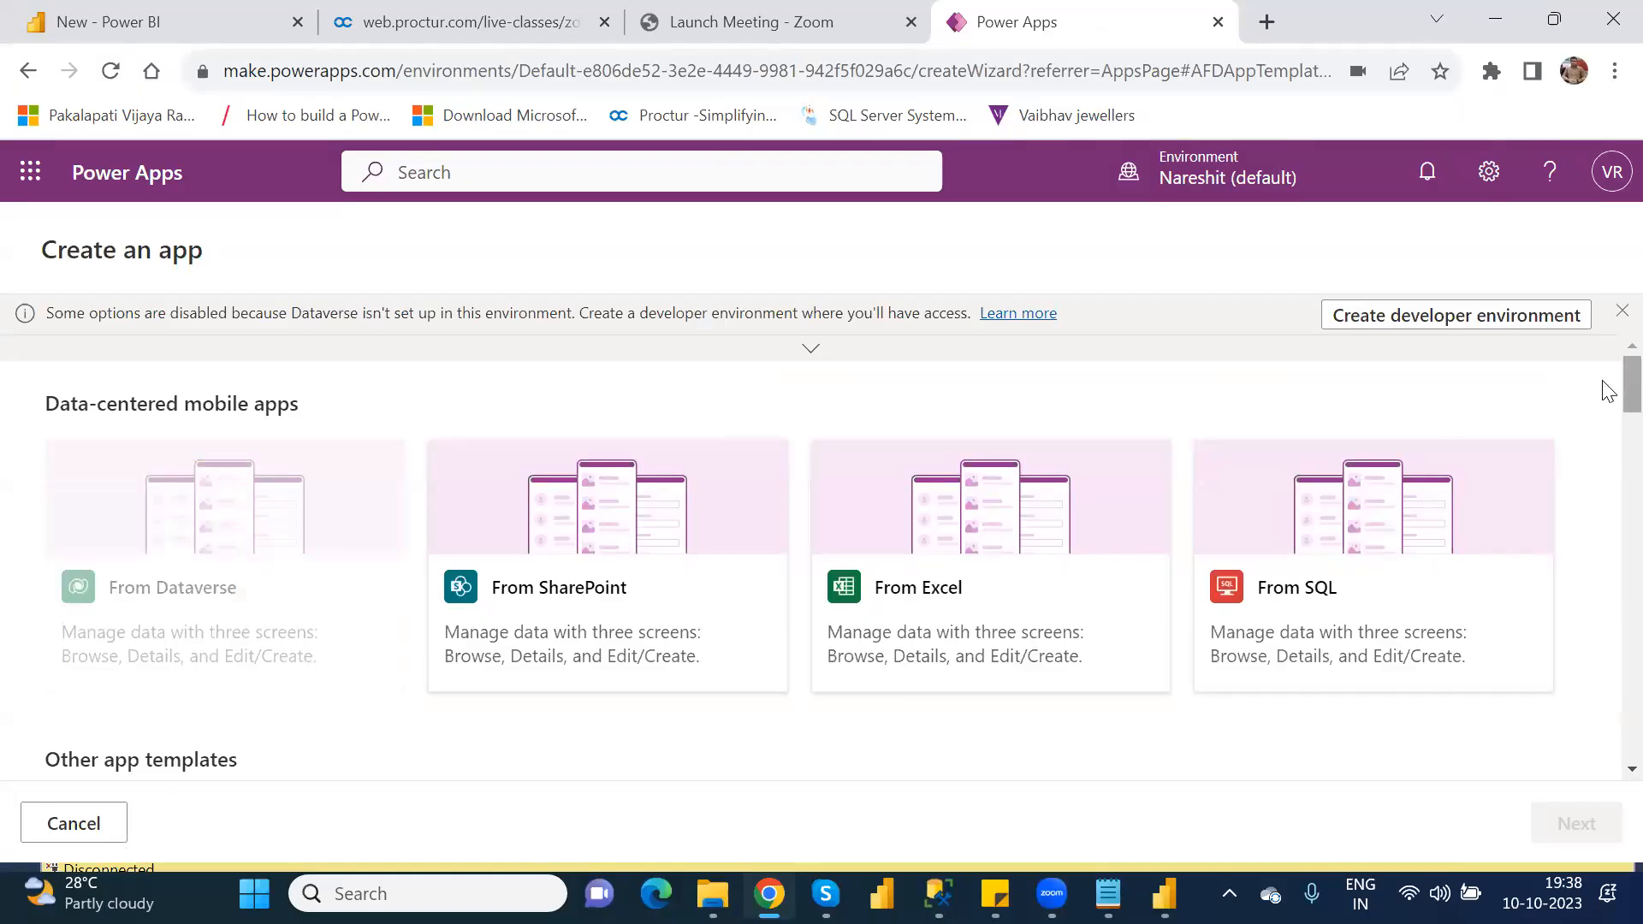
scroll(1609, 514, "down", 5)
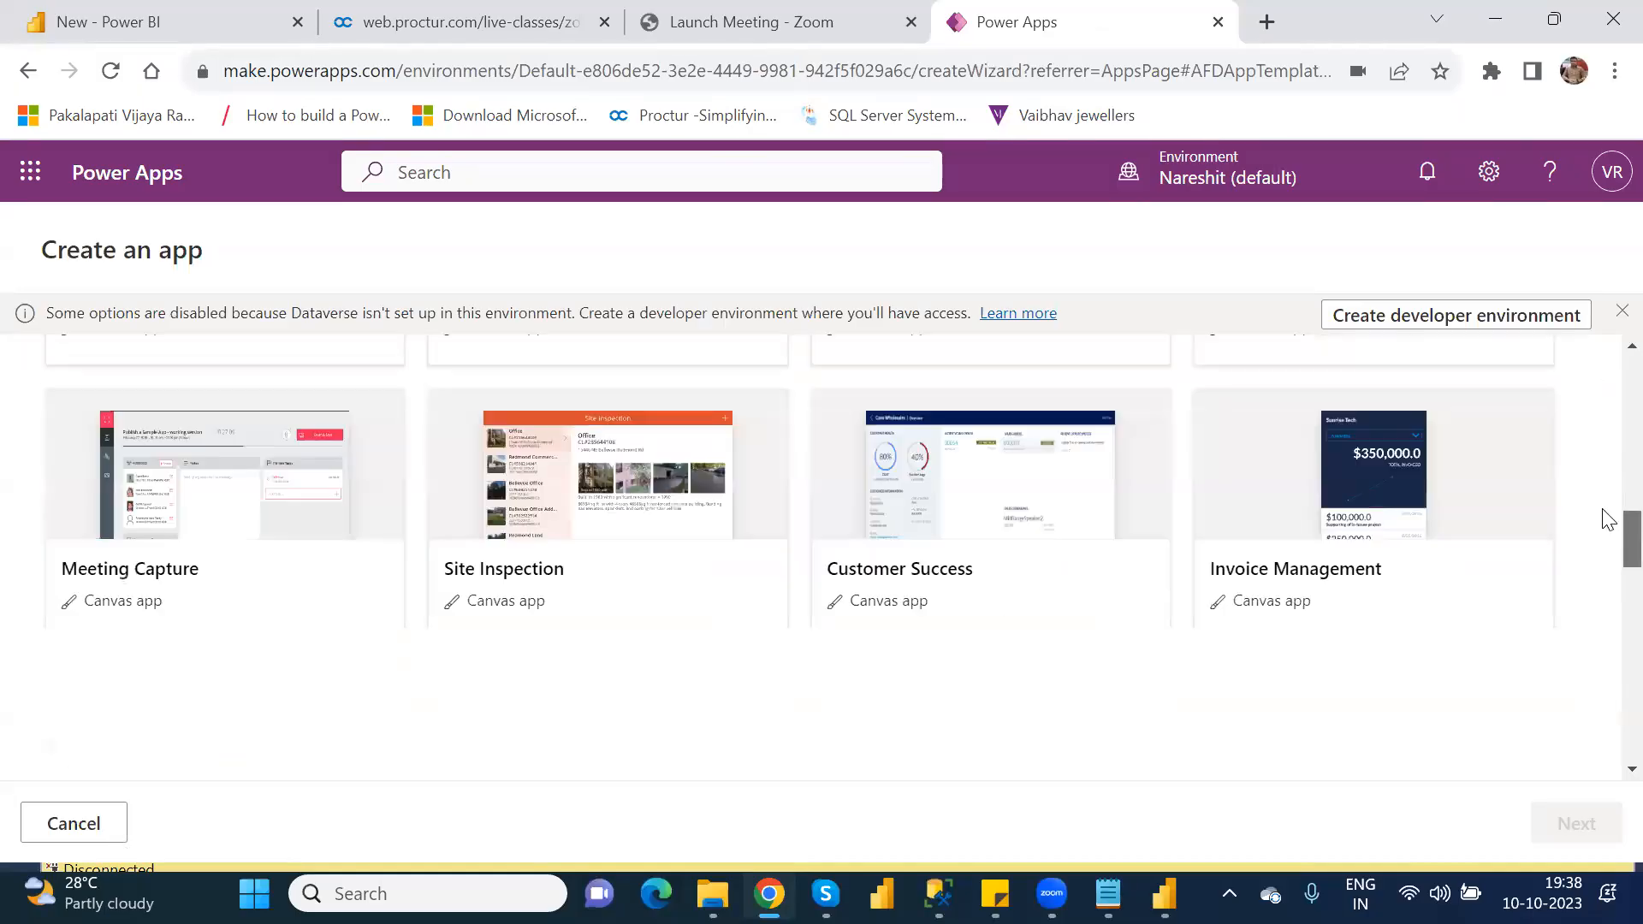
scroll(1609, 539, "down", 8)
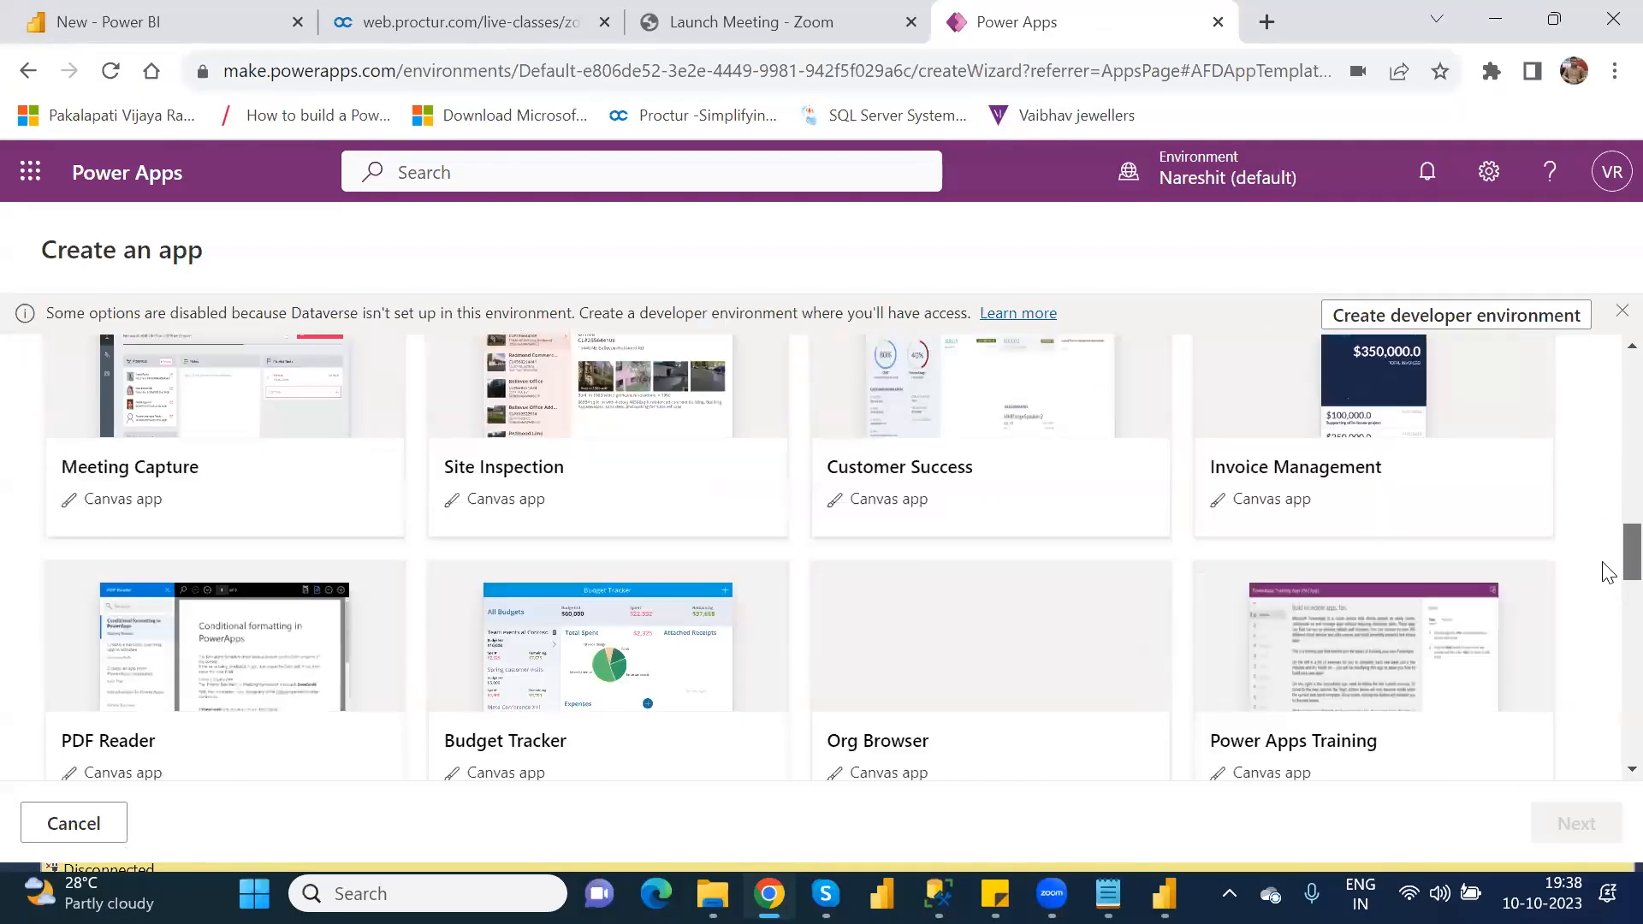
scroll(1607, 633, "down", 8)
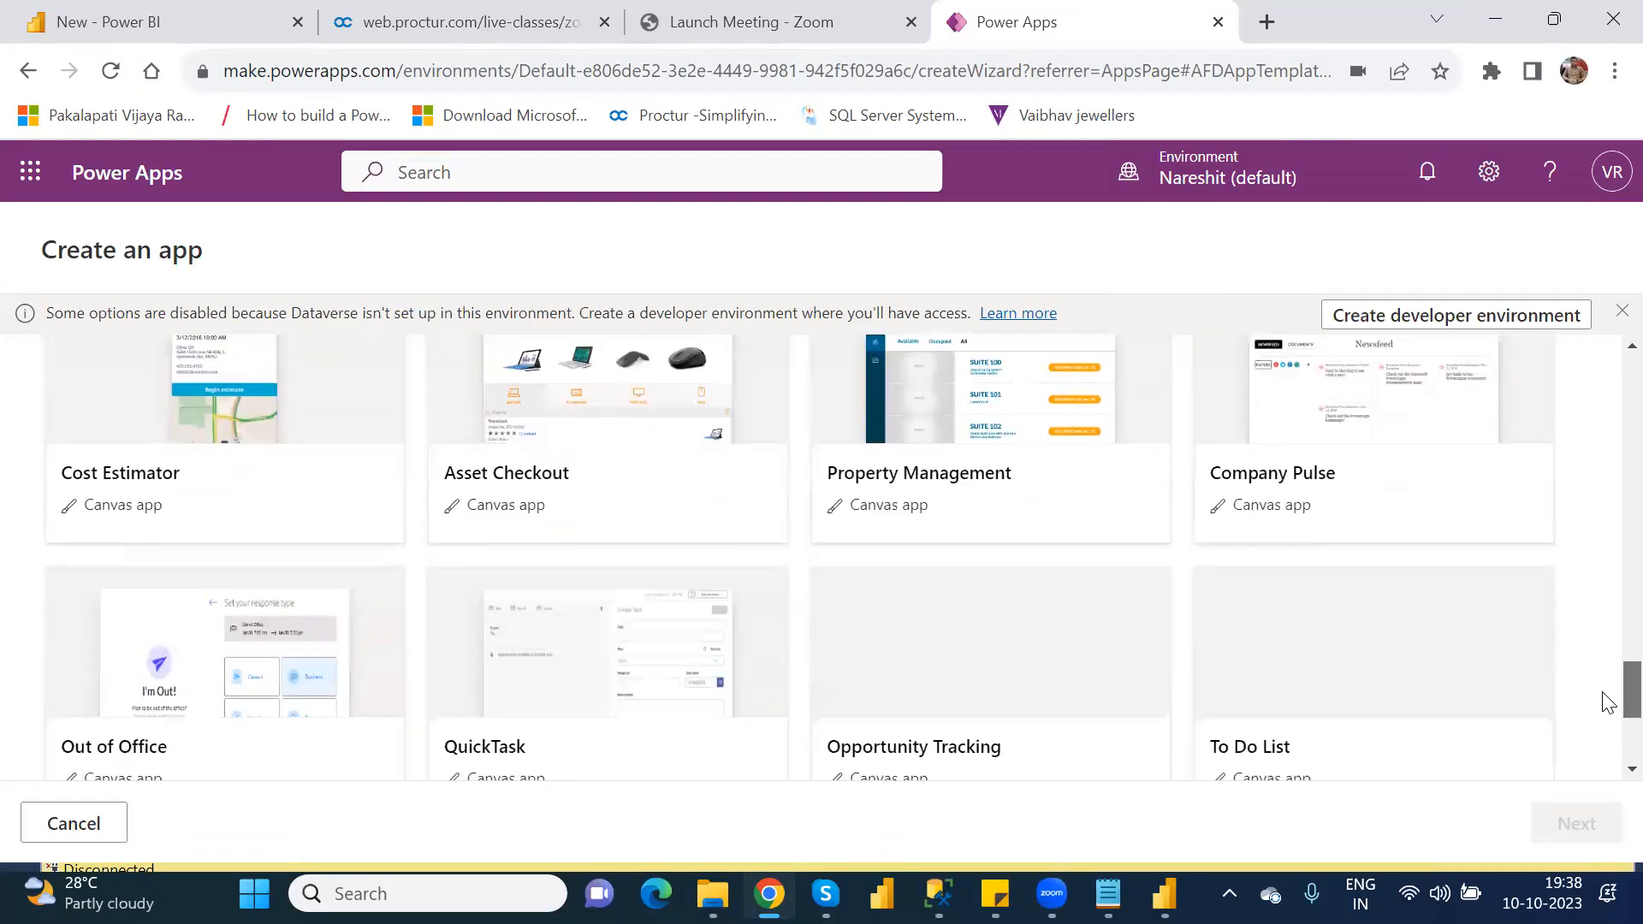
scroll(1607, 700, "down", 4)
scroll(1605, 548, "up", 20)
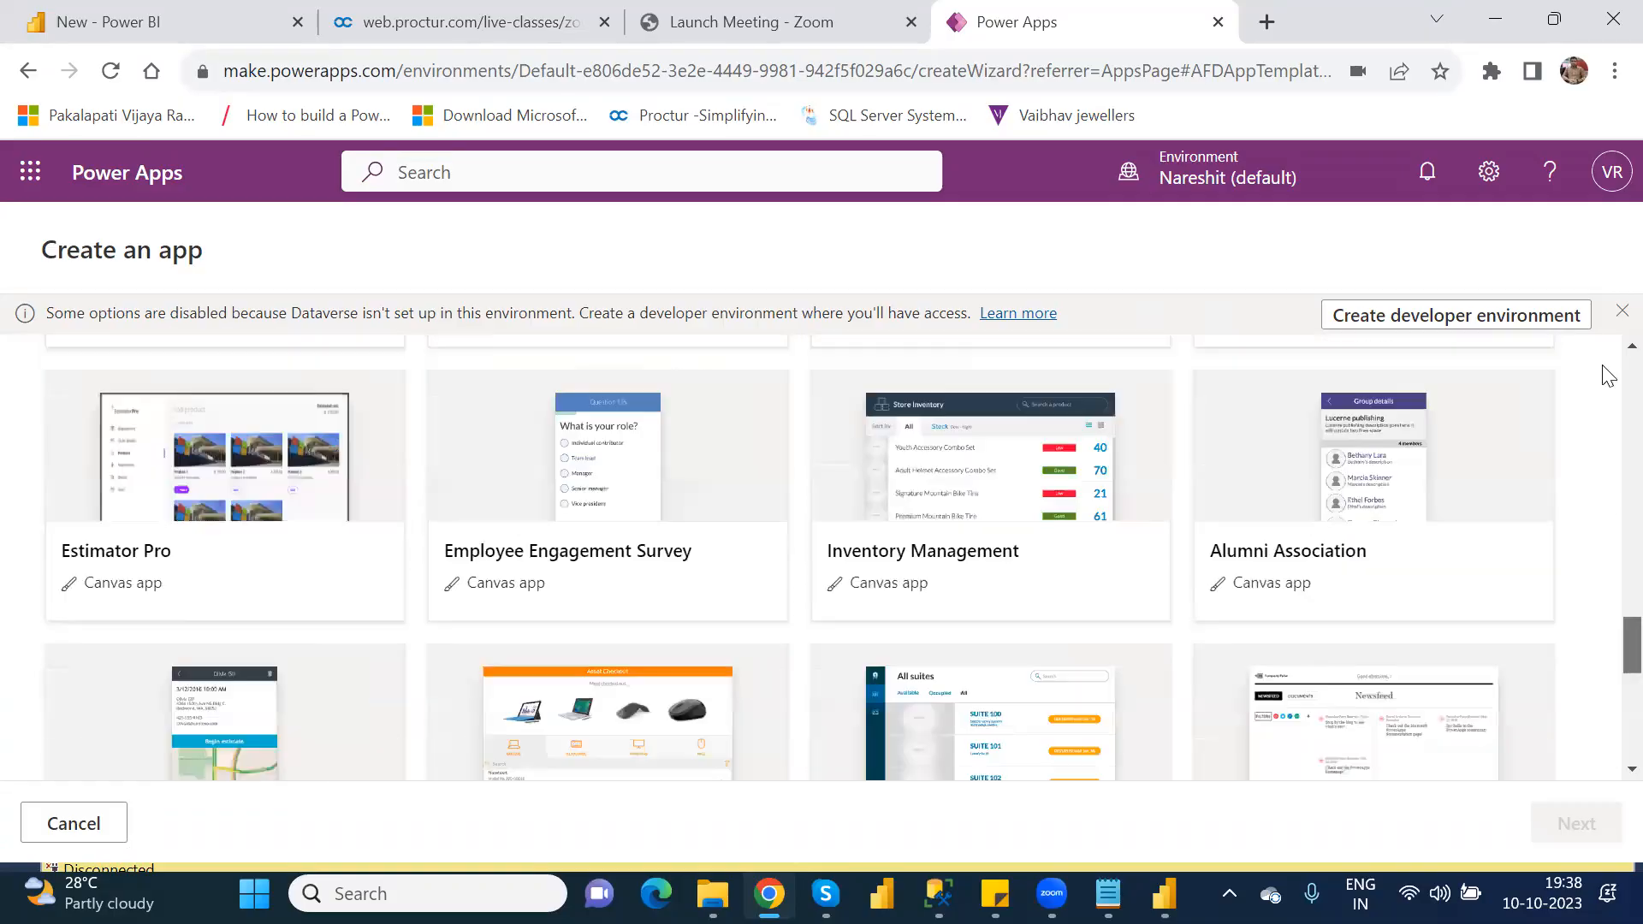
left_click(75, 824)
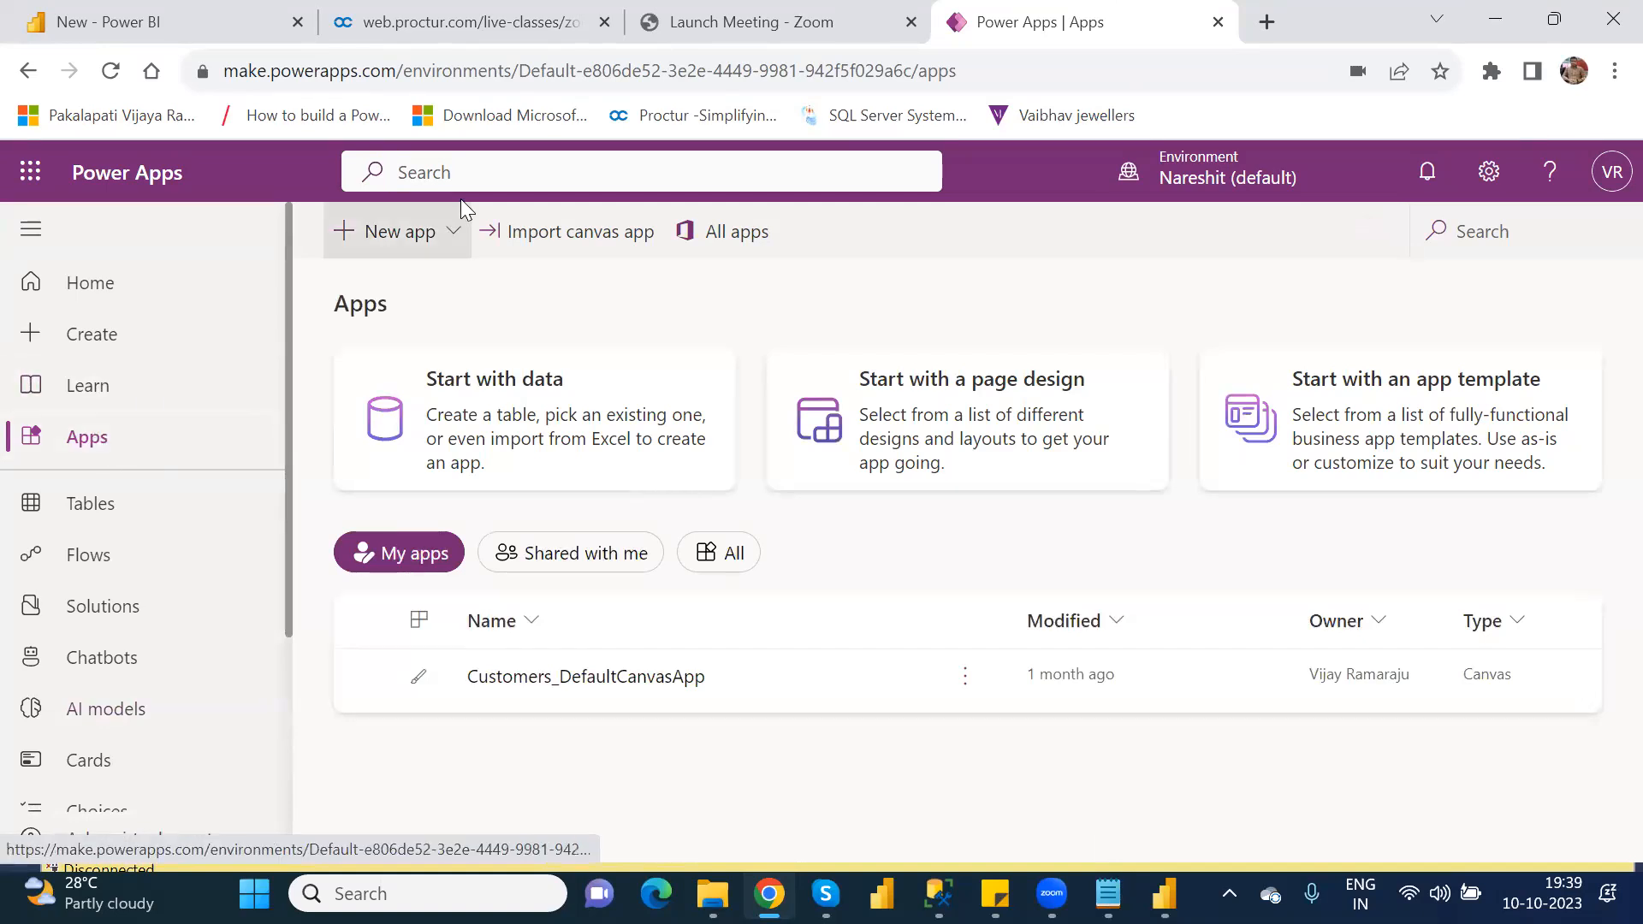
Step: Reopen the new app page designs in the default environment and look through all of them, from Blank canvas to Dashboard
left_click(447, 244)
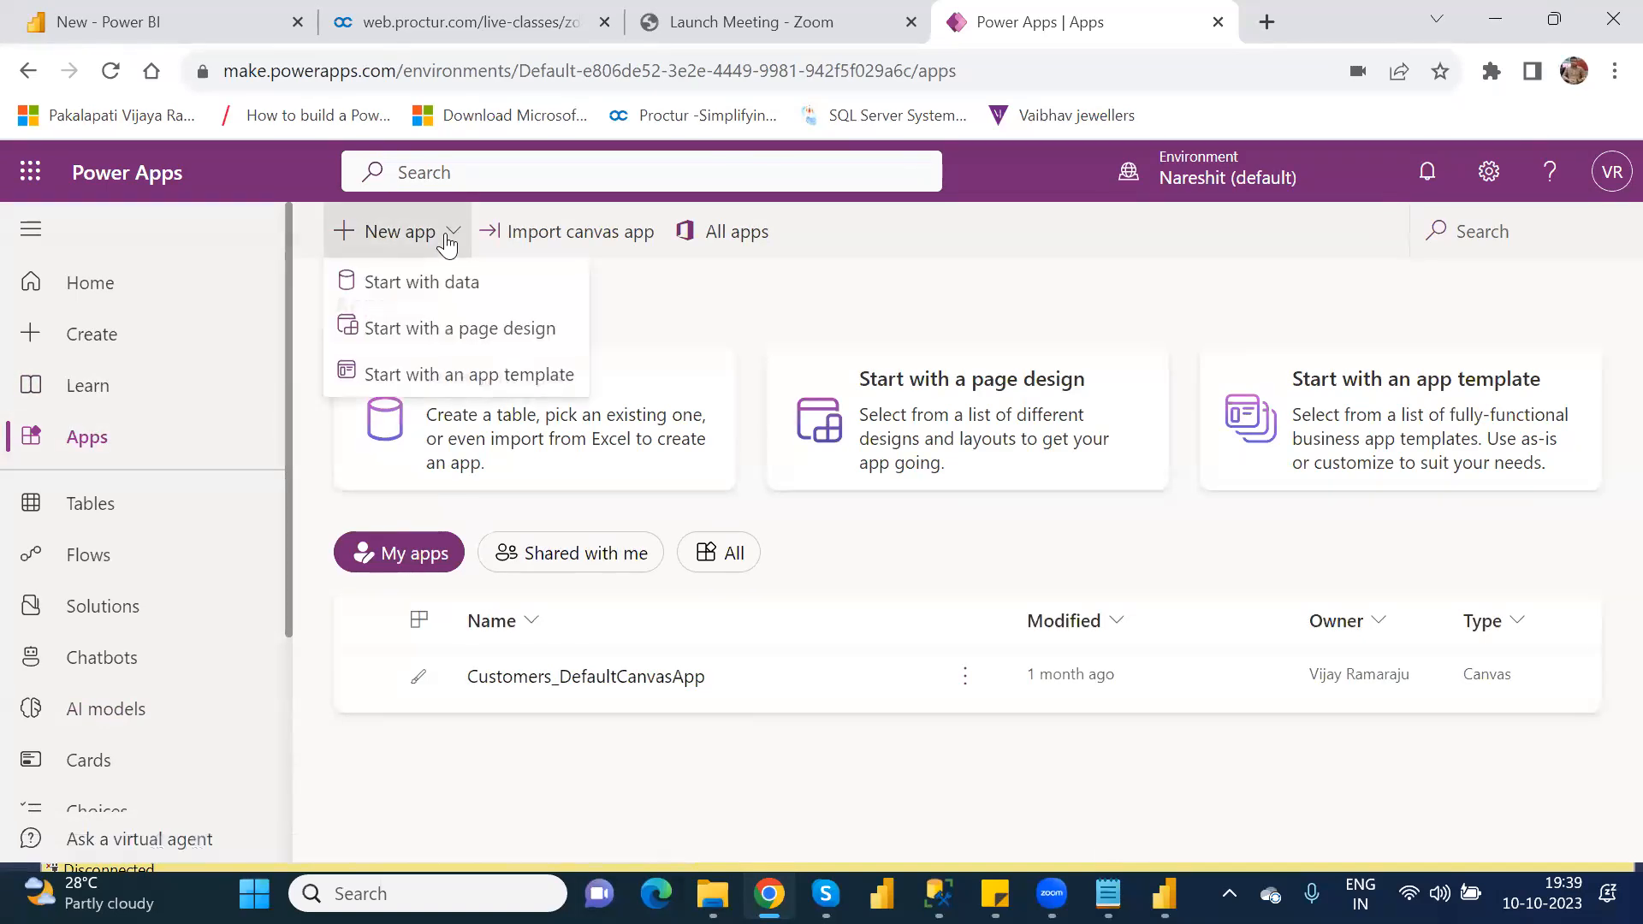
left_click(495, 347)
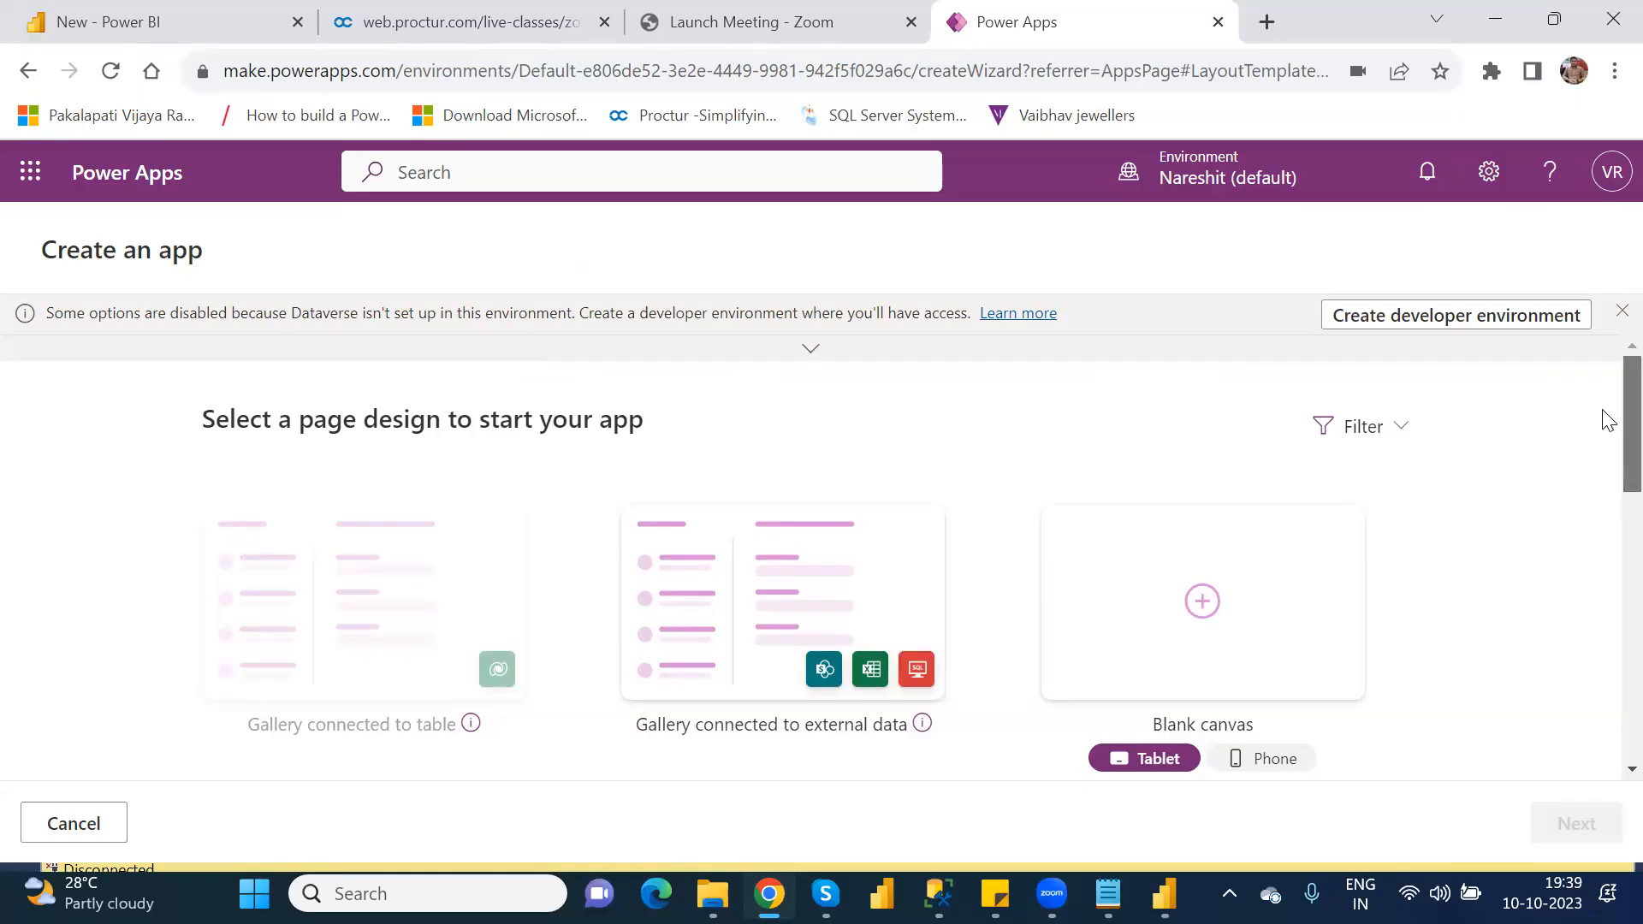
scroll(1608, 441, "down", 3)
scroll(1608, 511, "down", 1)
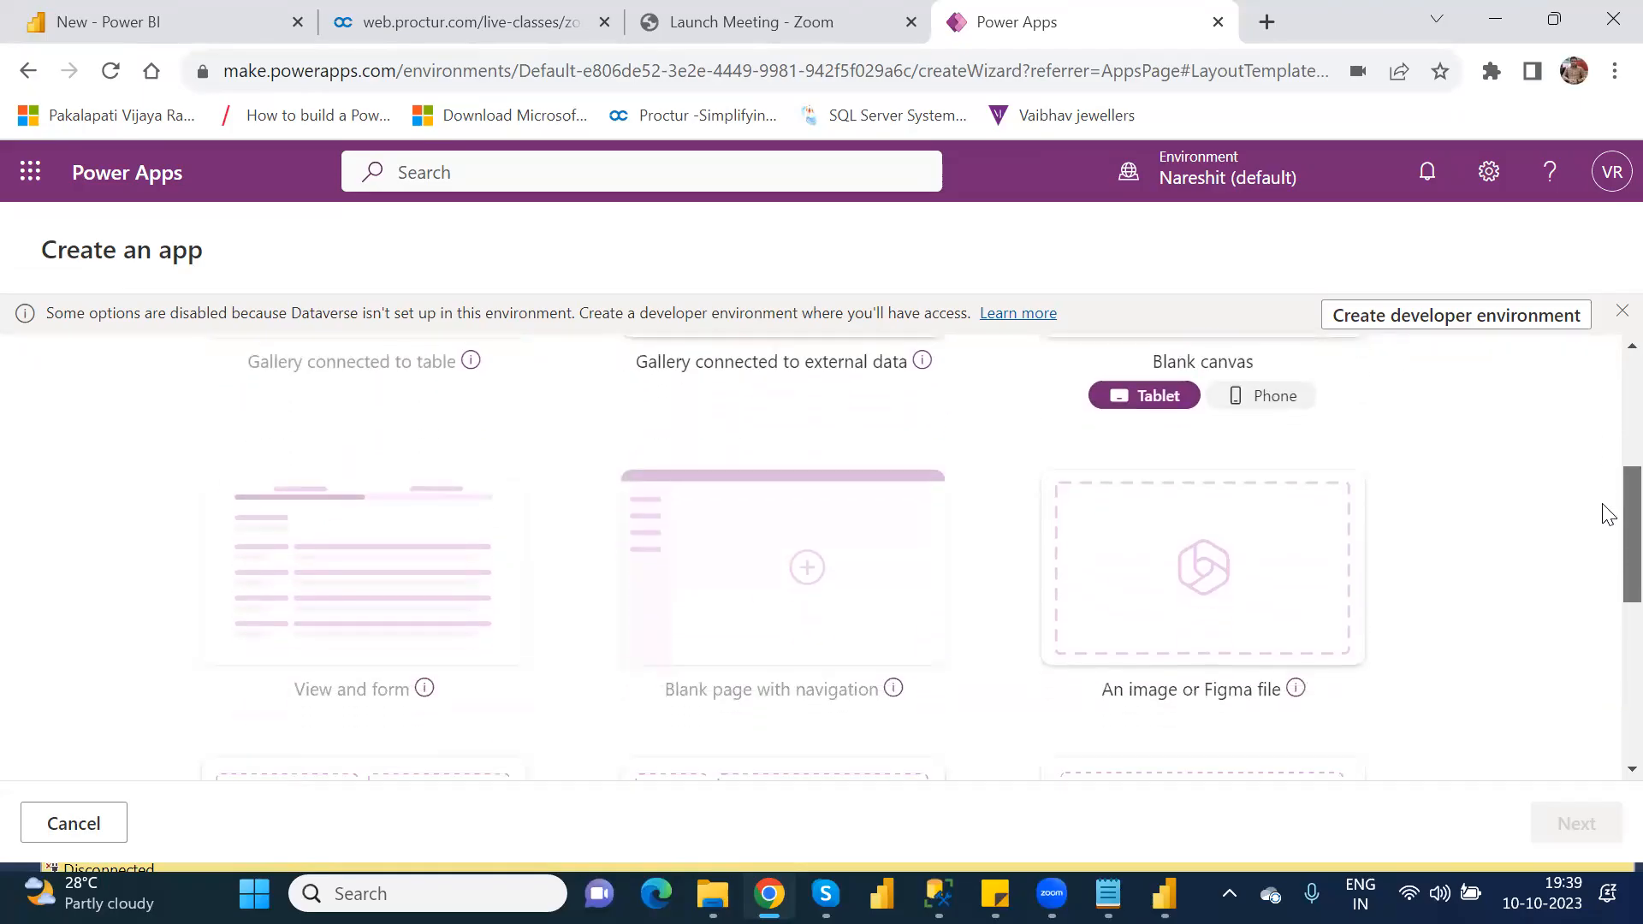
scroll(1608, 514, "down", 4)
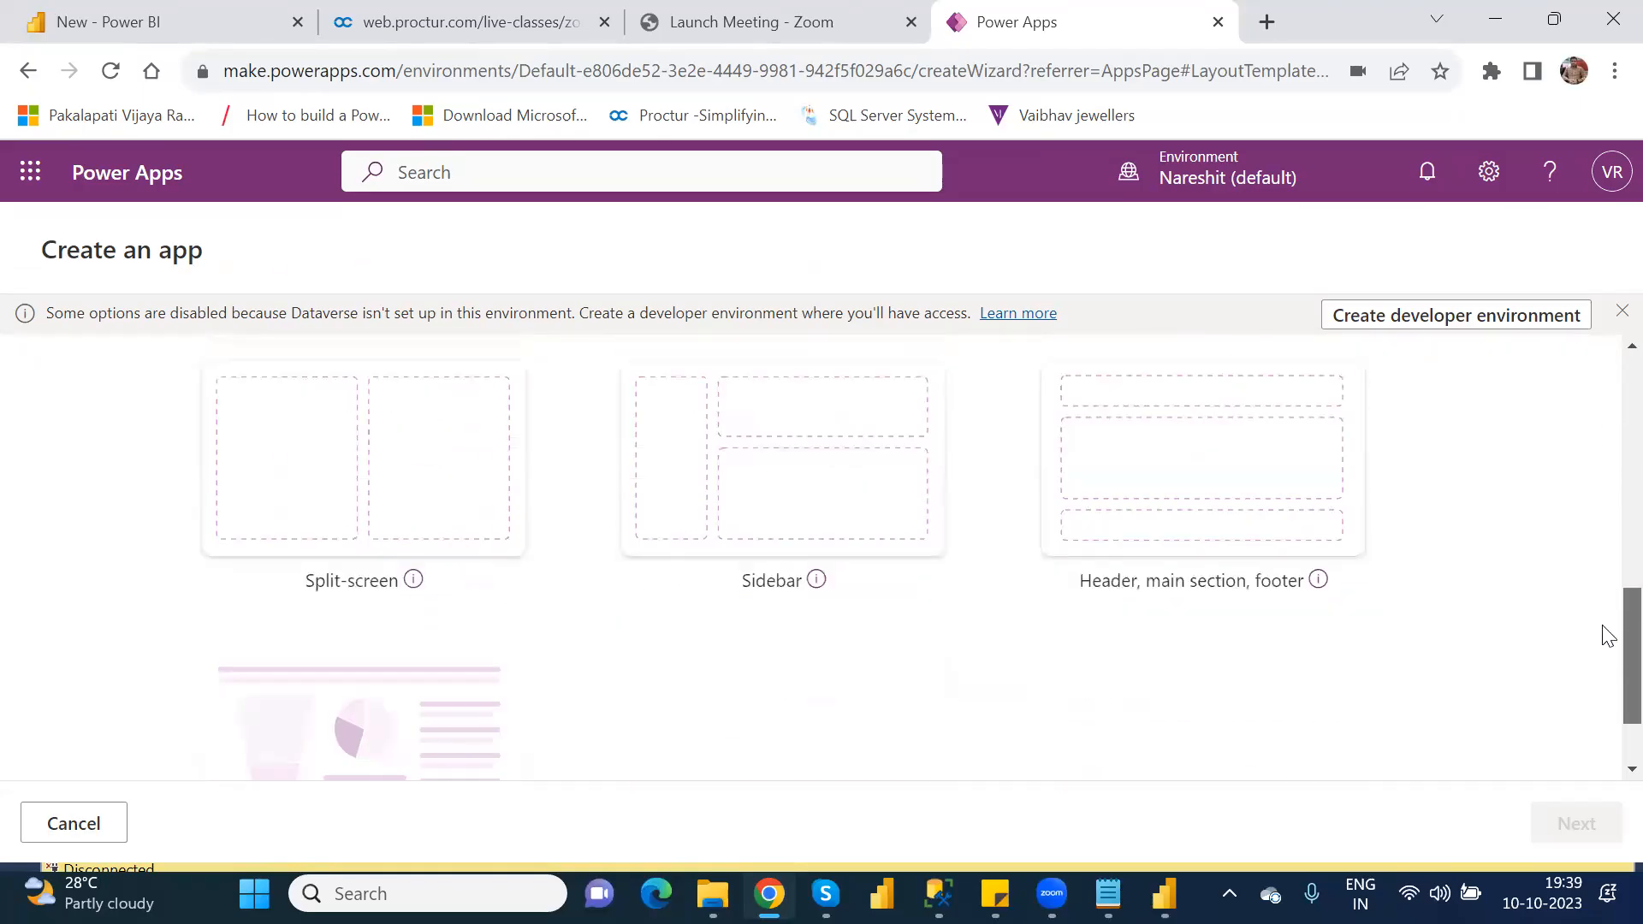
scroll(1608, 650, "down", 2)
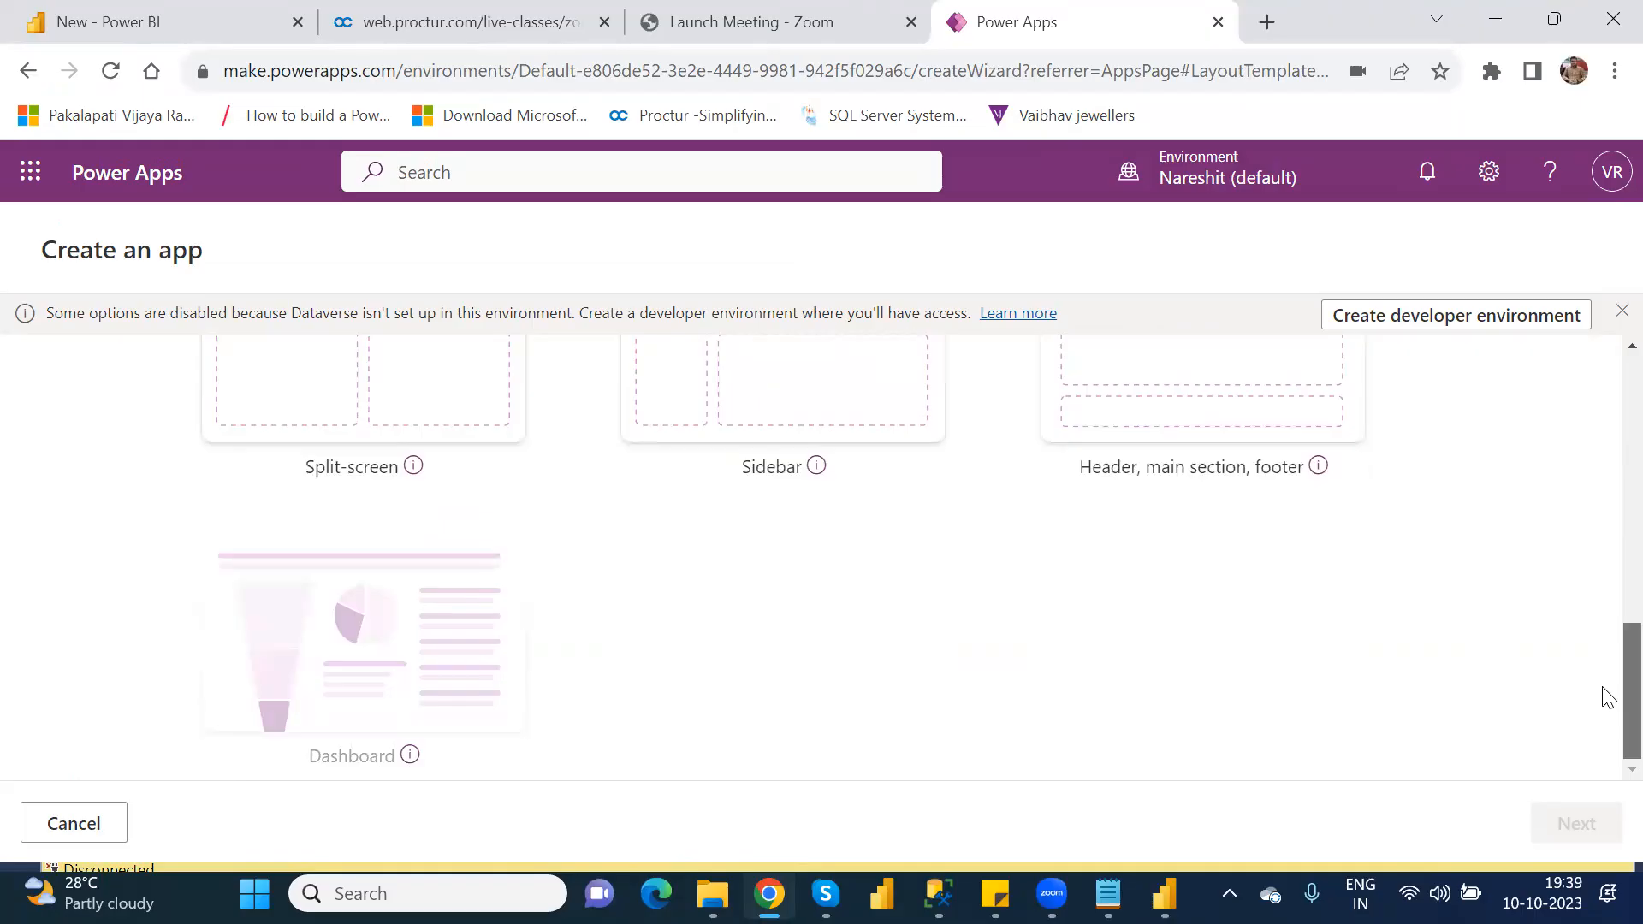
scroll(1608, 698, "up", 9)
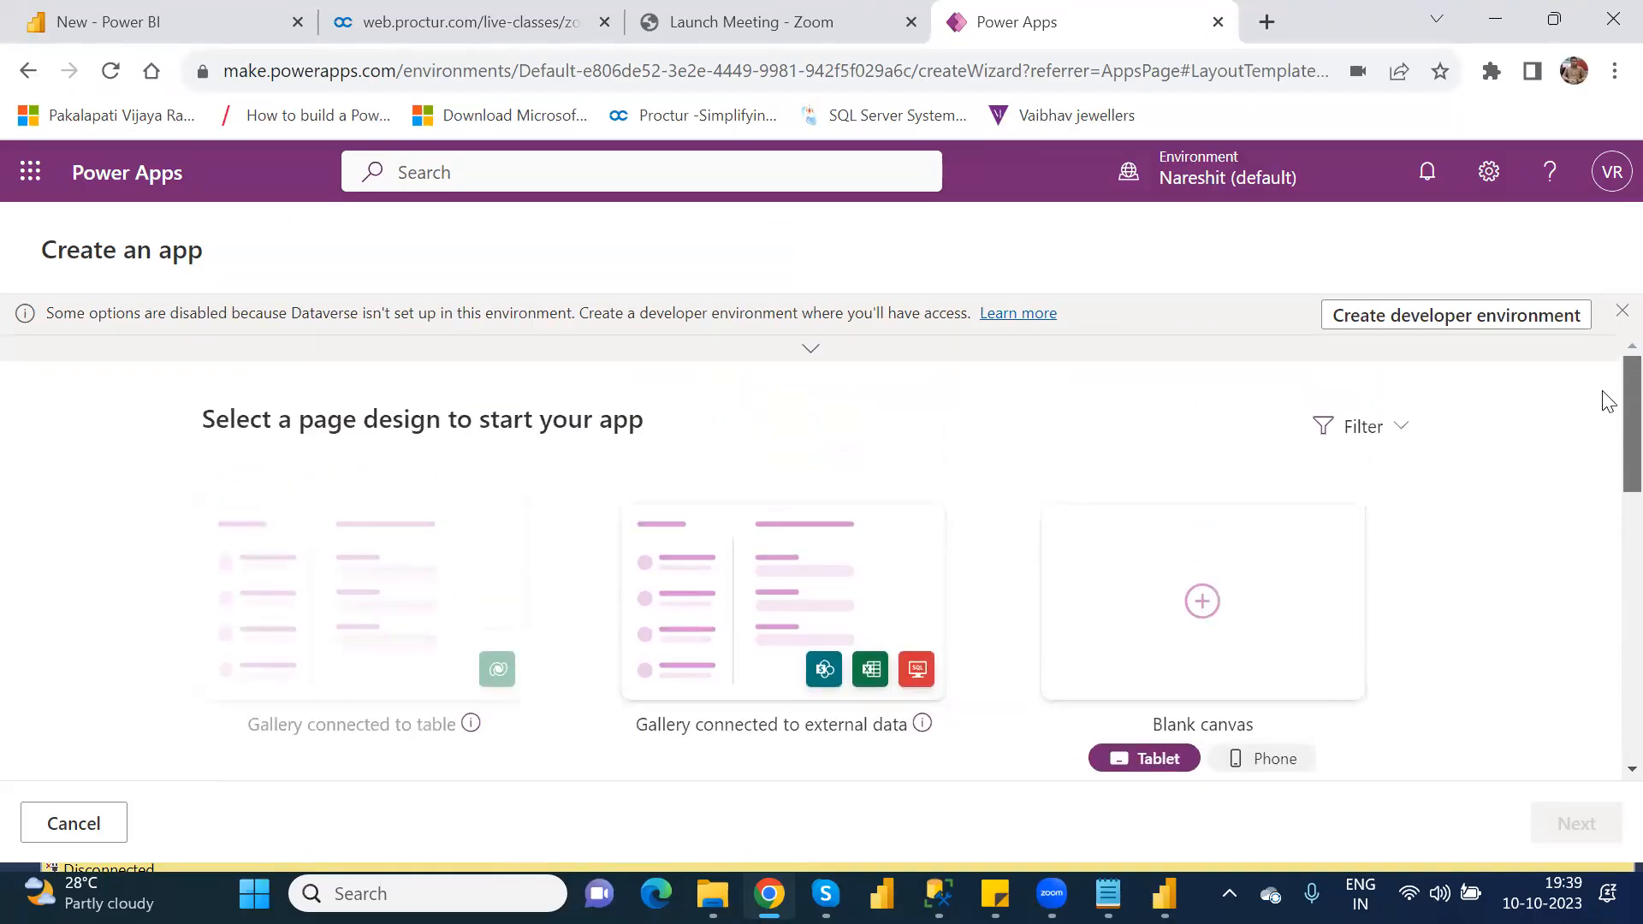
Step: Open the page designs in a developer environment, browse through to Dashboard, and cancel the app creation
left_click(1467, 315)
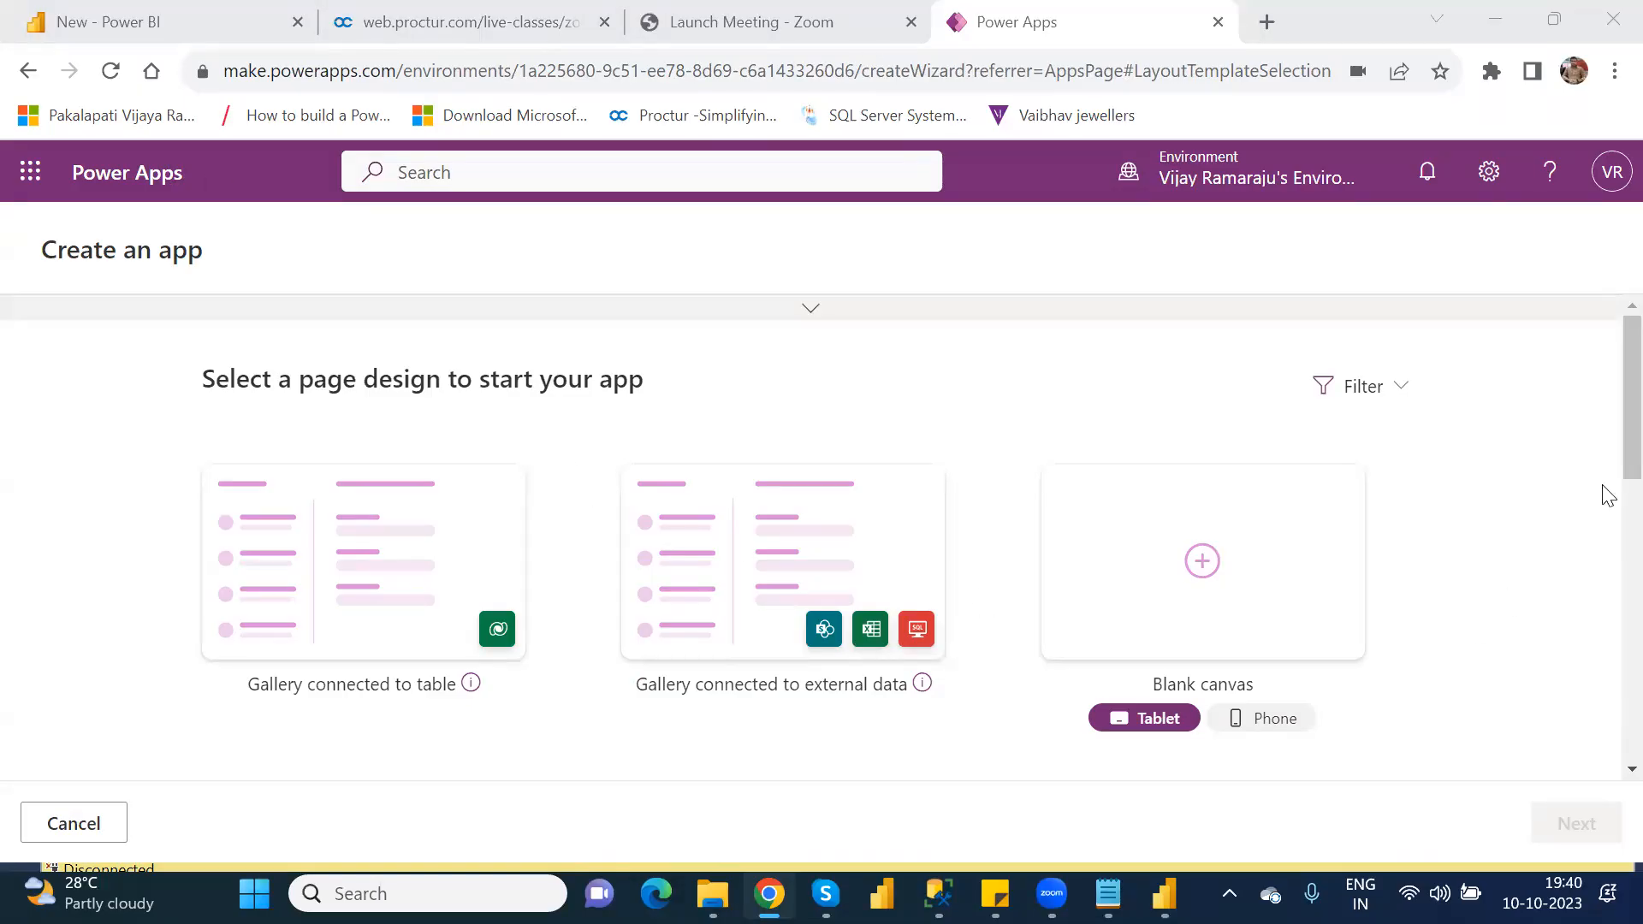
scroll(1607, 568, "down", 9)
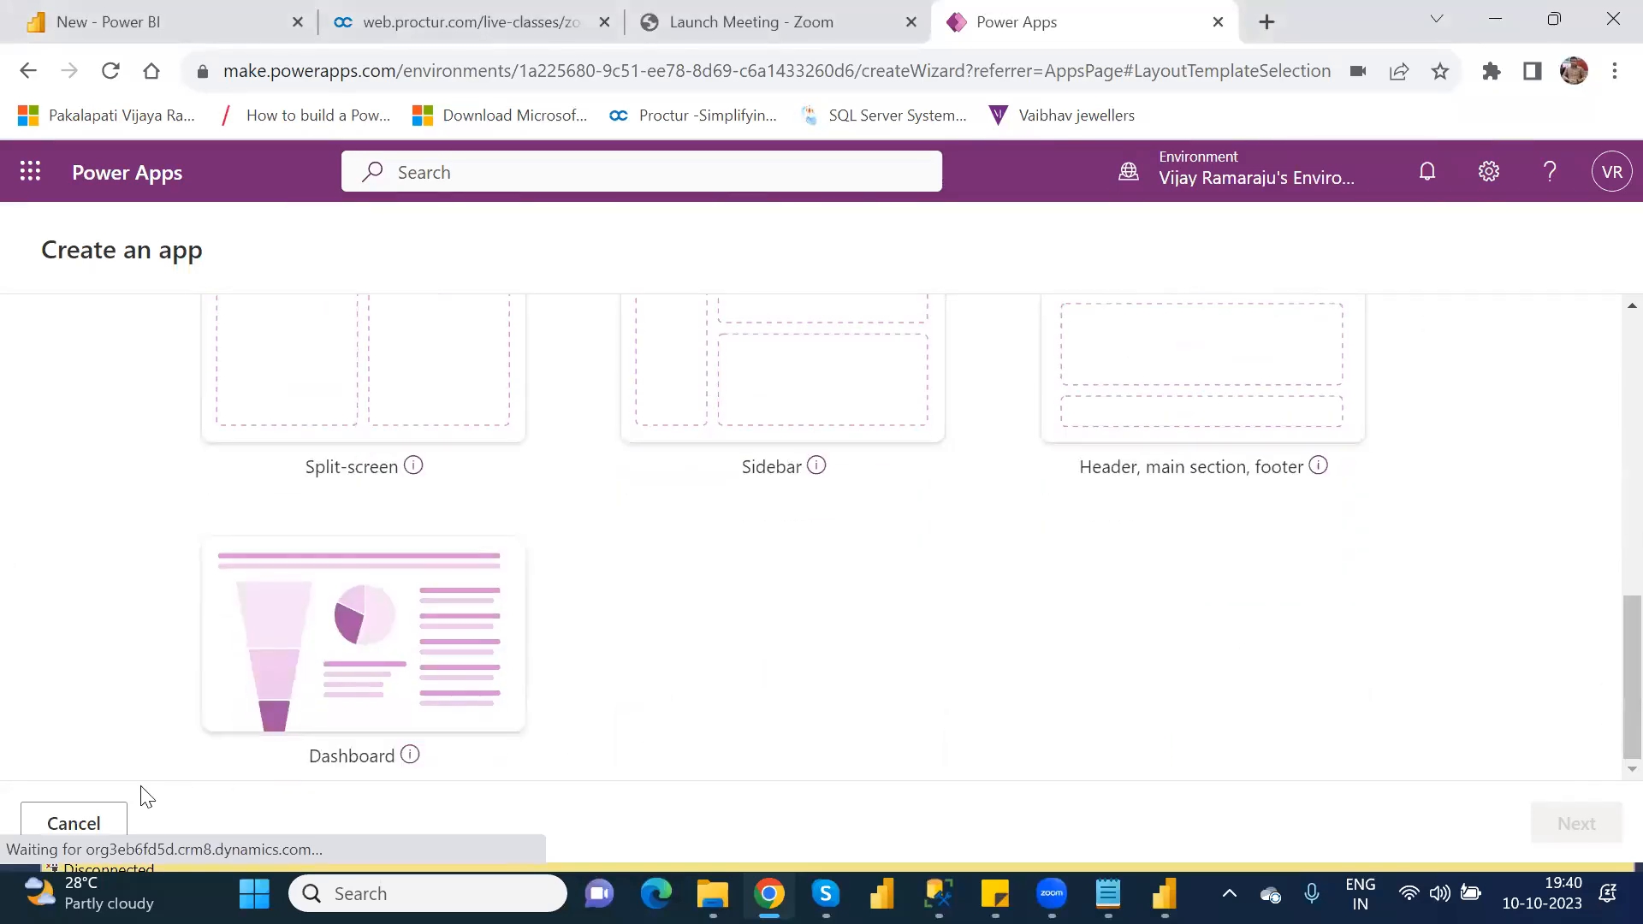
left_click(90, 827)
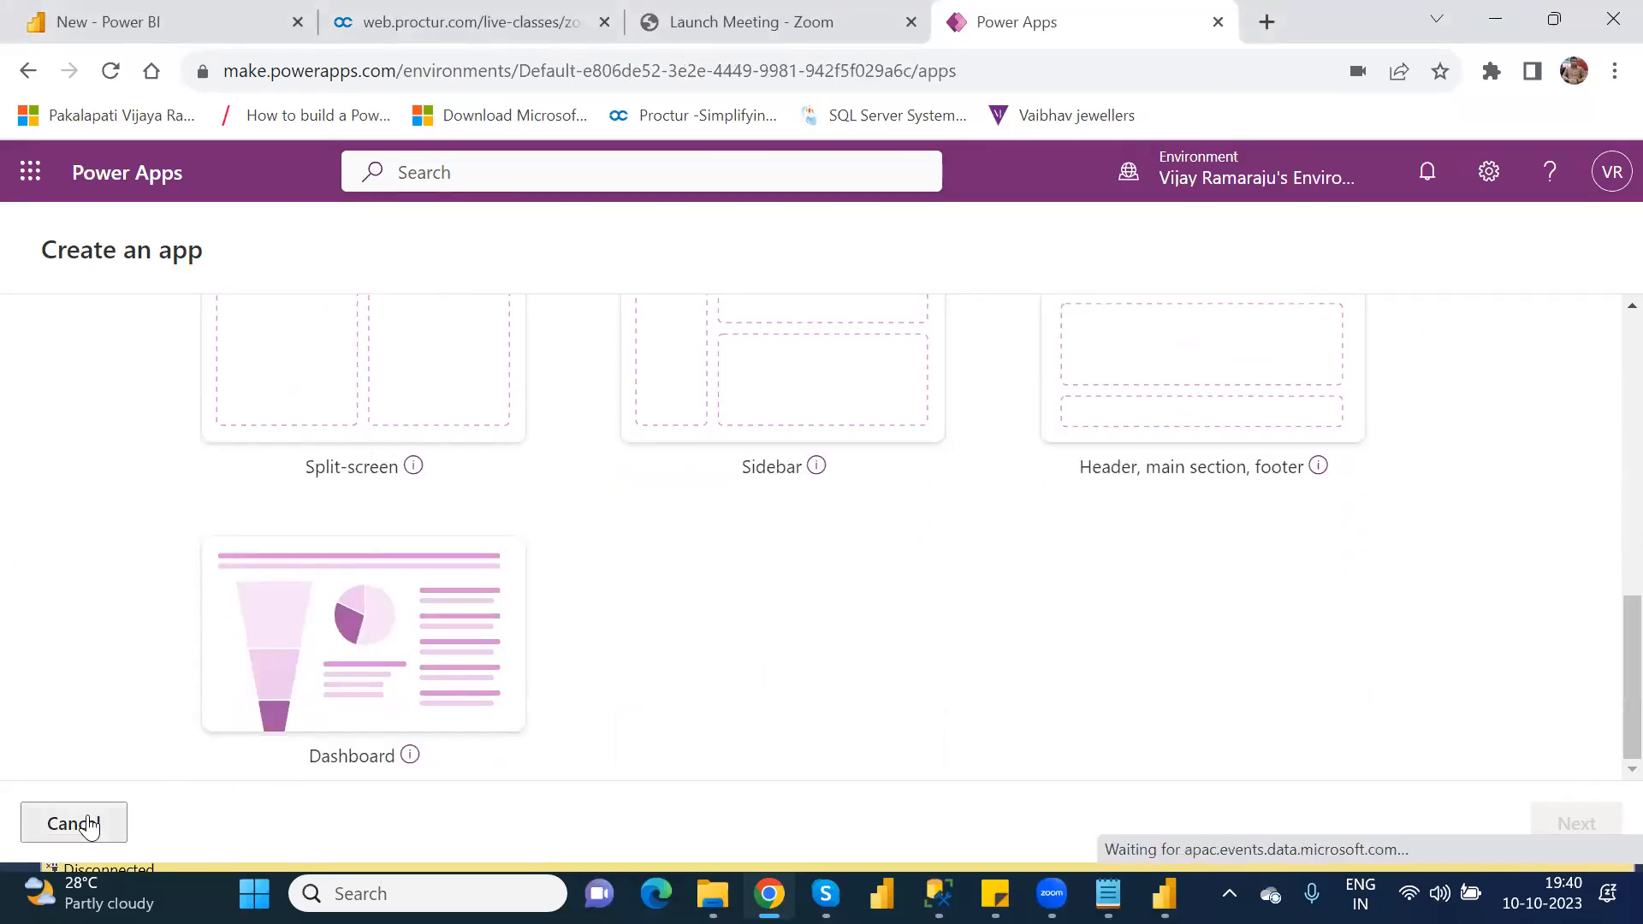
Step: Open Solutions in the default environment, view the new database currency, language and sample app options, and close them without creating a database
left_click(102, 606)
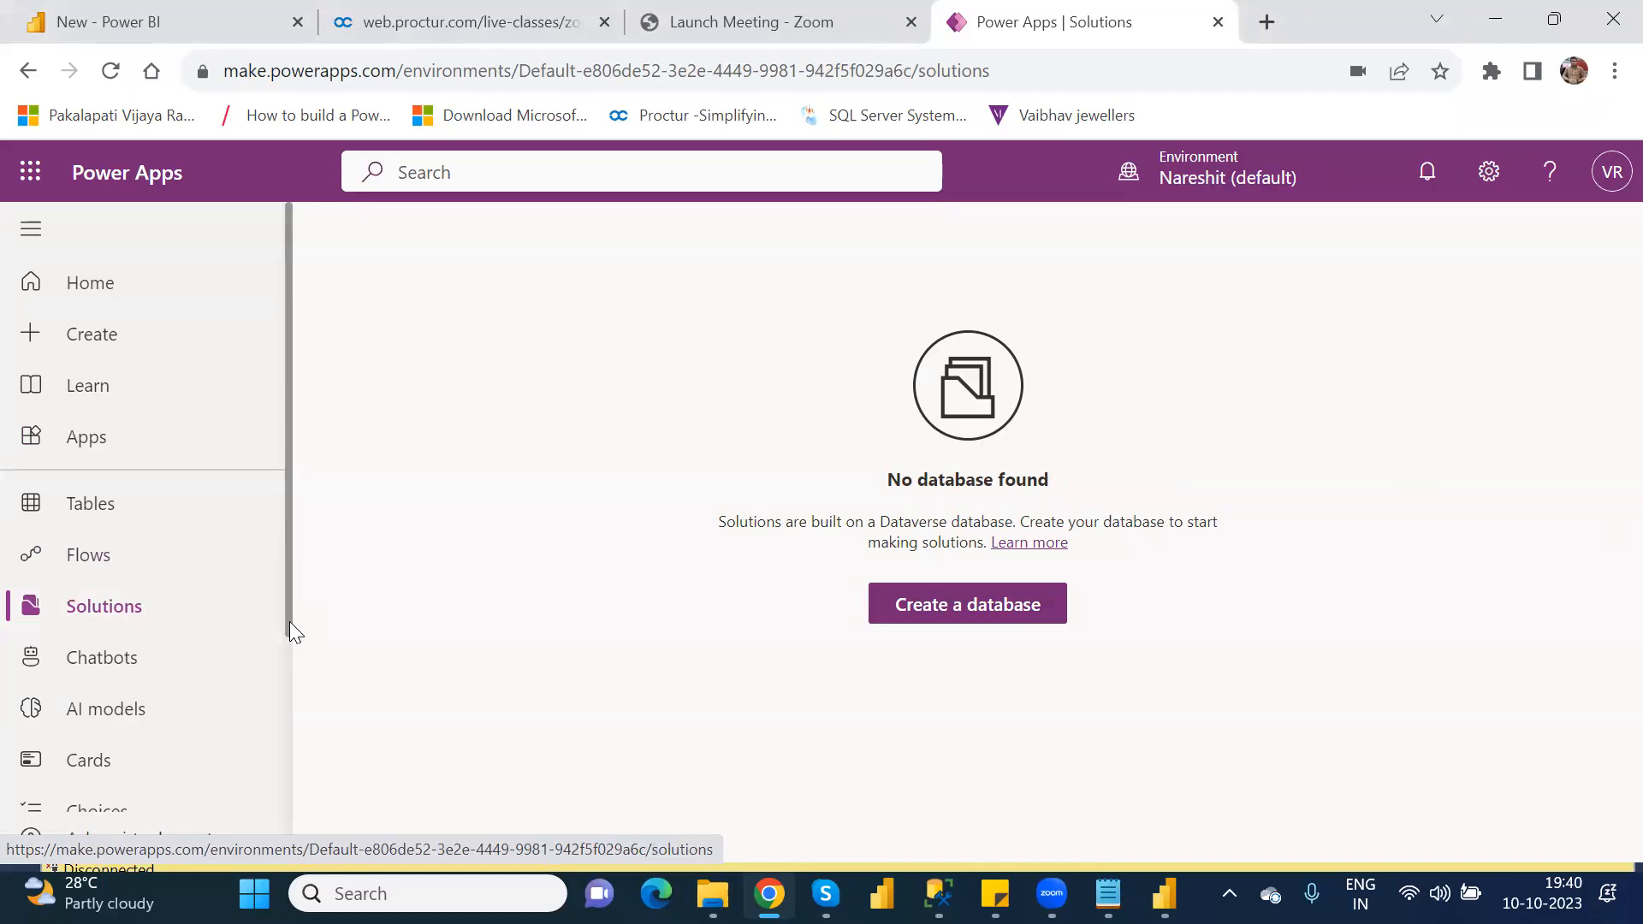
left_click(935, 613)
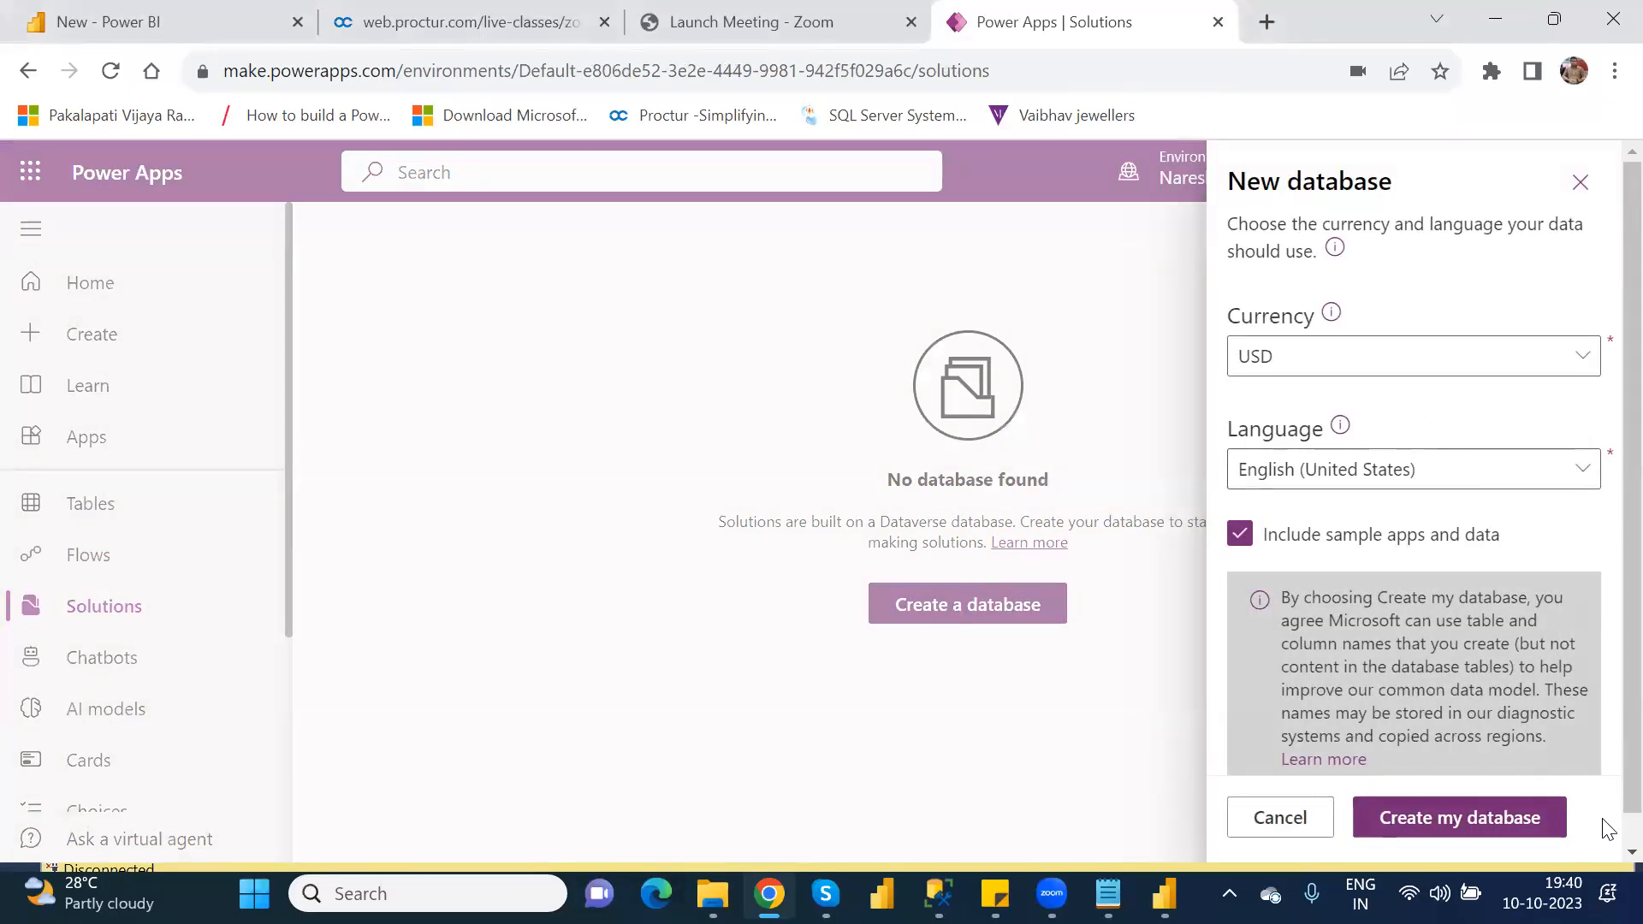
scroll(1605, 832, "down", 2)
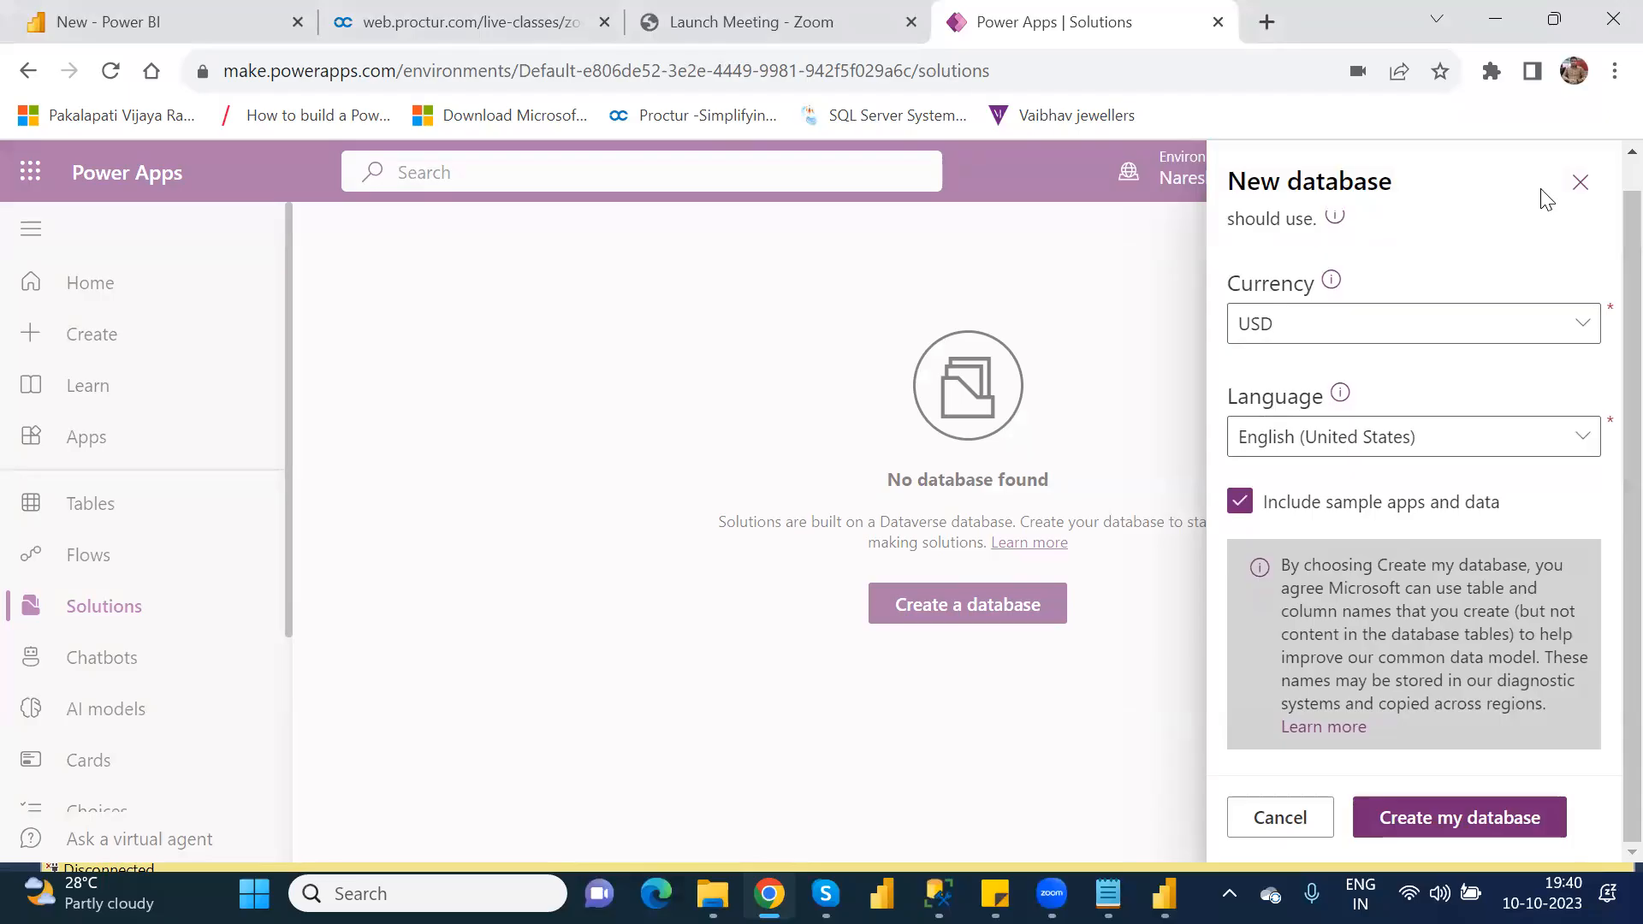
left_click(1577, 184)
Step: Switch the environment to NareshIT_B1 and dismiss the notice about publishers on the Solutions page
left_click(1240, 165)
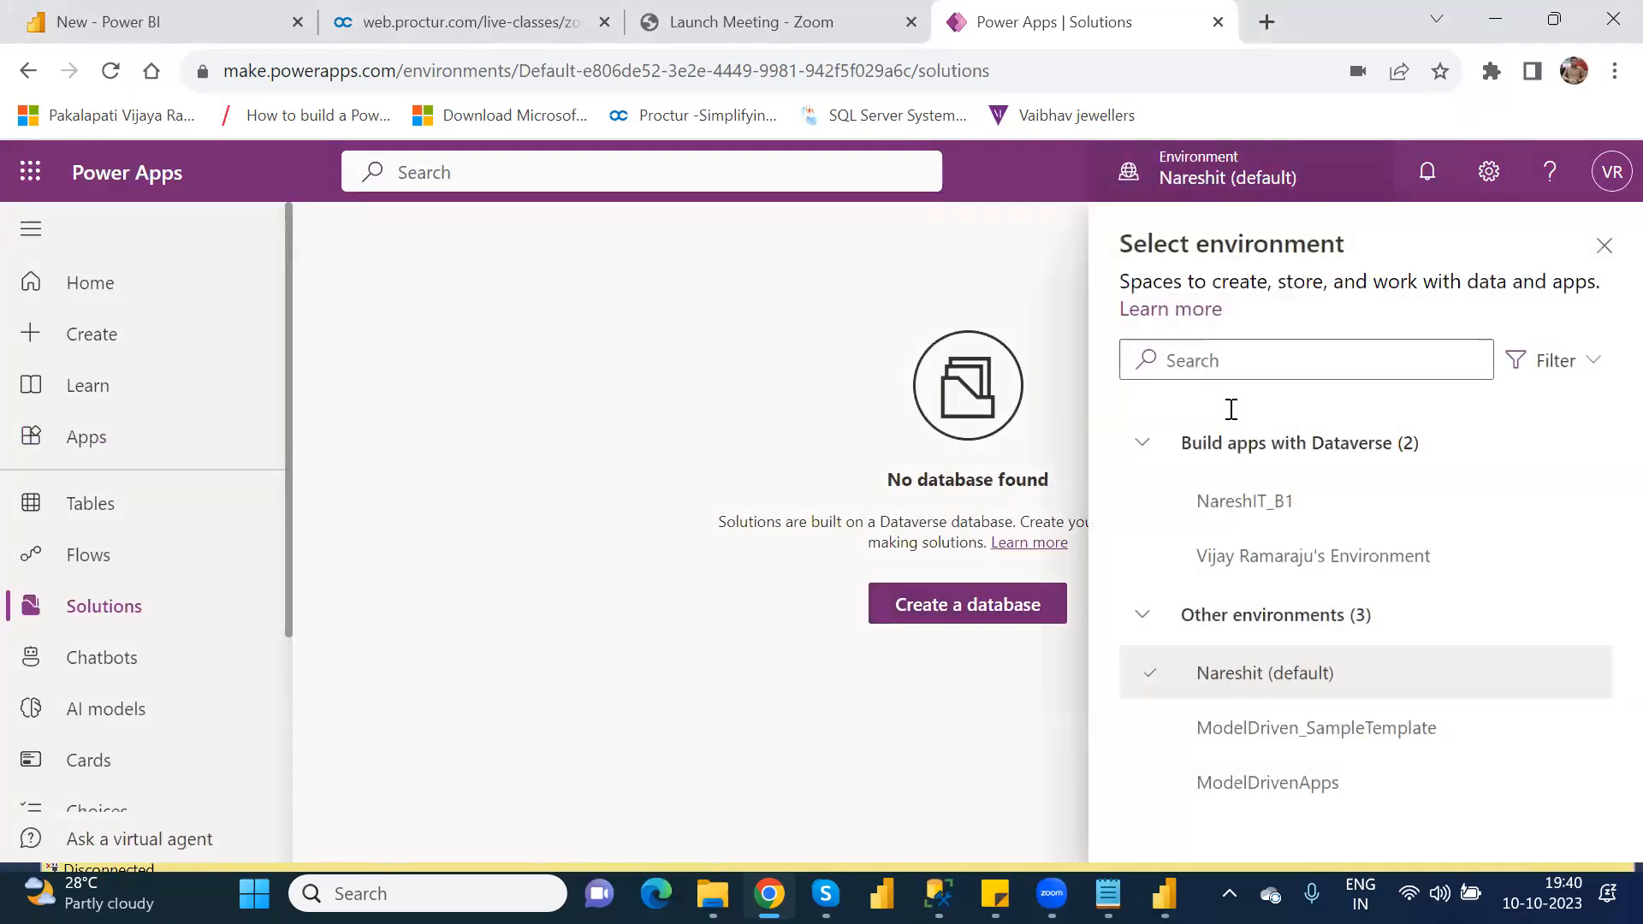
left_click(1233, 518)
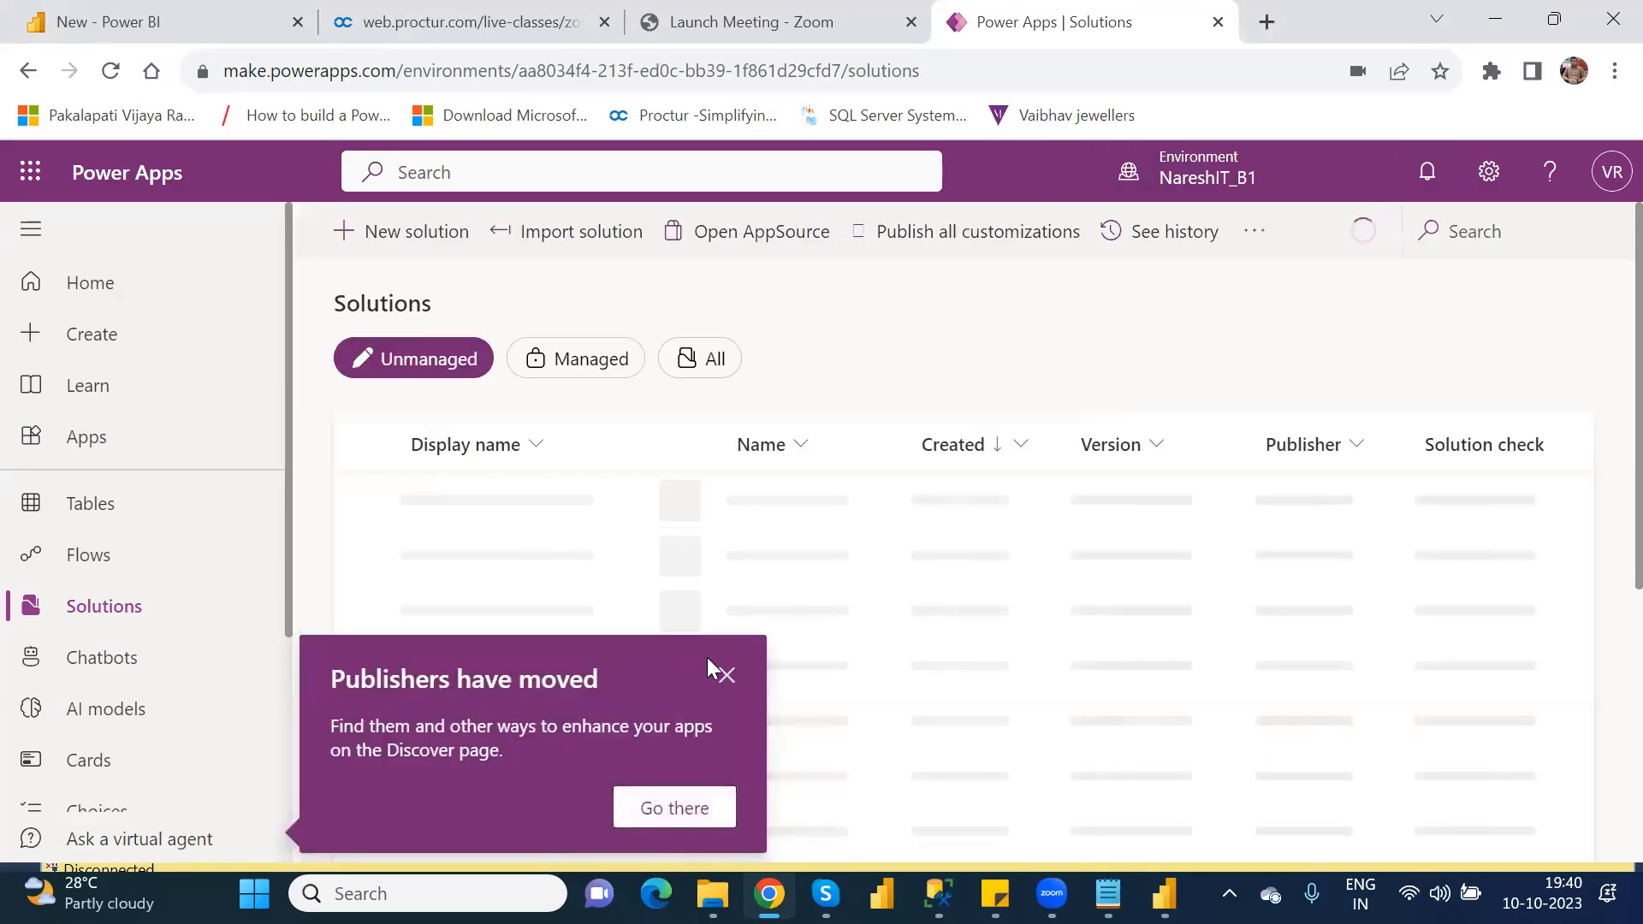
left_click(729, 680)
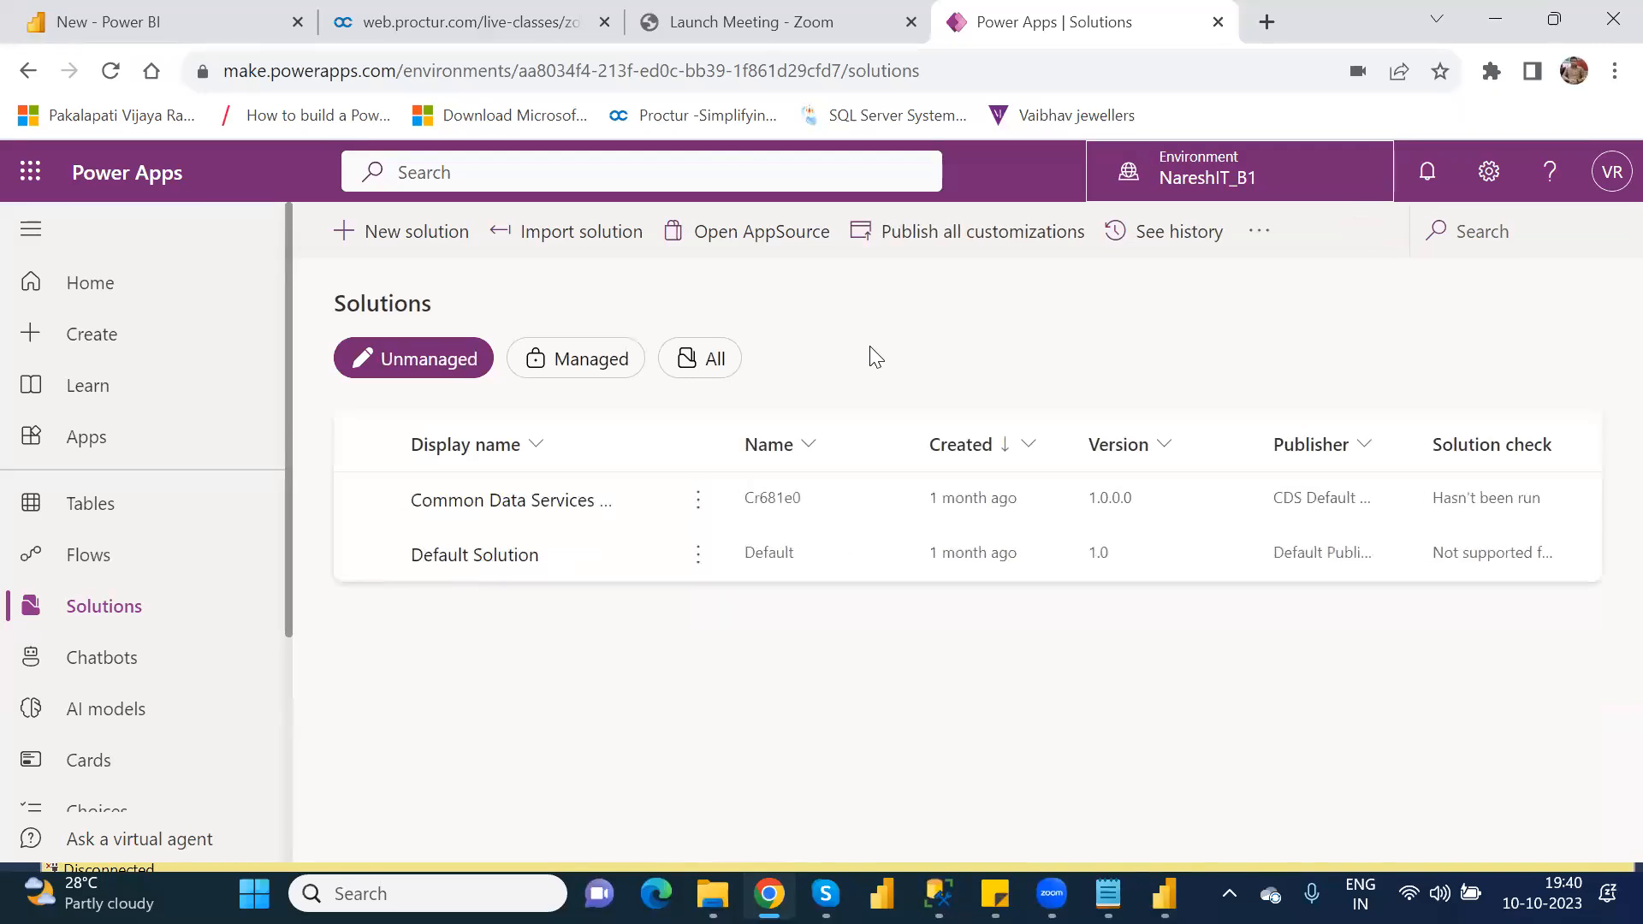
Step: View the new solution form without creating one, look over the objects in Default Solution, and return to the solutions list
left_click(407, 244)
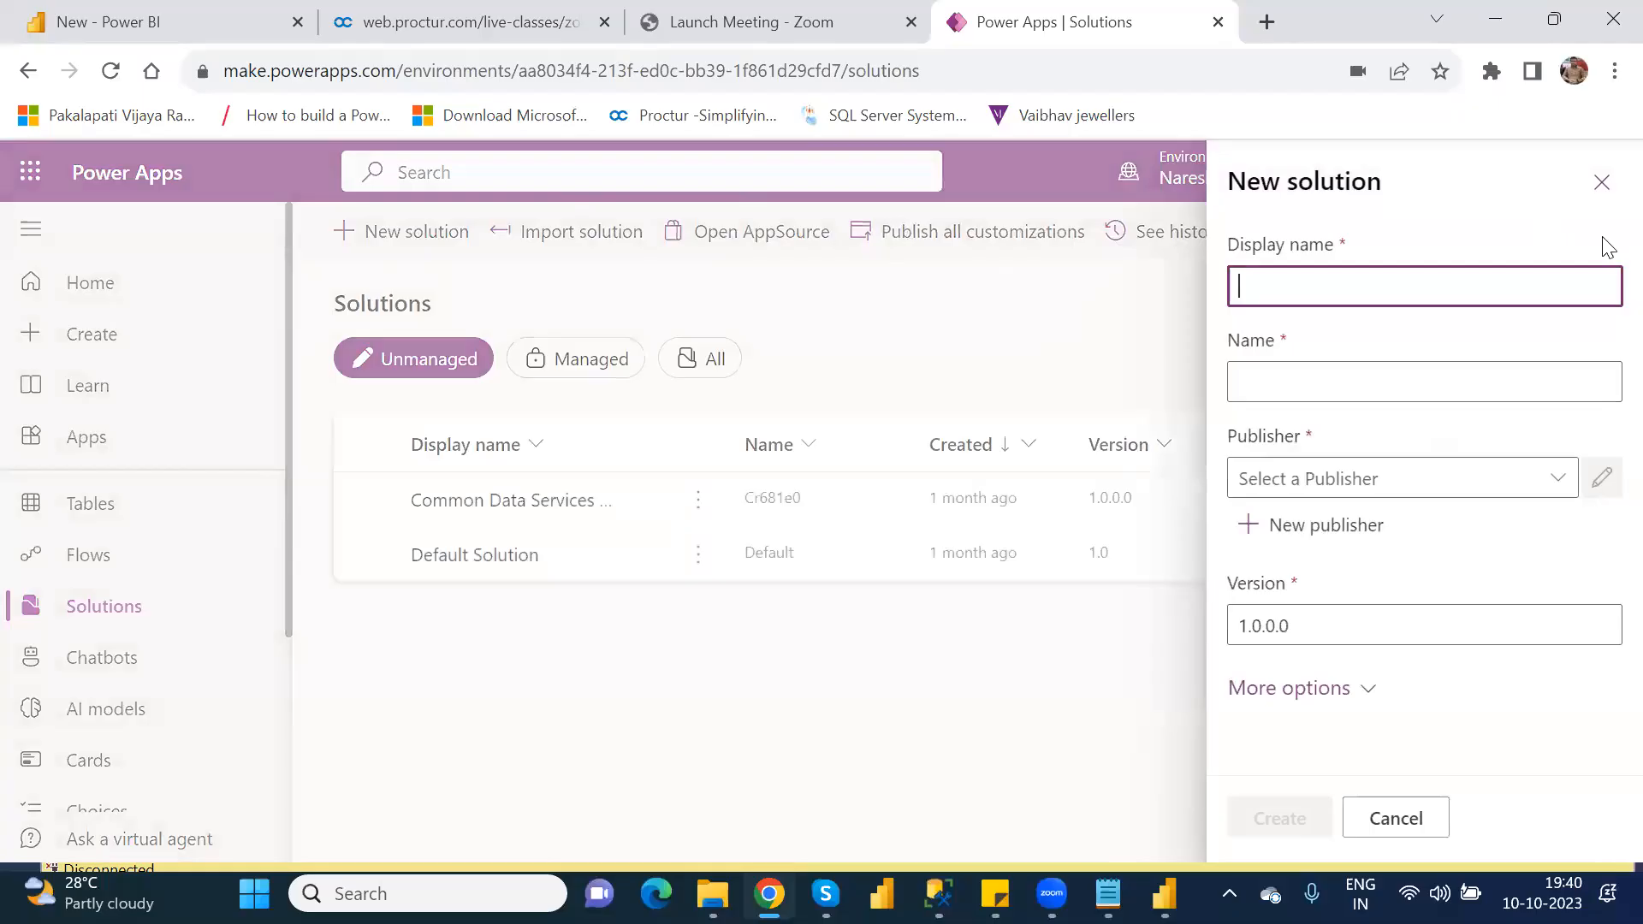
left_click(1602, 183)
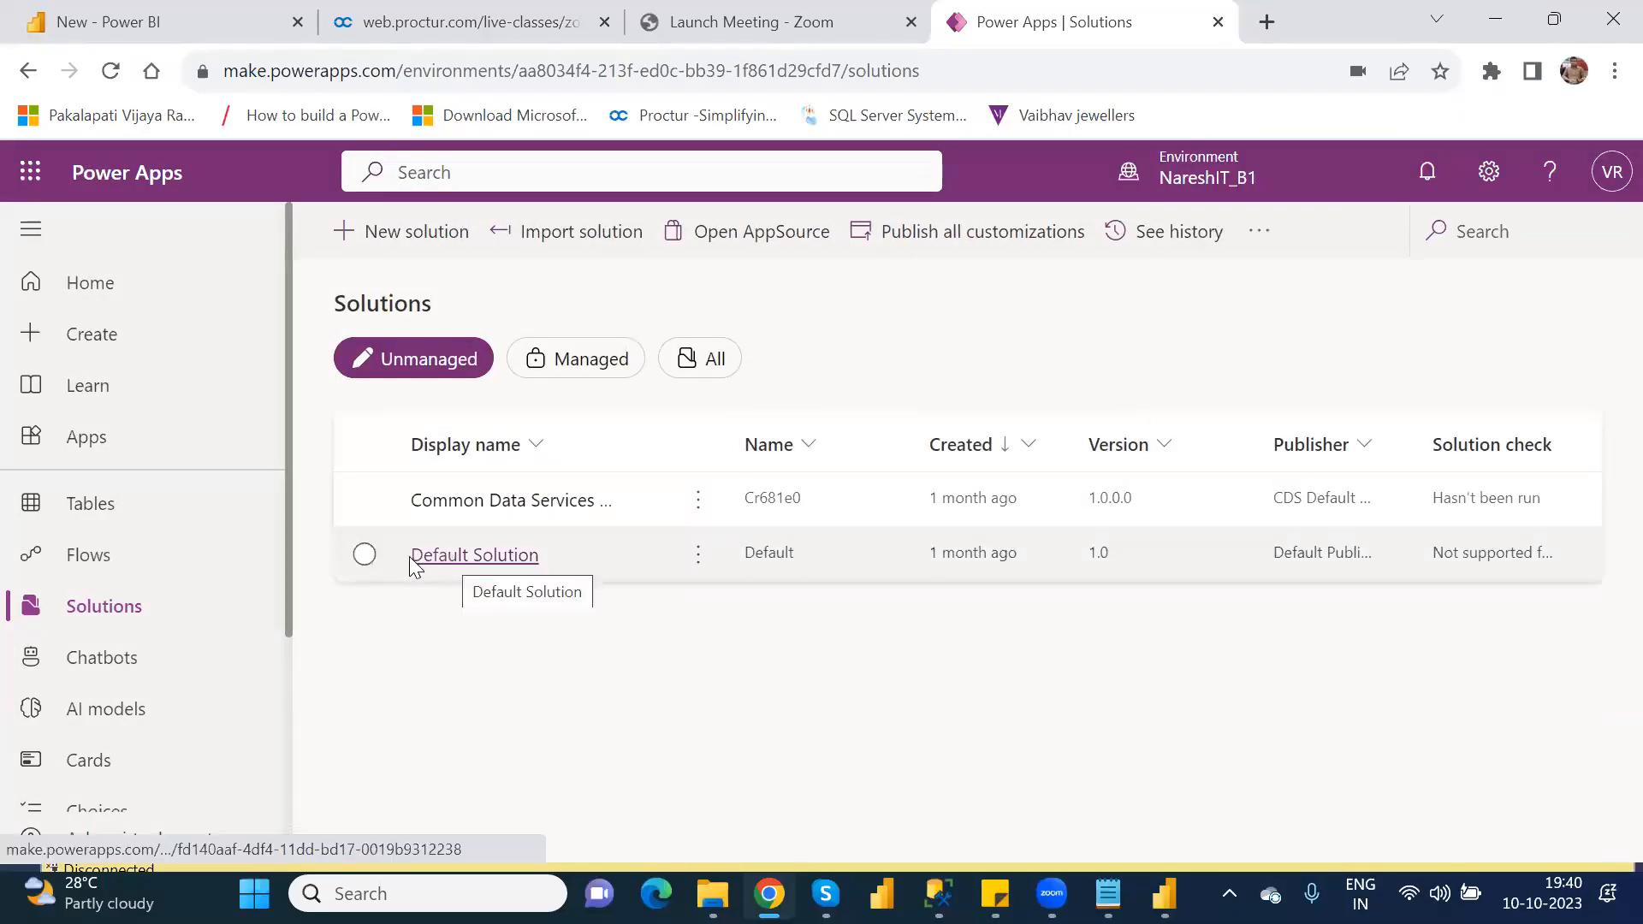
left_click(365, 553)
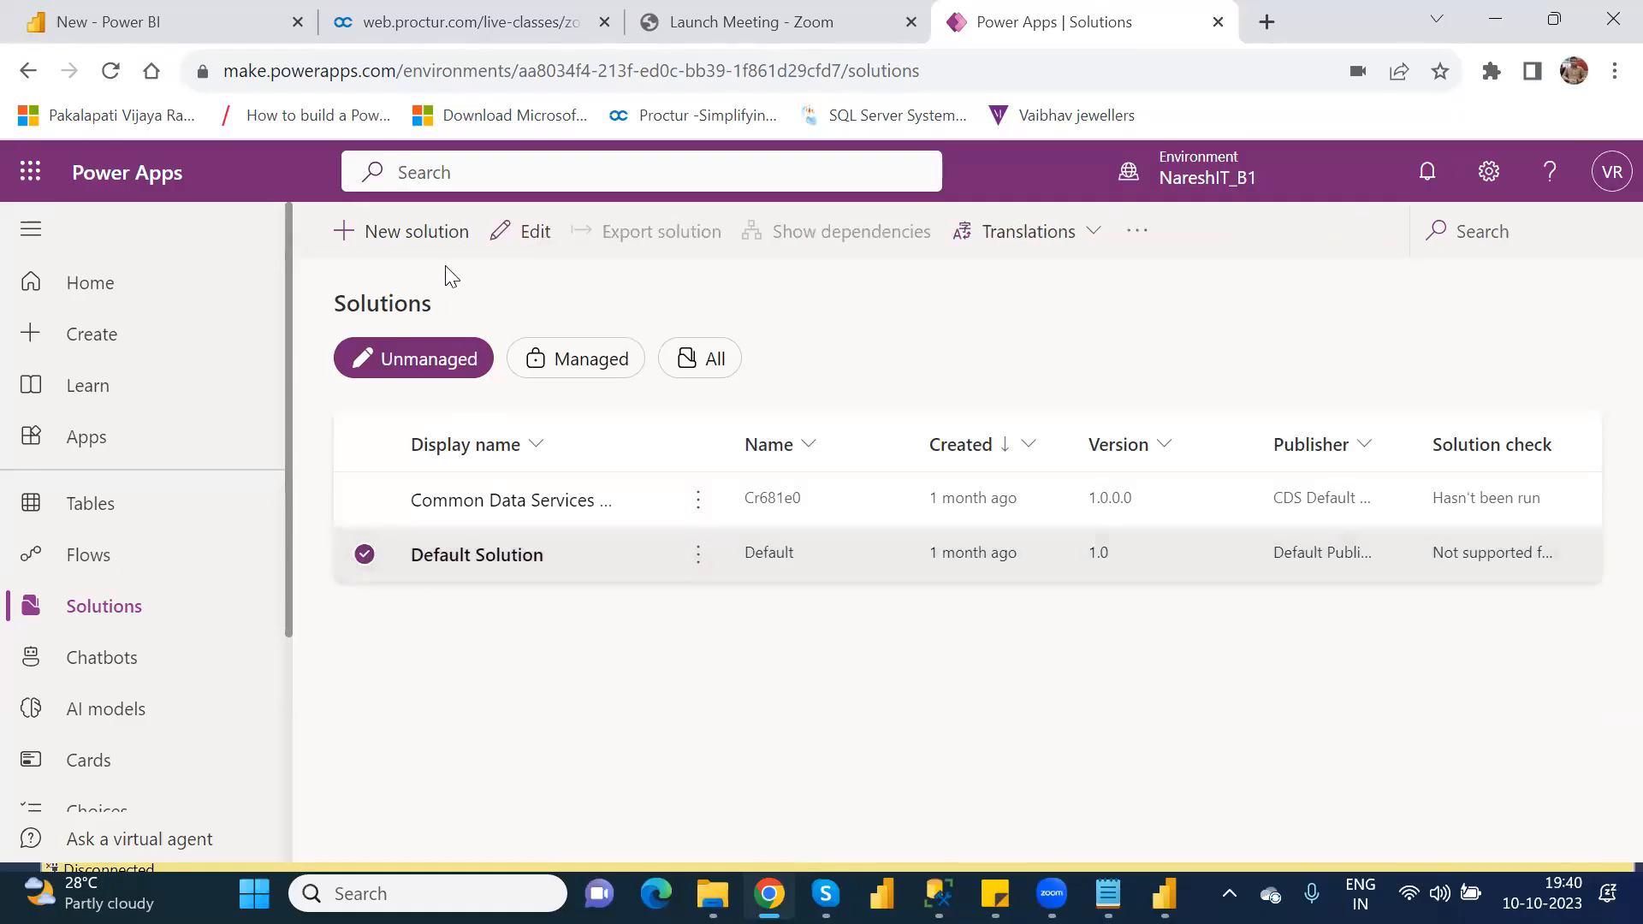
left_click(524, 236)
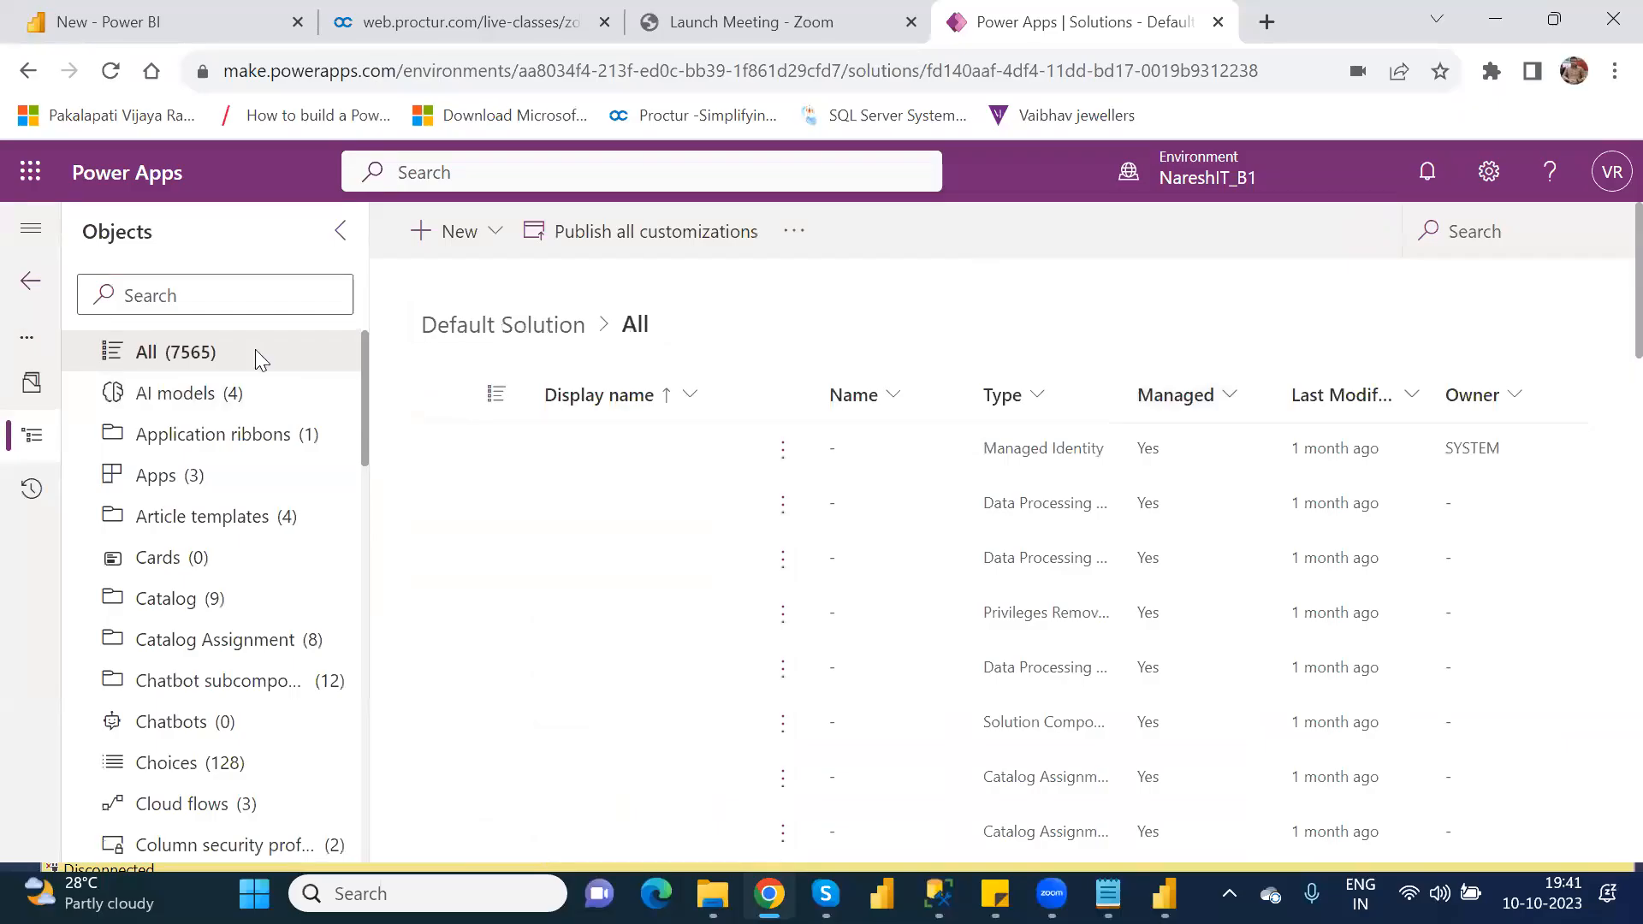
left_click(27, 77)
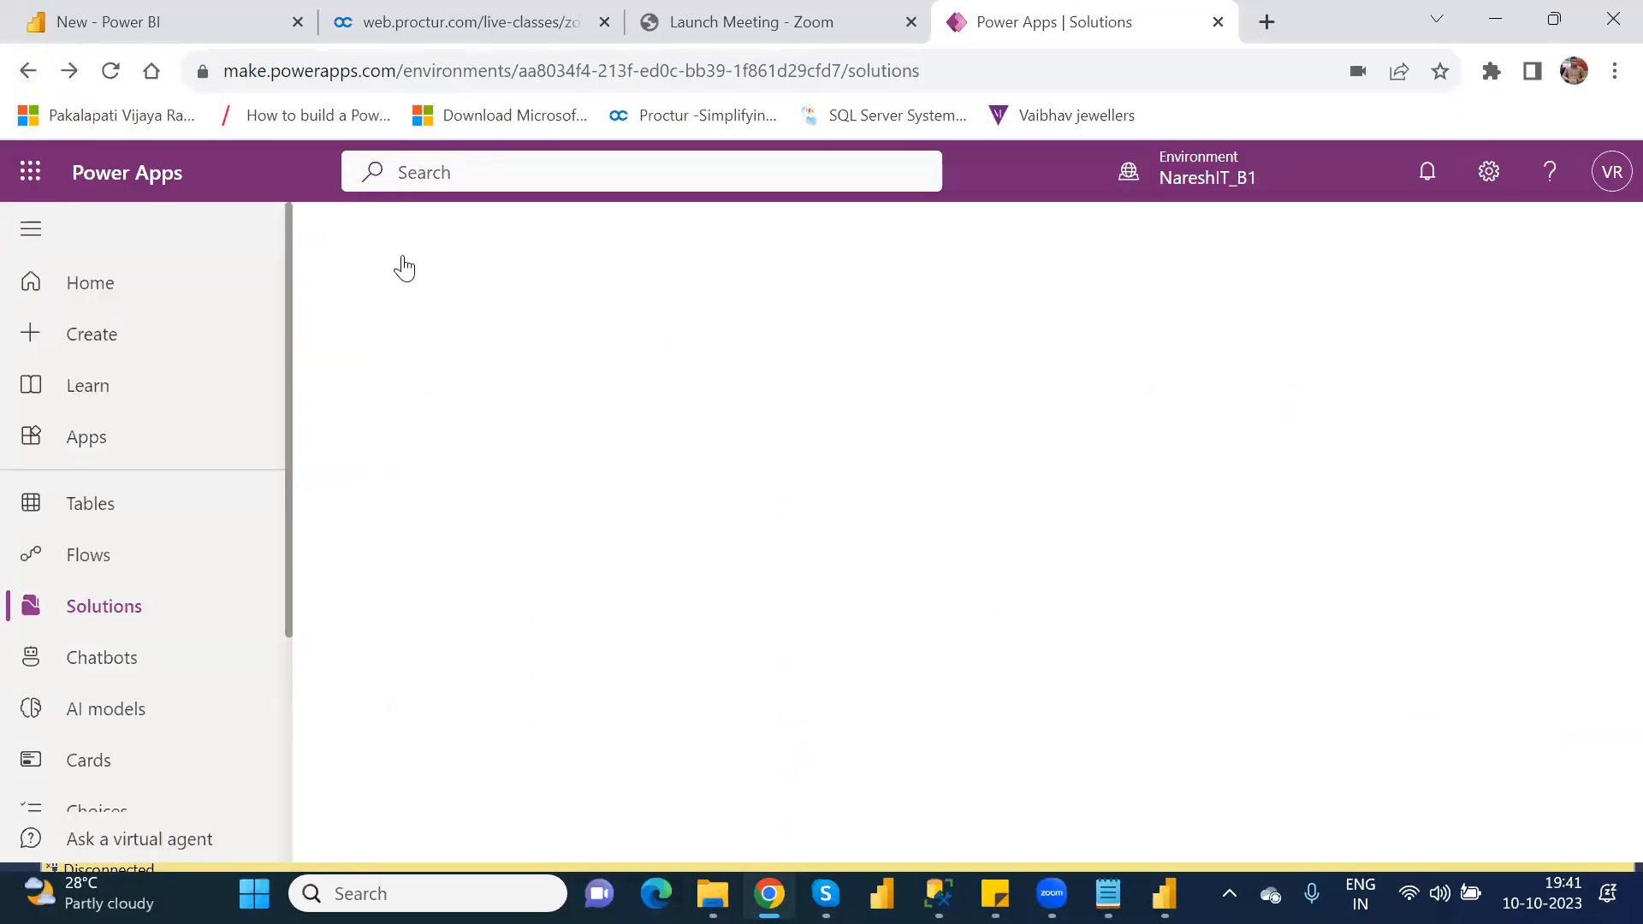
Step: Return to the Apps page in NareshIT_B1 and view the choices for starting a new app
left_click(89, 434)
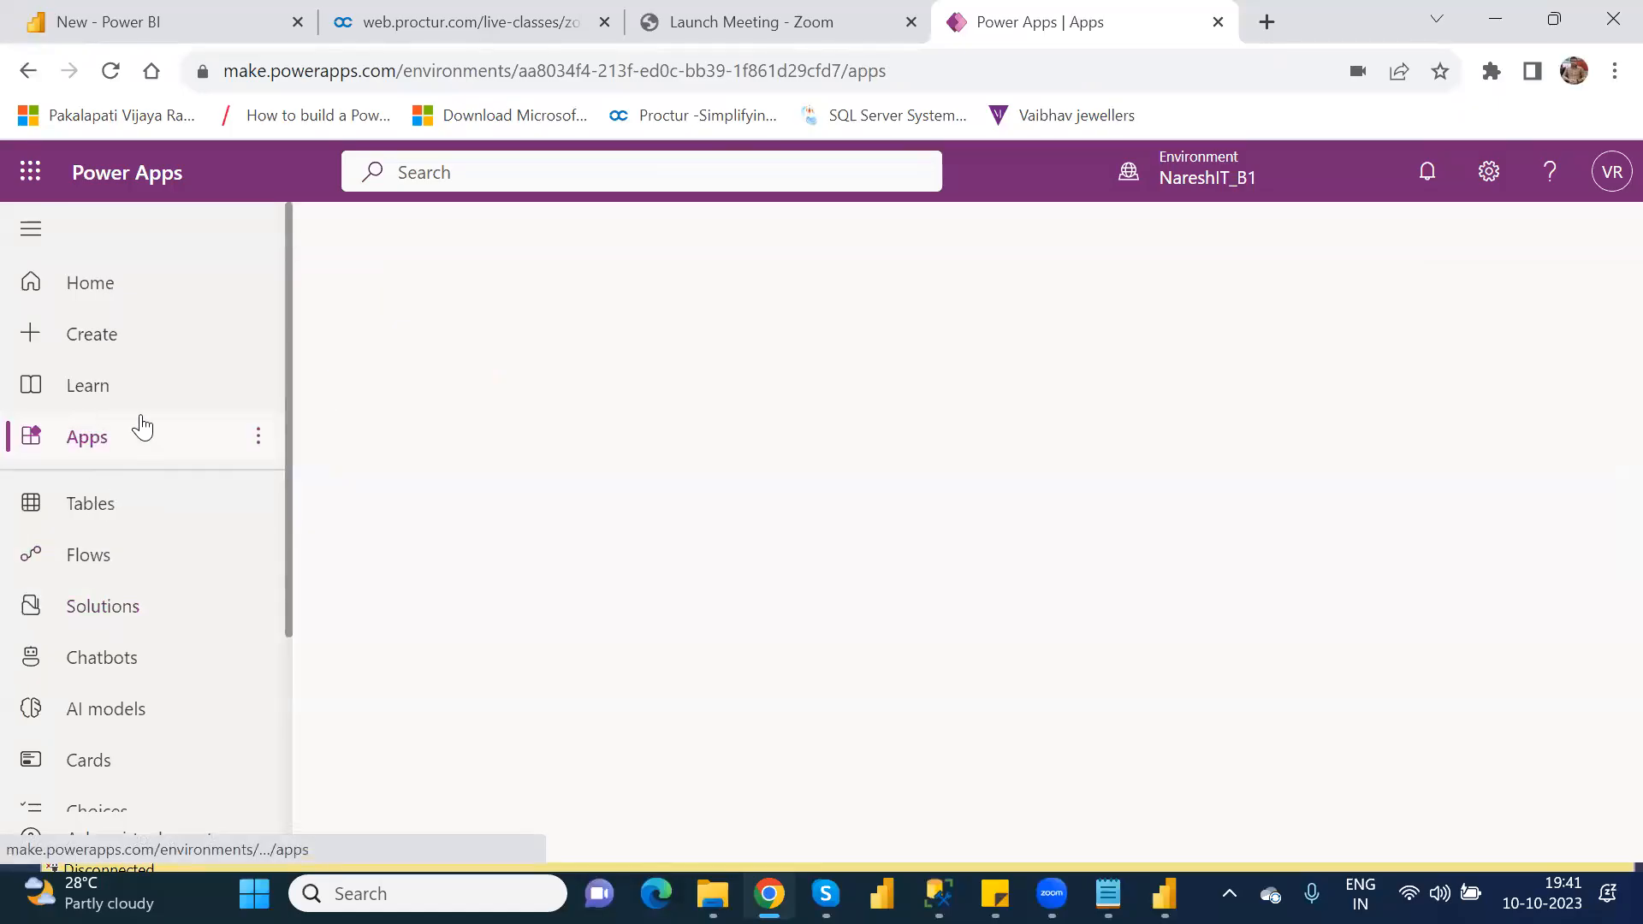
left_click(258, 436)
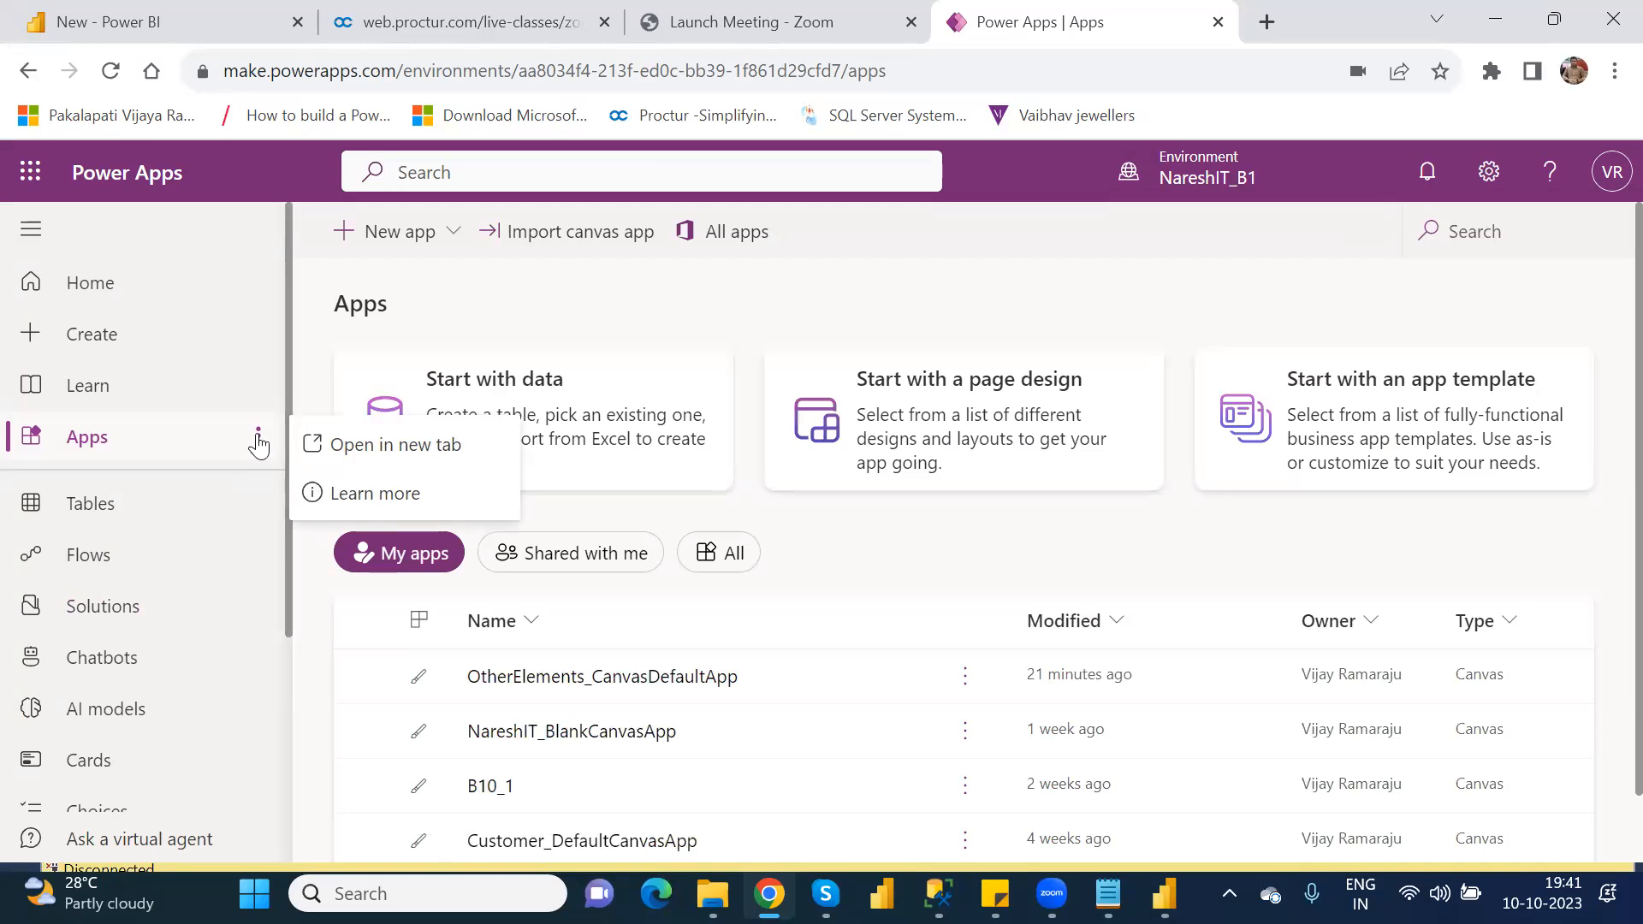
left_click(436, 244)
left_click(437, 244)
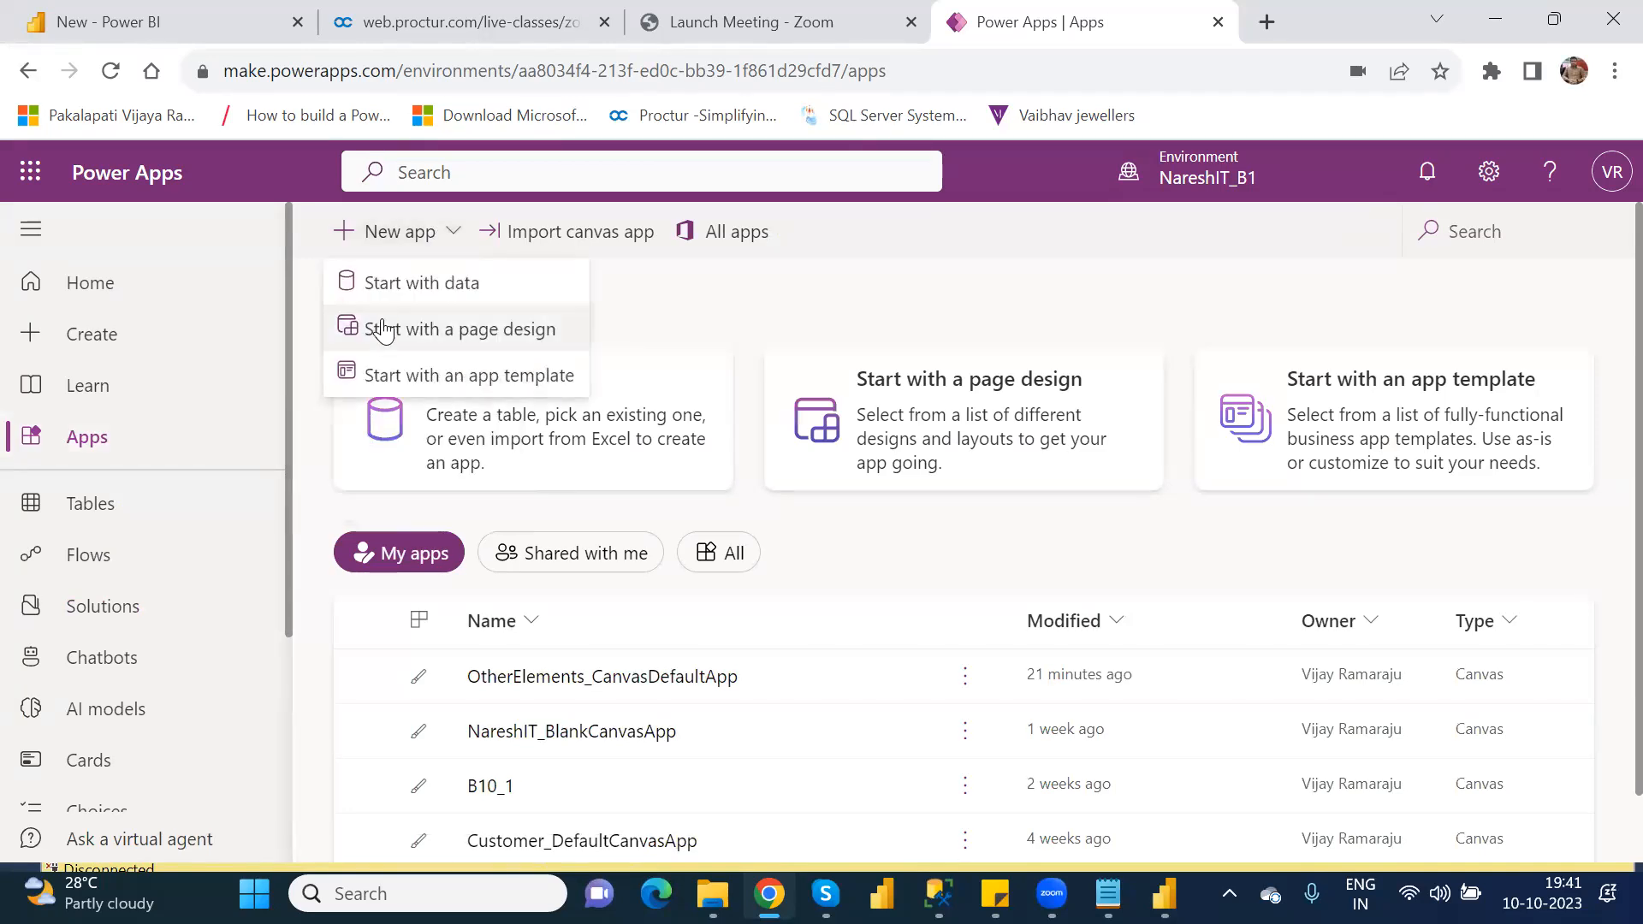
Step: Go back to Solutions and view the actions available for the Common Data Services solution
left_click(144, 611)
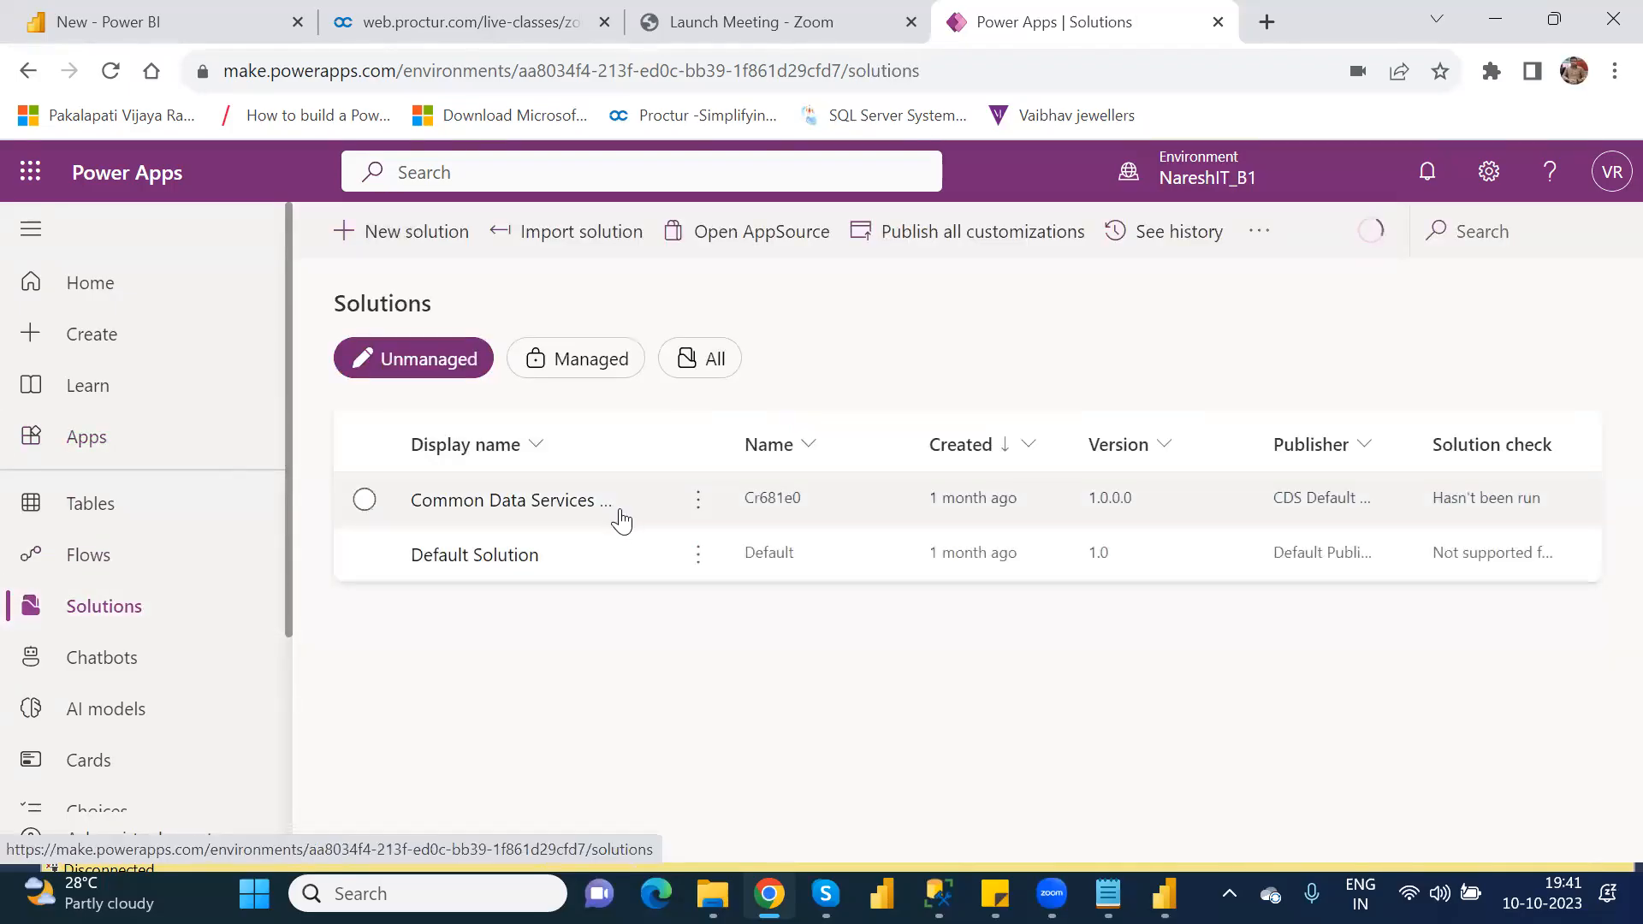
left_click(697, 506)
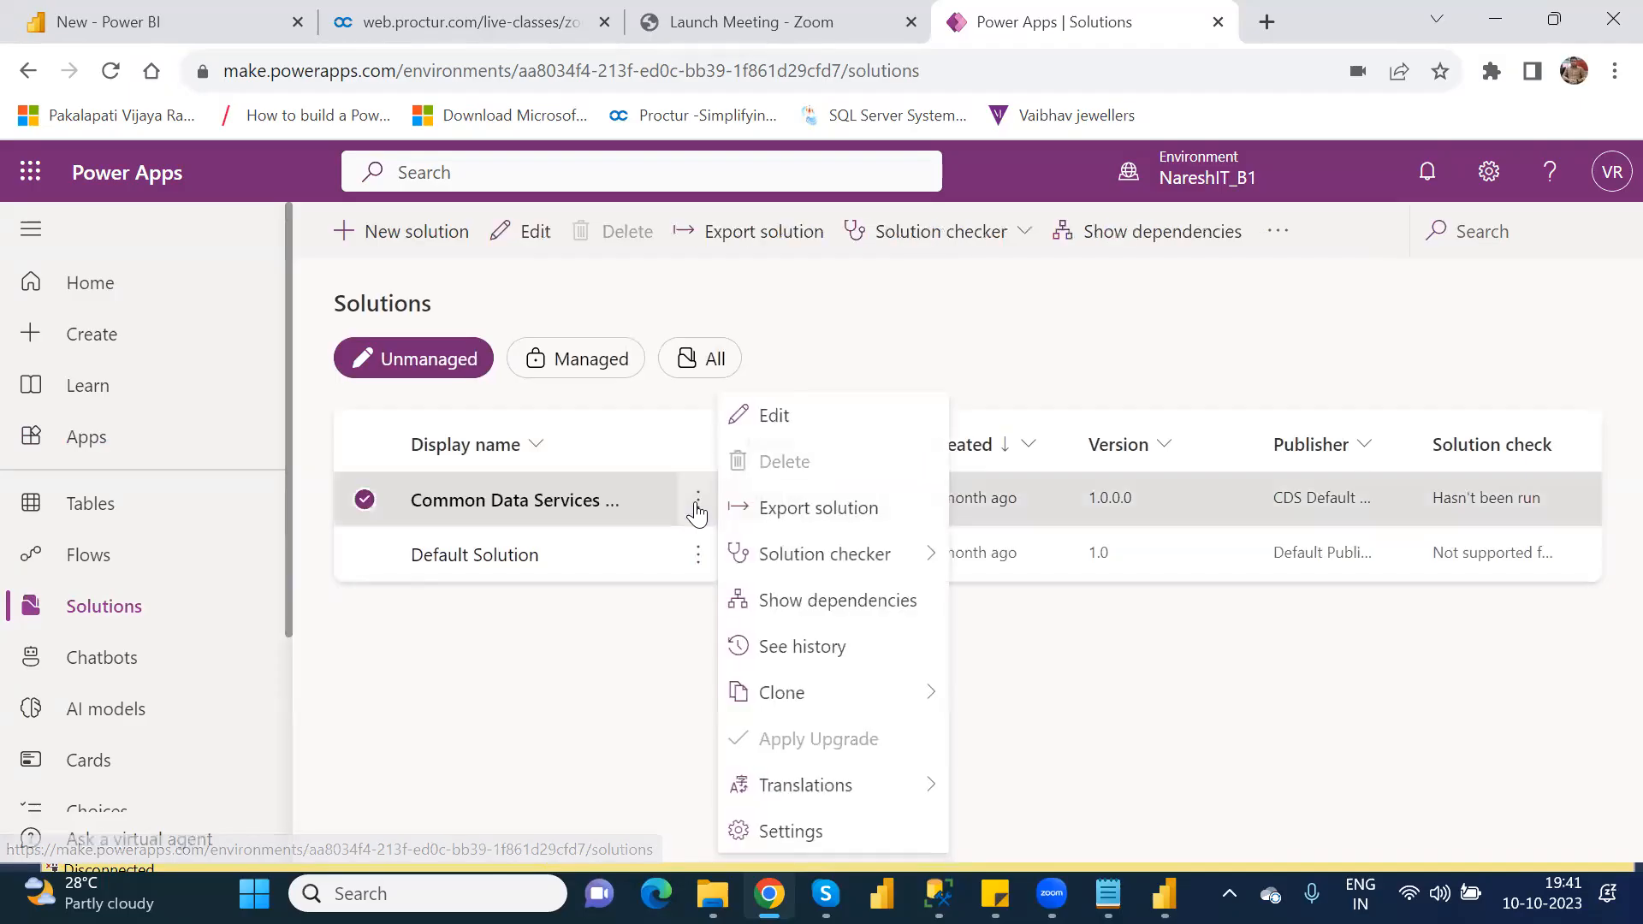
mouse_move(801, 555)
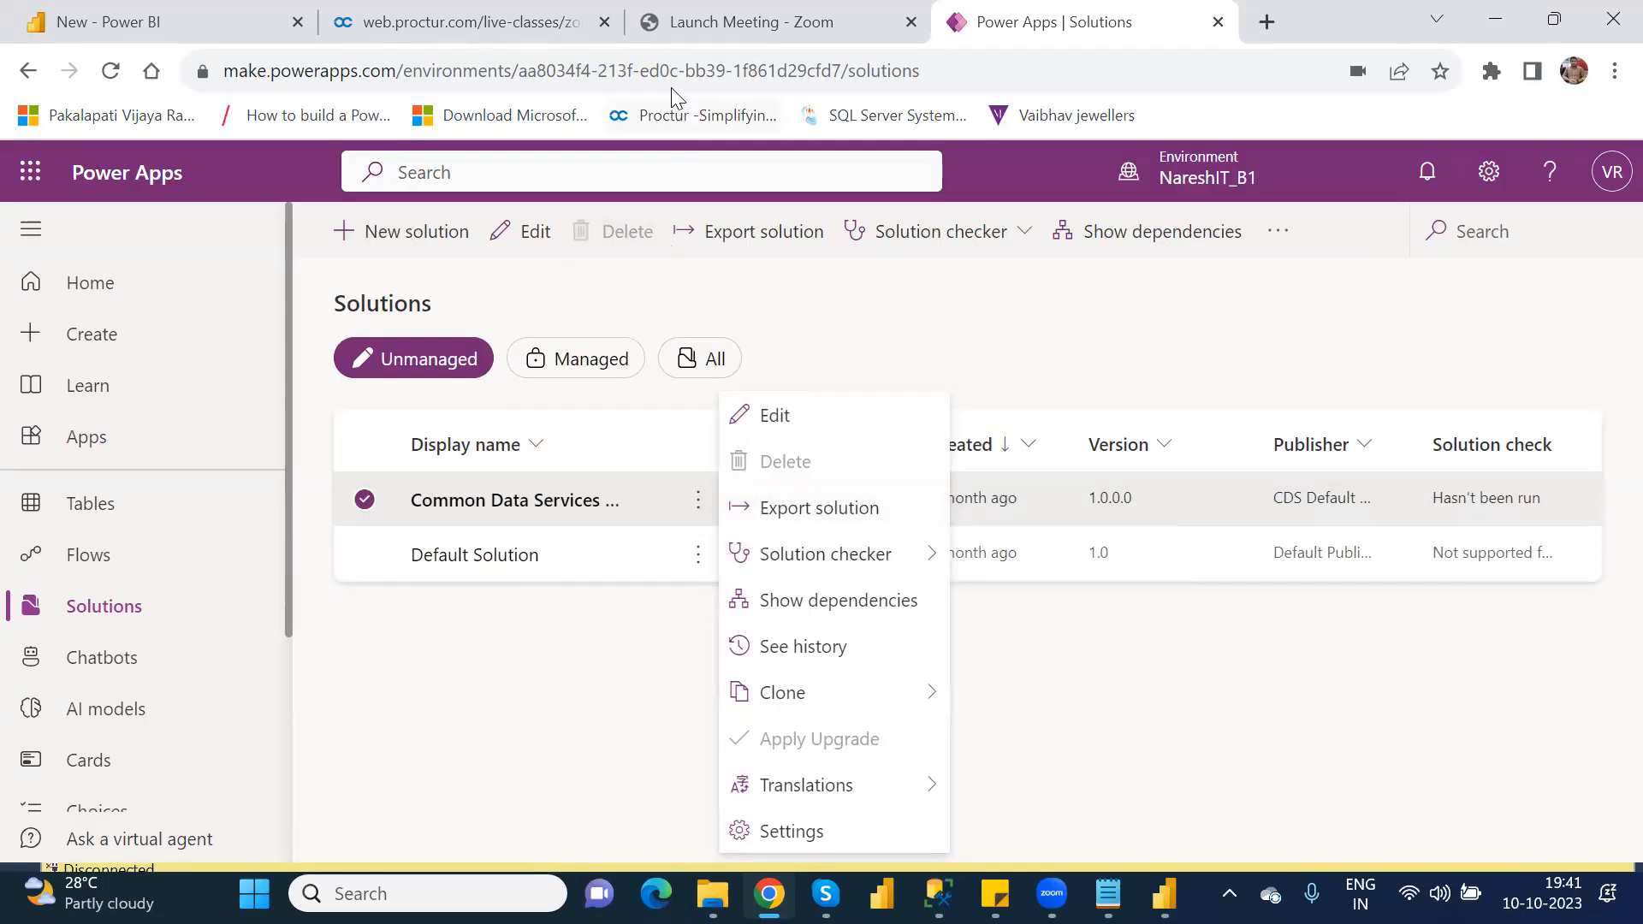
Step: Search for Google in a new browser tab and go to the Google home page from the results
left_click(1268, 27)
type("go")
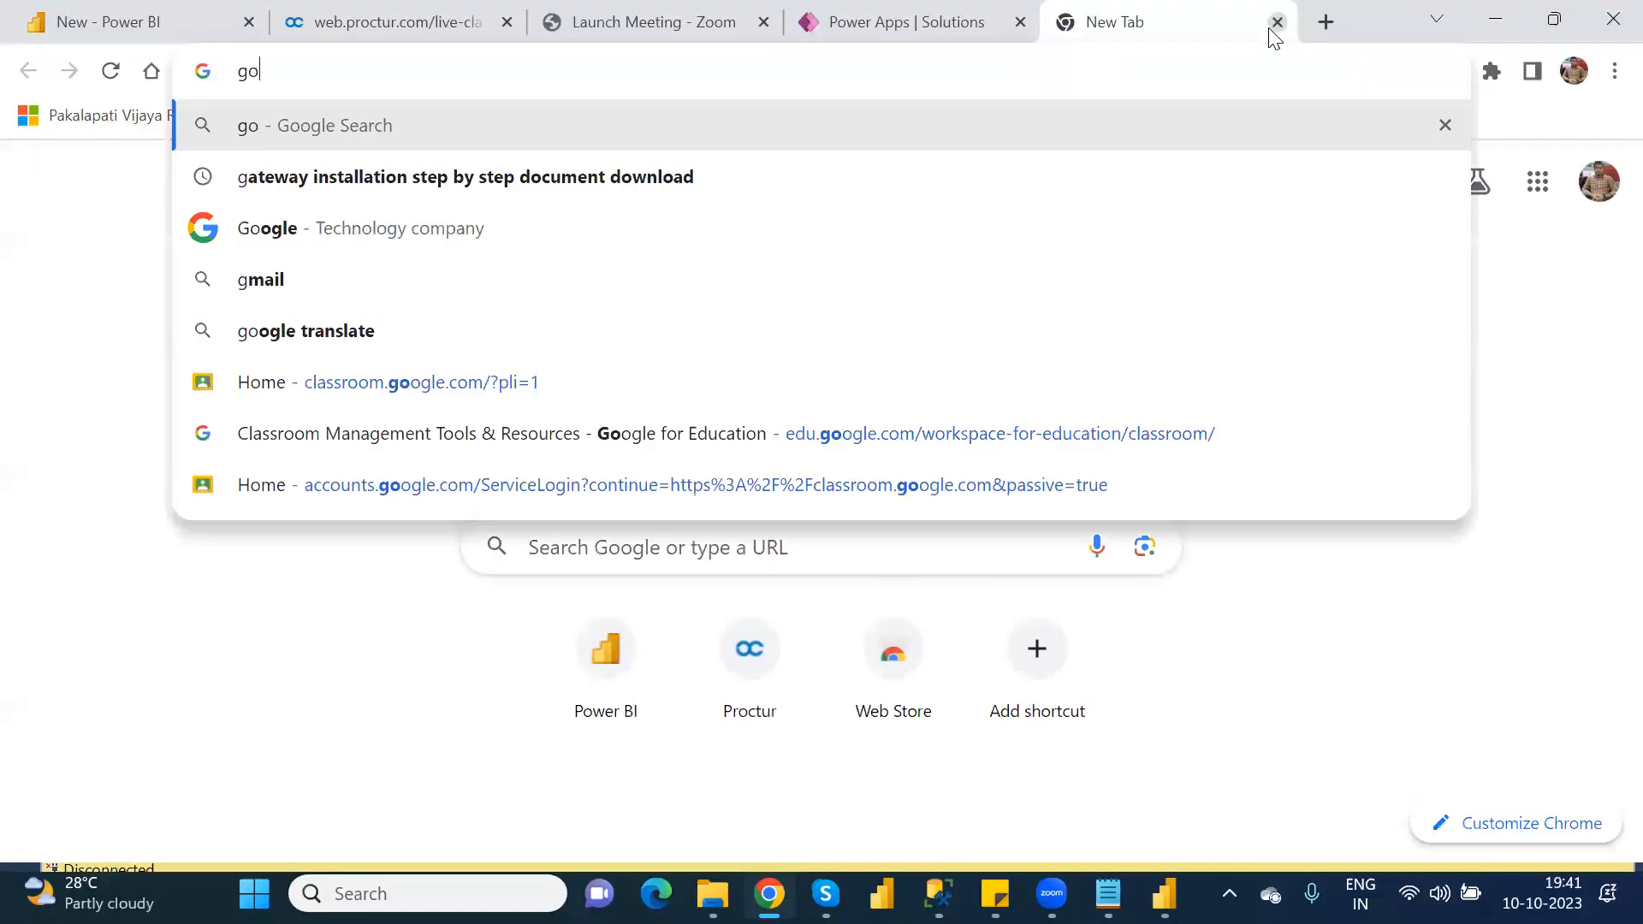
key("Return")
left_click(1039, 67)
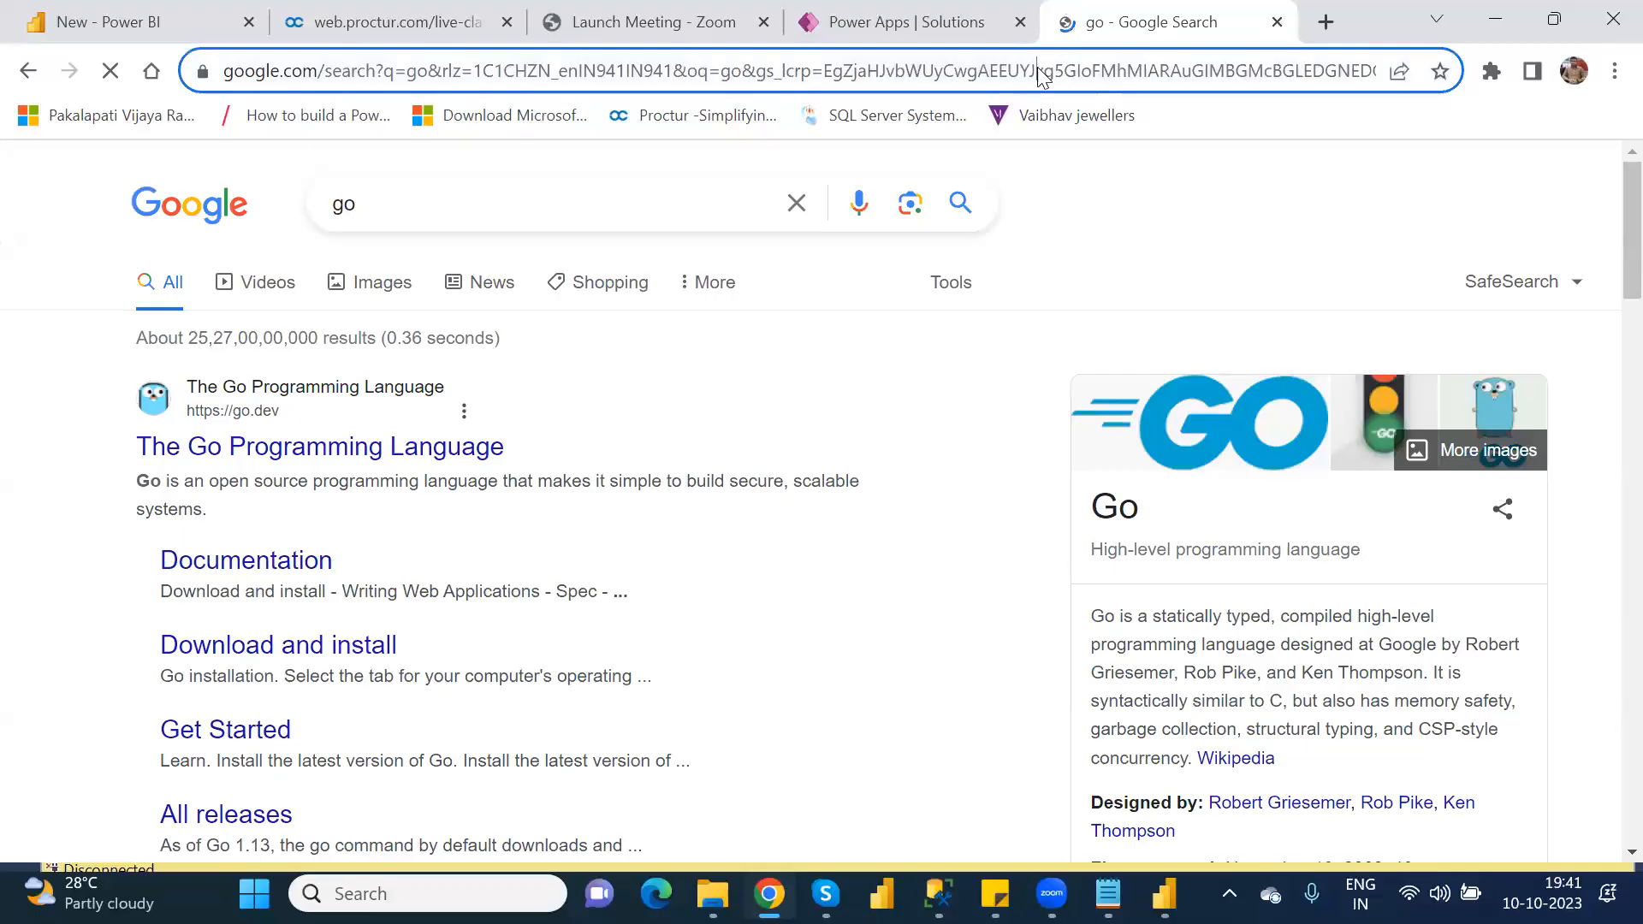
type("google")
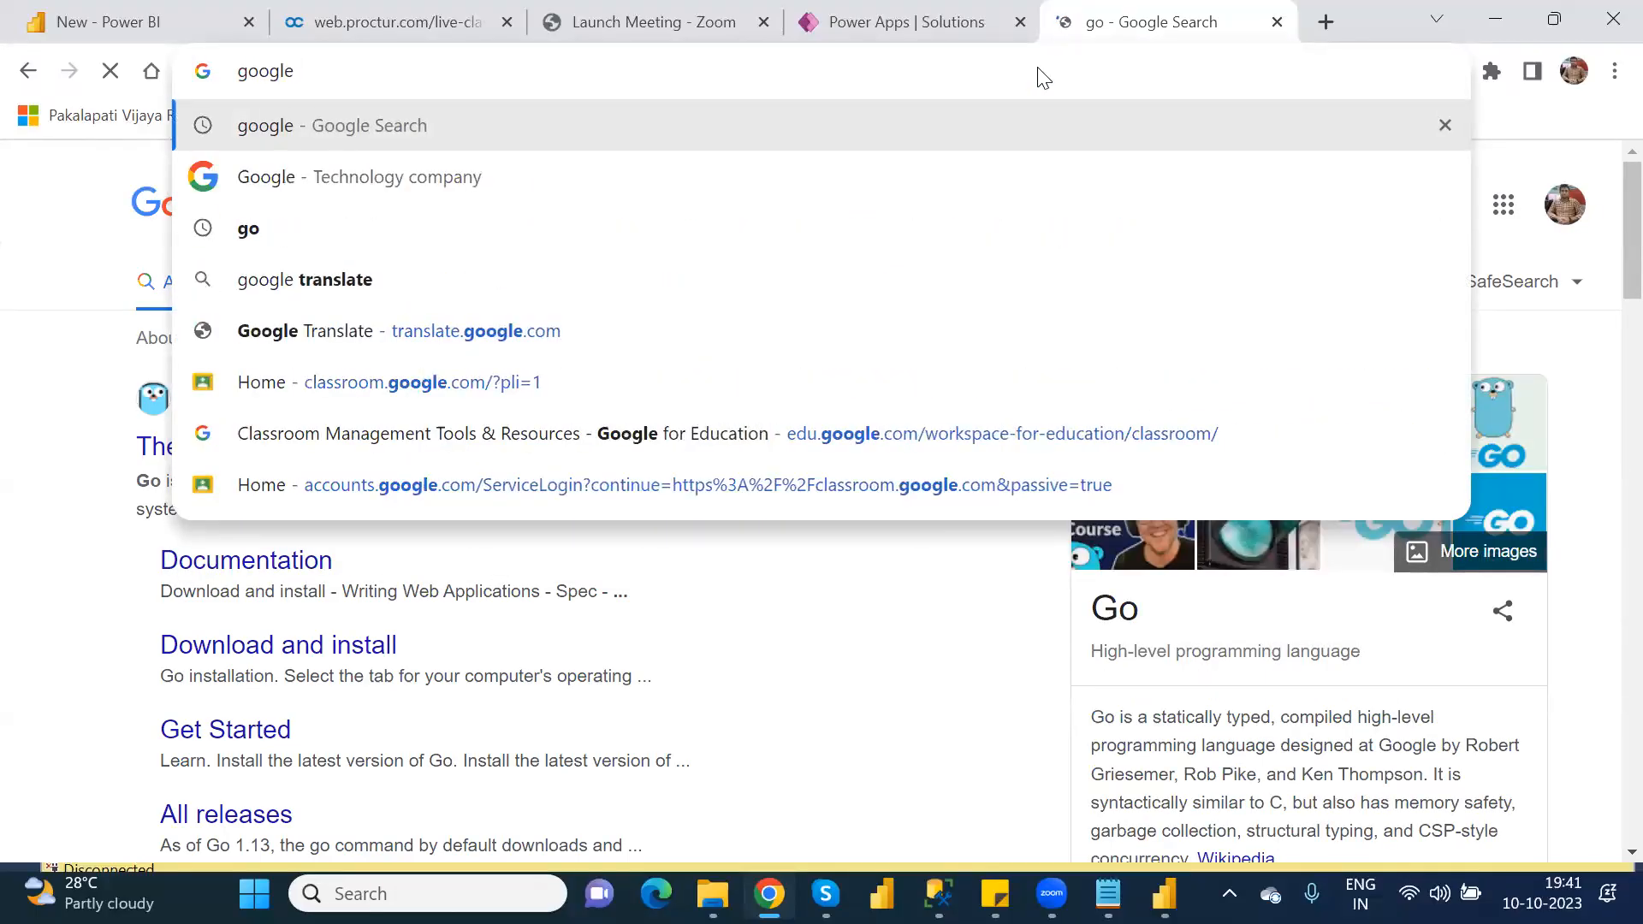
key("Return")
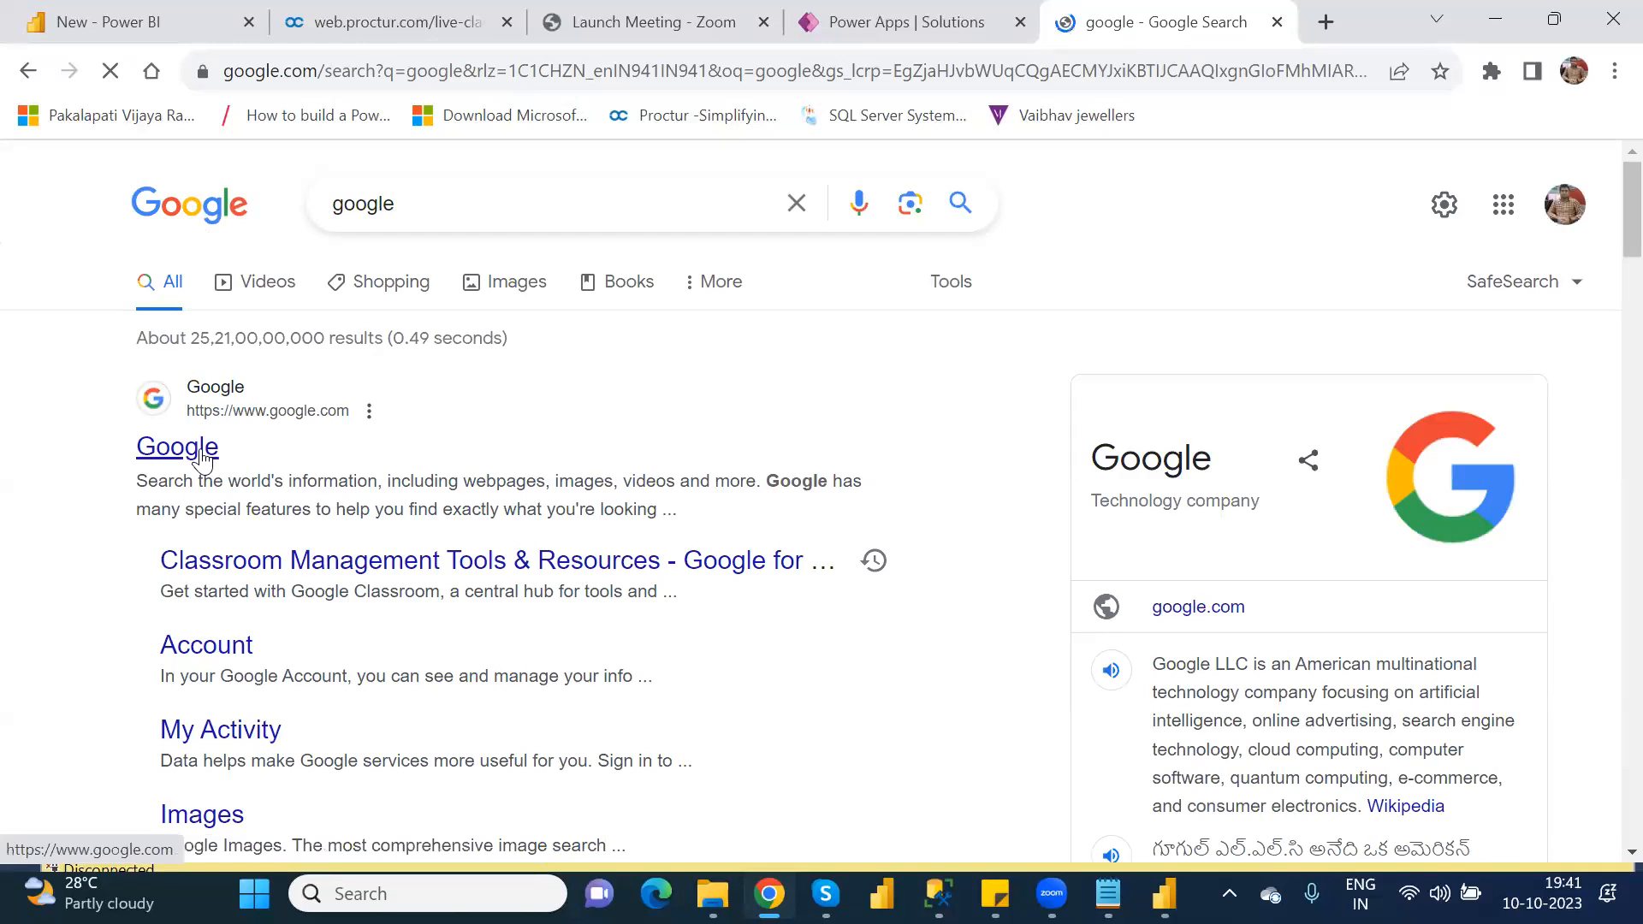
left_click(203, 459)
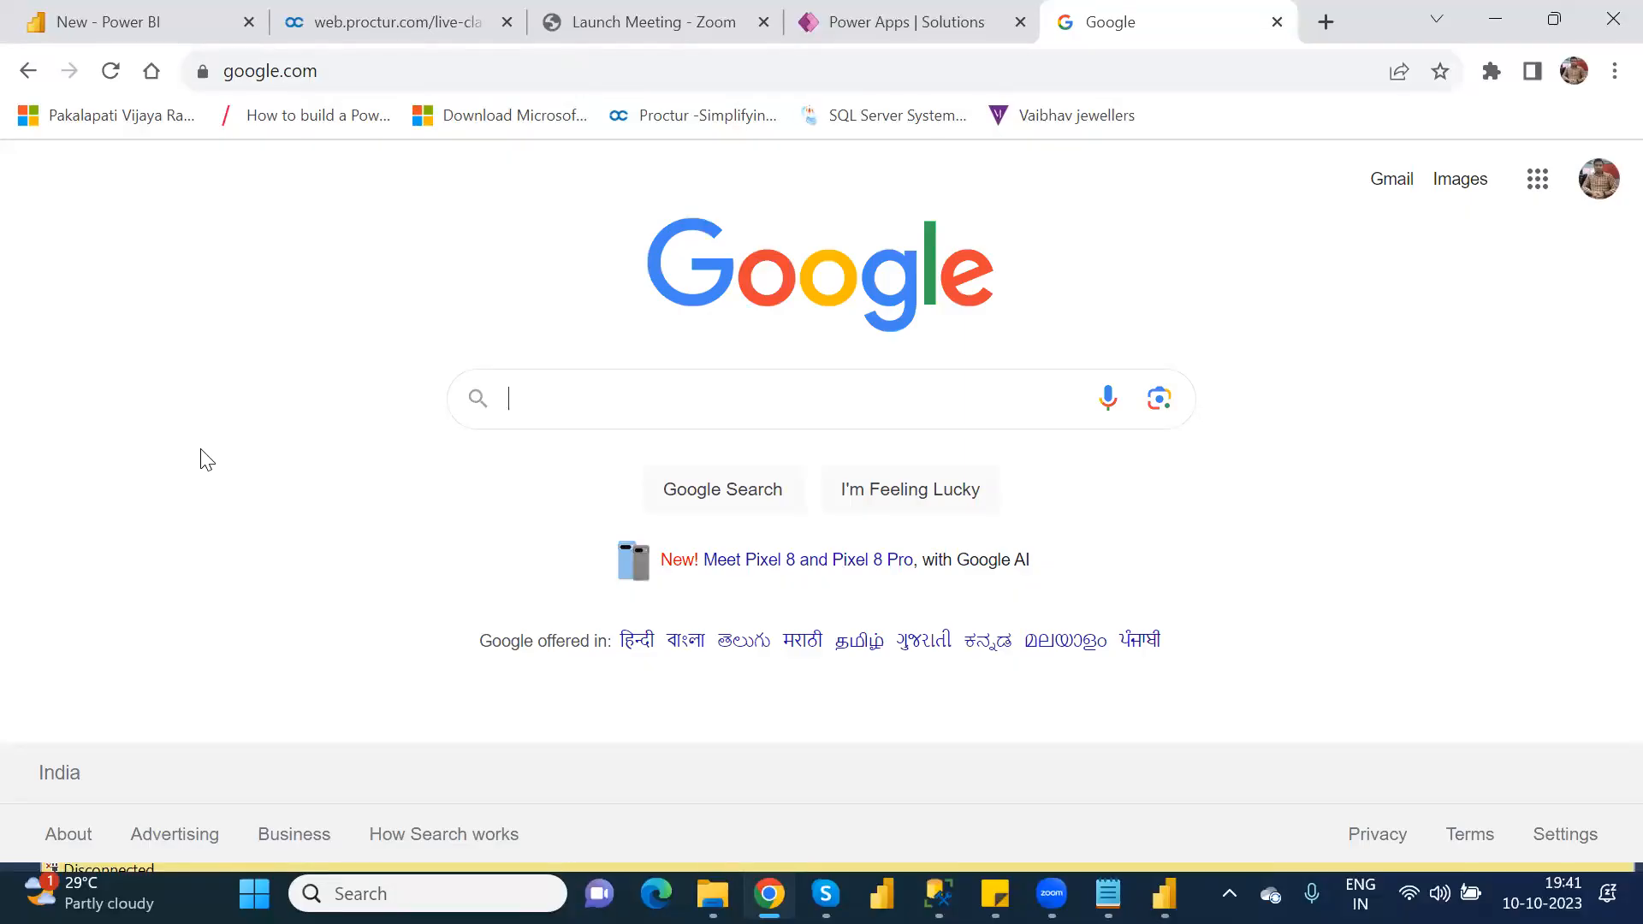
Step: Search Google for "how to create model driven app in powerapps latest version"
type("how to c")
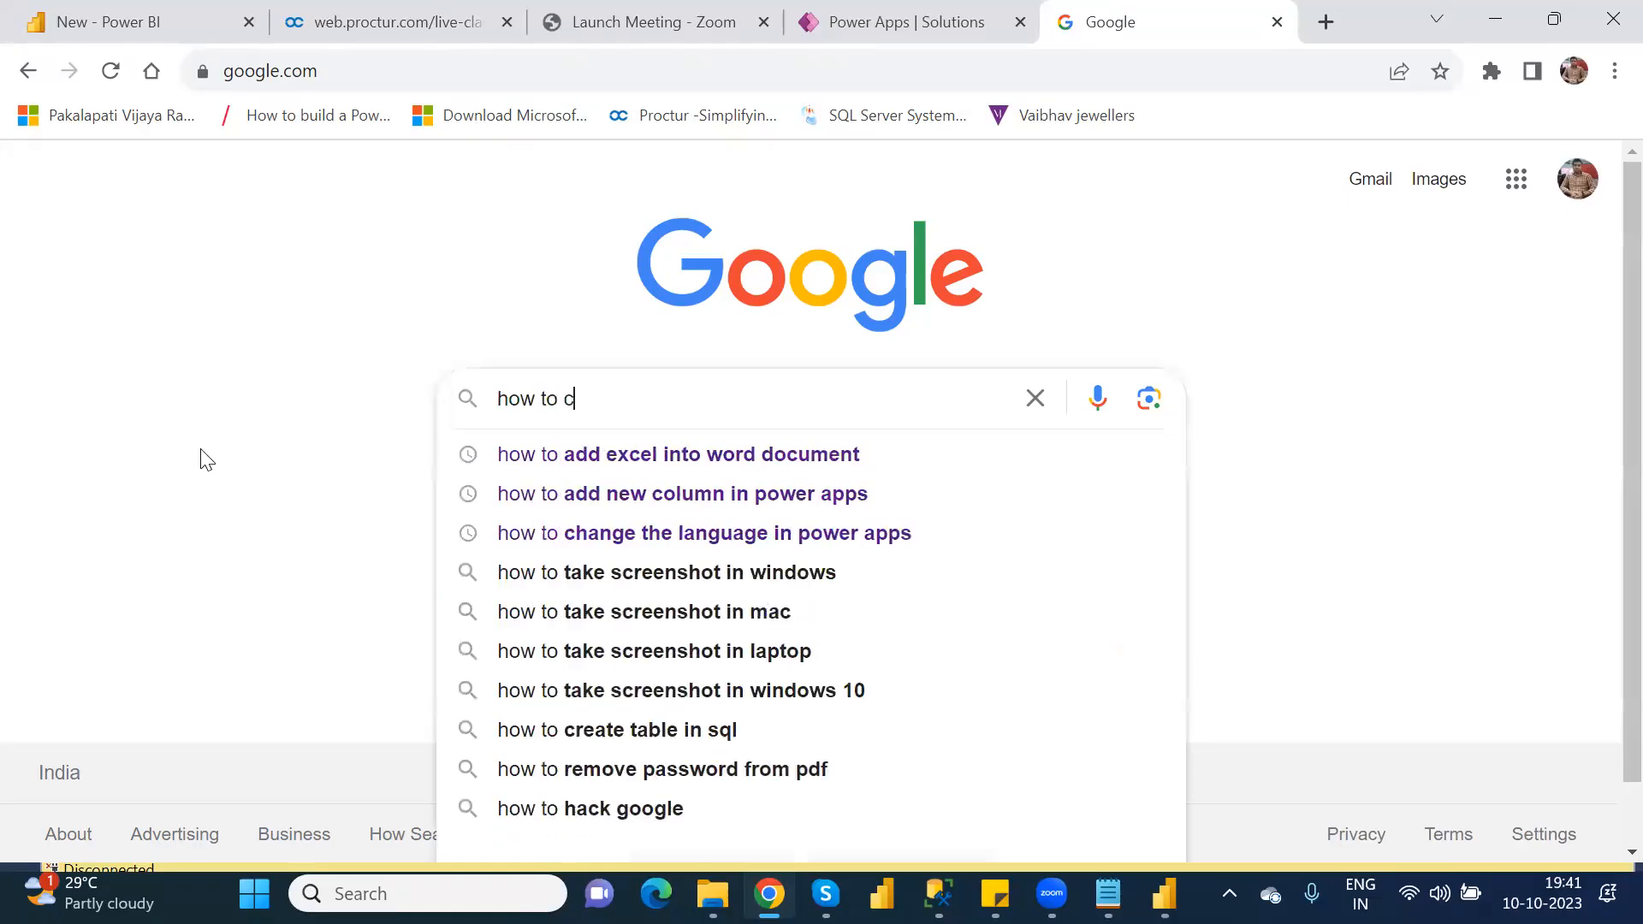
type("reate m")
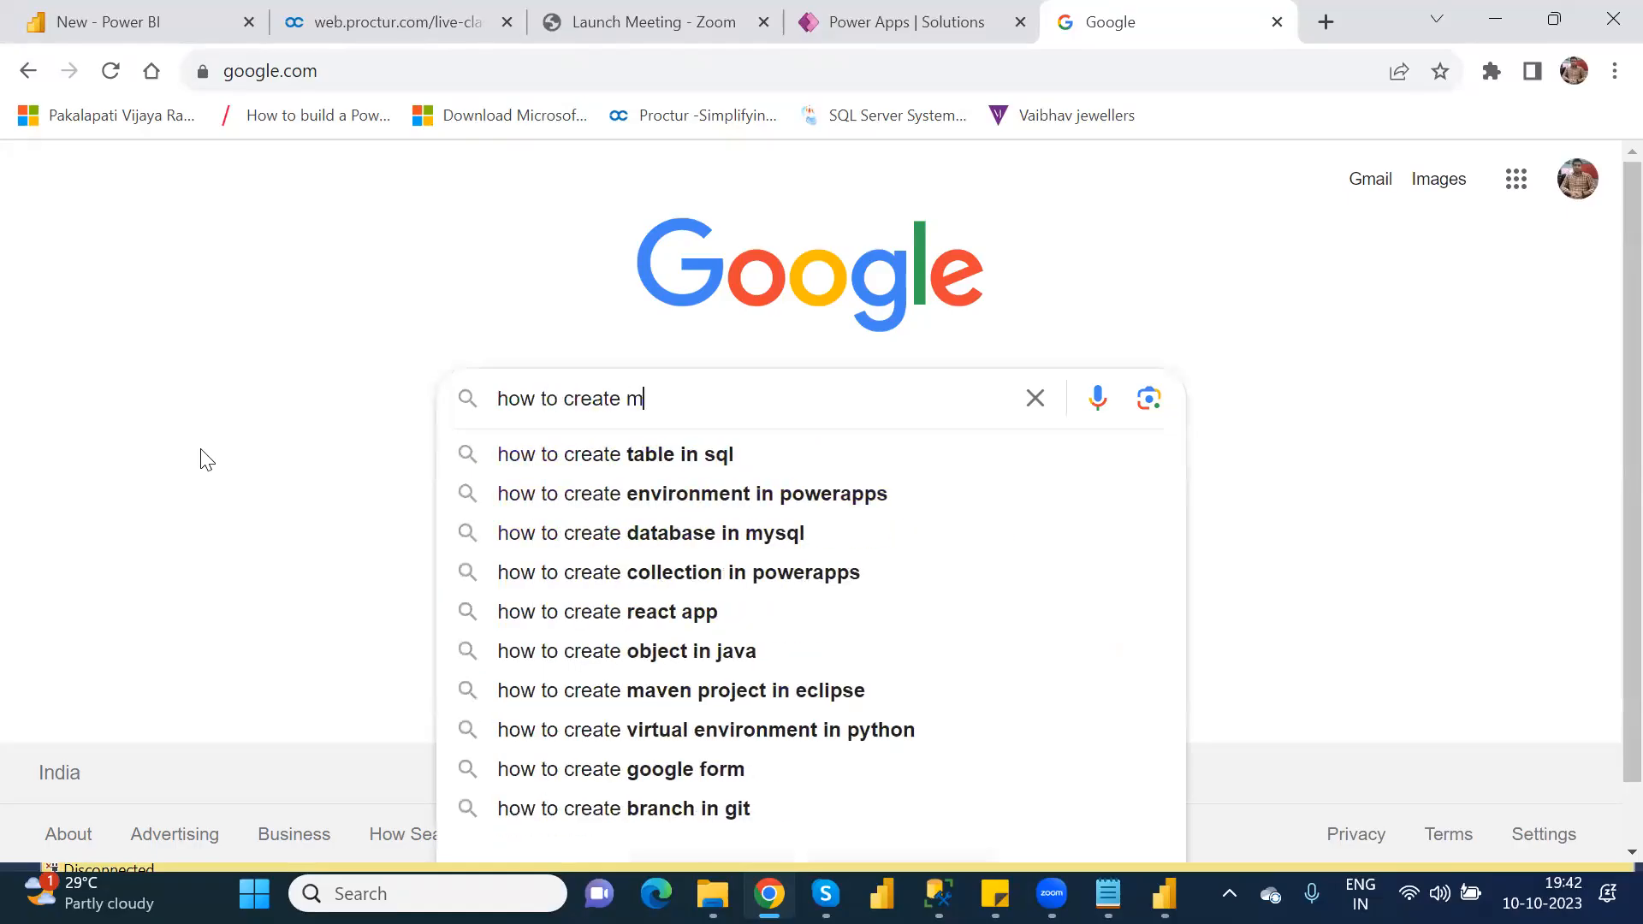
type("odel driven app in powe")
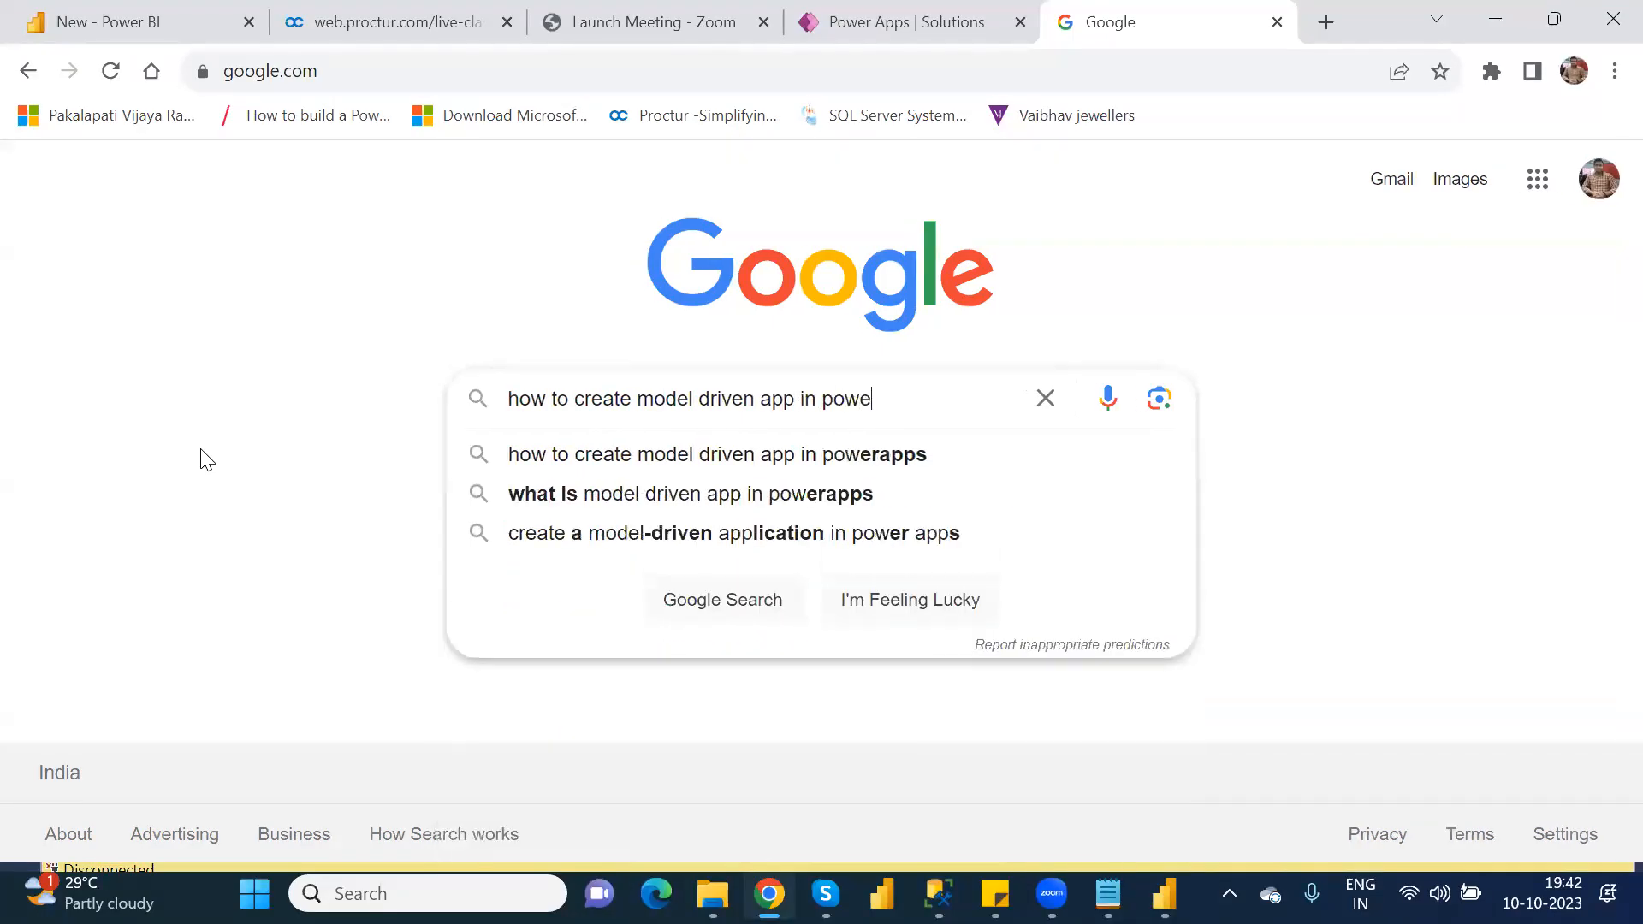
type("rapps")
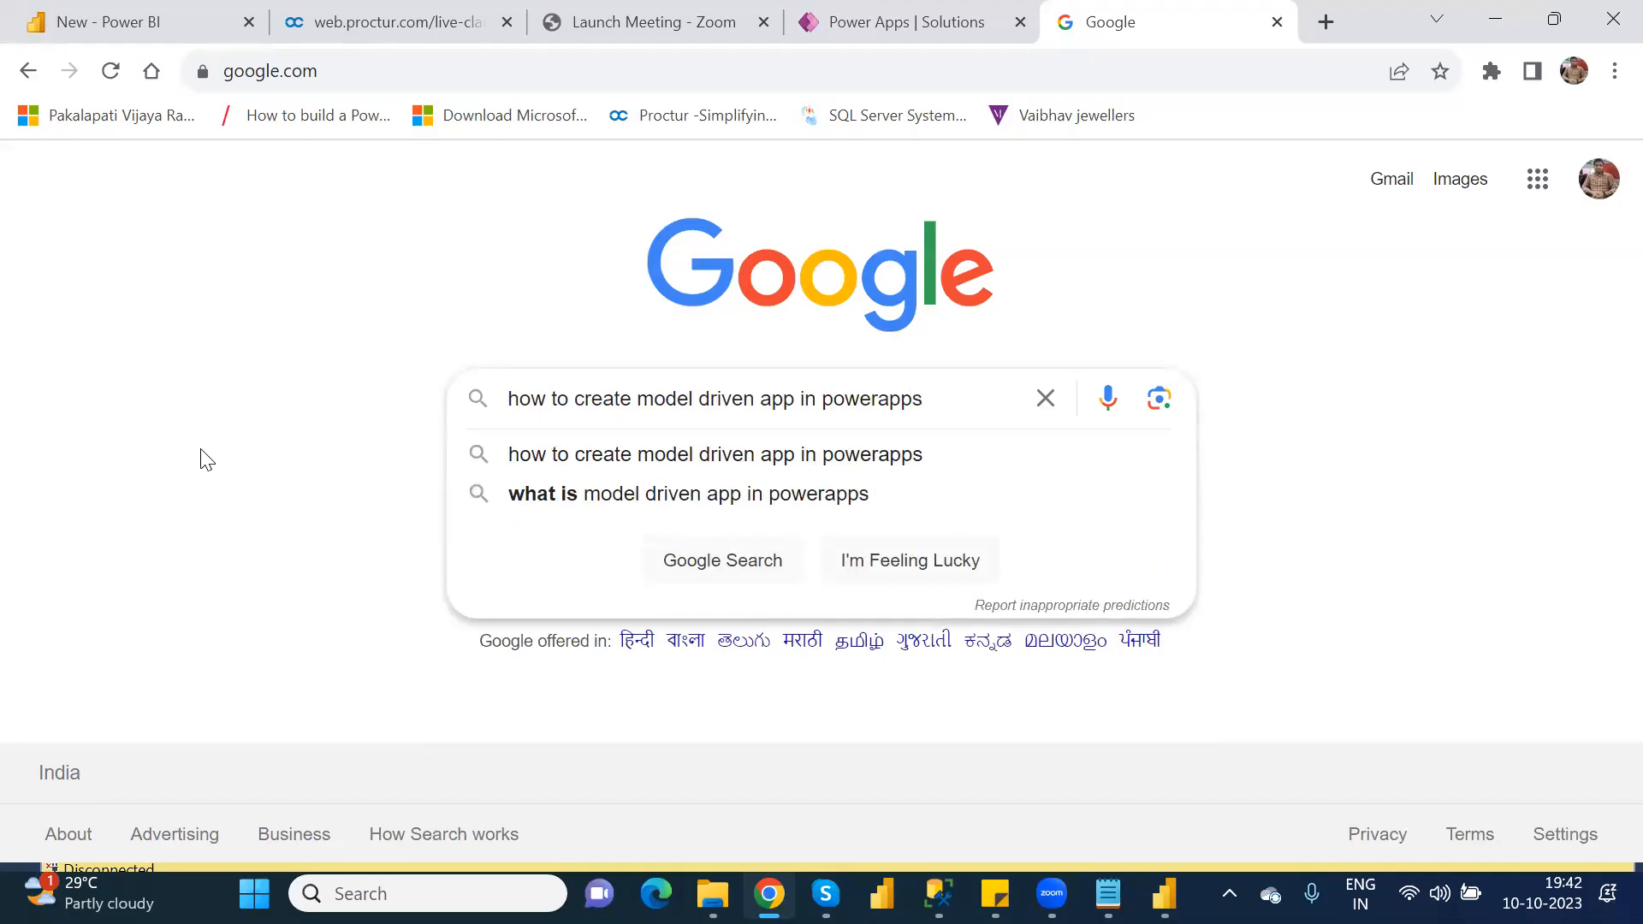
type(" latest")
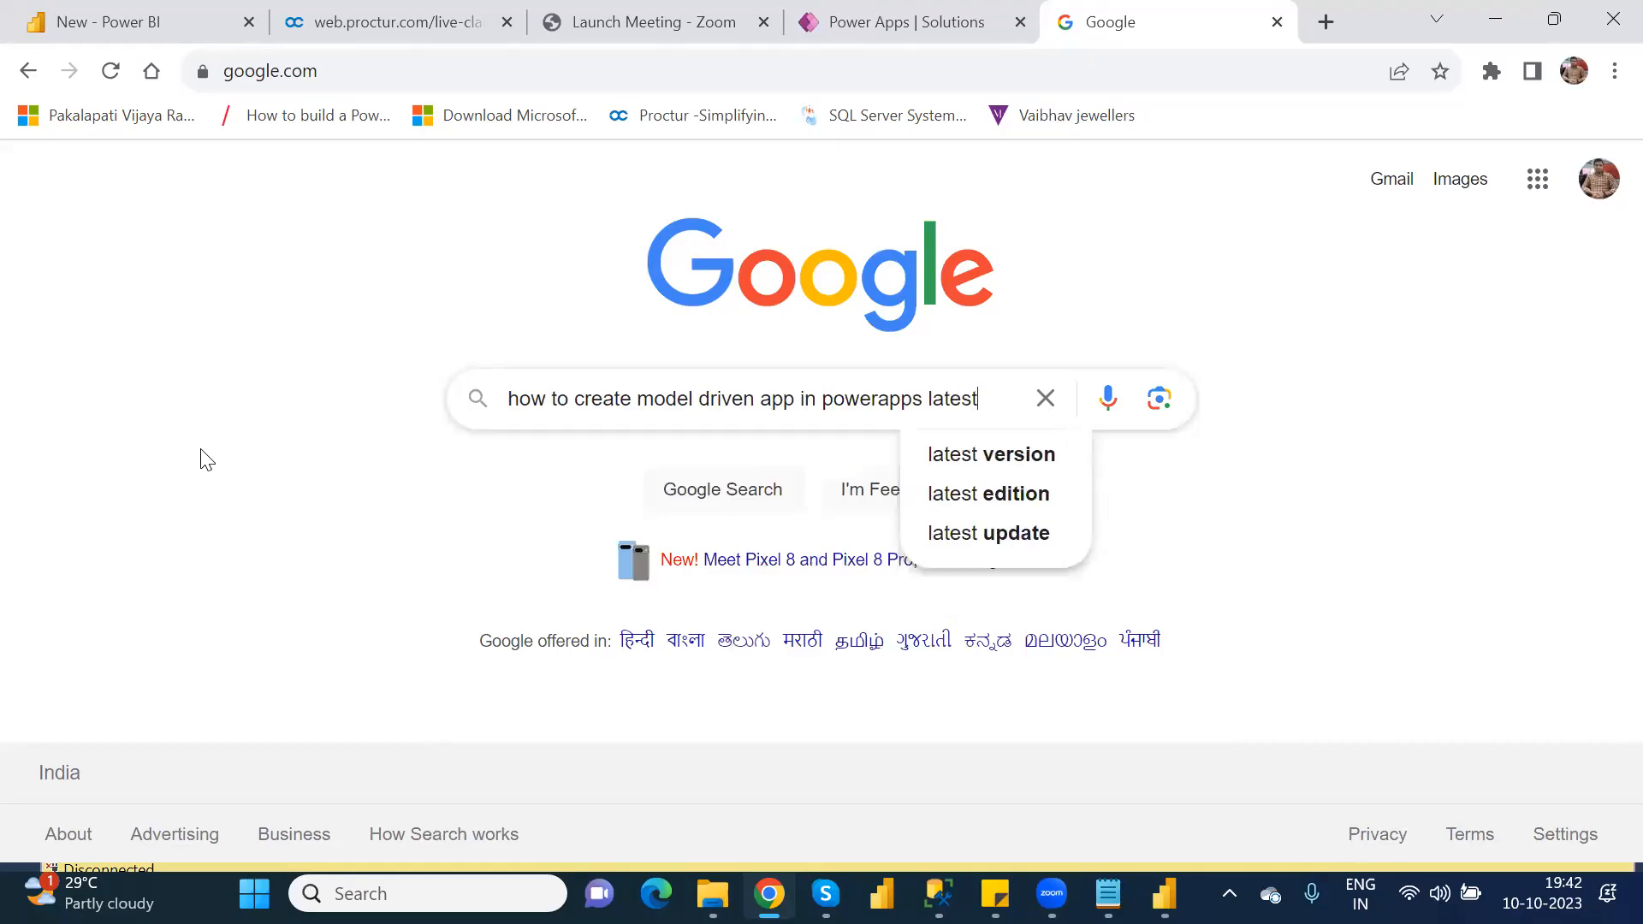
key("Down")
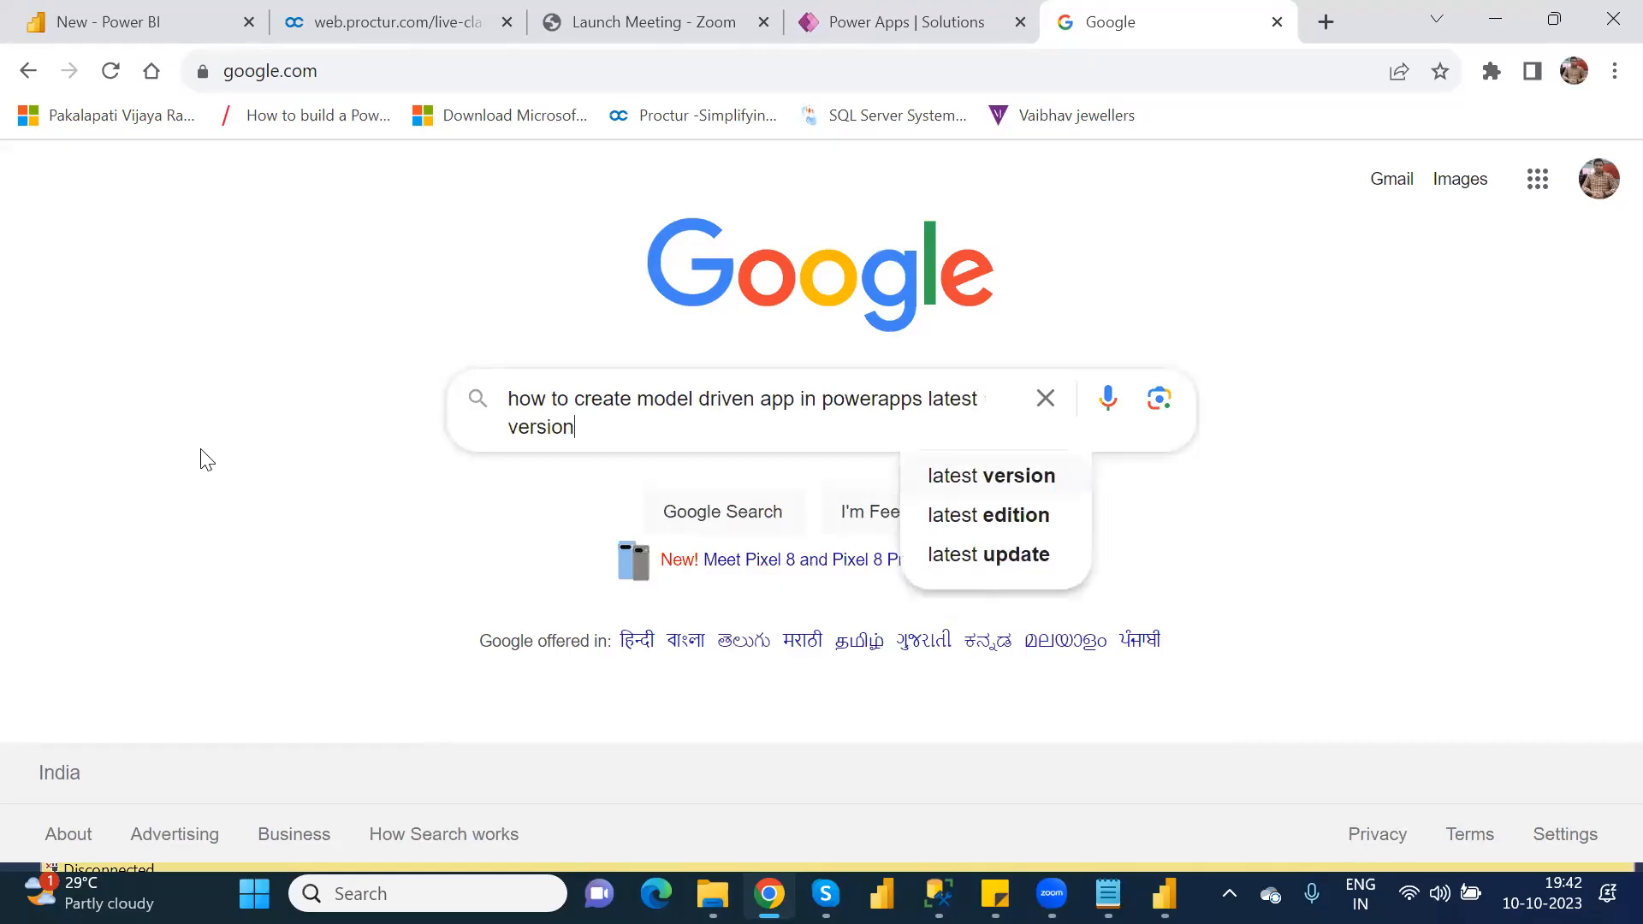
key("Return")
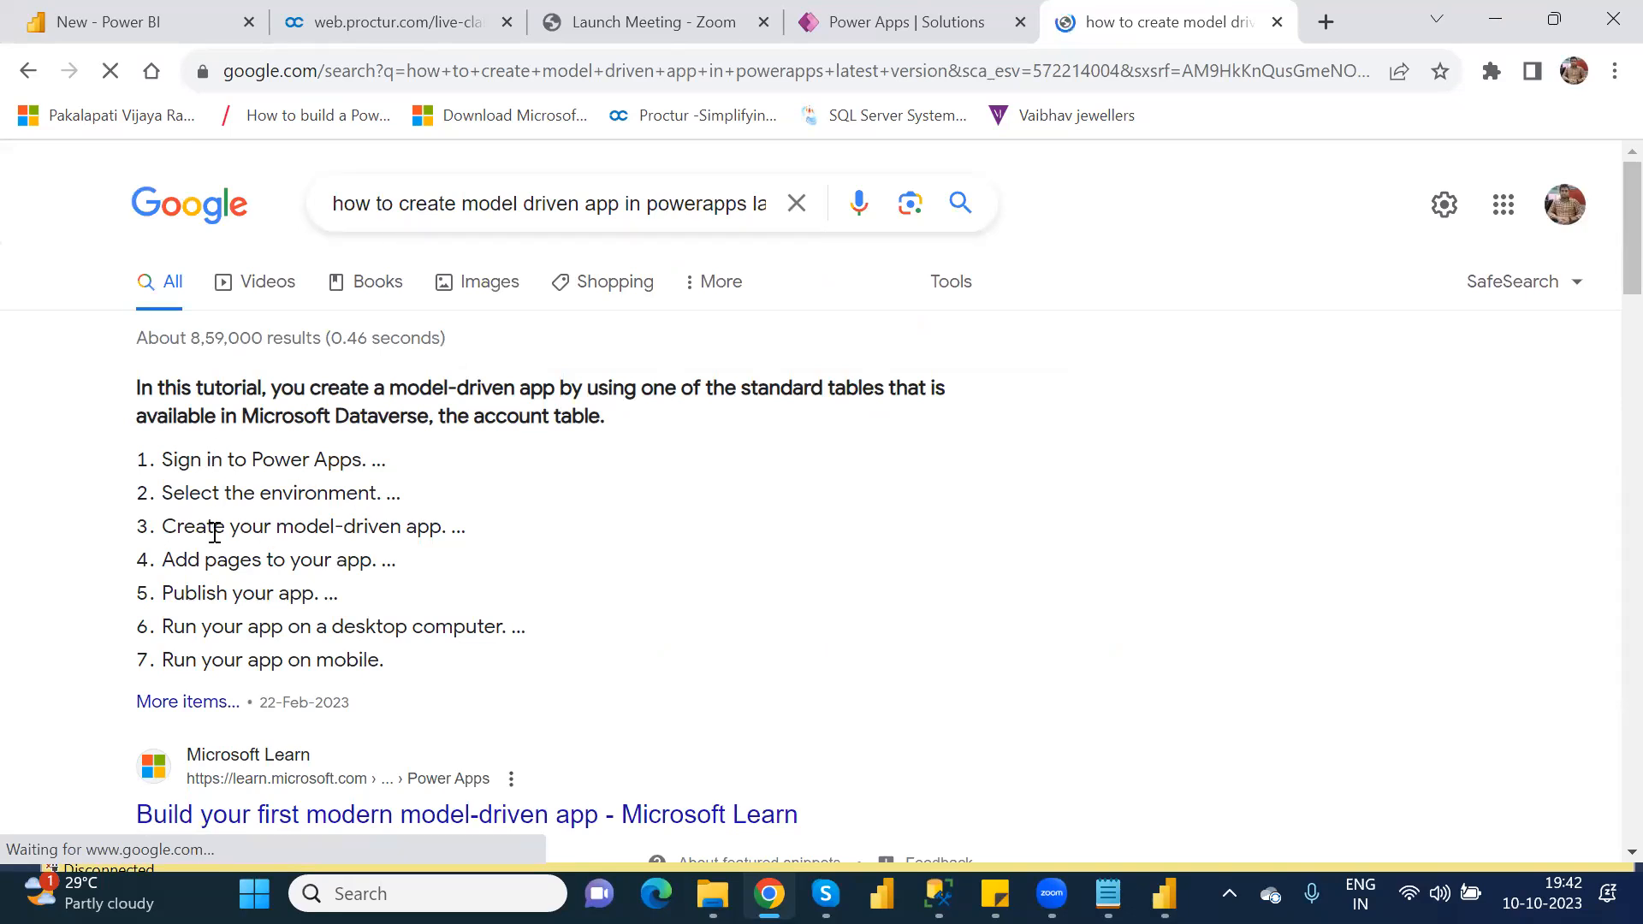
Step: Open the two Microsoft Learn results on building model-driven apps and the C# Corner article in separate background tabs
scroll(384, 551, "down", 3)
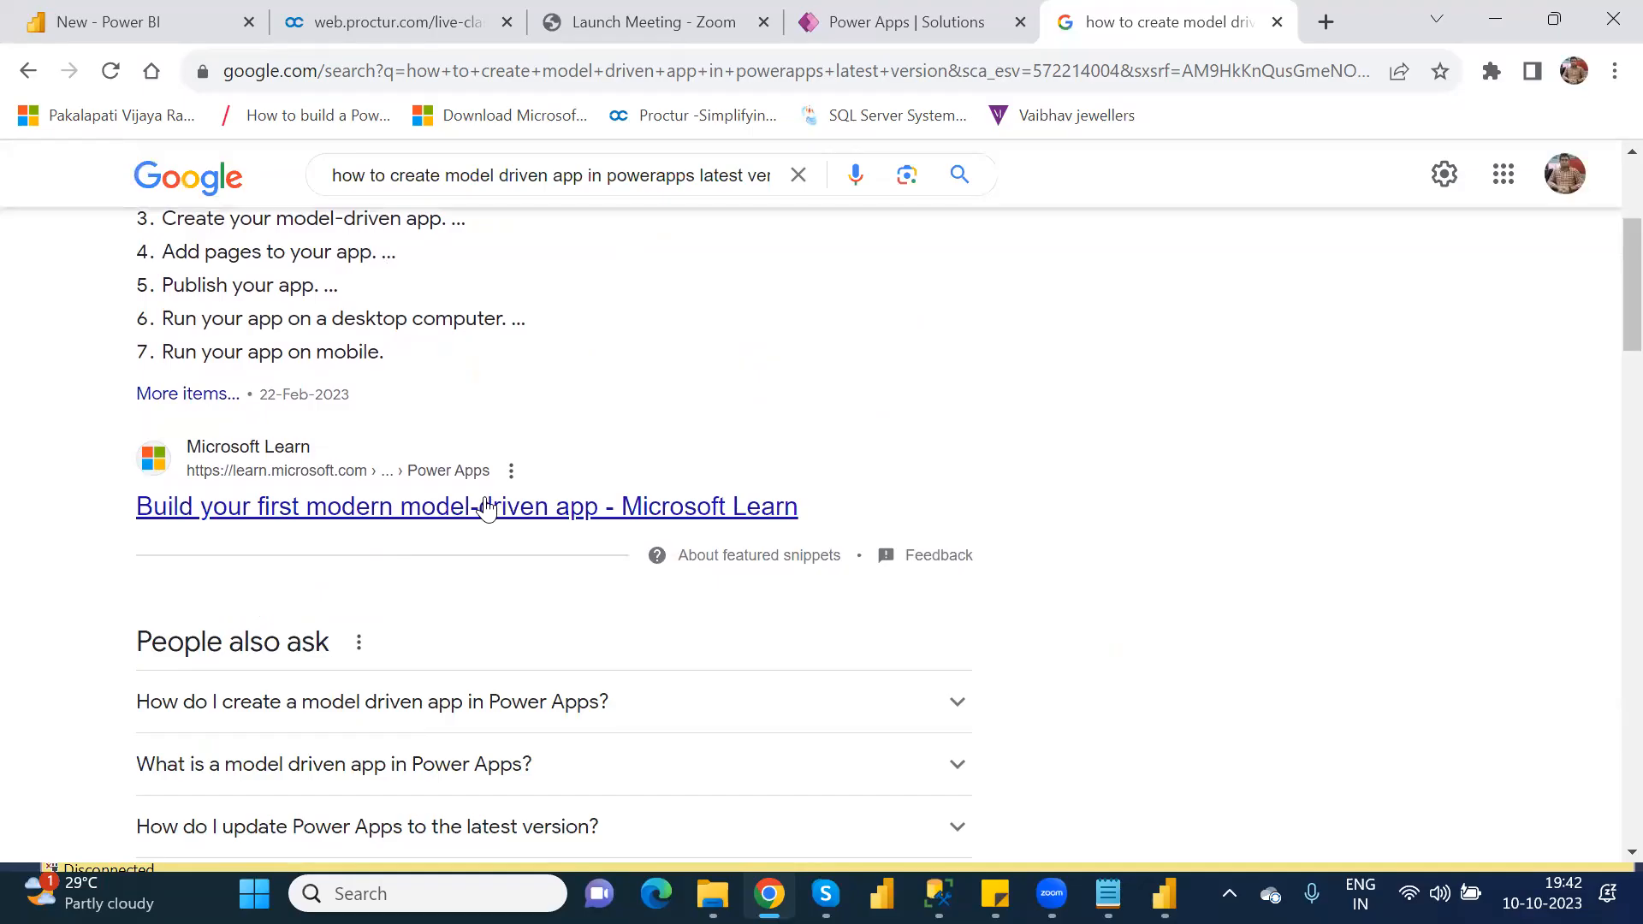
middle_click(488, 508)
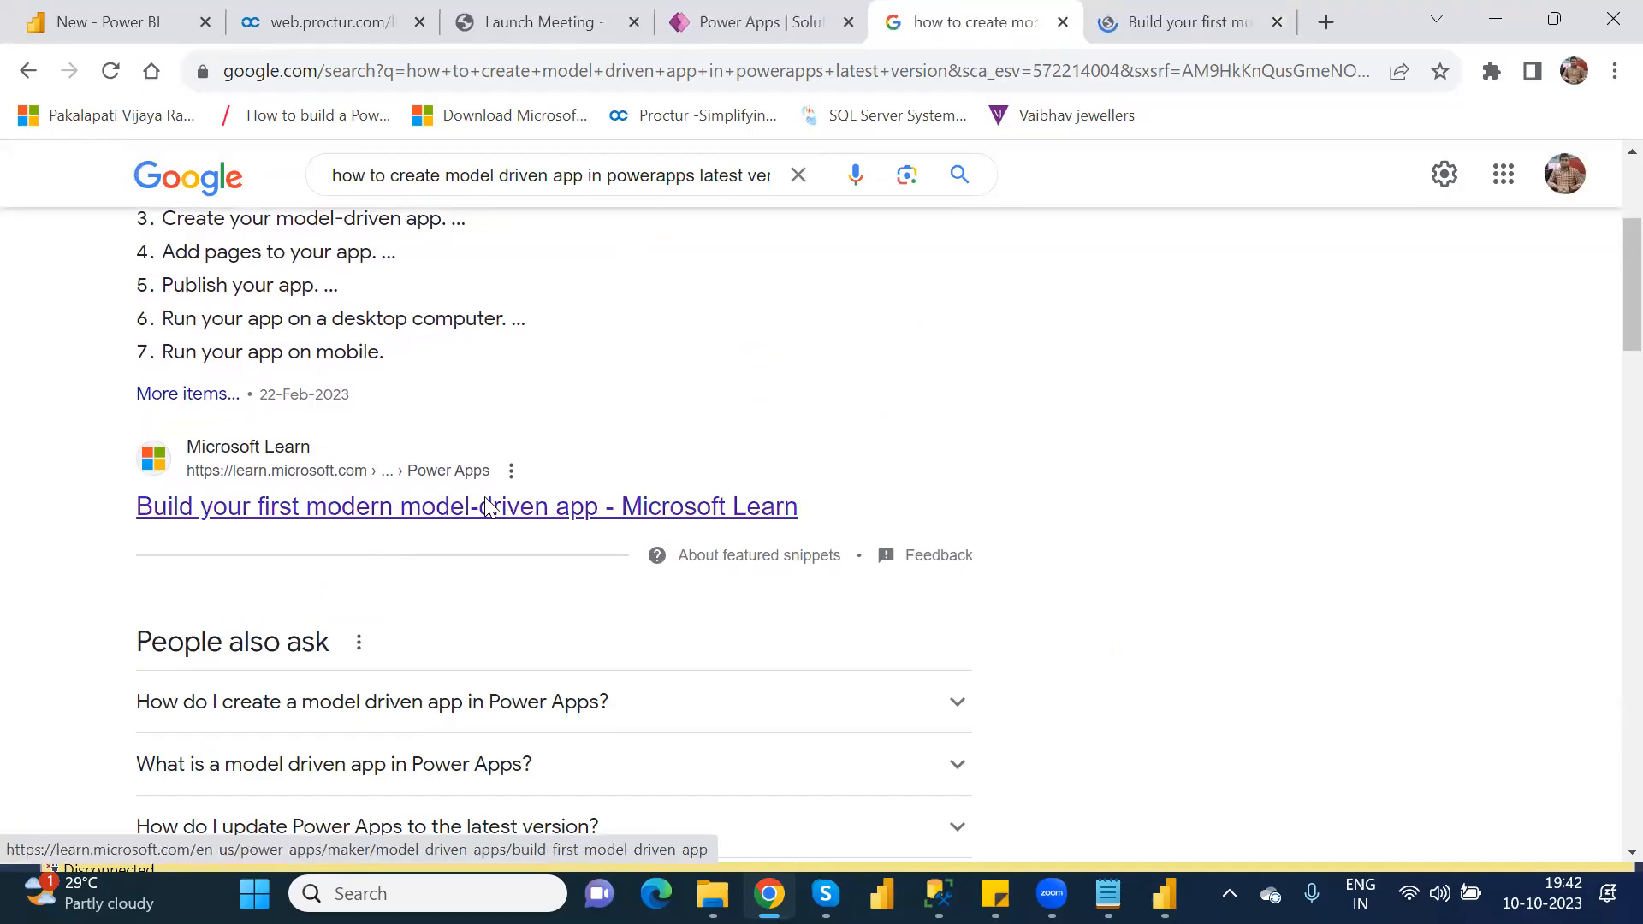
scroll(488, 507, "down", 5)
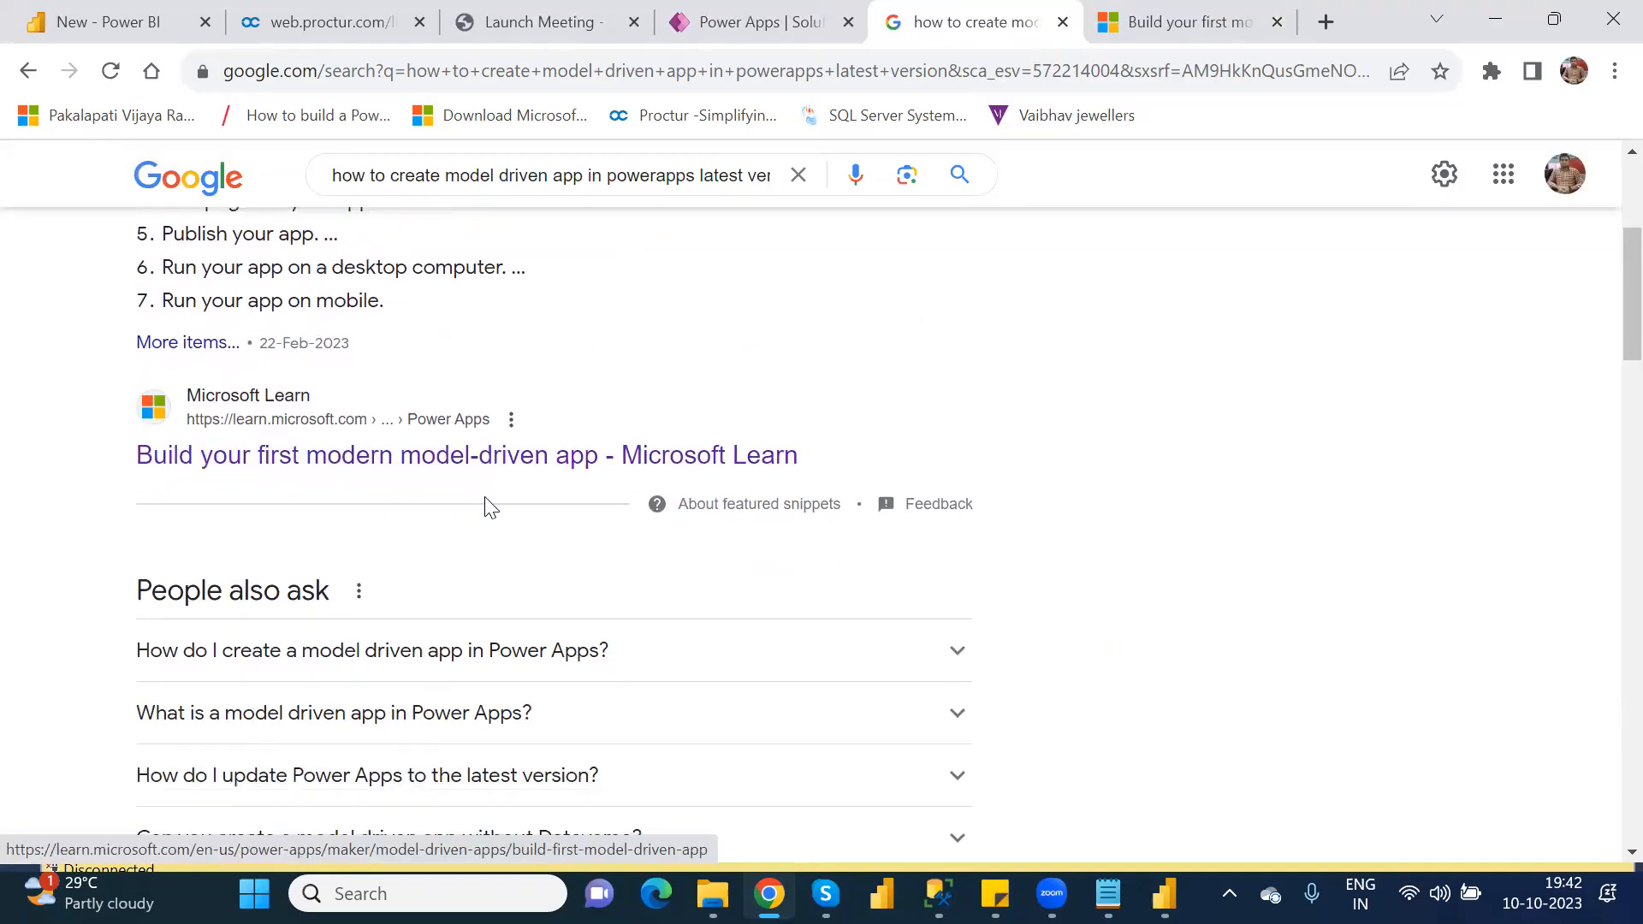
scroll(488, 507, "down", 1)
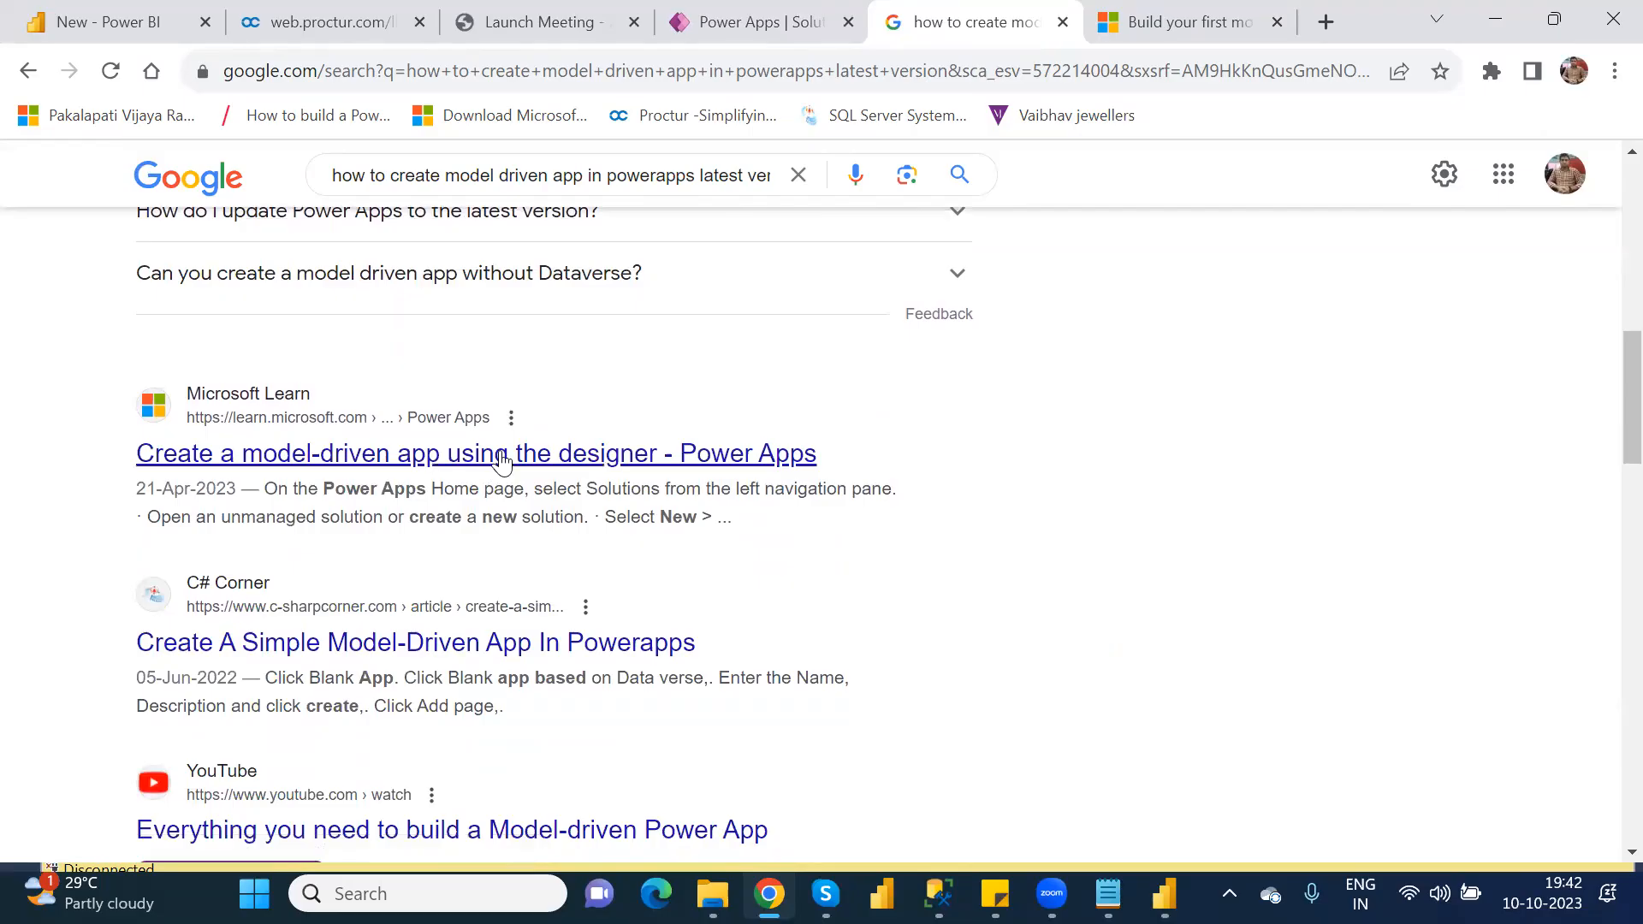
middle_click(503, 460)
middle_click(524, 643)
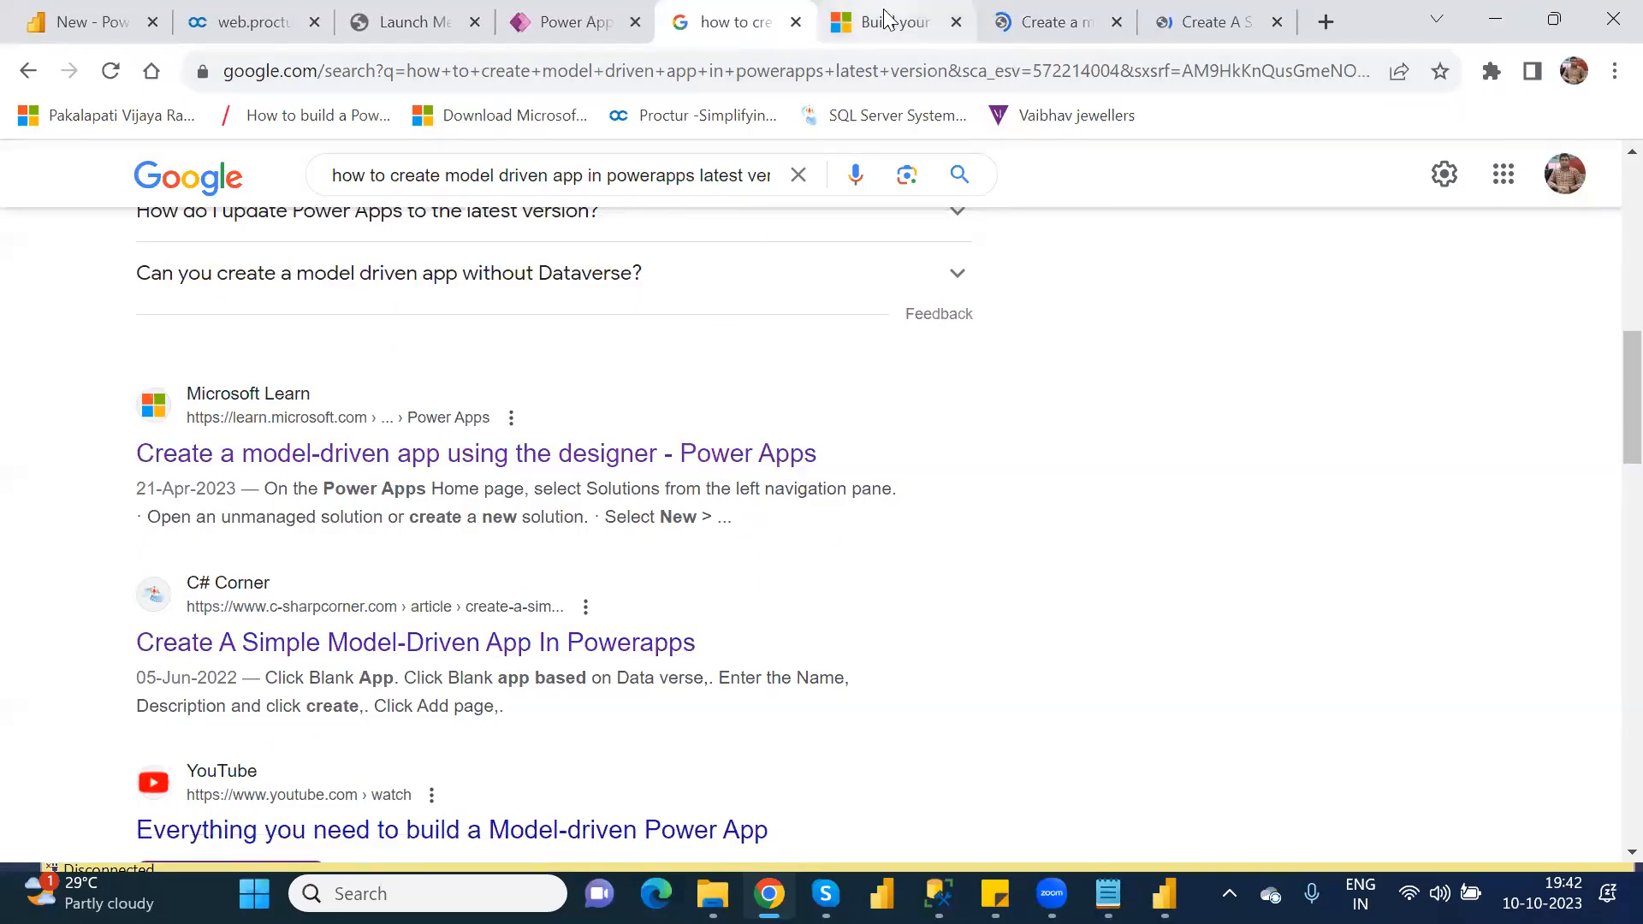
Step: Read the Microsoft Learn tutorial on building a first model-driven app, down to the section on creating the app from a solution
left_click(886, 17)
key("Down")
key("Down")
key("Down")
key("Down")
key("Down")
key("Down")
key("Down")
key("Down")
key("Down")
key("Down")
key("Down")
key("Down")
key("Down")
key("Down")
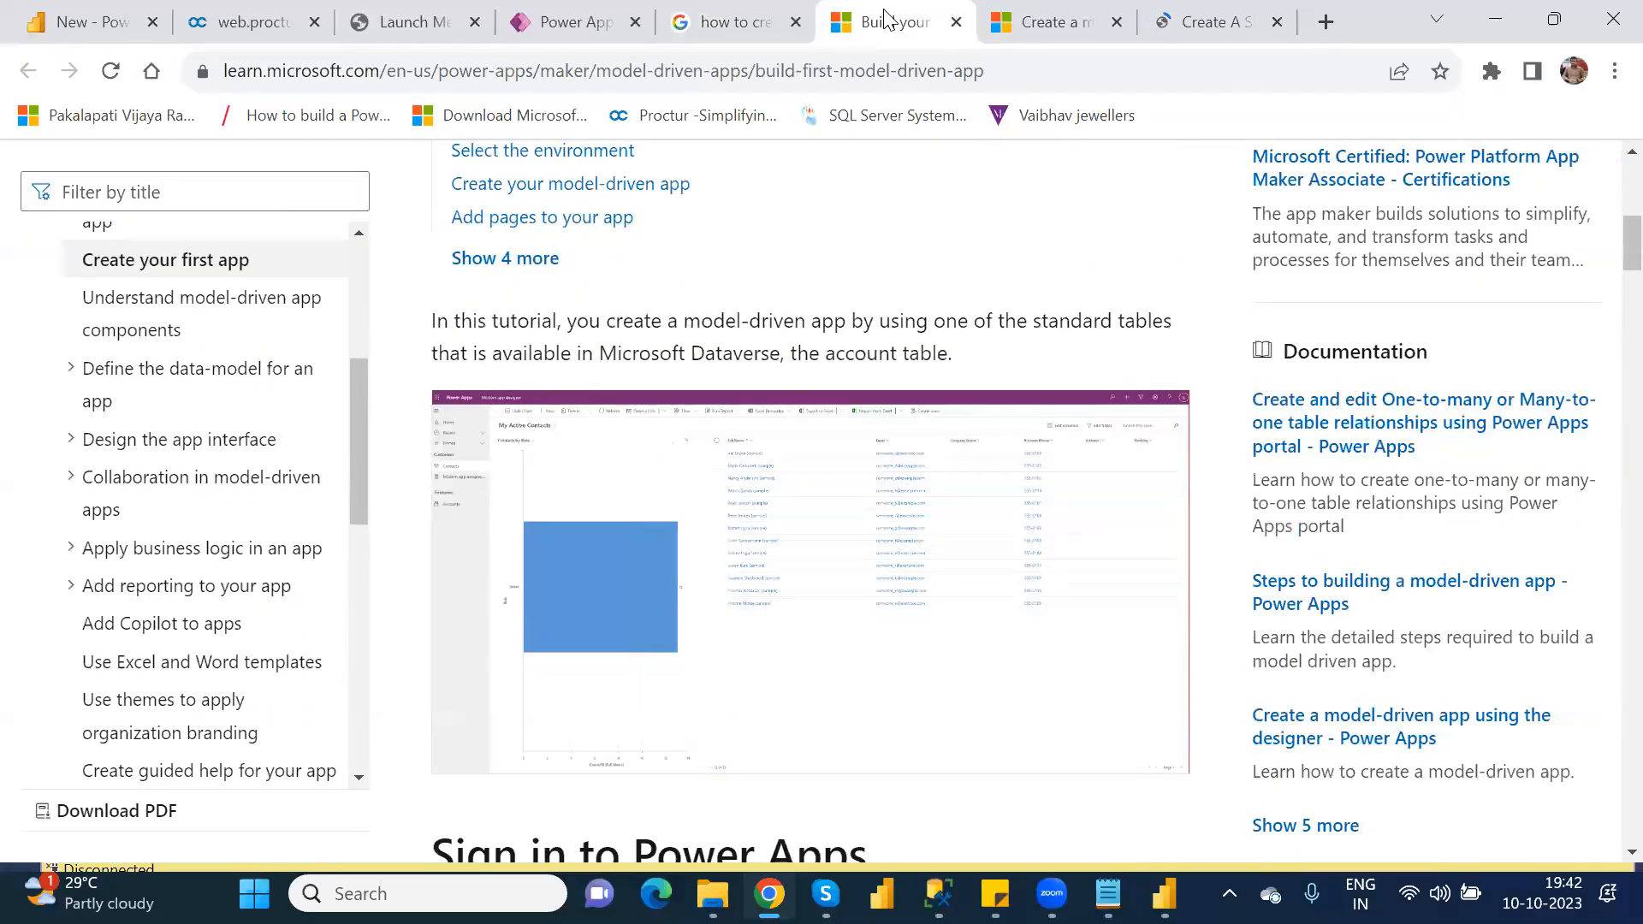
key("Down")
key("Down")
key("Down")
key("Down")
key("Down")
key("Down")
key("Down")
key("Down")
key("Down")
key("Down")
key("Down")
key("Down")
key("Down")
key("Down")
key("Down")
key("Down")
key("Down")
key("Down")
key("Down")
key("Down")
key("Down")
key("Down")
key("Down")
key("Down")
key("Down")
key("Down")
key("Down")
key("Down")
key("Down")
key("Down")
key("Down")
key("Down")
key("Down")
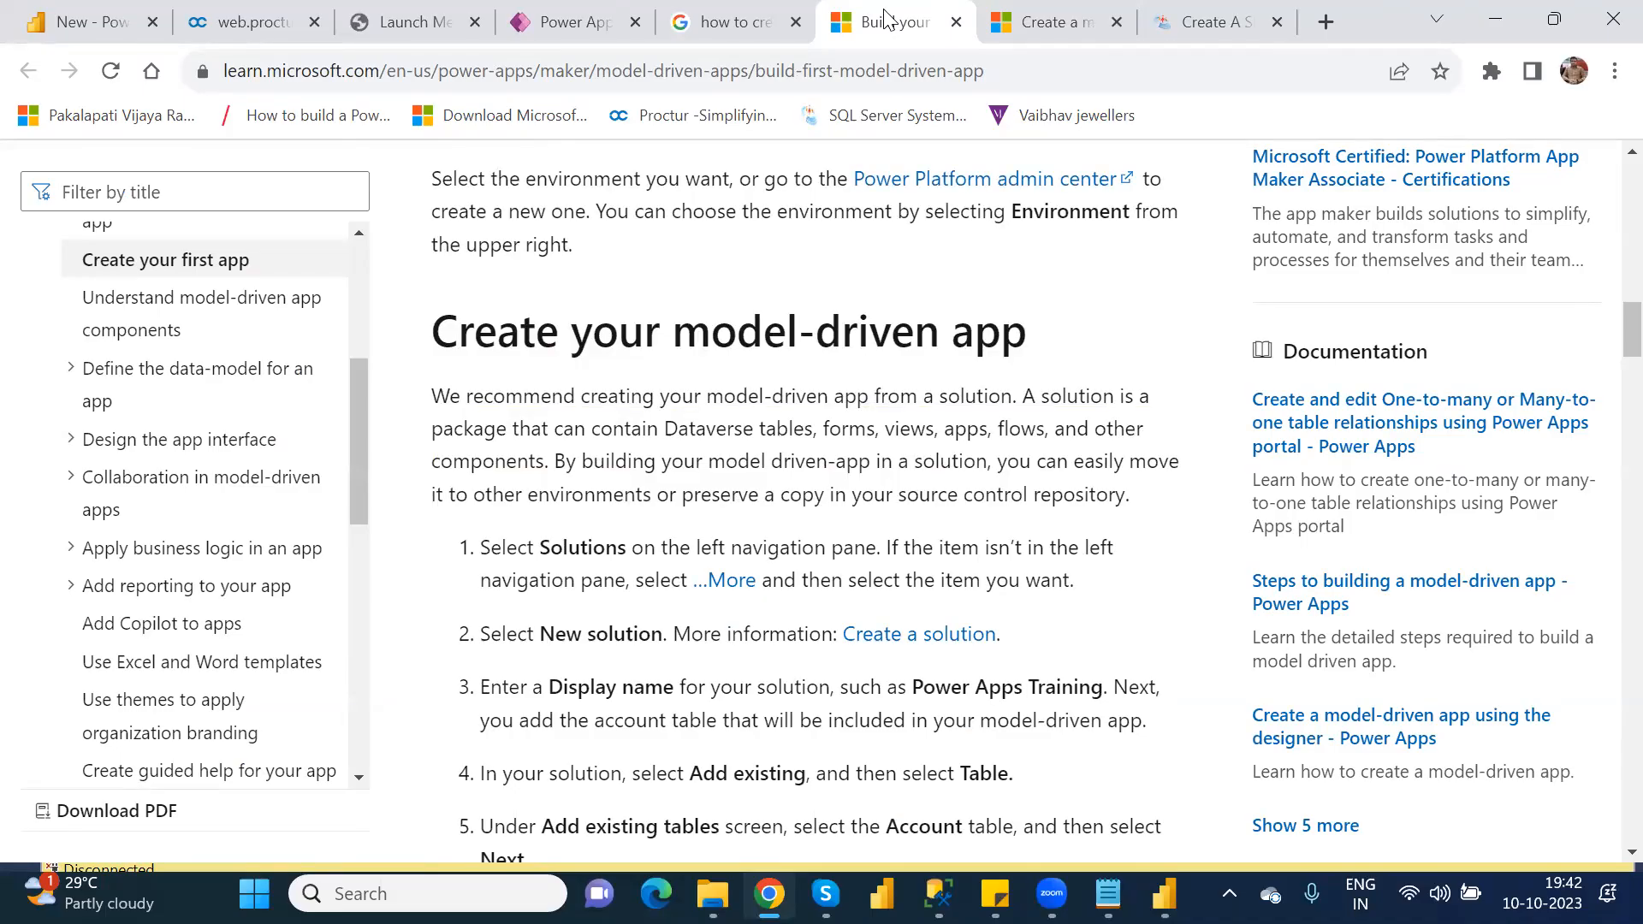
key("Down")
key("Down")
key("Down")
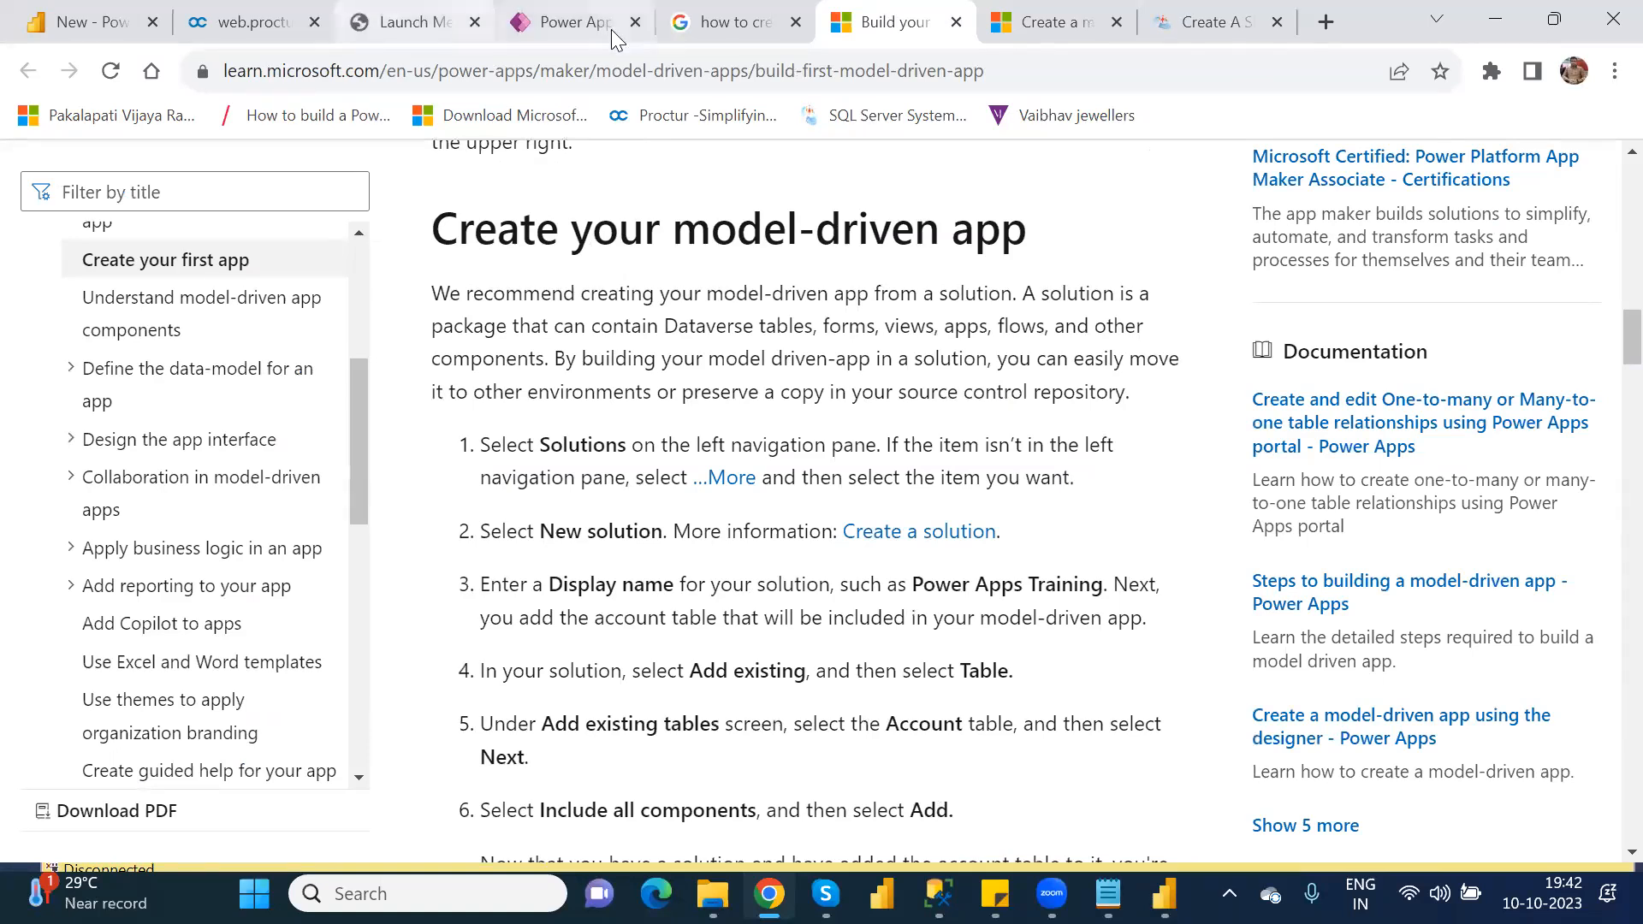
Step: Switch back to Power Apps and start a new solution from the Solutions page
left_click(545, 34)
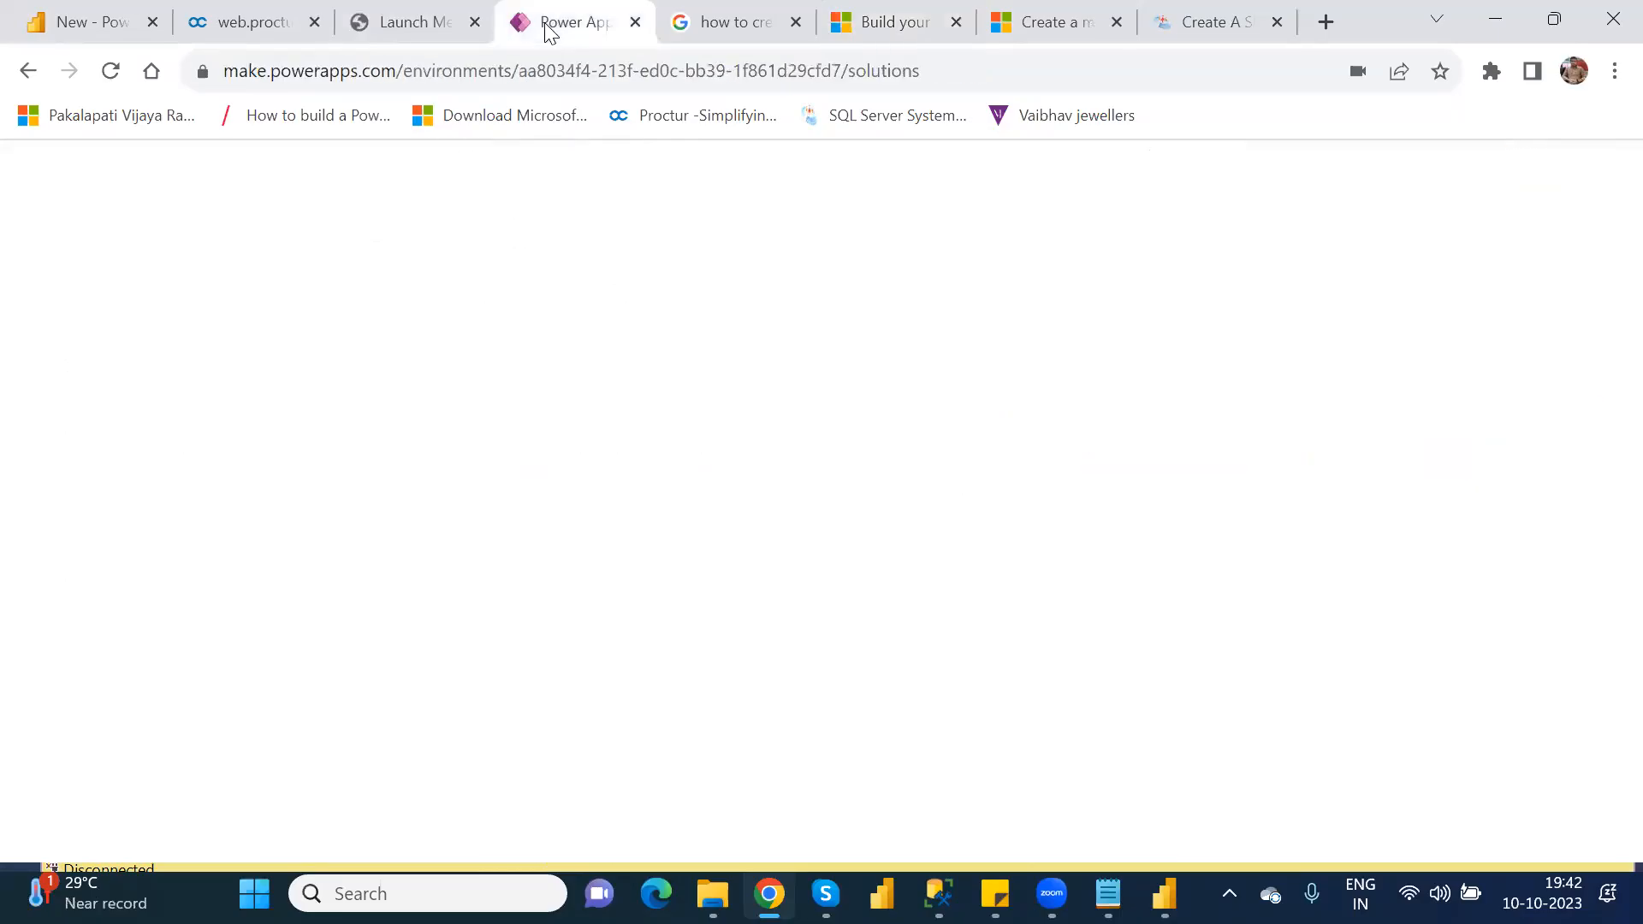
left_click(129, 615)
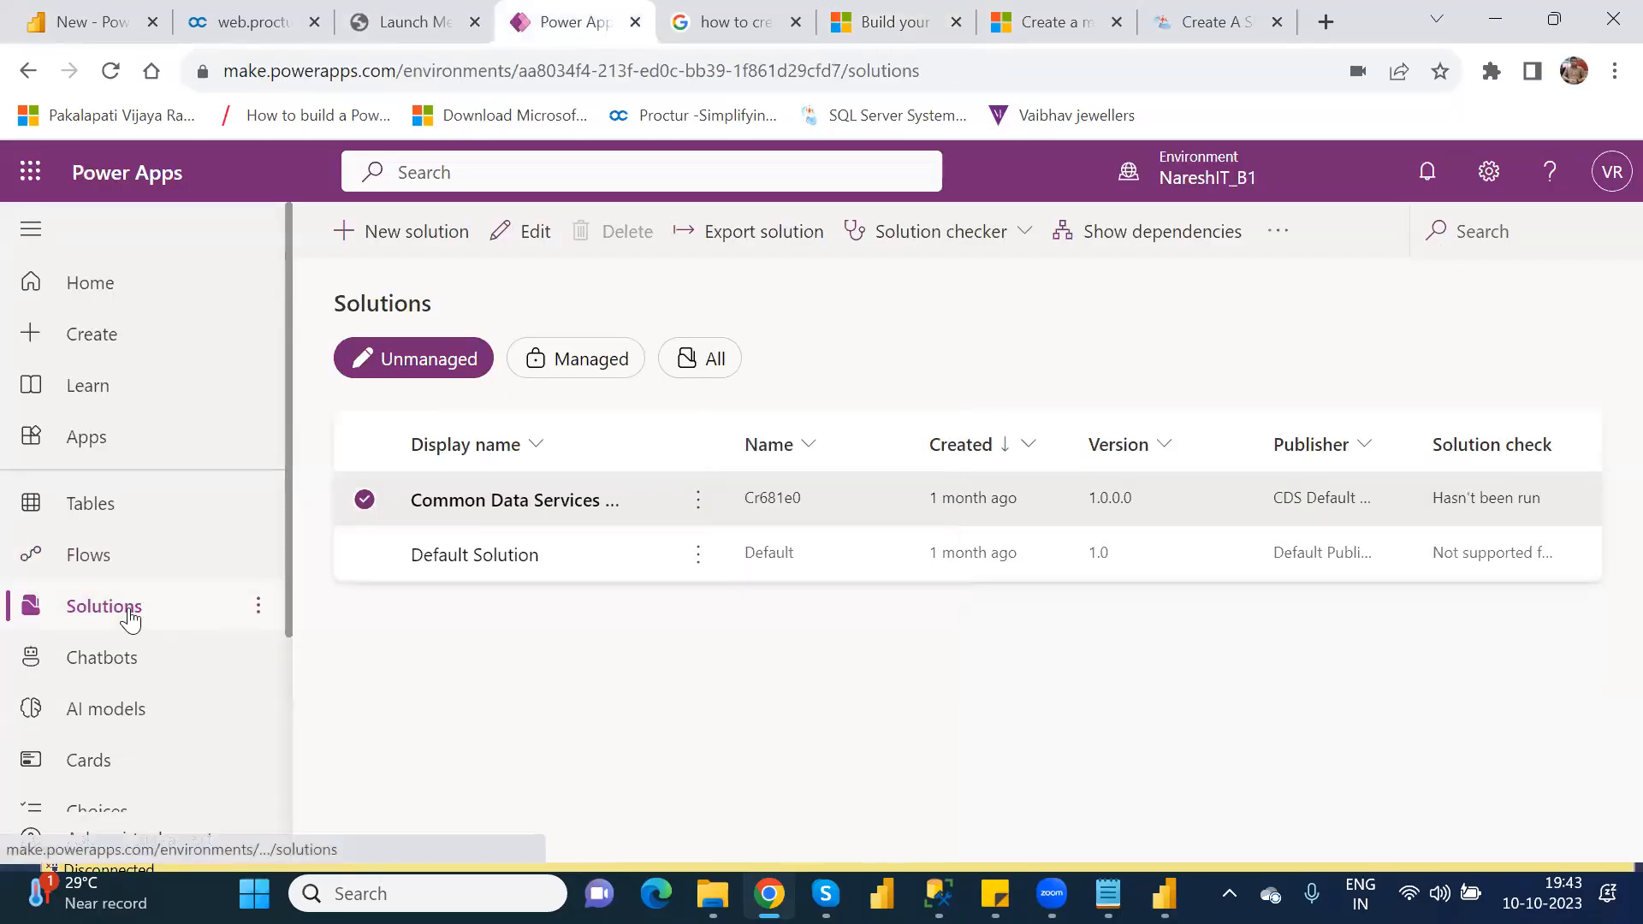
left_click(393, 253)
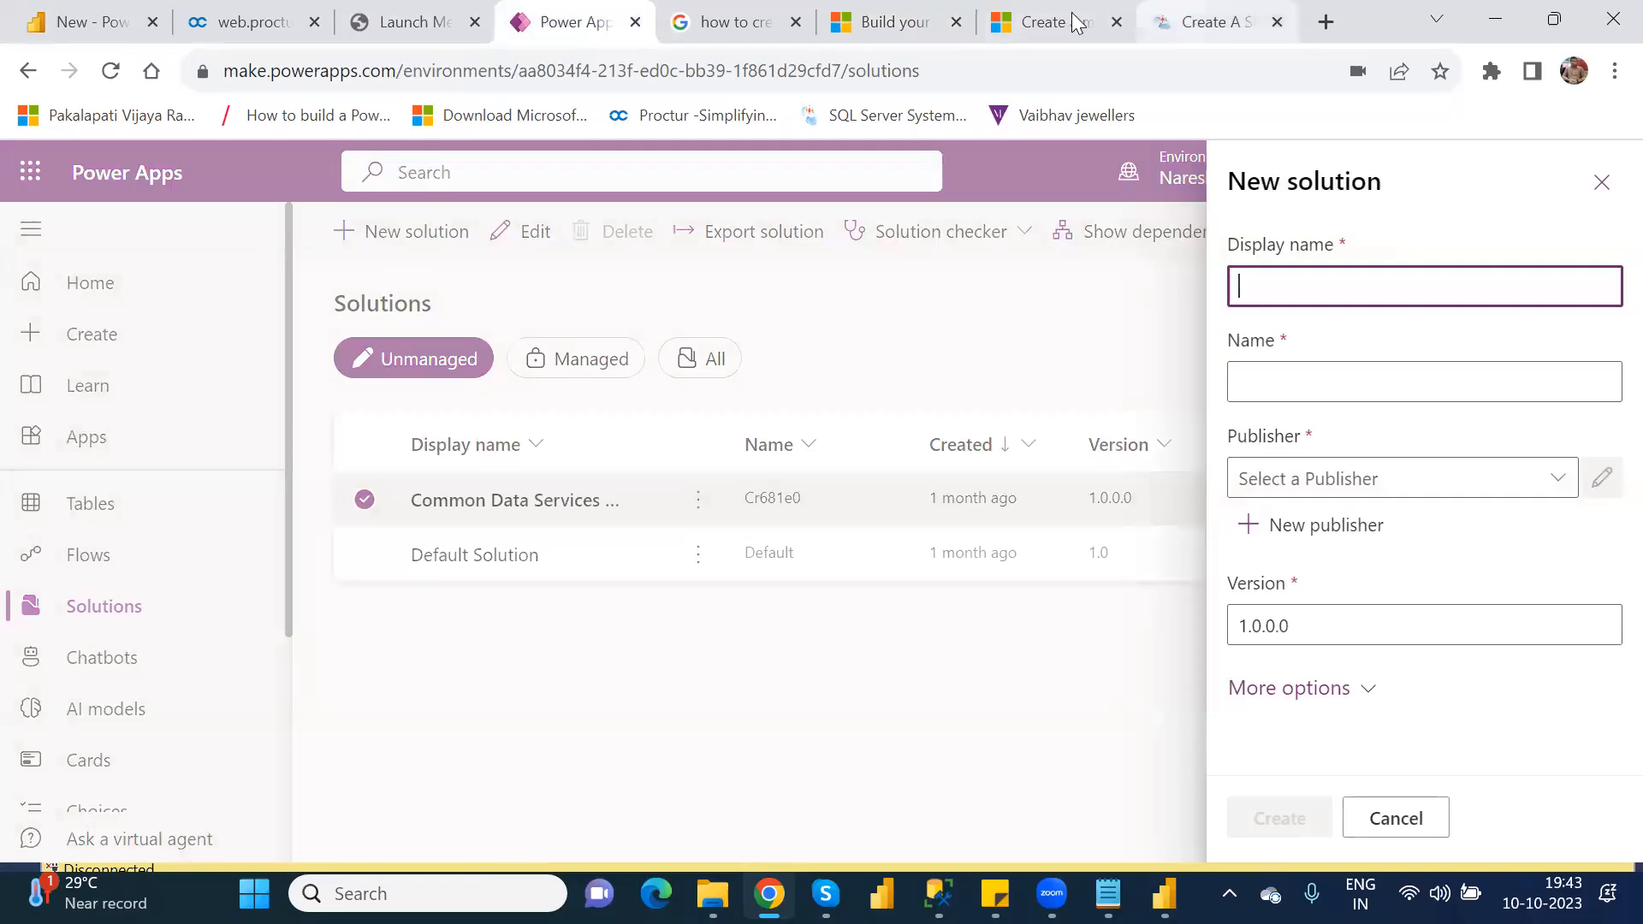
Step: Check the Microsoft Learn tutorial for the solution's display name and the instructions on adding existing tables
left_click(882, 23)
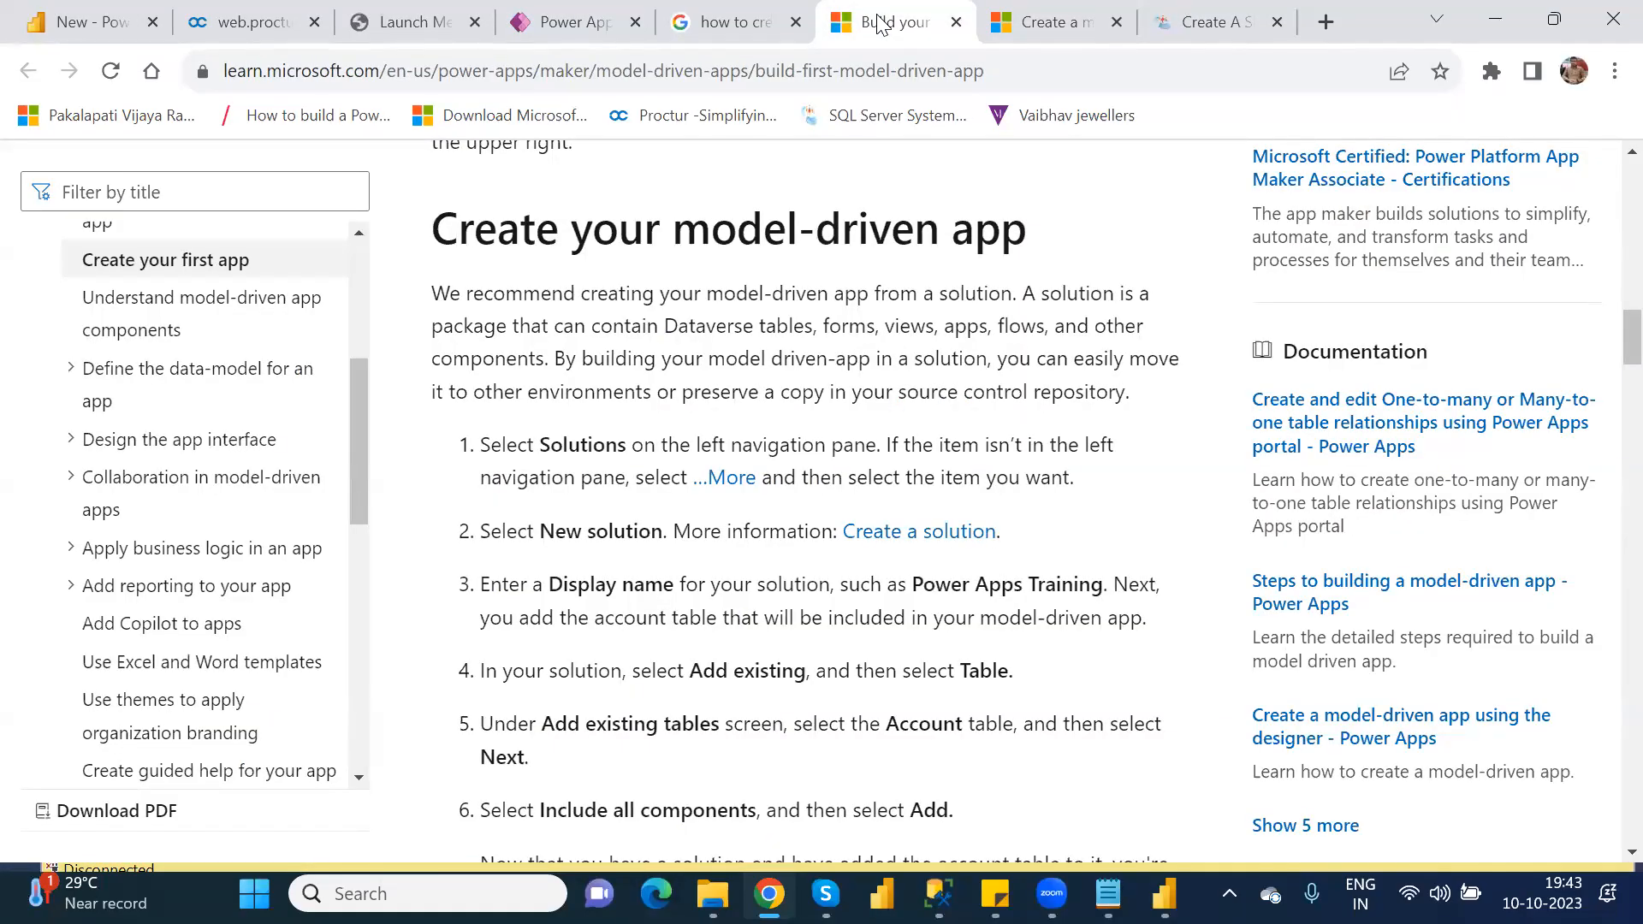
key("Down")
key("Down")
key("Down")
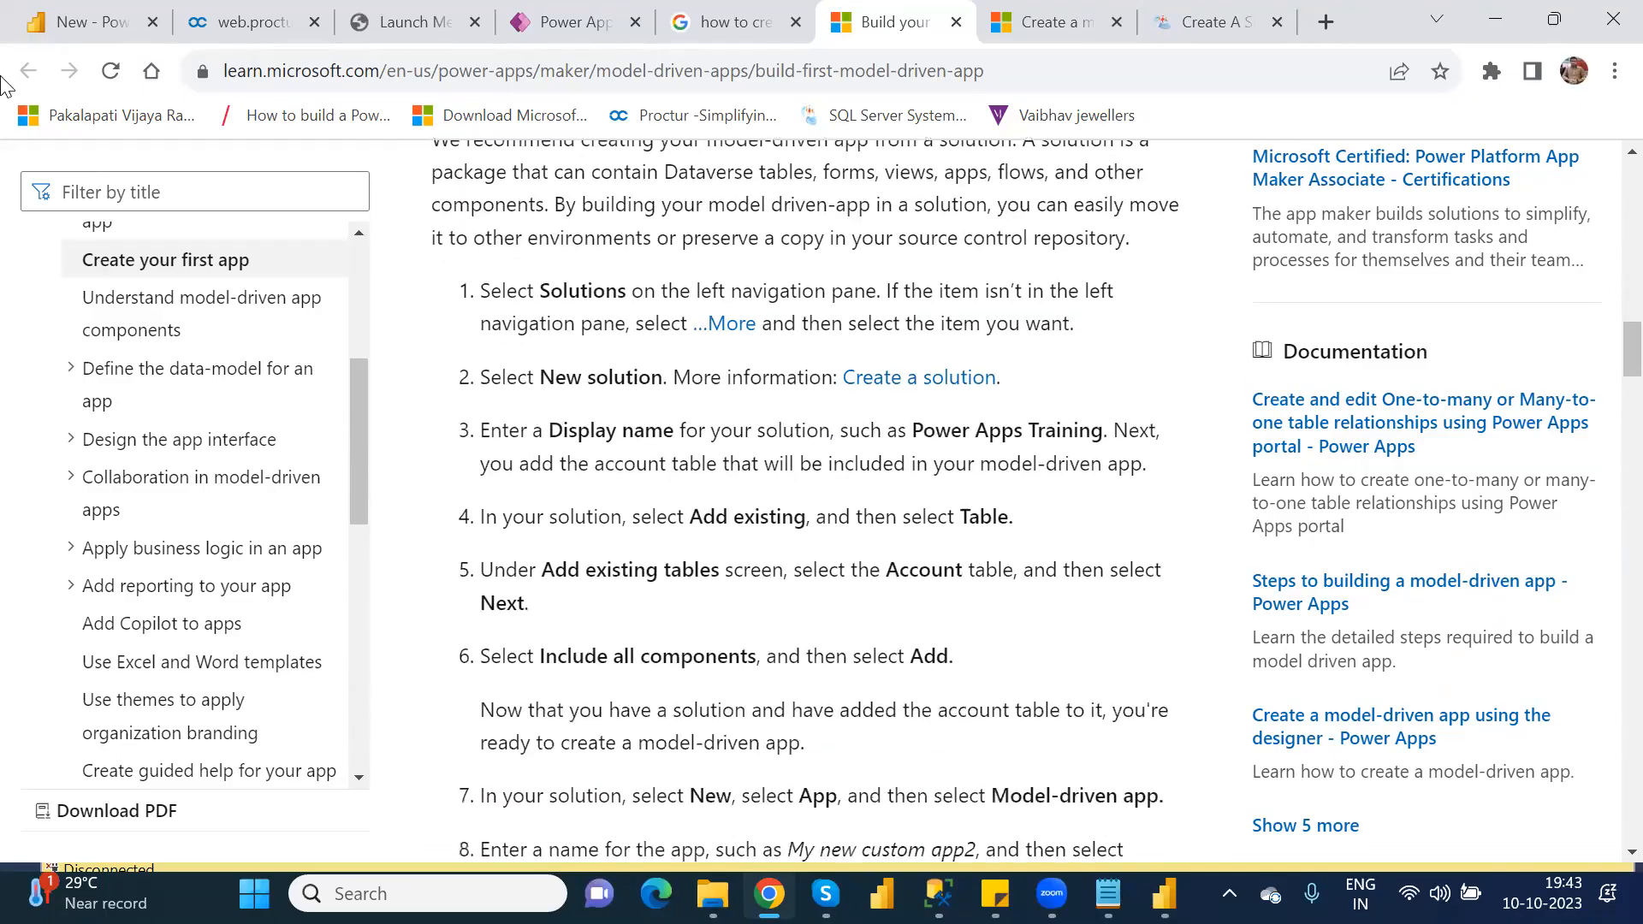
Step: Return to the new solution form in Power Apps and set the display name to ModelDrivenApp
left_click(595, 26)
left_click(1321, 282)
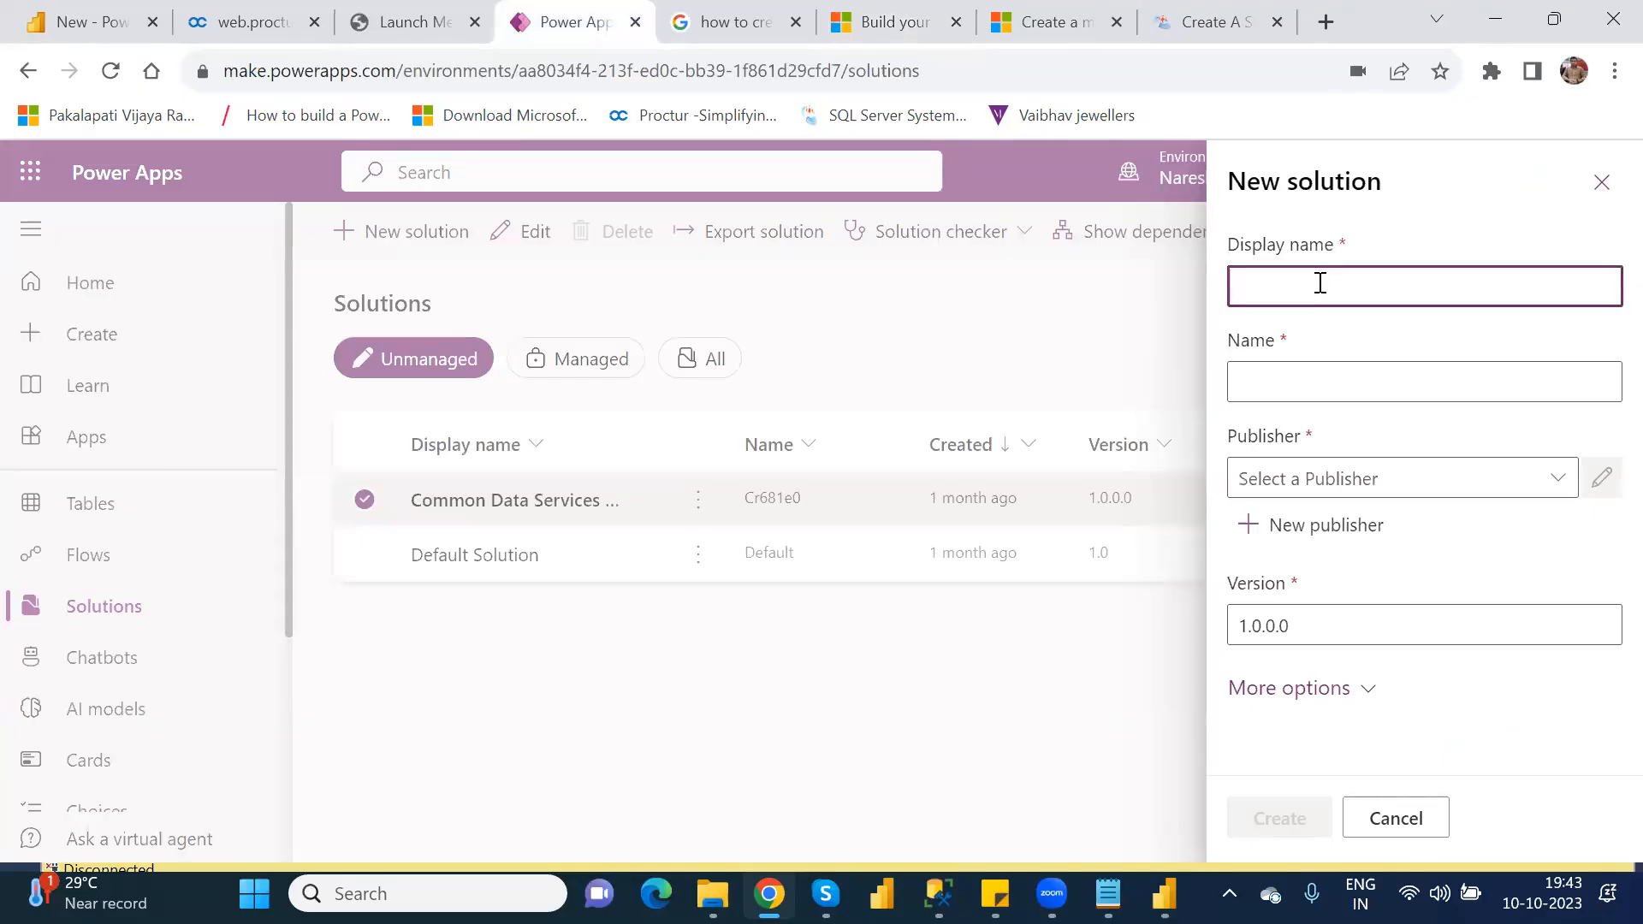
type("ModelDrivenApps")
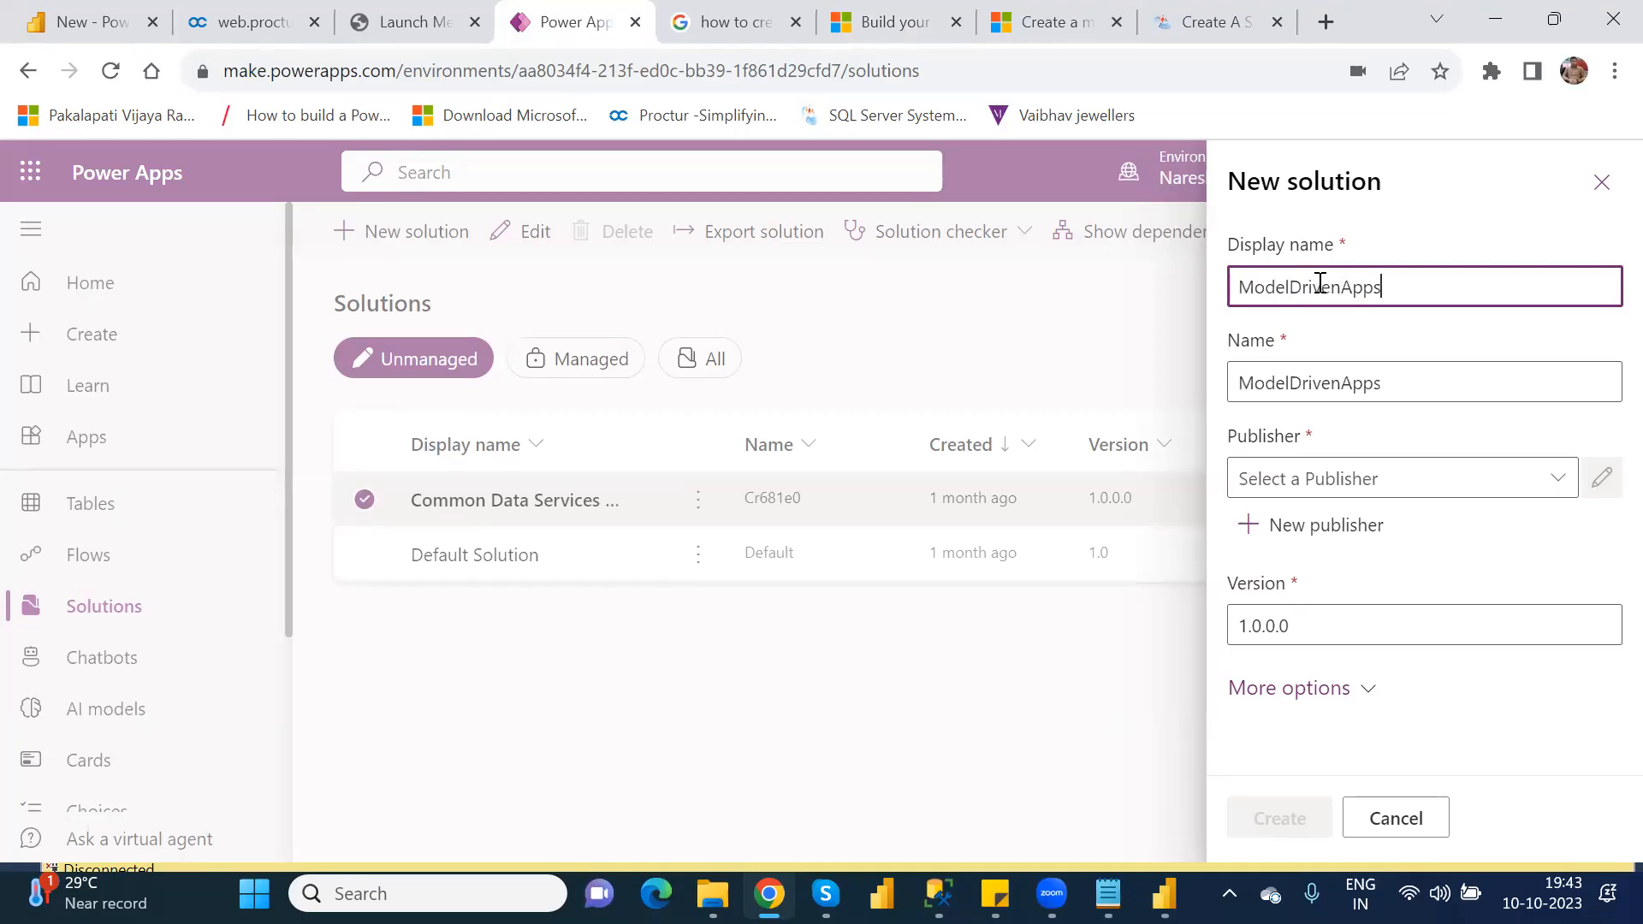
key("BackSpace")
Step: Expand the solution's additional options and set the configuration page to None
left_click(1367, 688)
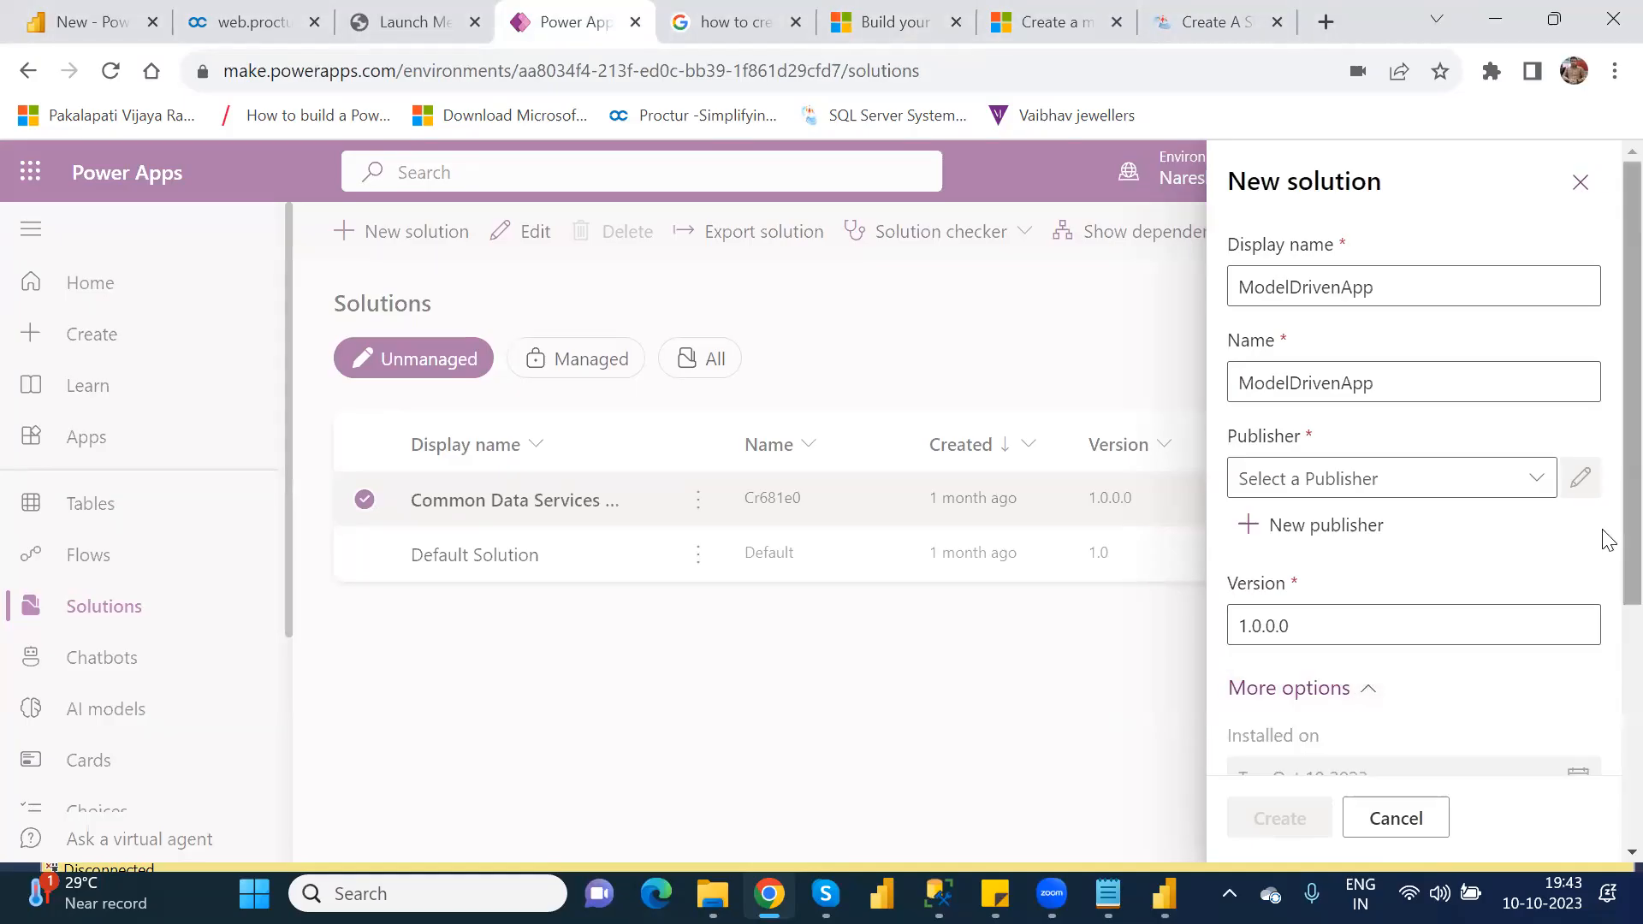
scroll(1605, 676, "down", 4)
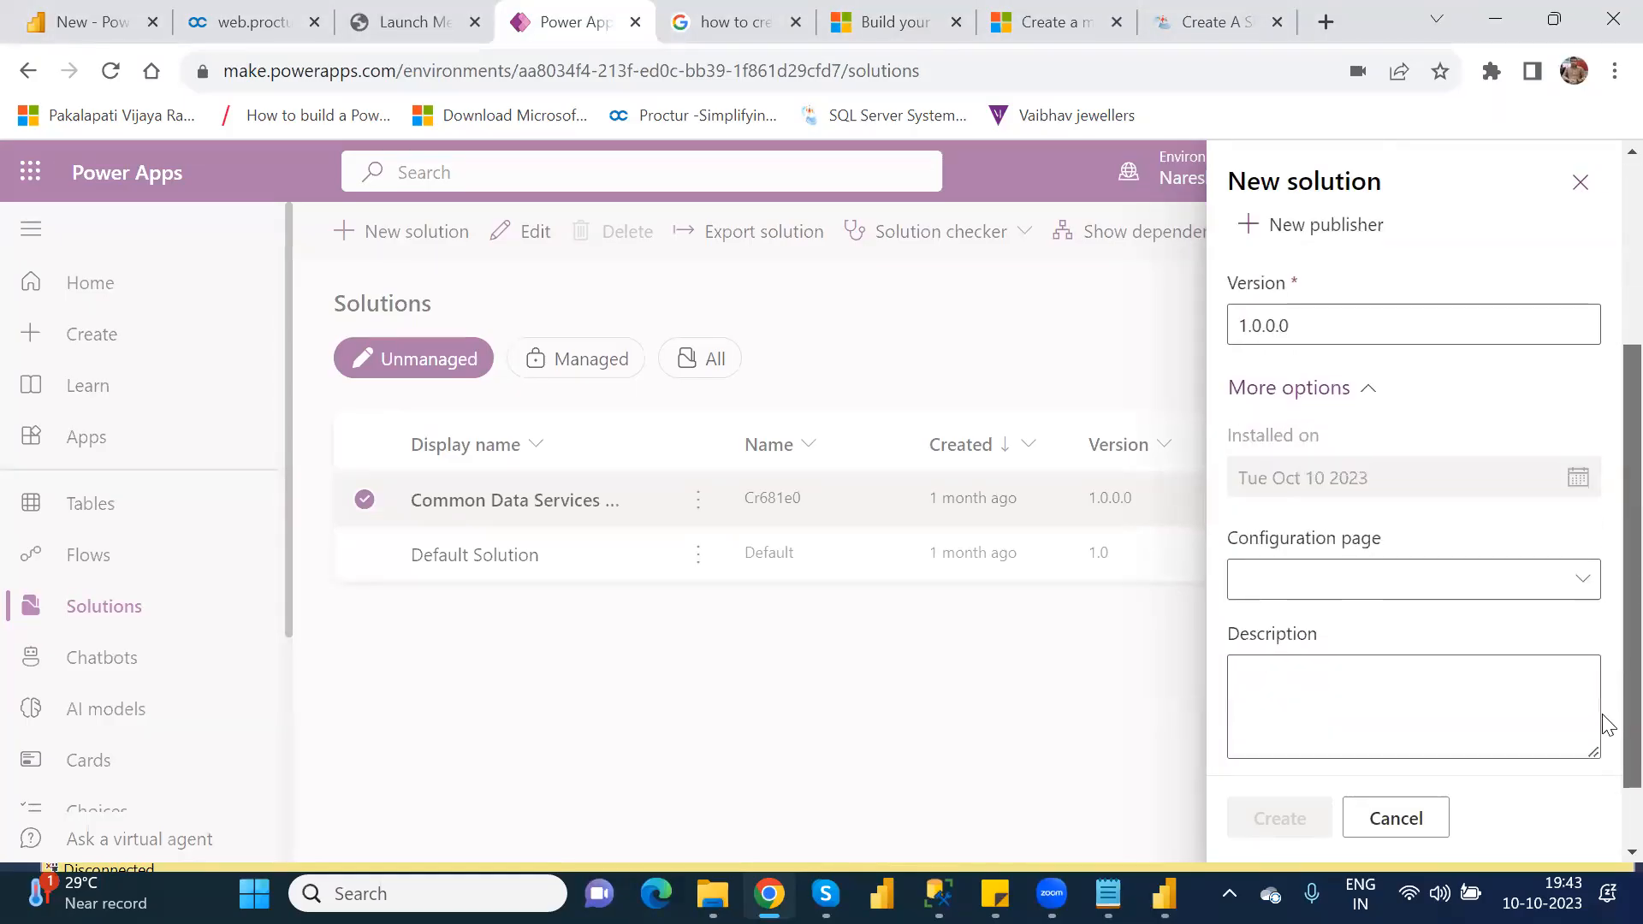
left_click(1585, 587)
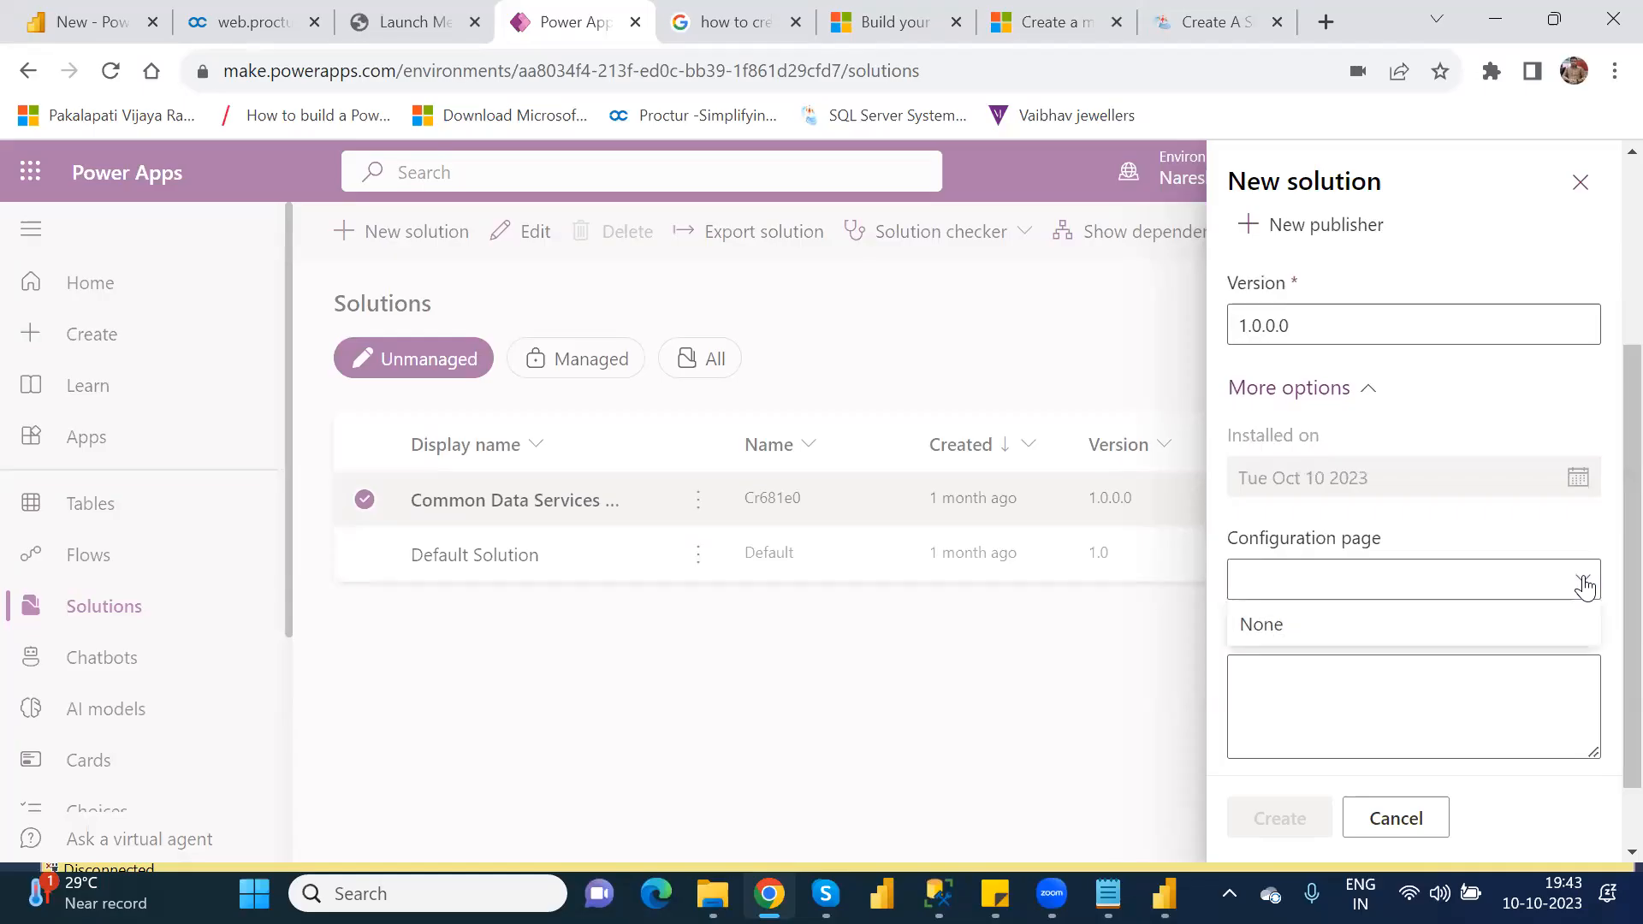
left_click(1537, 623)
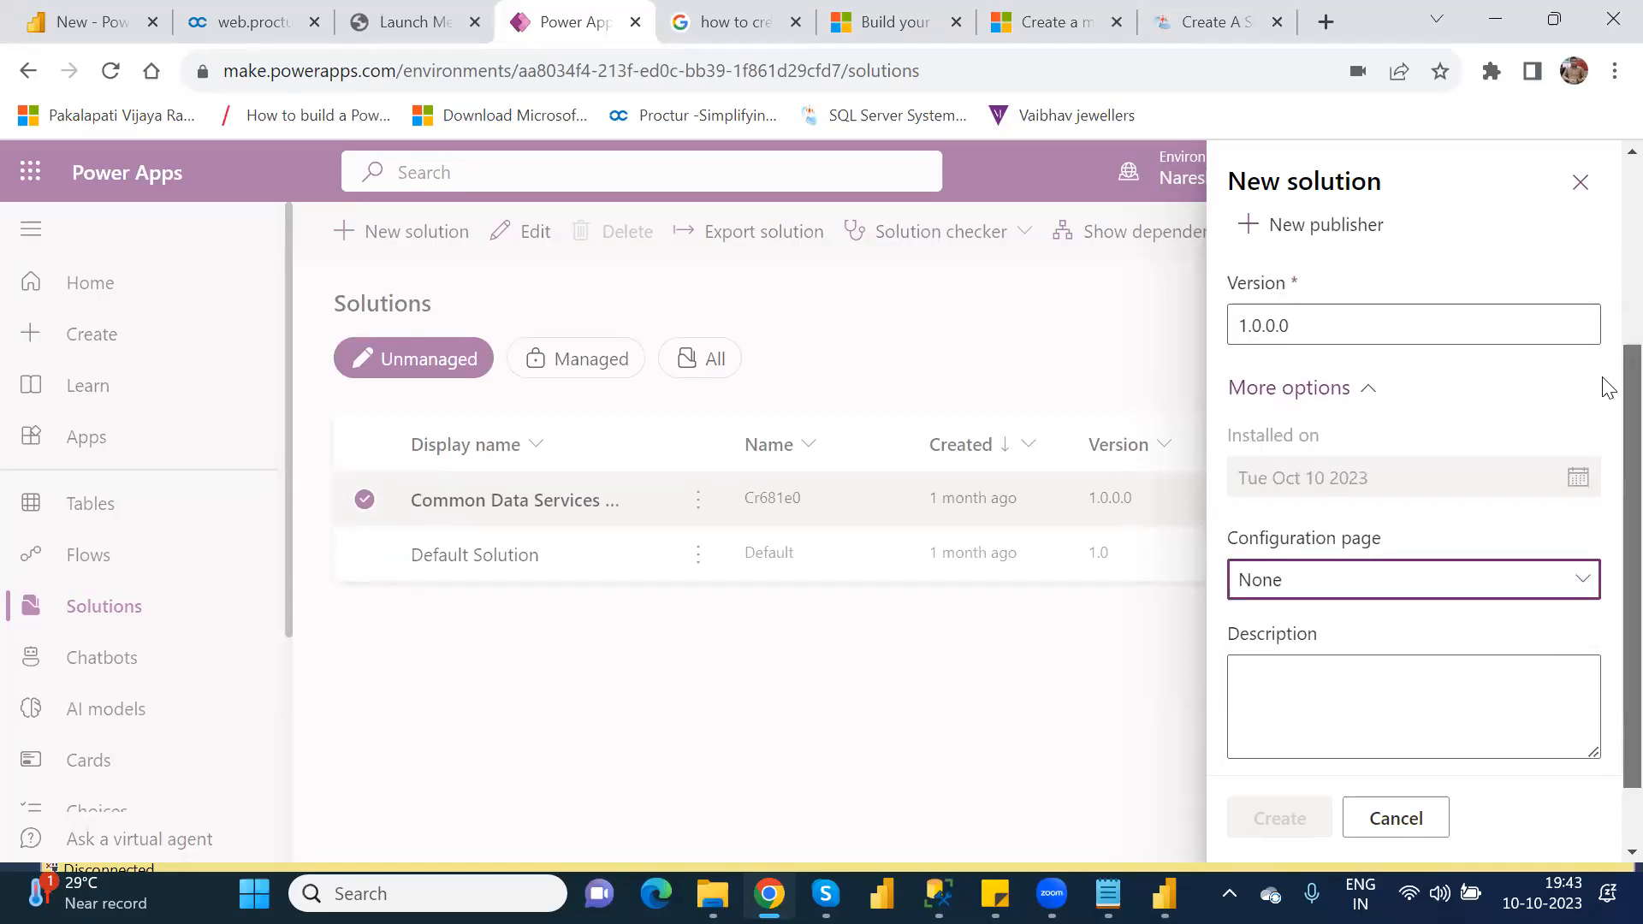
Step: Choose CDS Default Publisher (Cr3f2ce) as the publisher and create the ModelDrivenApp solution
scroll(1609, 325, "up", 4)
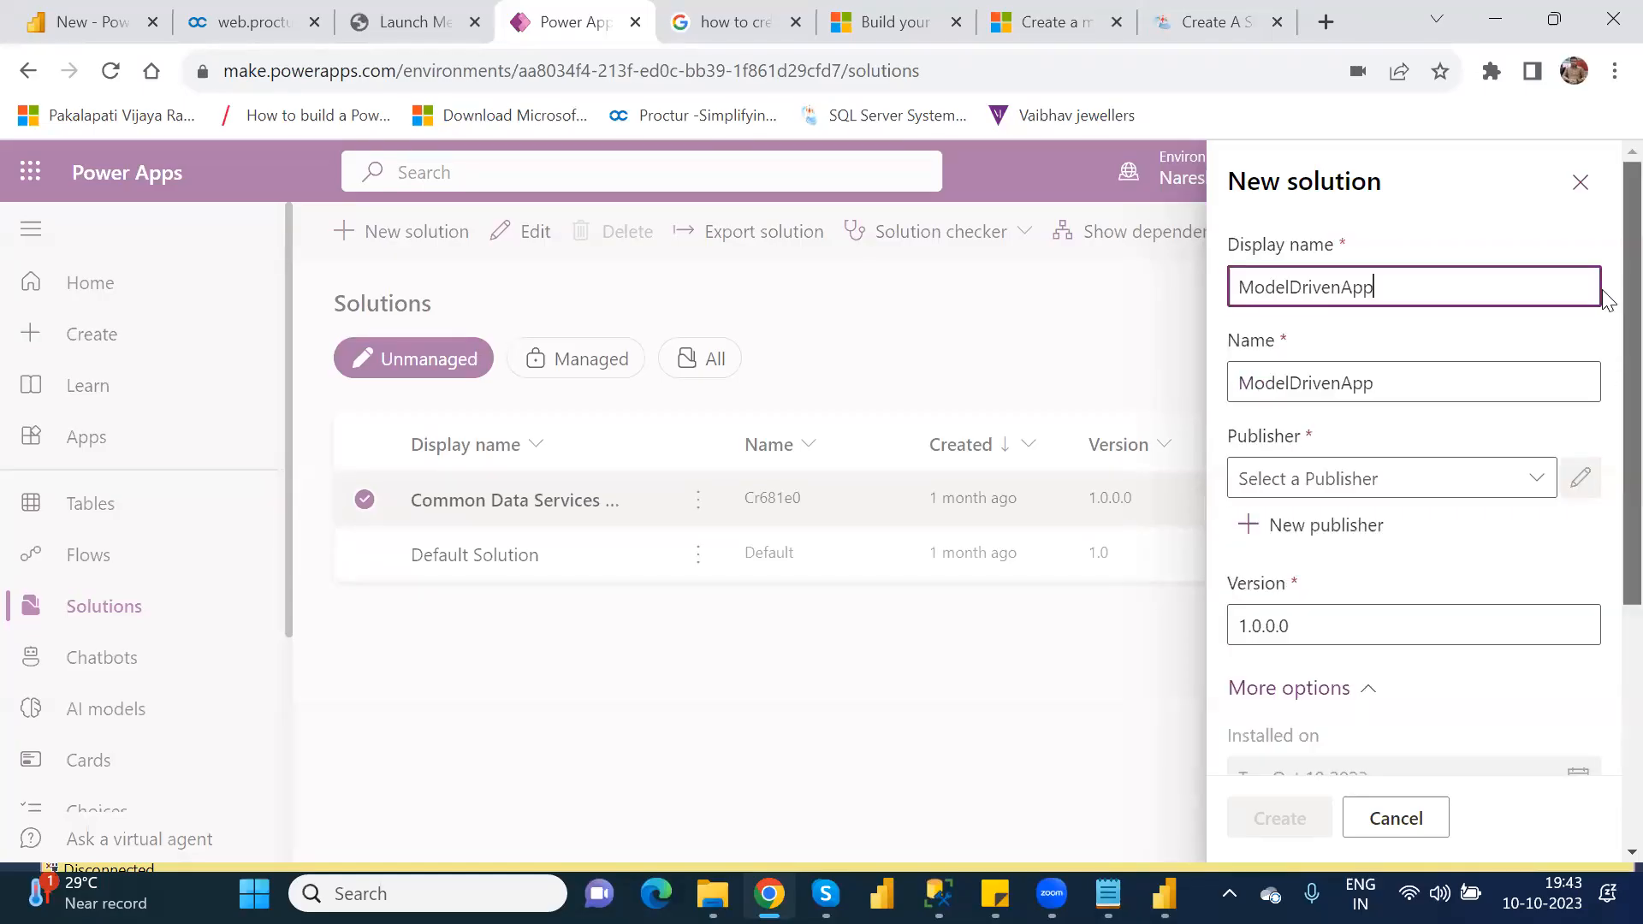
left_click(1538, 482)
left_click(1538, 482)
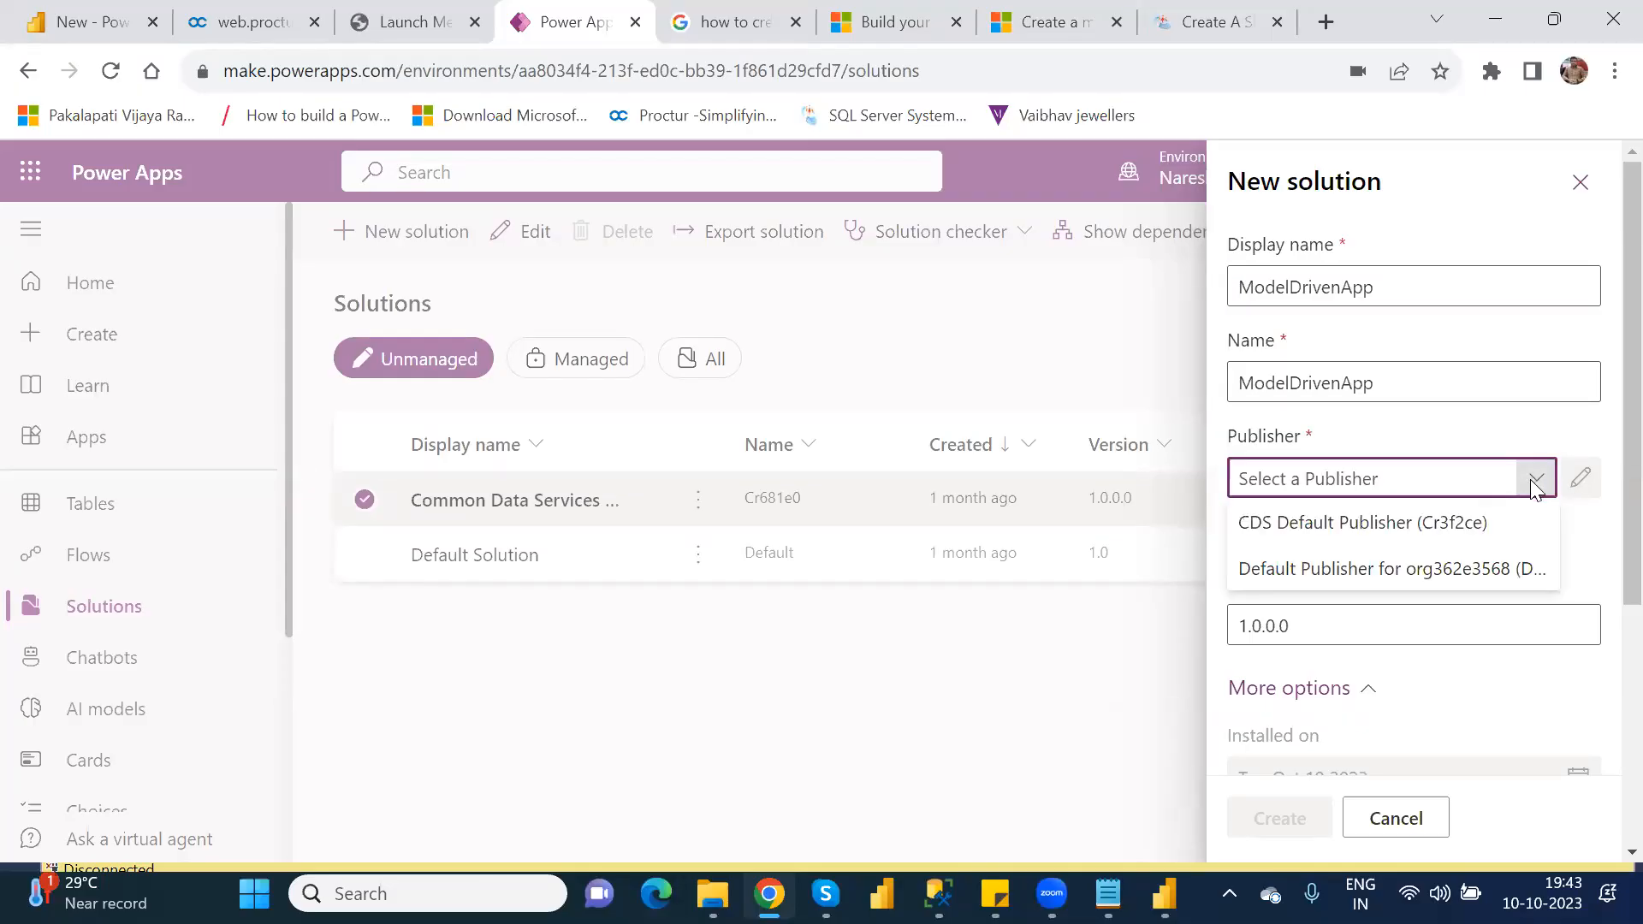
left_click(1478, 528)
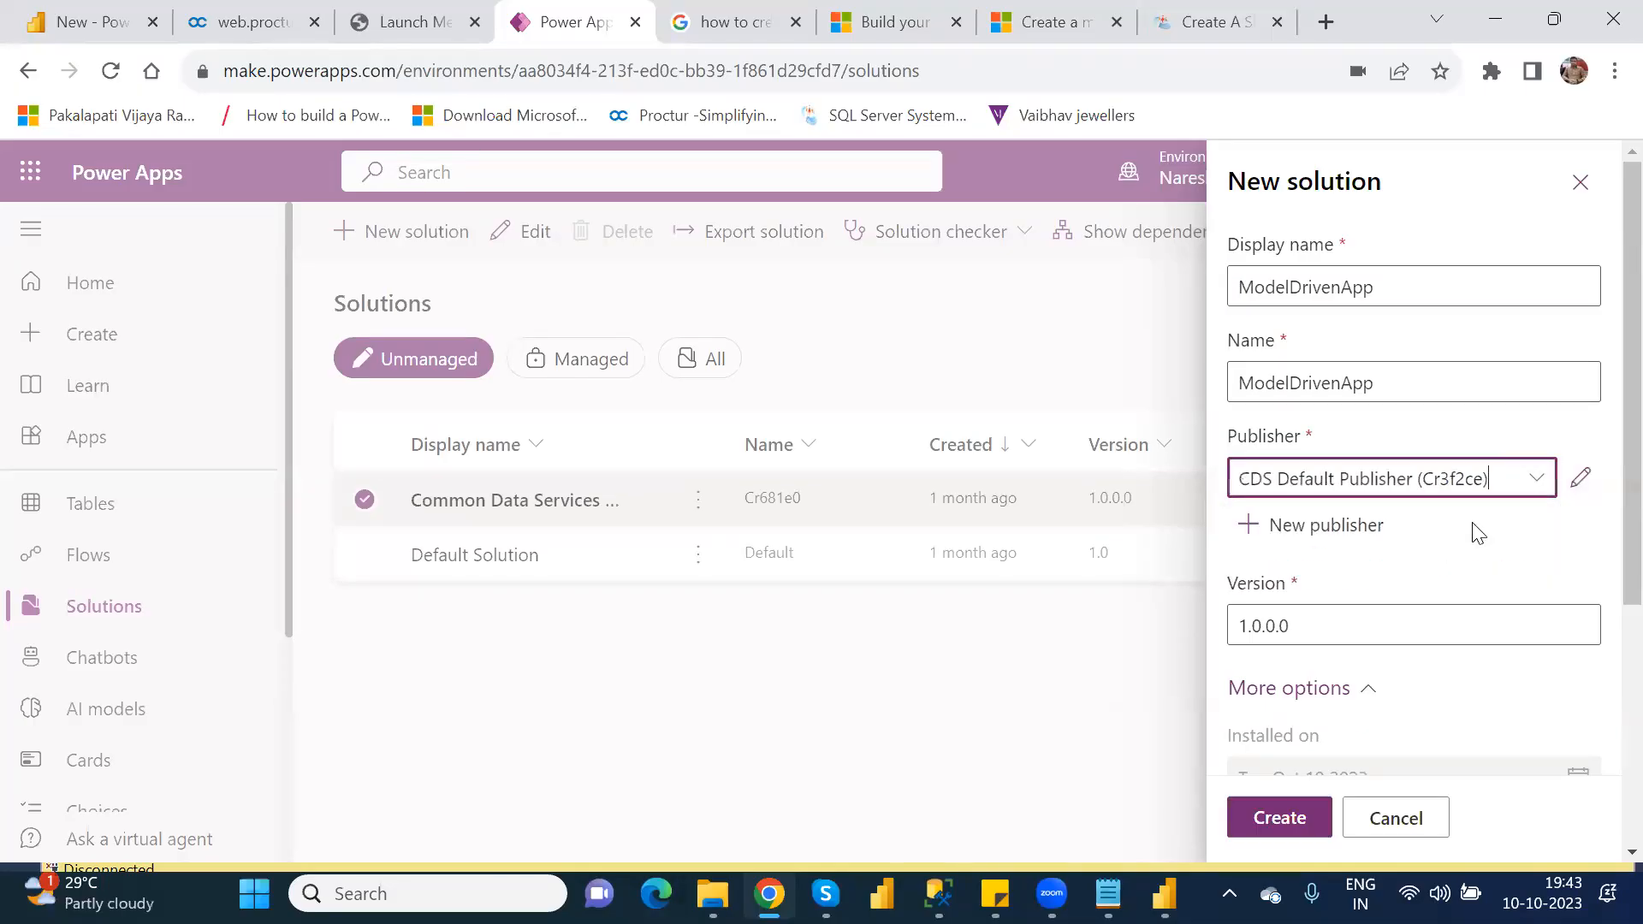
left_click(1281, 827)
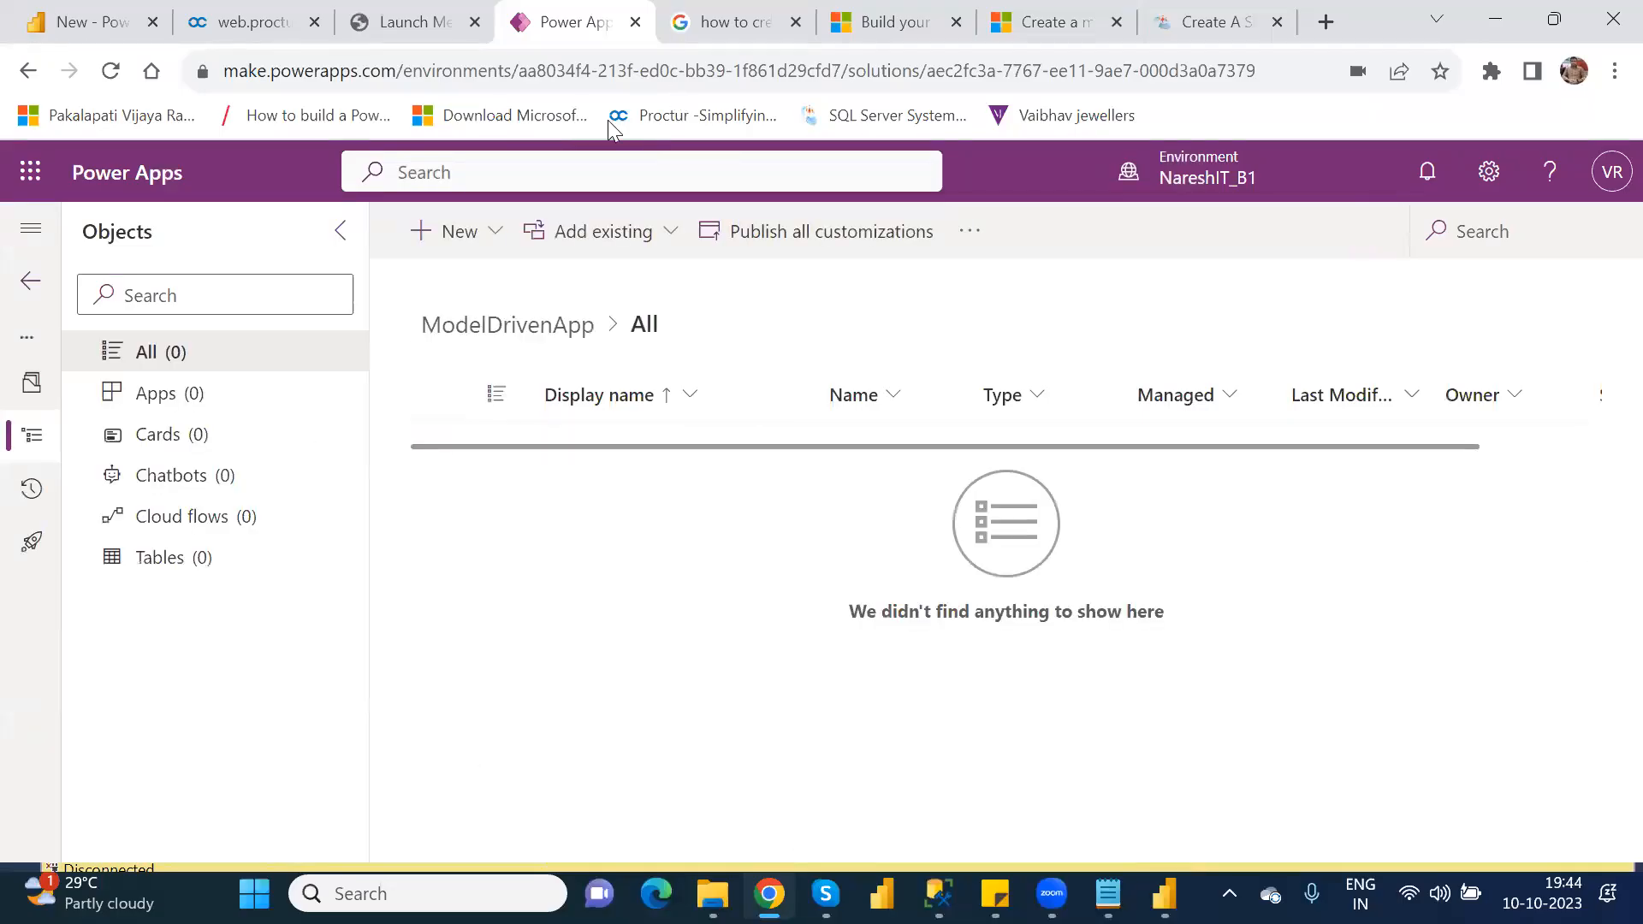
Step: Check which app types can be added as a new app in the ModelDrivenApp solution
left_click(492, 240)
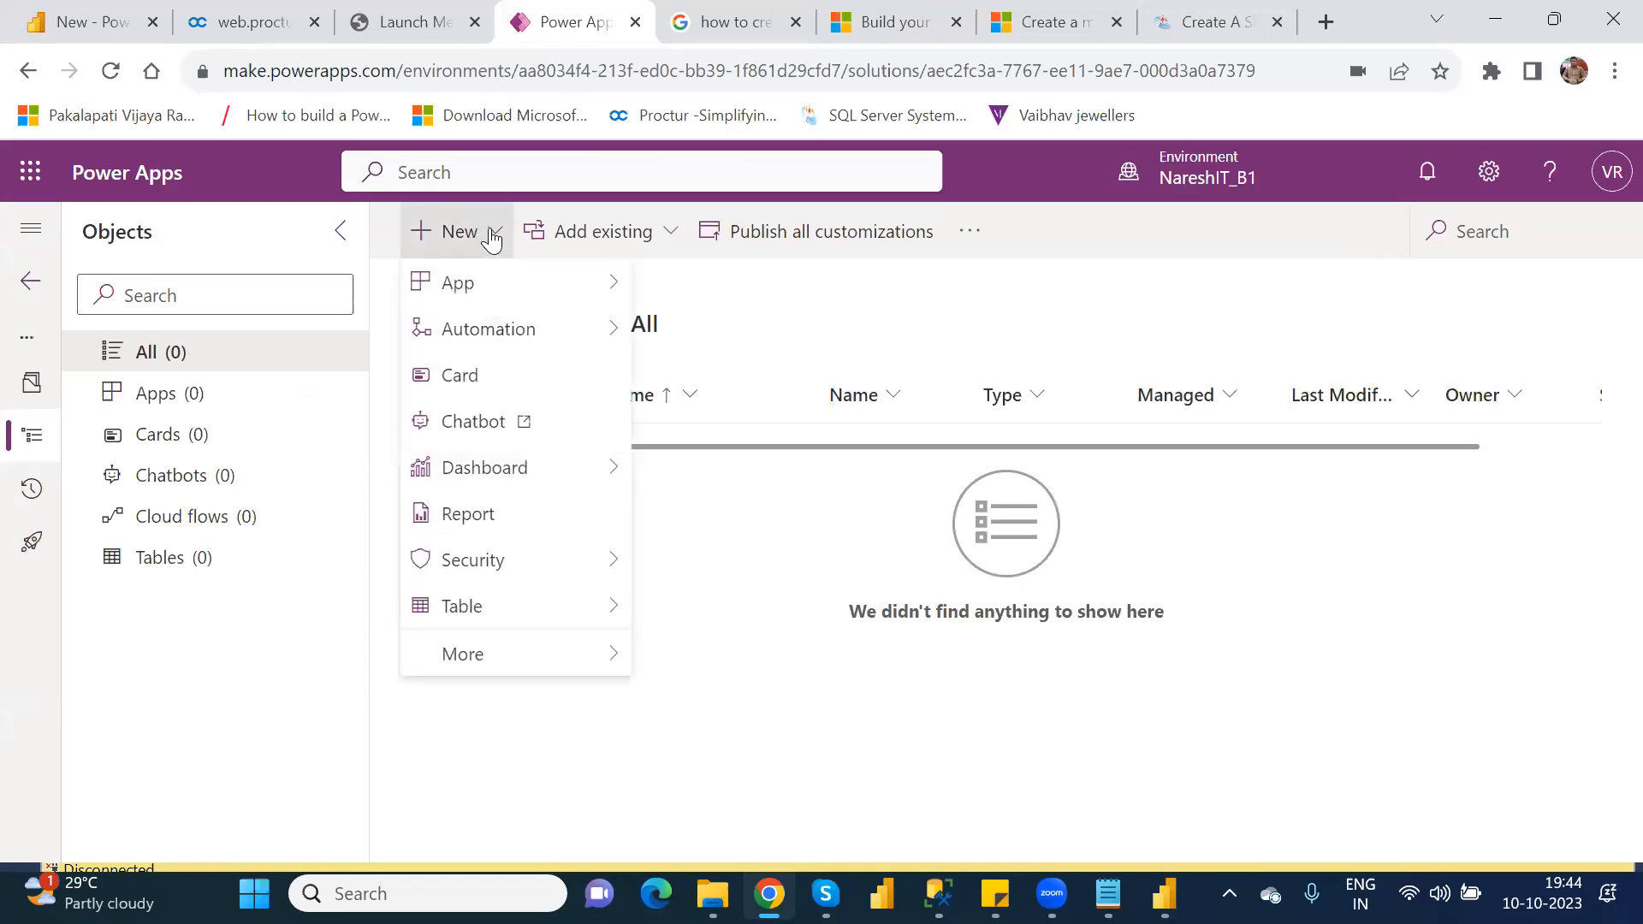
mouse_move(570, 293)
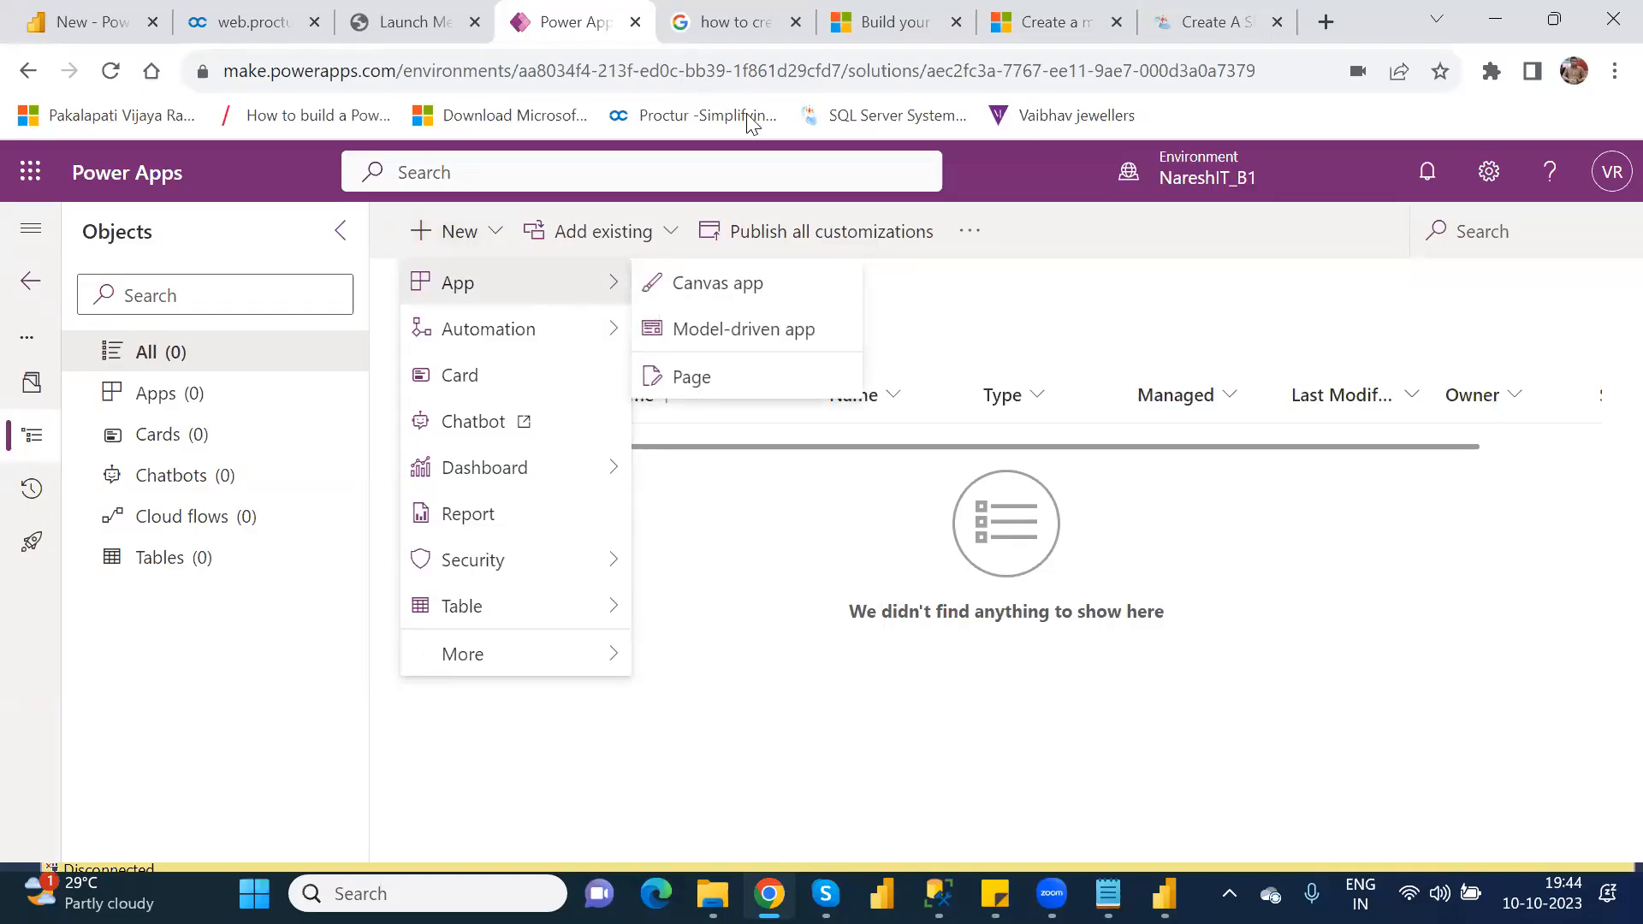
left_click(981, 318)
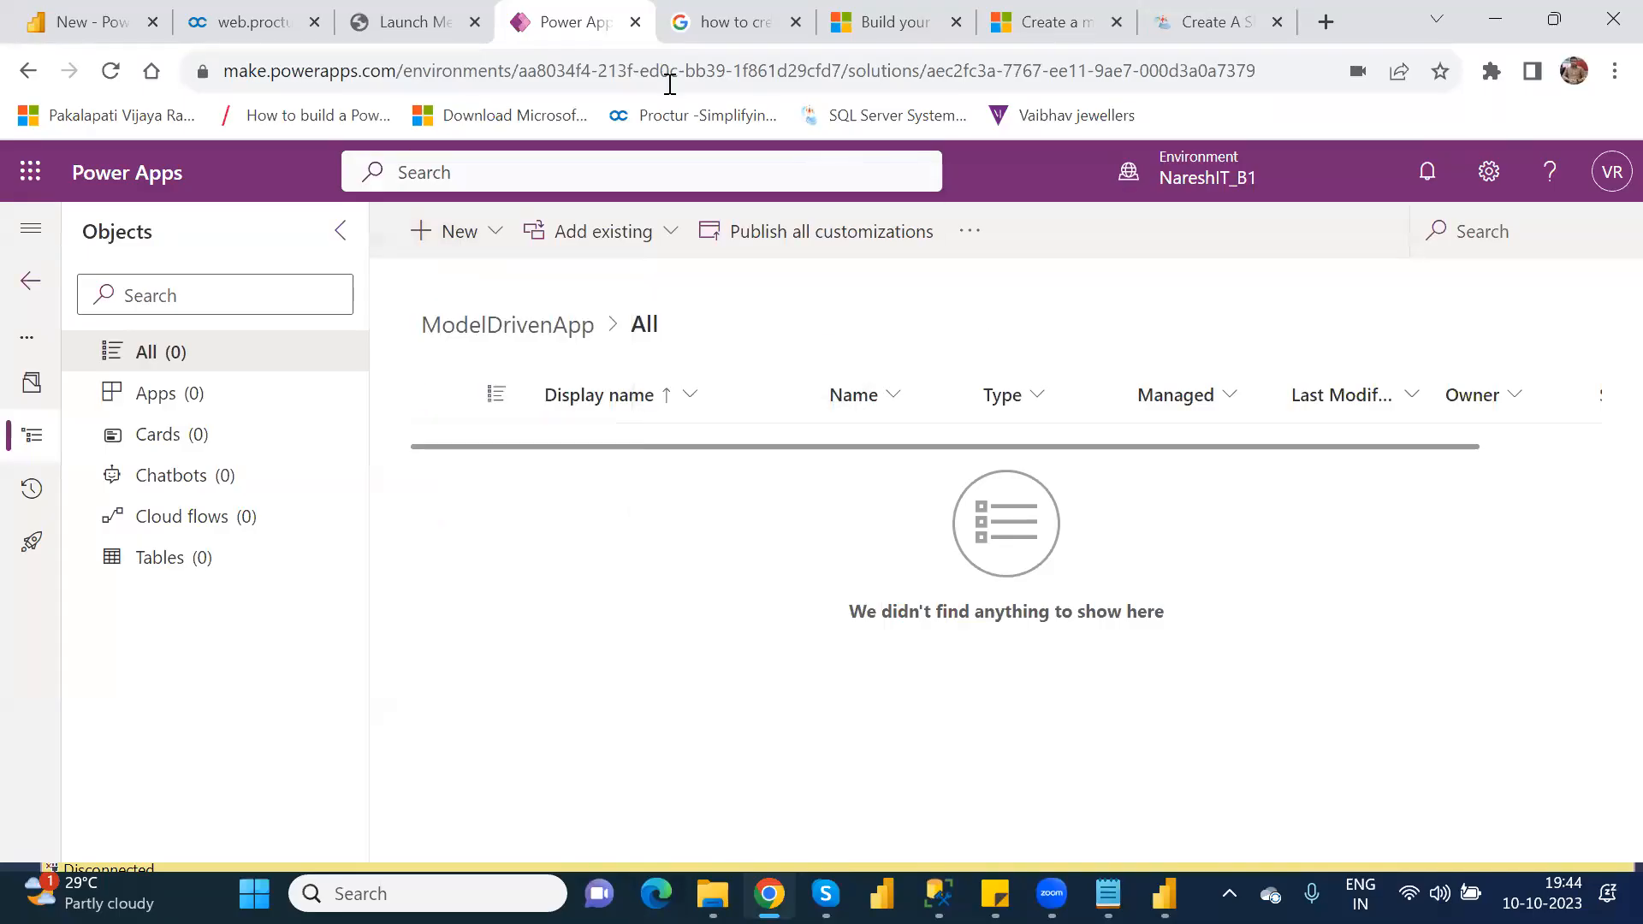
Step: Review Microsoft Learn's first model-driven app tutorial, from creating the app through adding Dataverse table pages and Contact views
left_click(894, 22)
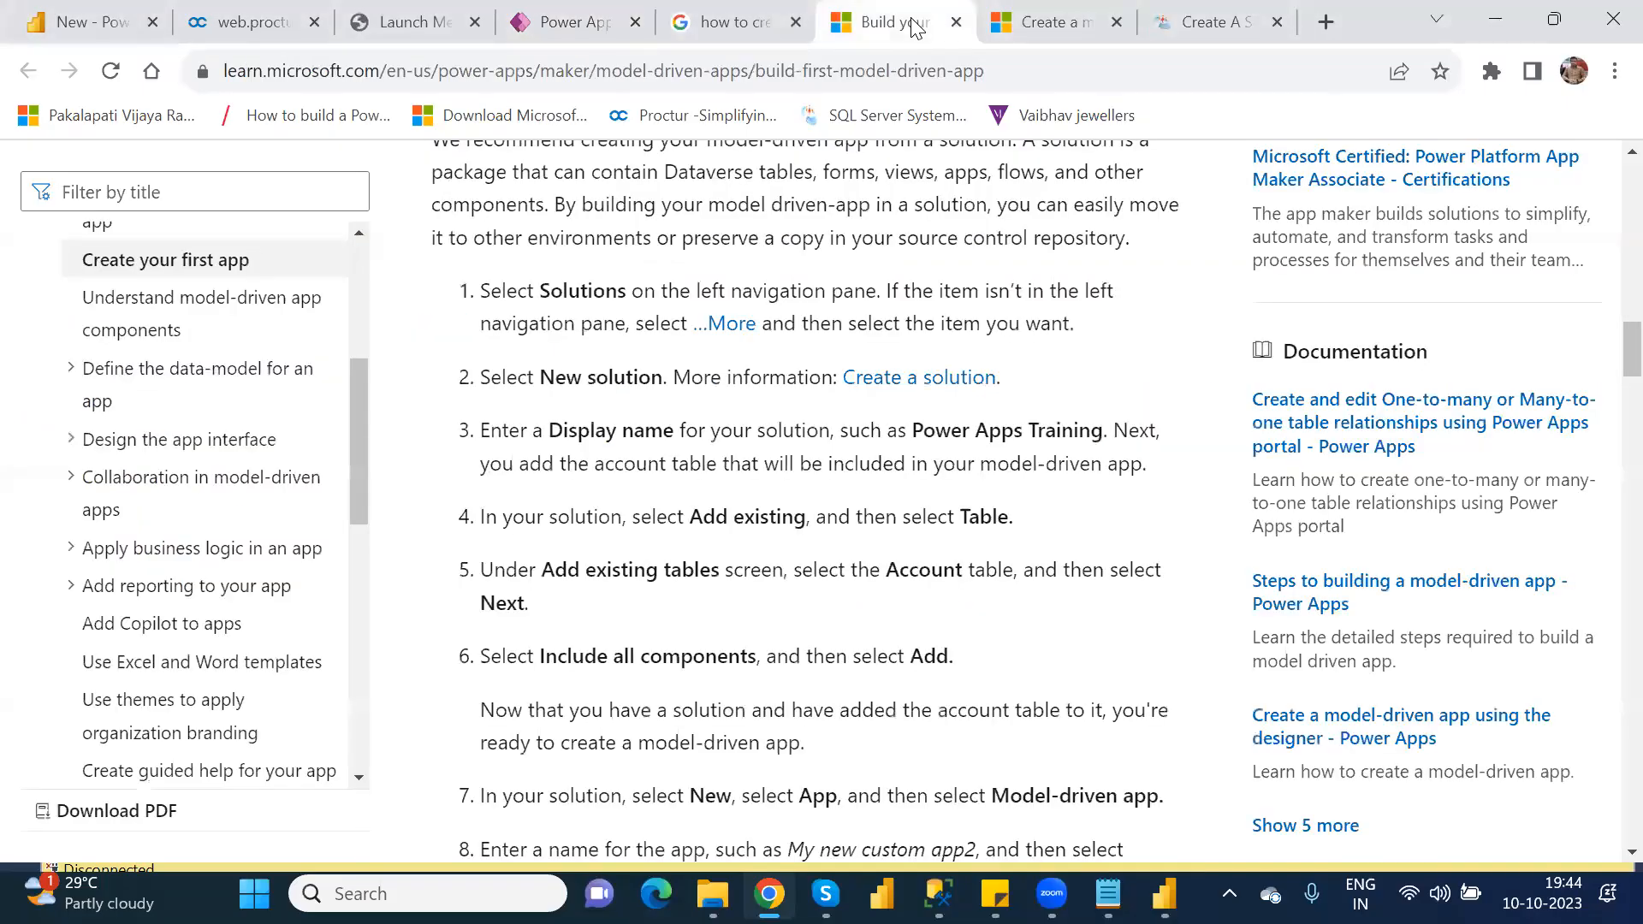
key("Down")
key("Down")
key("Down")
key("Down")
key("Down")
key("Down")
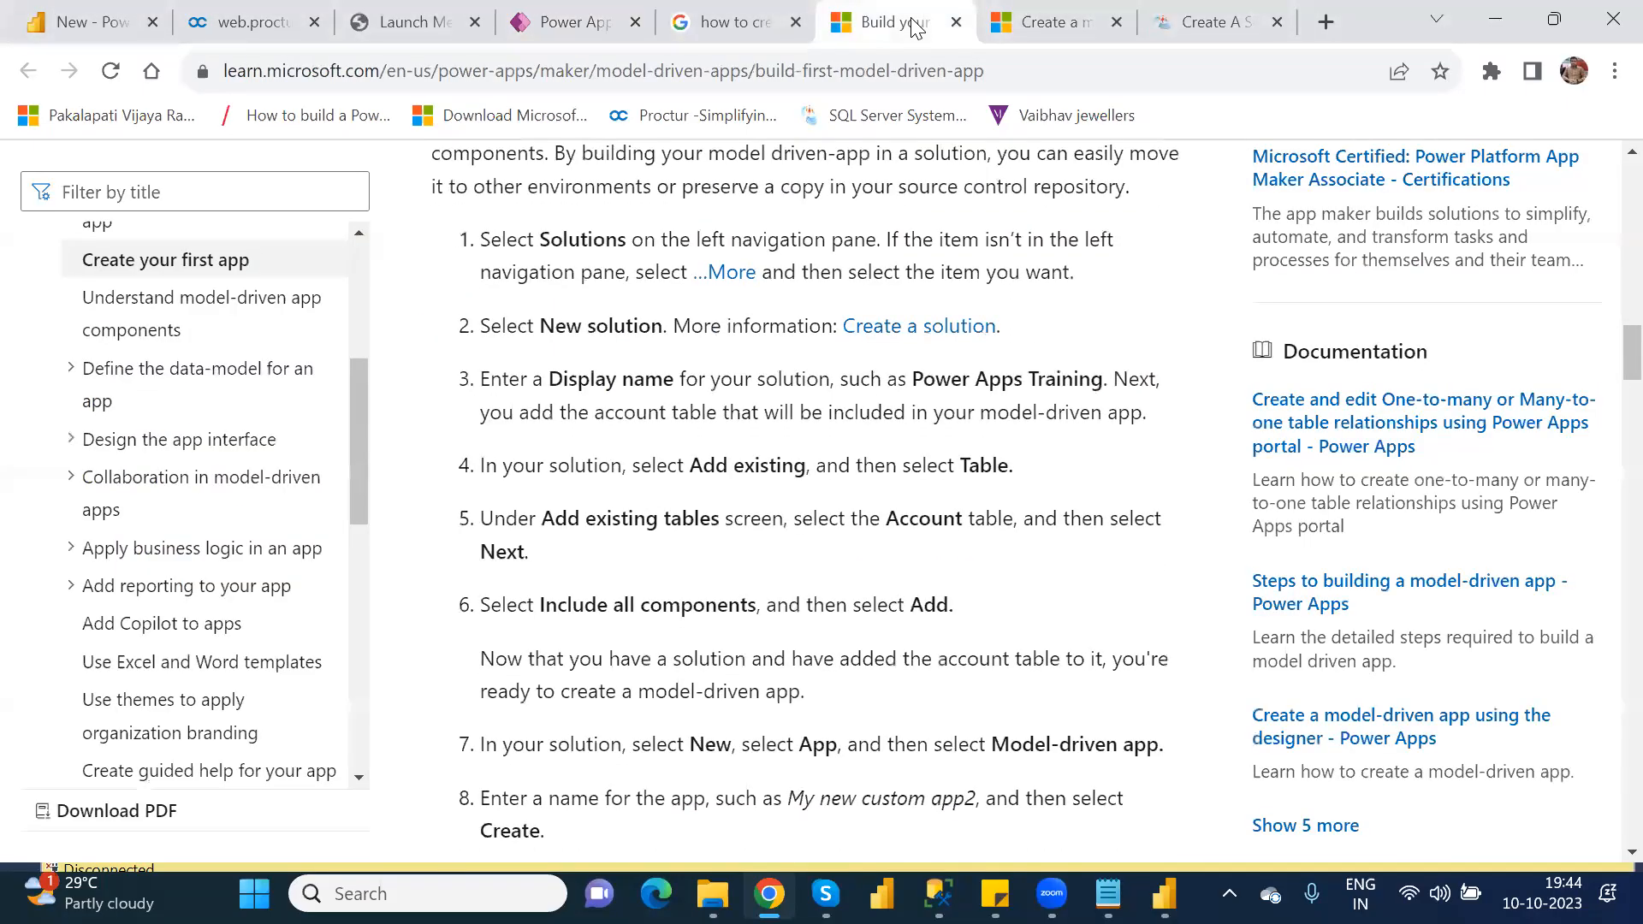
key("Page_Down")
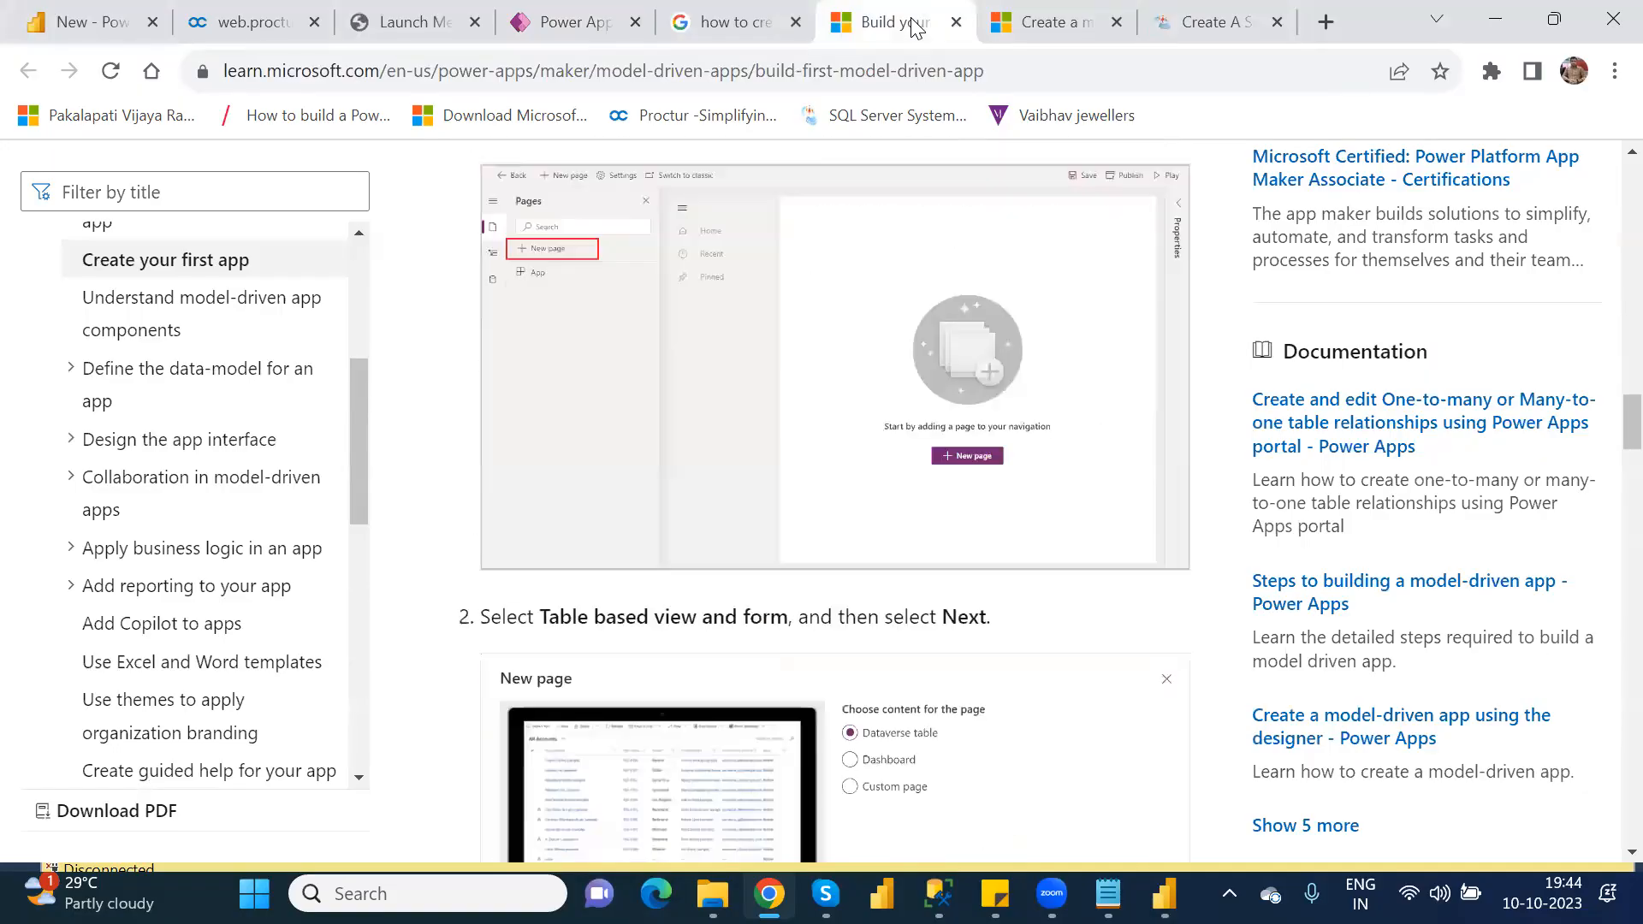
key("Down")
key("Down")
key("Down")
key("Down")
key("Down")
key("Down")
key("Down")
key("Down")
key("Down")
key("Down")
key("Down")
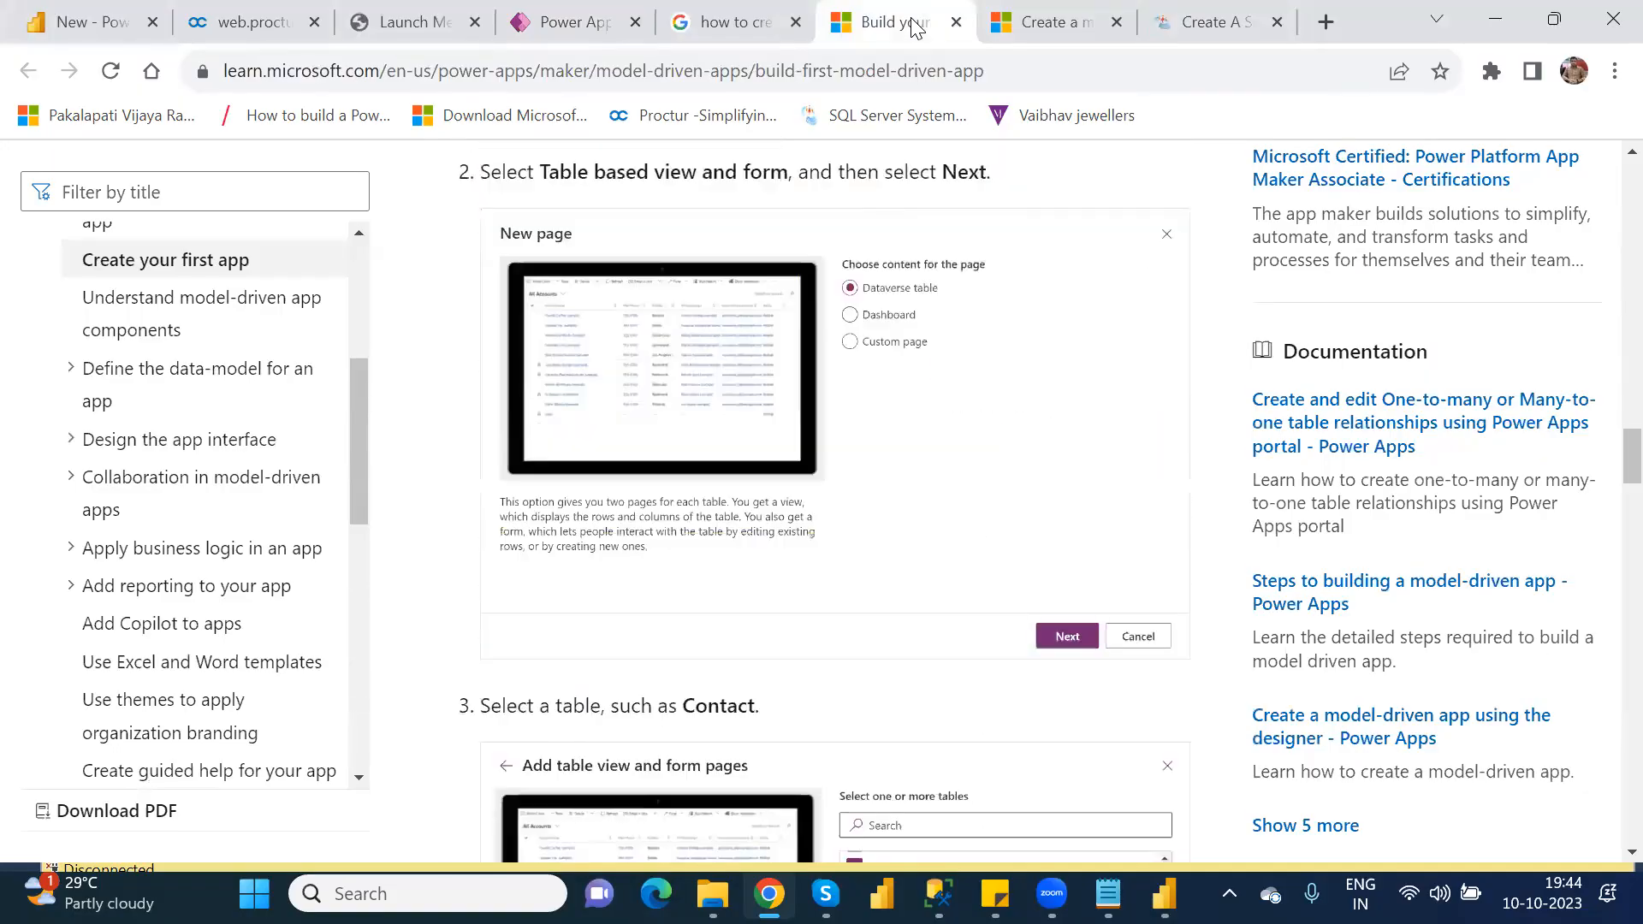
key("Up")
key("Up")
key("Up")
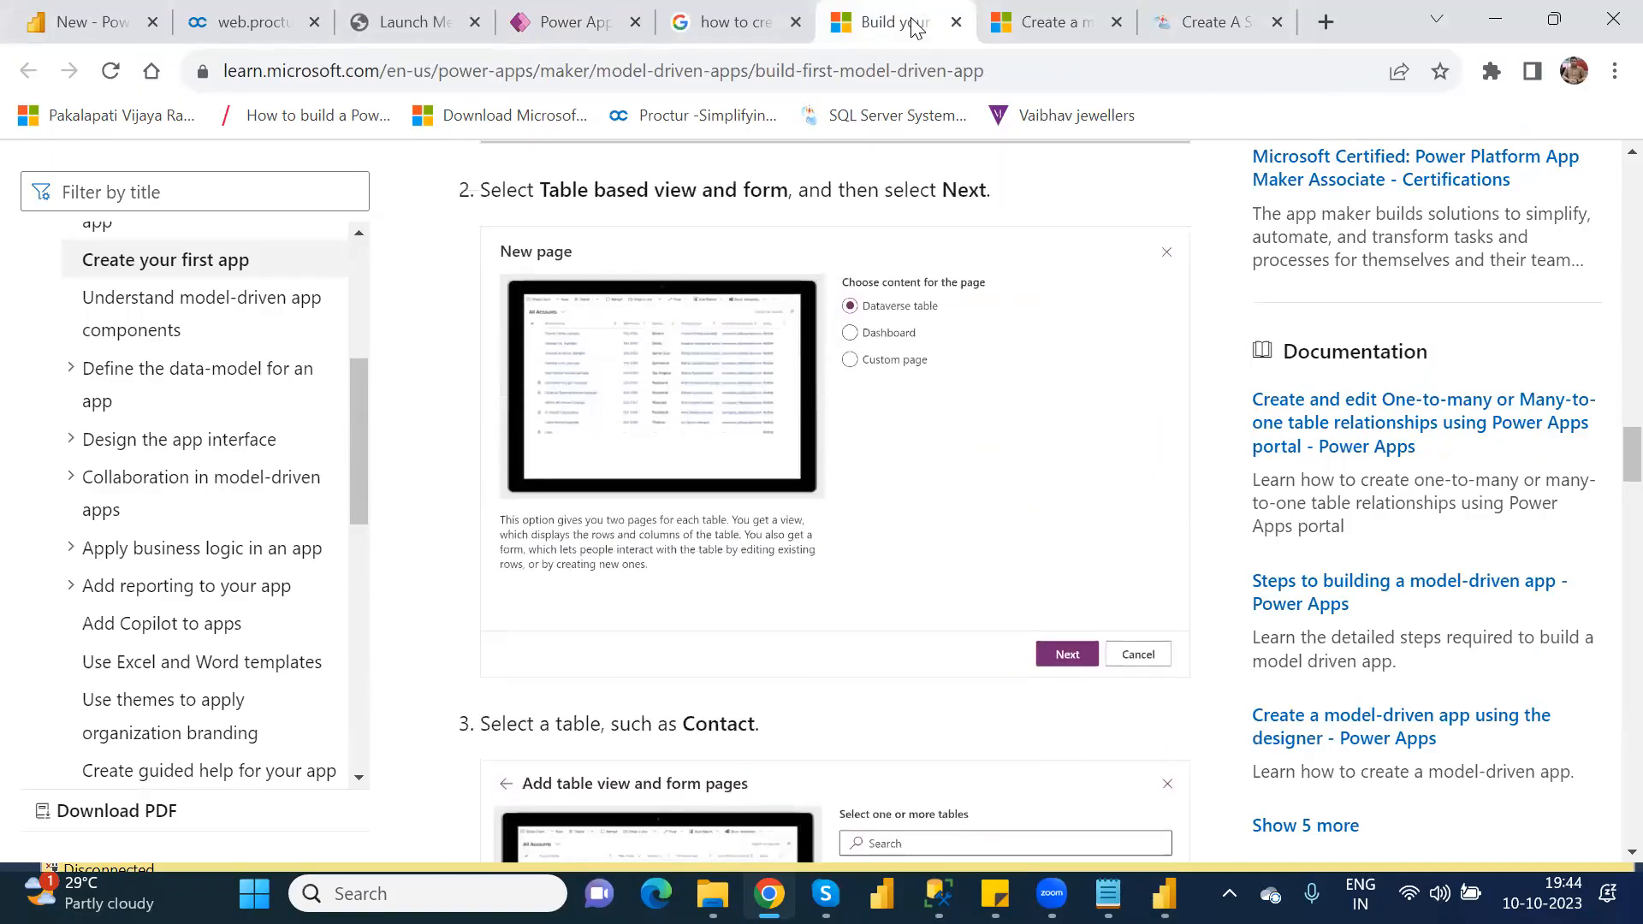
key("Up")
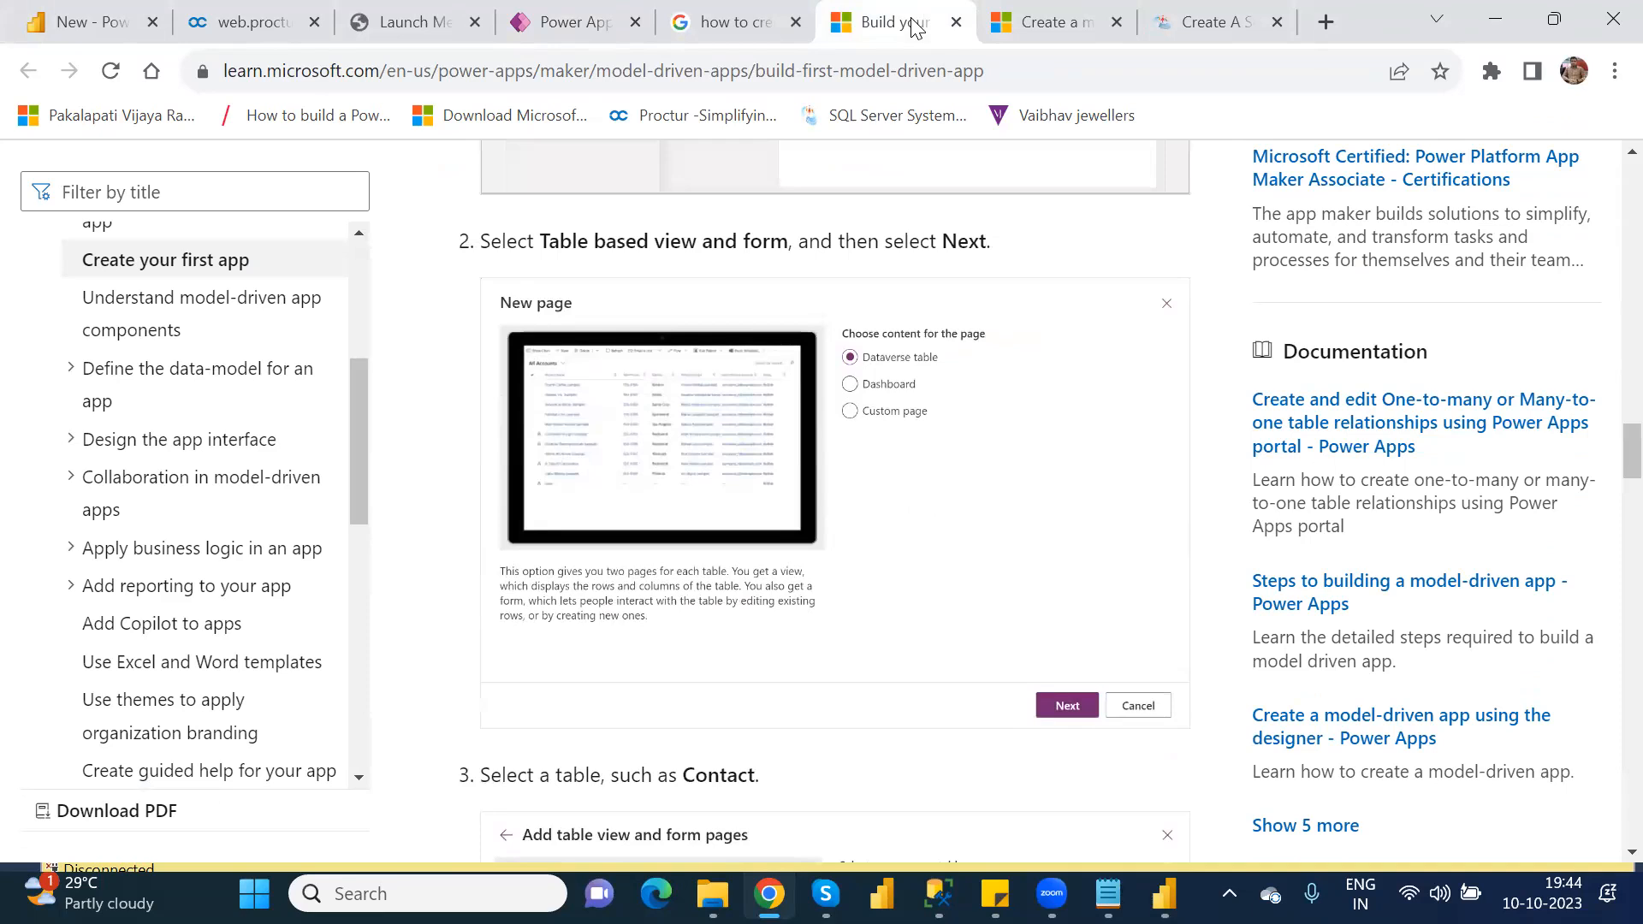
key("Down")
key("Down")
key("Down")
key("Down")
key("Down")
key("Down")
key("Down")
key("Down")
key("Down")
key("Down")
key("Down")
key("Down")
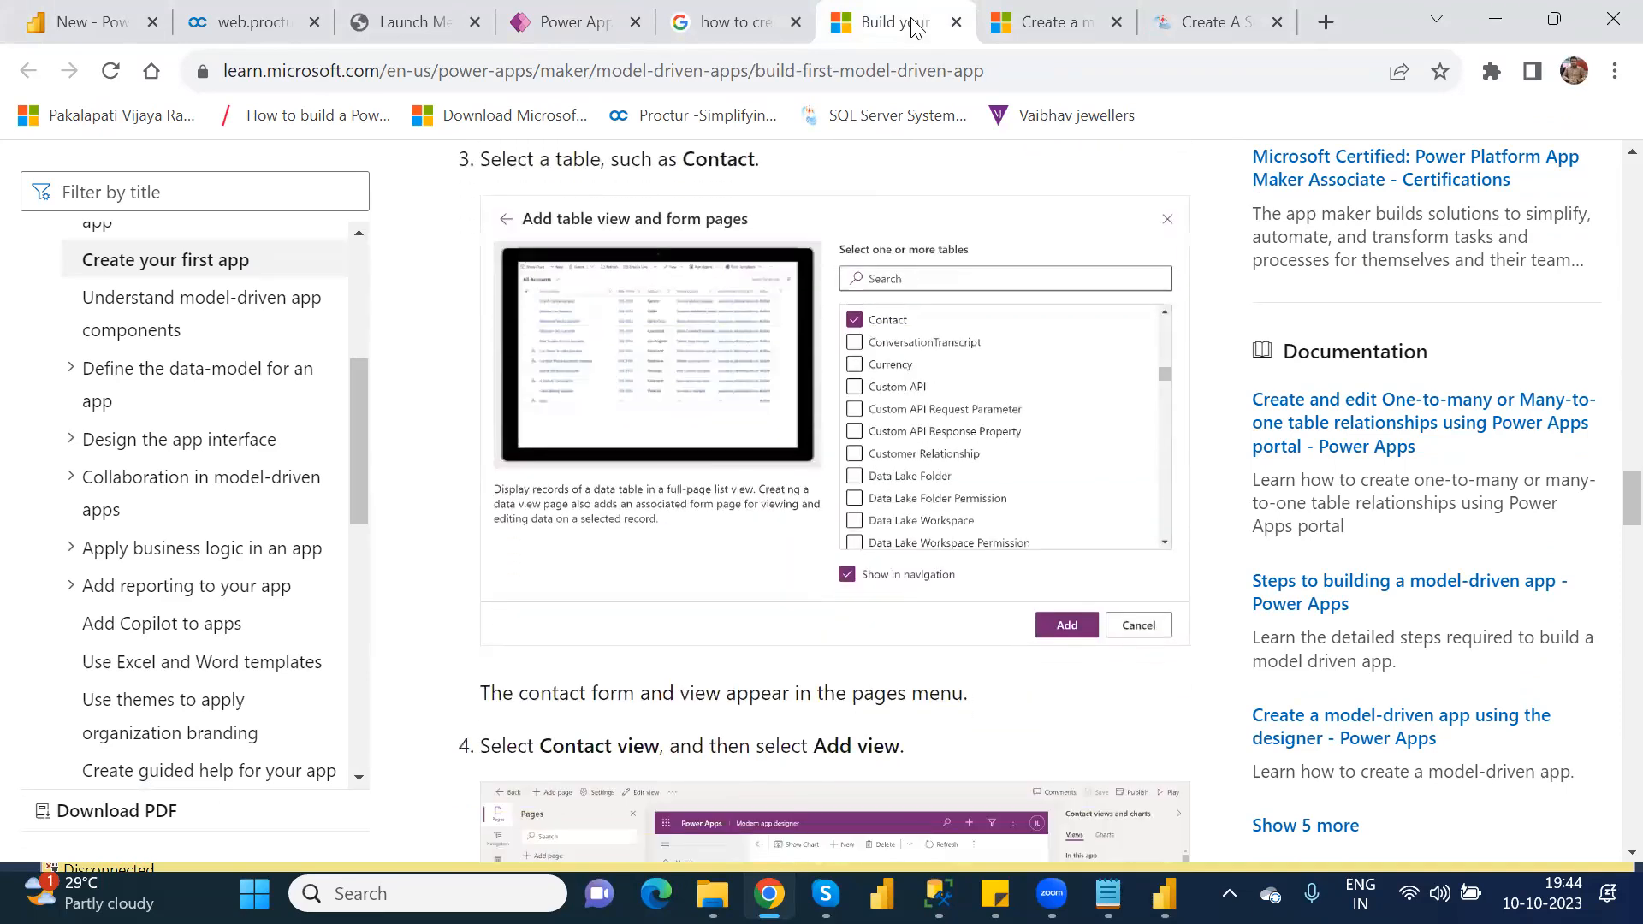
key("Down")
key("Down")
key("Down")
key("Down")
key("Down")
key("Down")
key("Down")
key("Down")
key("Down")
key("Down")
key("Down")
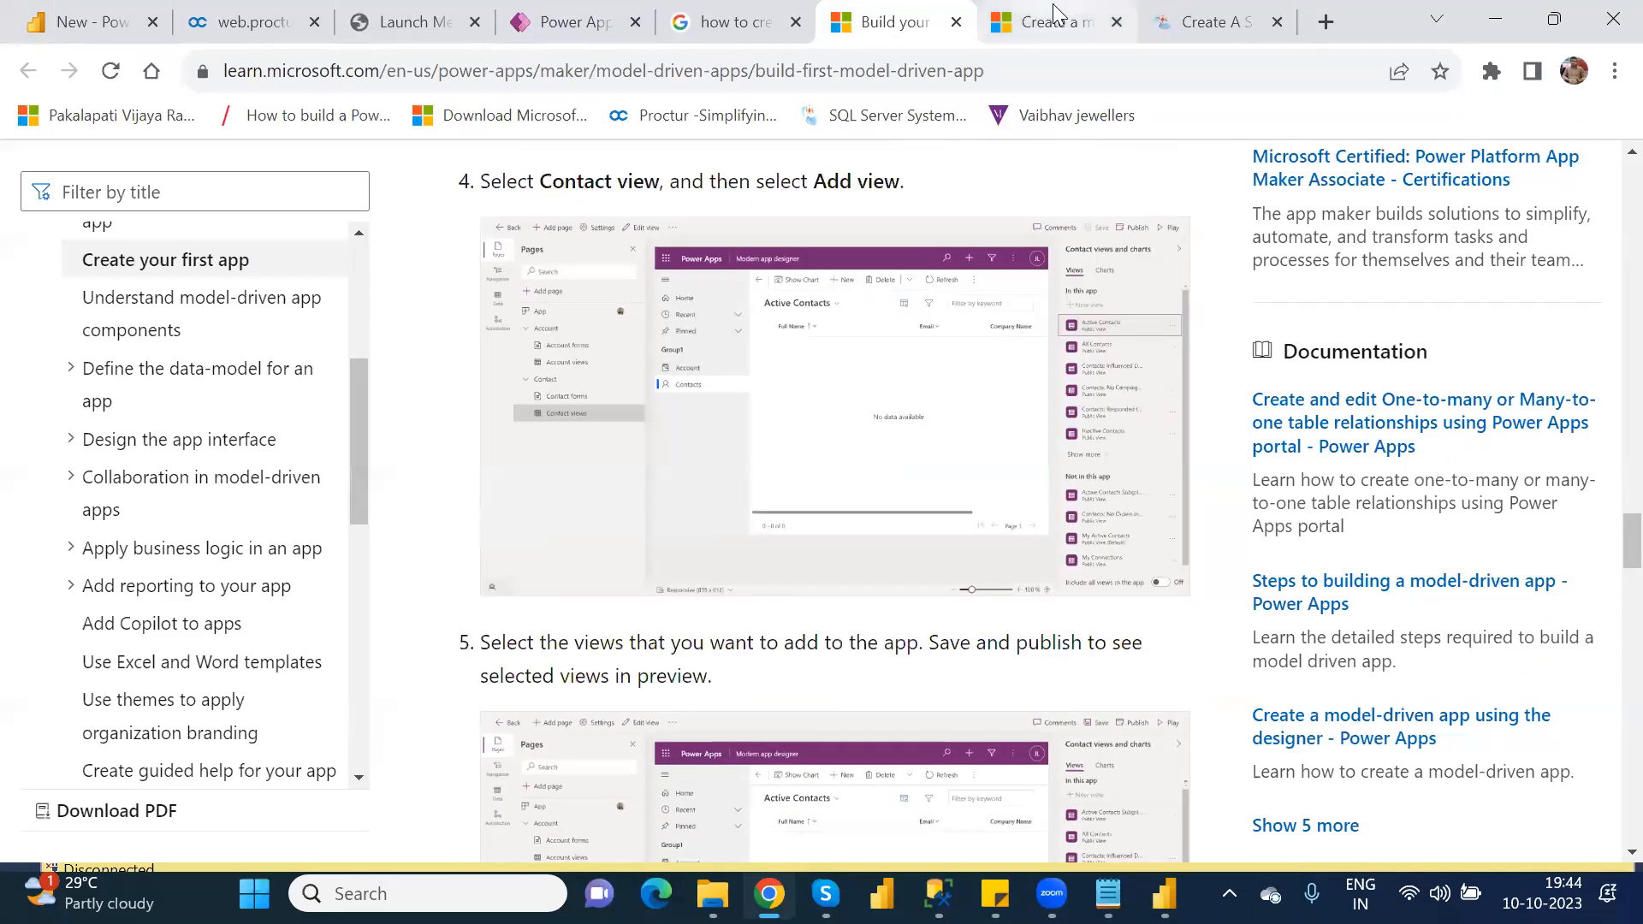
Step: Read Microsoft Learn's app designer article on creating a model-driven app, adding table pages, and saving, publishing and playing it
left_click(1058, 22)
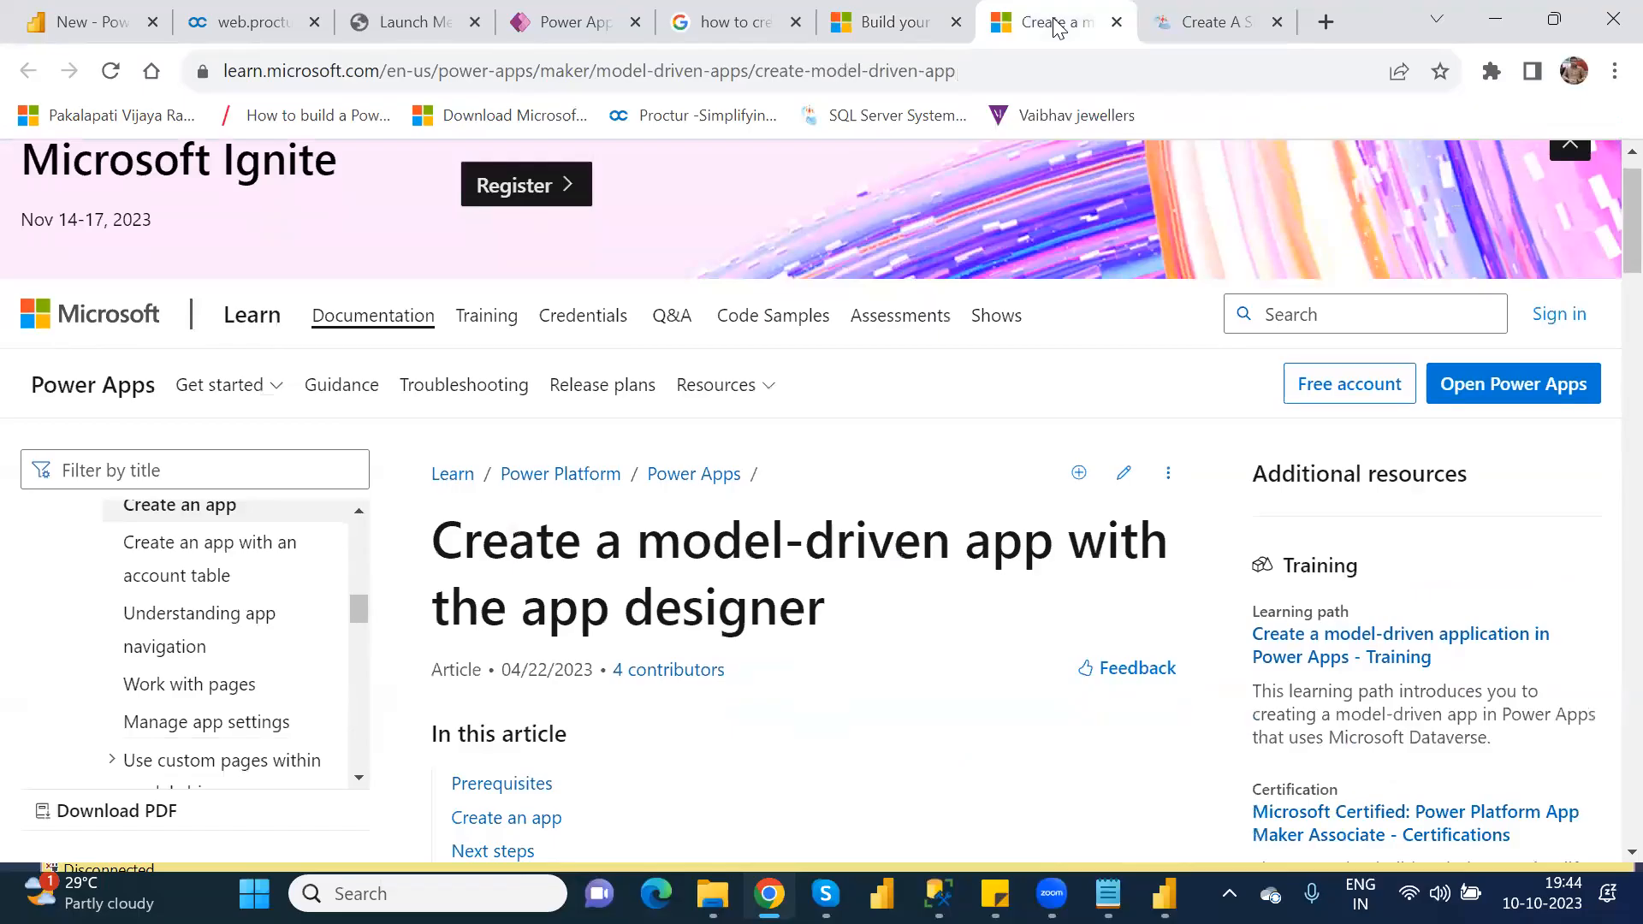
key("Down")
key("Down")
key("Down")
key("Down")
key("Down")
key("Down")
key("Down")
key("Down")
key("Down")
key("Down")
key("Down")
key("Down")
key("Down")
key("Down")
key("Down")
key("Down")
key("Down")
key("Down")
key("Down")
key("Down")
key("Down")
key("Down")
key("Down")
key("Down")
key("Down")
key("Down")
key("Down")
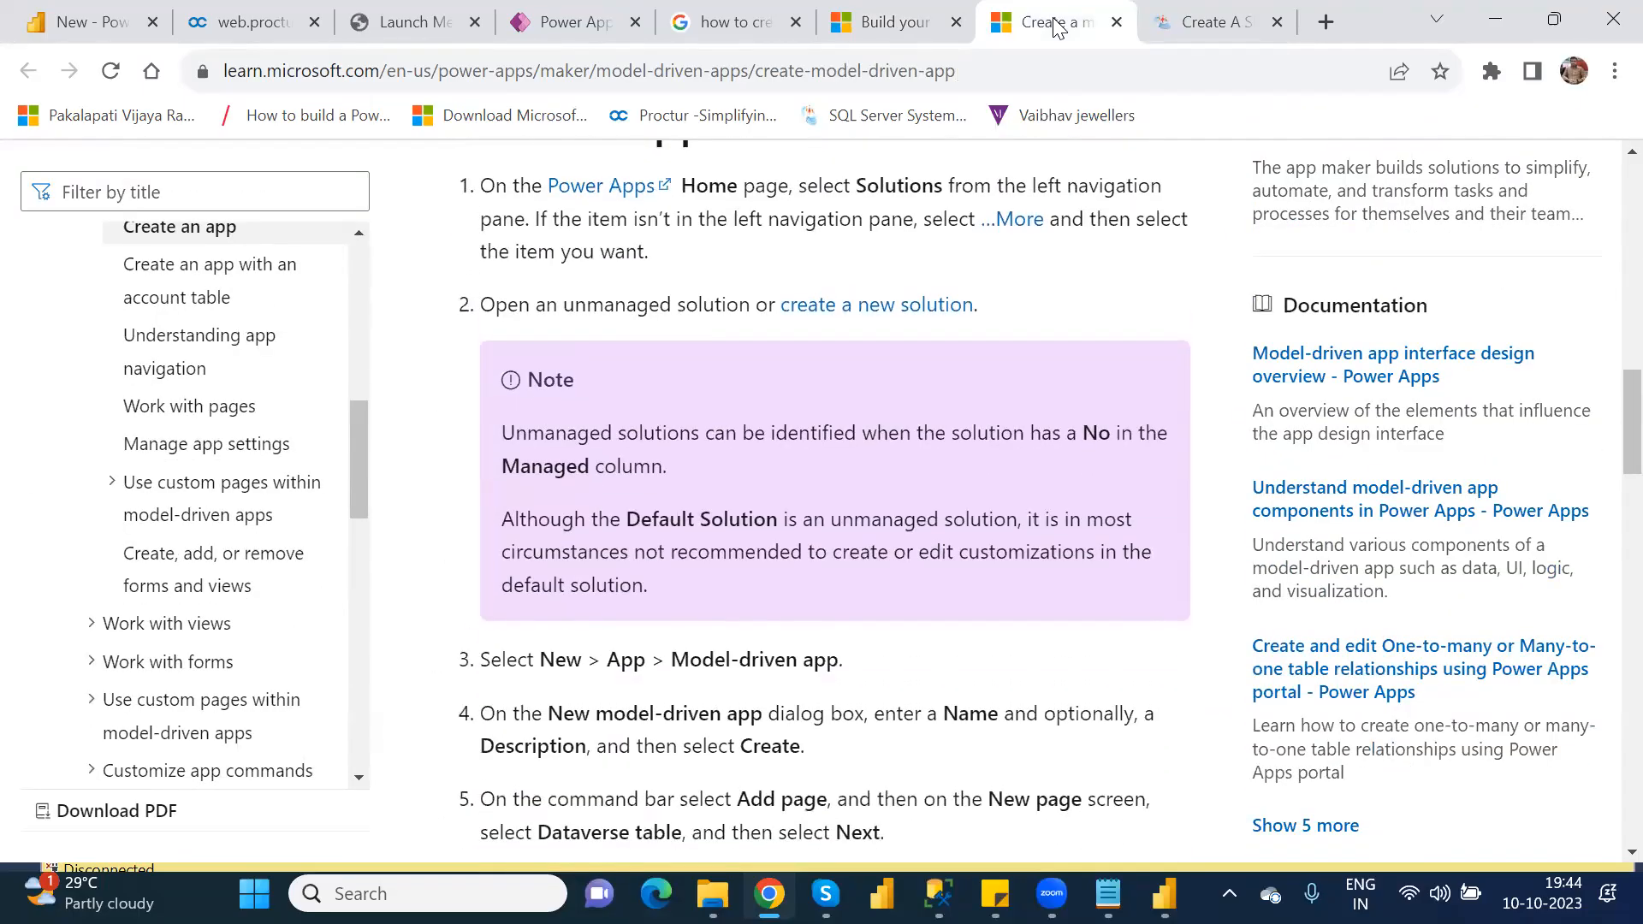
key("Down")
key("Down")
key("Down")
key("Down")
key("Down")
key("Down")
key("Down")
key("Down")
key("Down")
key("Down")
key("Down")
key("Down")
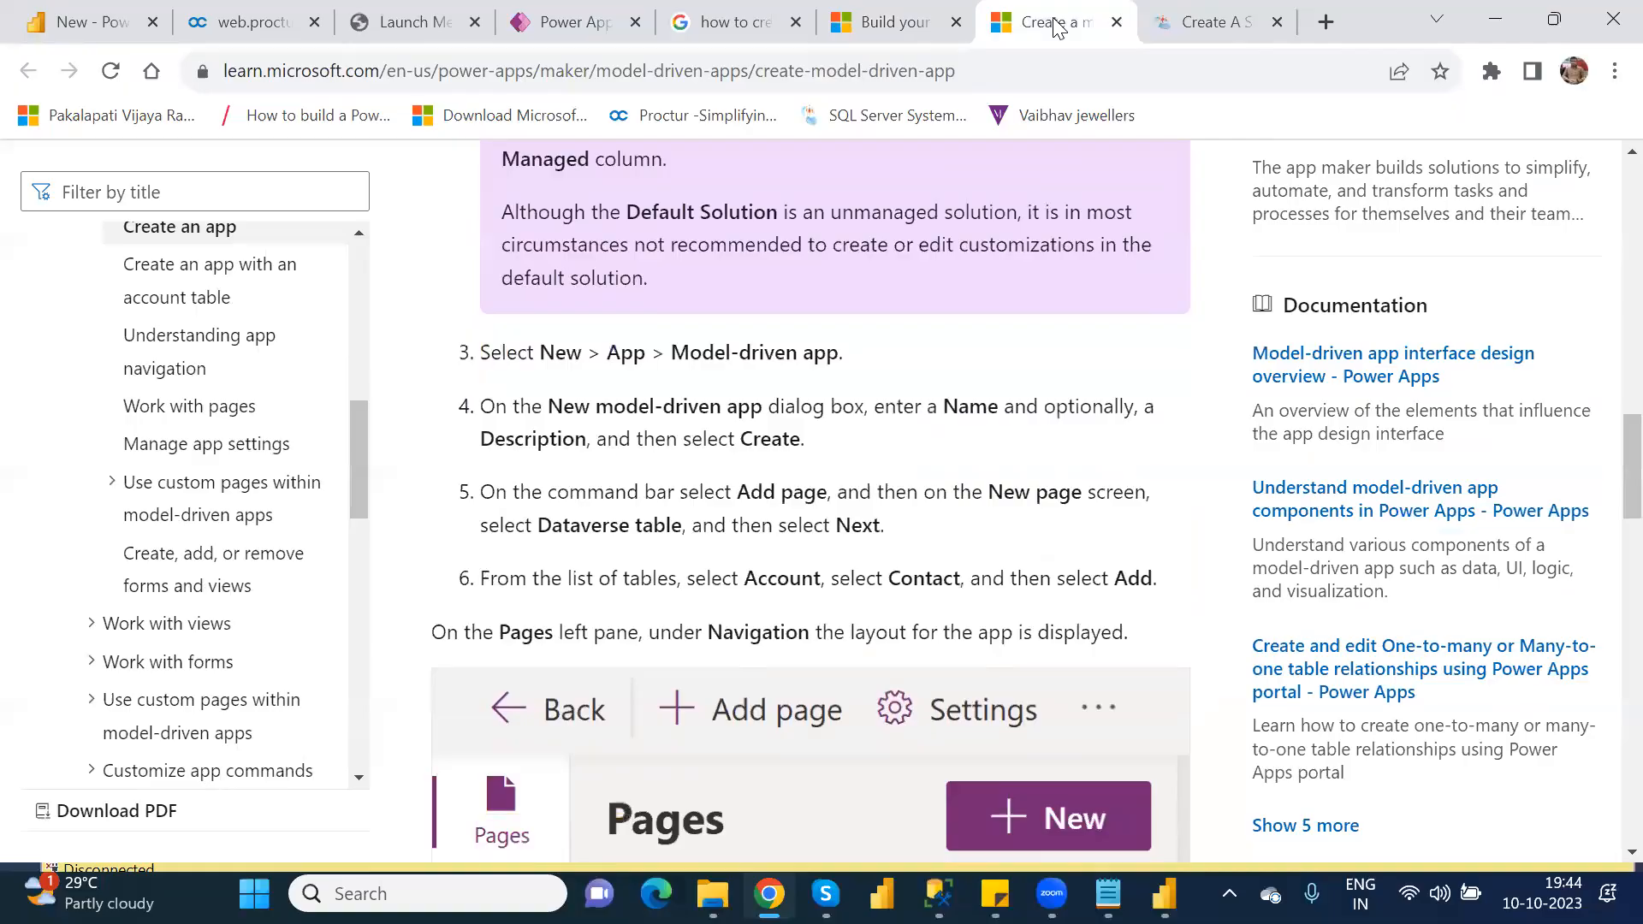
key("Down")
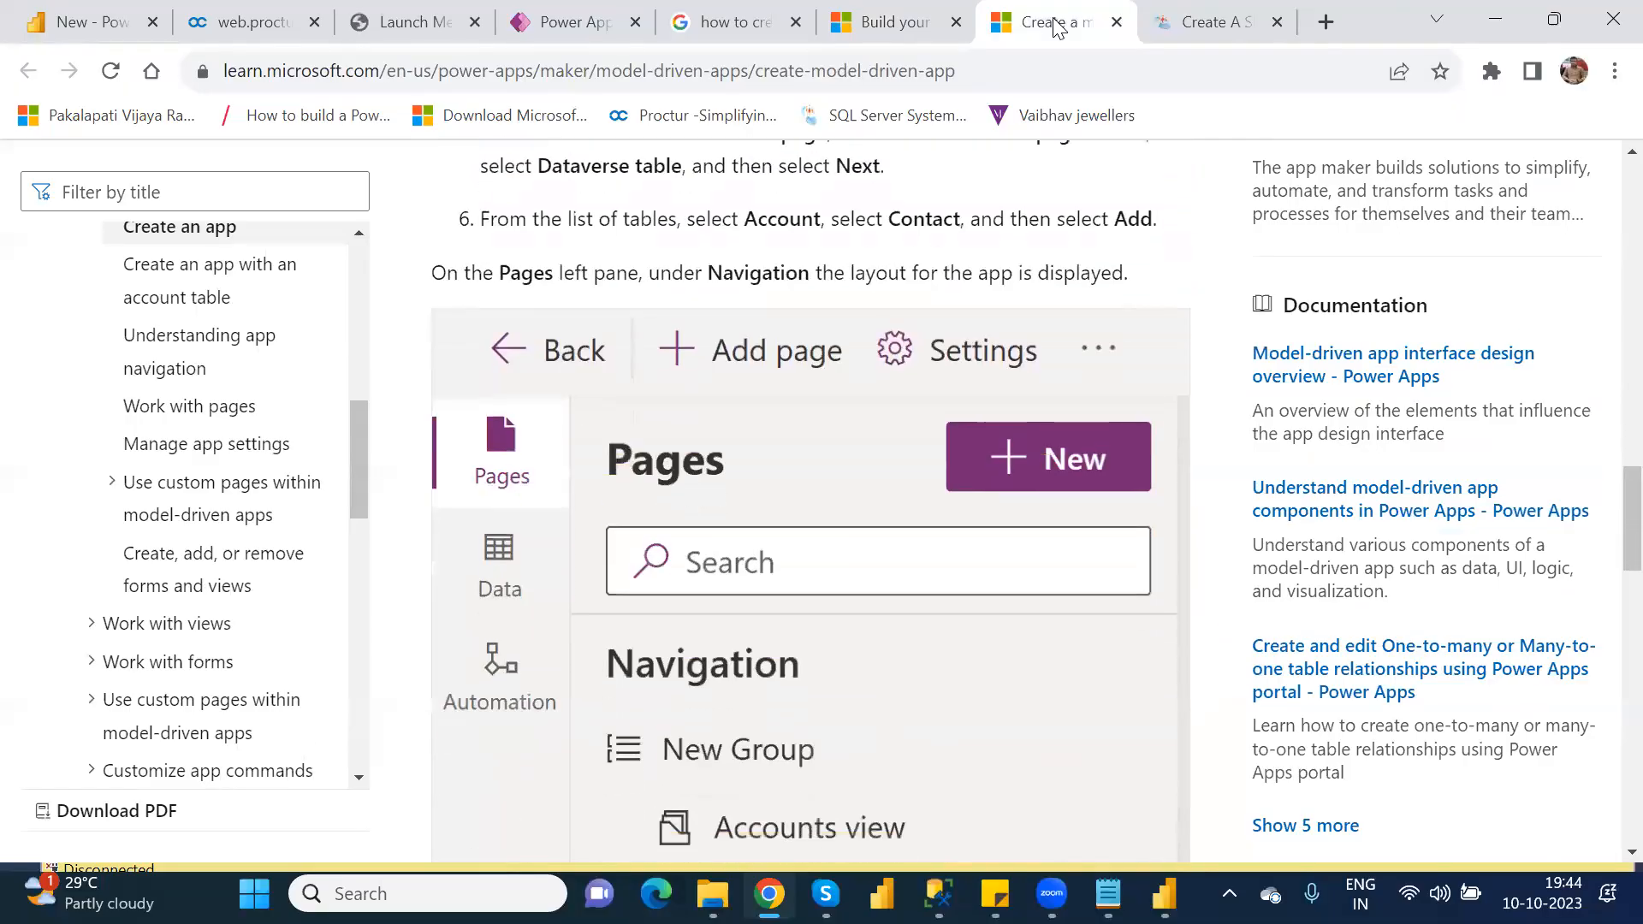
key("Up")
key("Up")
key("Up")
key("Up")
key("Up")
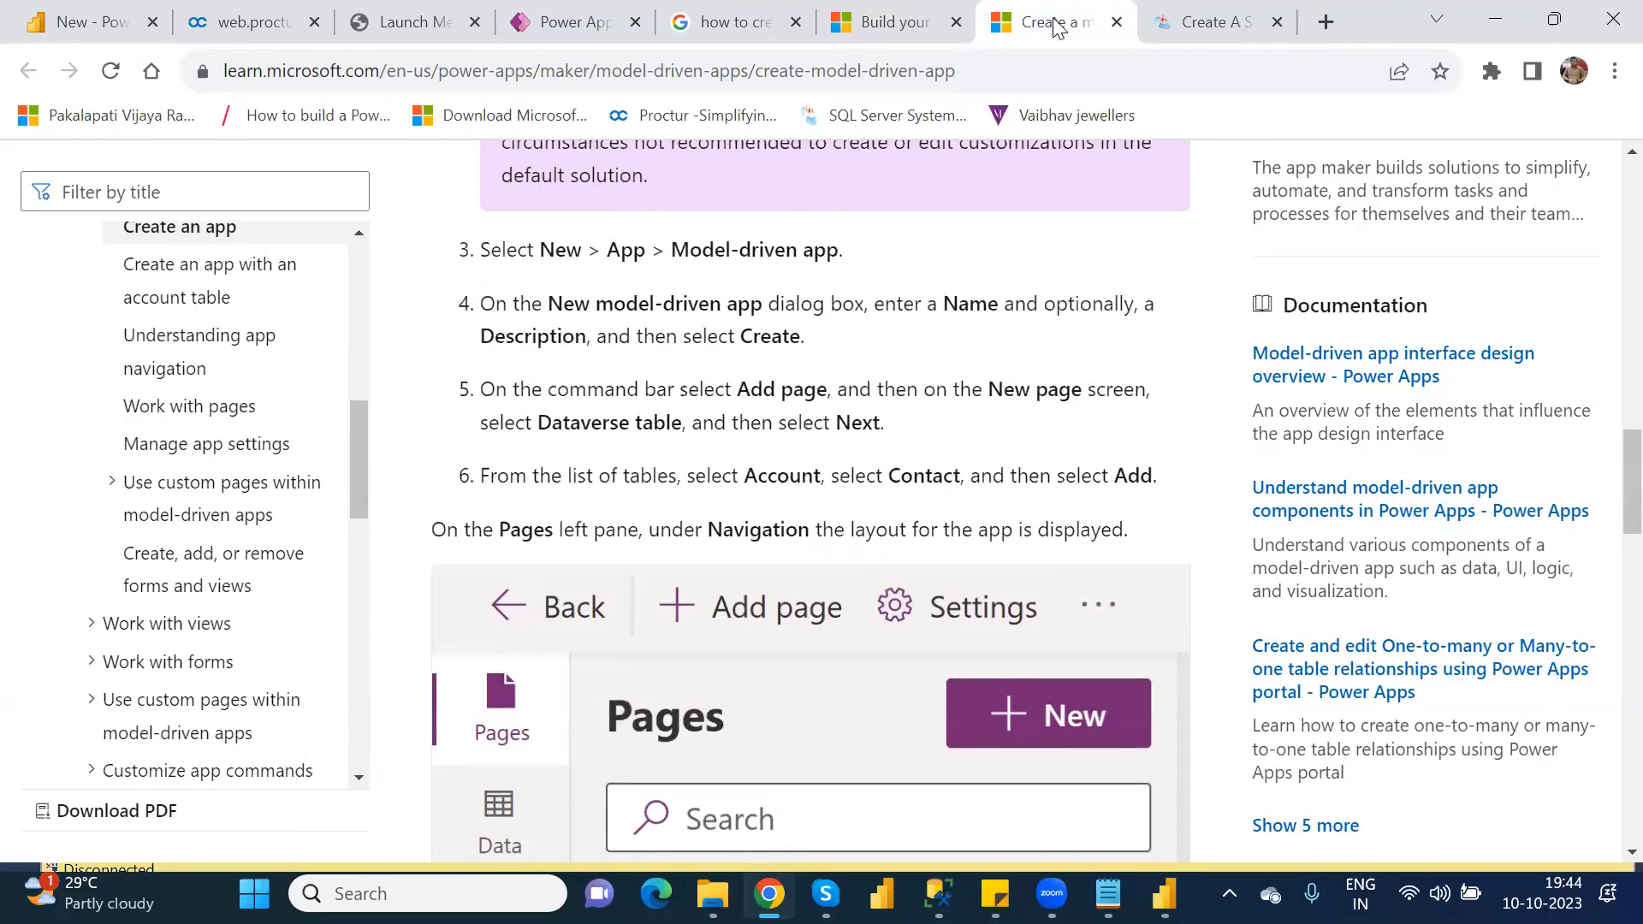
key("Down")
key("Down")
key("Down")
key("Down")
key("Down")
key("Down")
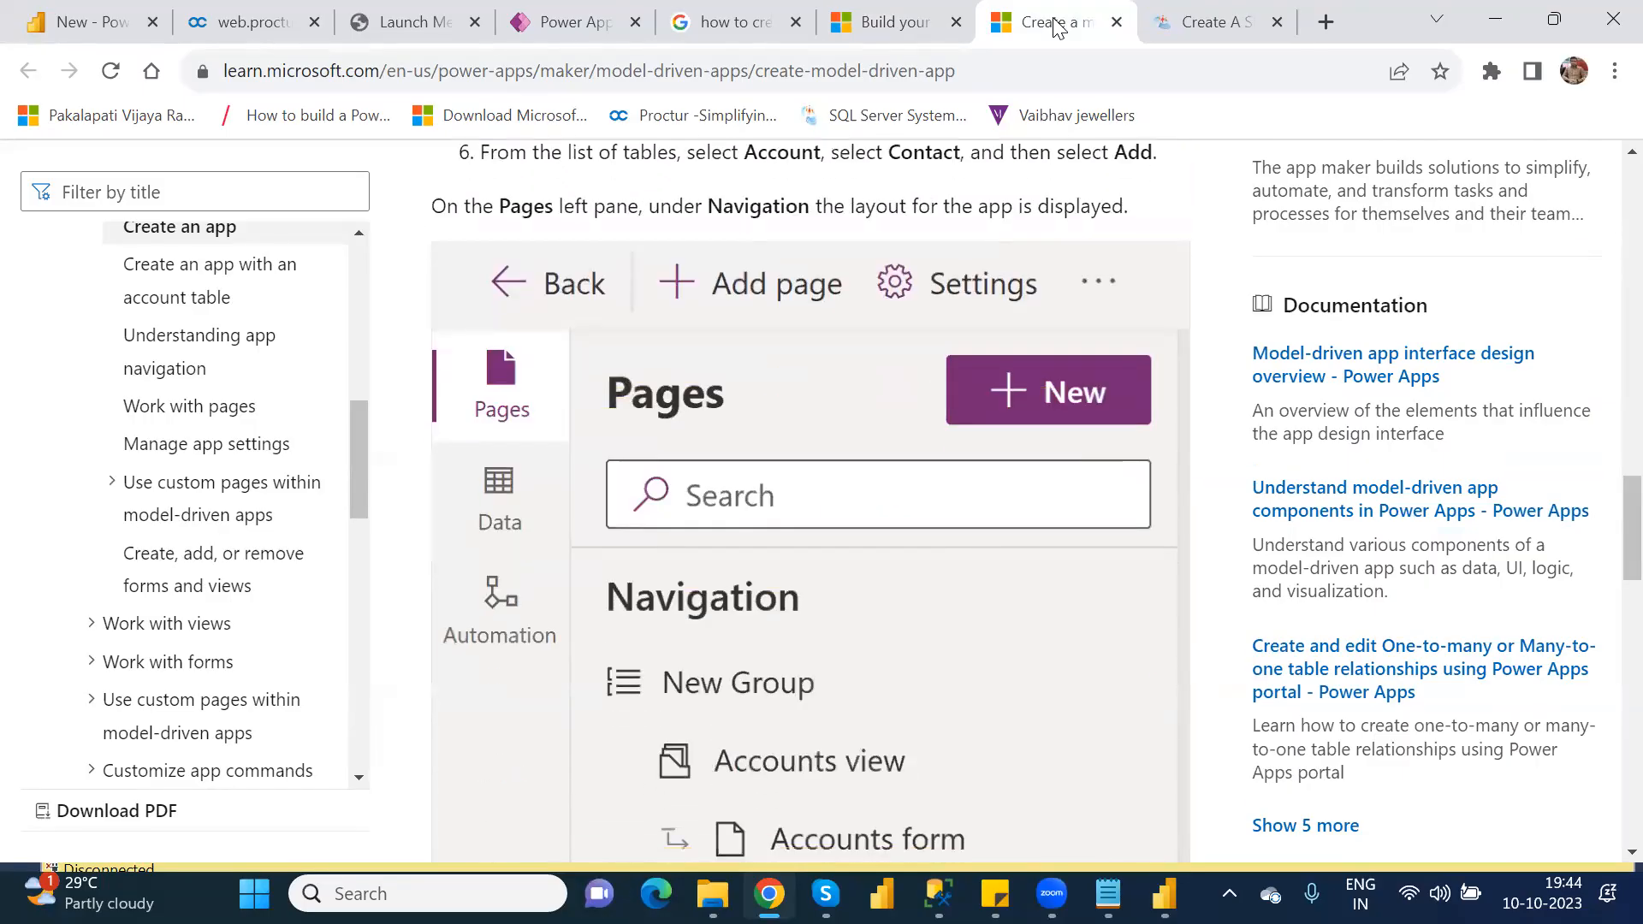
key("Down")
key("Down")
key("Down")
key("Down")
key("Down")
key("Down")
key("Down")
key("Down")
key("Down")
key("Down")
key("Down")
key("Down")
key("Down")
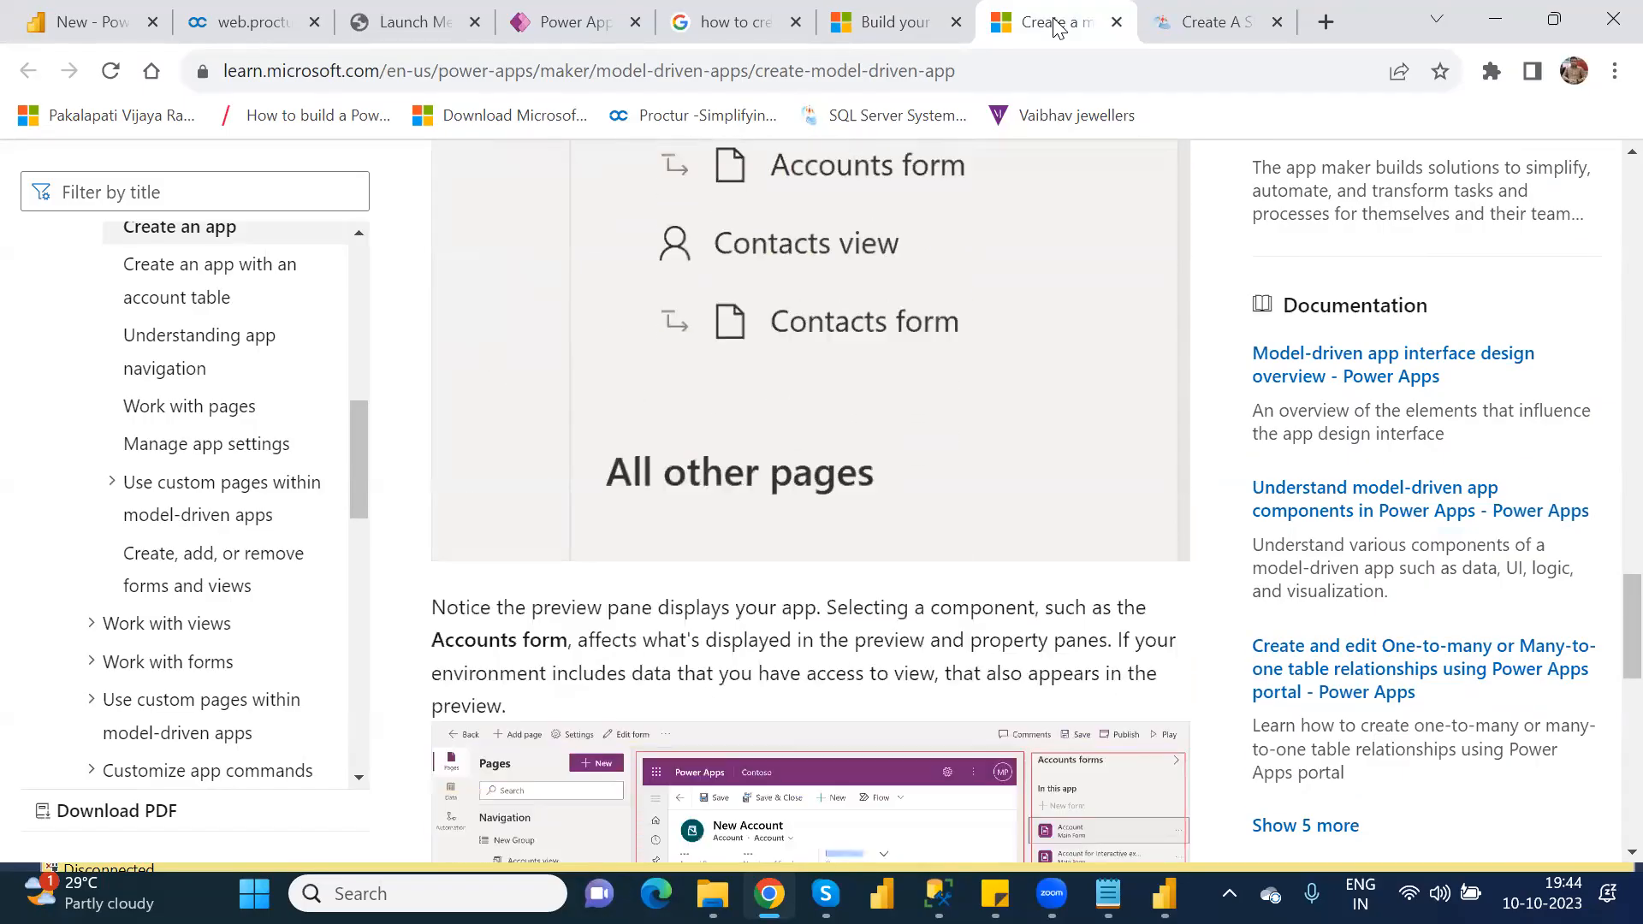
key("Down")
key("Down")
key("Down")
key("Down")
key("Down")
key("Down")
key("Down")
key("Down")
key("Down")
key("Down")
key("Down")
key("Down")
key("Down")
key("Down")
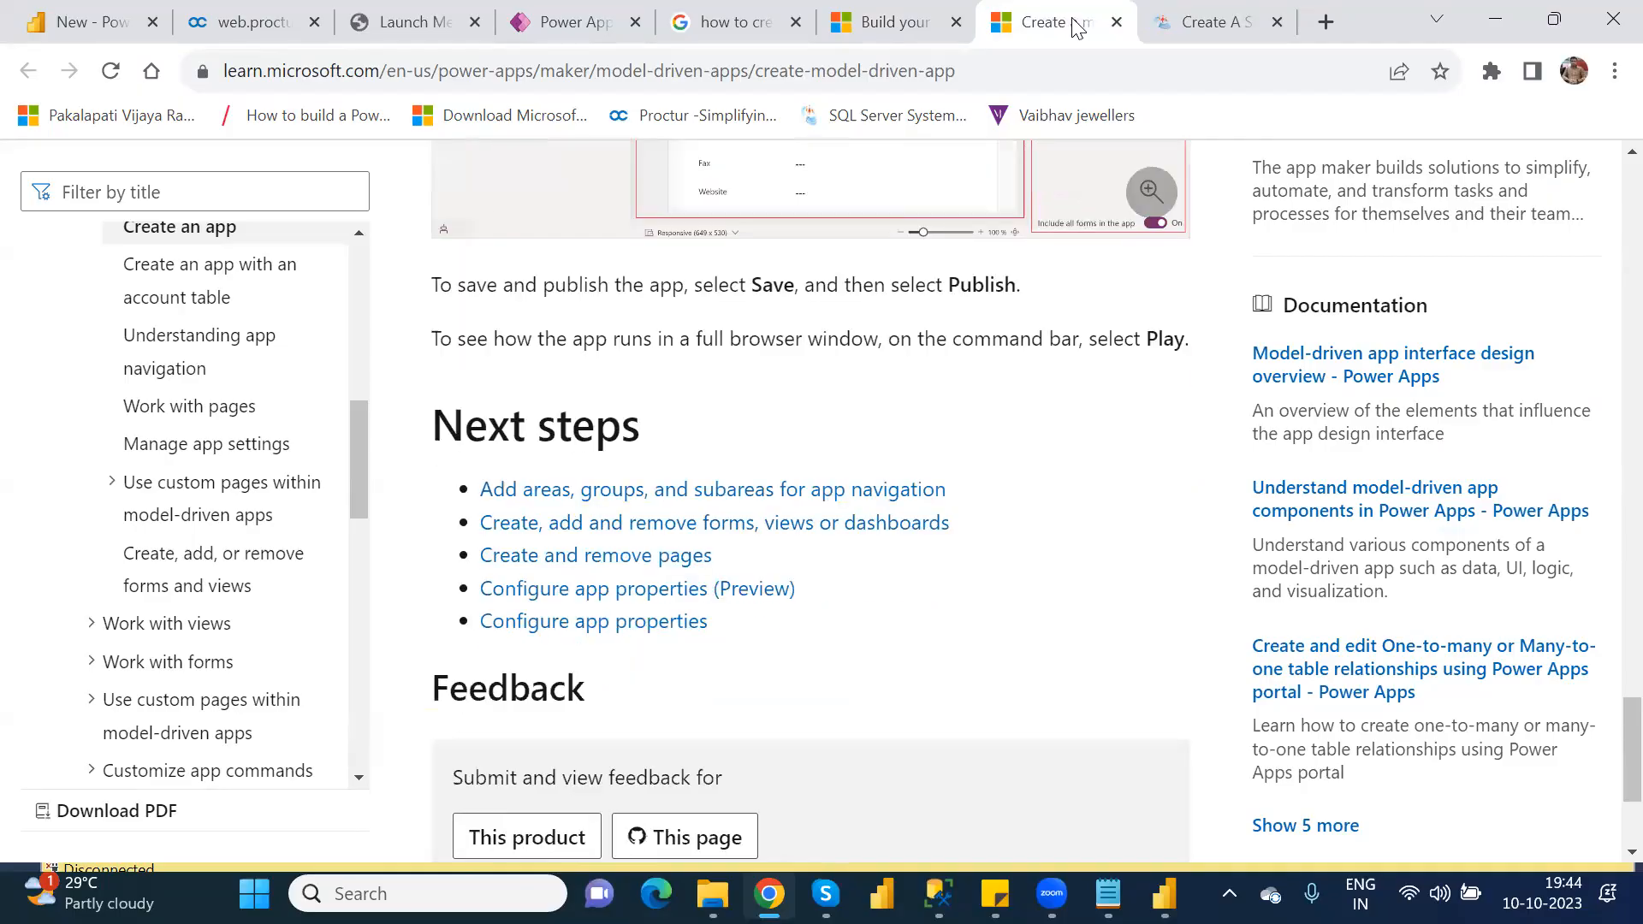
Step: Read the C# Corner article on creating a simple model-driven app, up to choosing a blank app based on Dataverse
left_click(1215, 31)
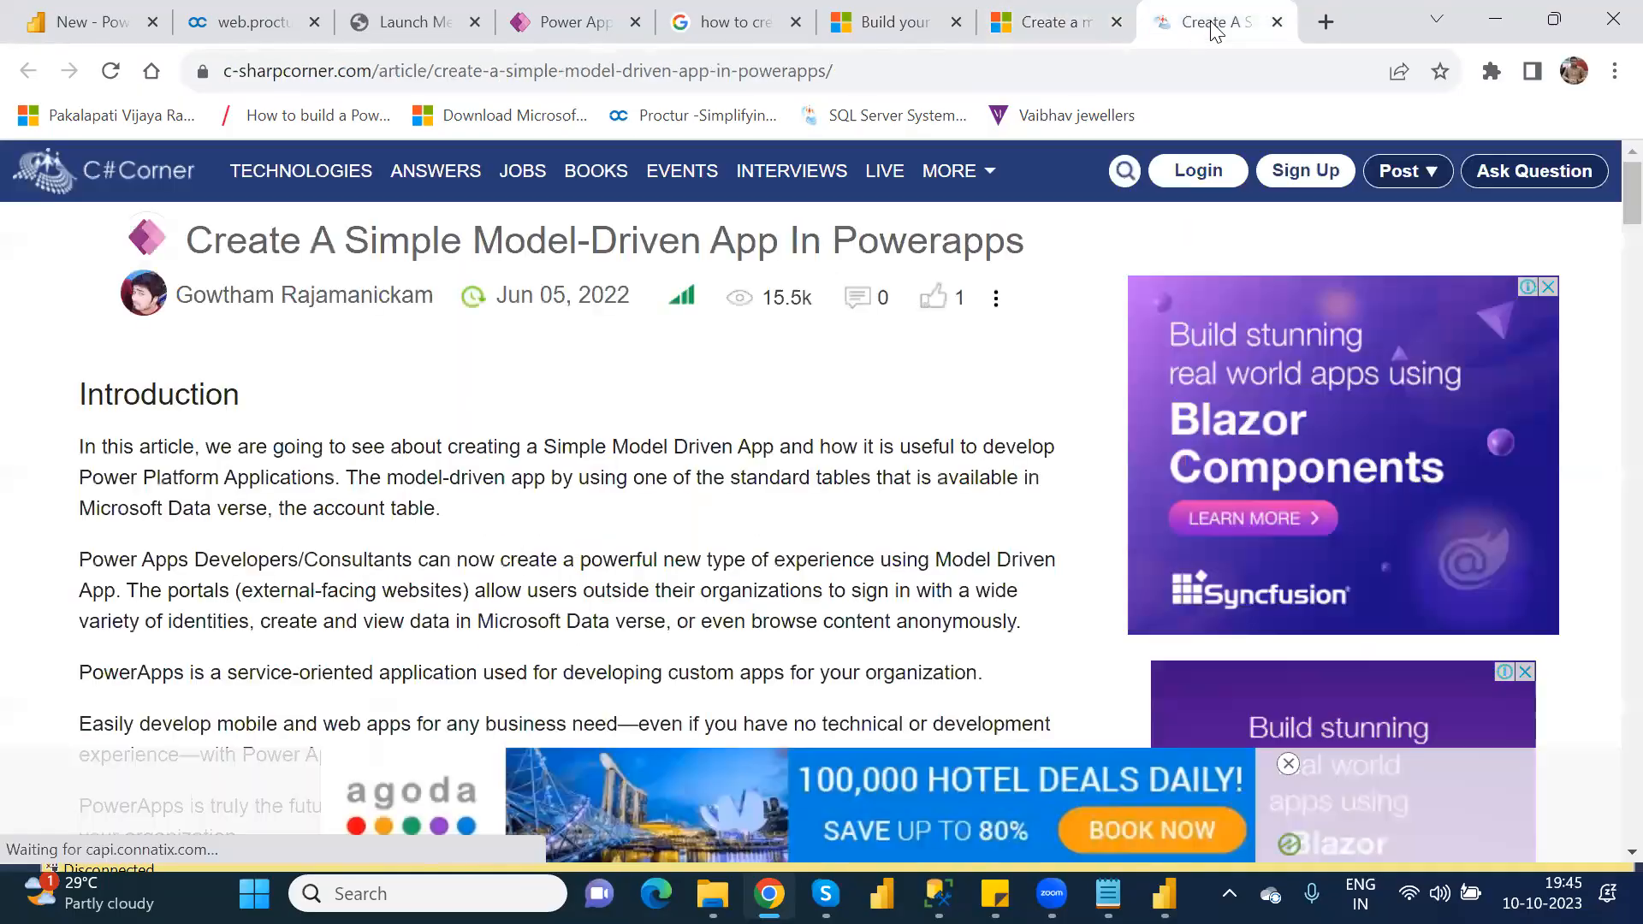
key("Down")
key("Down")
key("Down")
key("Down")
key("Down")
key("Down")
key("Down")
key("Down")
key("Down")
key("Down")
key("Down")
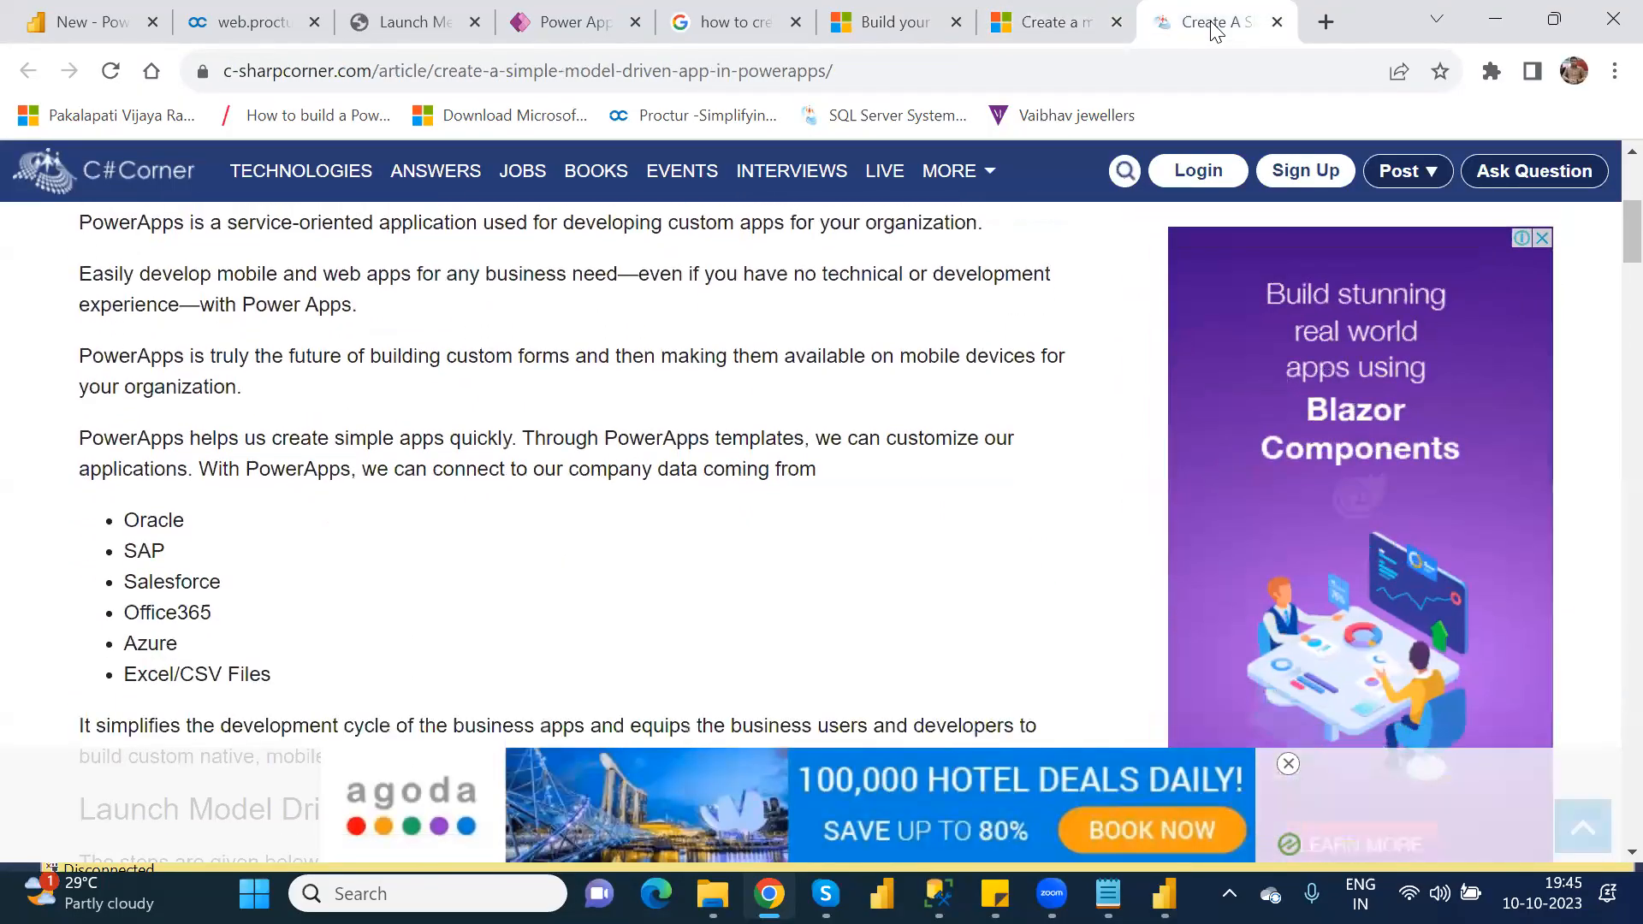
key("Down")
key("Down")
key("Down")
key("Down")
key("Down")
key("Down")
key("Down")
key("Down")
key("Down")
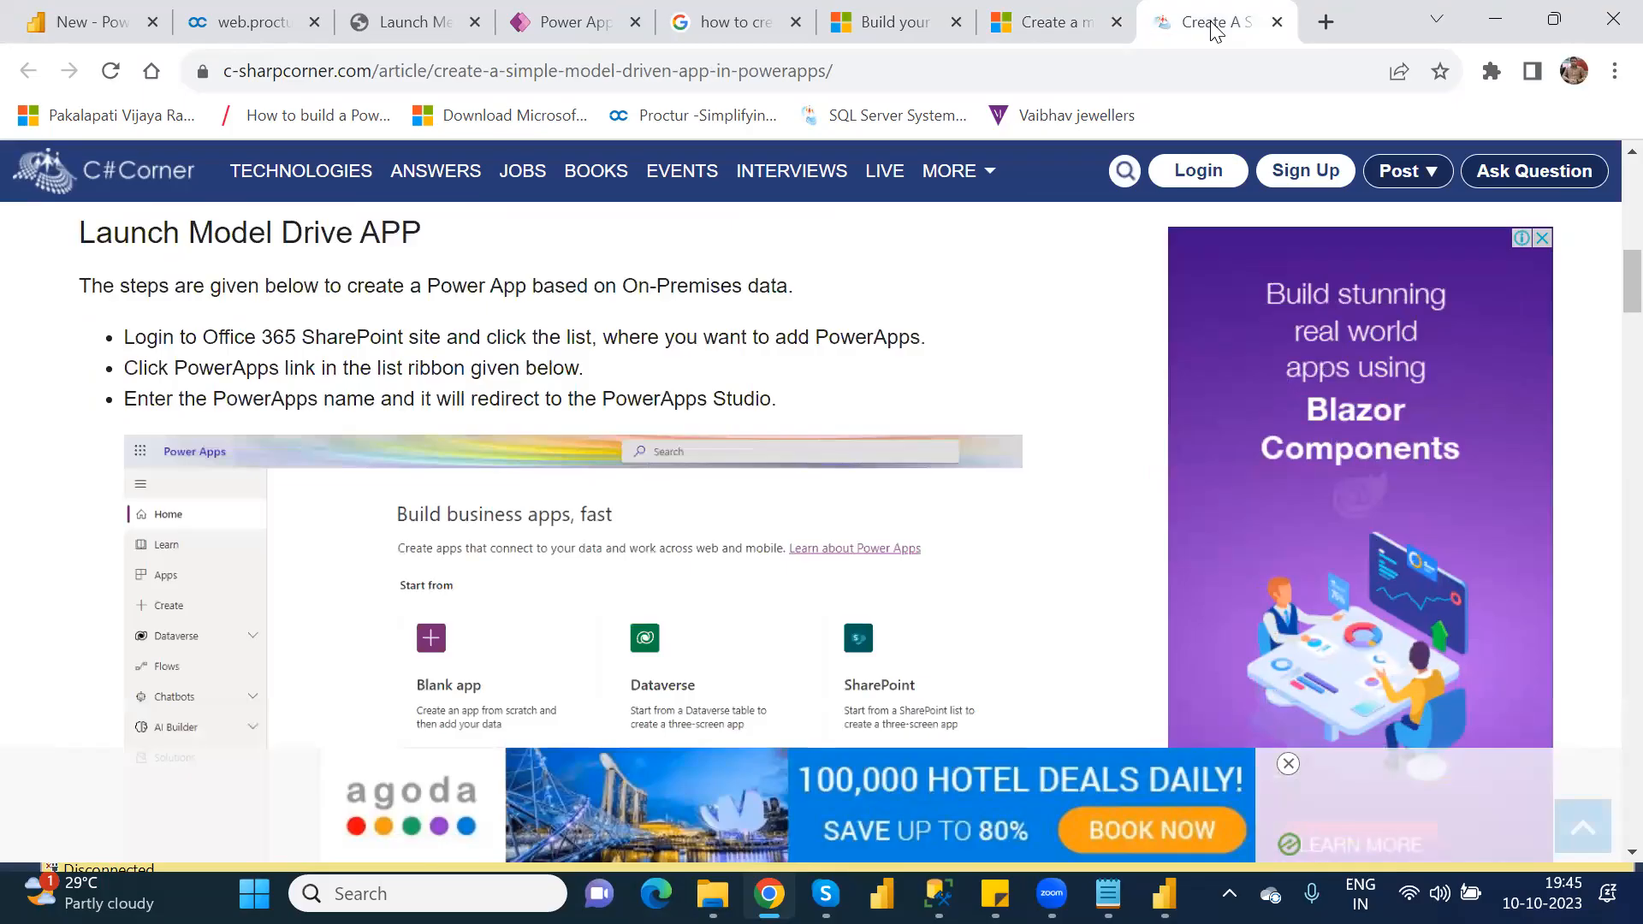
key("Down")
key("Down")
key("Down")
key("Down")
key("Down")
key("Down")
key("Down")
key("Down")
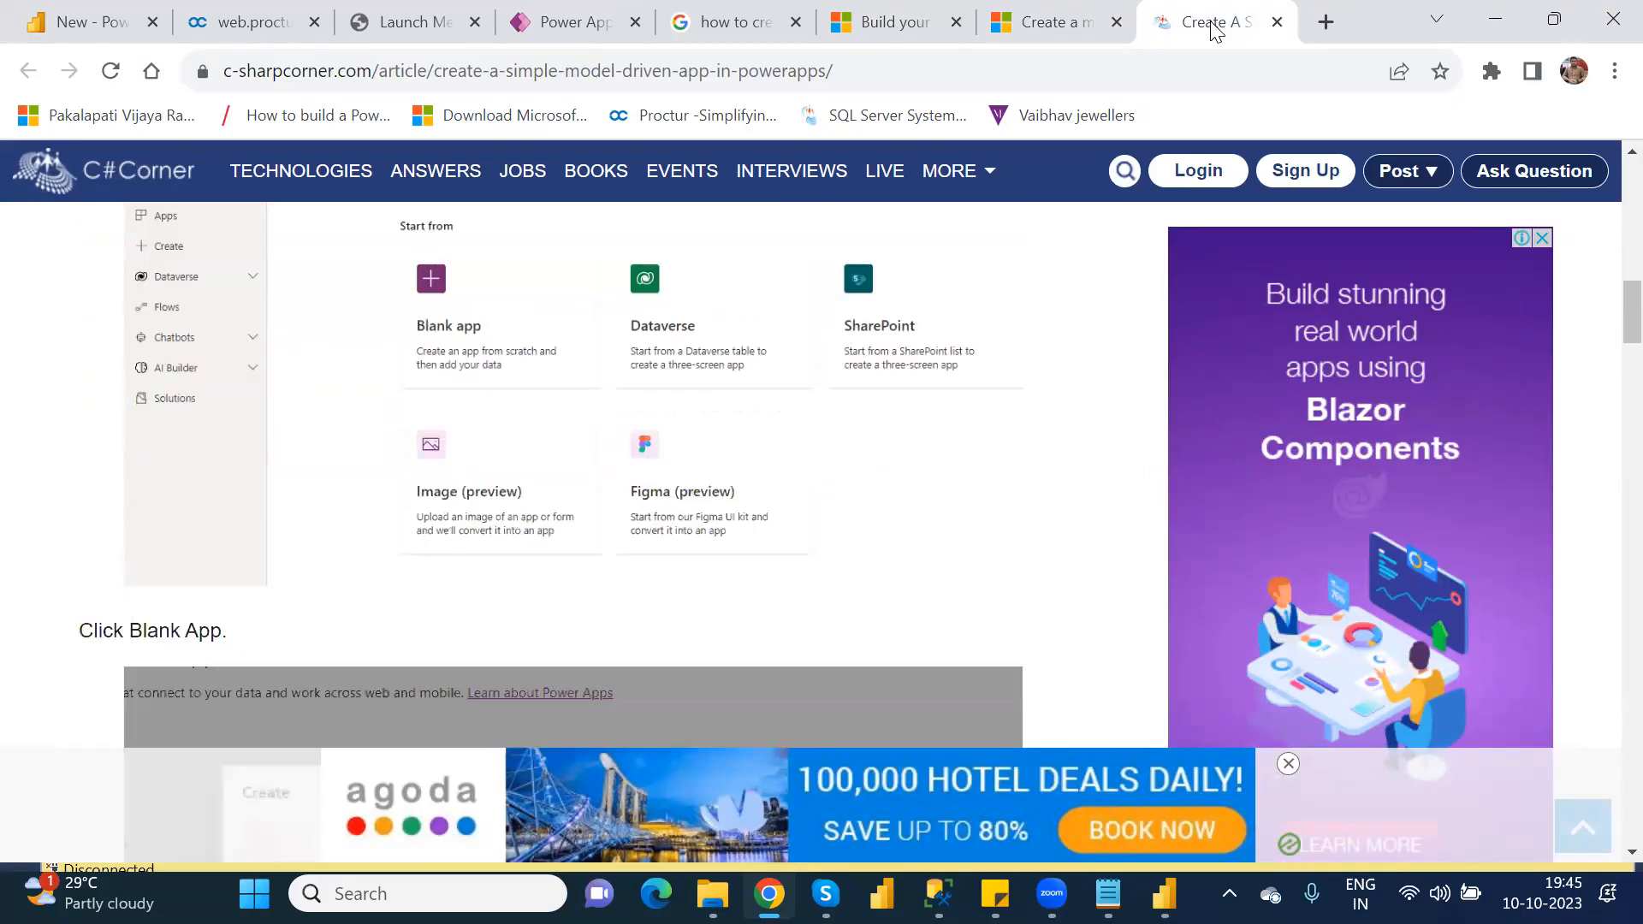
key("Down")
key("Down")
key("Down")
key("Down")
key("Down")
key("Down")
key("Down")
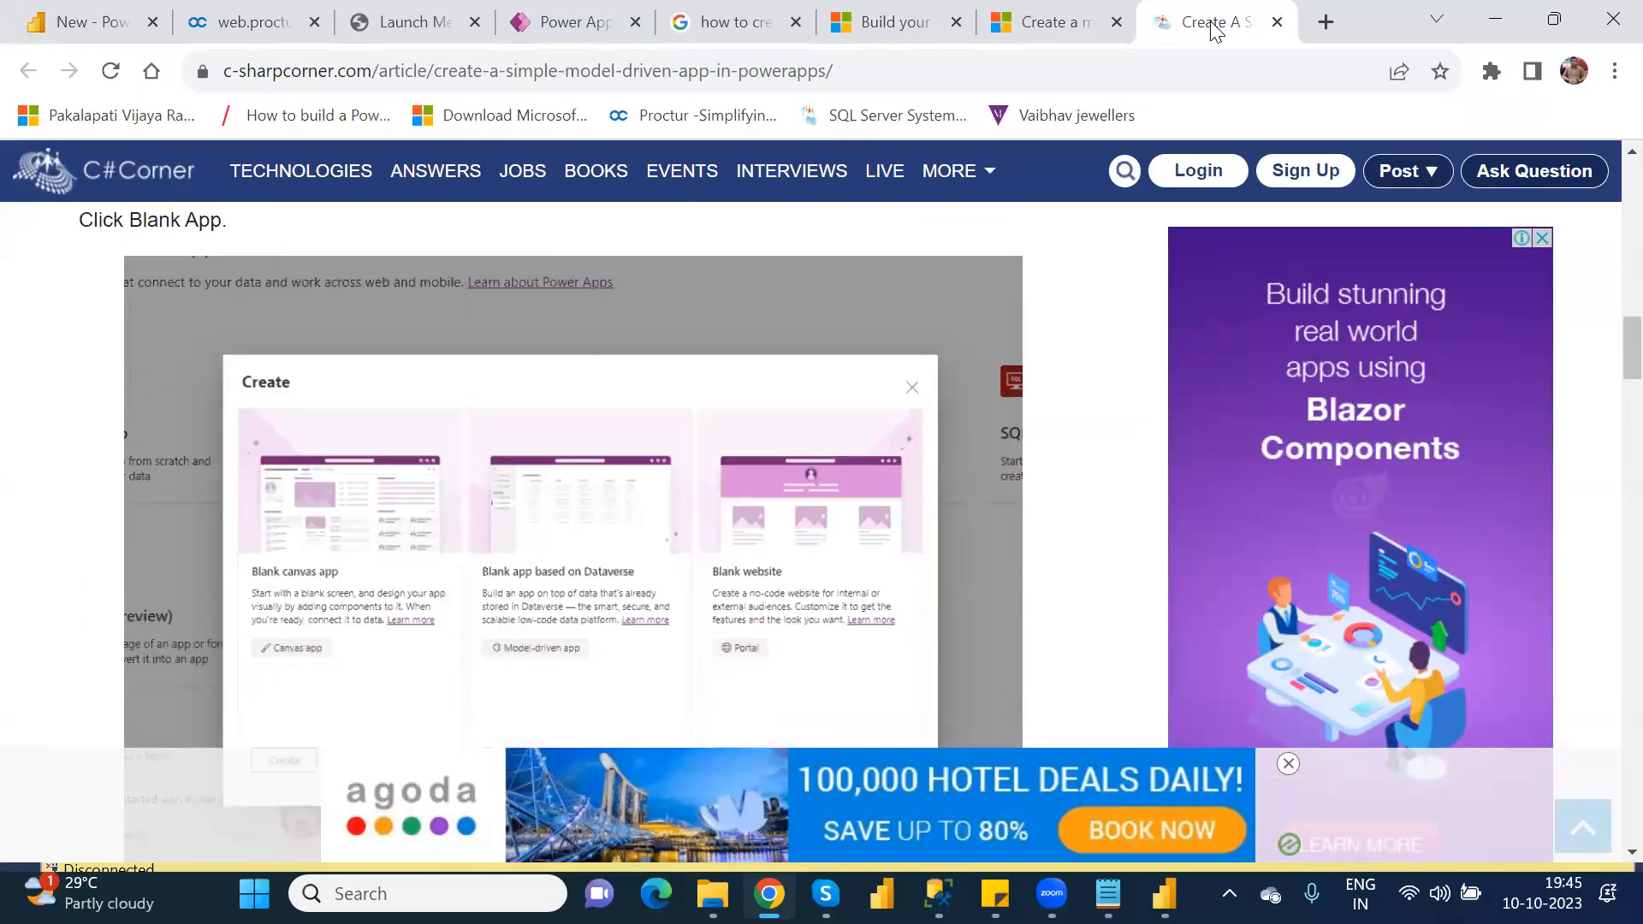
key("Up")
key("Up")
key("Up")
key("Up")
key("Up")
key("Up")
key("Up")
key("Up")
key("Up")
key("Up")
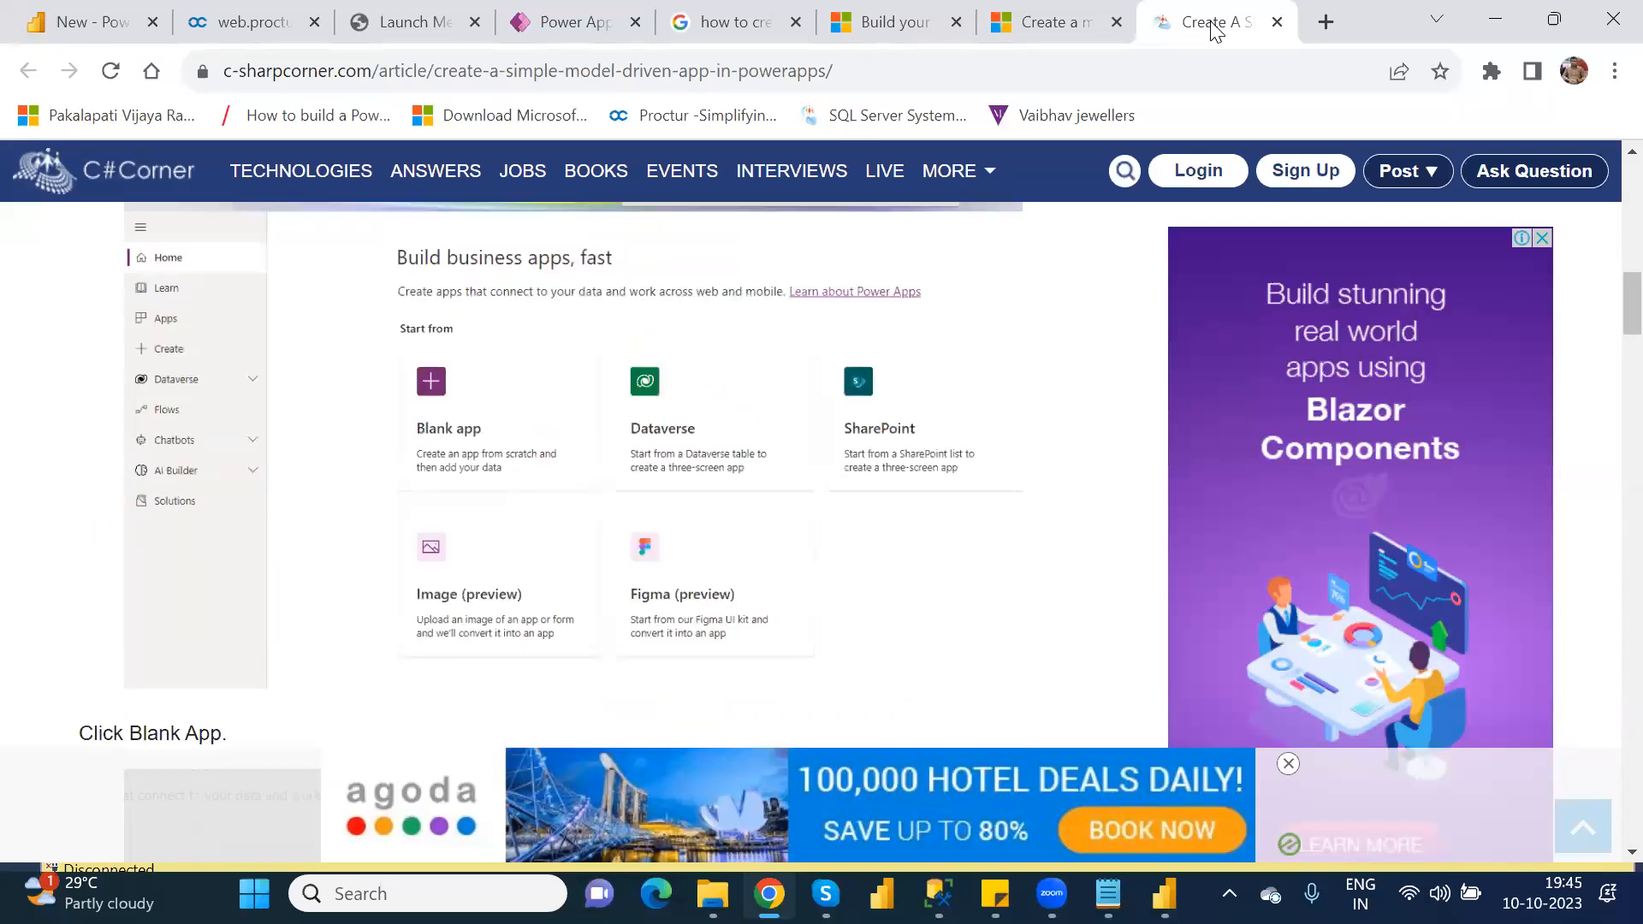
key("Down")
key("Down")
key("Down")
key("Down")
key("Down")
key("Down")
key("Down")
key("Down")
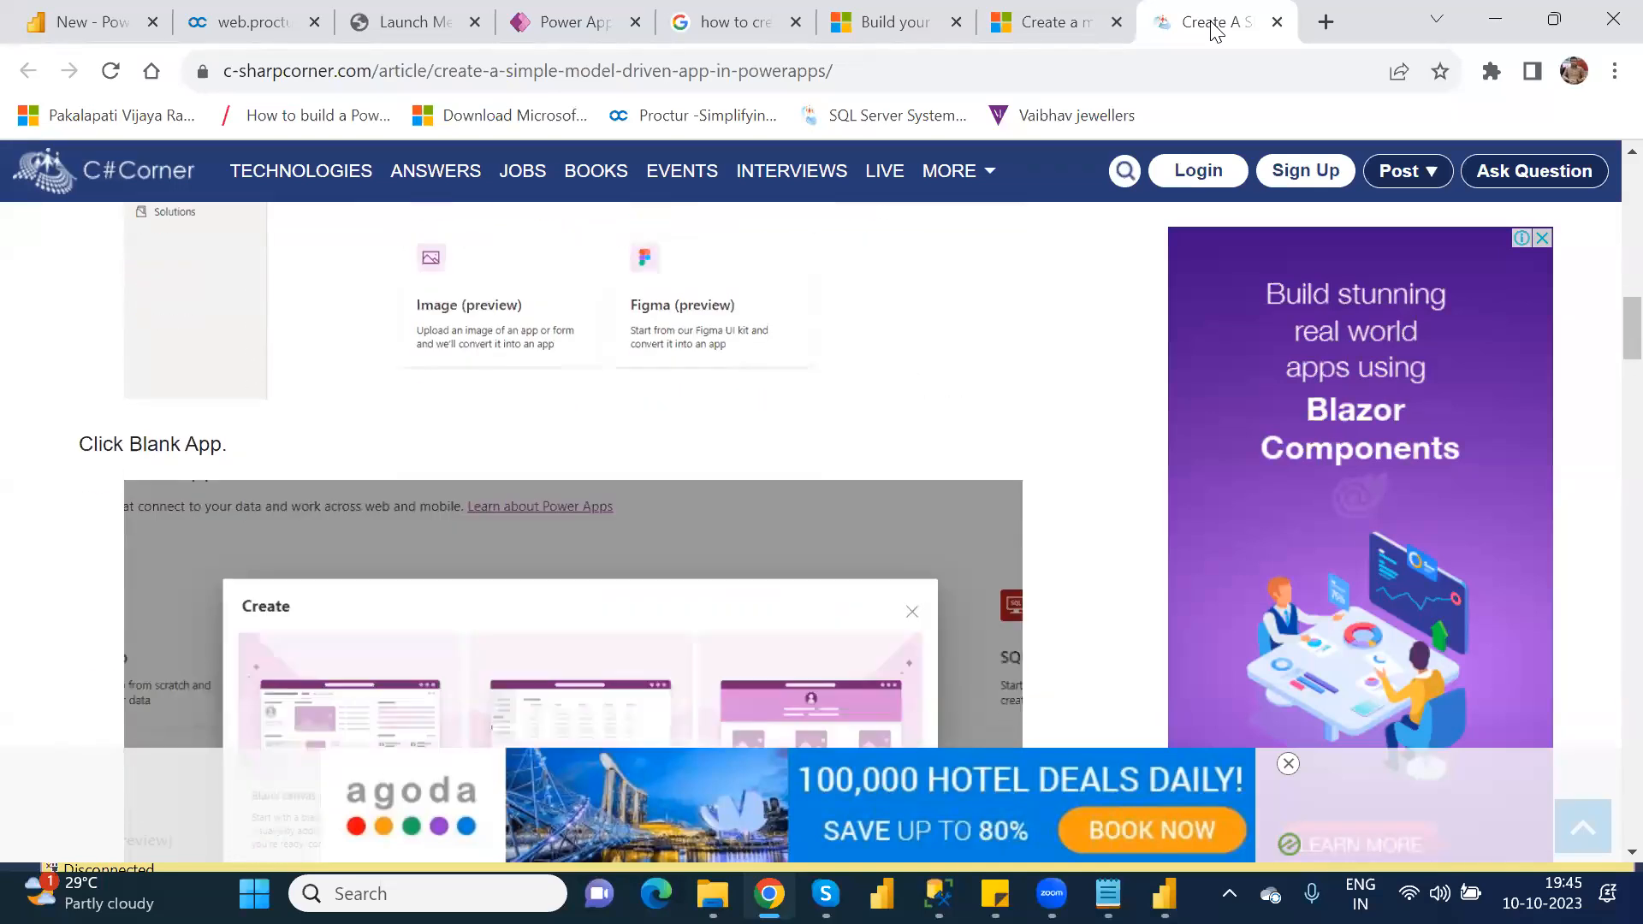
key("Down")
key("Down")
key("Down")
key("Down")
key("Down")
key("Down")
key("Down")
key("Down")
key("Down")
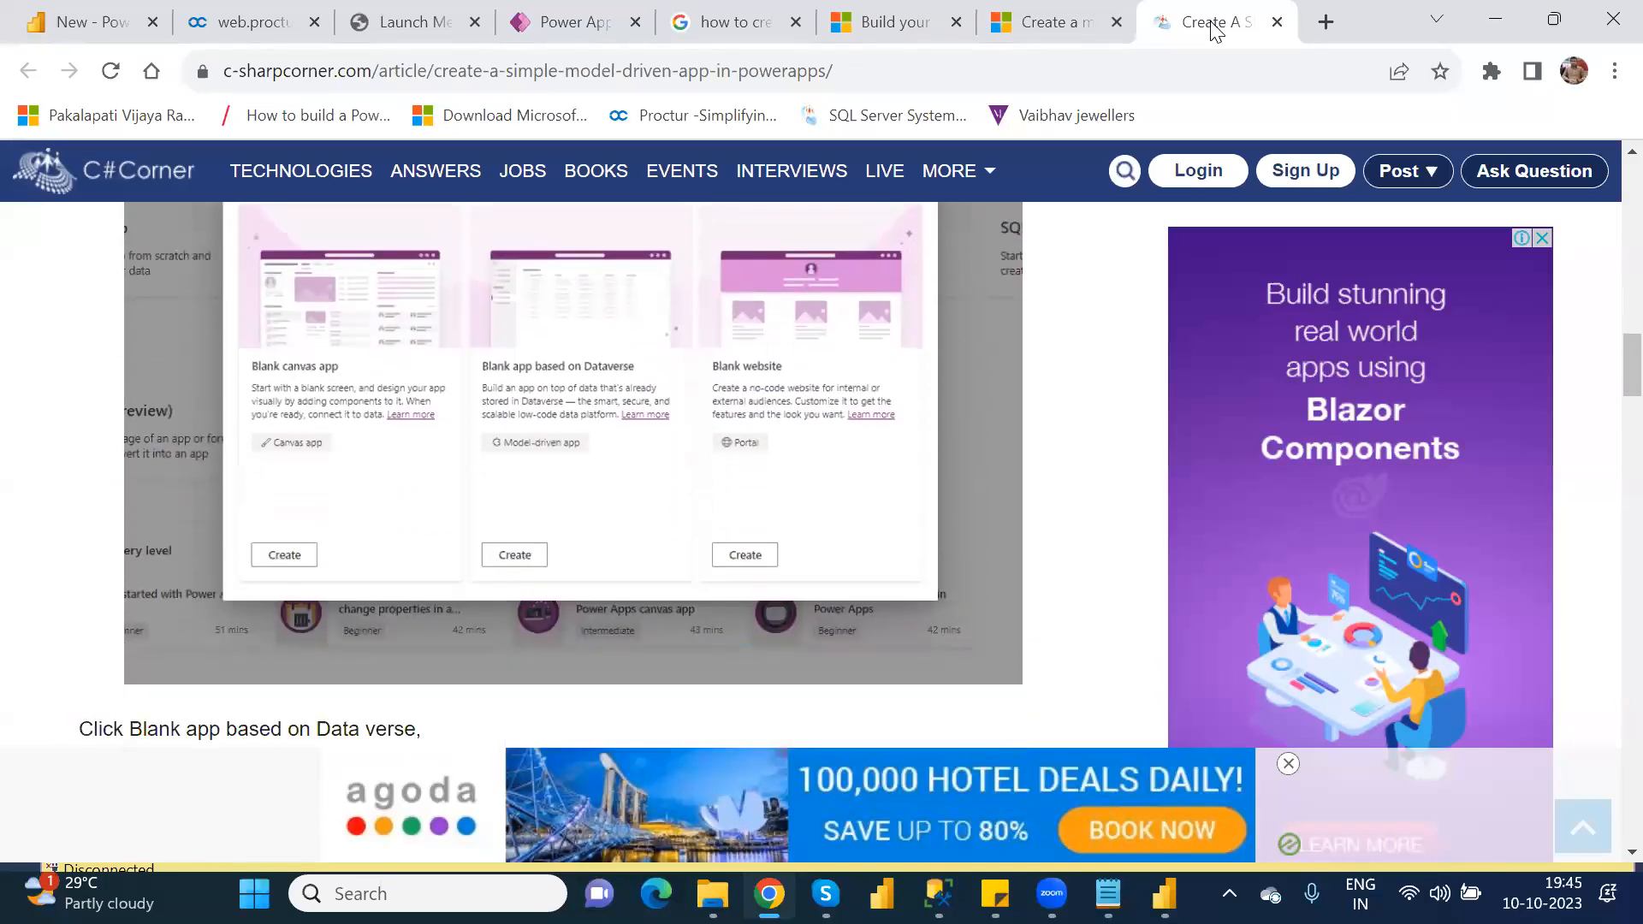
Step: Return to Power Apps and delete the ModelDrivenApp solution from the unmanaged solutions
left_click(565, 26)
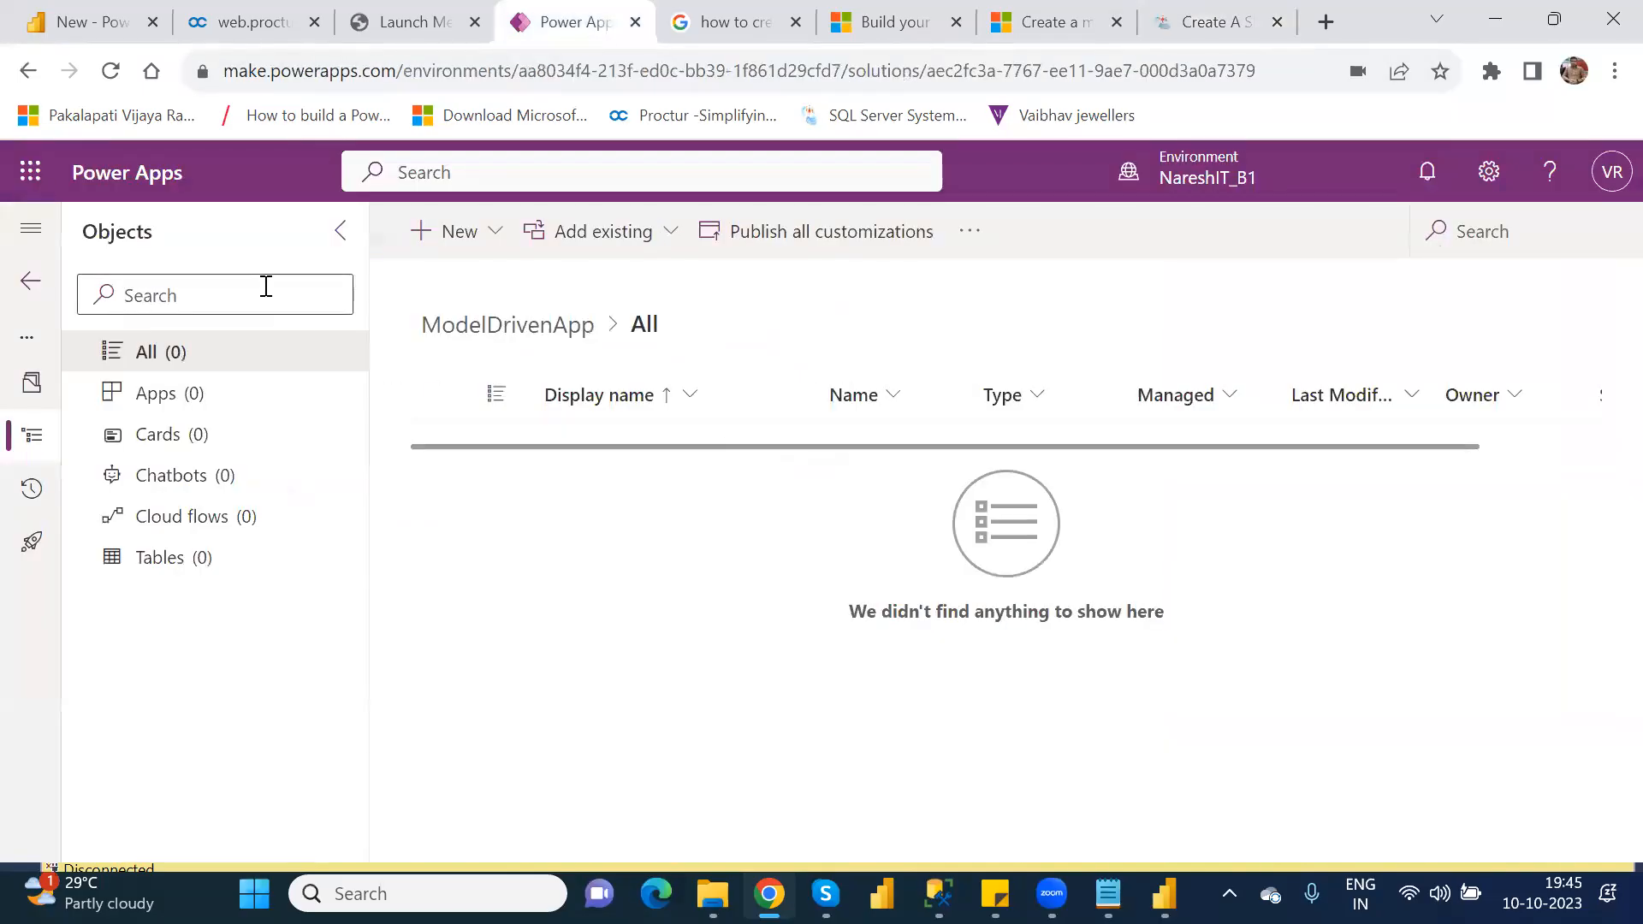
left_click(25, 77)
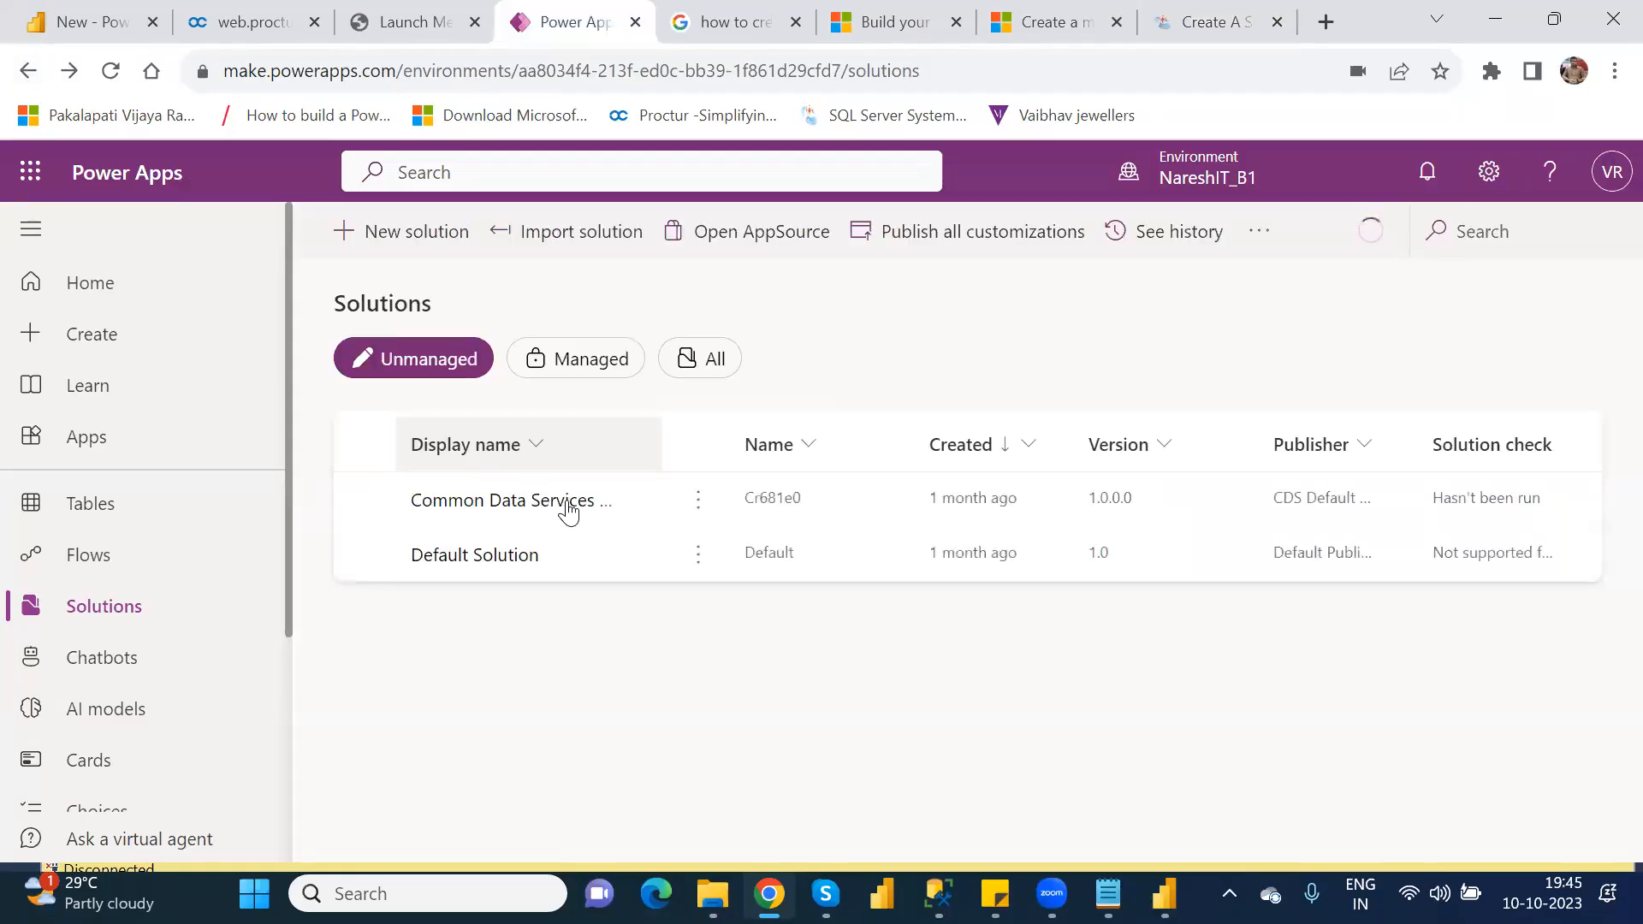
left_click(107, 342)
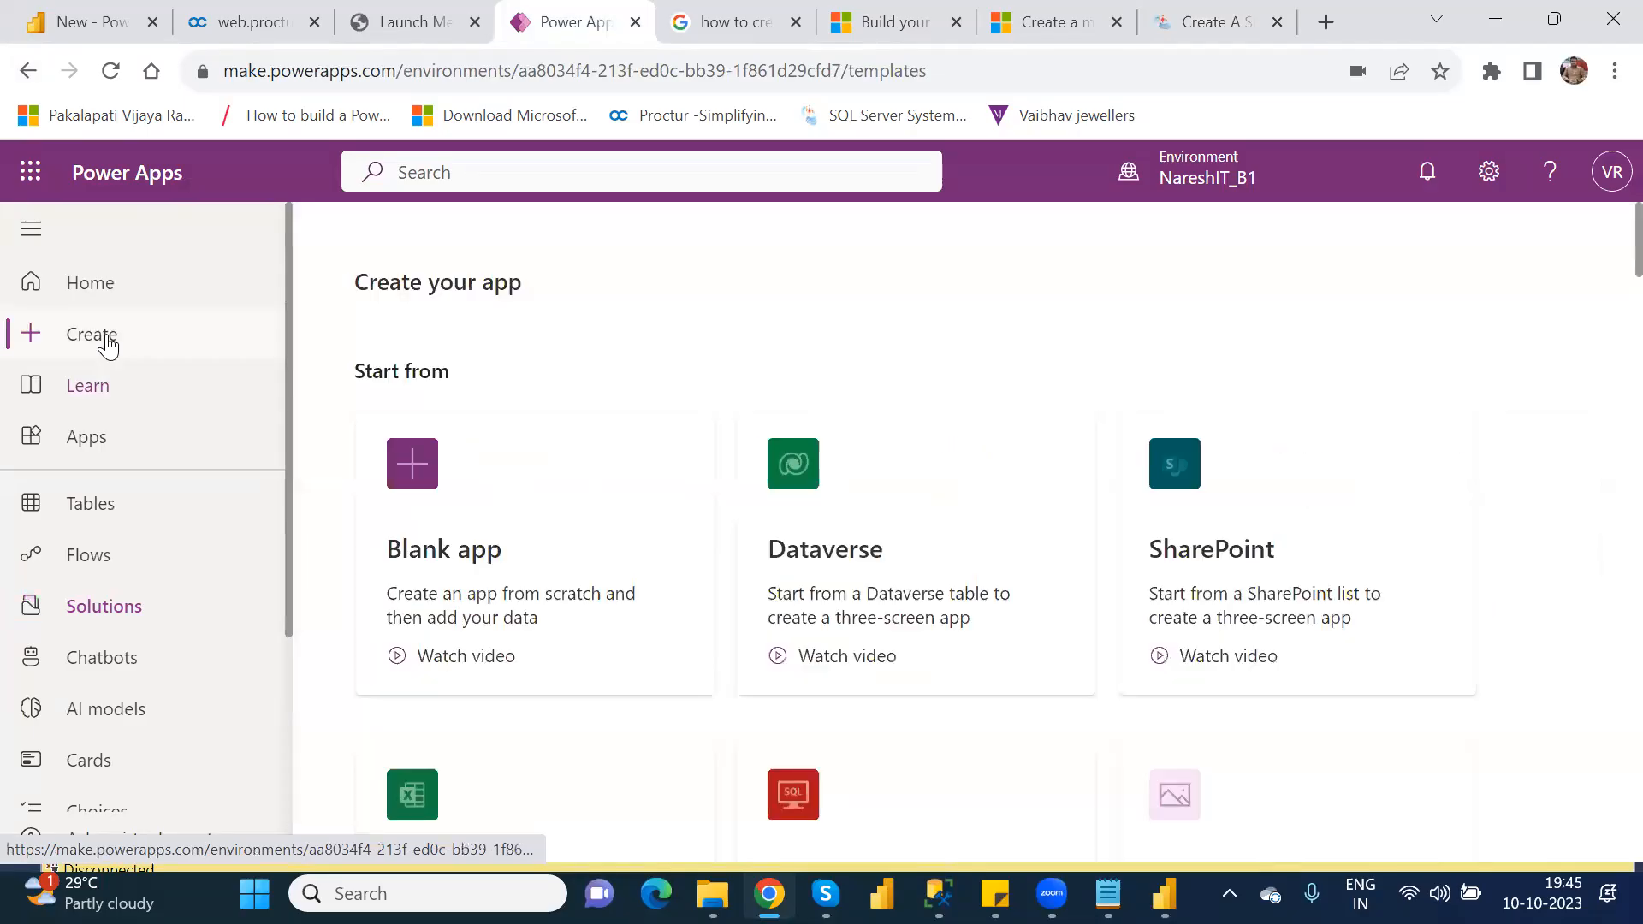
left_click(105, 607)
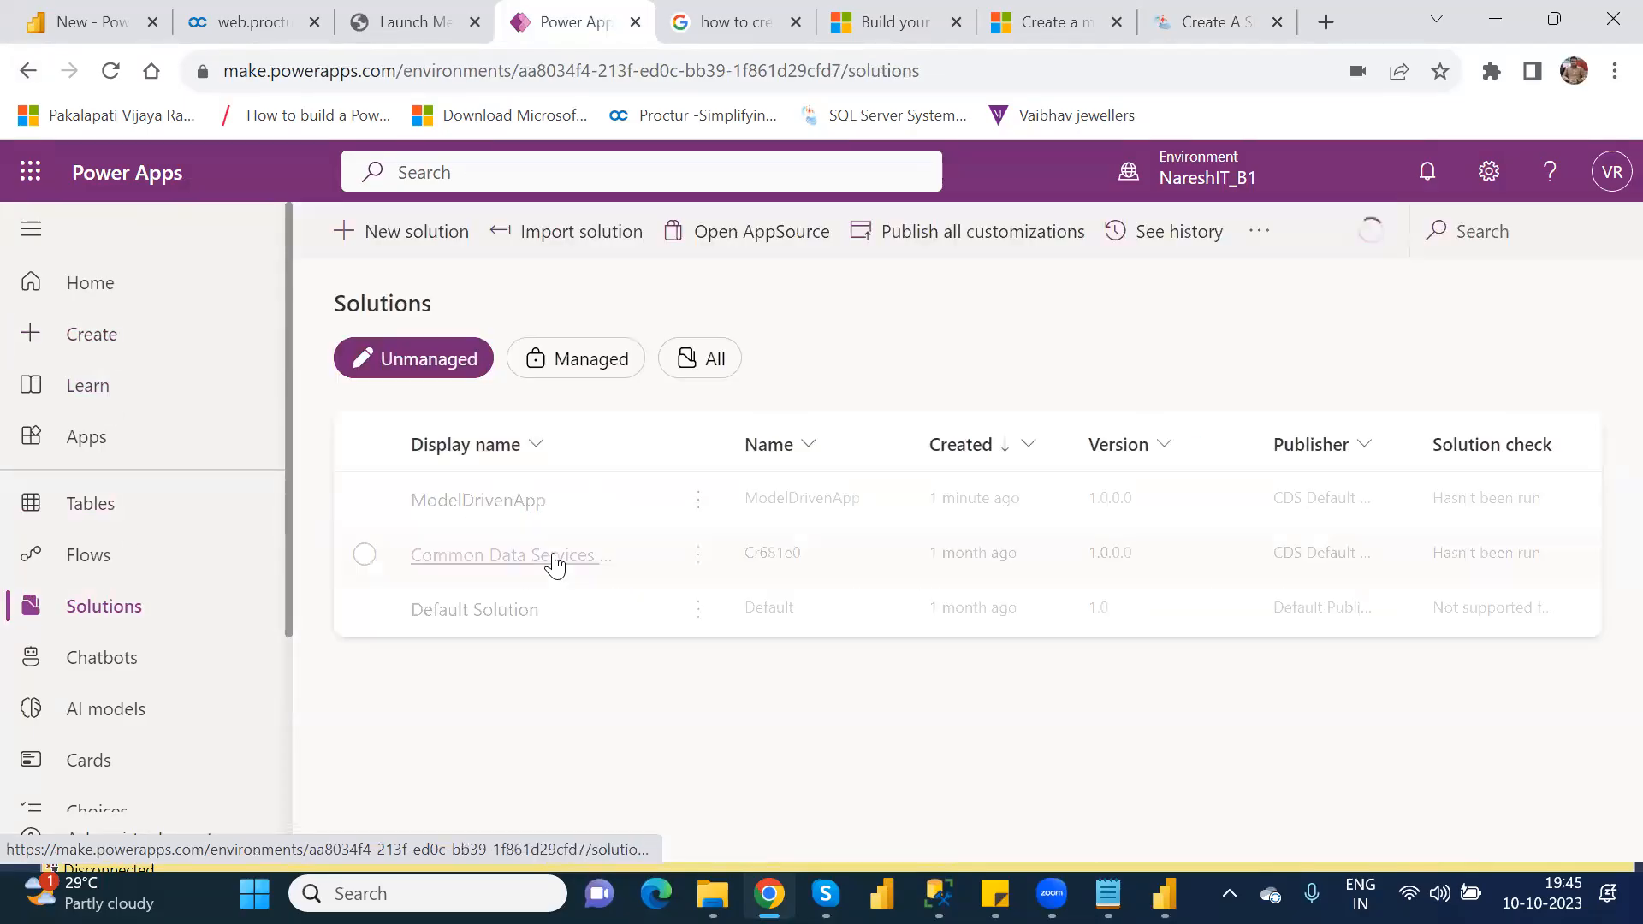
left_click(698, 500)
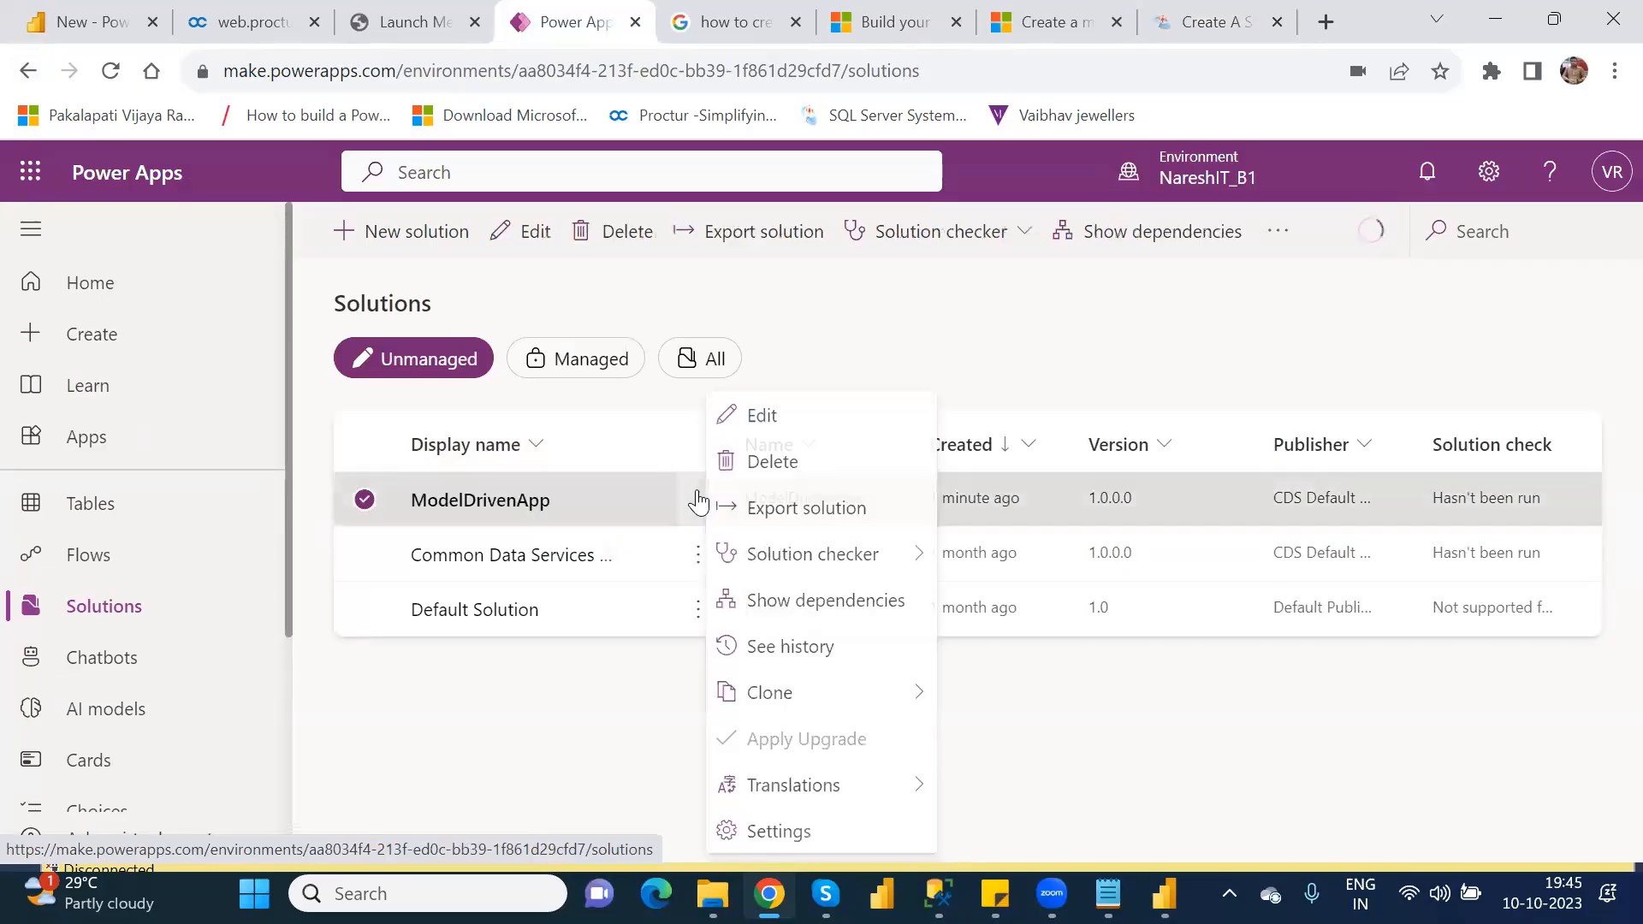
left_click(776, 463)
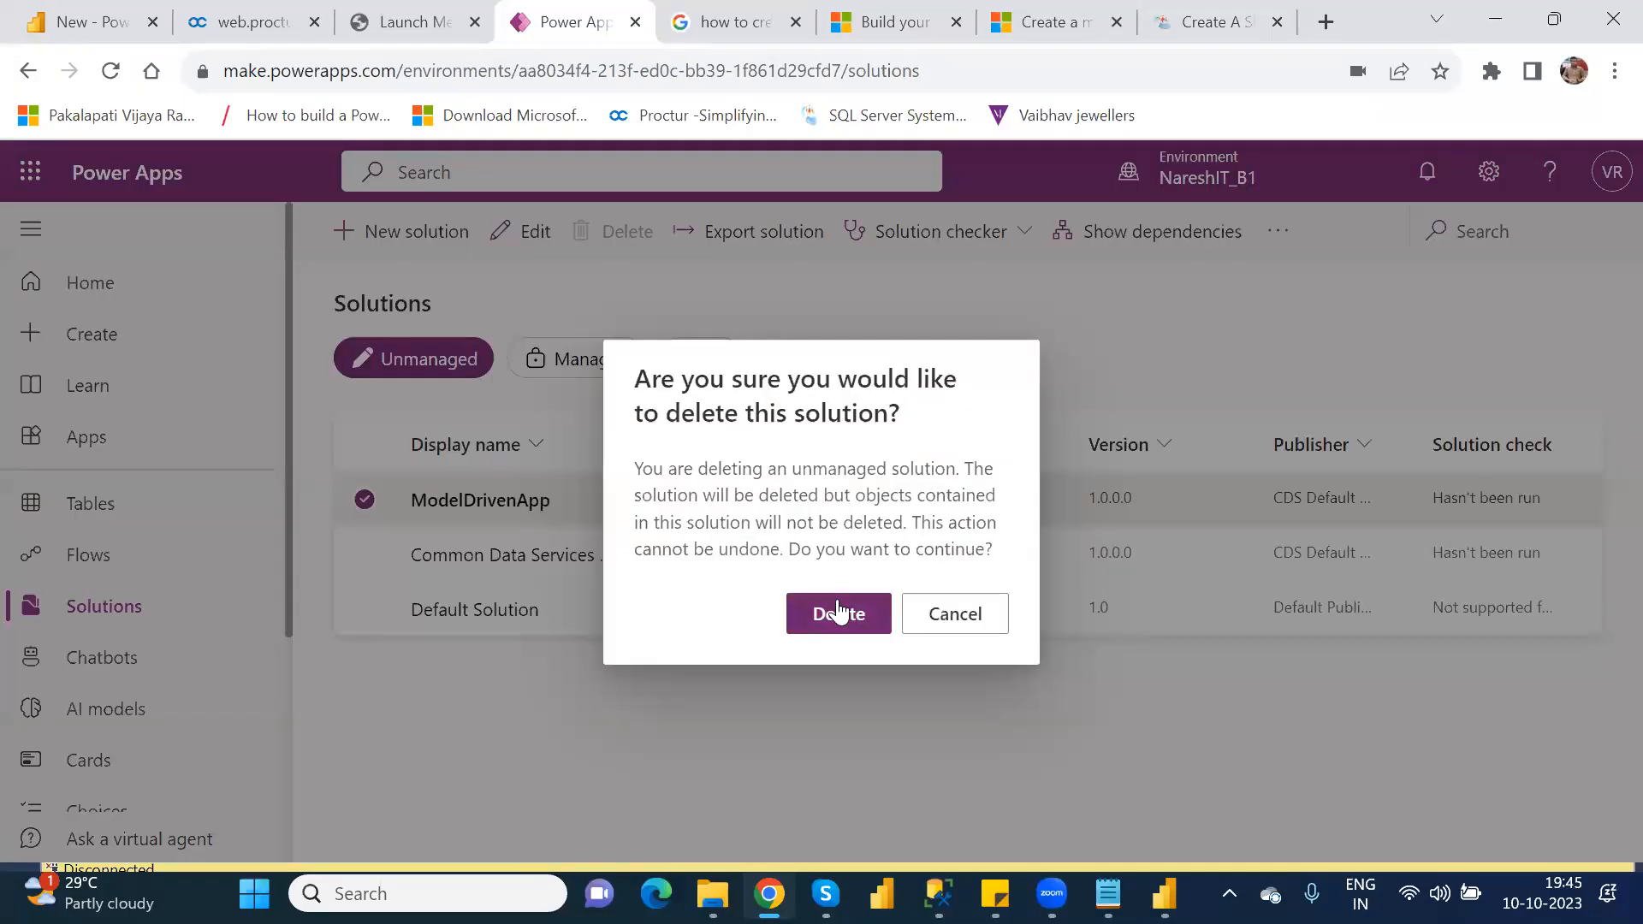
left_click(839, 610)
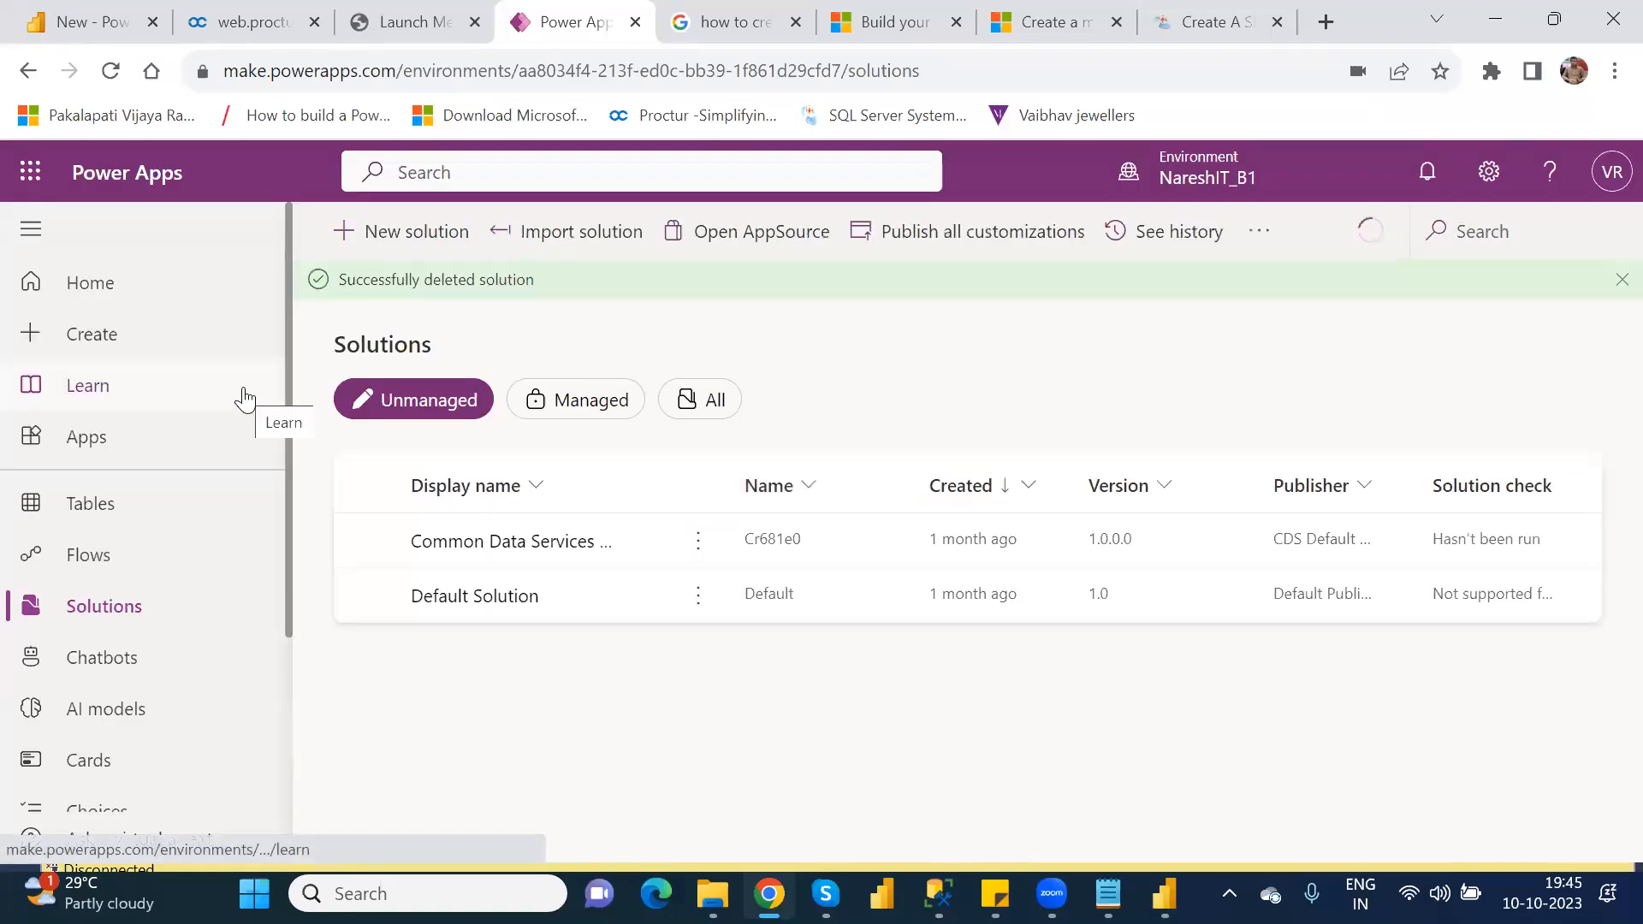
Step: Start creating a blank model-driven app based on Dataverse in the NareshIT_B1 environment
left_click(108, 341)
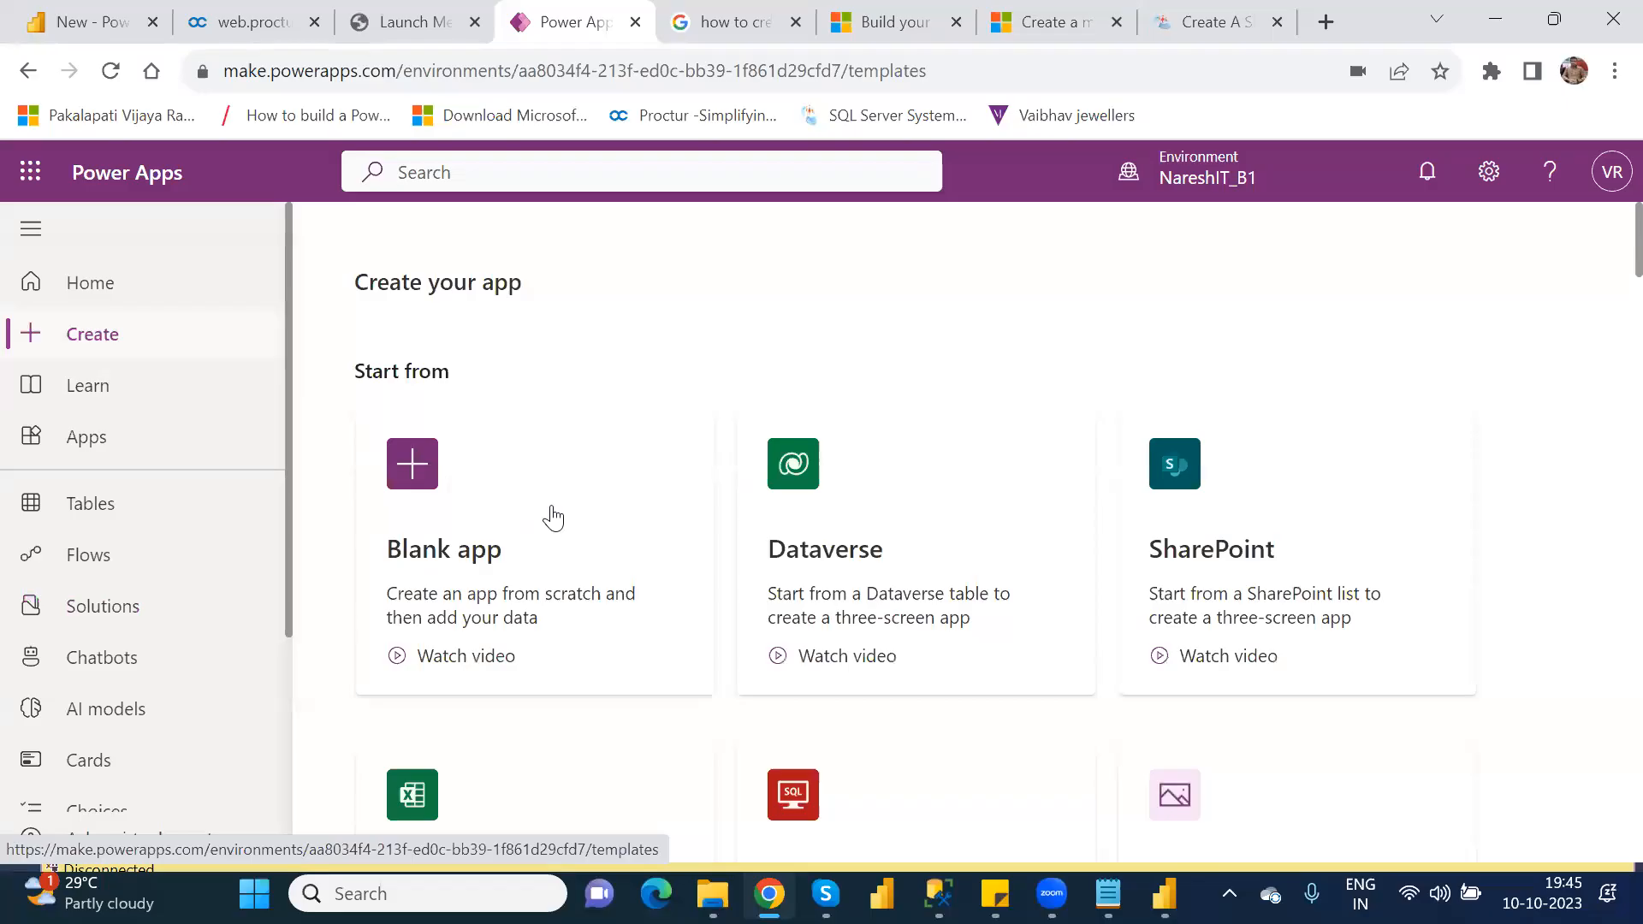
left_click(557, 515)
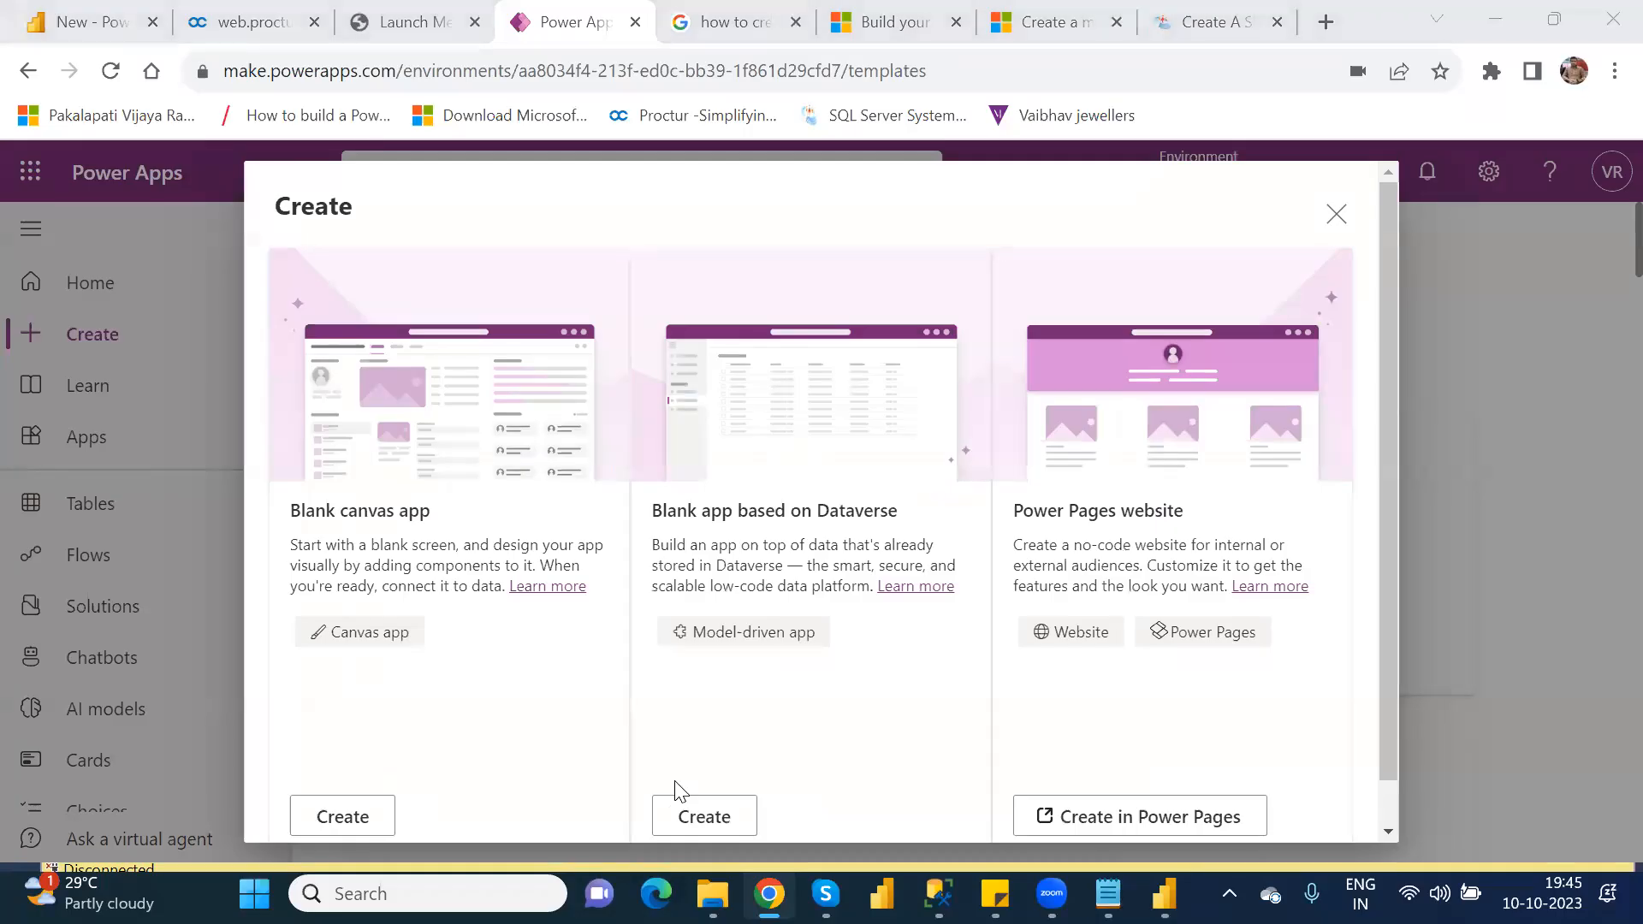
left_click(1336, 214)
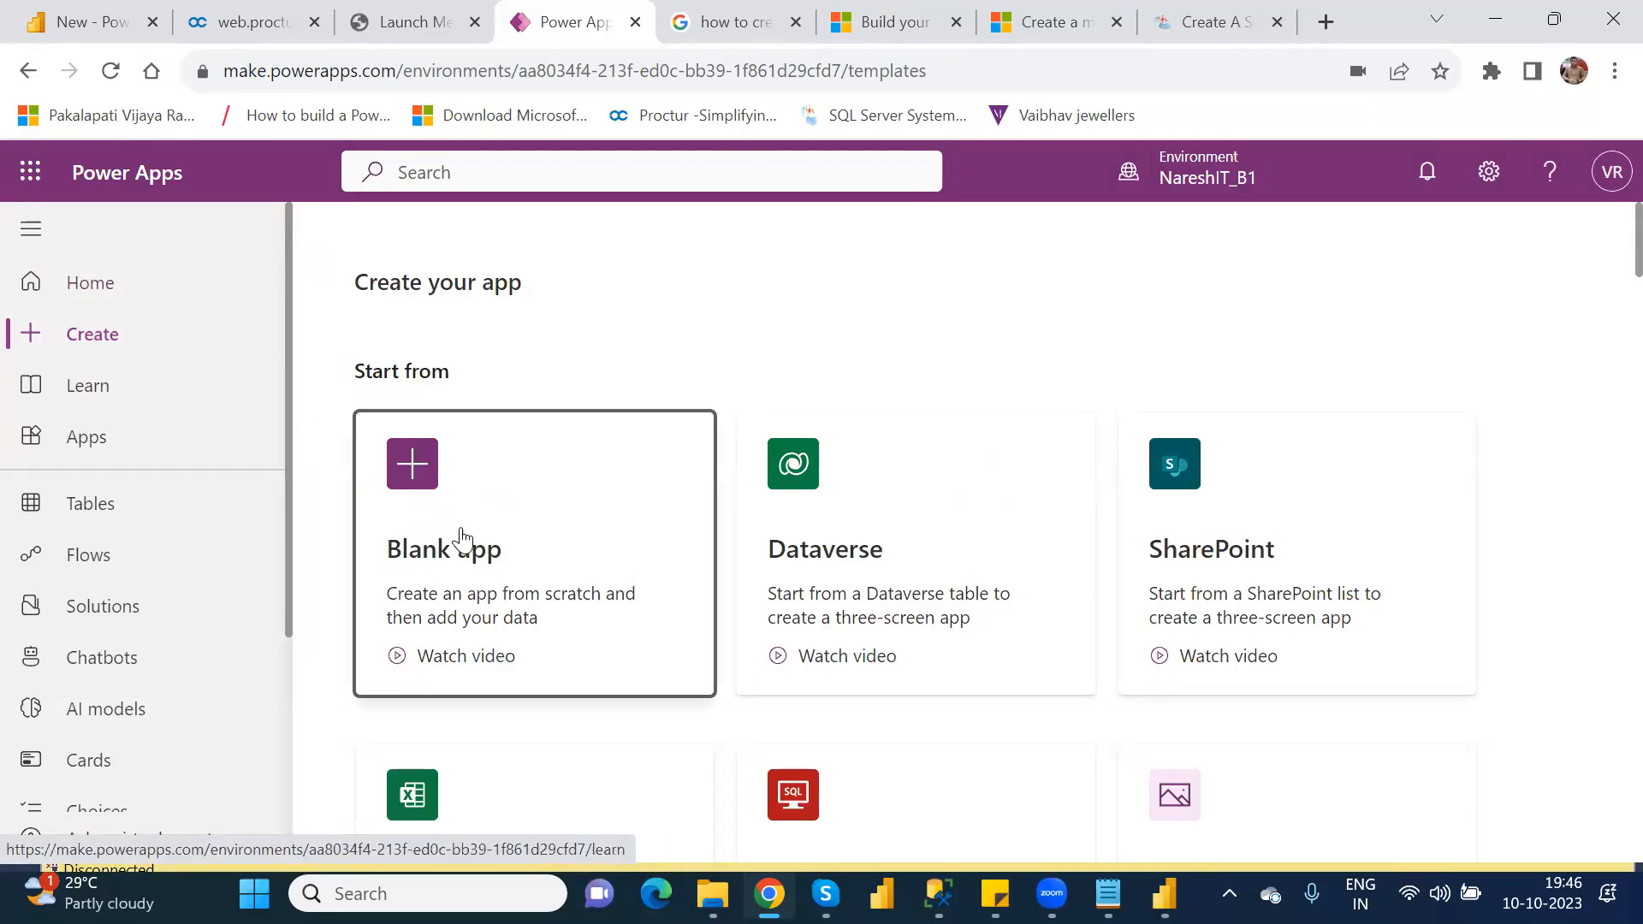
left_click(522, 542)
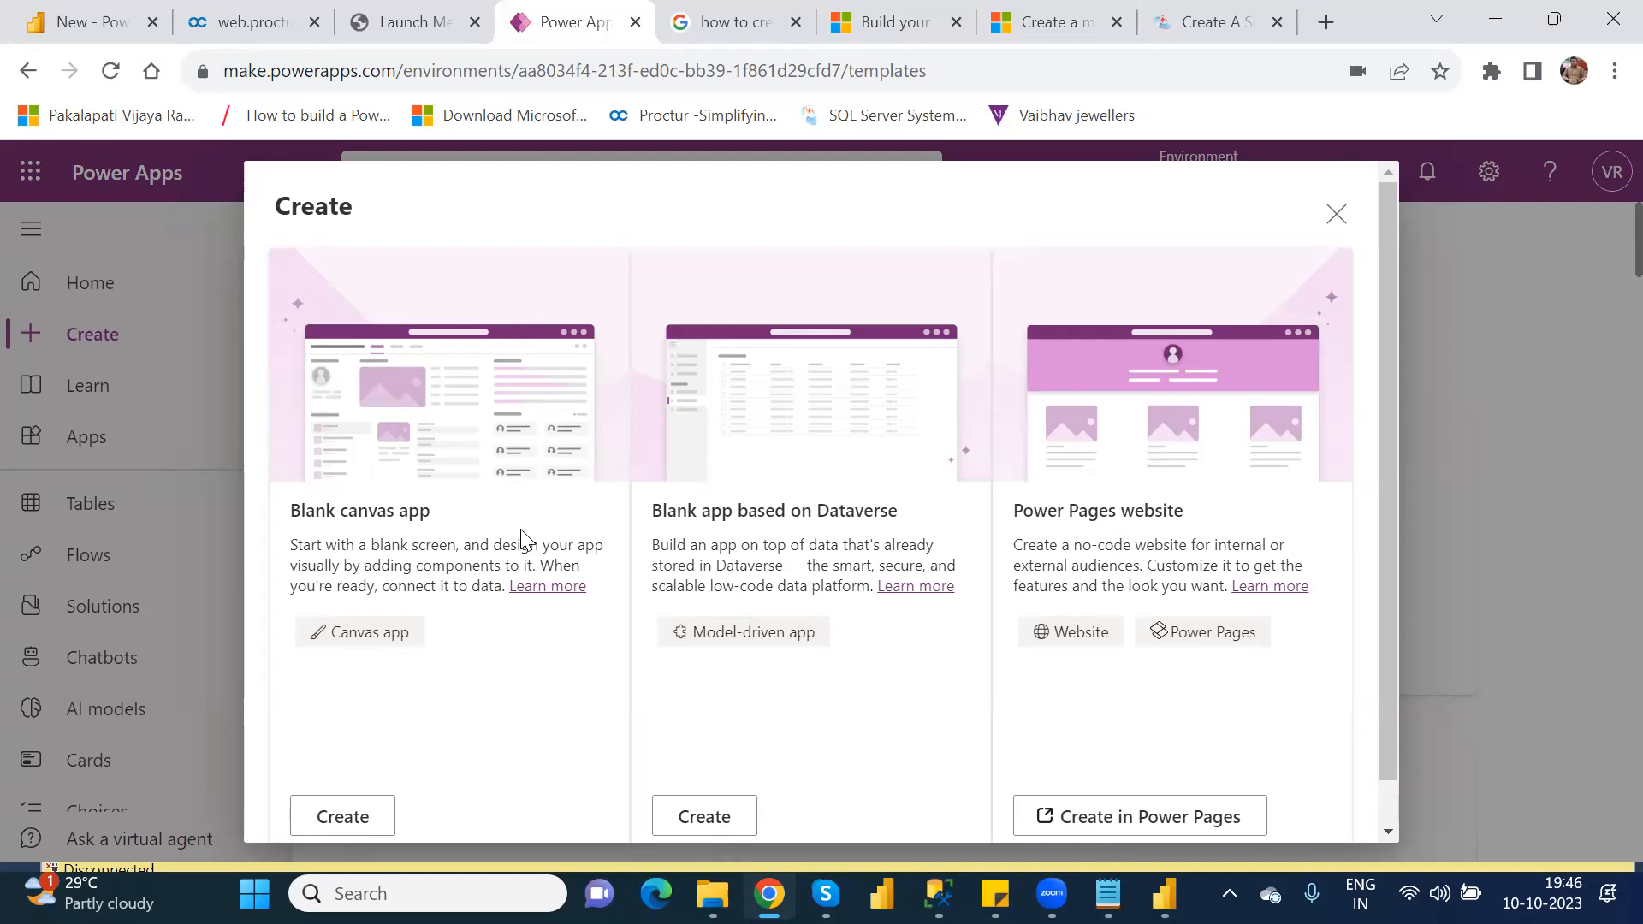
left_click(715, 816)
left_click(697, 817)
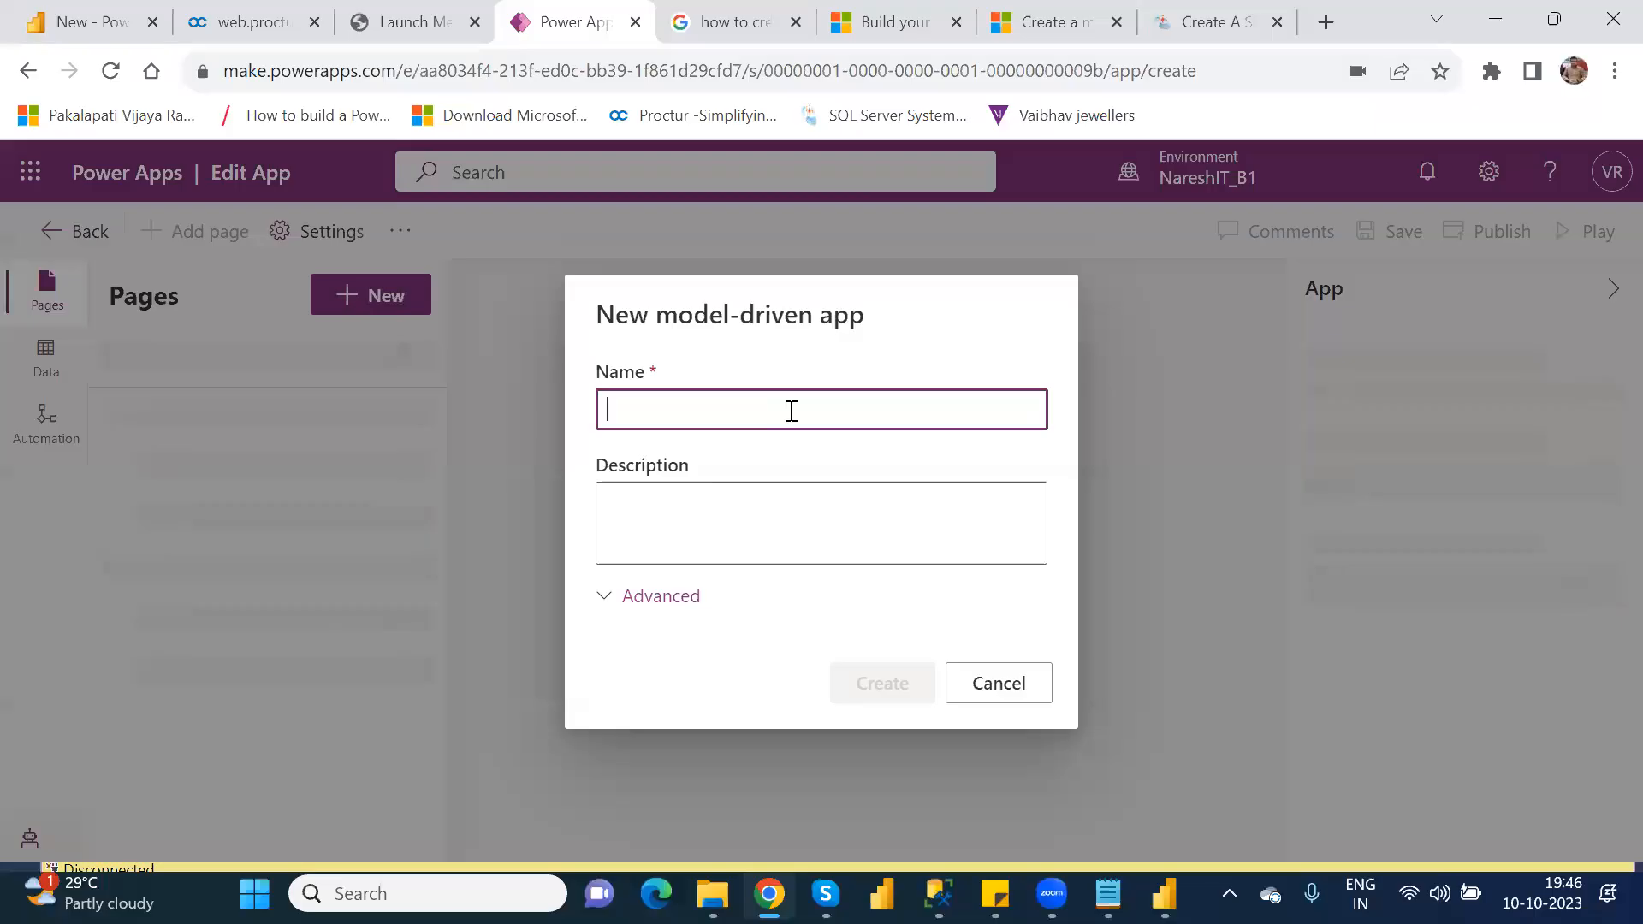
Step: Name the new model-driven app First_ModelDriven_App and create it without a description
type("FIrst")
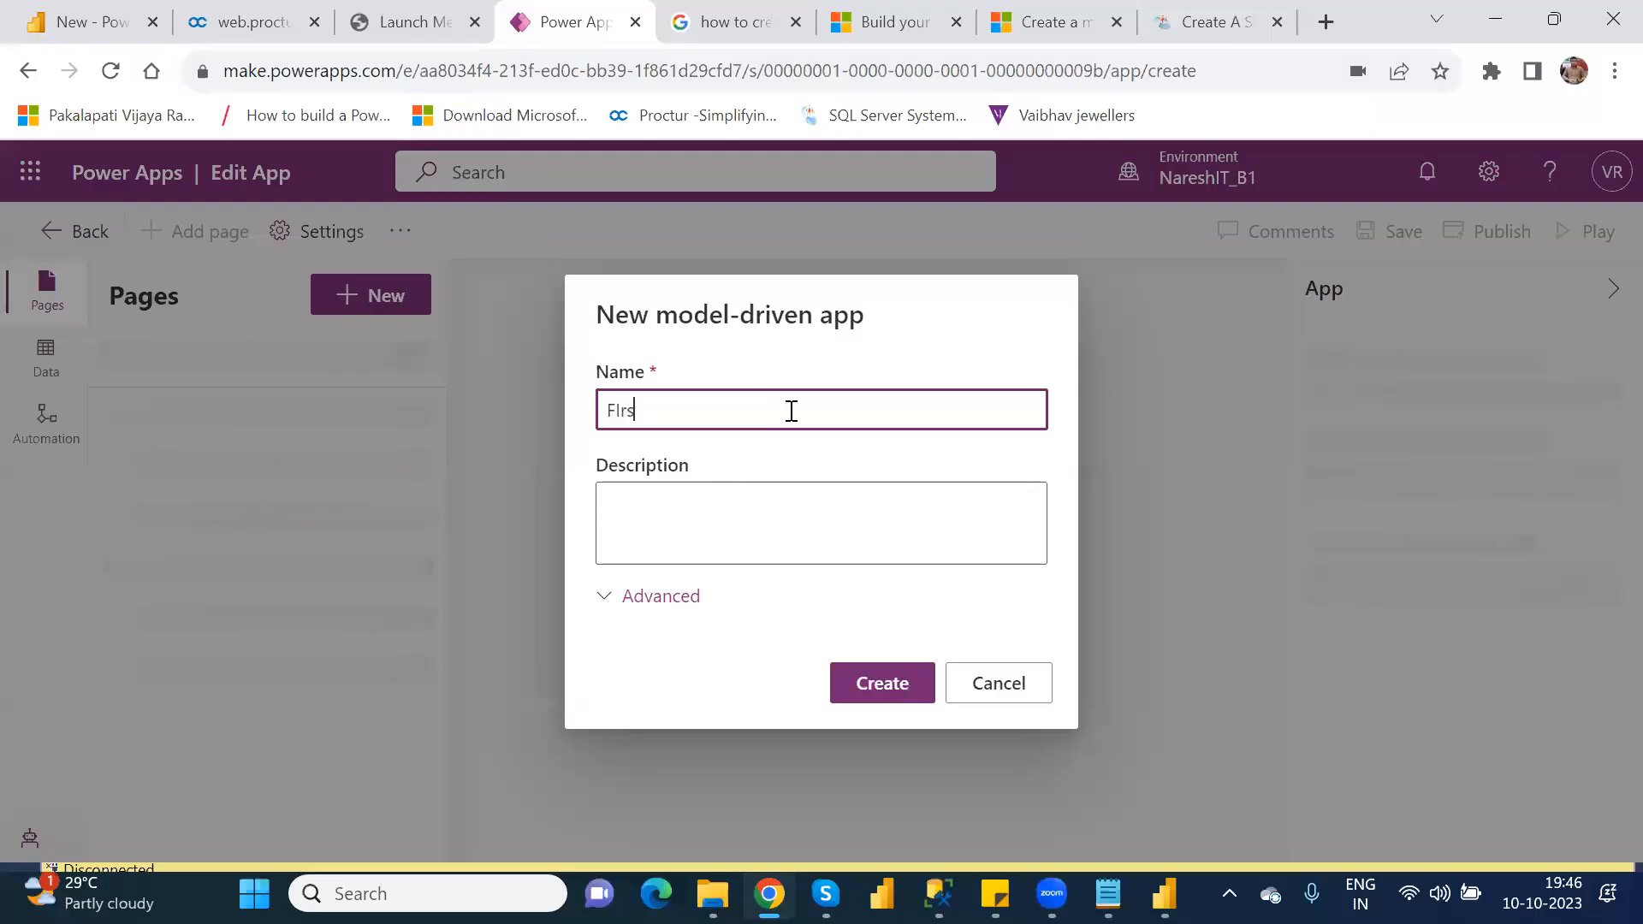
key("BackSpace")
key("BackSpace")
key("BackSpace")
key("BackSpace")
type("I")
key("BackSpace")
type("irst_ModelDriven_App")
left_click(888, 686)
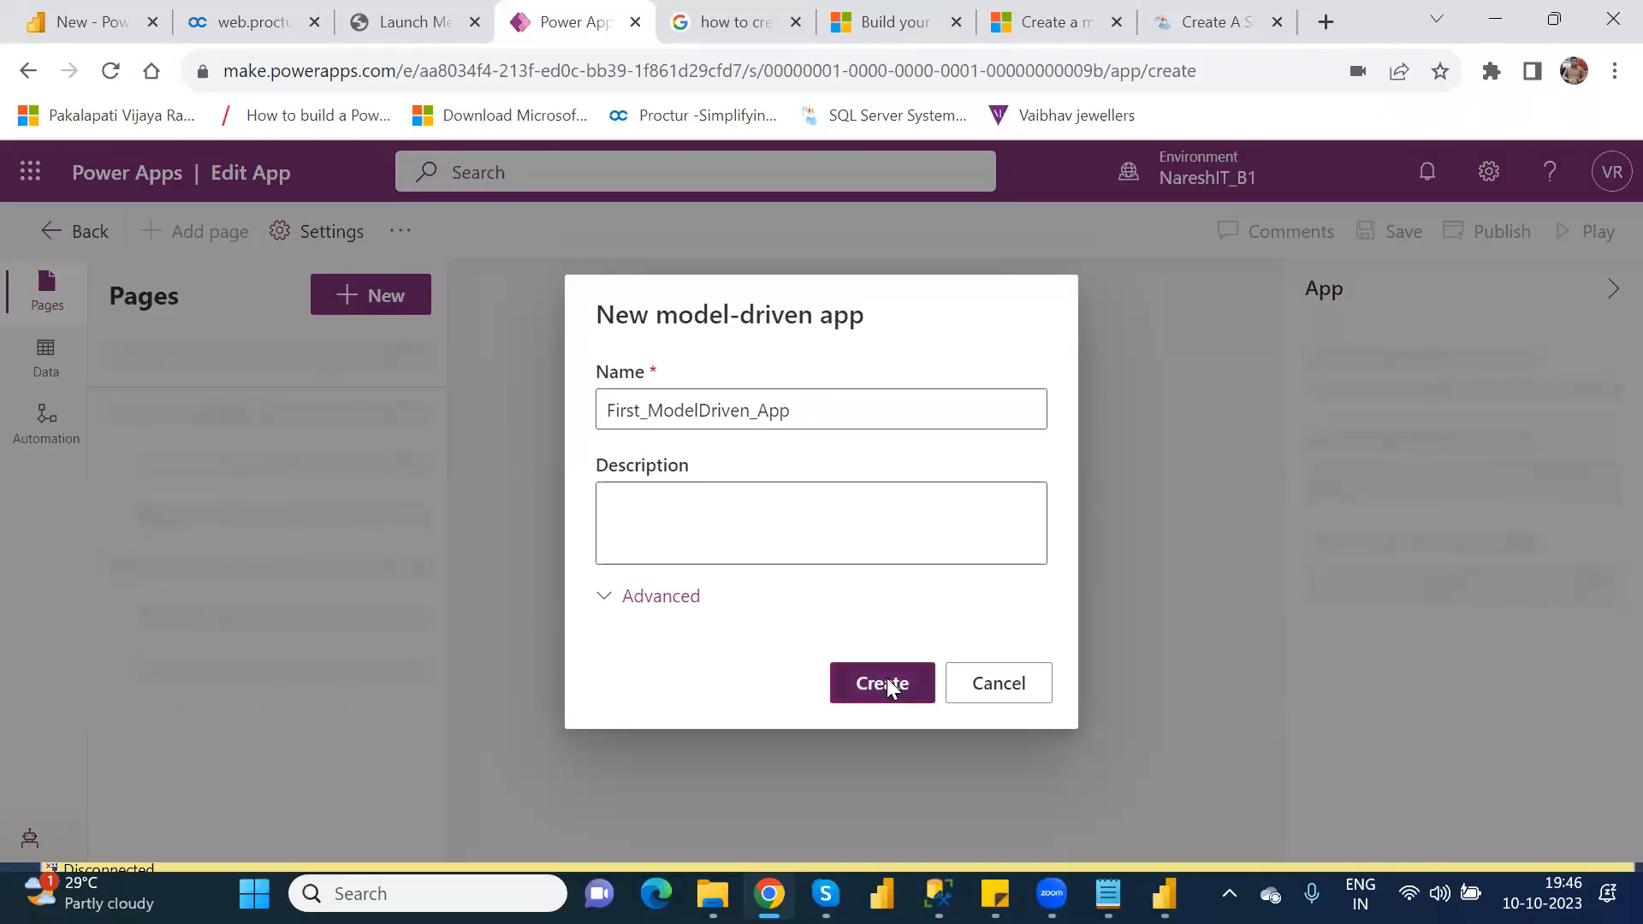
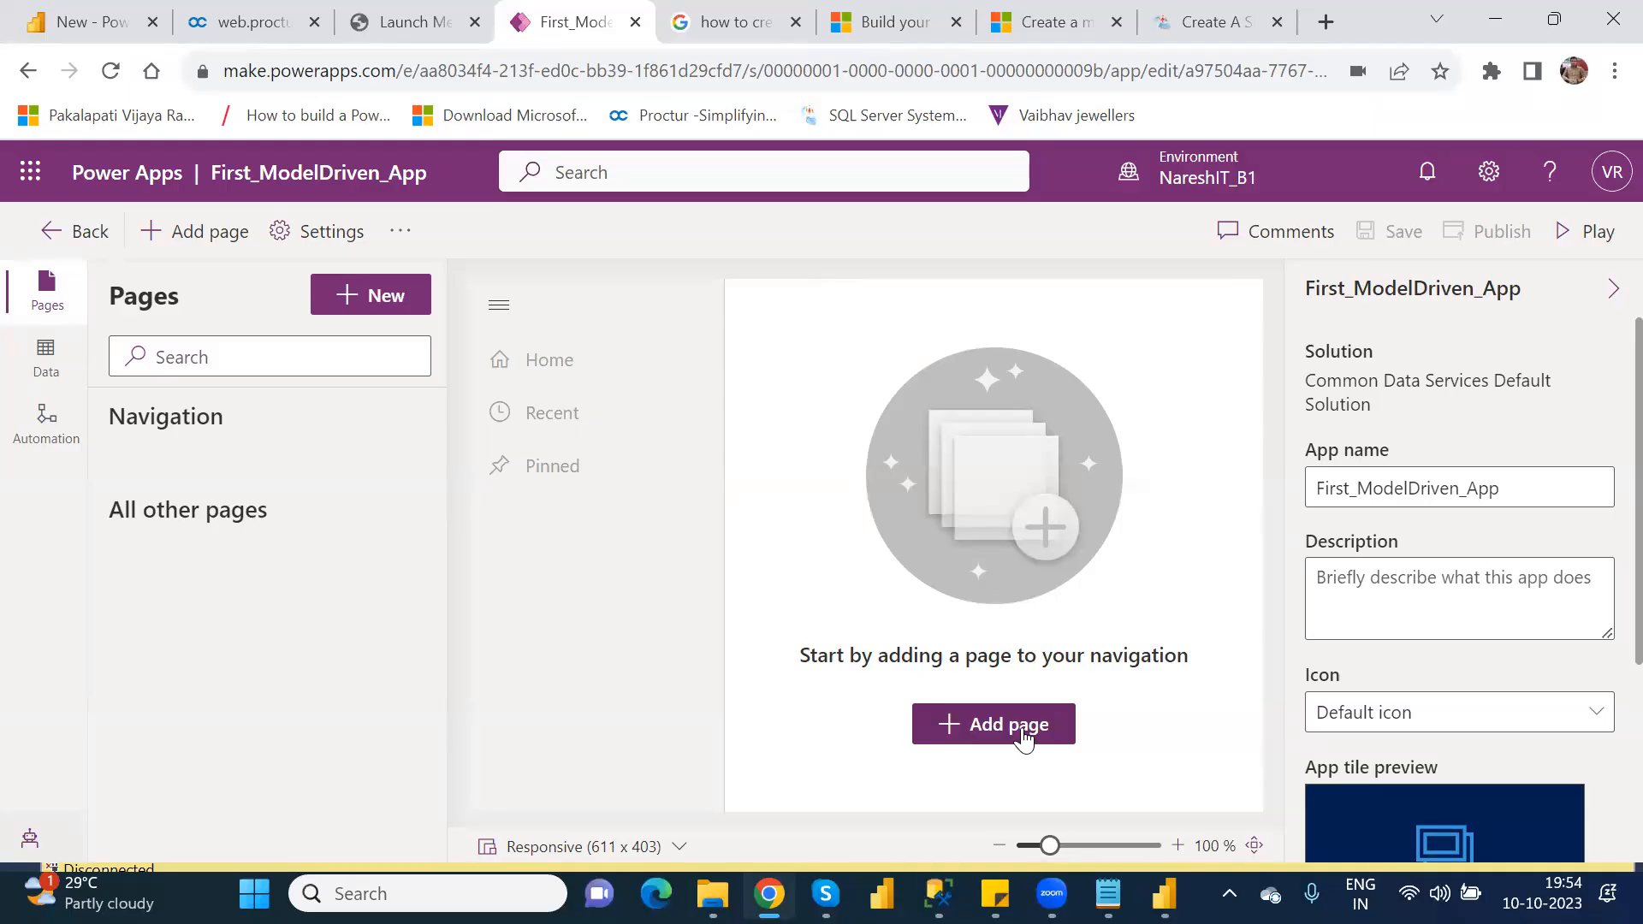
Step: Add a Dataverse table page to the app from the existing Customer table, shown in navigation
left_click(1022, 732)
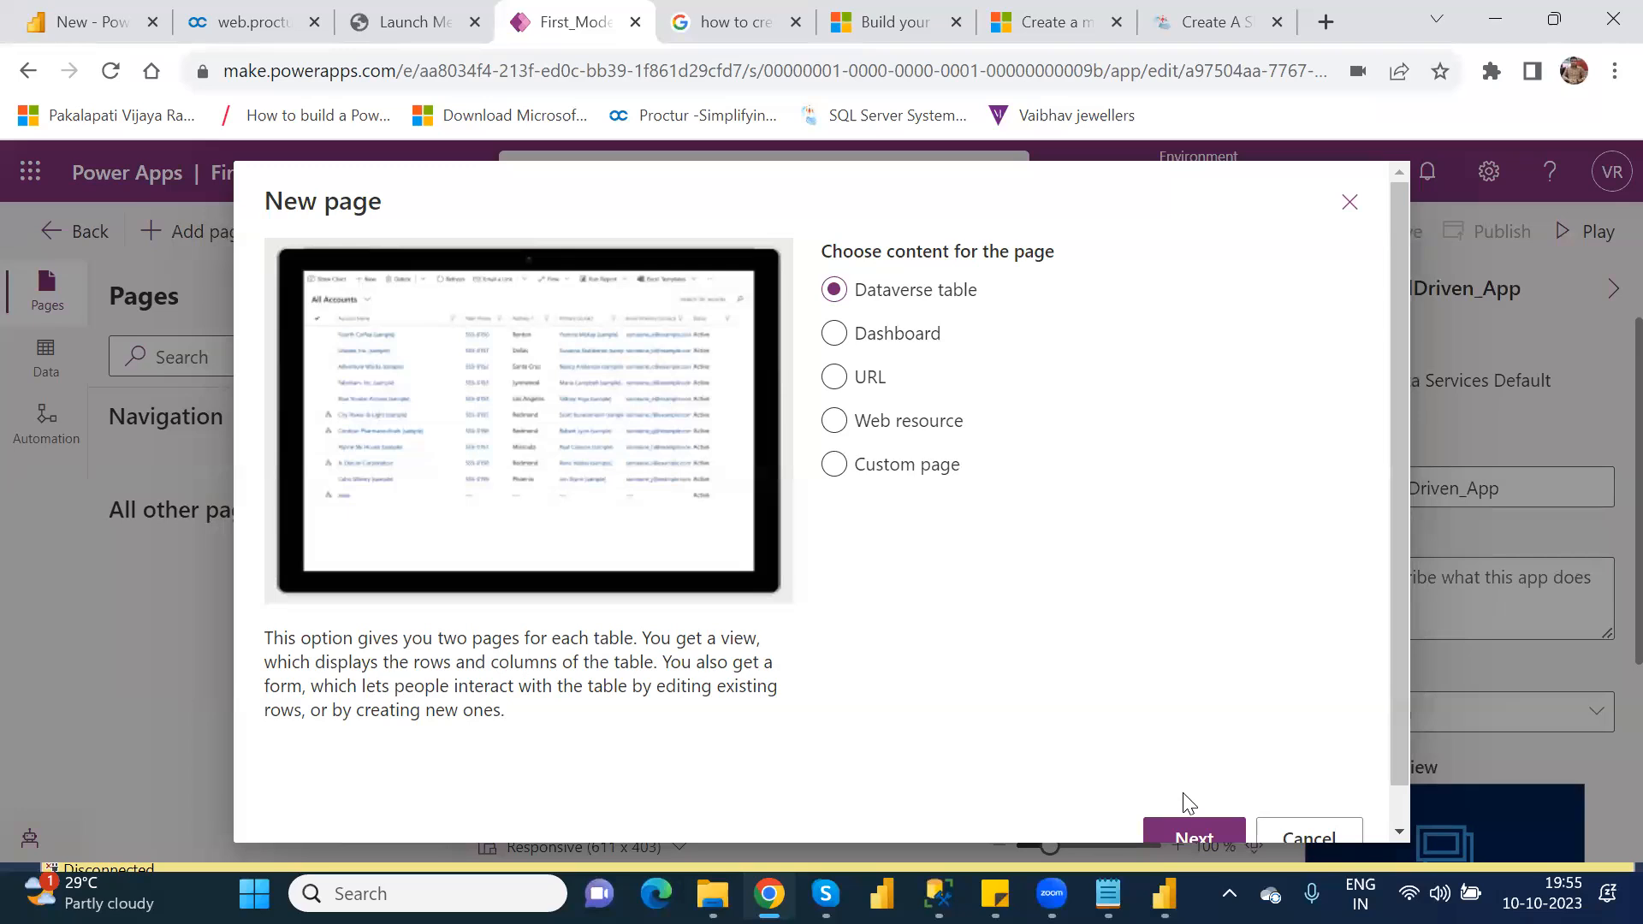
left_click(1198, 841)
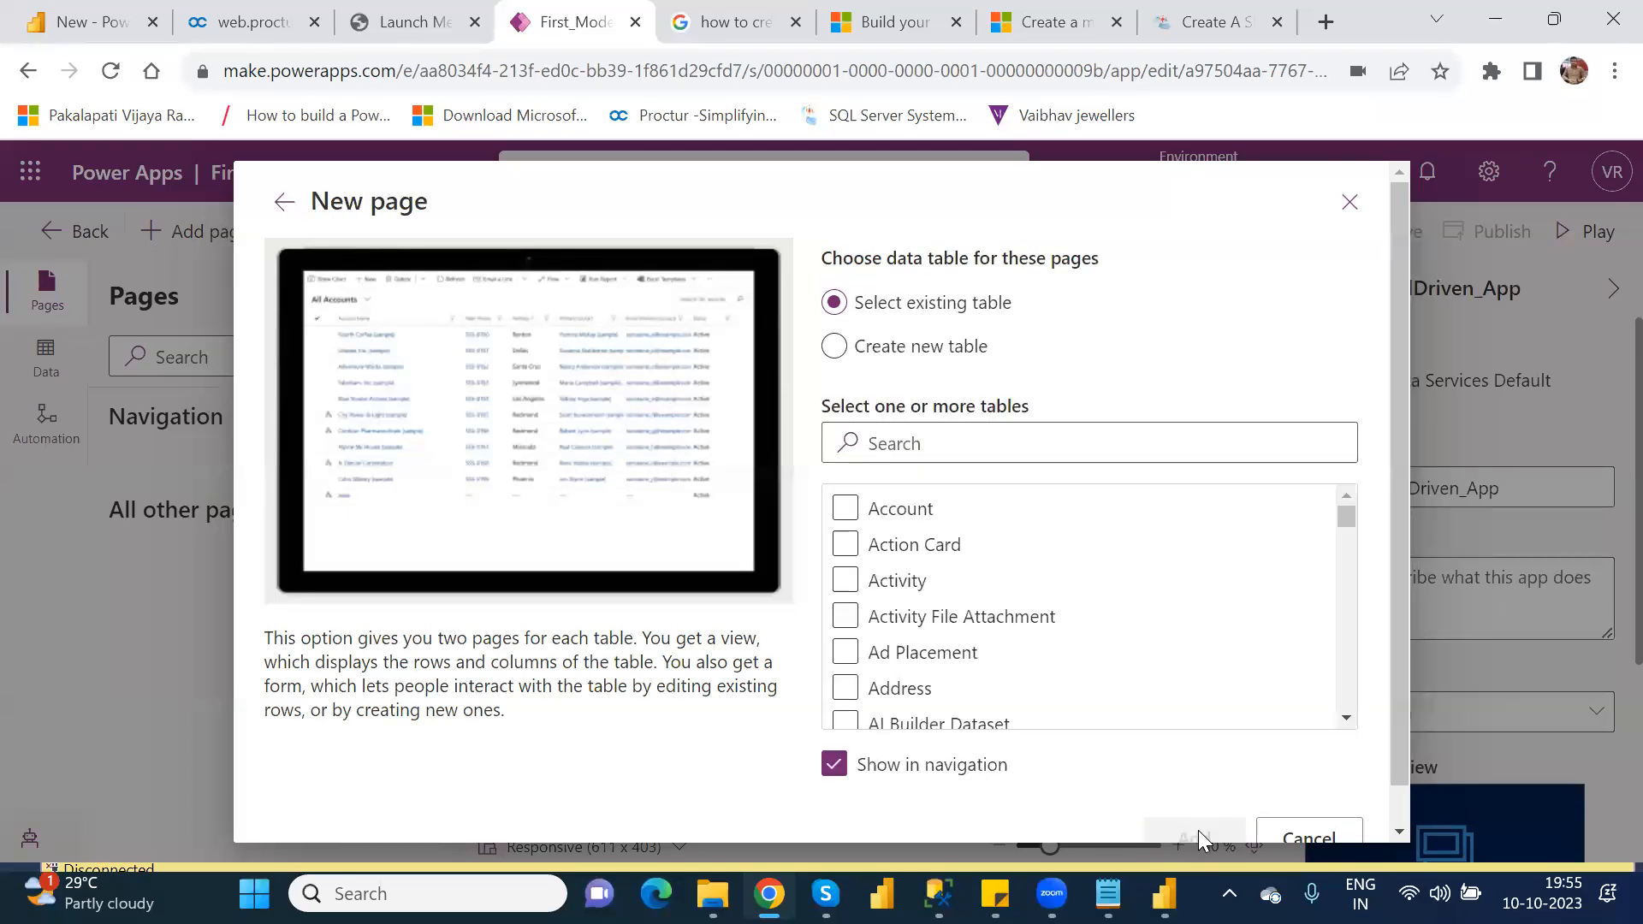
left_click(911, 447)
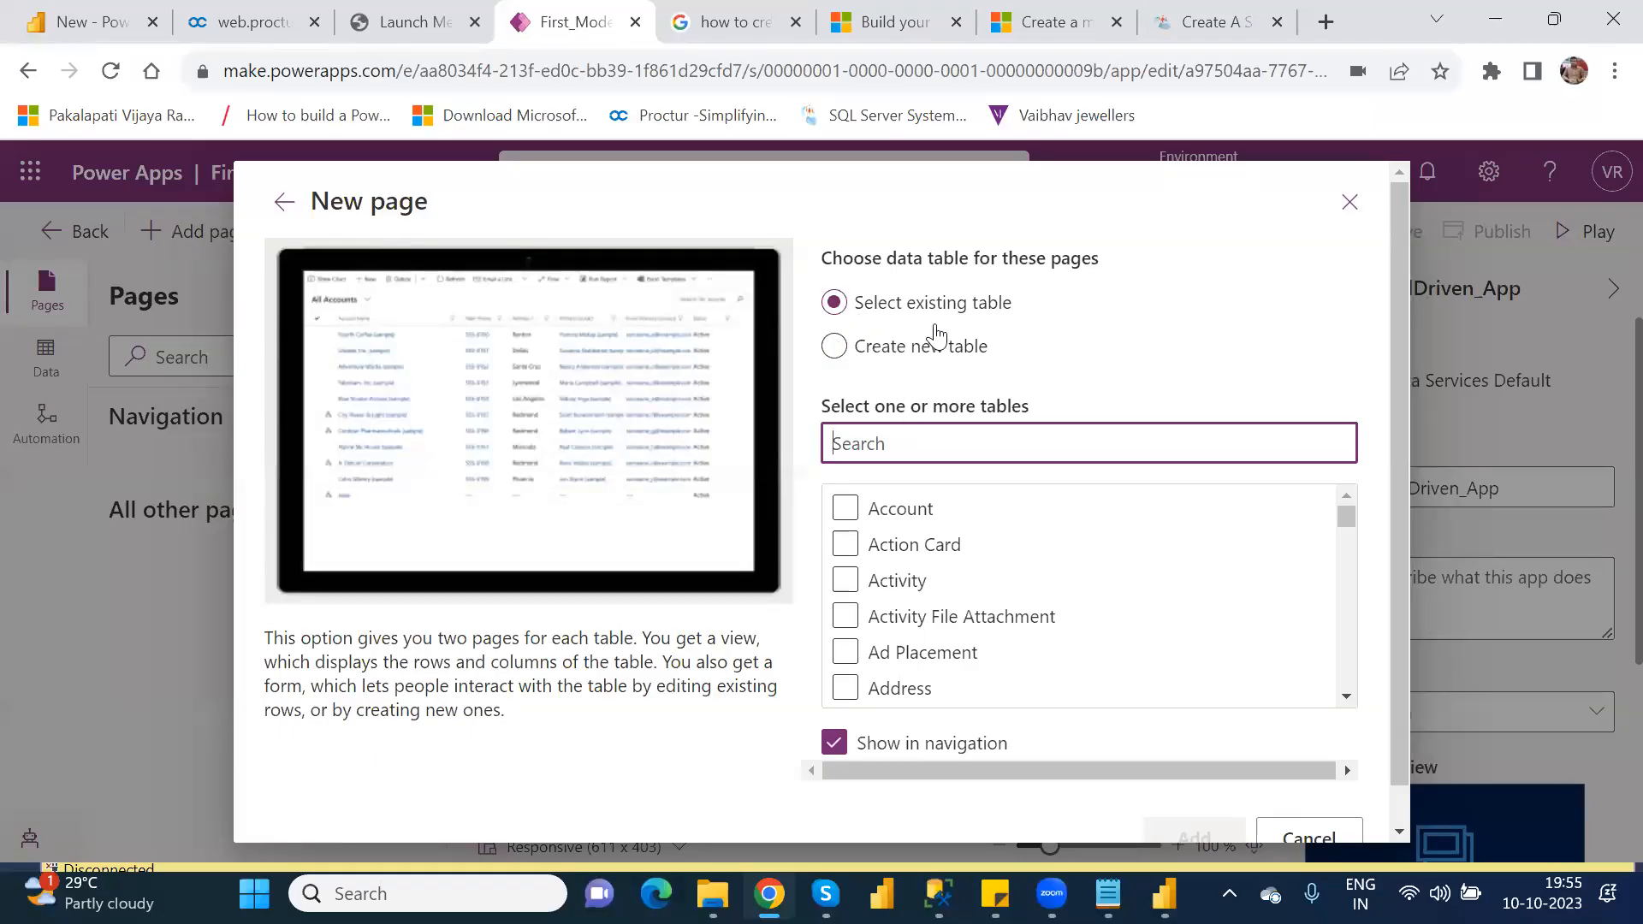
left_click(893, 345)
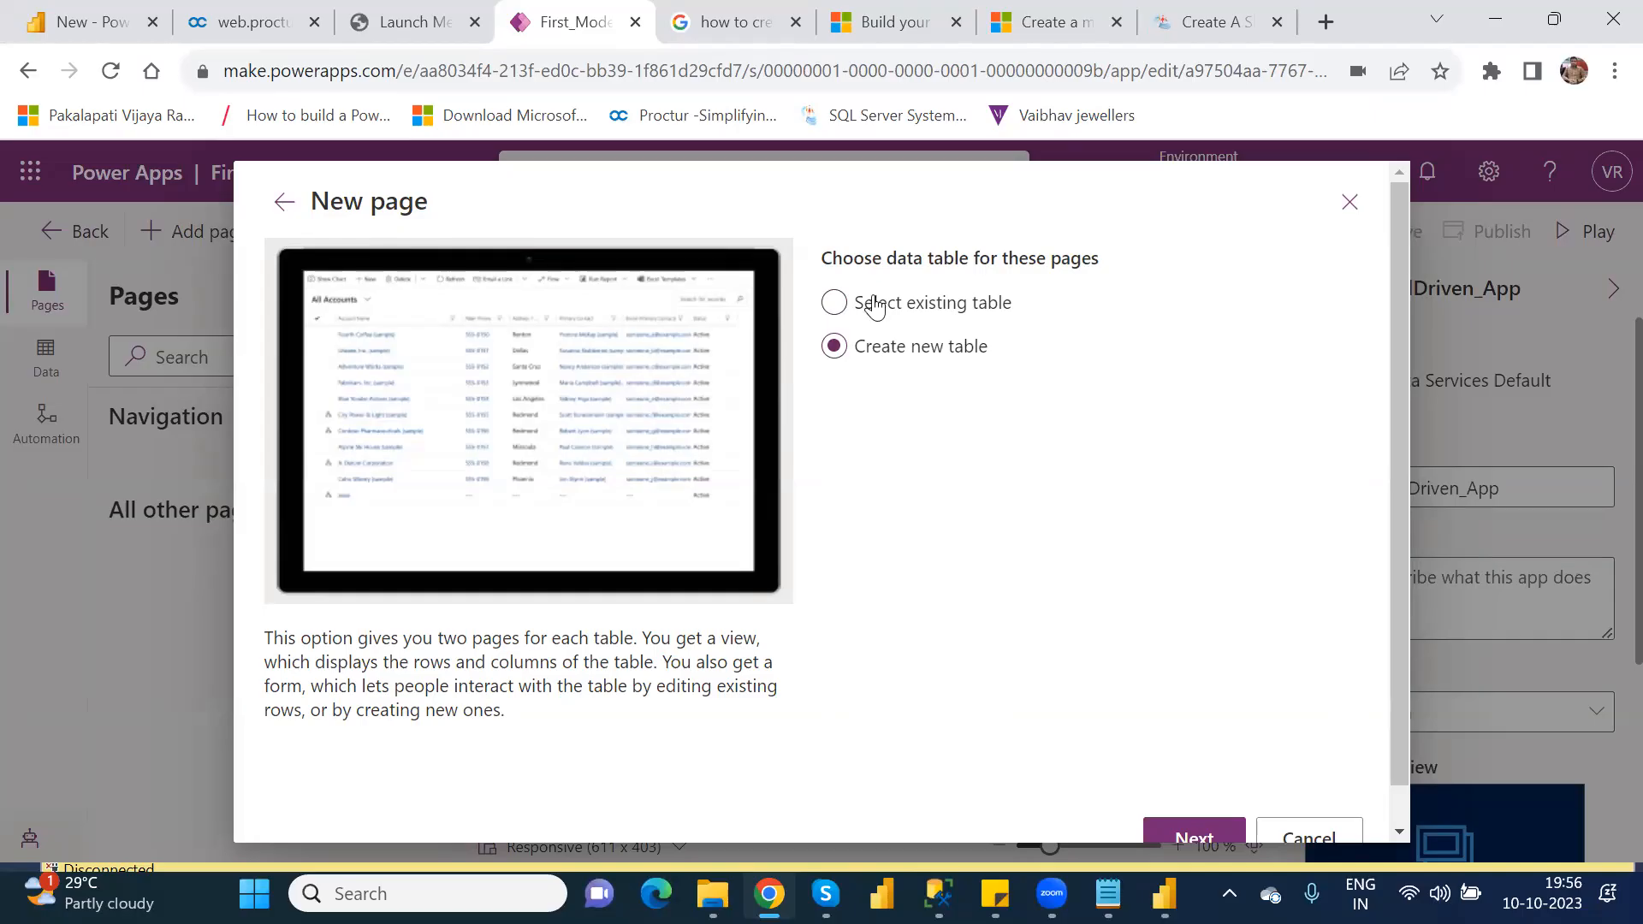
left_click(871, 301)
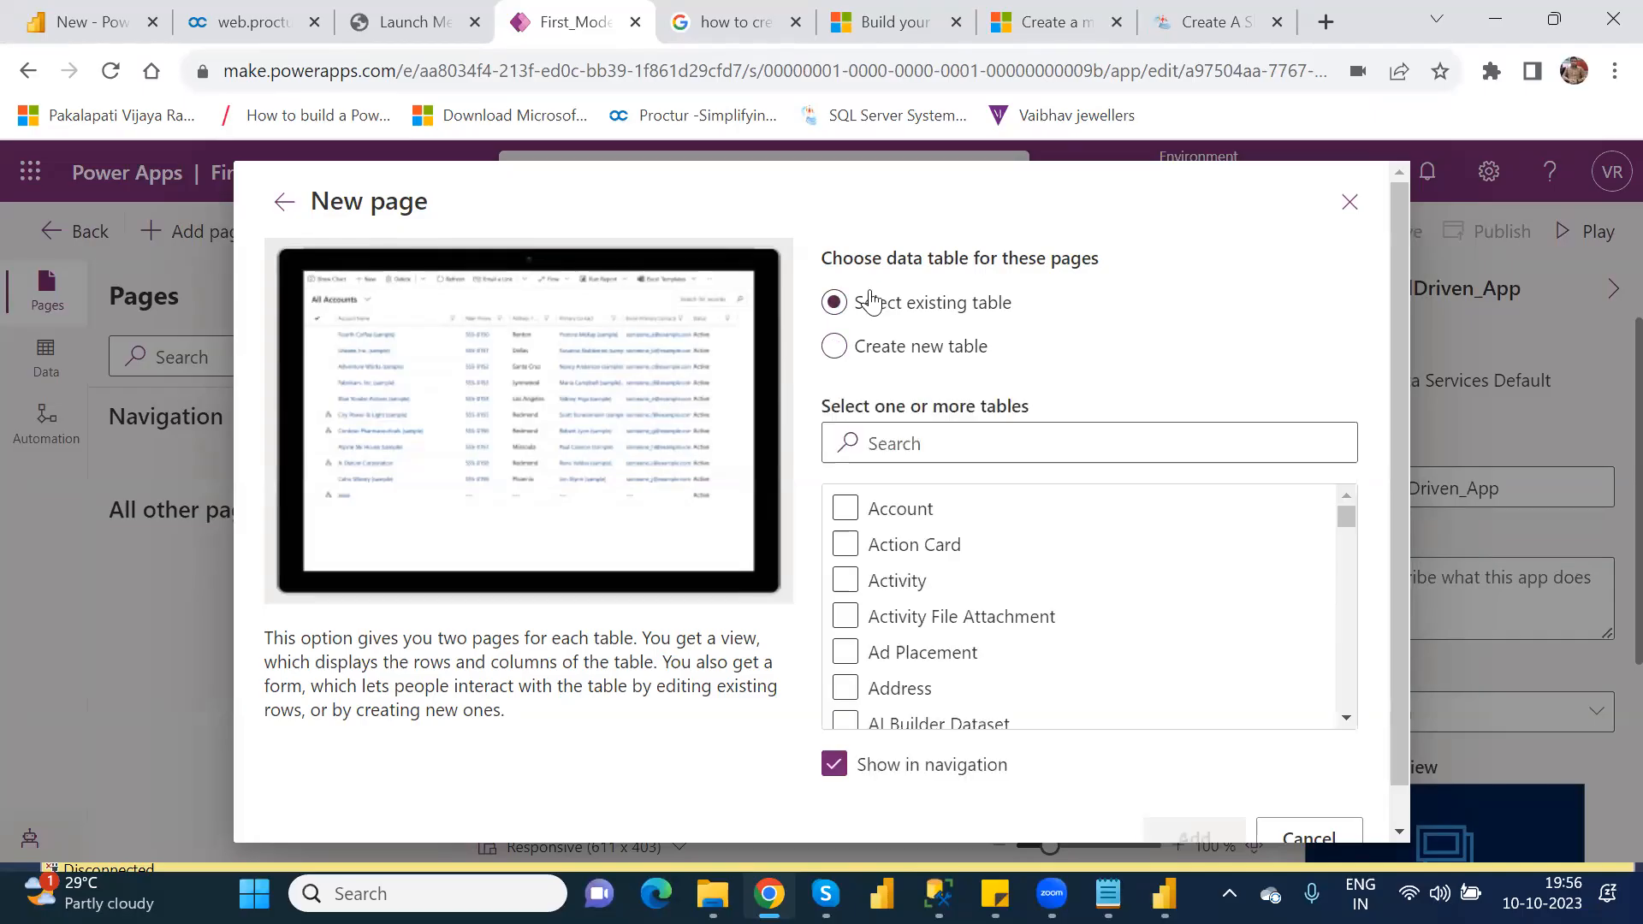
left_click(913, 442)
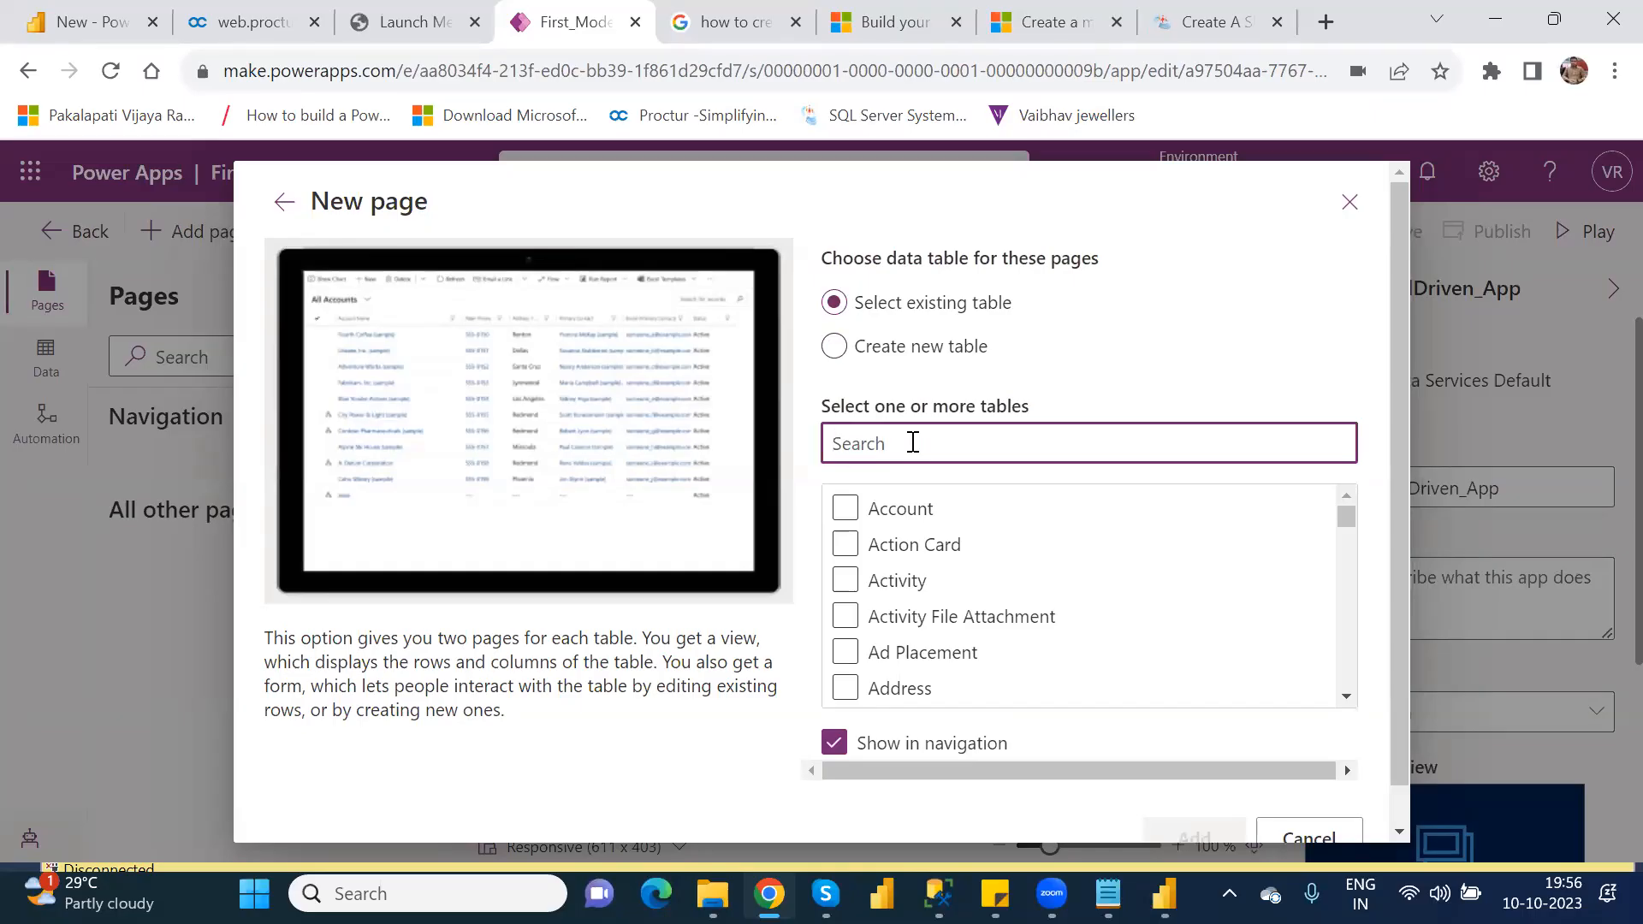
type("cus")
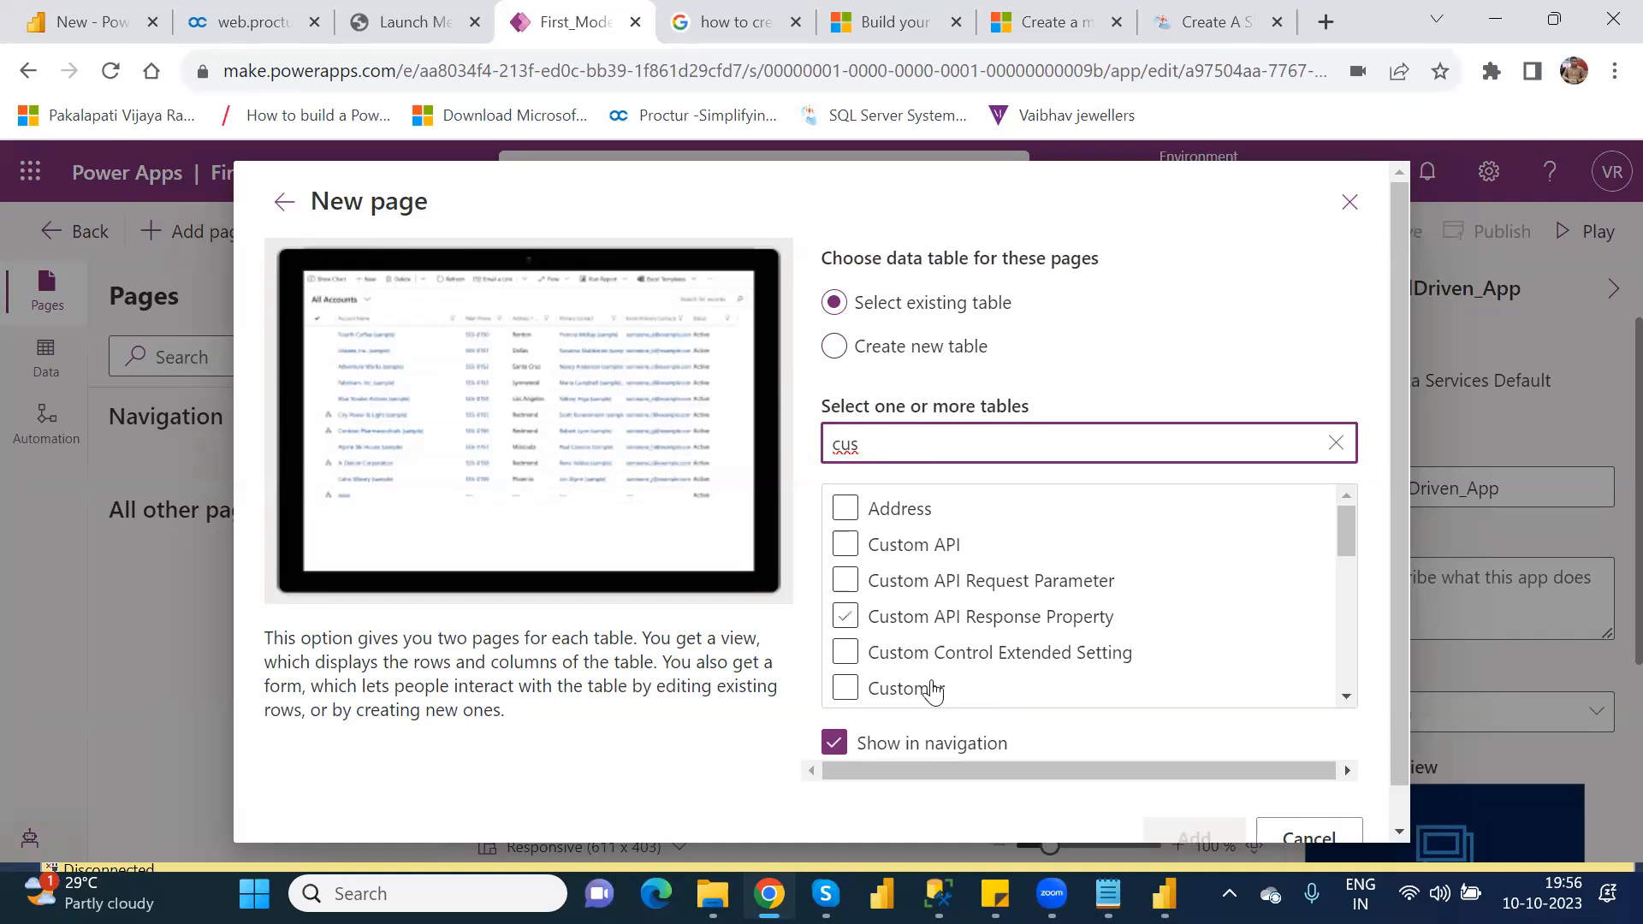
left_click(931, 691)
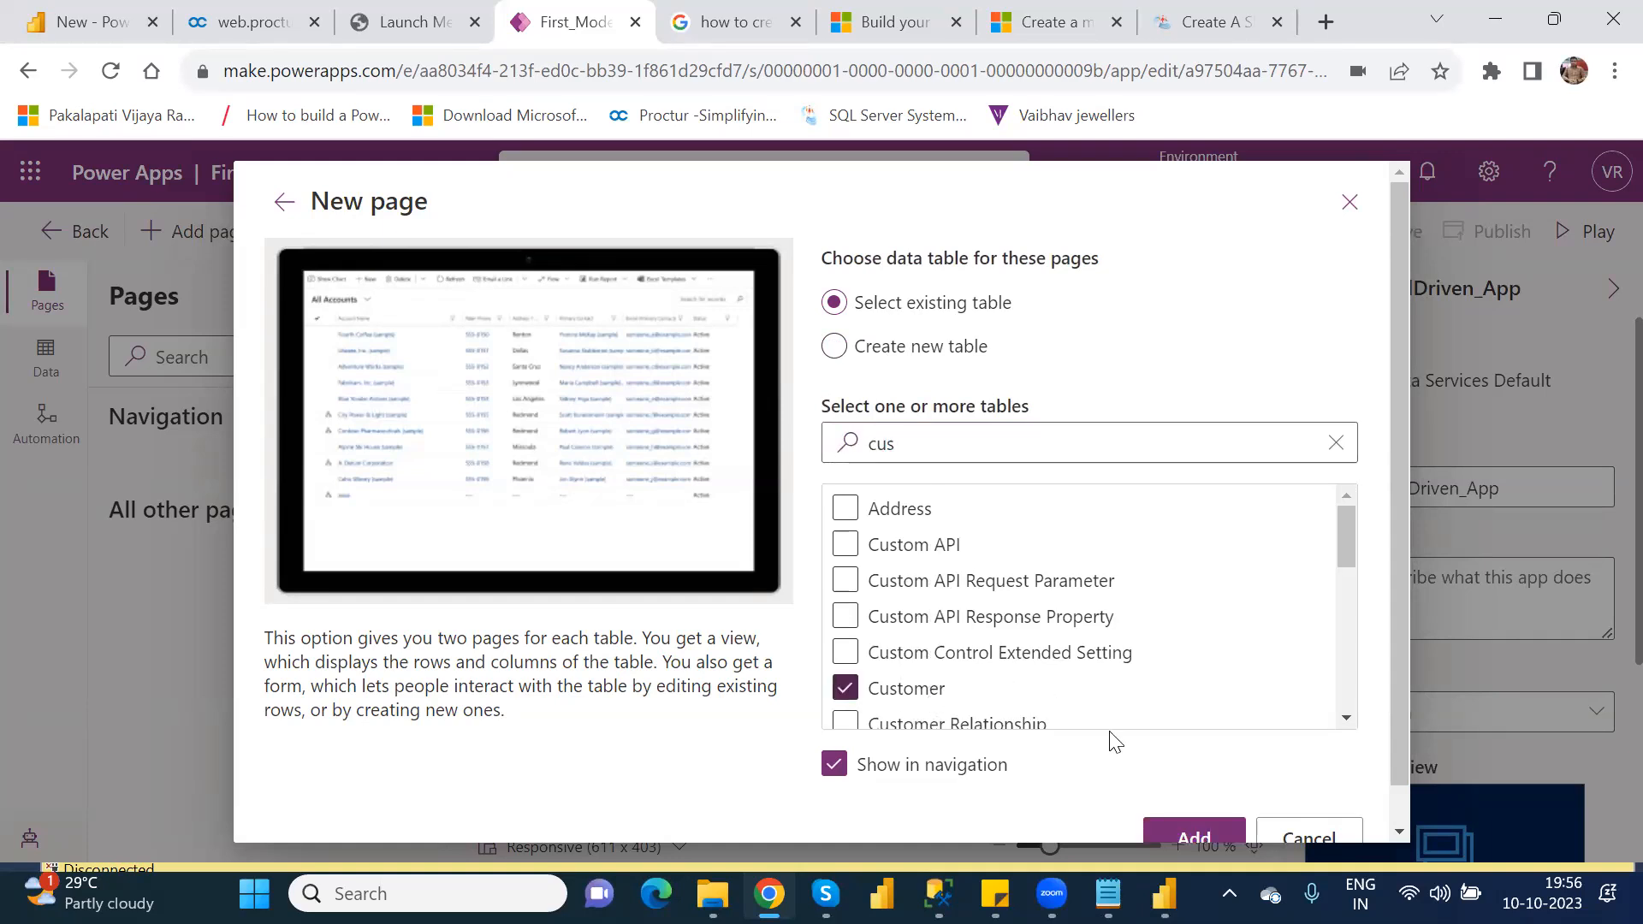
left_click(1216, 840)
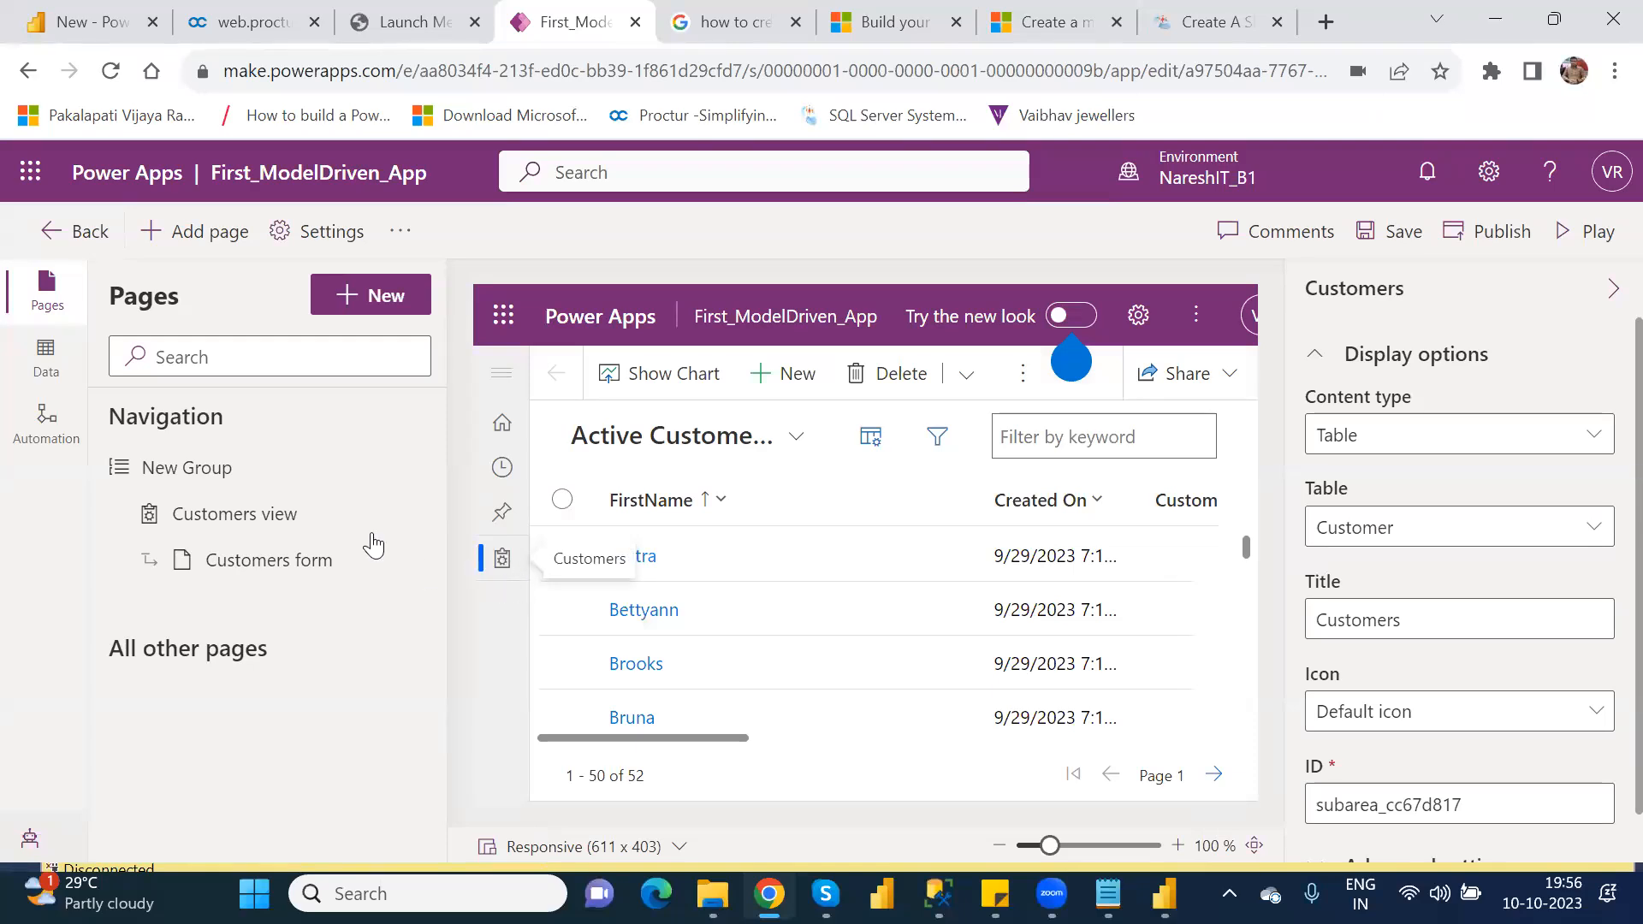
Step: Change the Customers page title to Customer, keeping Customer as its table, and save the app
mouse_move(336, 521)
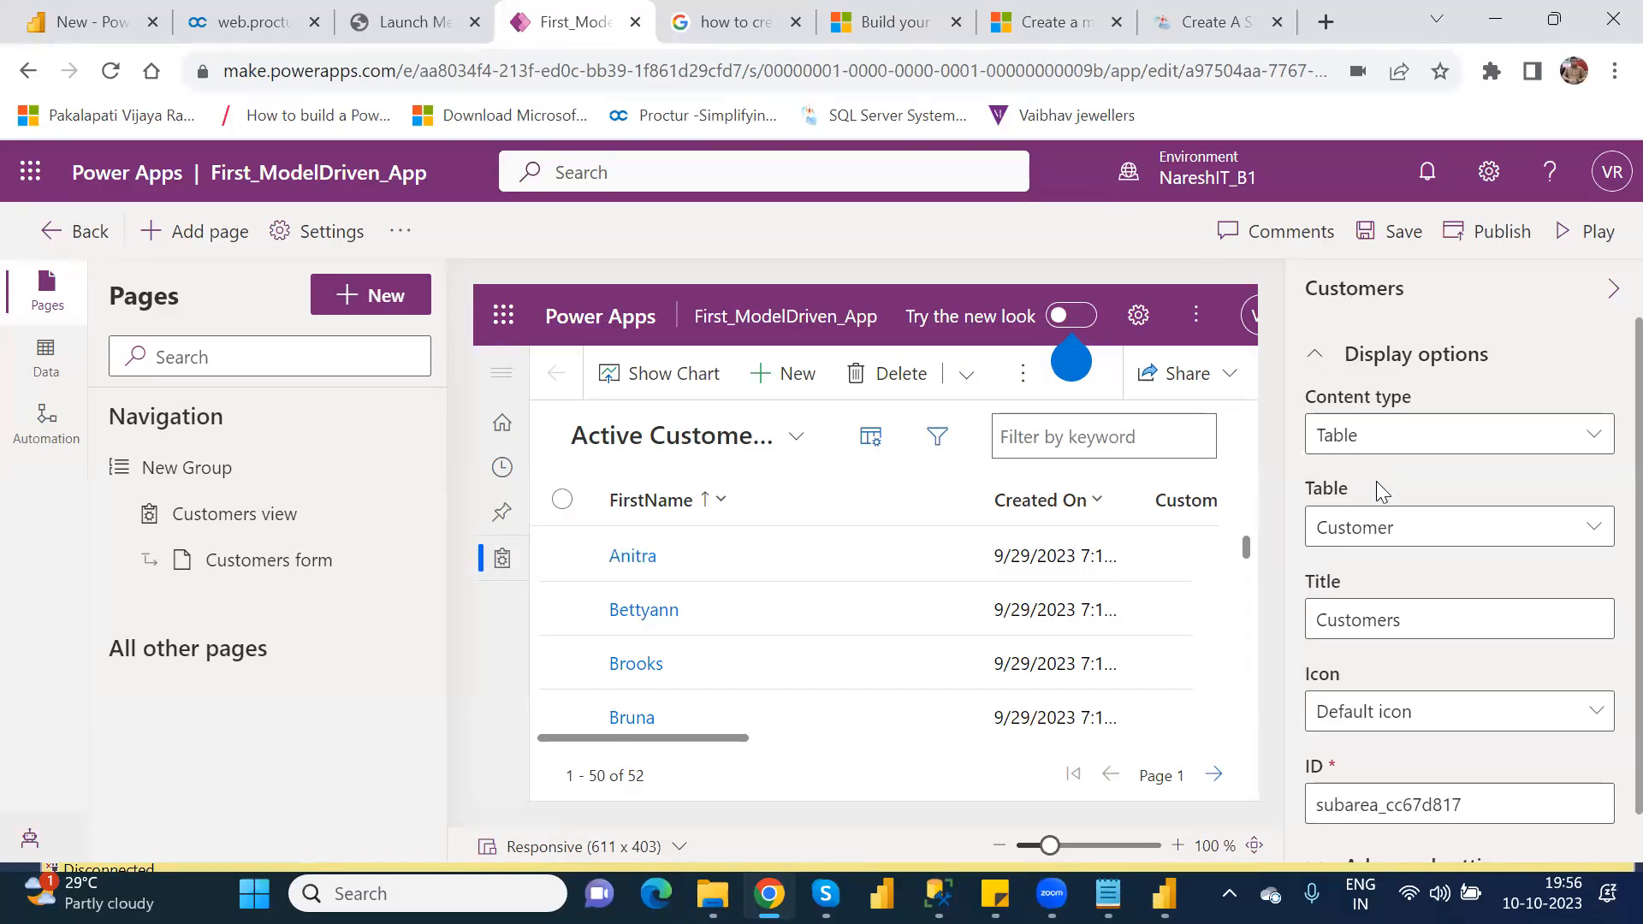
left_click(1595, 528)
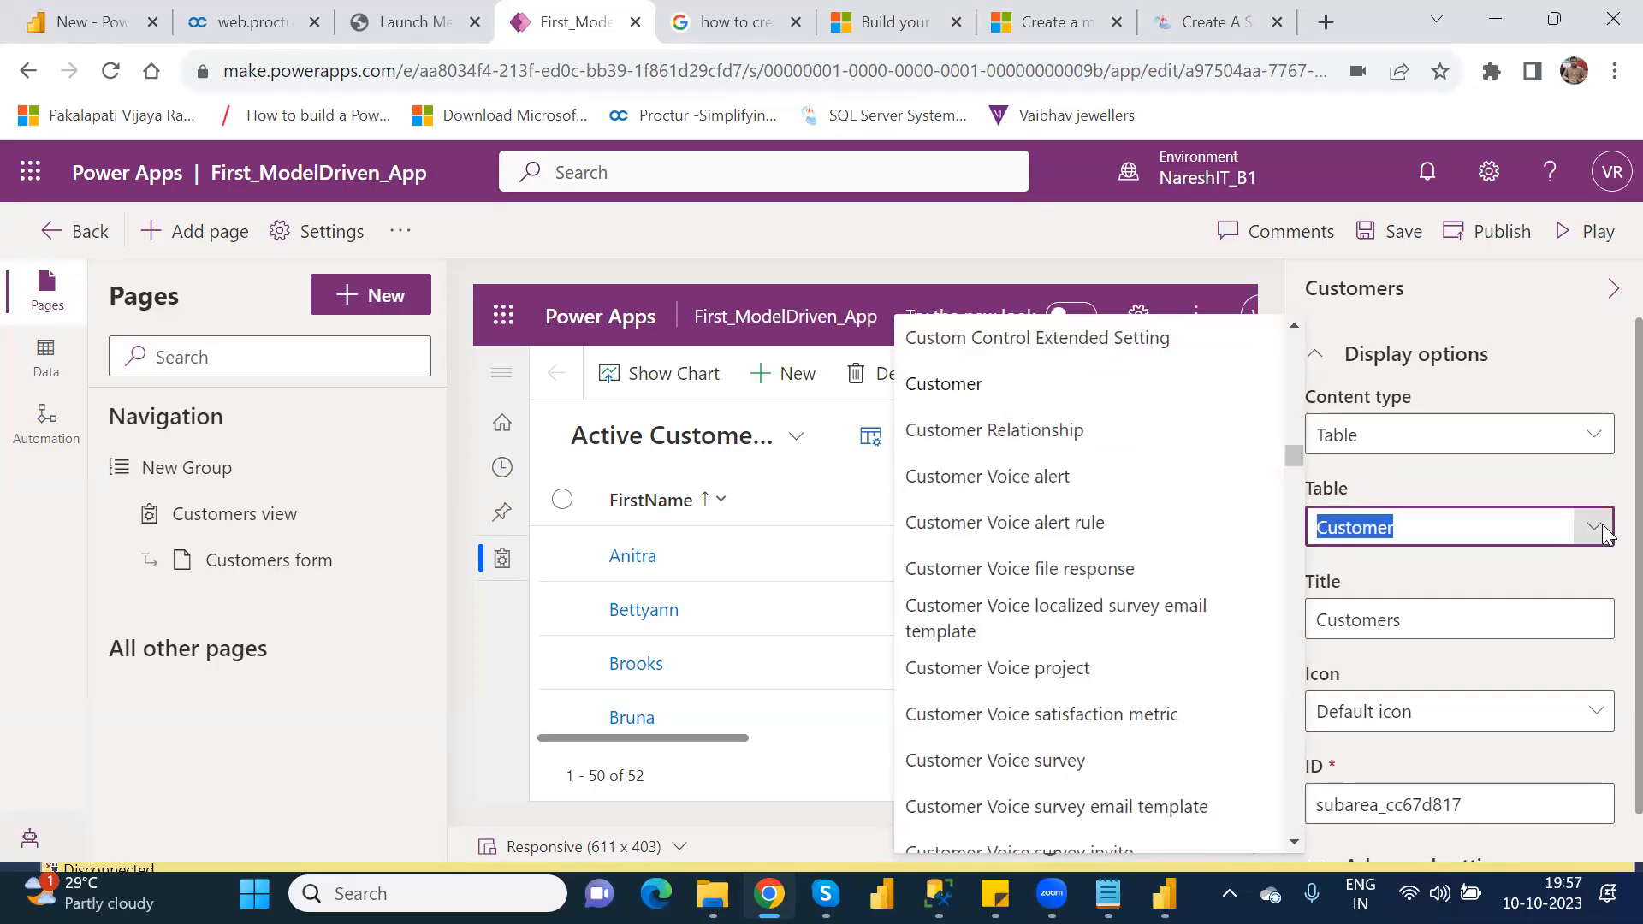
left_click(1605, 533)
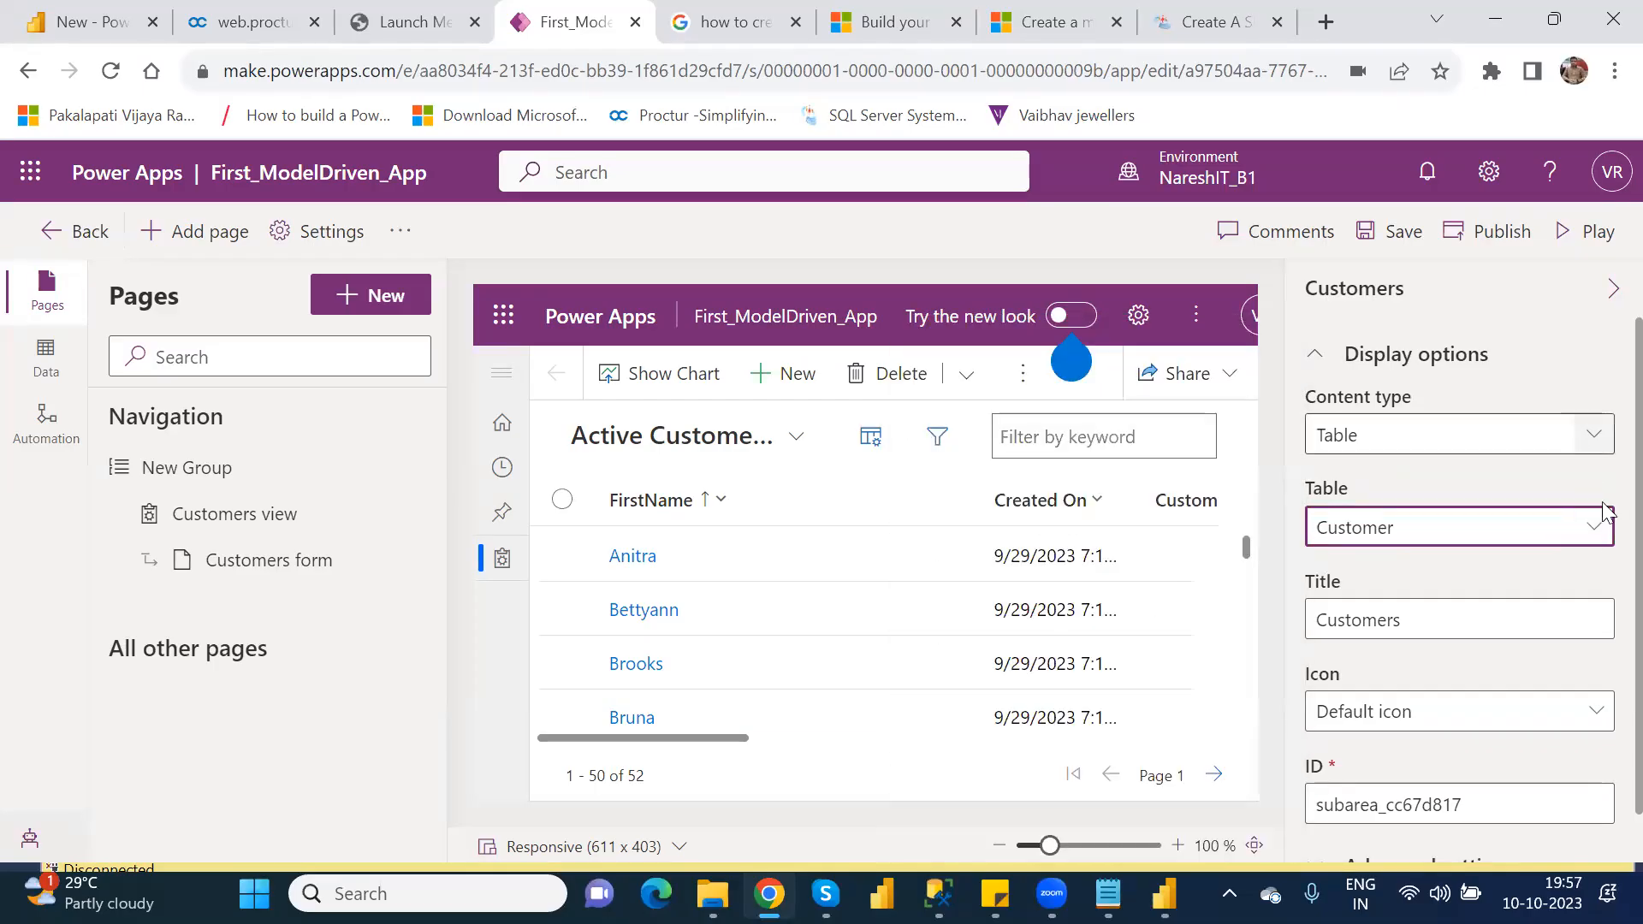
scroll(1606, 411, "down", 2)
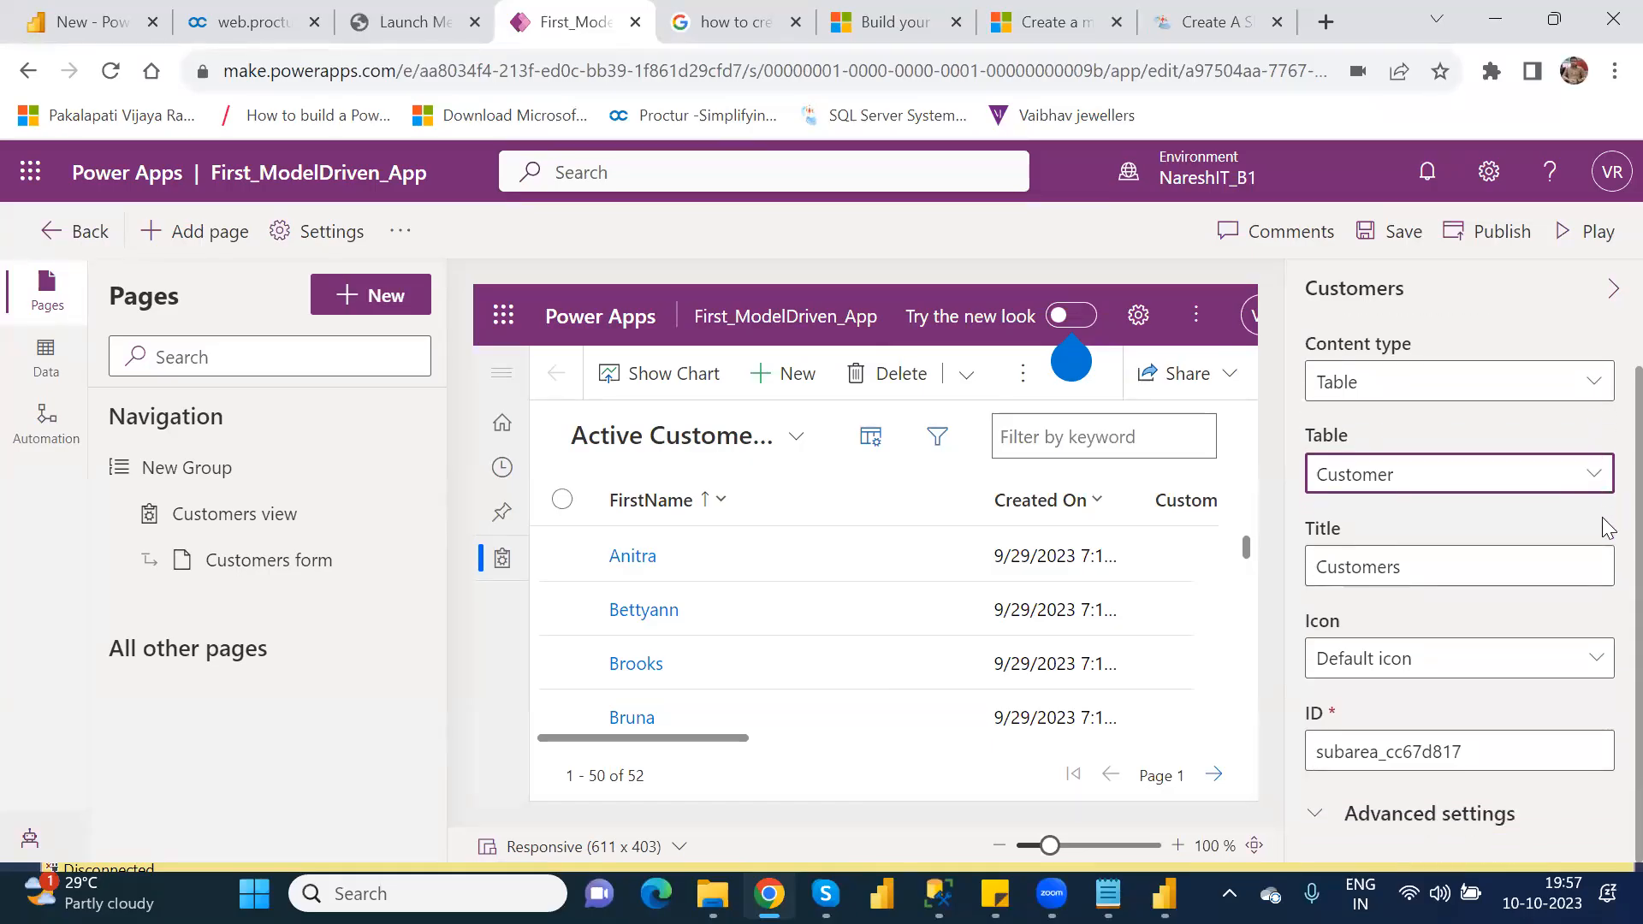
double_click(1383, 565)
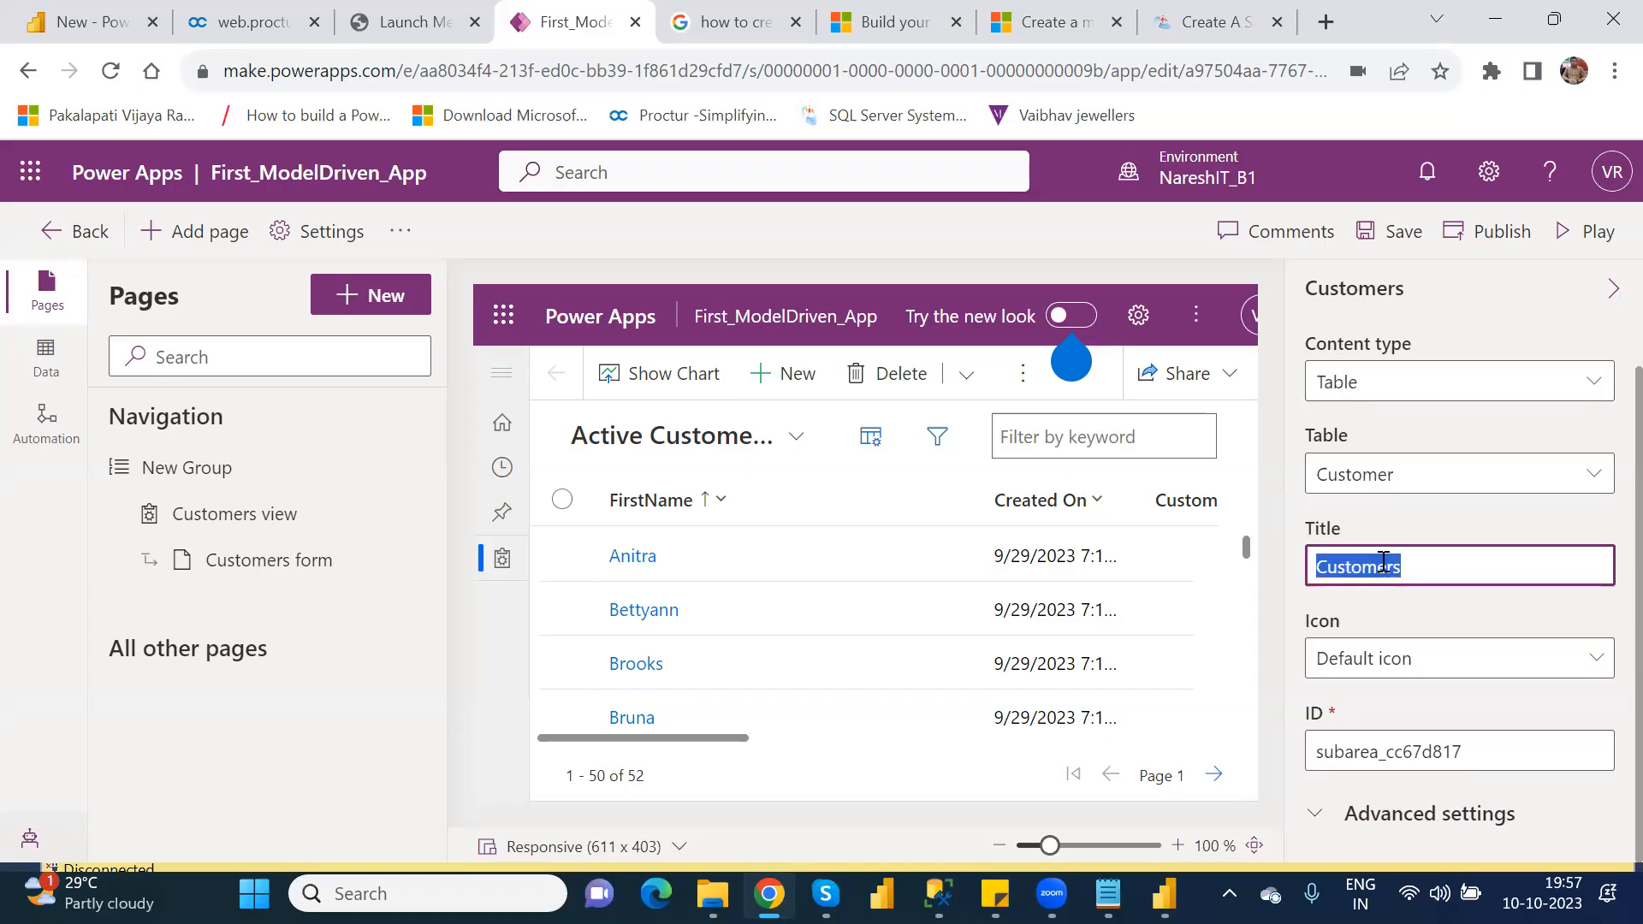
key("Right")
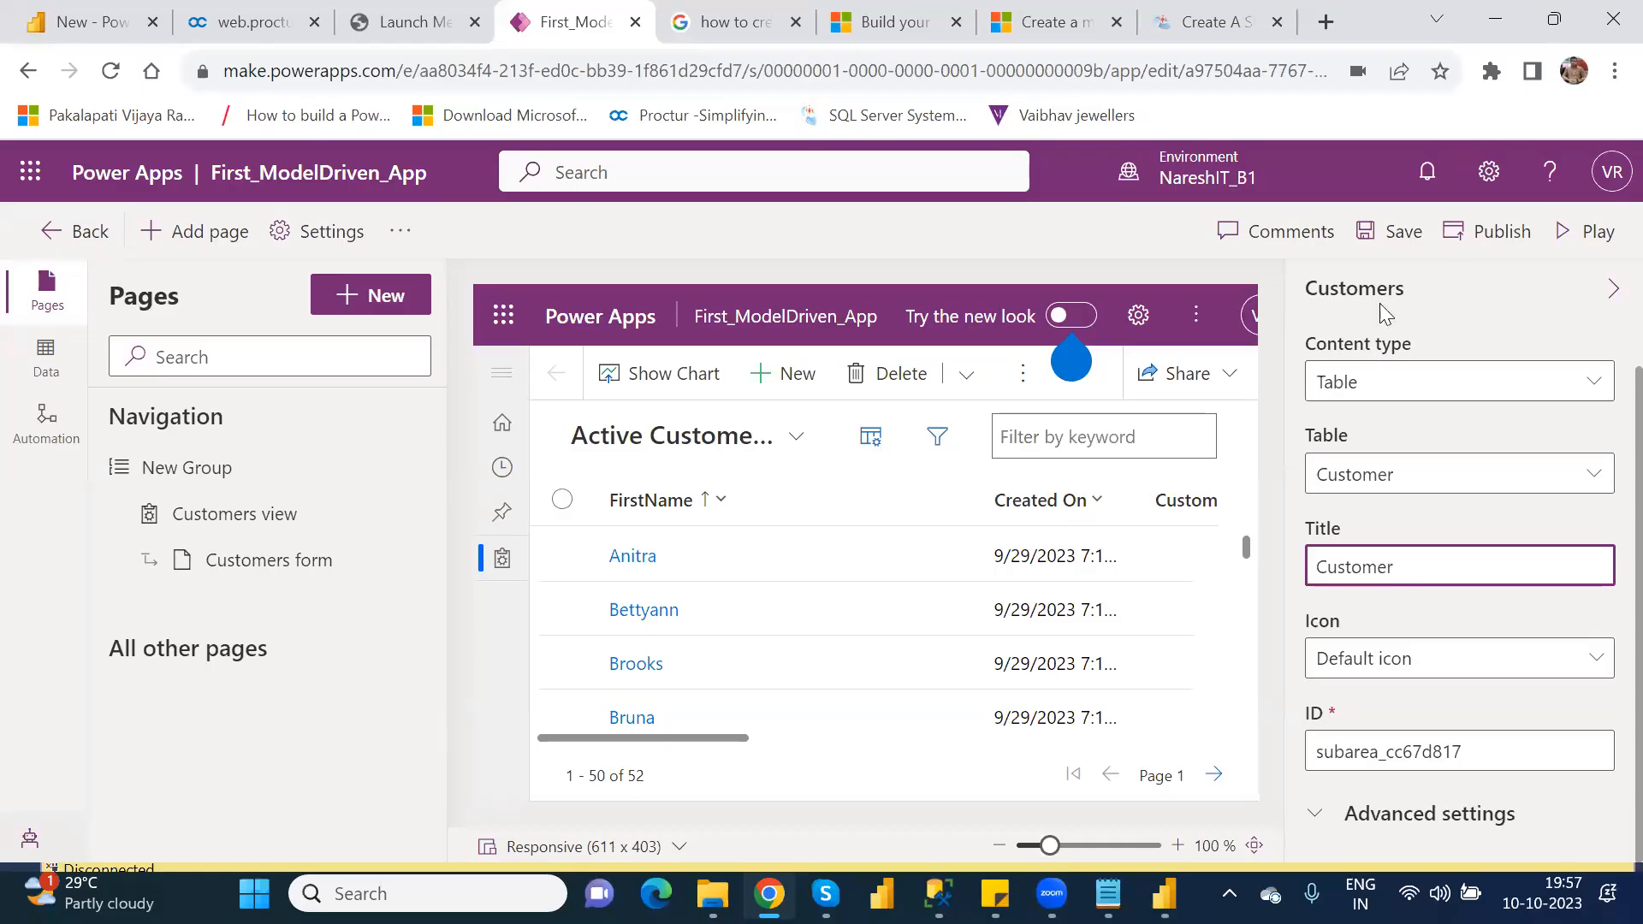
left_click(1392, 239)
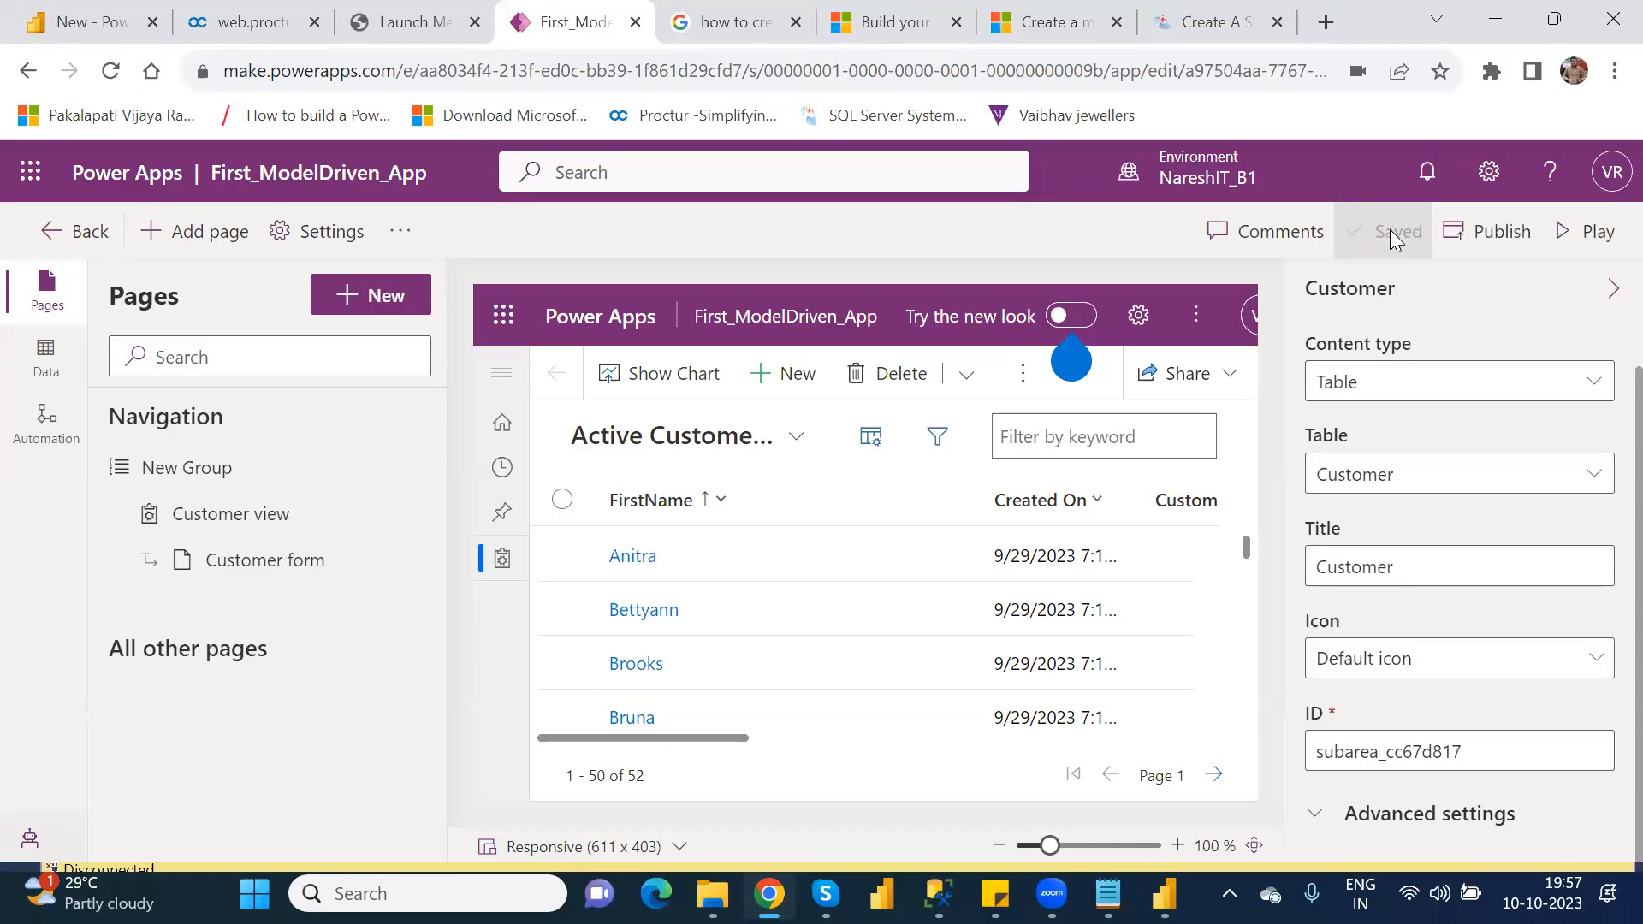
Step: Publish and play the app, opening the first active customer's record with the Customer Form
left_click(1478, 252)
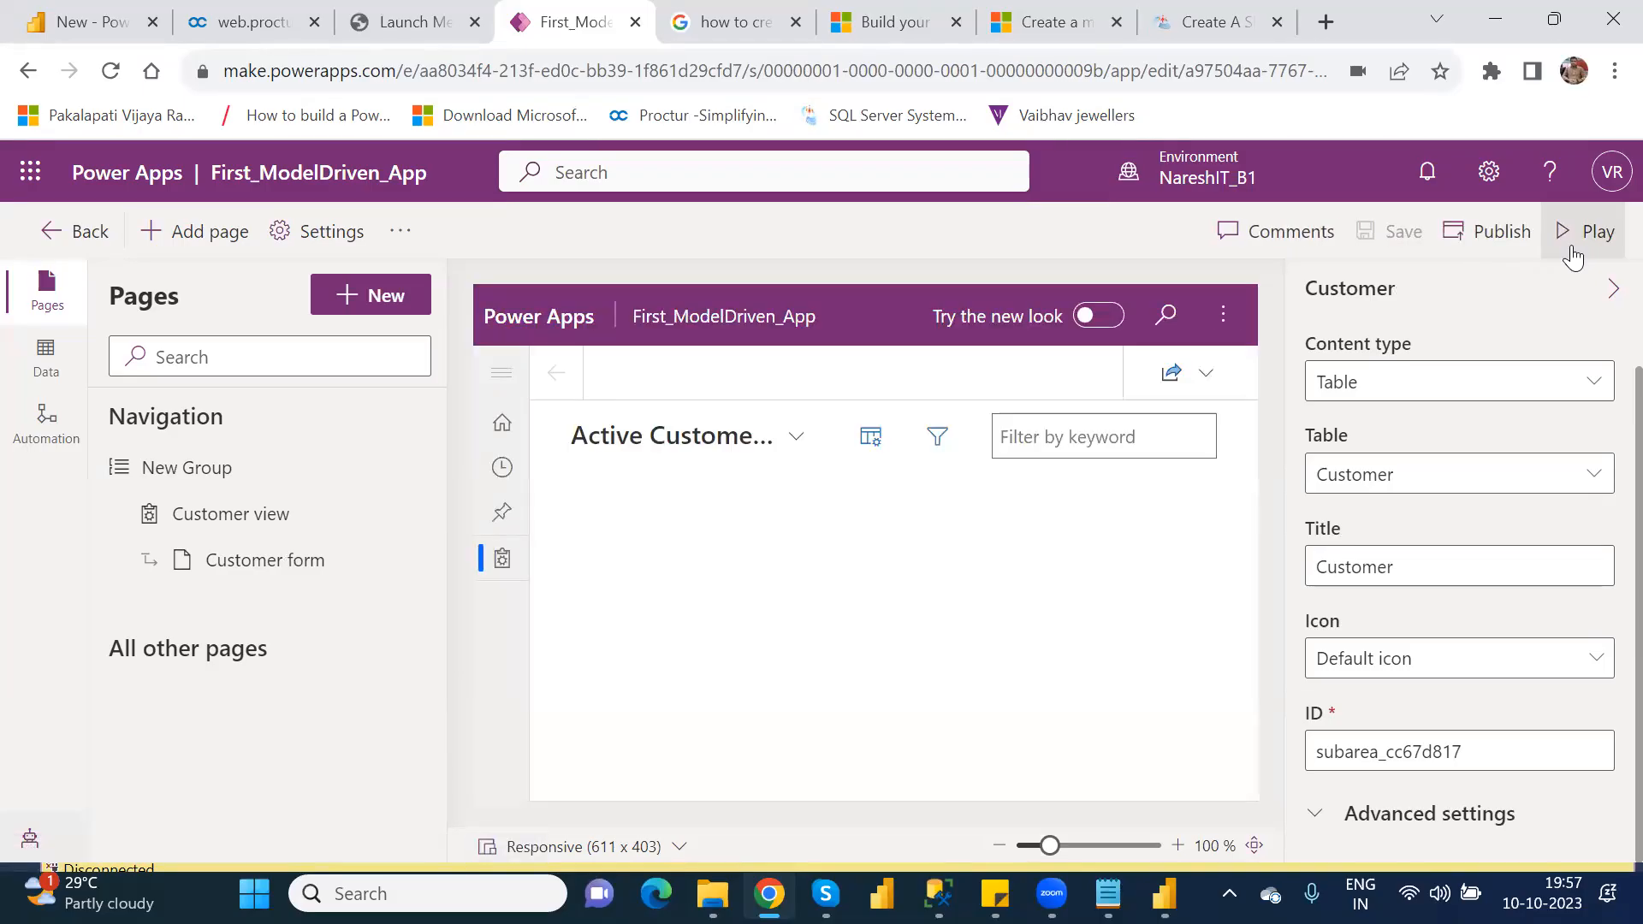
left_click(1573, 250)
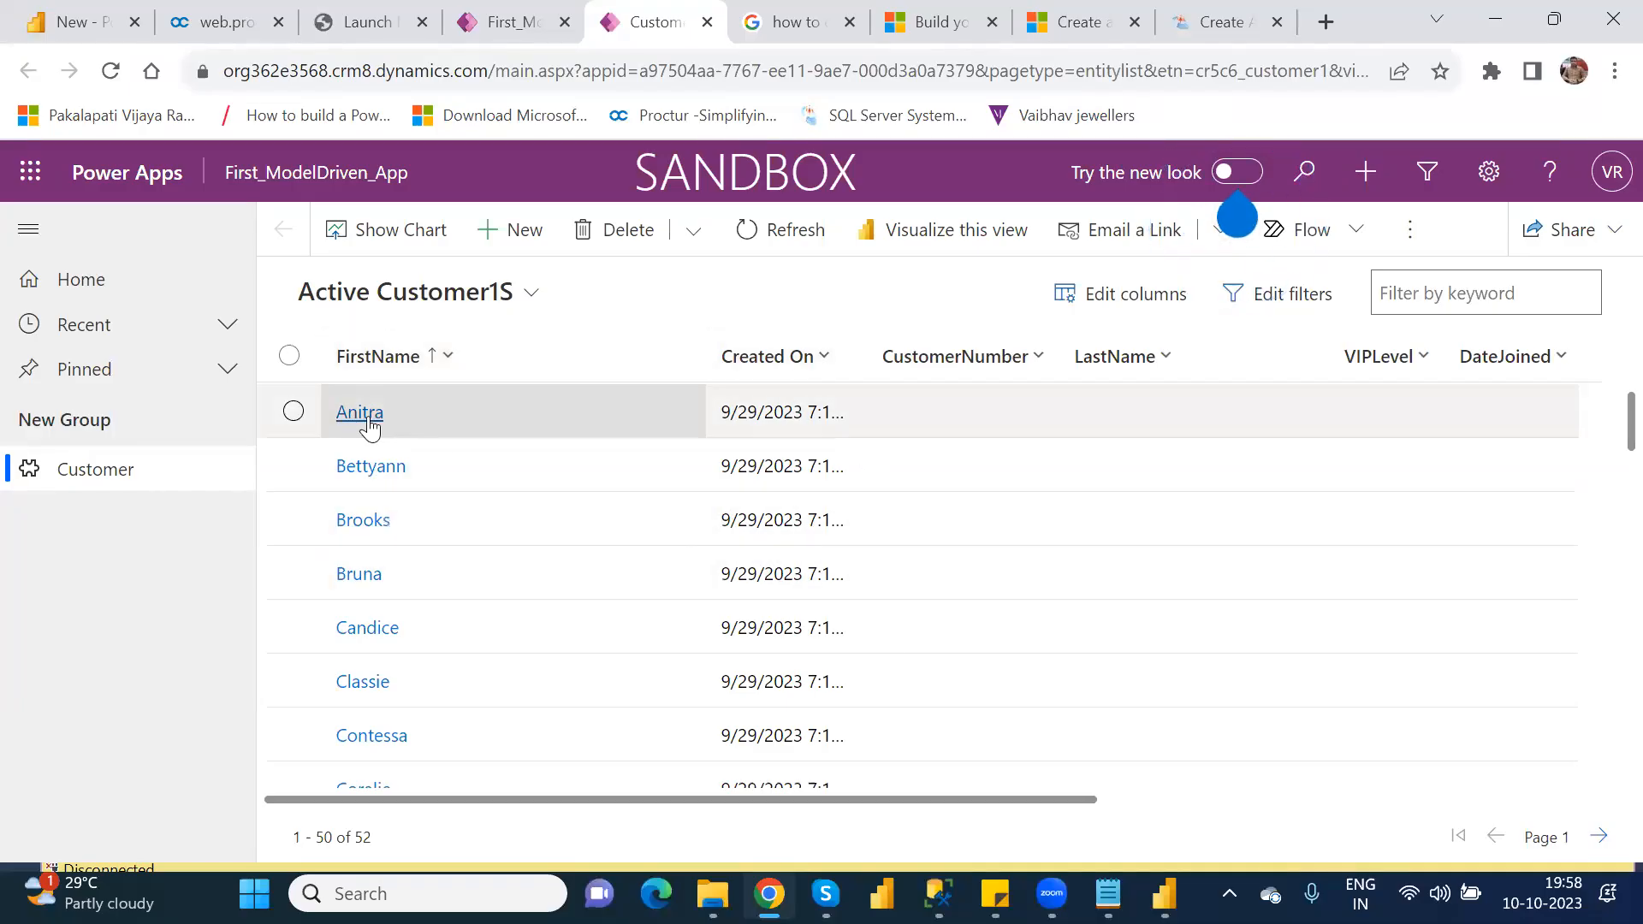
left_click(360, 413)
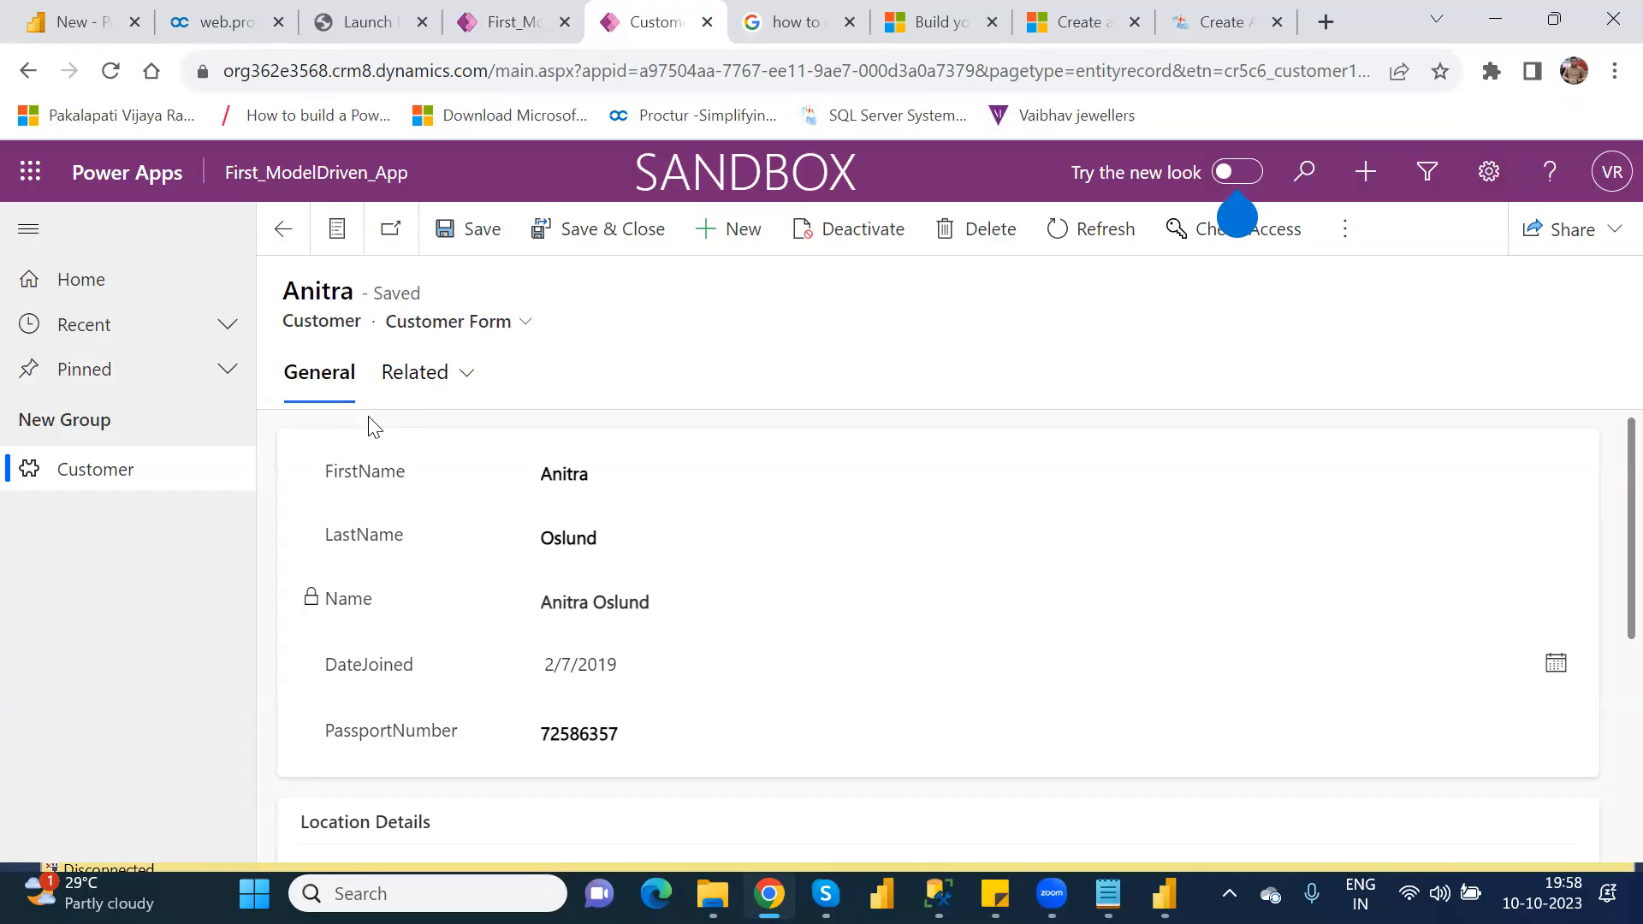
left_click(503, 326)
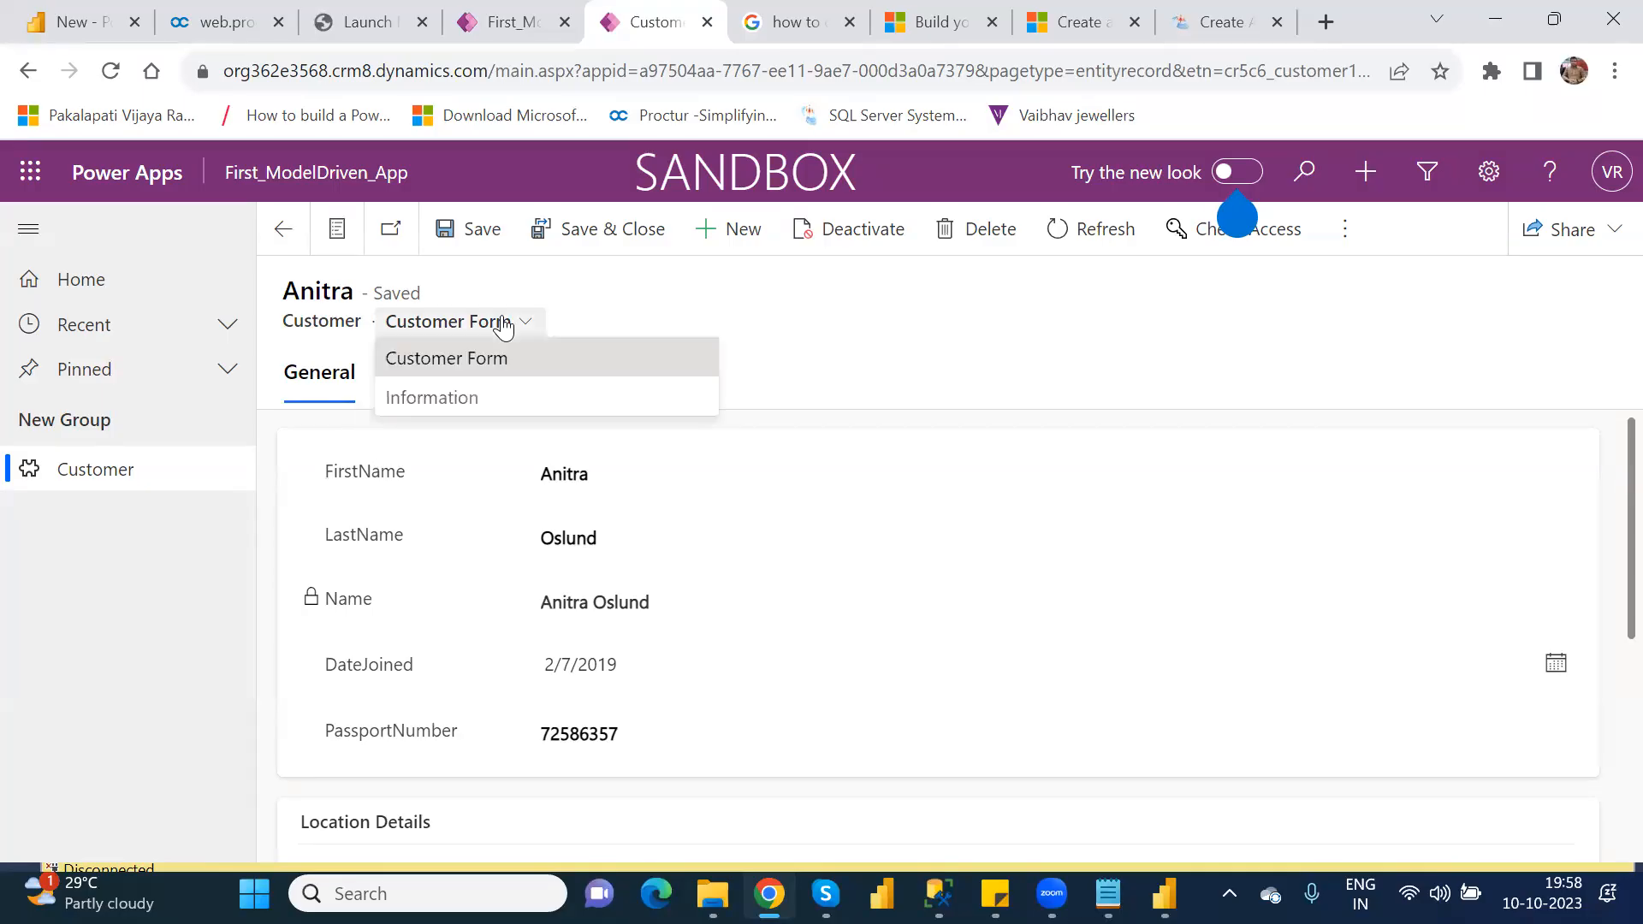
left_click(496, 366)
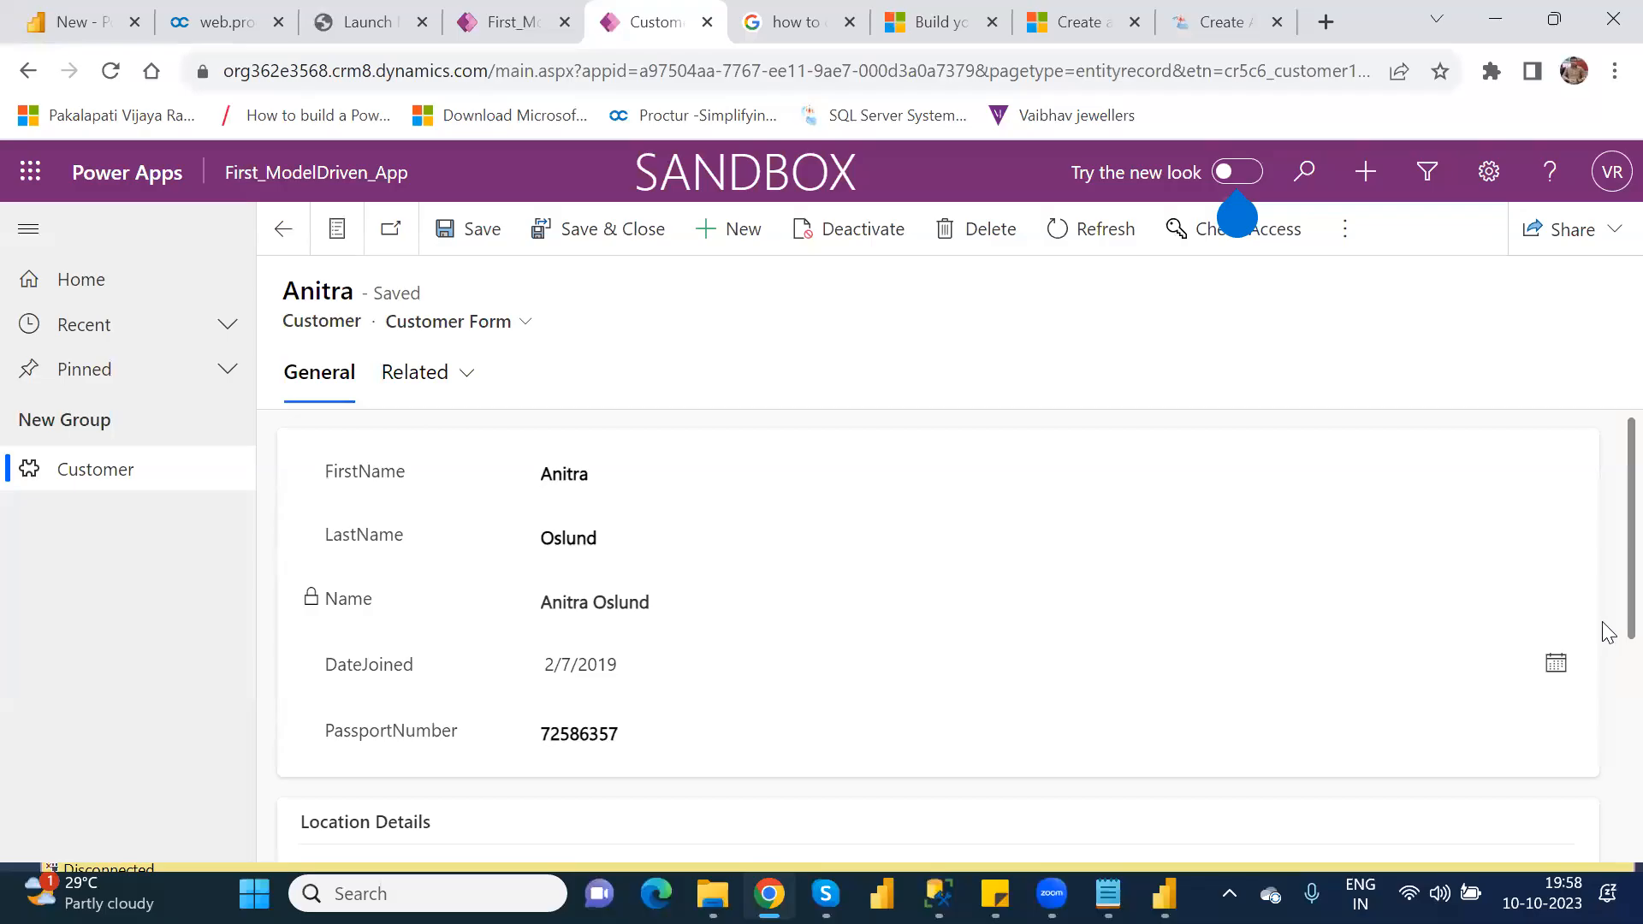
Step: Set the customer's Location to Hyderabad in the Location Details section and save the record
scroll(1607, 651, "down", 4)
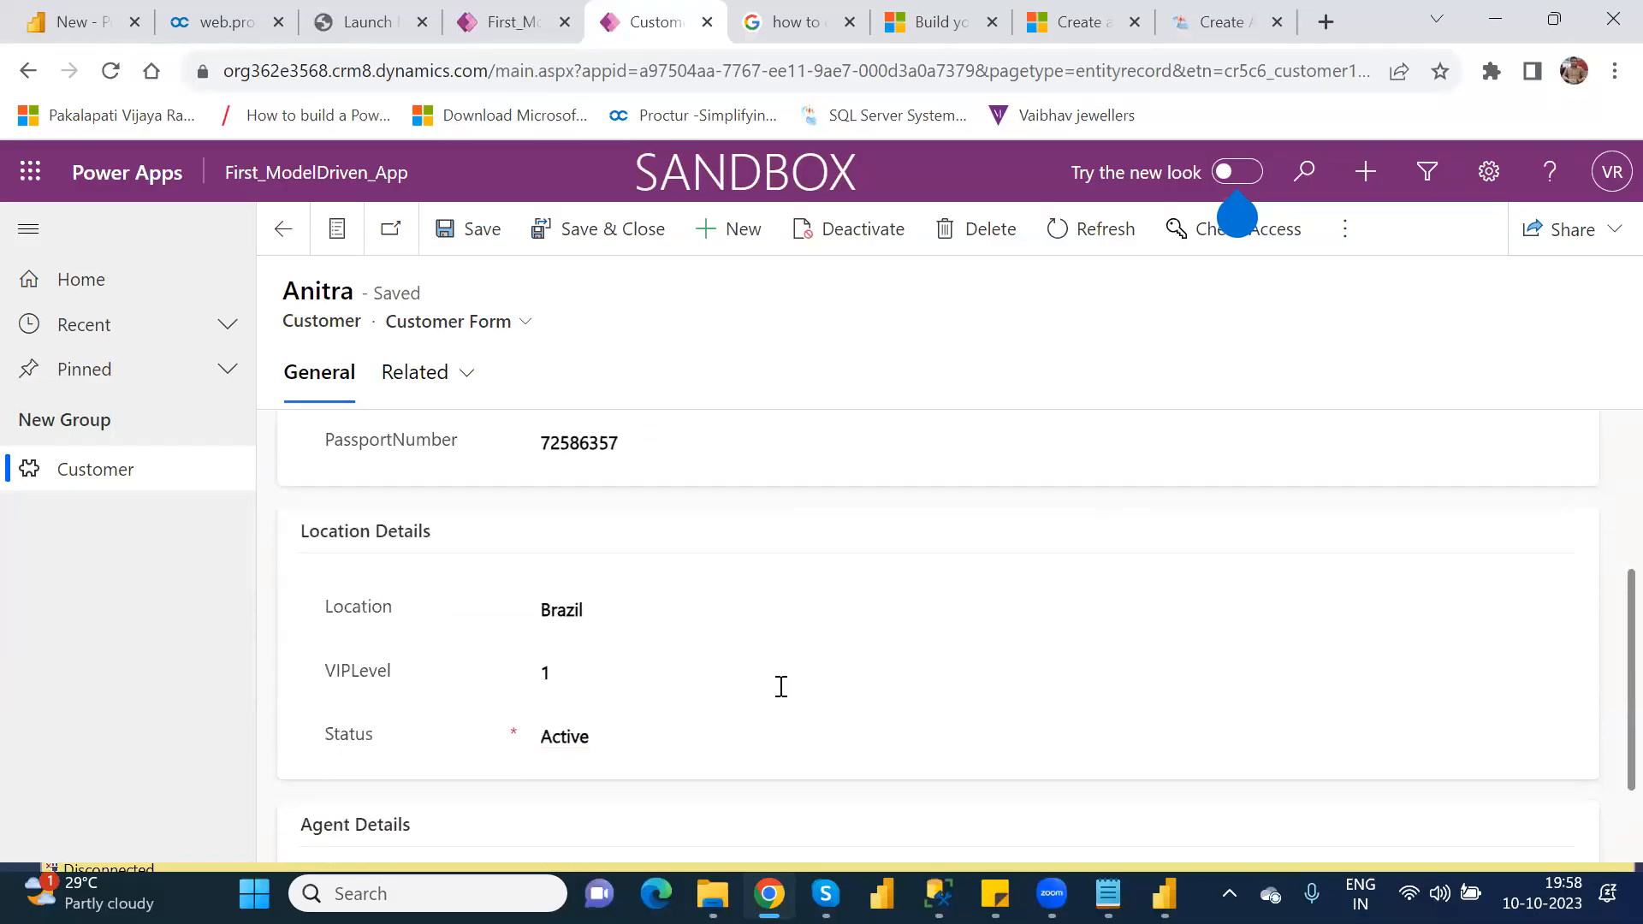
double_click(579, 610)
type("Hyderabad")
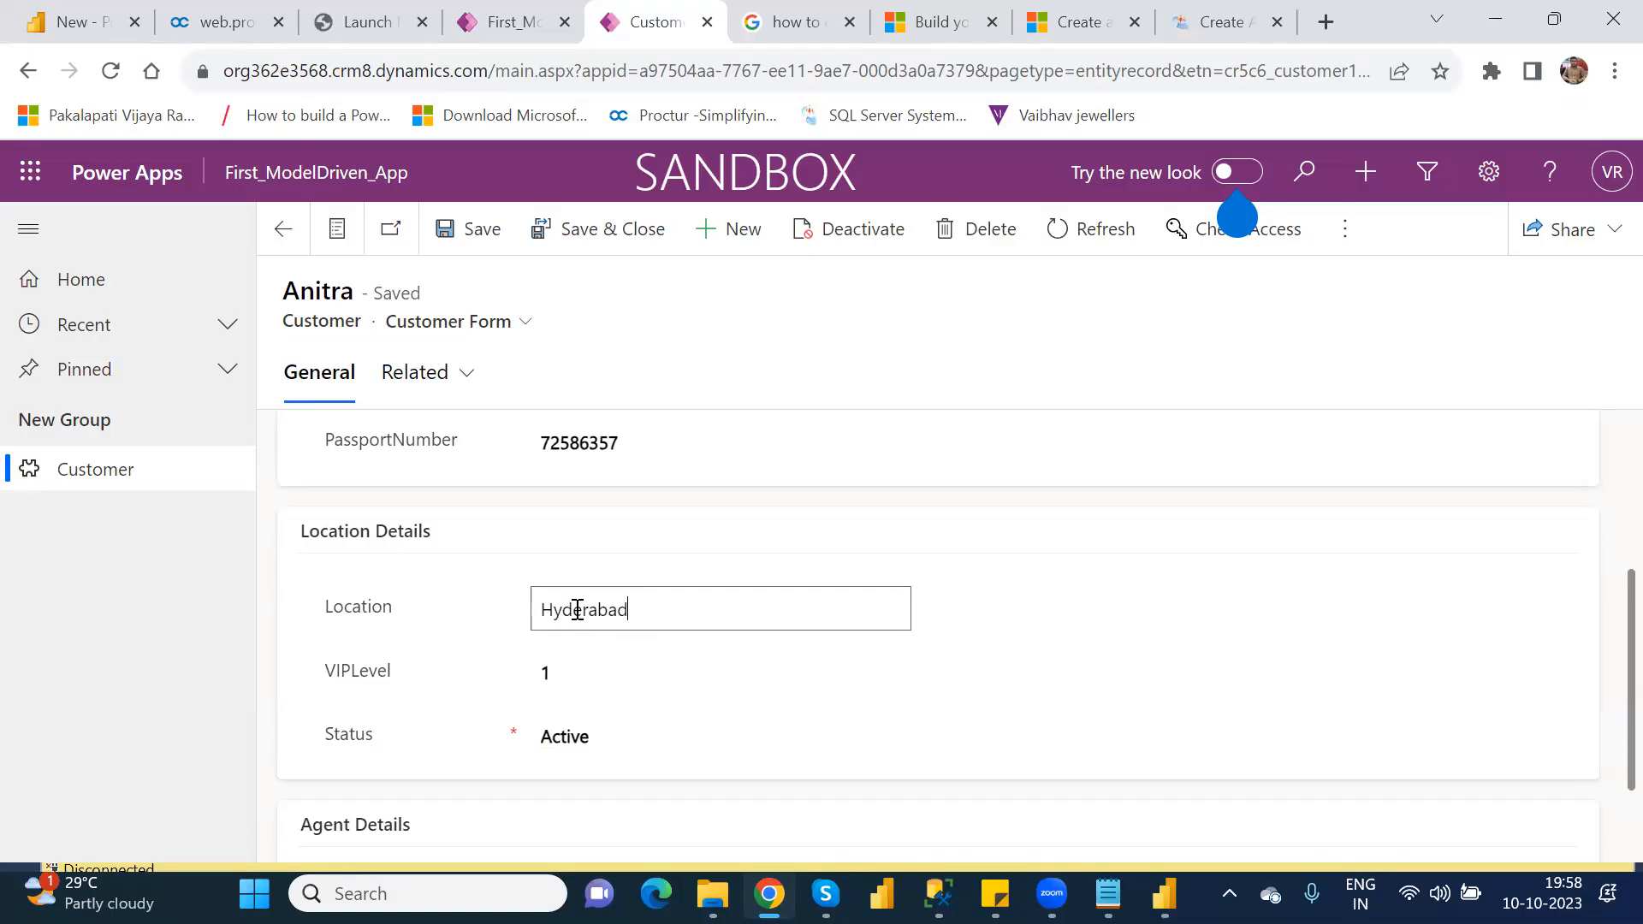
left_click(489, 247)
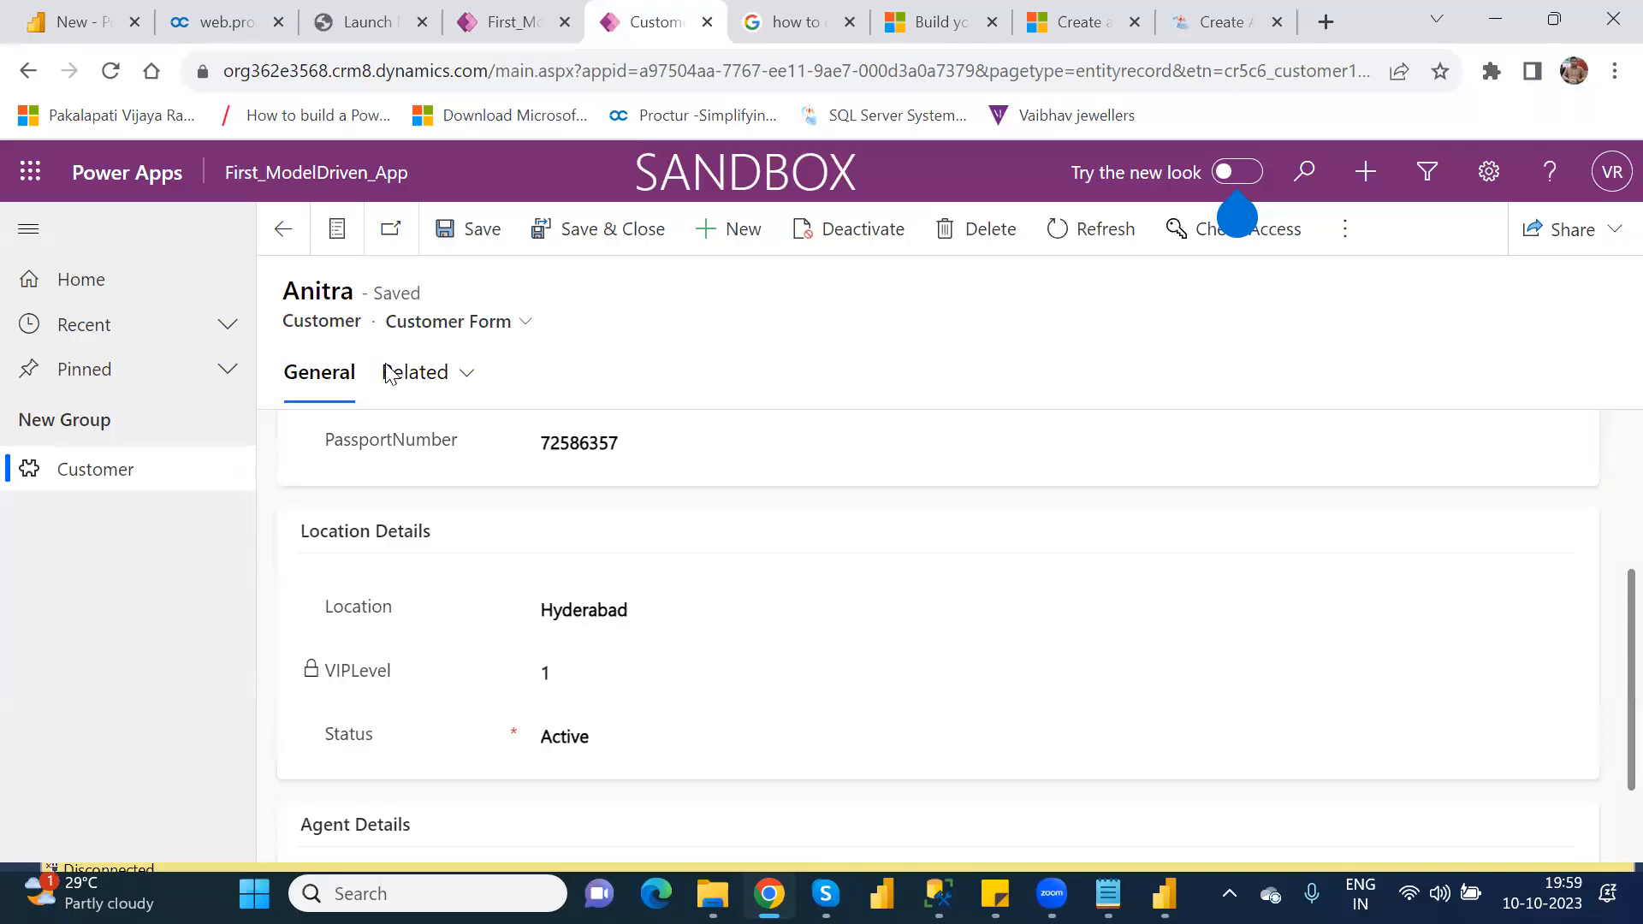
Step: Change the customer's Location to Secunderabad in the Customer Form, then save and close the record
left_click(517, 332)
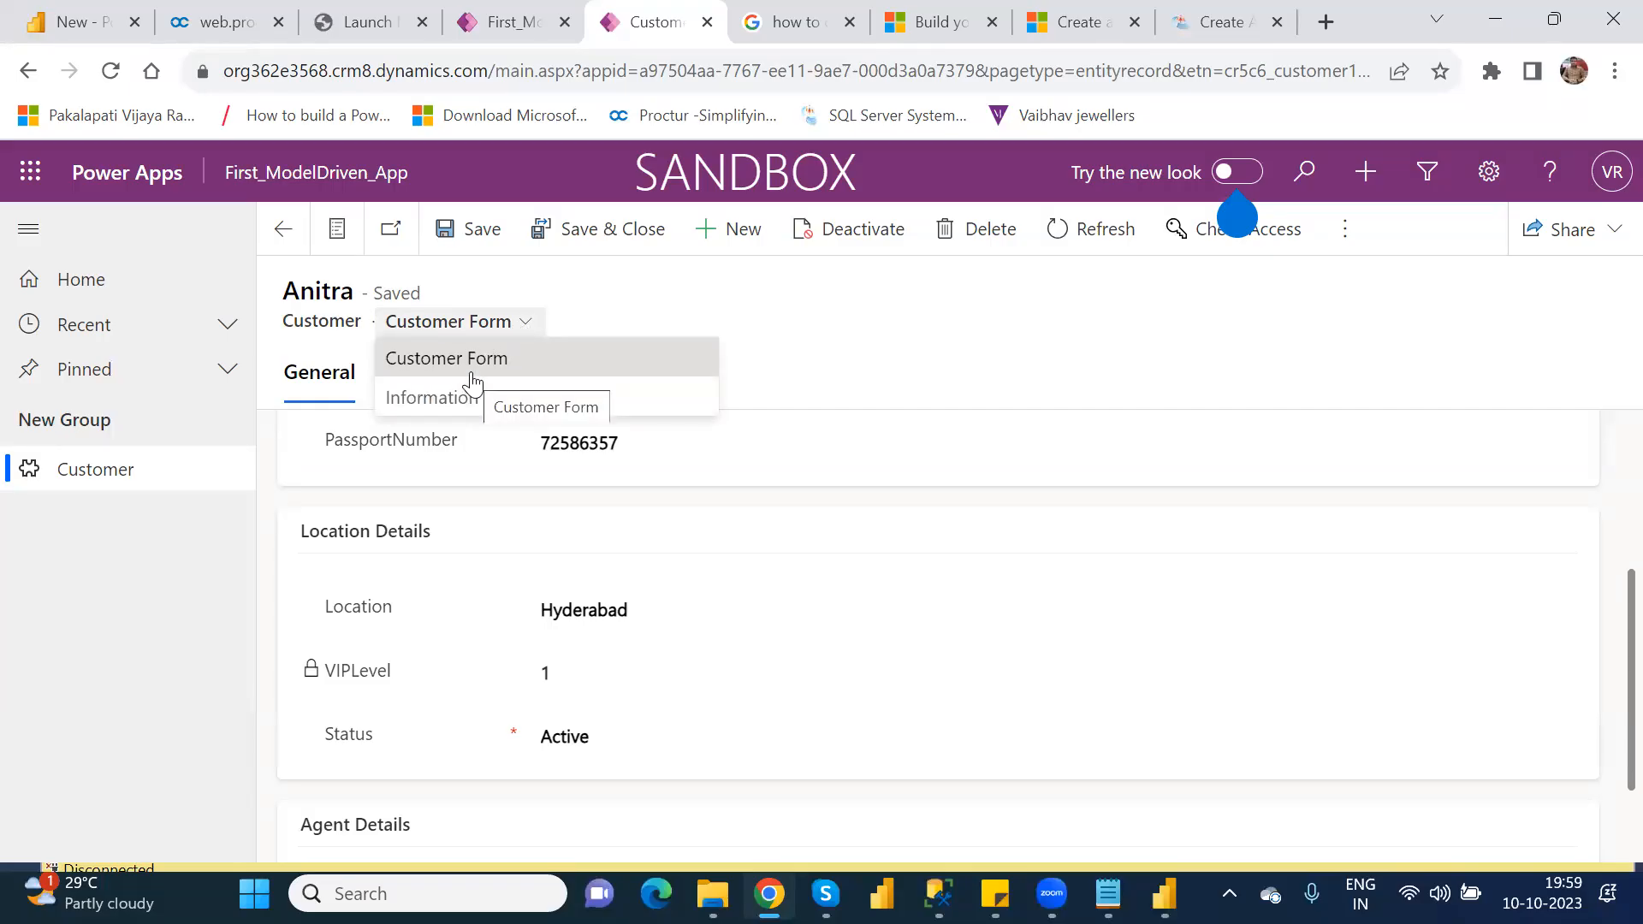
left_click(503, 363)
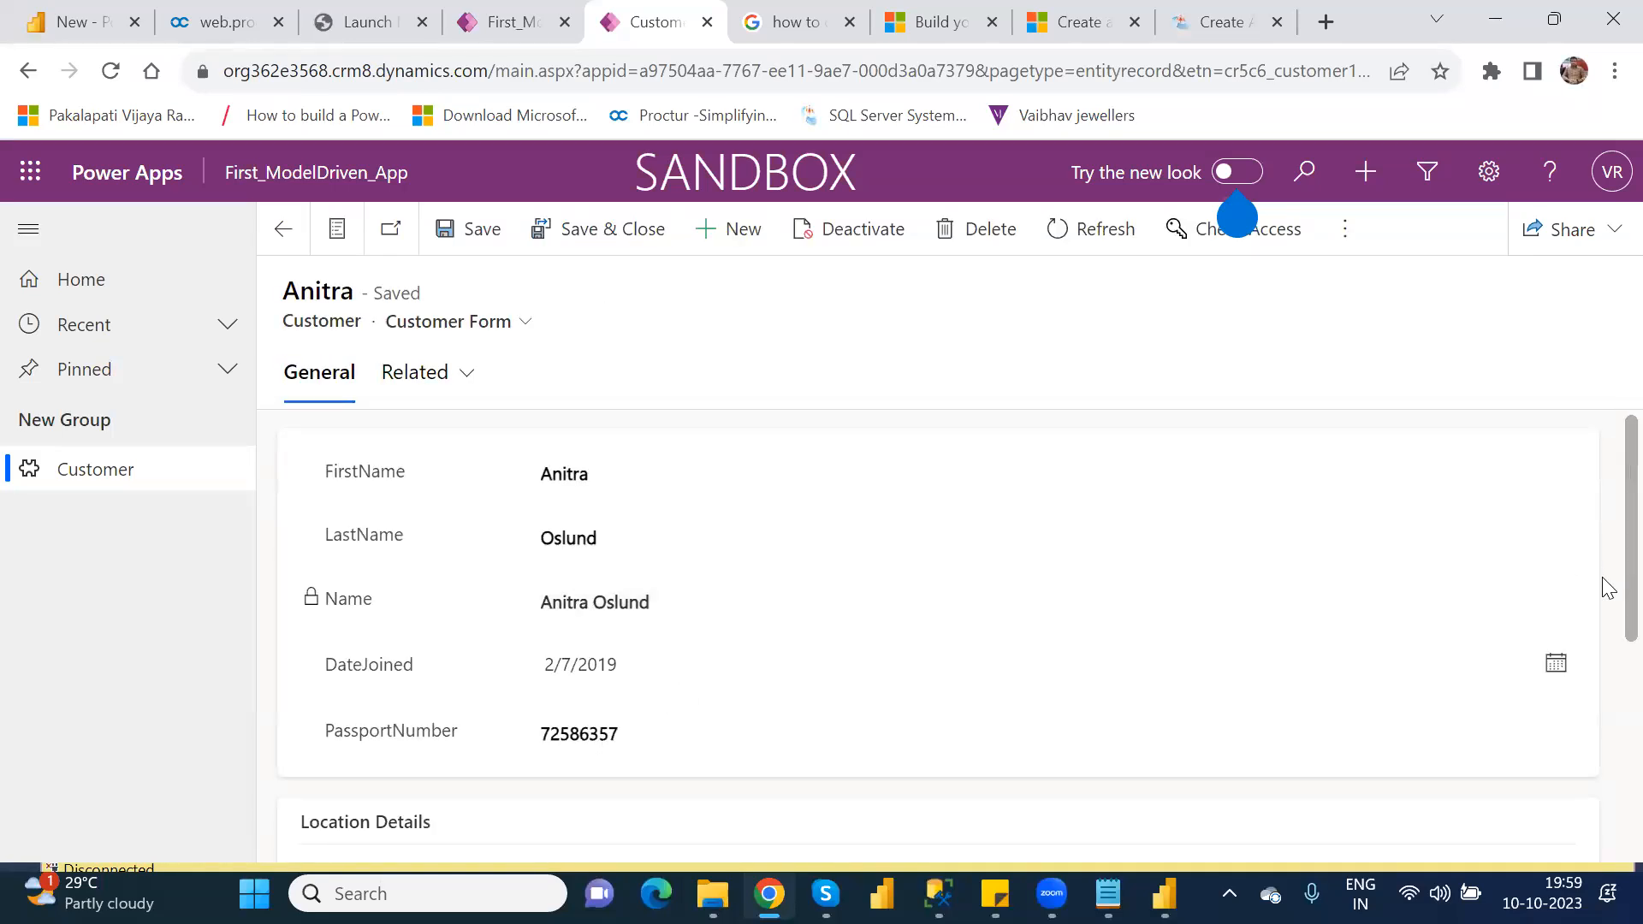
scroll(1606, 667, "down", 4)
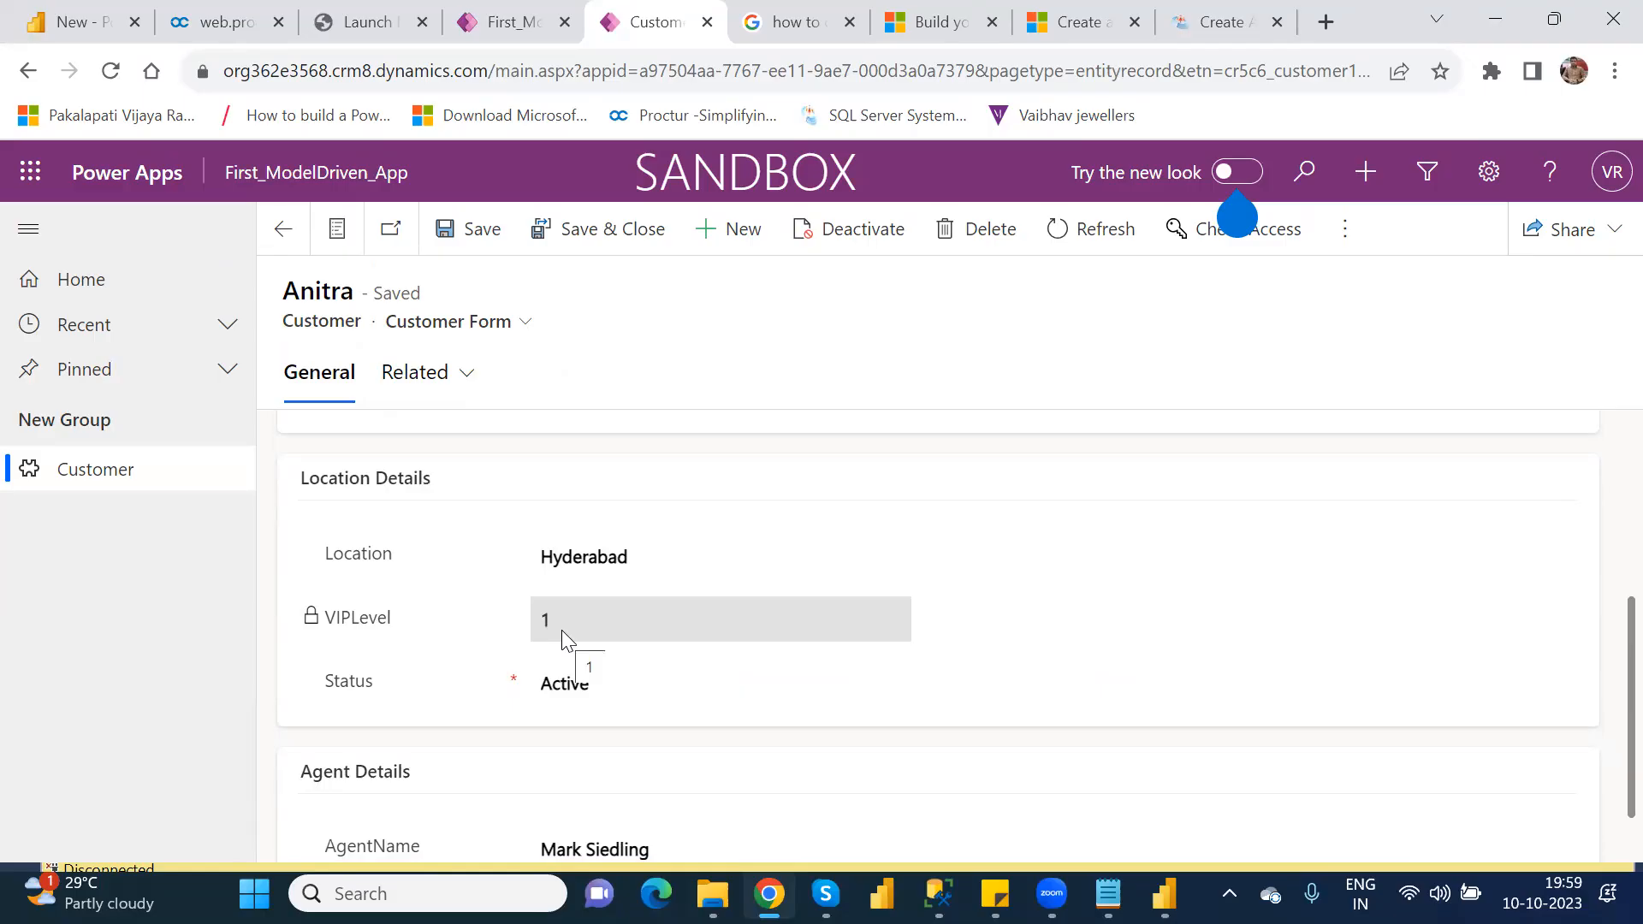
left_click(612, 554)
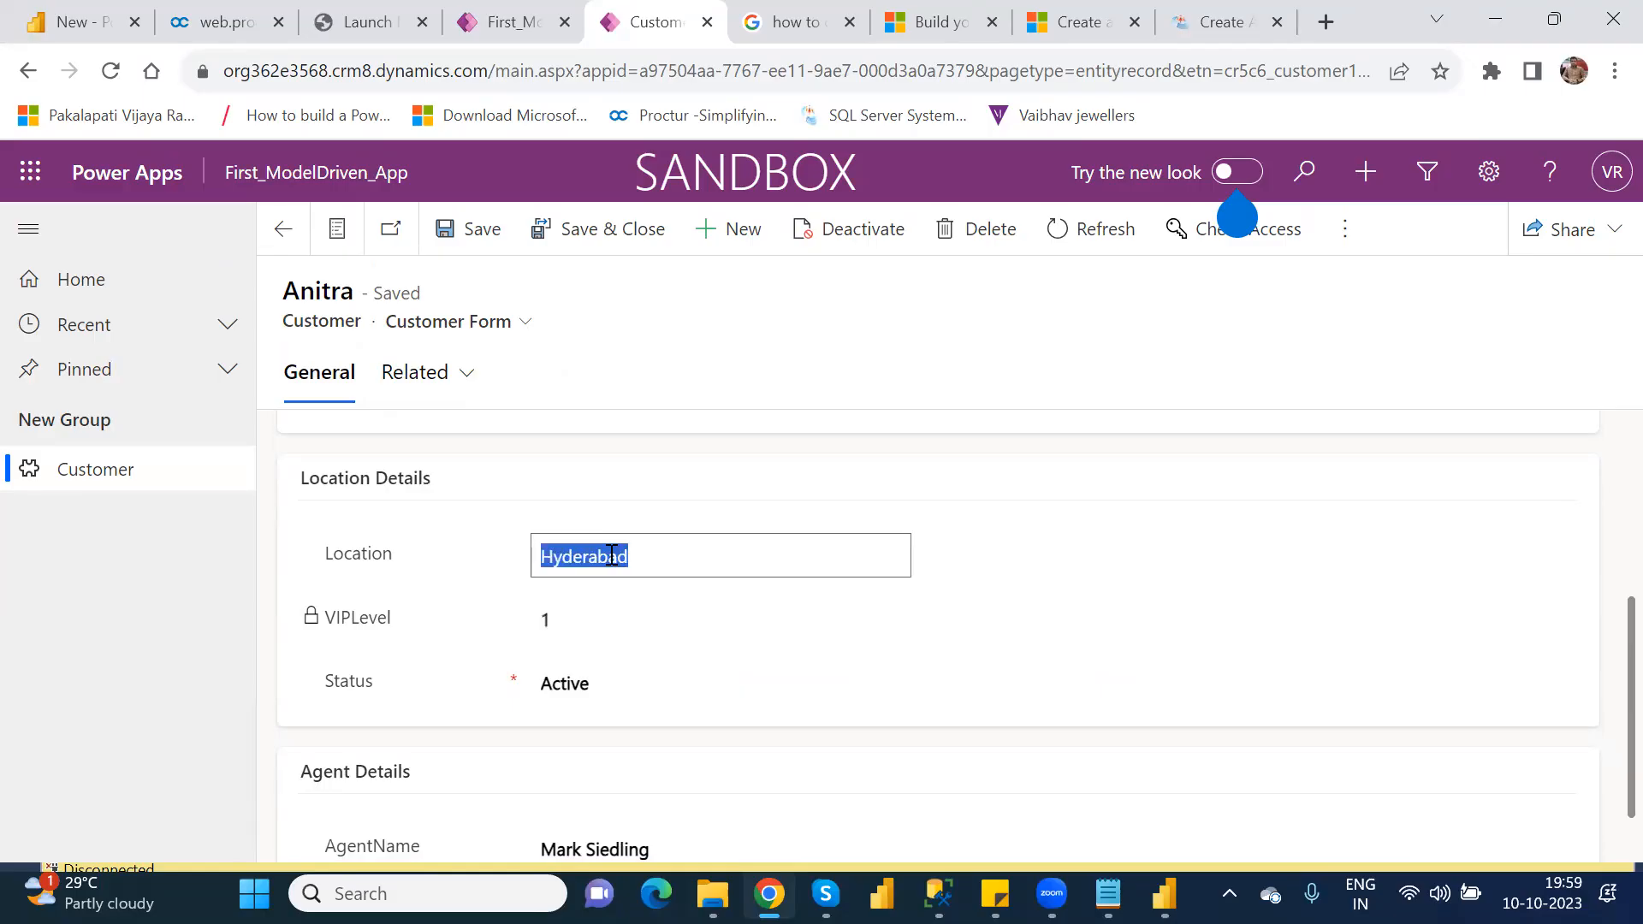
type("S")
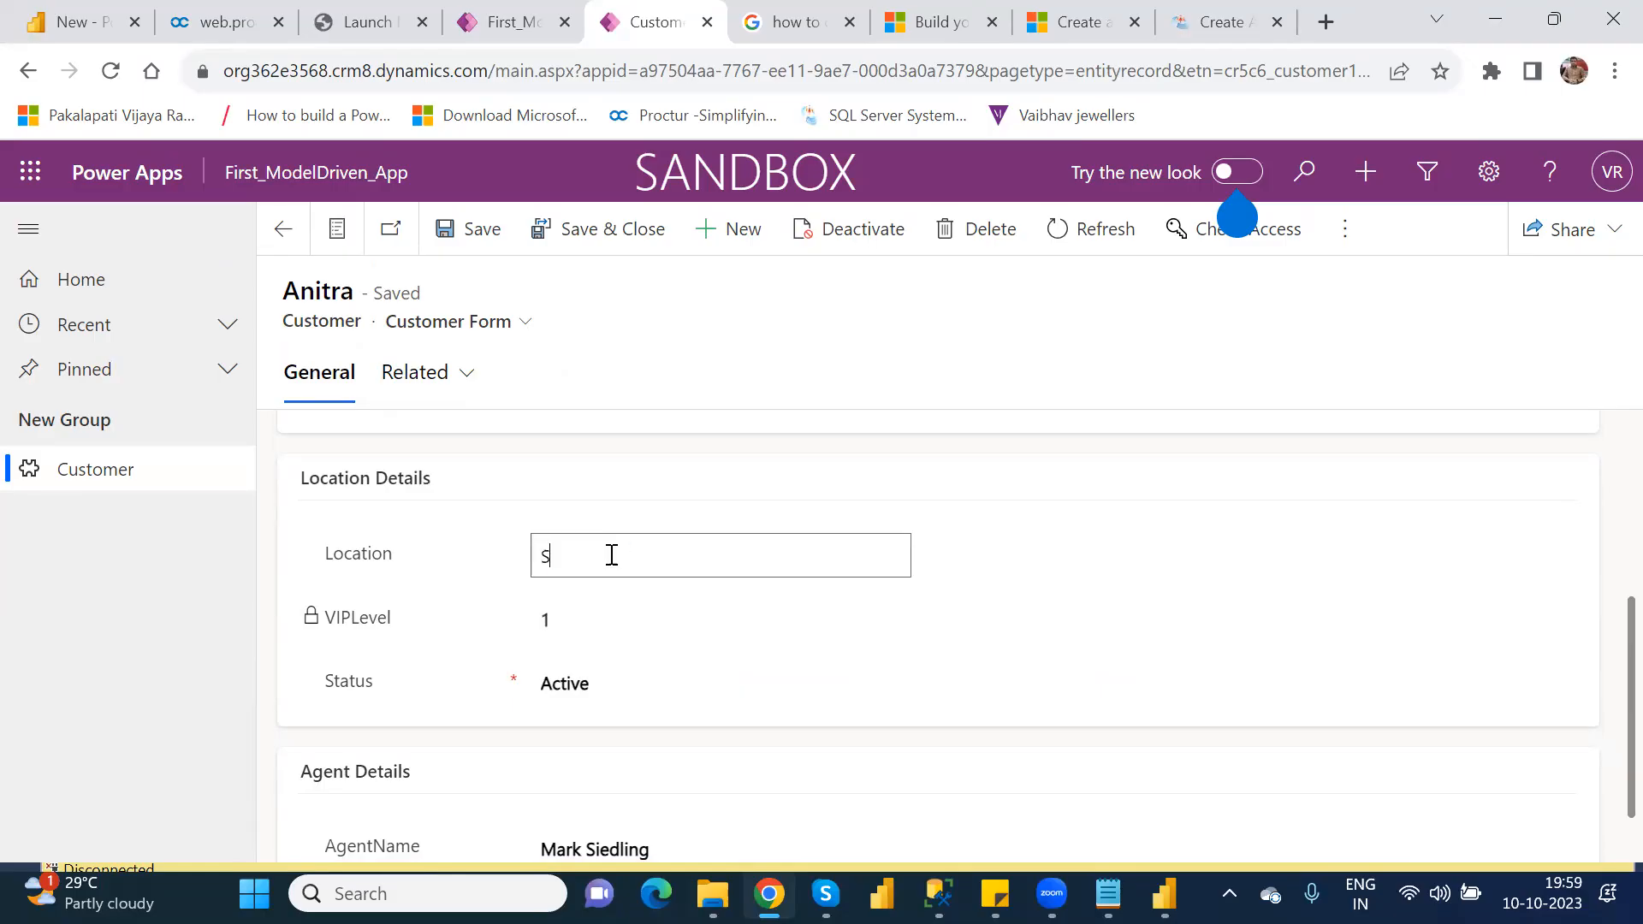
type("ecunderabad")
left_click(466, 232)
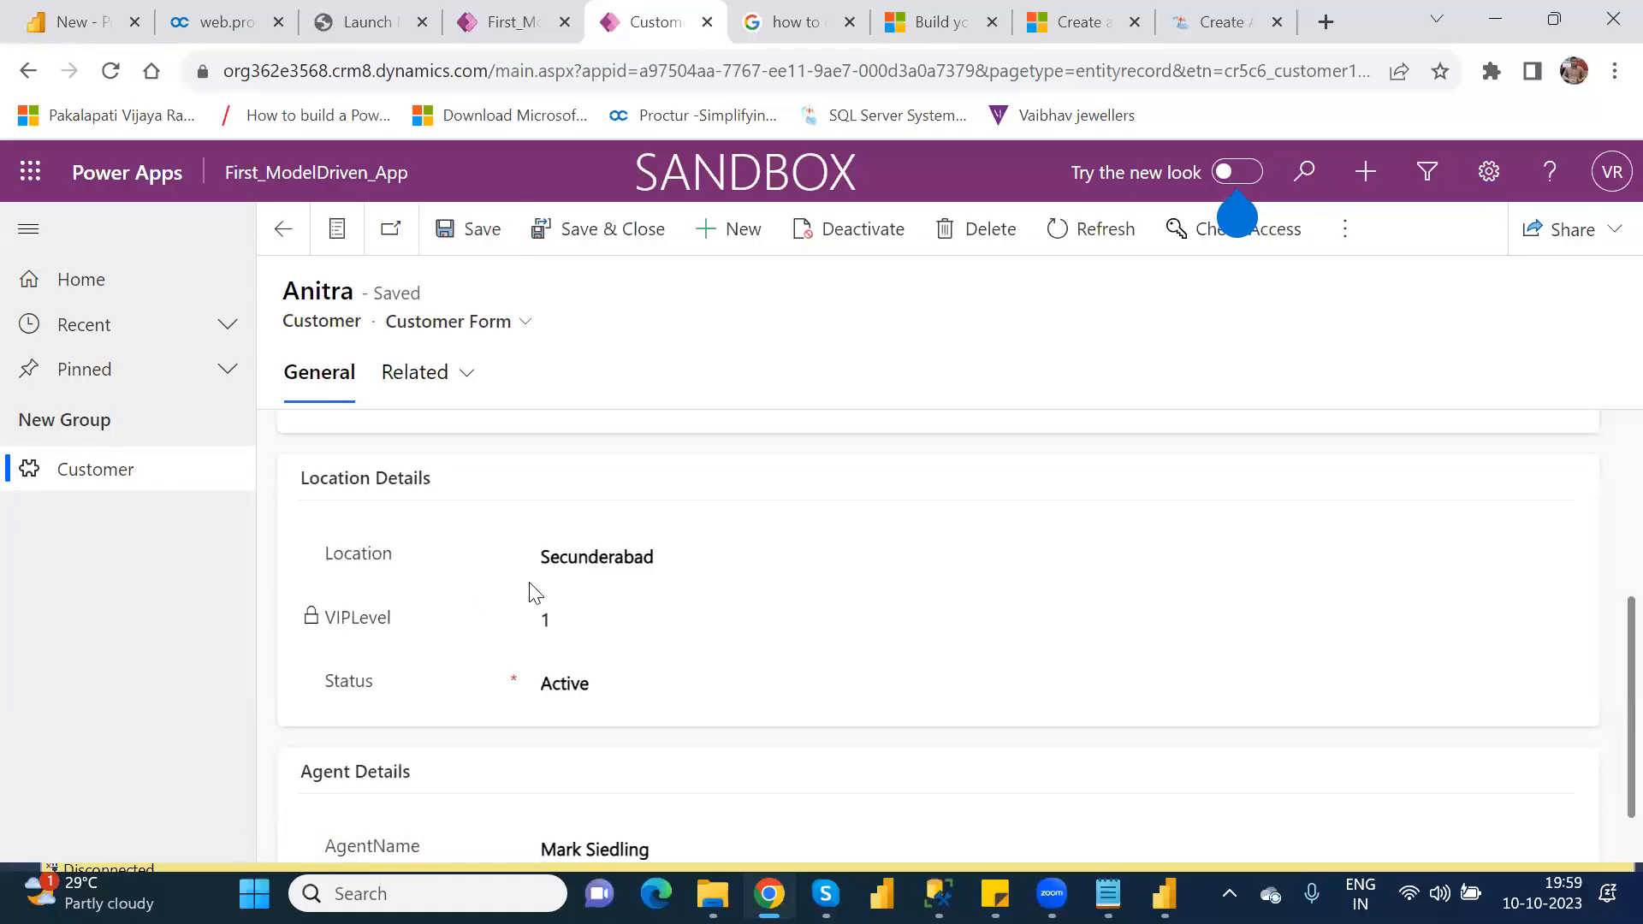
left_click(602, 233)
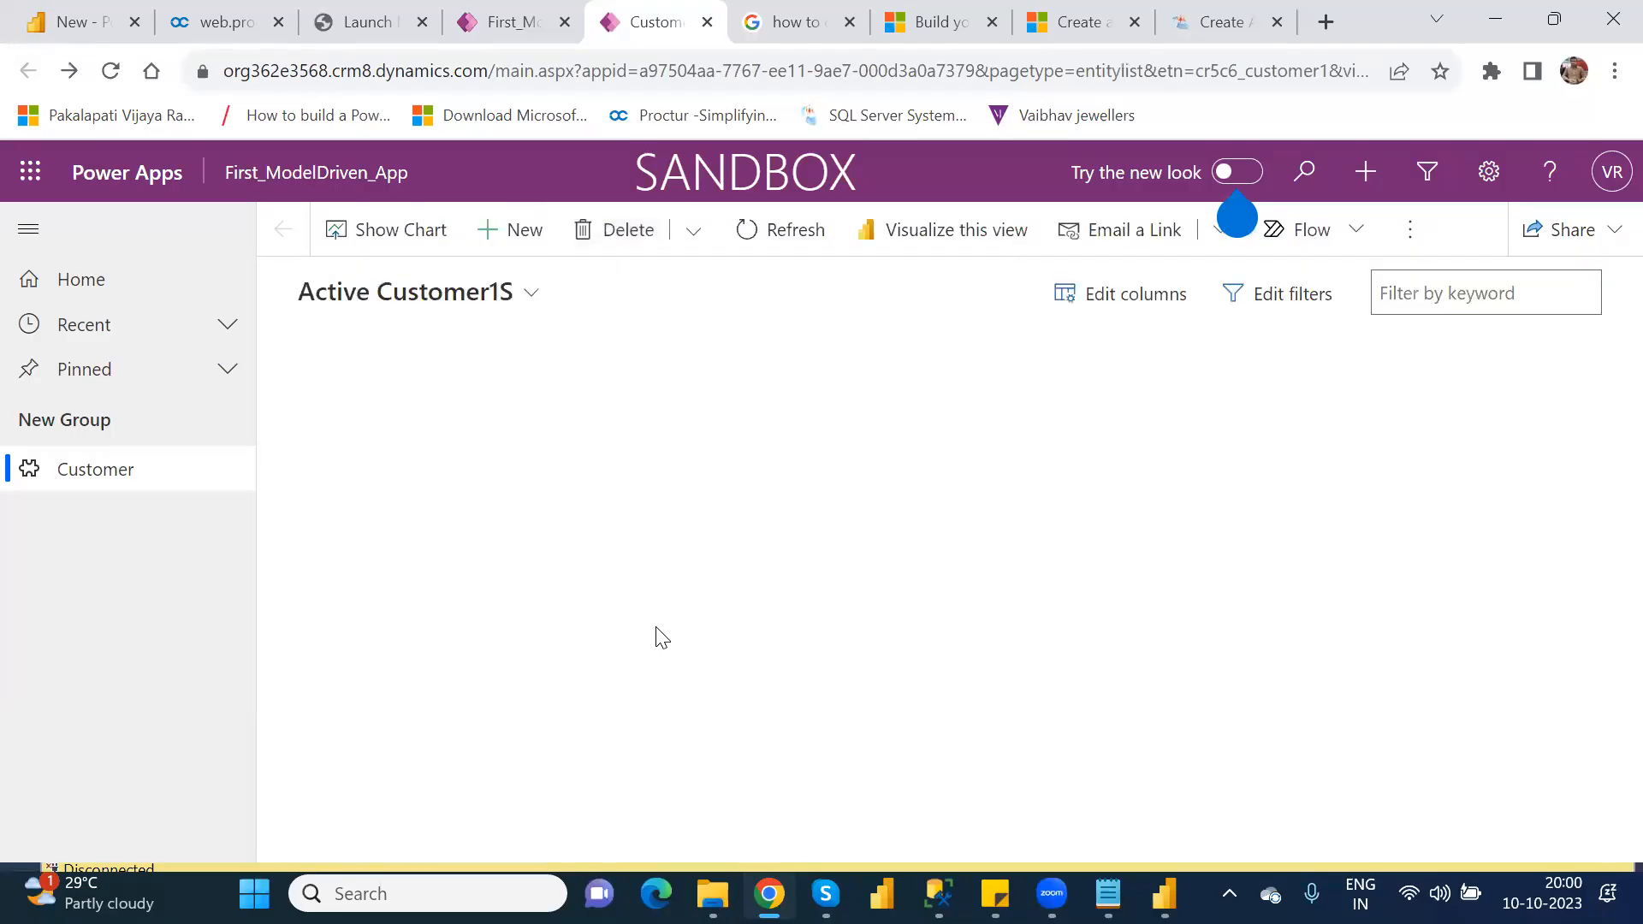
Step: Reopen the first customer's record to check its Location and VIPLevel fields, and return to the customer list
left_click(353, 420)
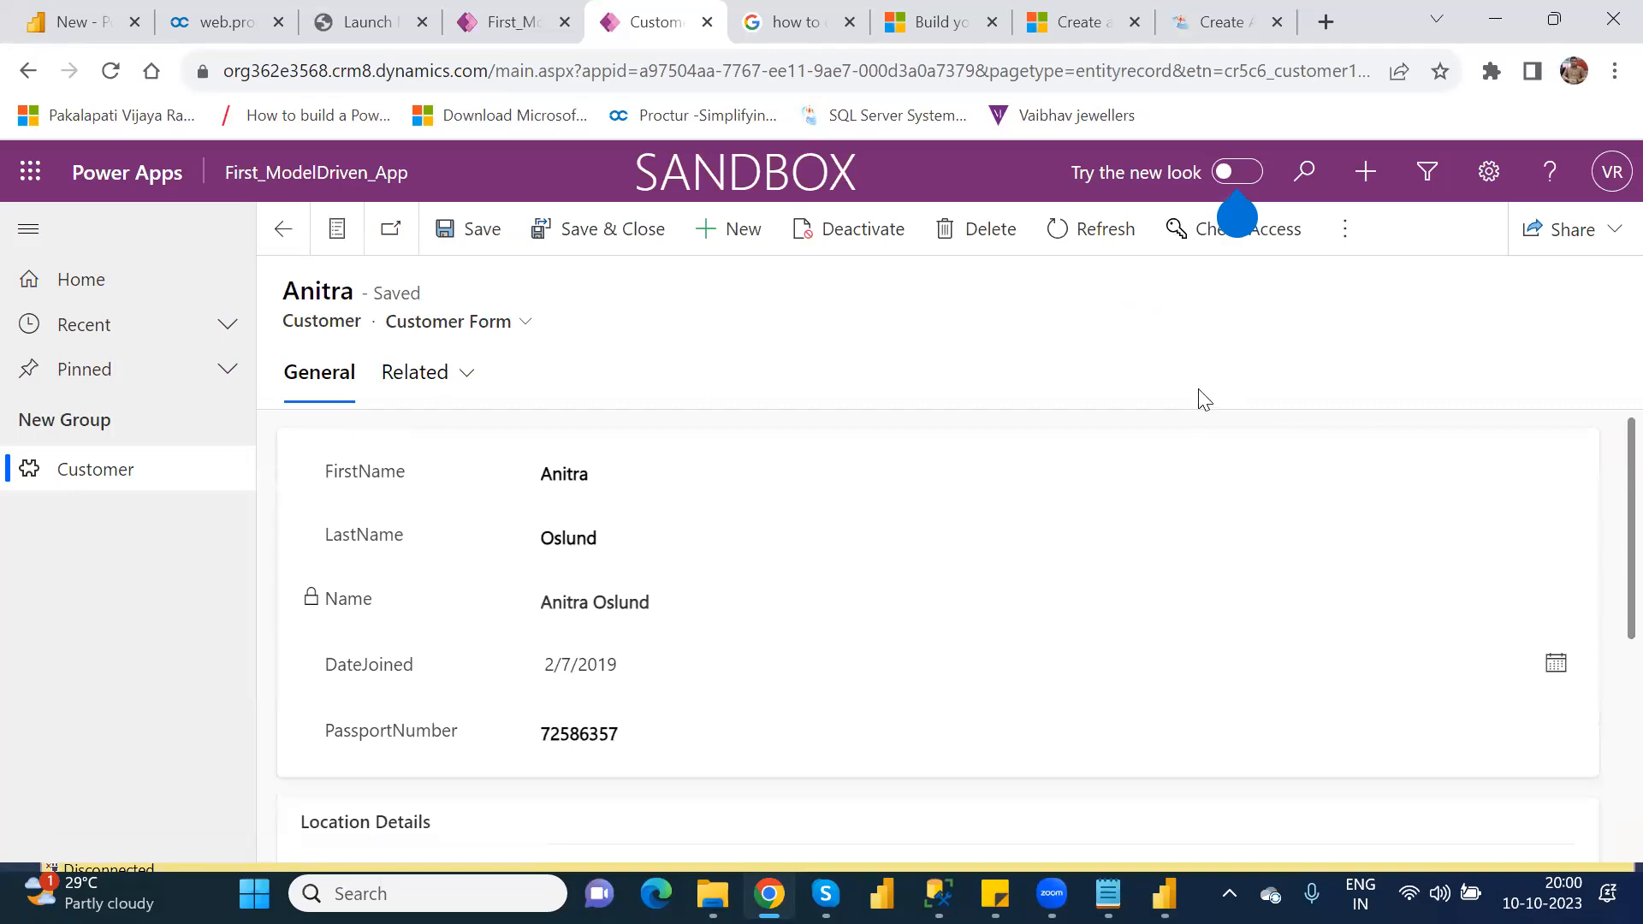
scroll(1608, 725, "down", 2)
scroll(1605, 734, "down", 2)
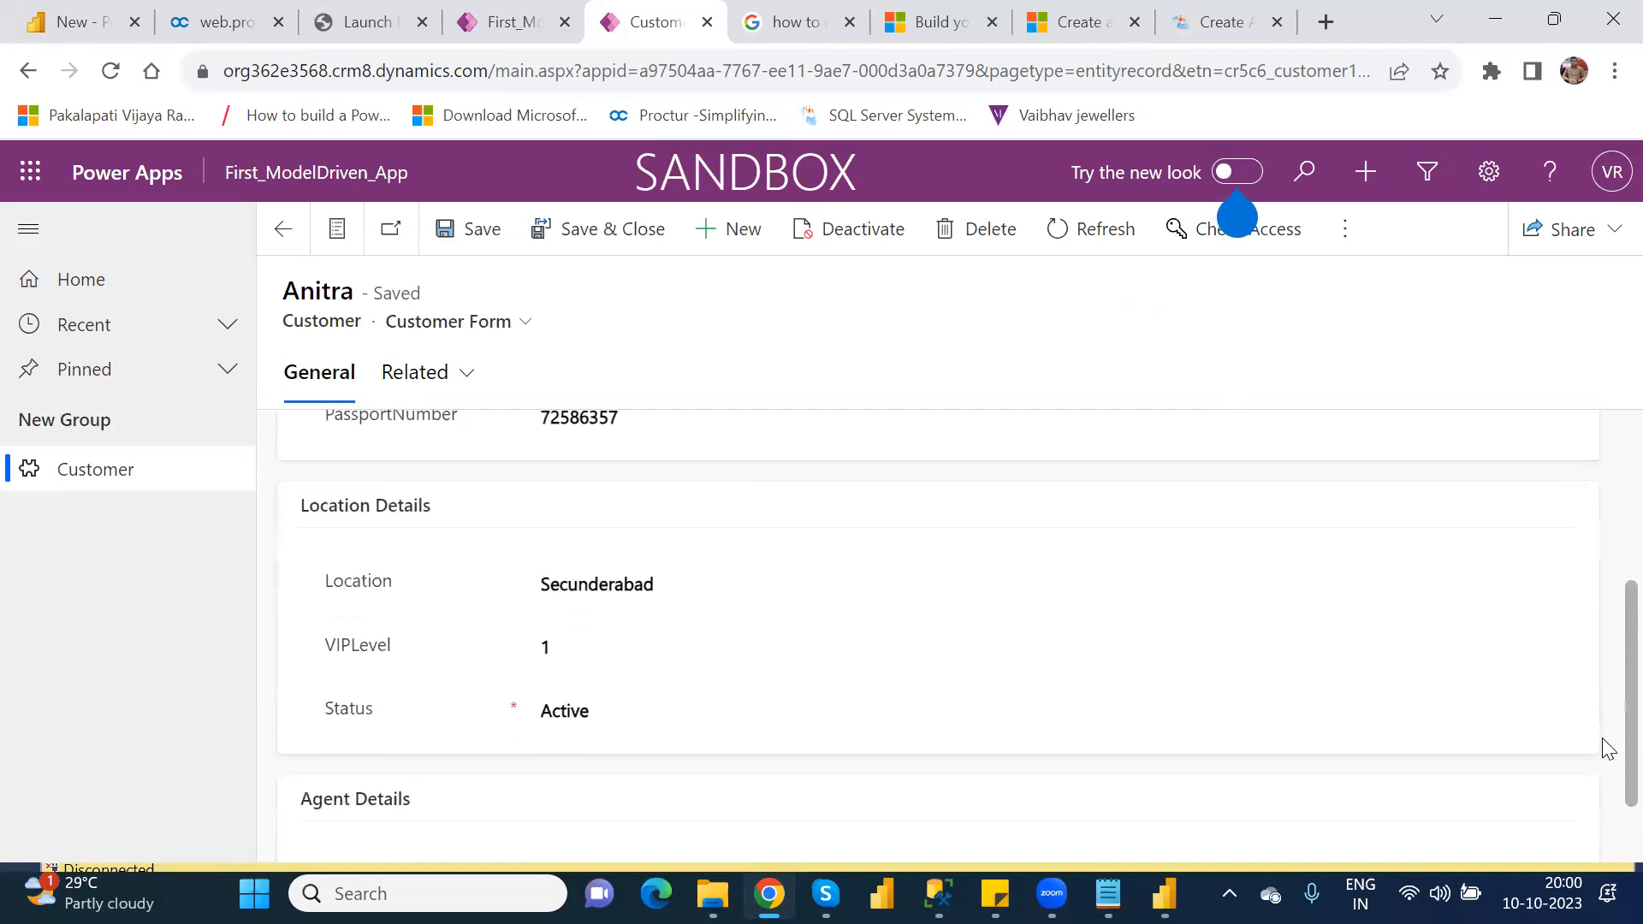
double_click(548, 642)
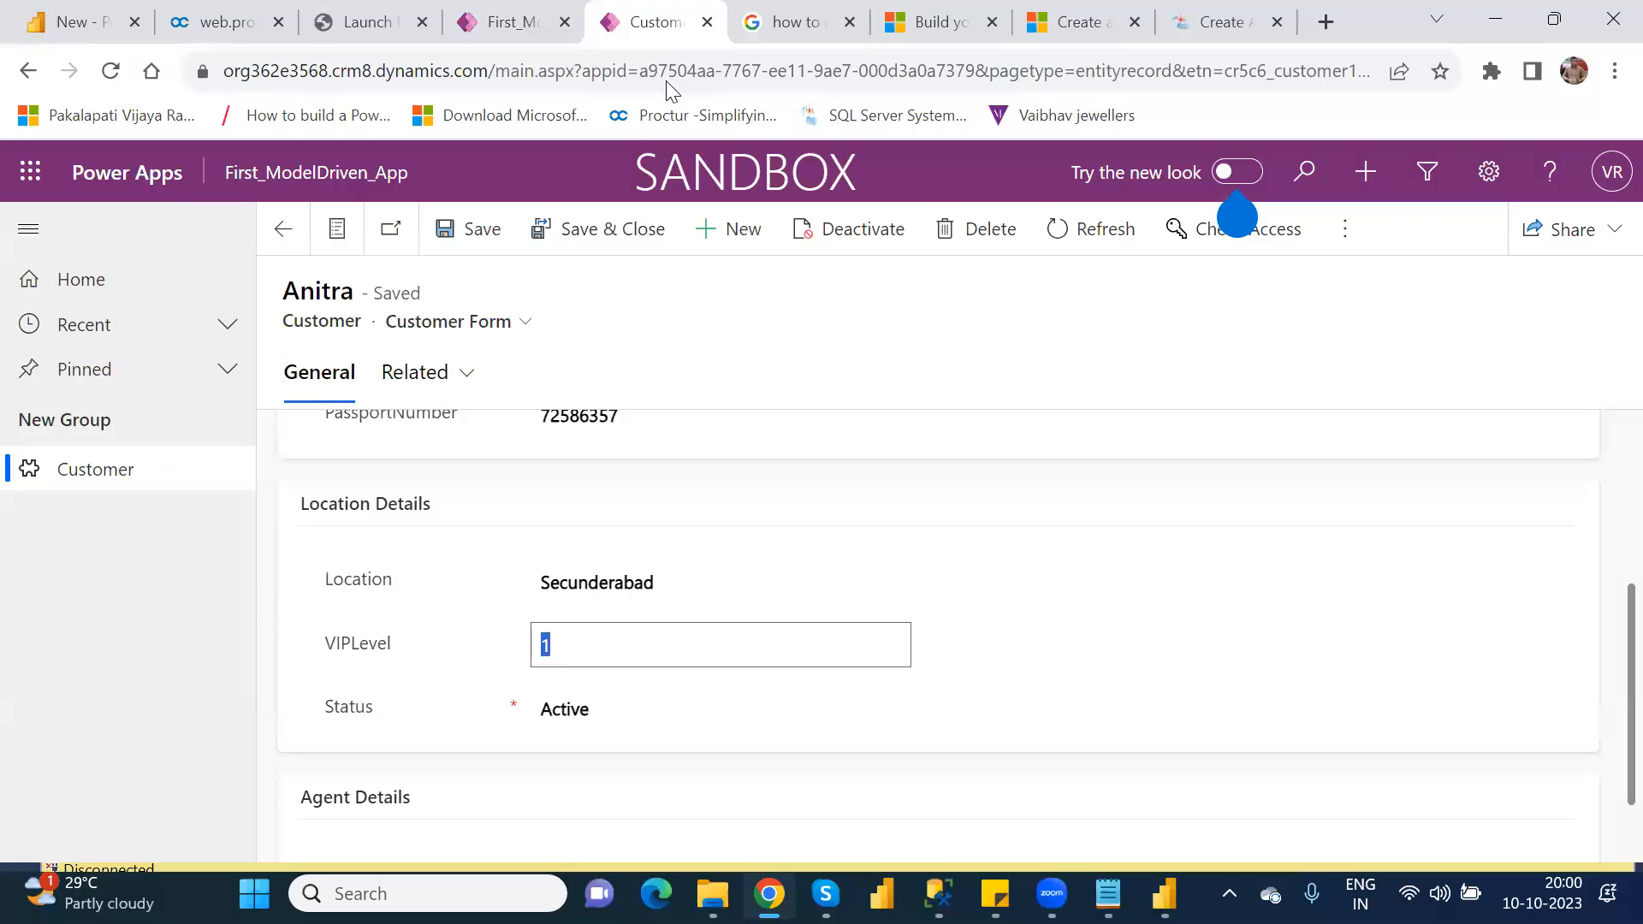
left_click(286, 231)
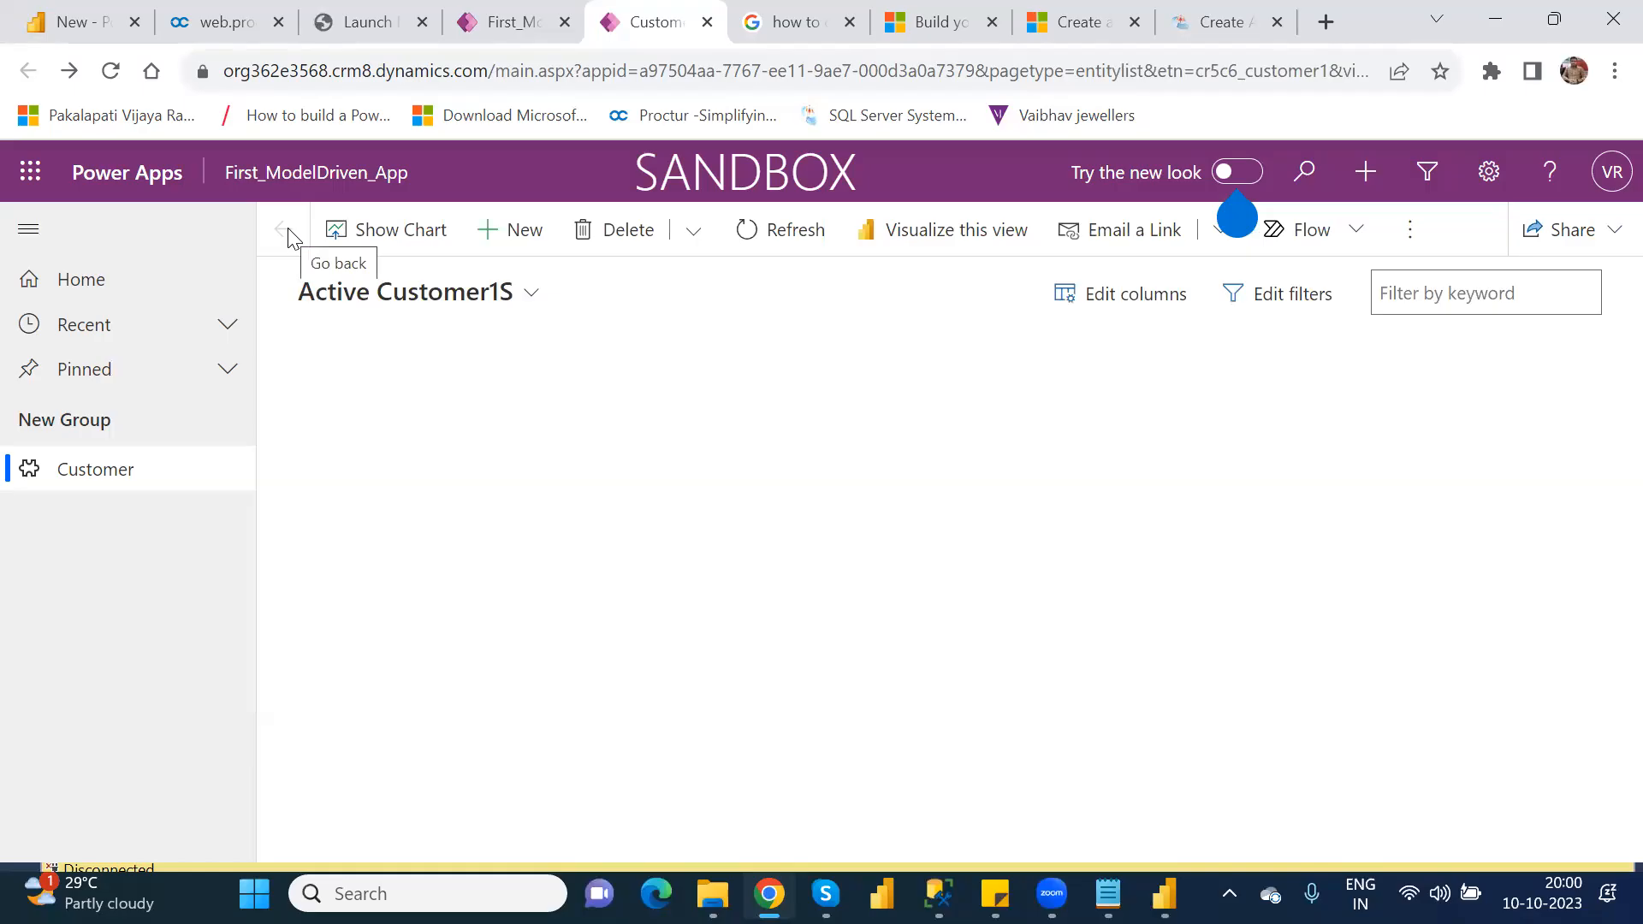
Step: Close the running app, leave the app designer, and open First_ModelDriven_App for editing from the Apps list
left_click(708, 23)
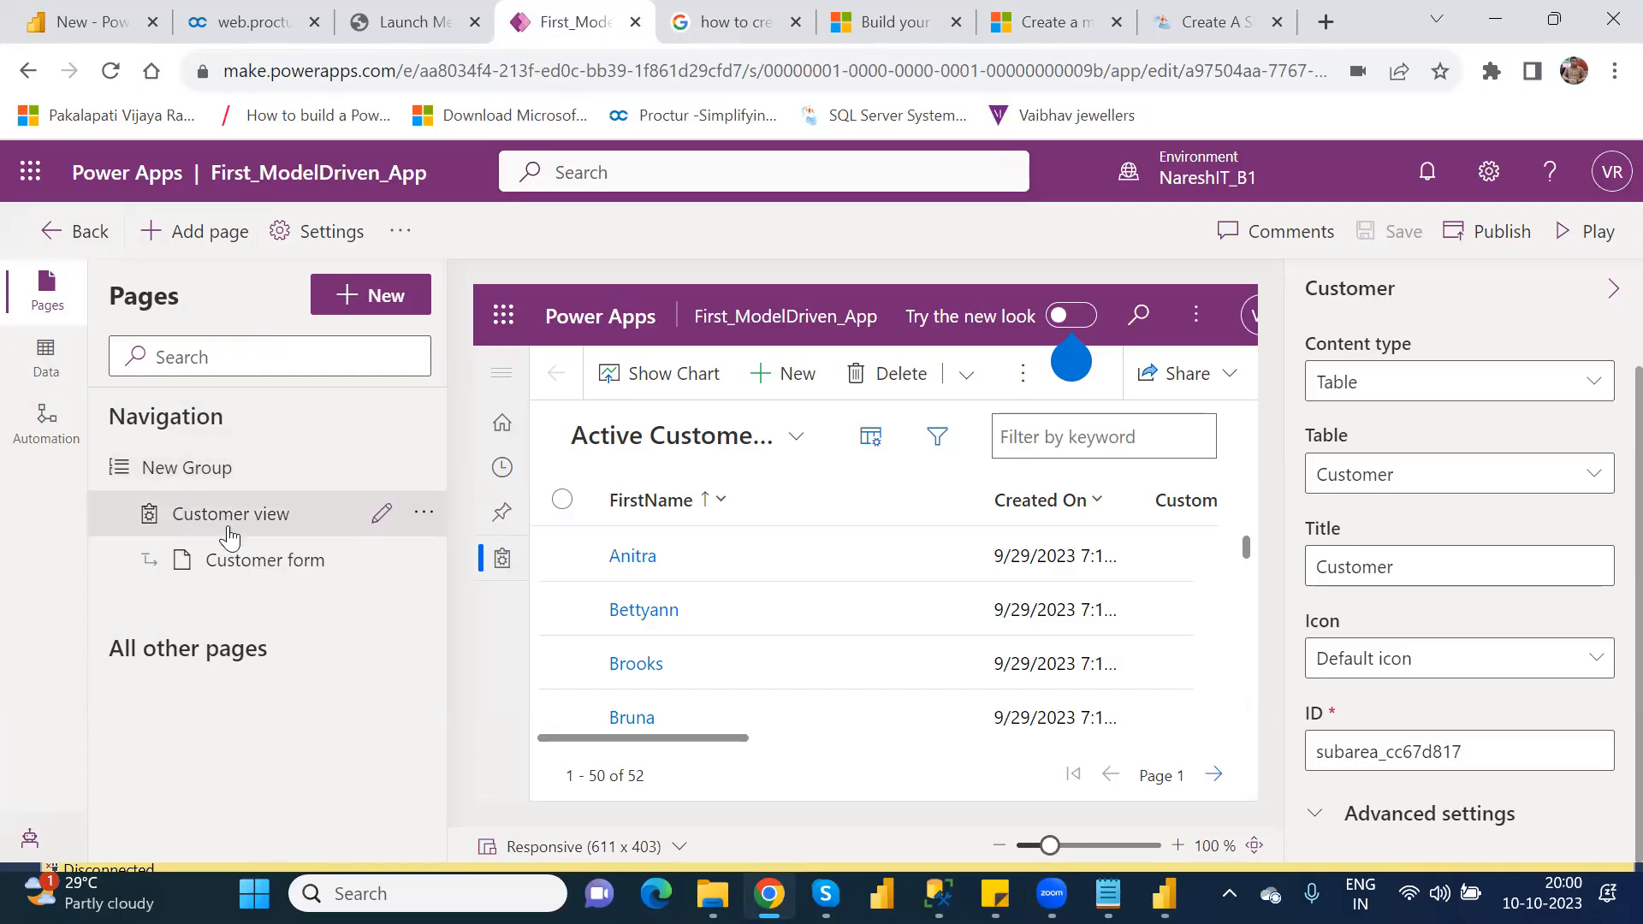
left_click(79, 240)
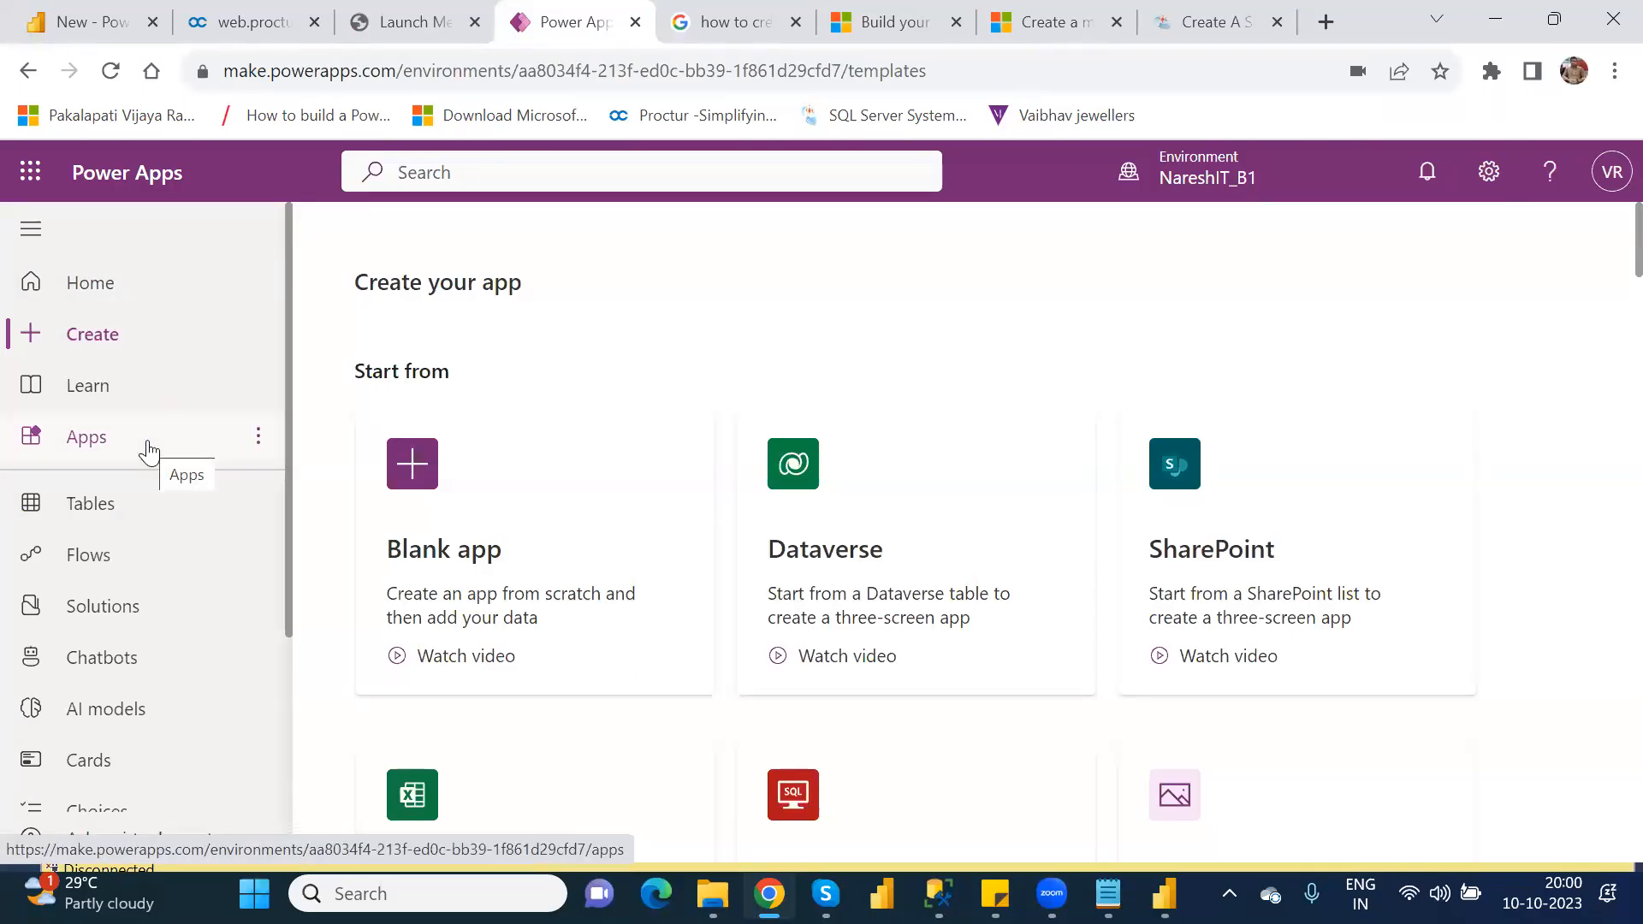
left_click(109, 438)
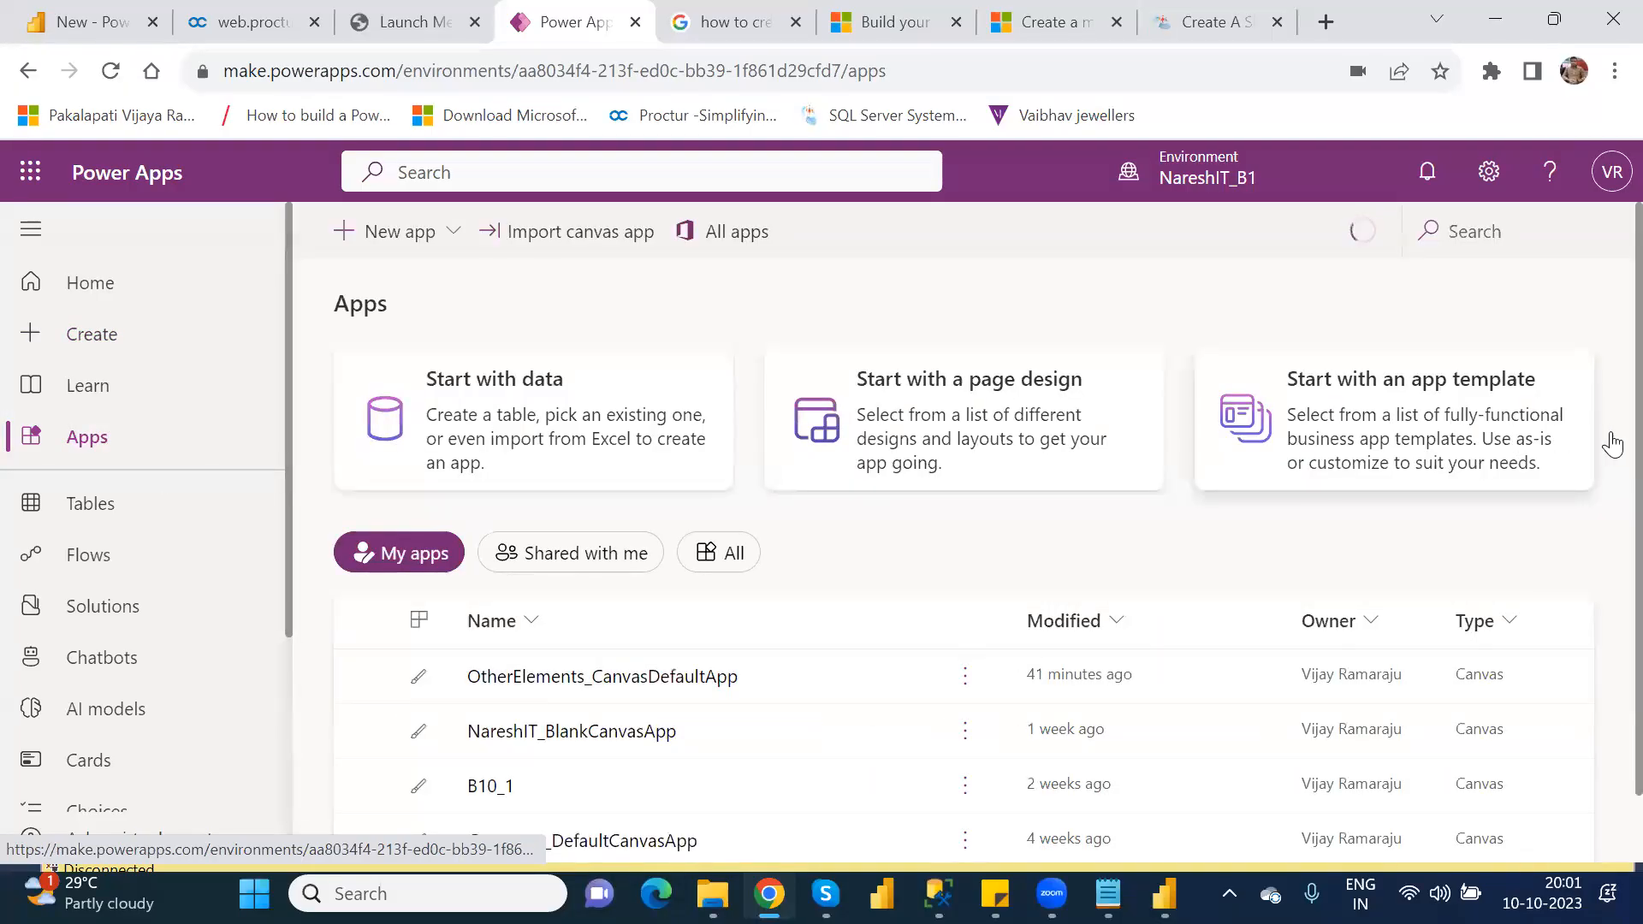
scroll(1603, 479, "down", 1)
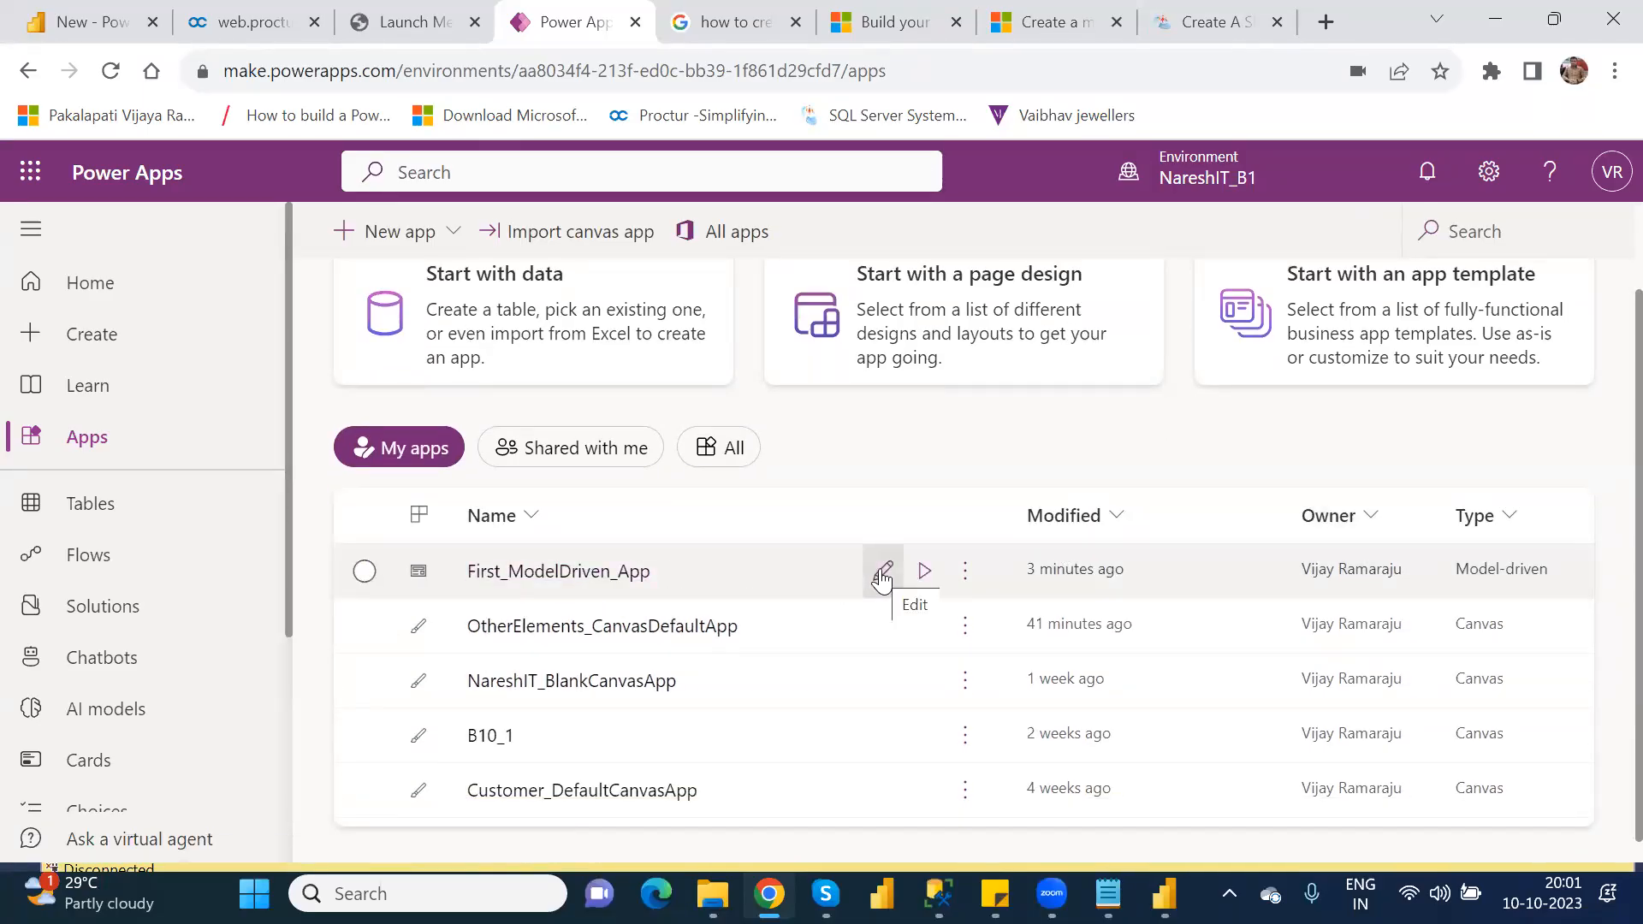
left_click(882, 576)
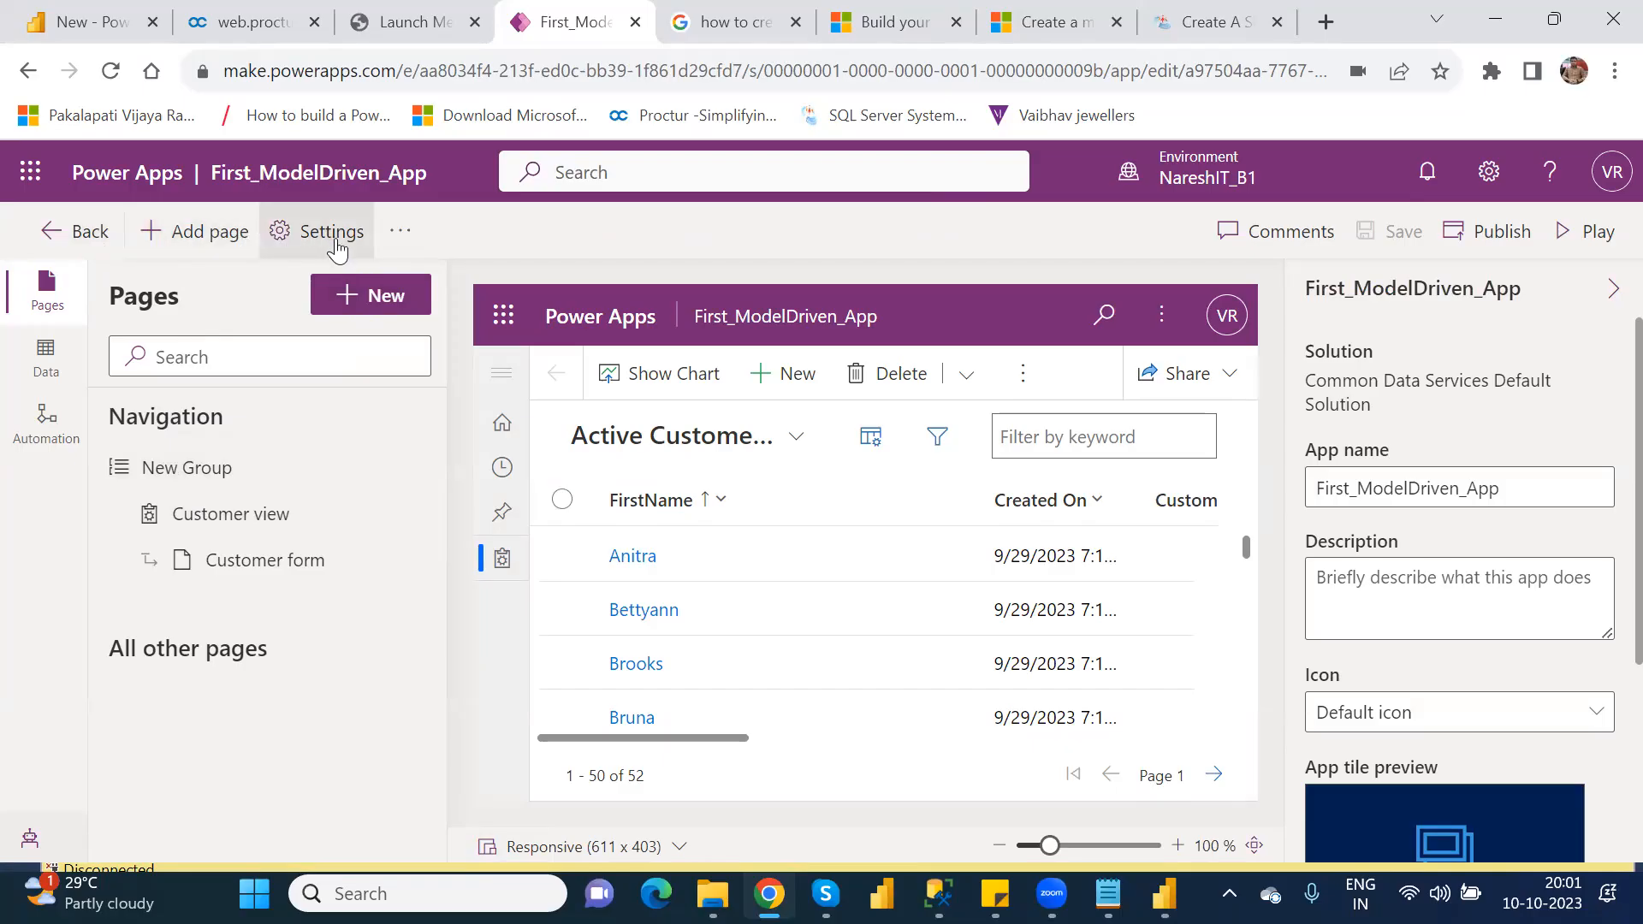
Step: Switch First_ModelDriven_App to the classic App Designer, sharing "just view" as the feedback
left_click(398, 239)
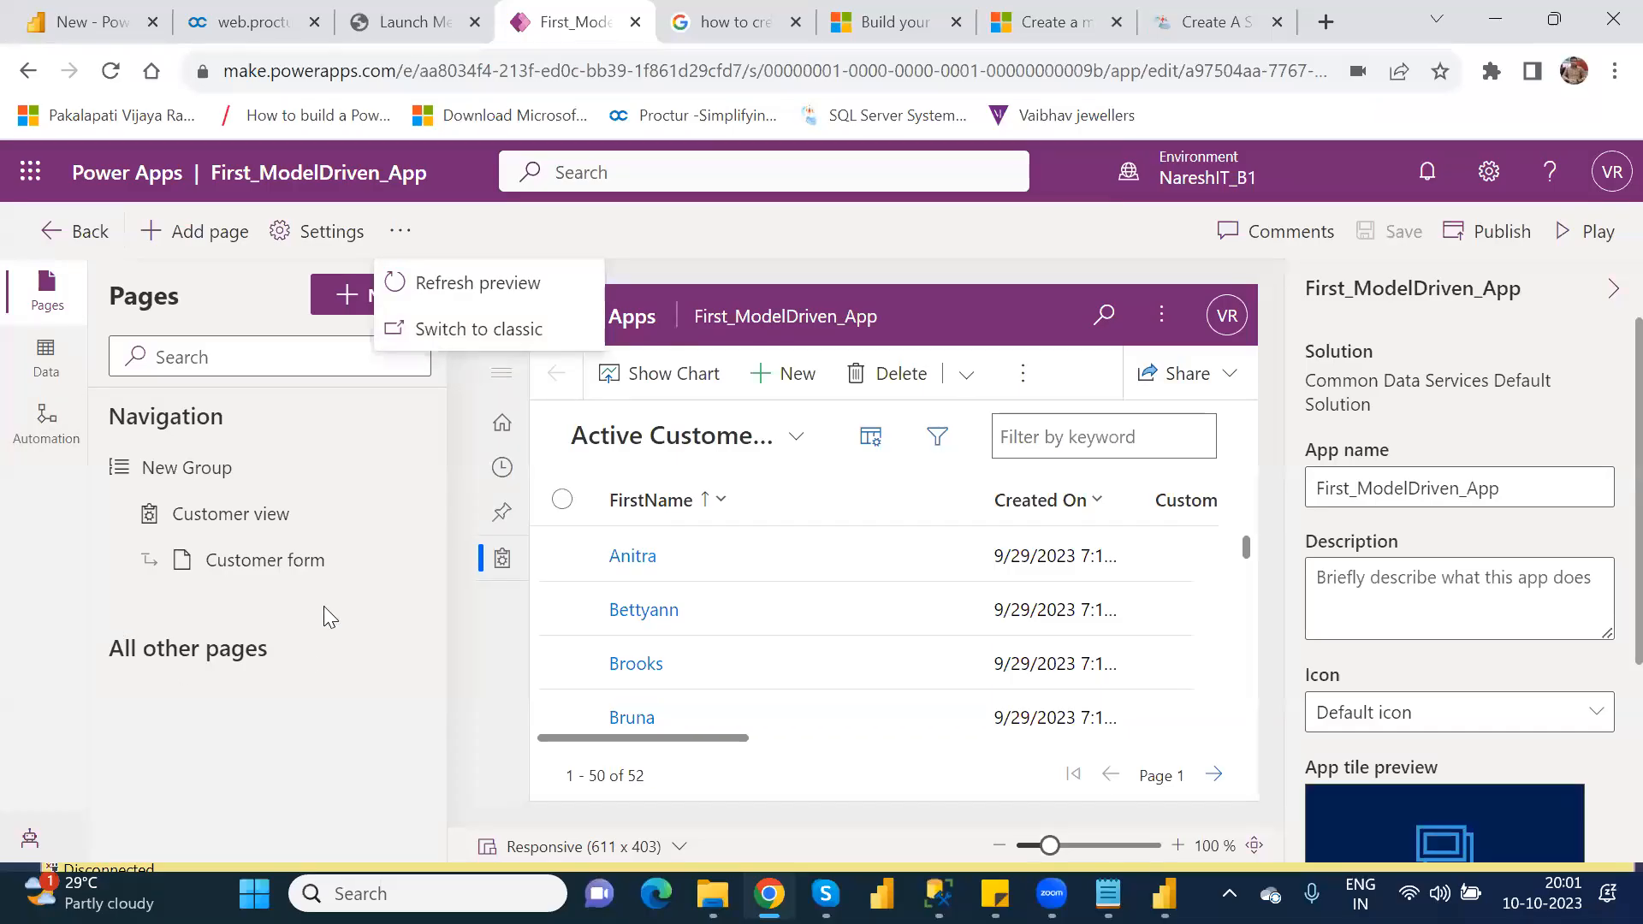
left_click(476, 340)
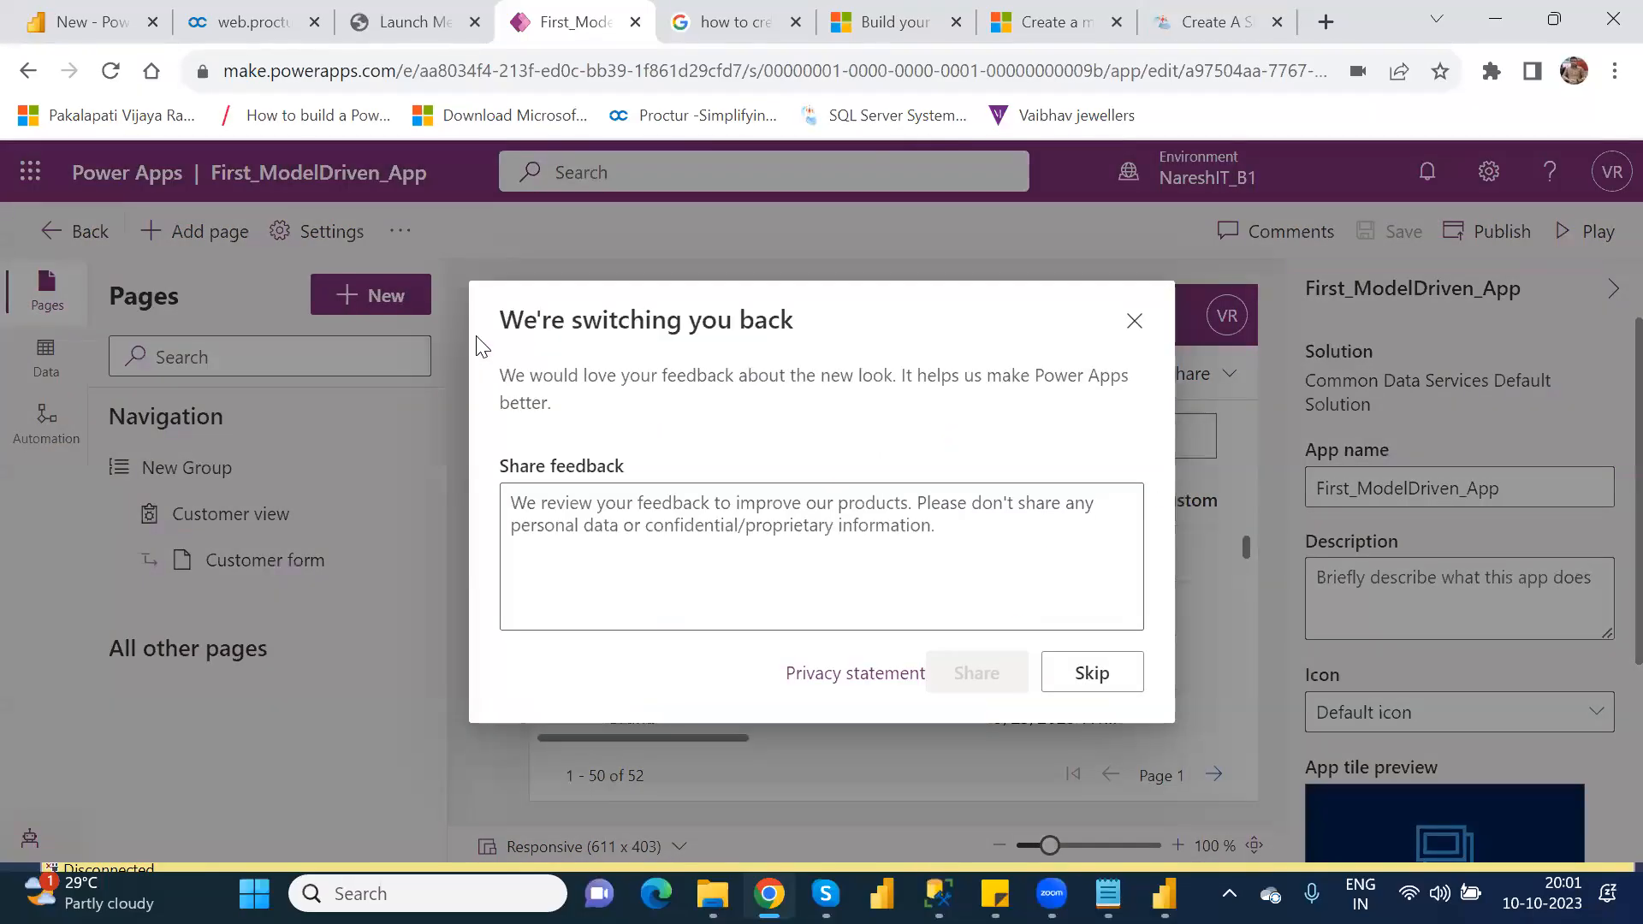
left_click(851, 552)
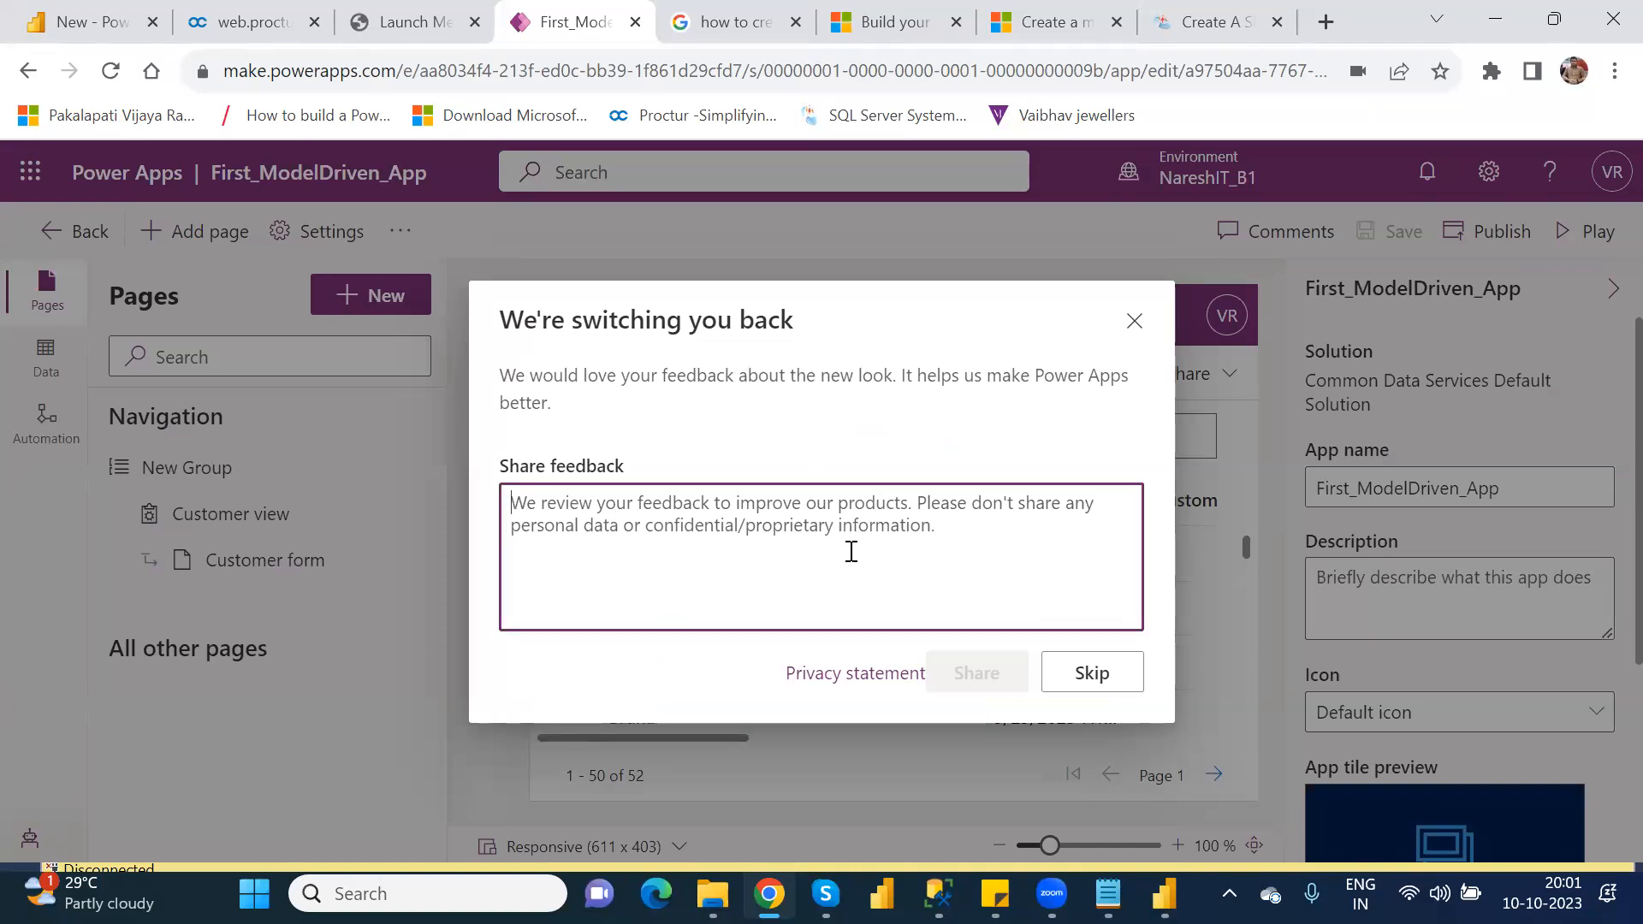
type("just ")
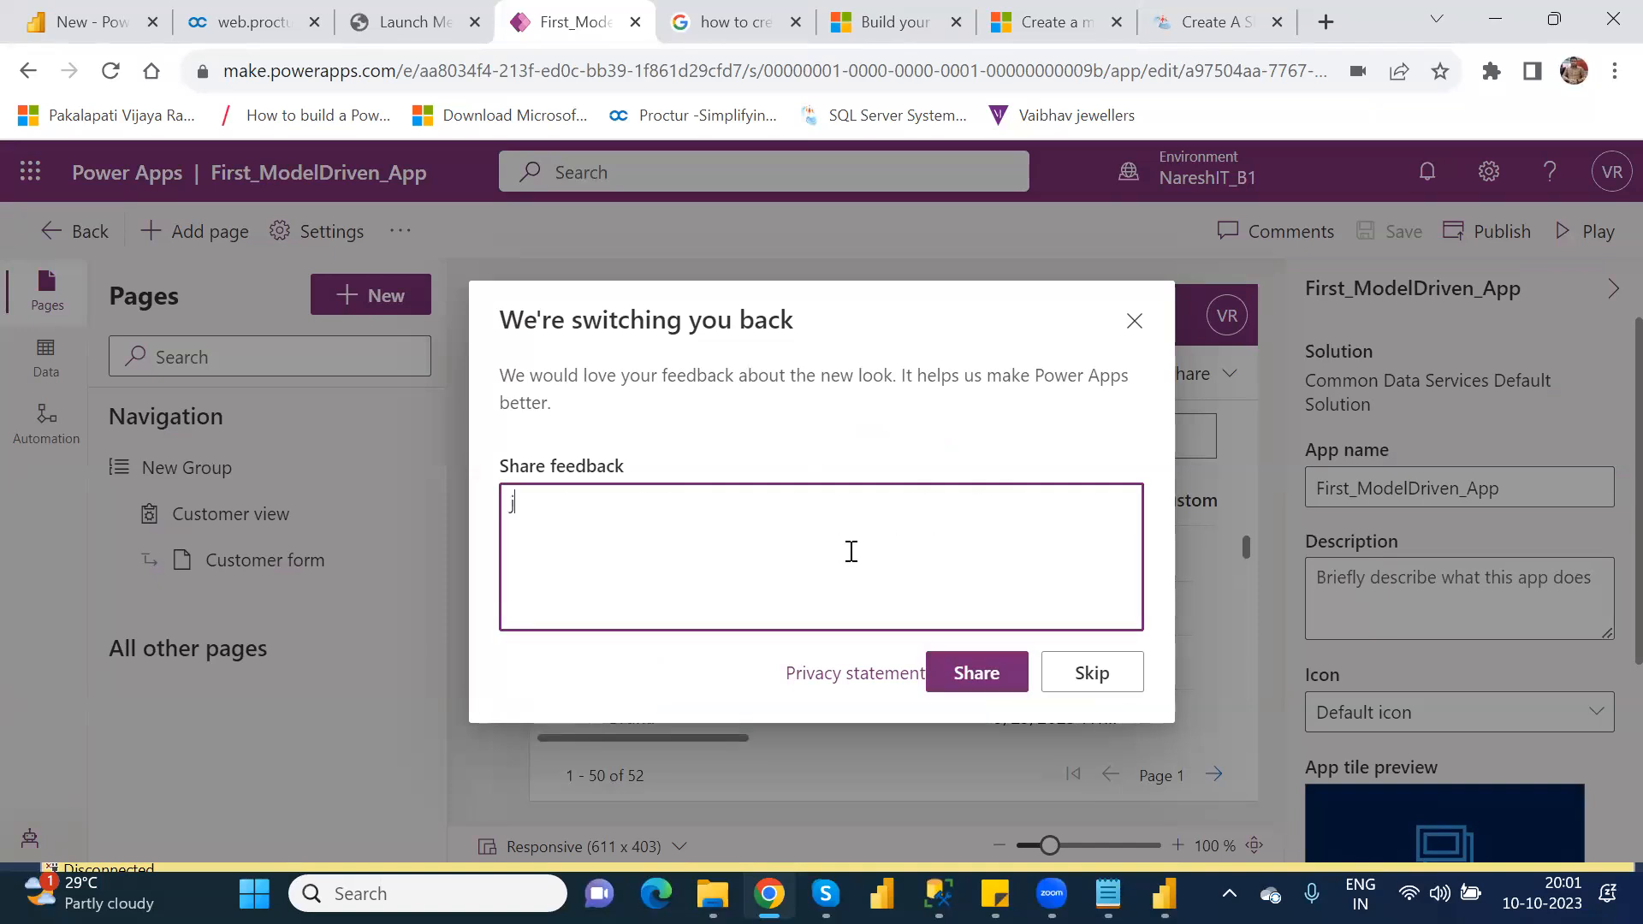
type("view")
left_click(976, 673)
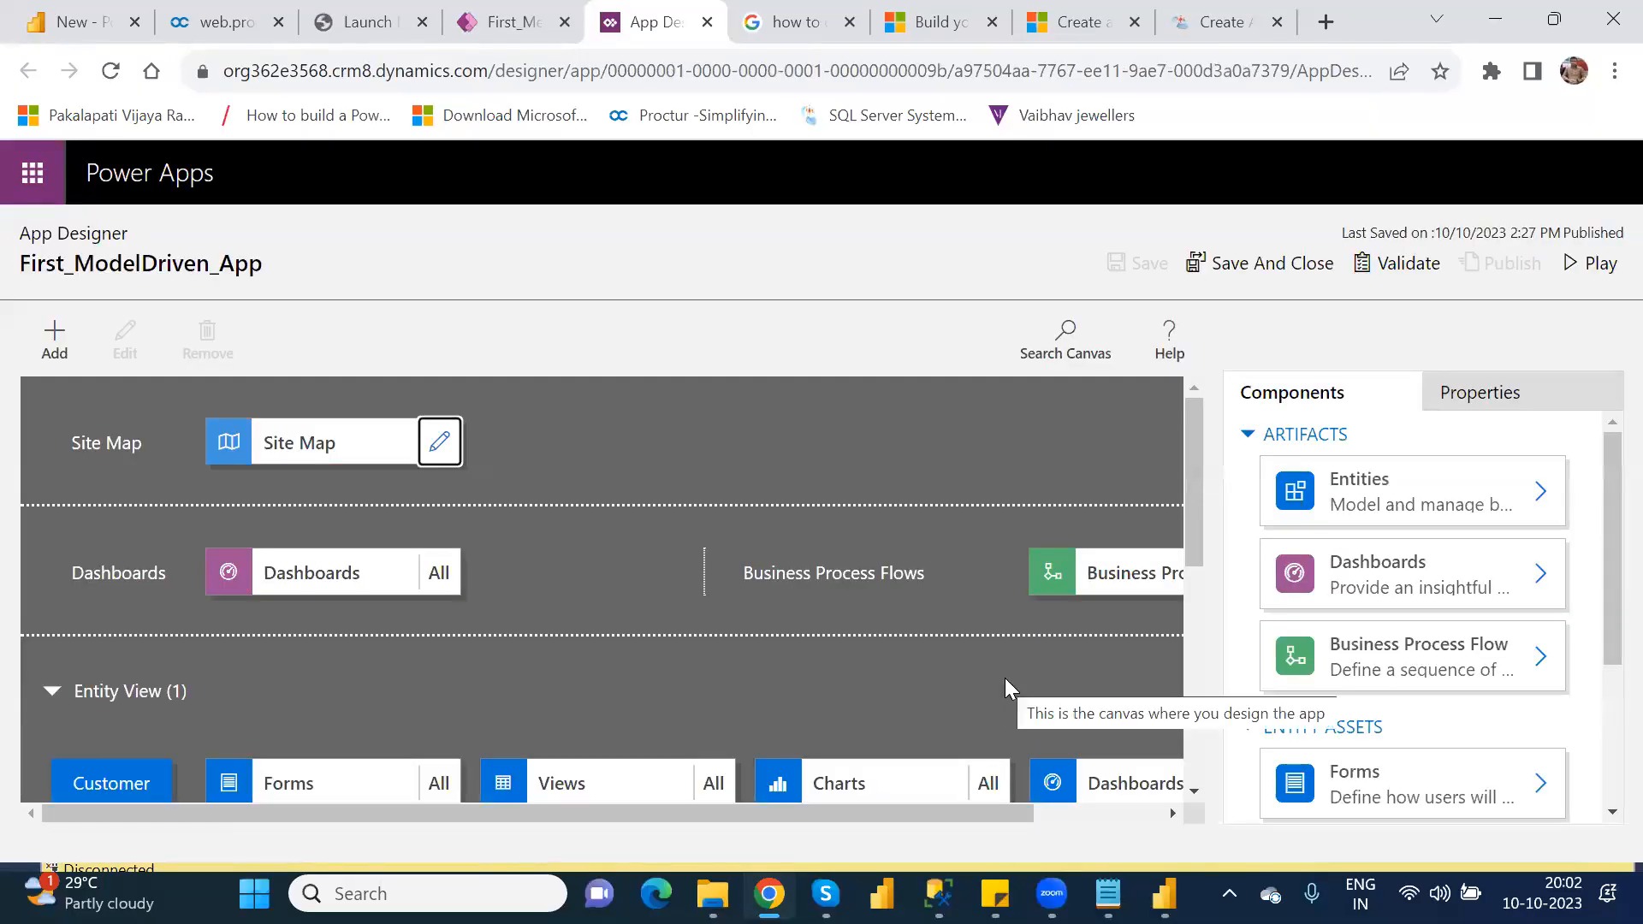
Step: Close the classic App Designer and switch First_ModelDriven_App to classic again from the modern designer
mouse_move(1189, 516)
left_mouse_down()
mouse_move(1204, 551)
mouse_move(1210, 498)
left_mouse_up()
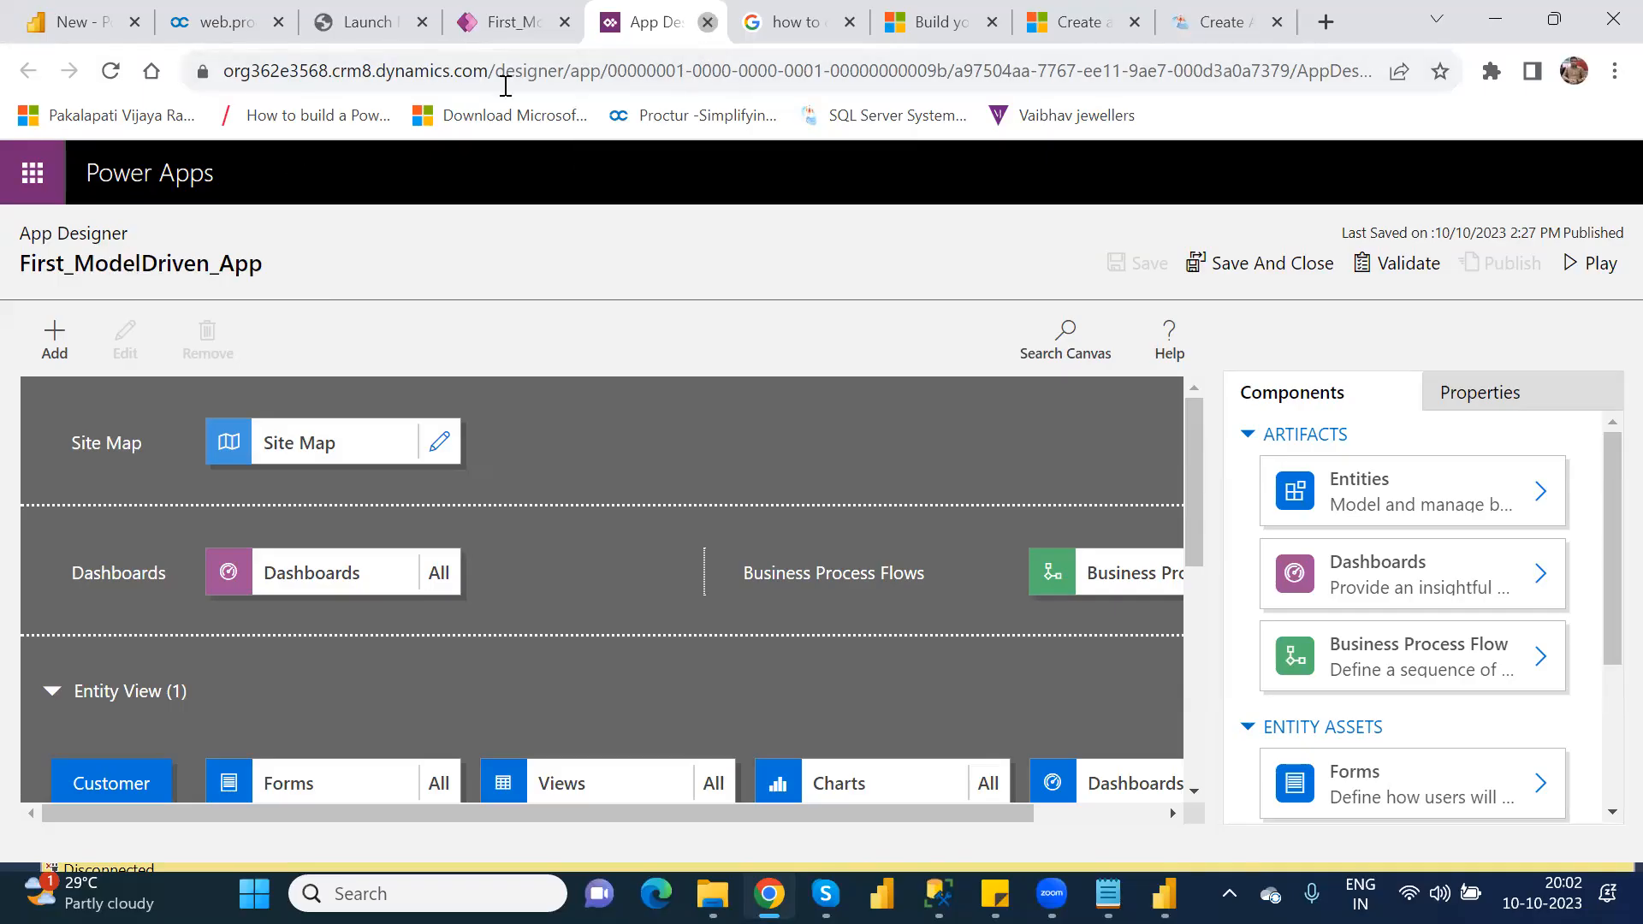
left_click(708, 22)
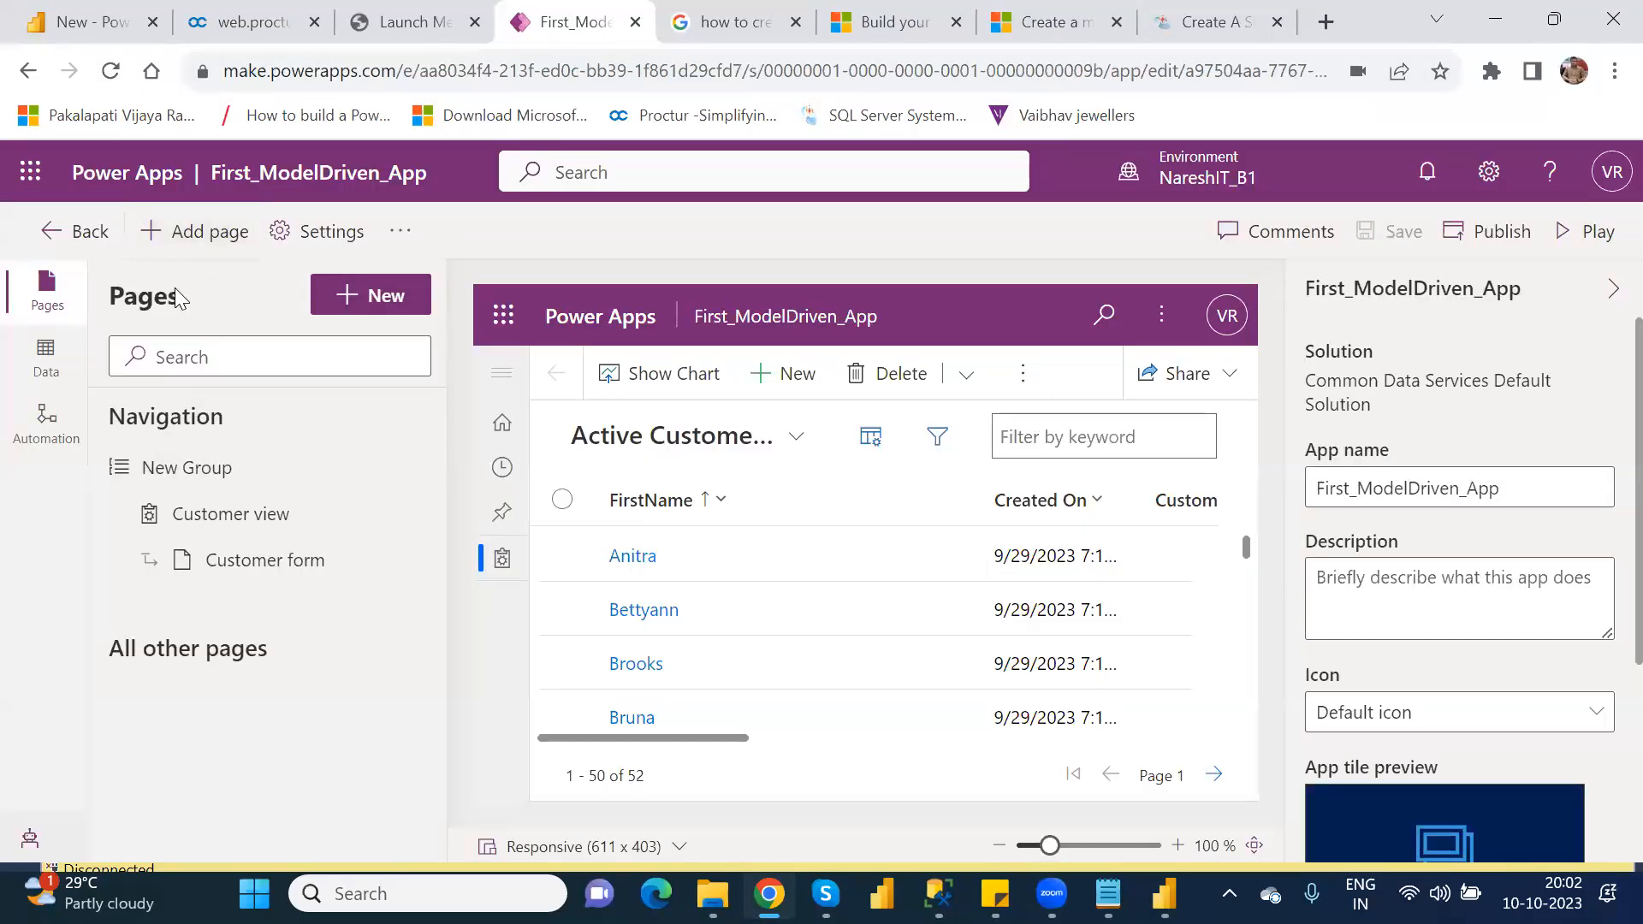
left_click(398, 246)
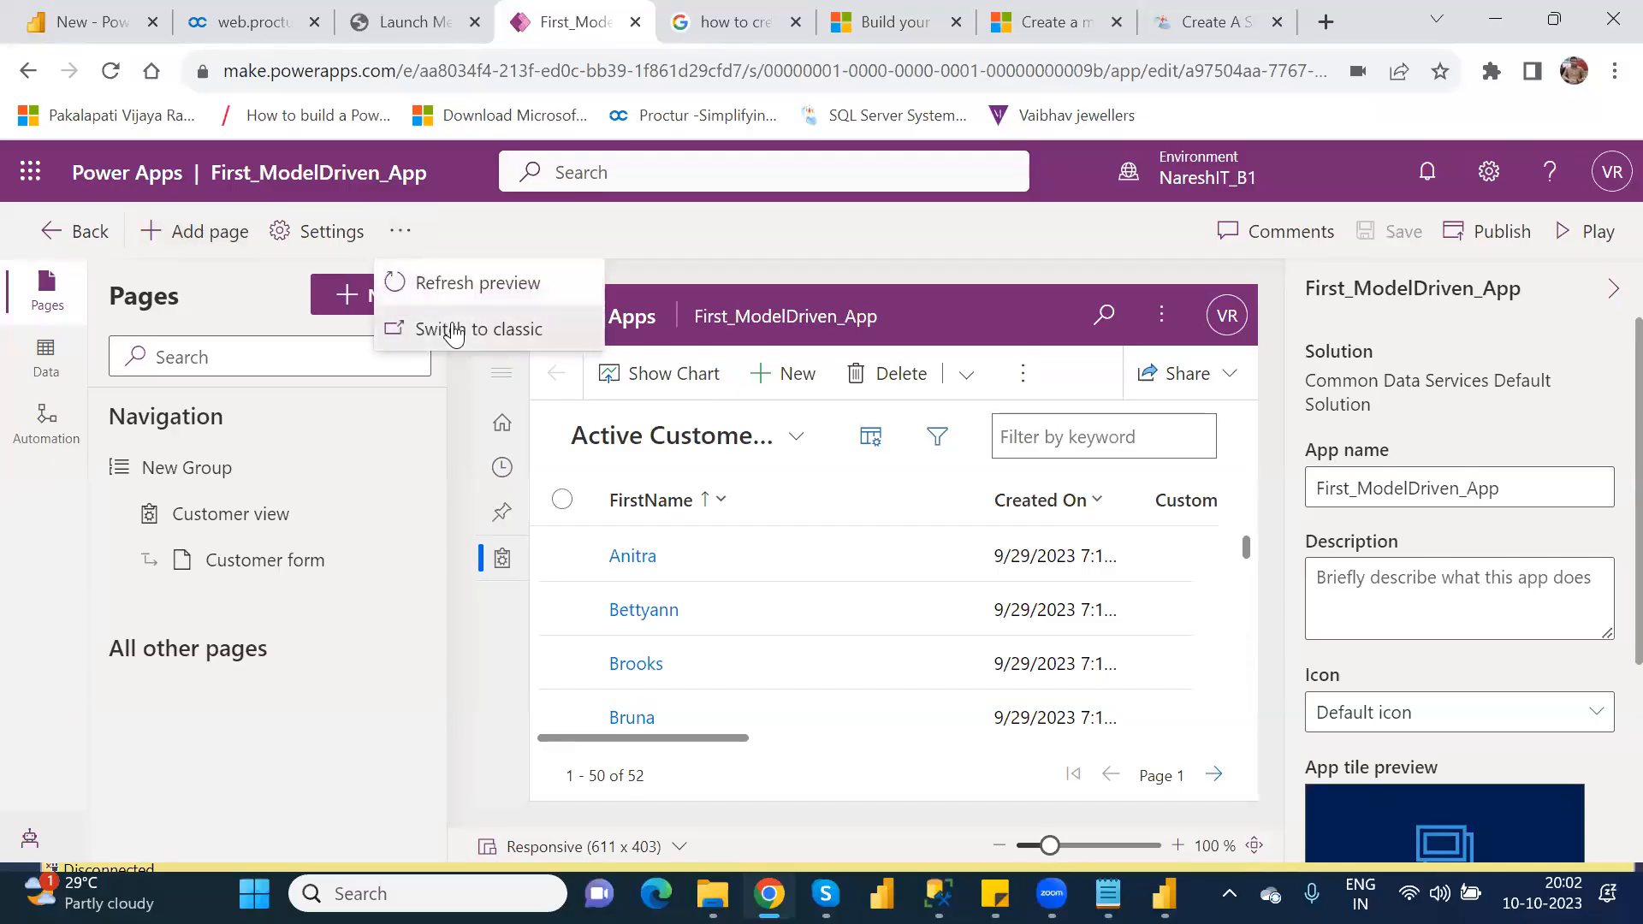
left_click(454, 330)
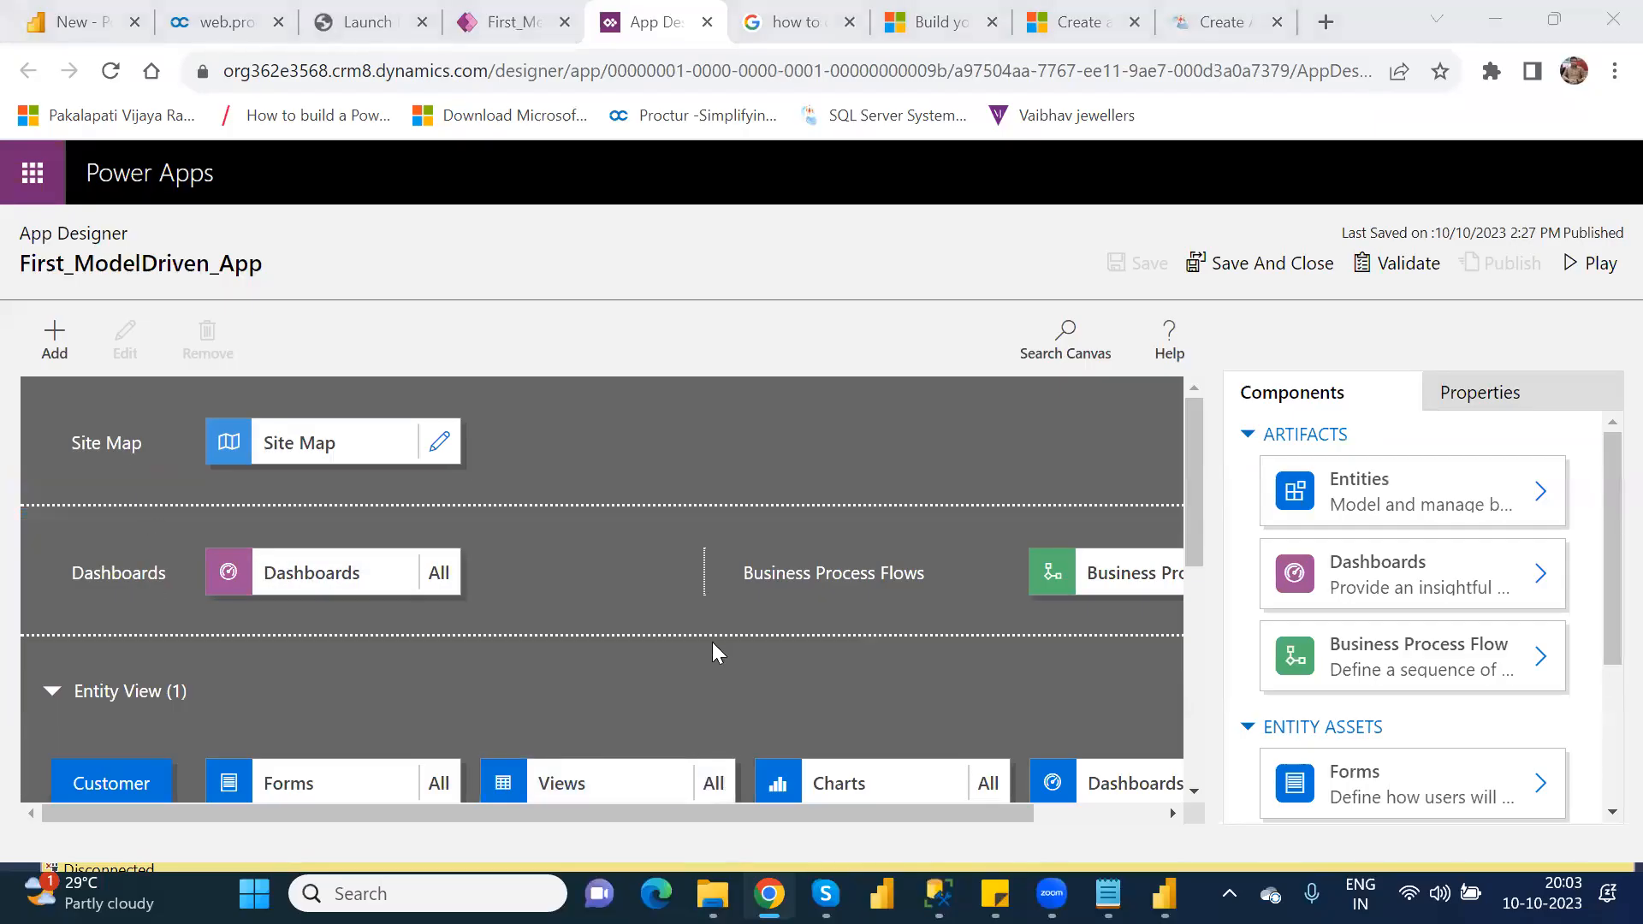
Step: Remove the Customer entity with its forms, views, charts and dashboards from the Entity View of the app canvas
left_click(1188, 529)
mouse_move(1187, 529)
left_mouse_down()
mouse_move(1208, 603)
mouse_move(1215, 535)
left_mouse_up()
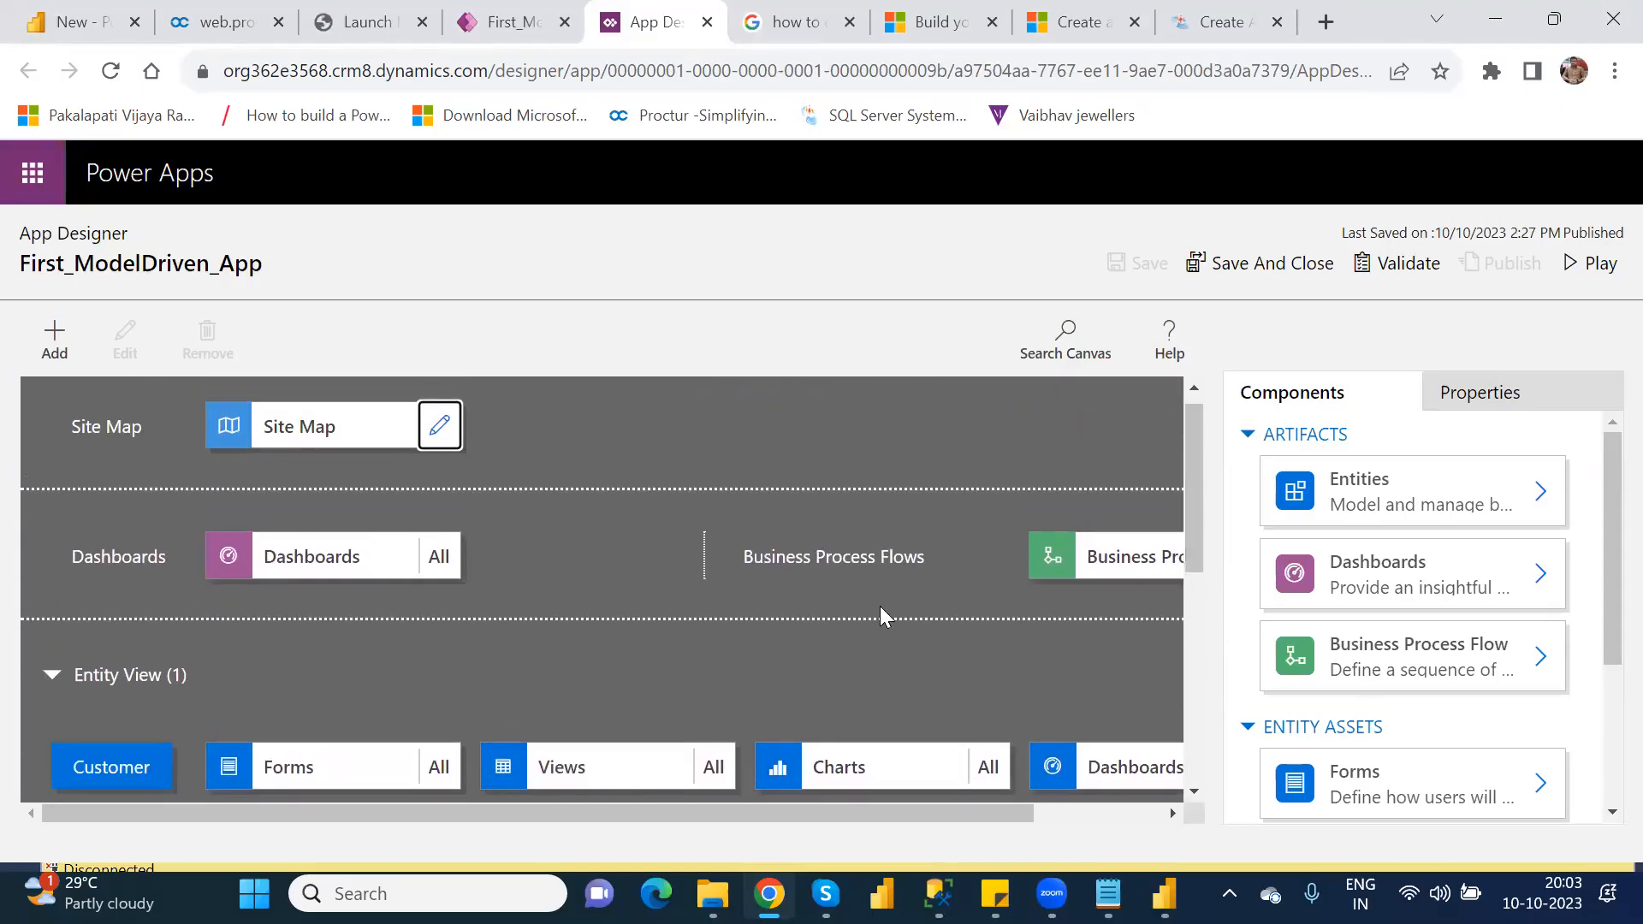
left_click(113, 769)
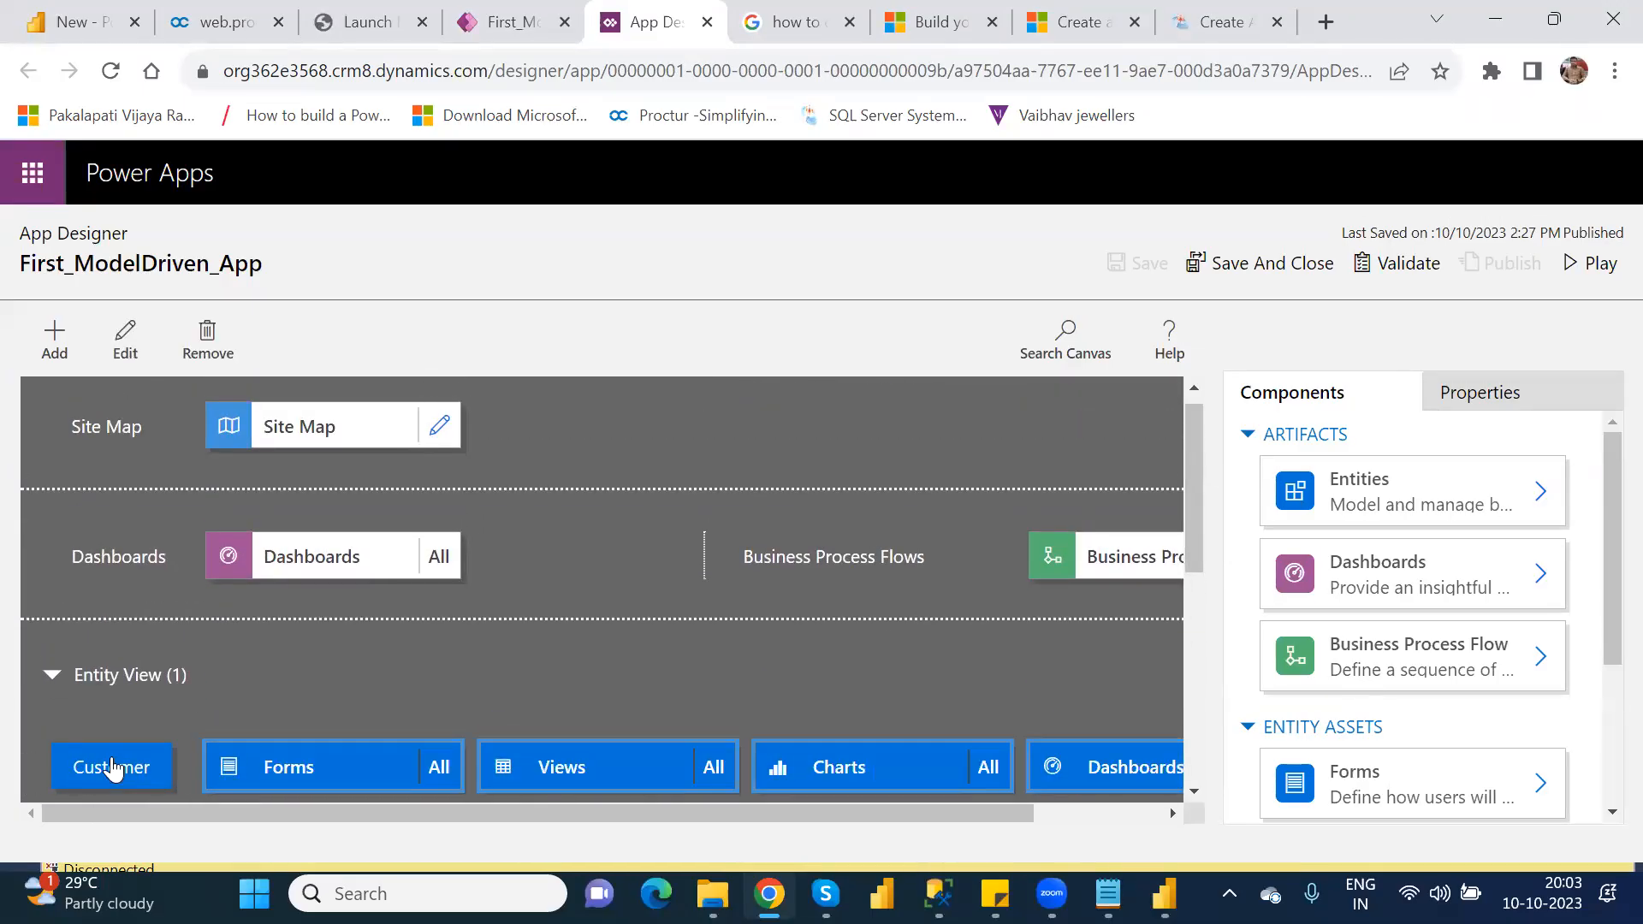
right_click(112, 760)
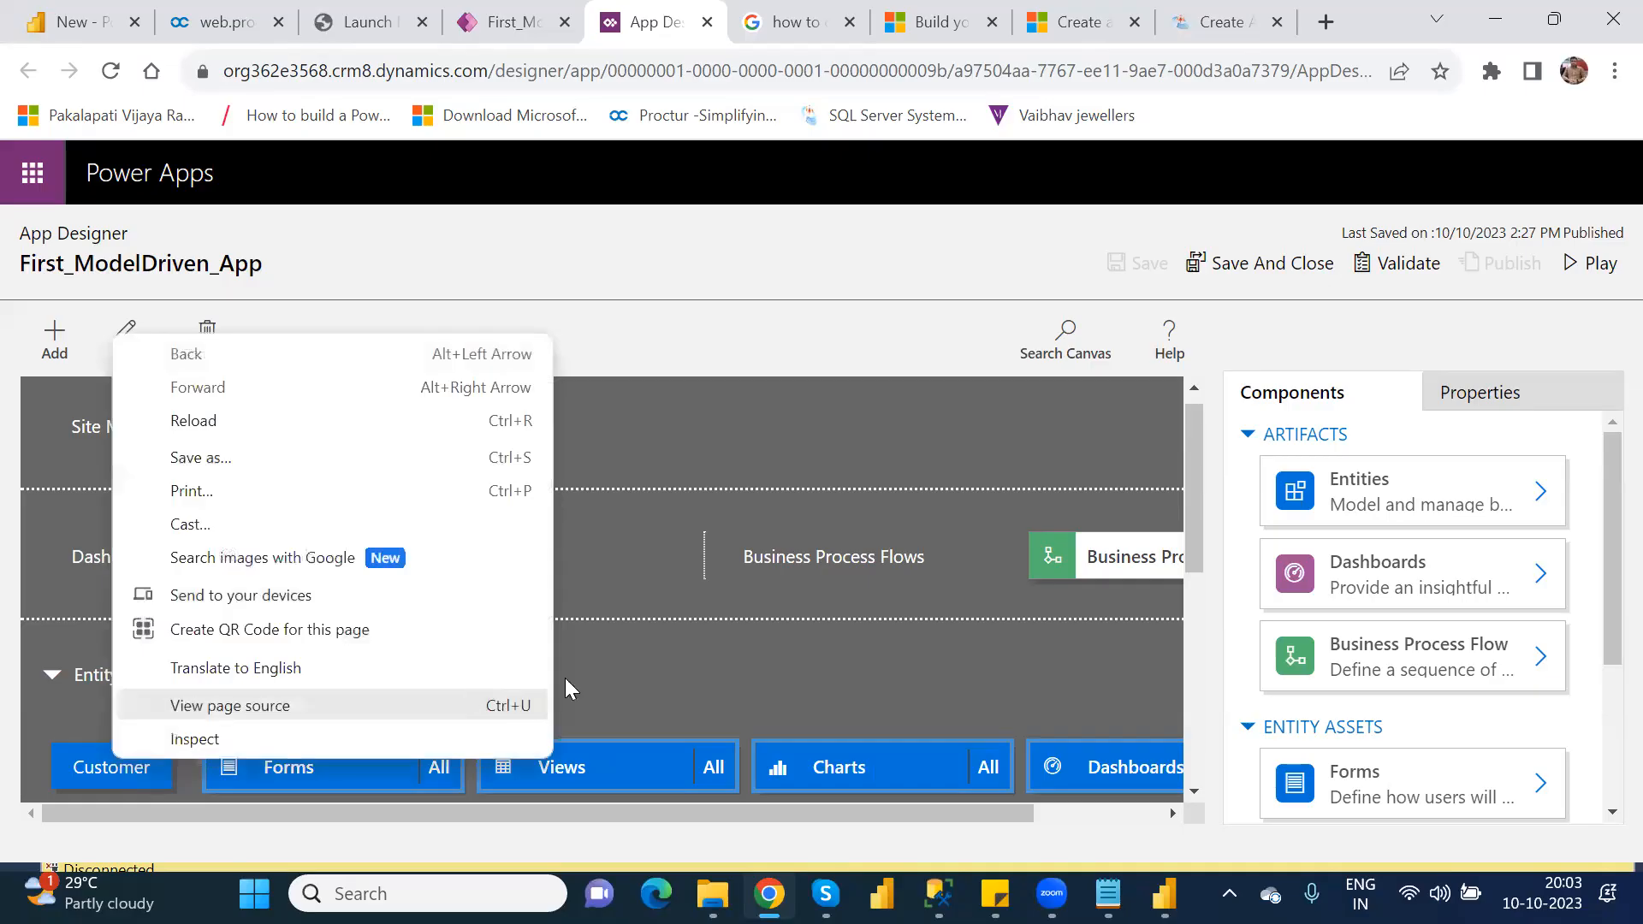
left_click(716, 678)
left_click(715, 678)
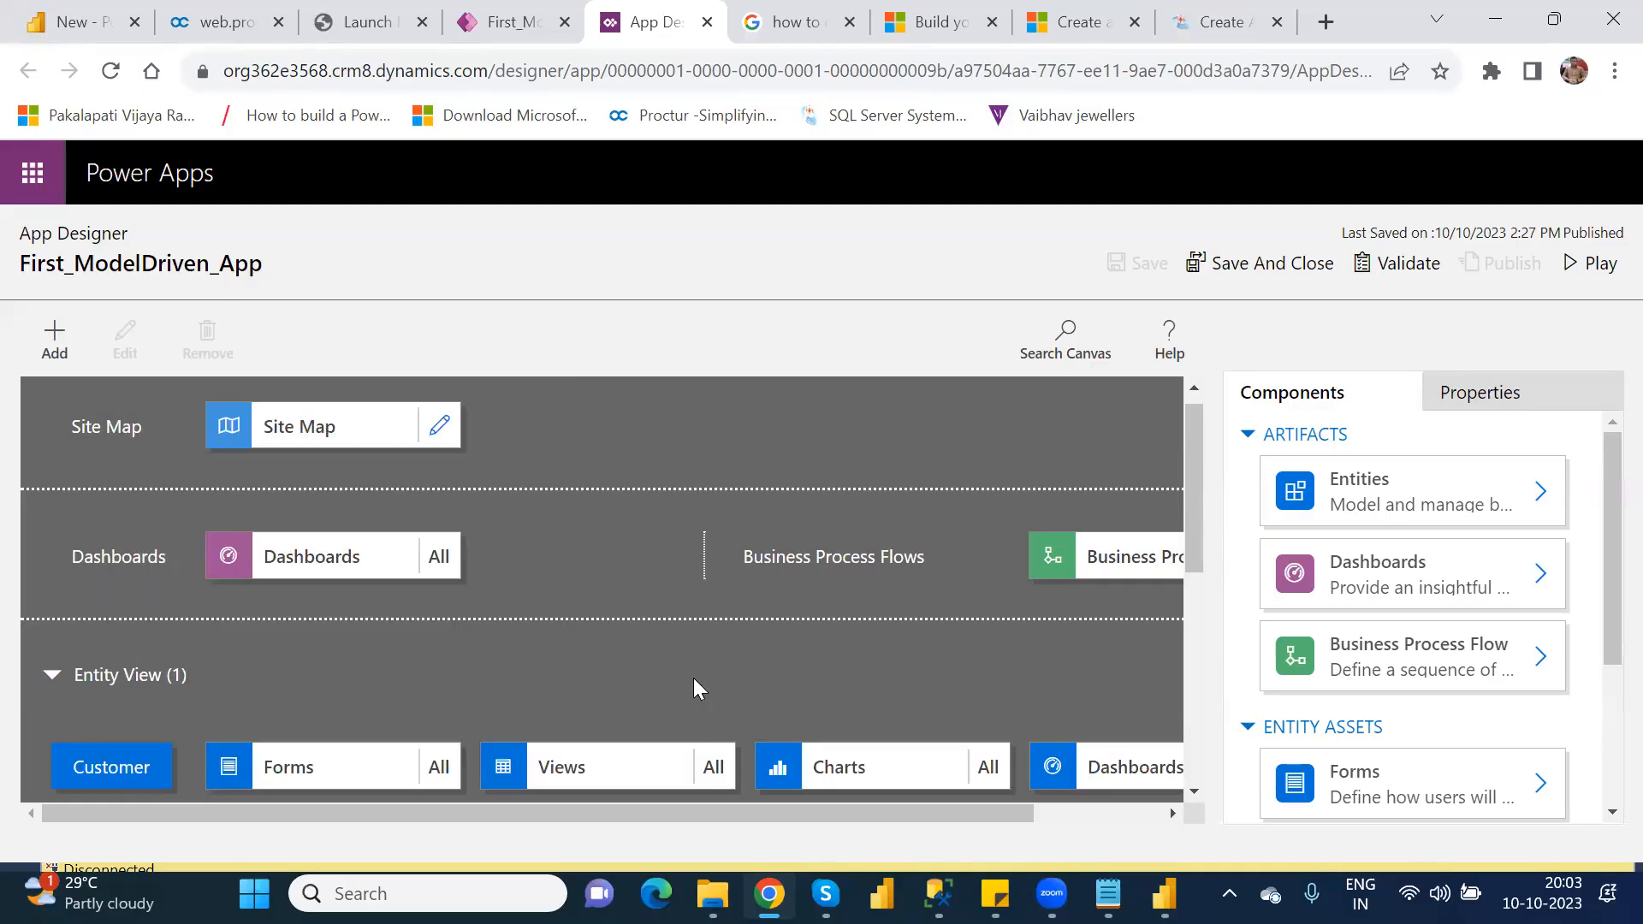
left_click(105, 761)
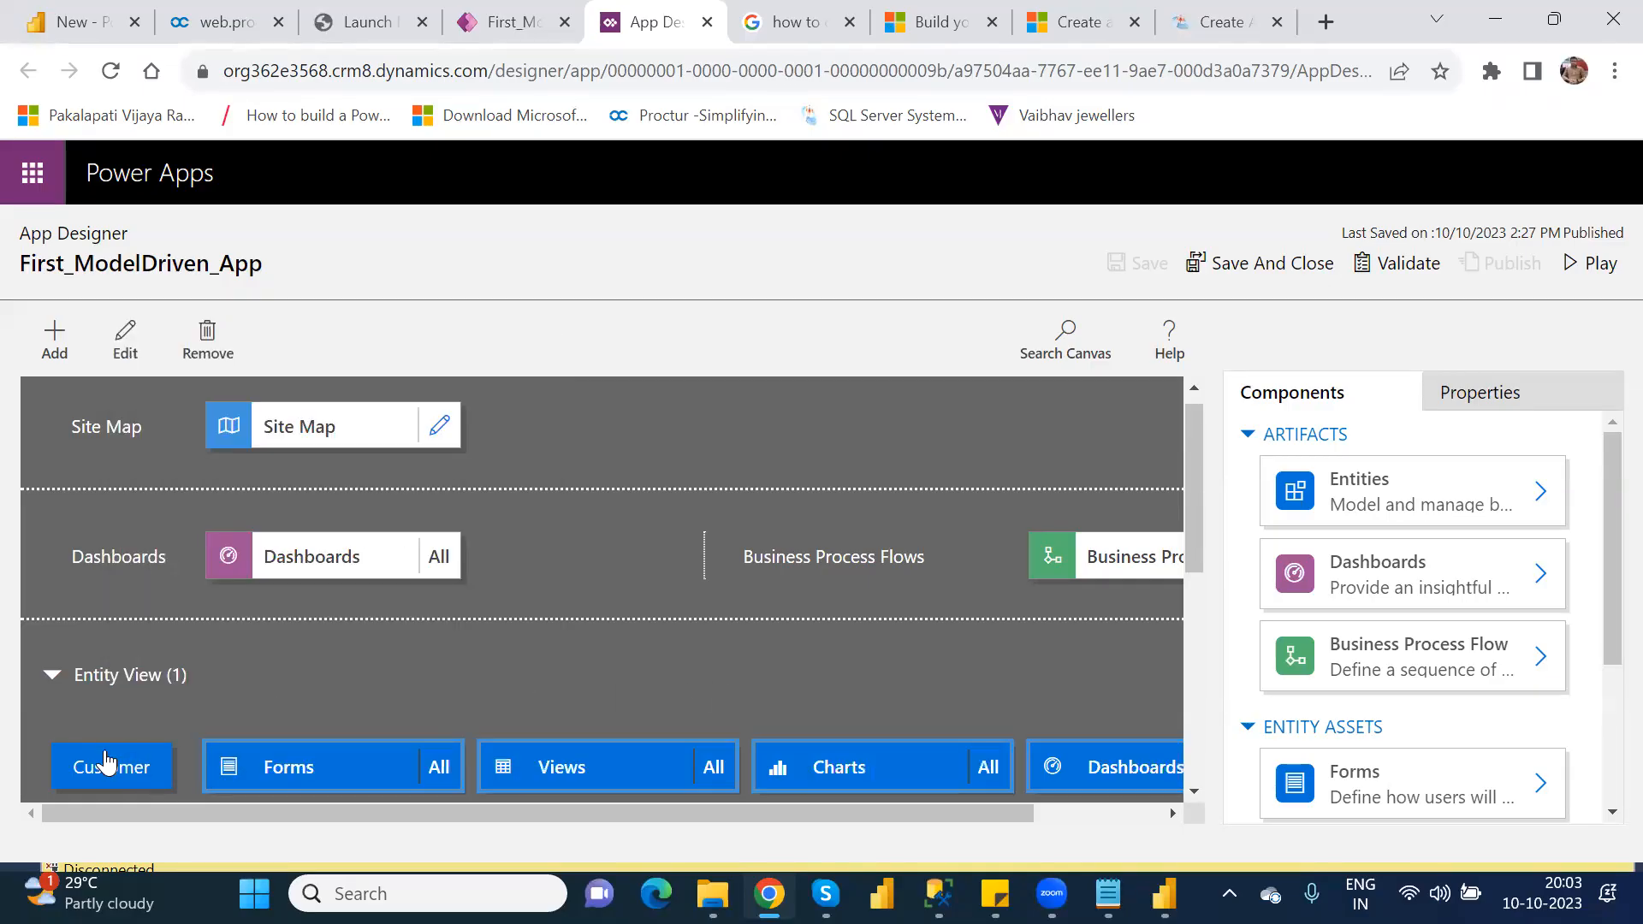
left_click(209, 337)
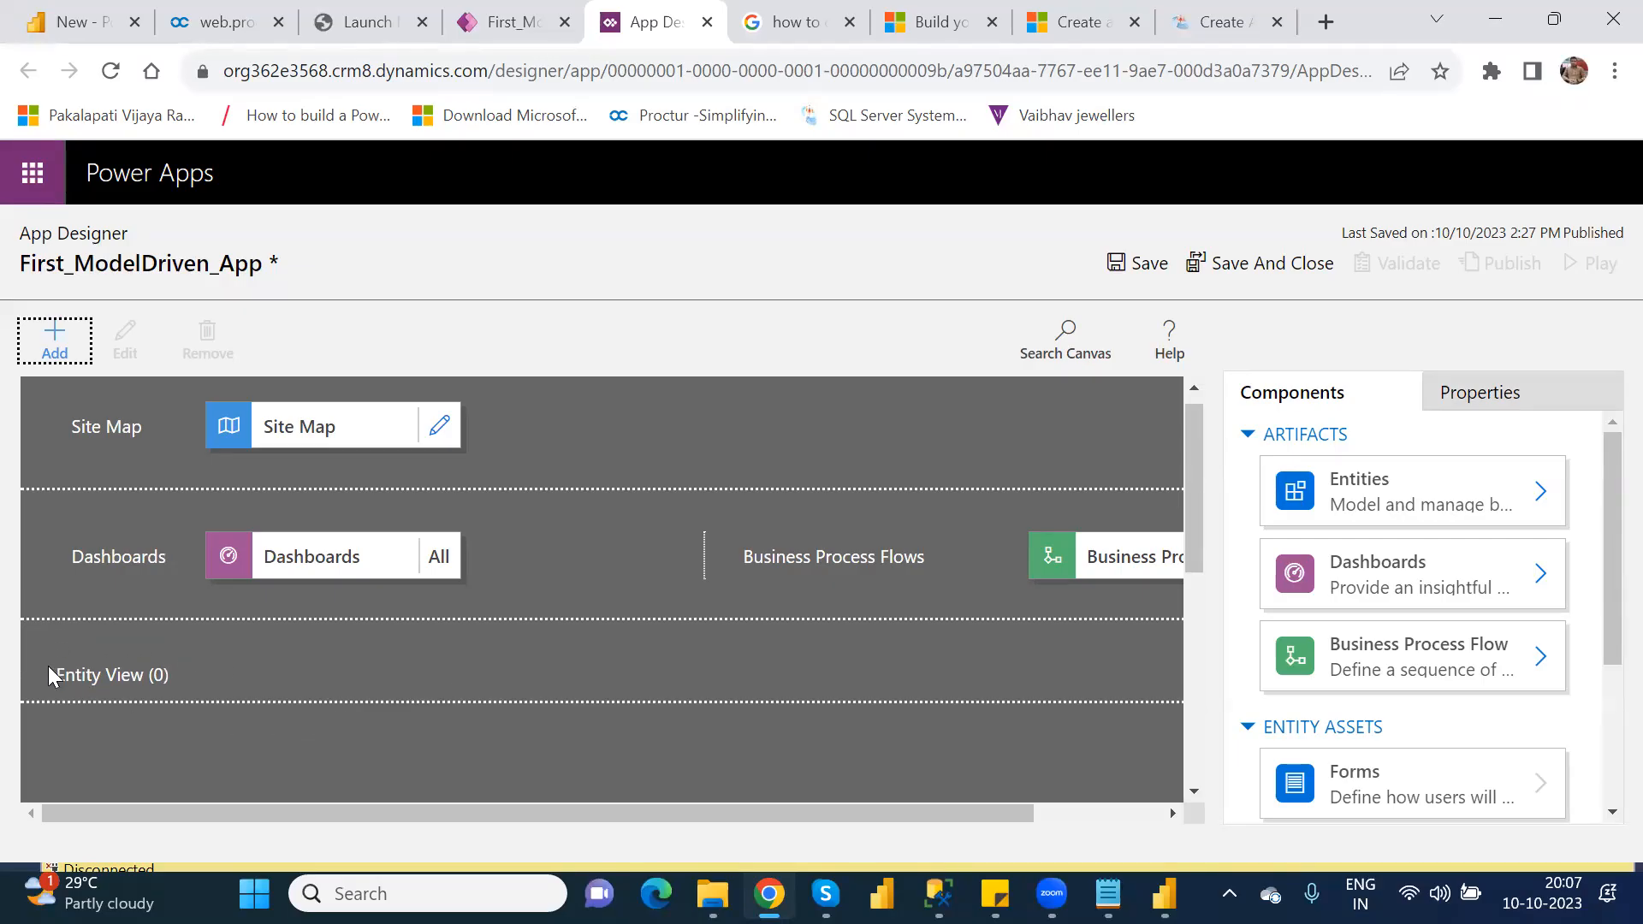
left_click(159, 684)
left_click_drag(240, 657, 66, 666)
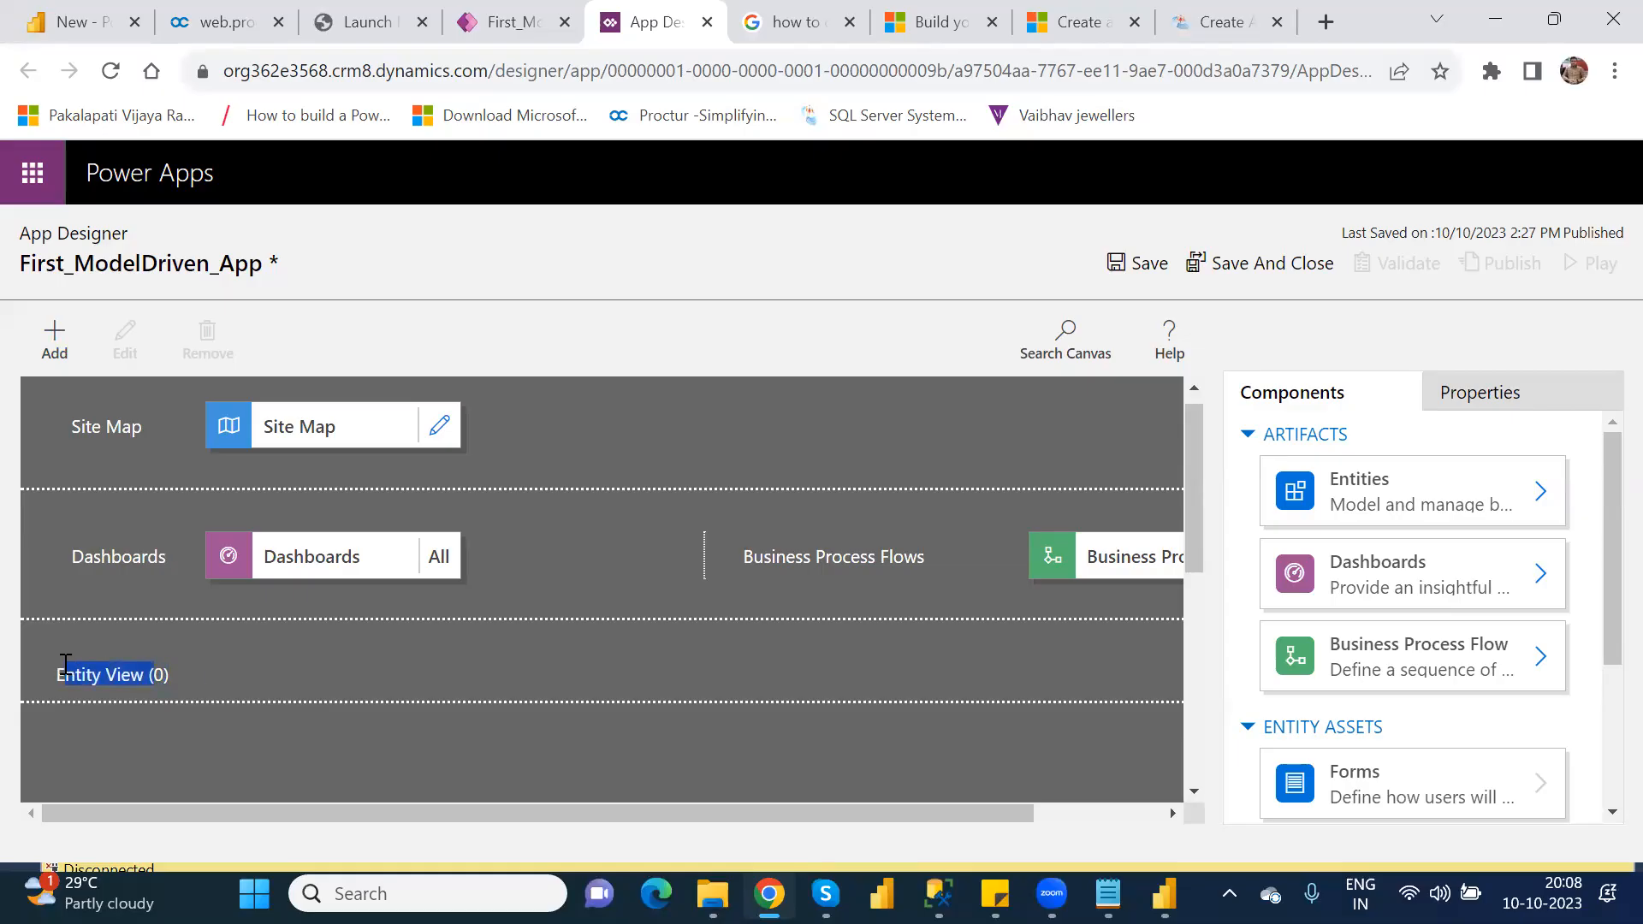